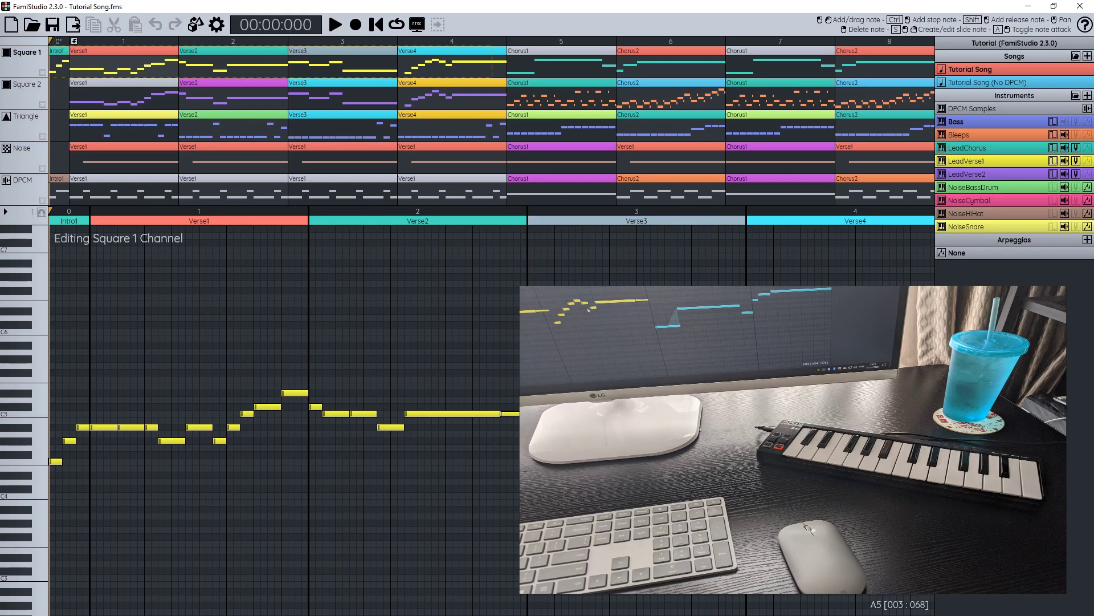
Step: Look through the demo projects in the Demo Songs folder and leave without opening one
scroll(604, 351, "up", 3)
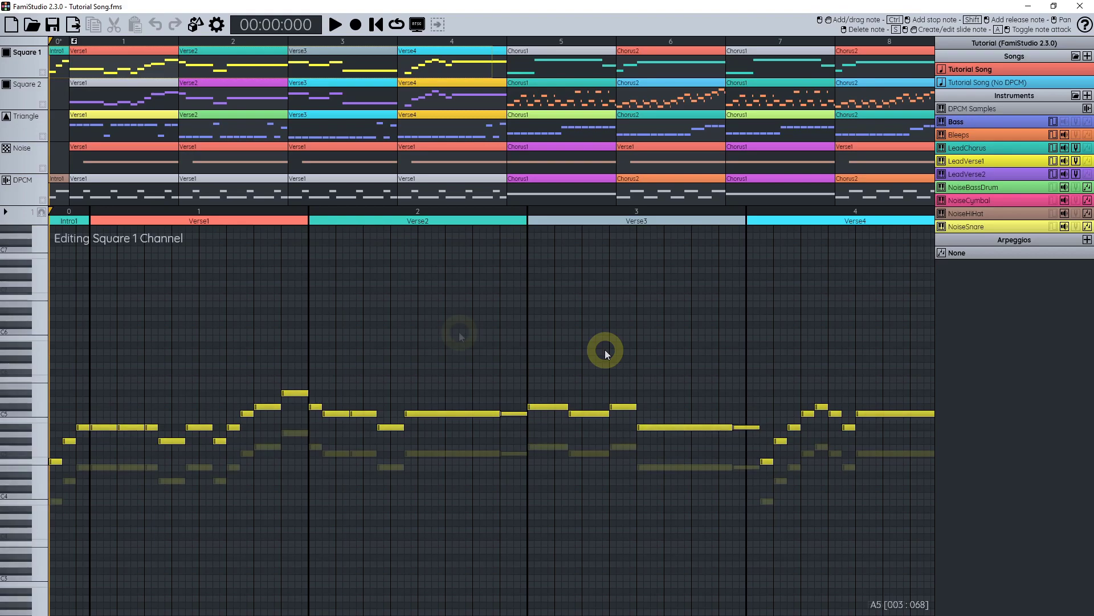
left_click(33, 24)
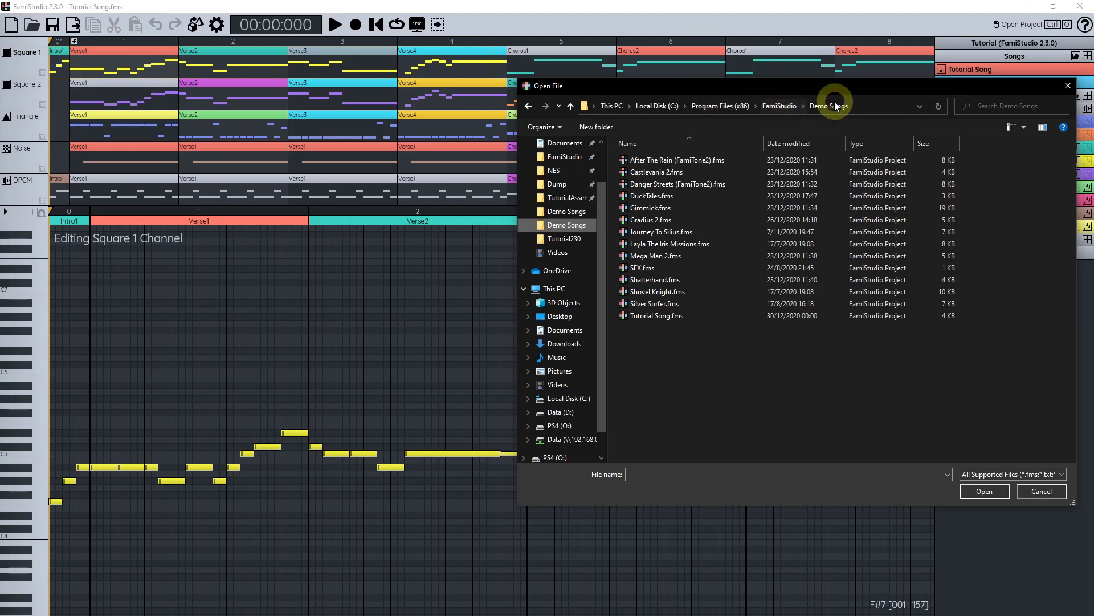
left_click(1041, 491)
left_click_drag(498, 363, 556, 343)
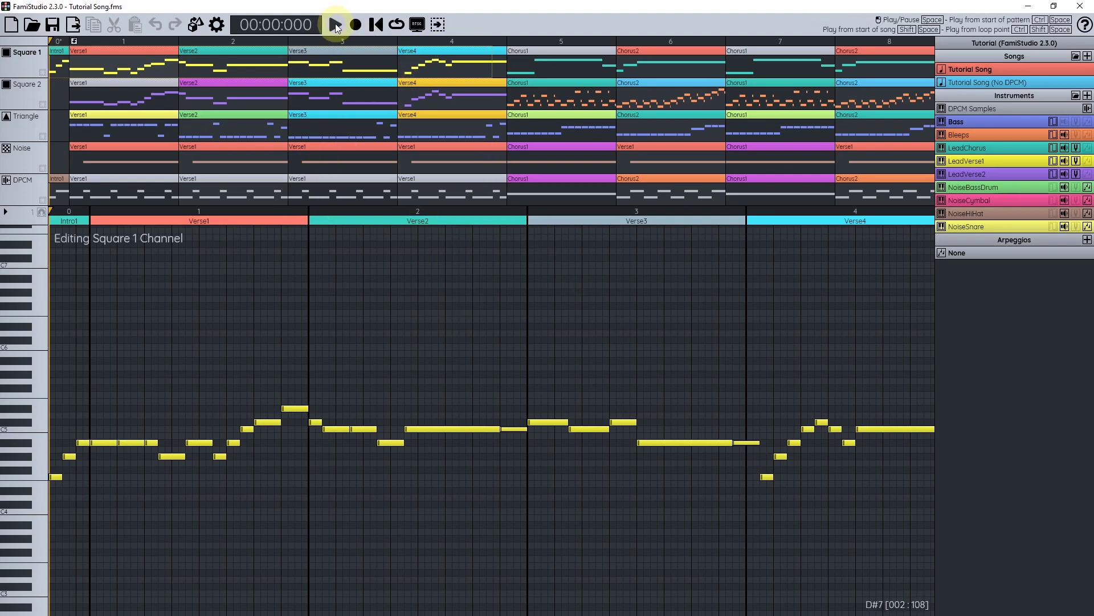
Step: Play Tutorial Song from the beginning until it loops back to Verse1, and stop playback
key("space")
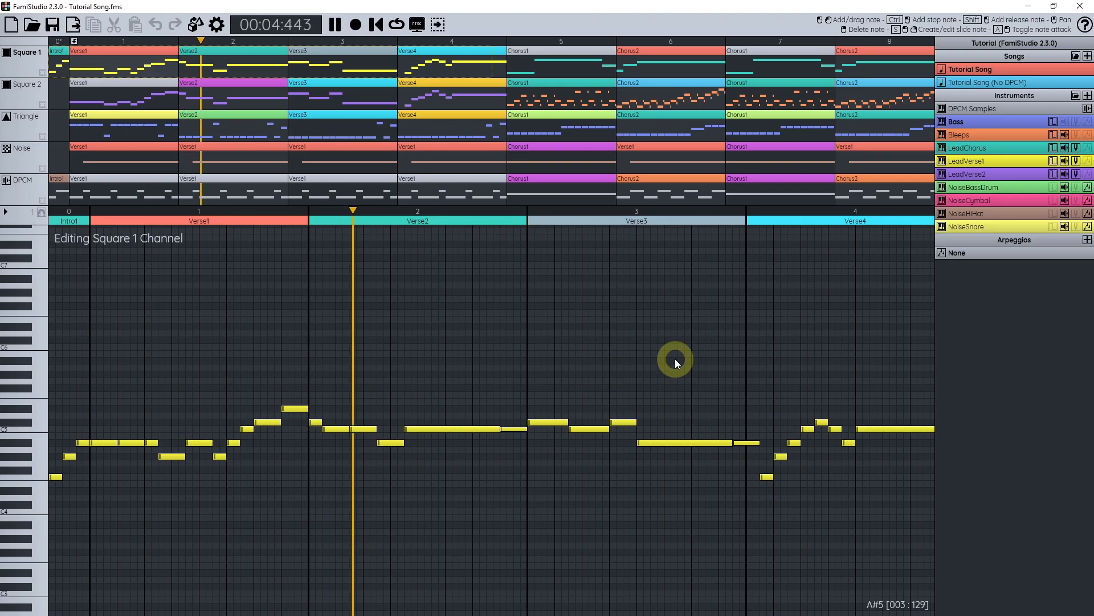
scroll(372, 133, "up", 1)
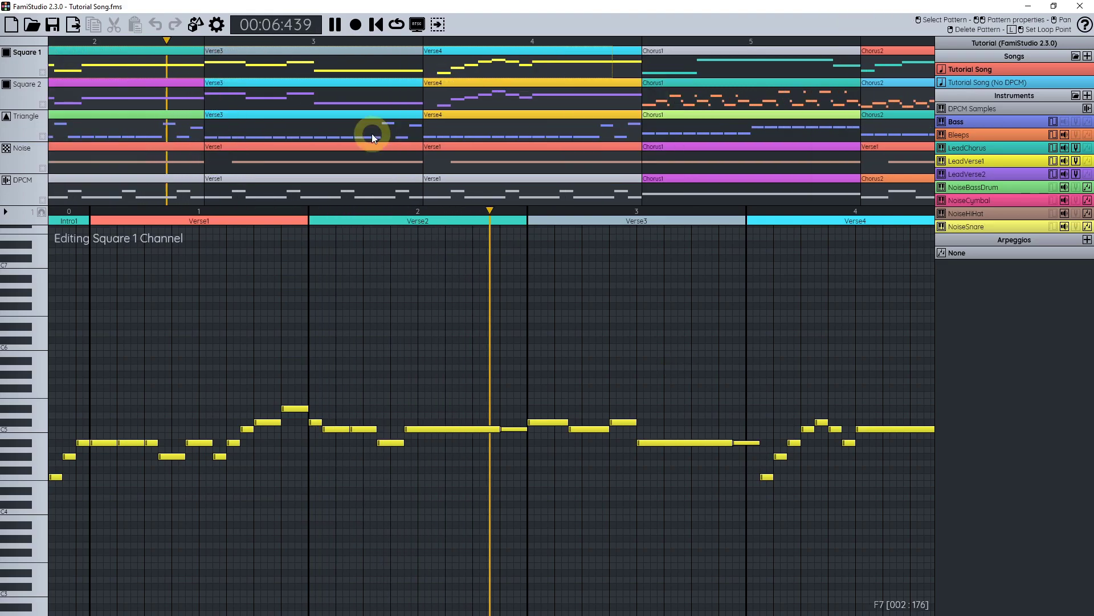
left_click_drag(606, 130, 717, 130)
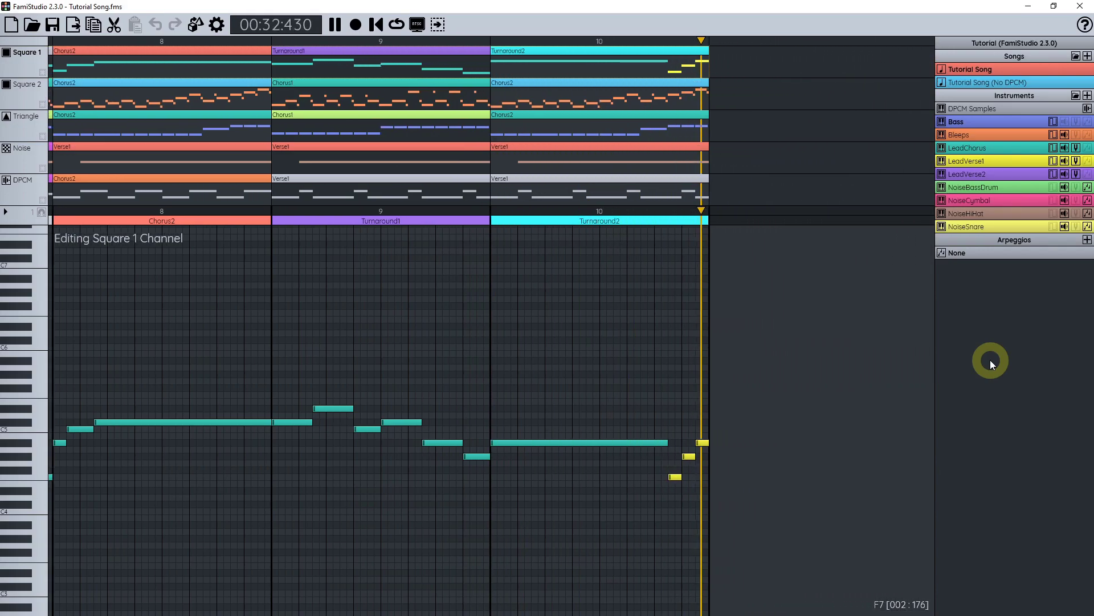
key("space")
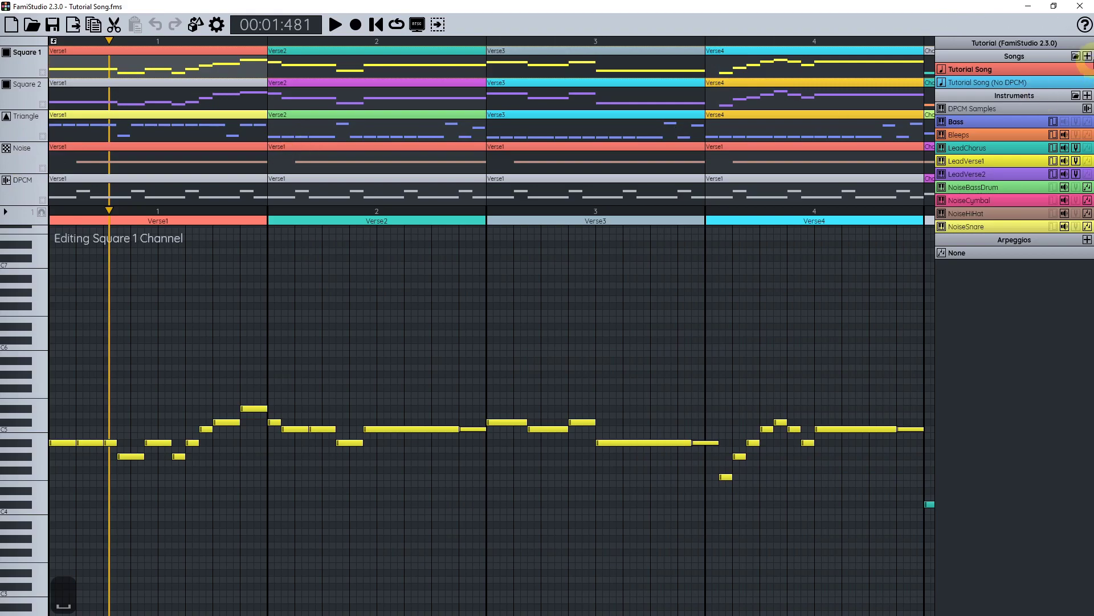
Step: Switch to Tutorial Song (No DPCM), play it from the beginning through Verse1 and into Verse2, and stop
left_click(978, 83)
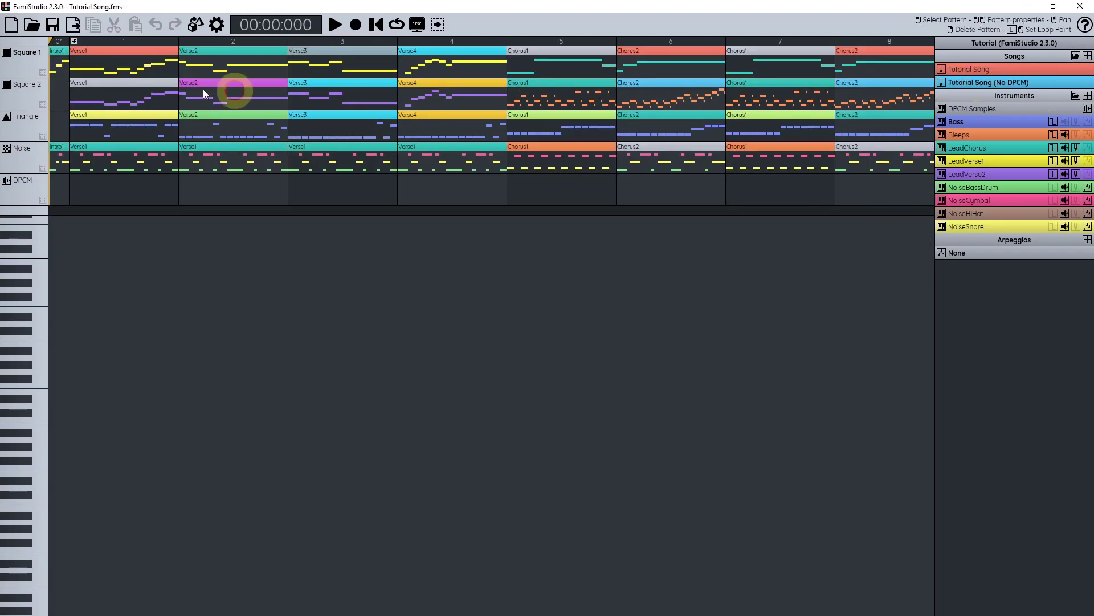
left_click(64, 40)
key("space")
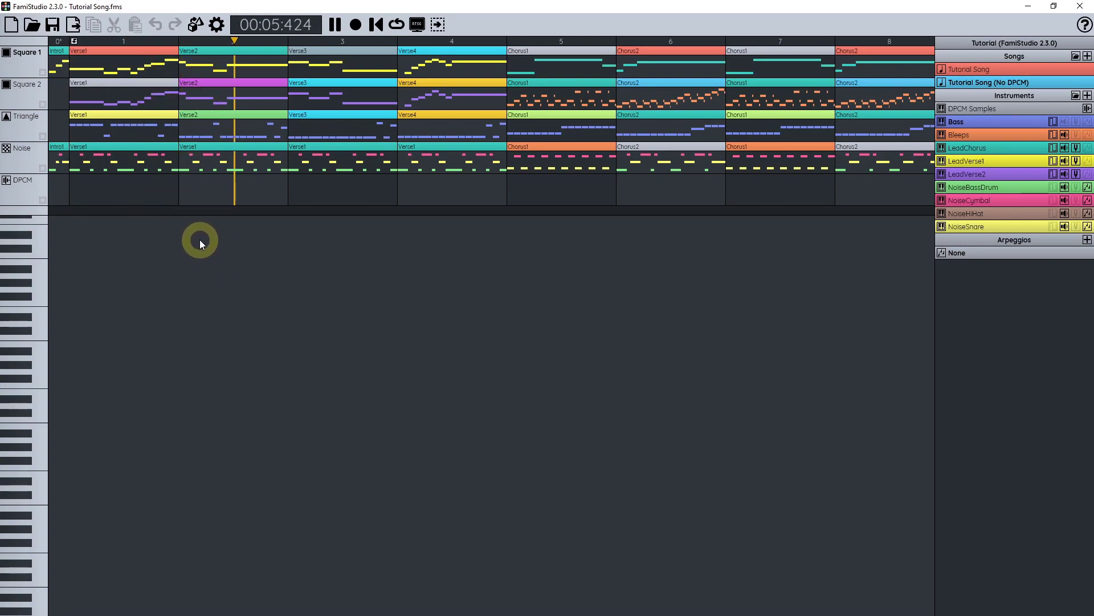
key("space")
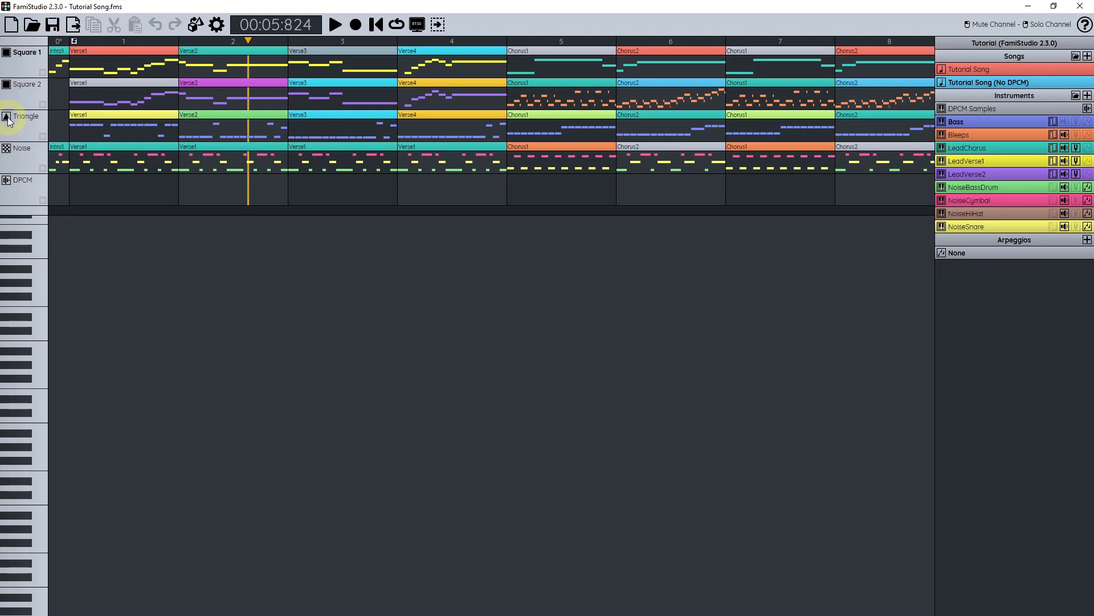
Step: Listen to the Noise channel on its own for a few seconds and restore all channels
right_click(6, 148)
key("space")
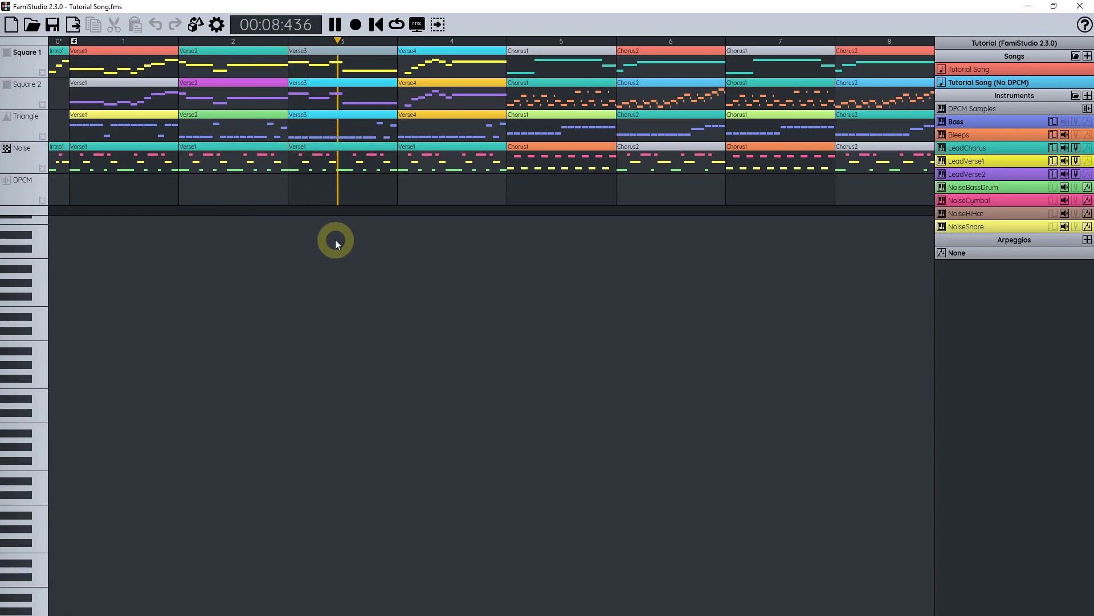
key("space")
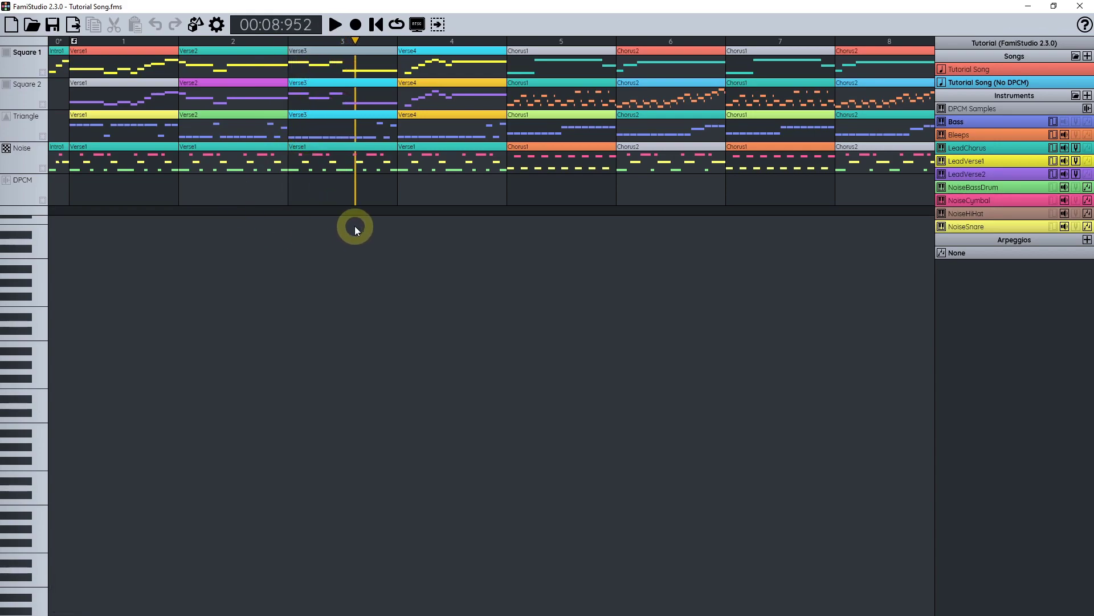
right_click(7, 150)
Step: Switch to Tutorial Song and listen to only its Noise and DPCM channels from Verse1 into Verse2
left_click(1017, 69)
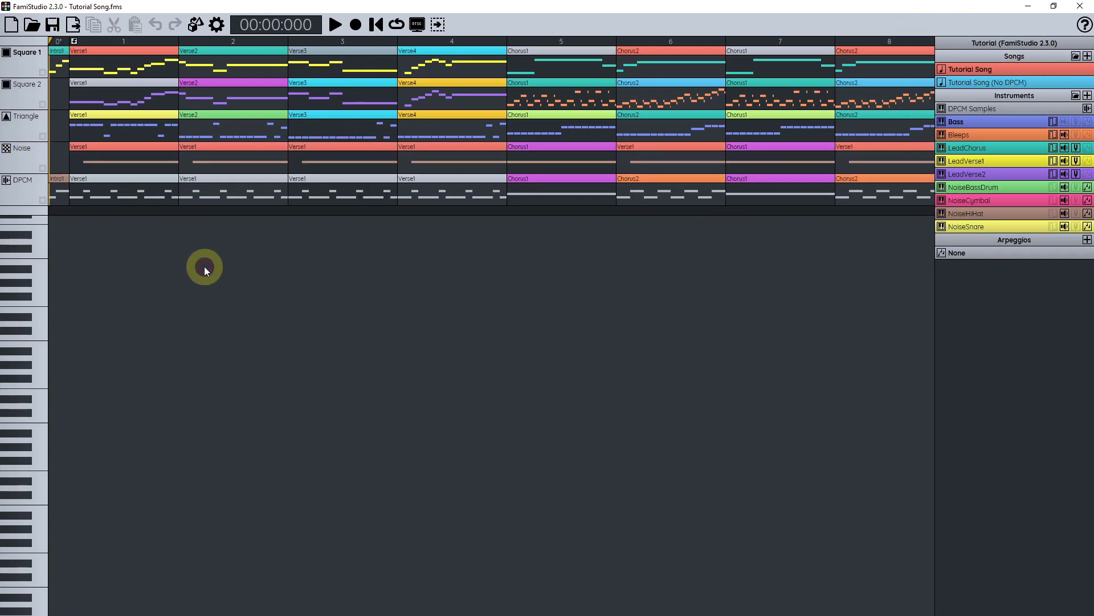
right_click(7, 149)
left_click(10, 182)
left_click(94, 41)
key("space")
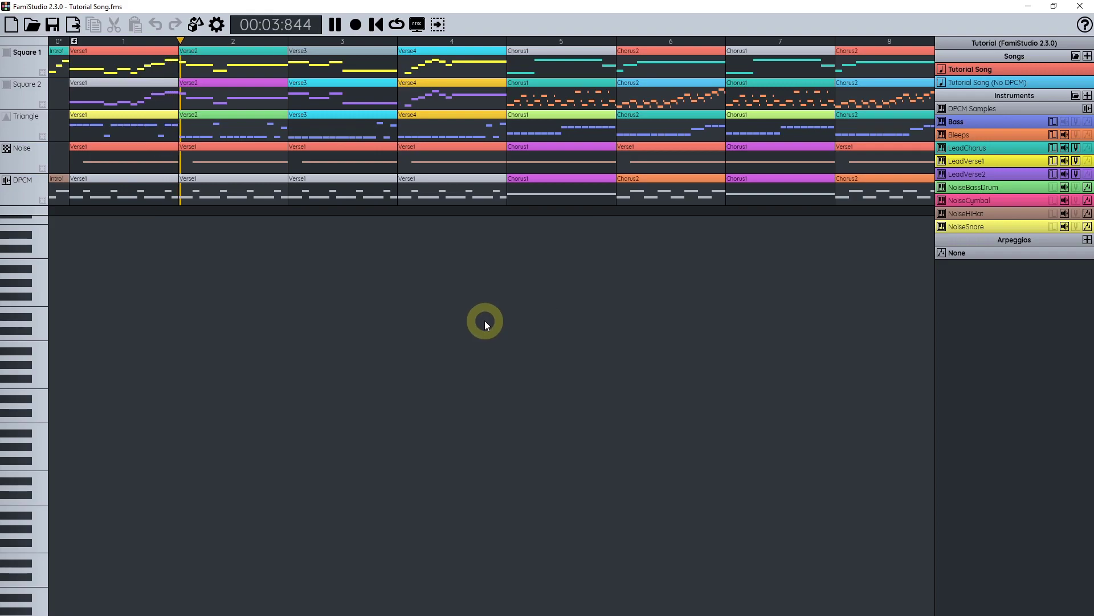
key("space")
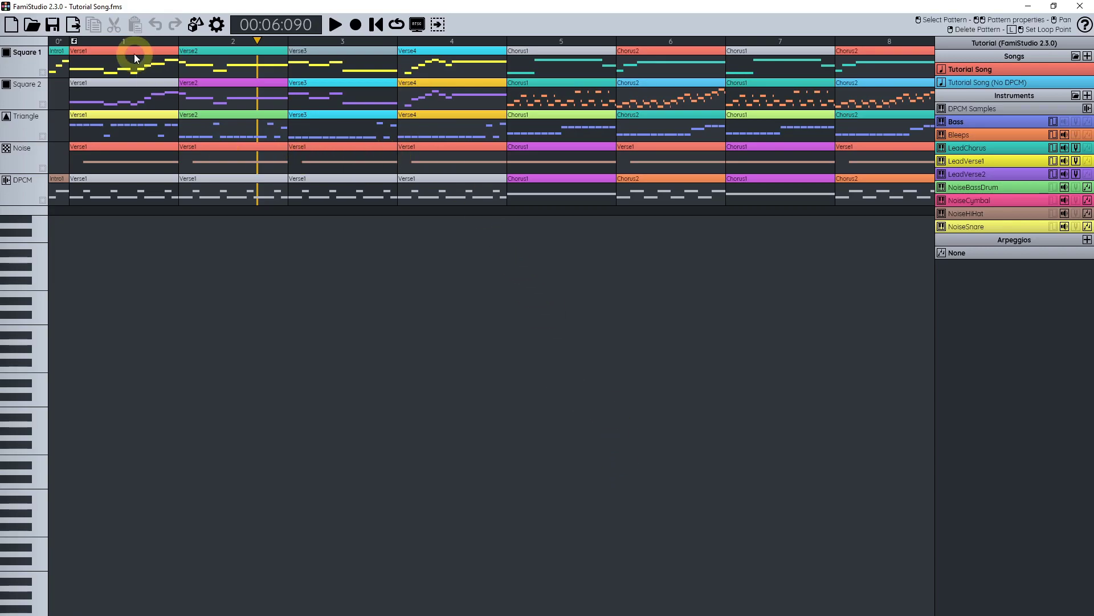
Step: Open Square 1's Verse2 in the piano roll and compare the project's two songs, finishing on Tutorial Song
double_click(208, 58)
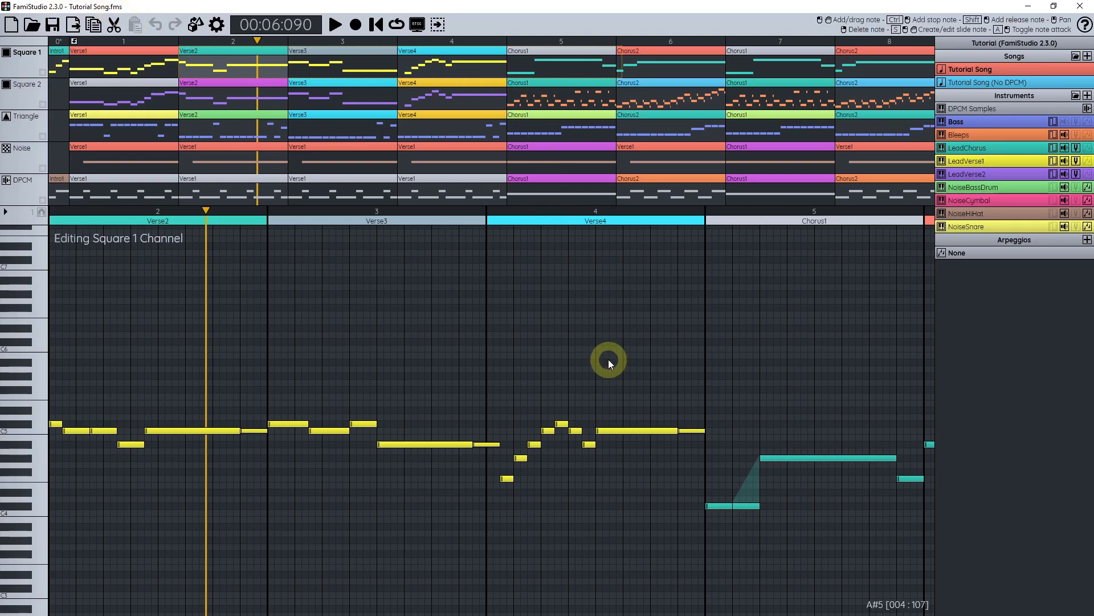
left_click(985, 83)
left_click(983, 68)
left_click(986, 82)
left_click(984, 69)
left_click(985, 82)
left_click(982, 68)
left_click(985, 82)
left_click(984, 68)
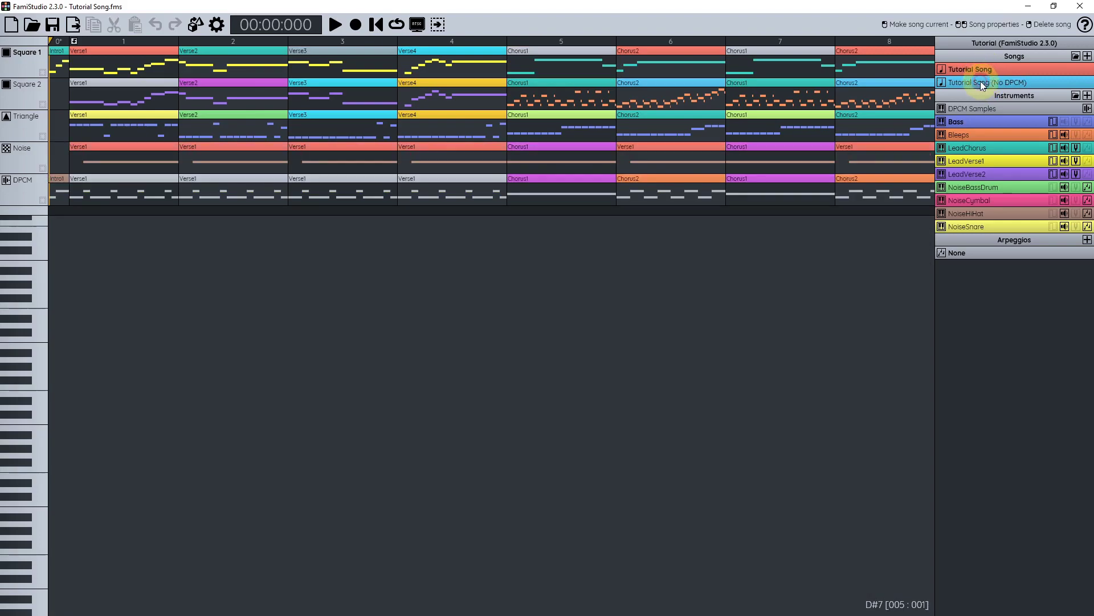
left_click(1023, 83)
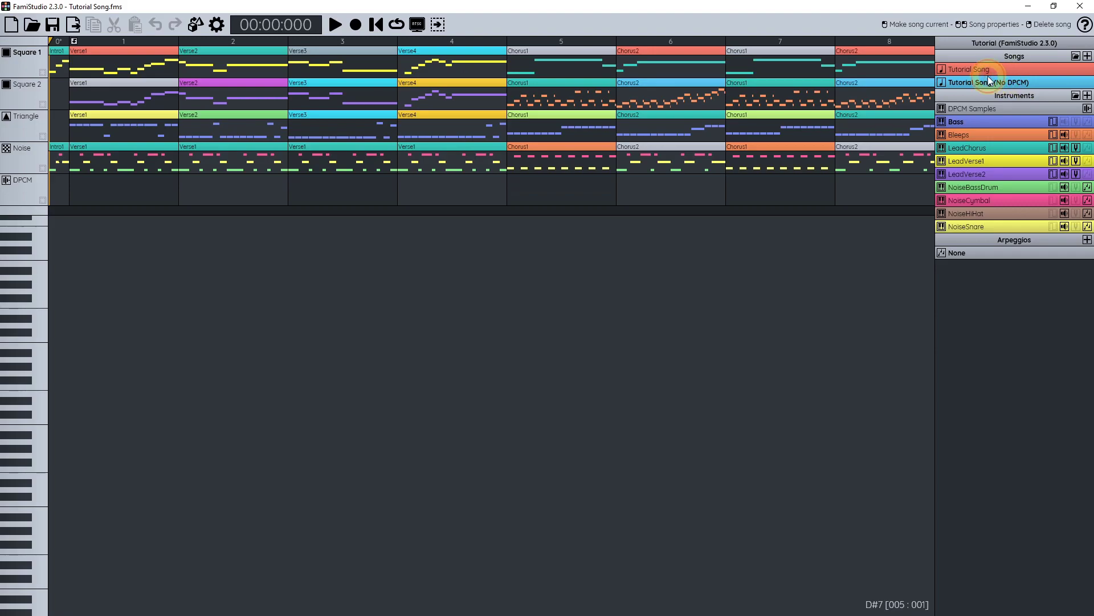
left_click(966, 70)
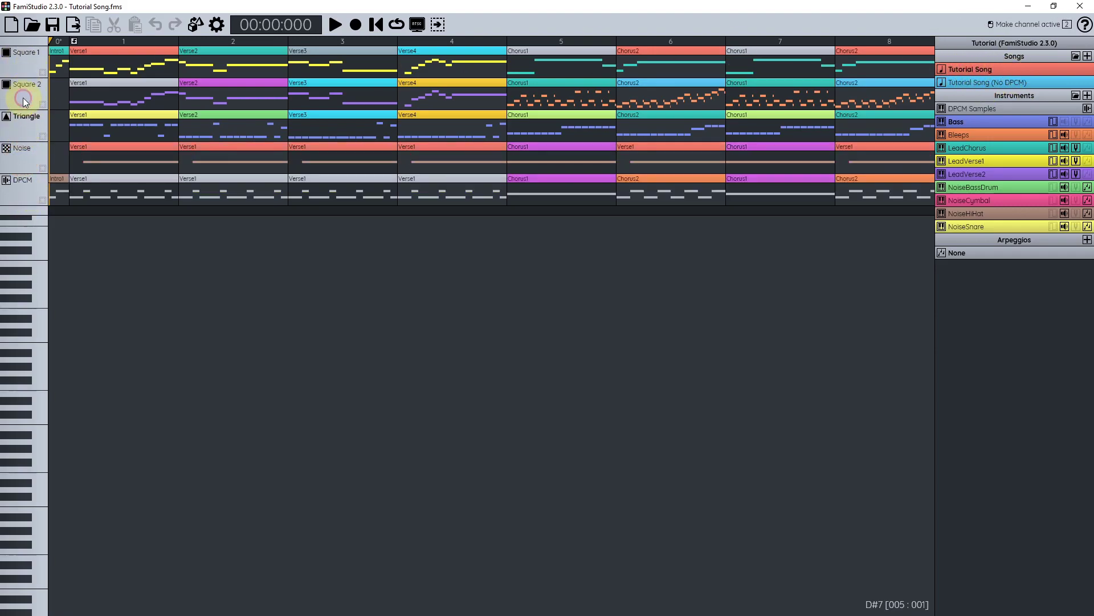
Step: Make Square 1 the active channel and LeadChorus the current instrument
left_click(26, 119)
left_click(25, 53)
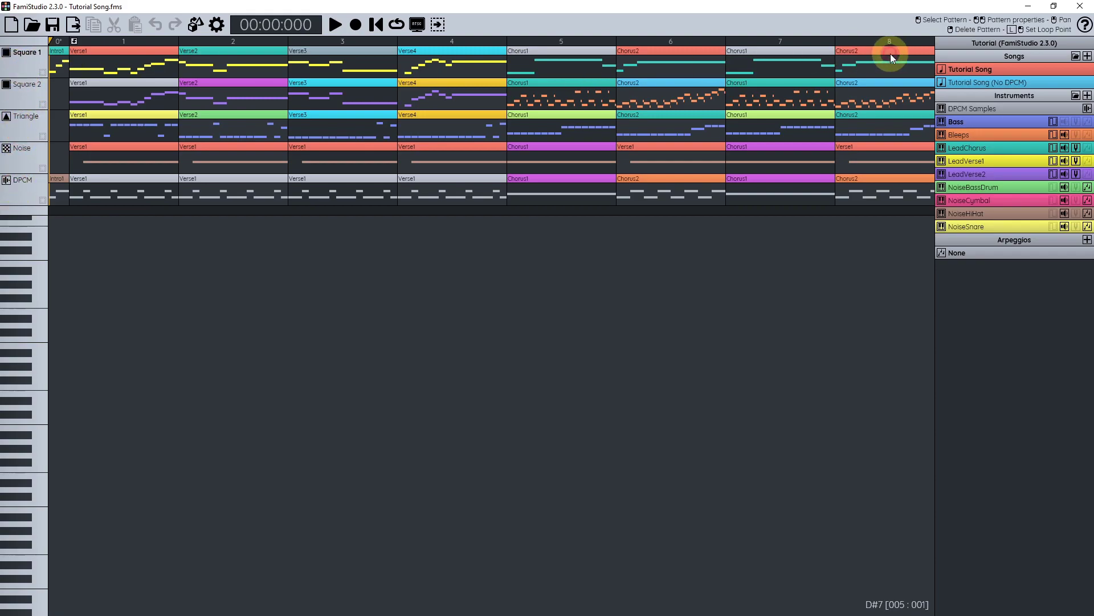
left_click(992, 184)
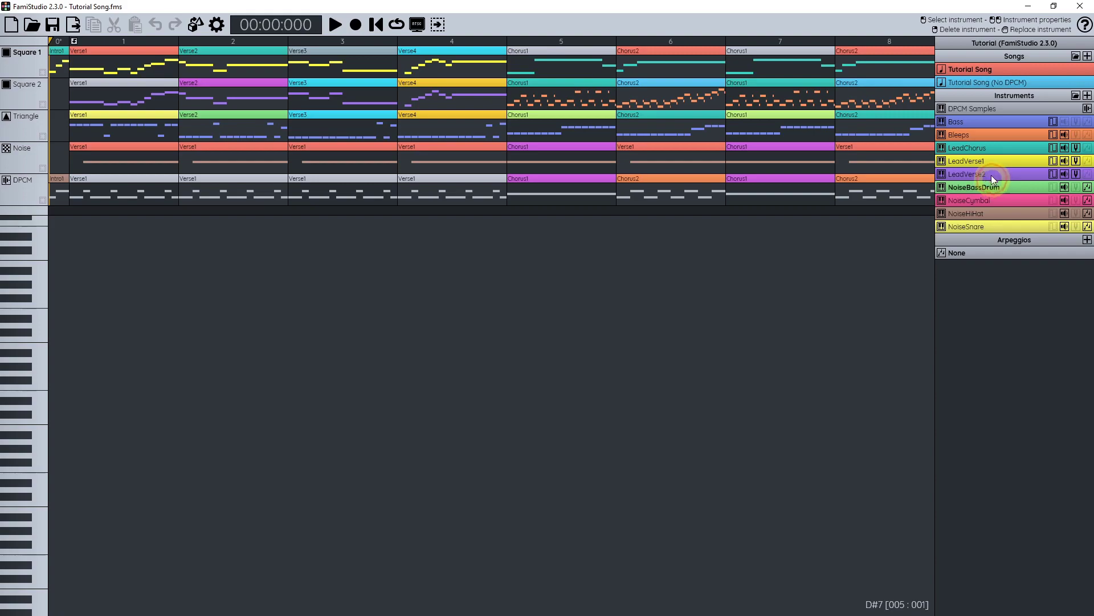
left_click(990, 151)
left_click(1010, 146)
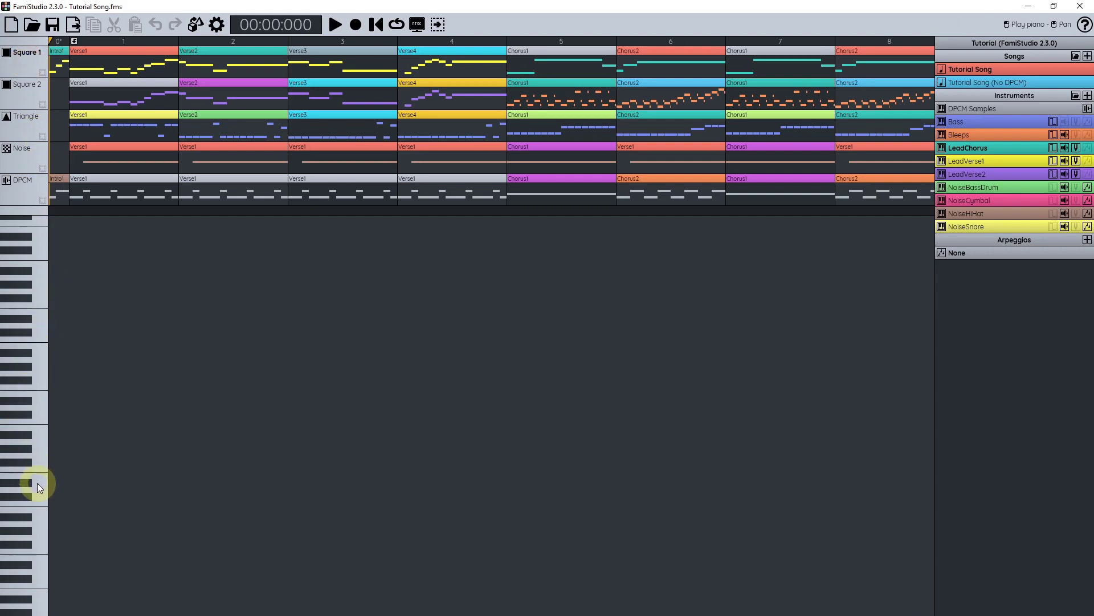
Step: Open the Square 1 channel's Verse2 pattern in the piano roll and look over its notes
left_click(26, 116)
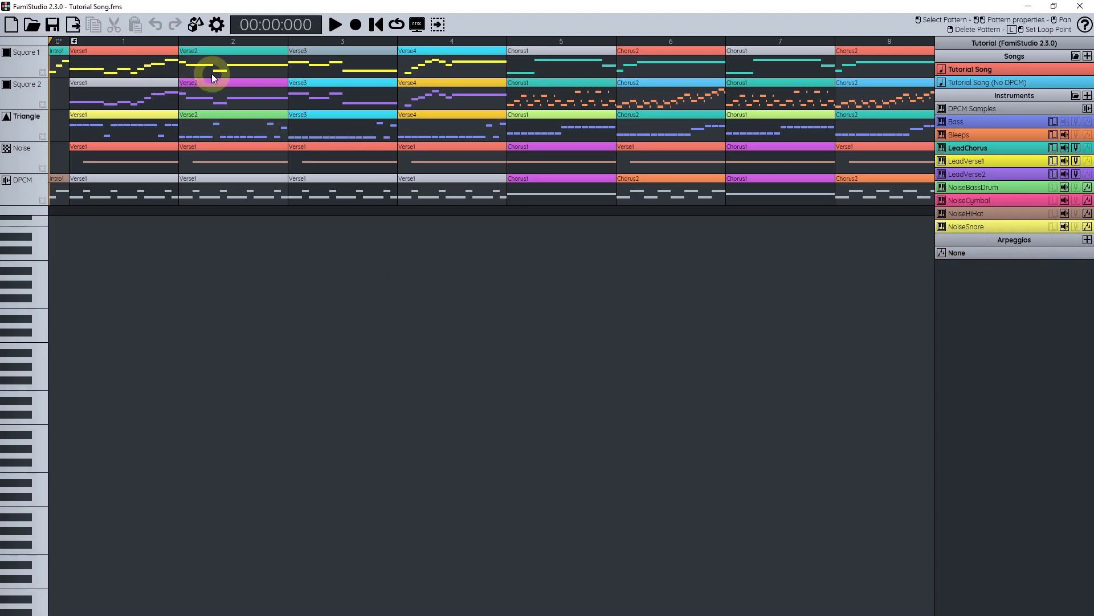
double_click(223, 65)
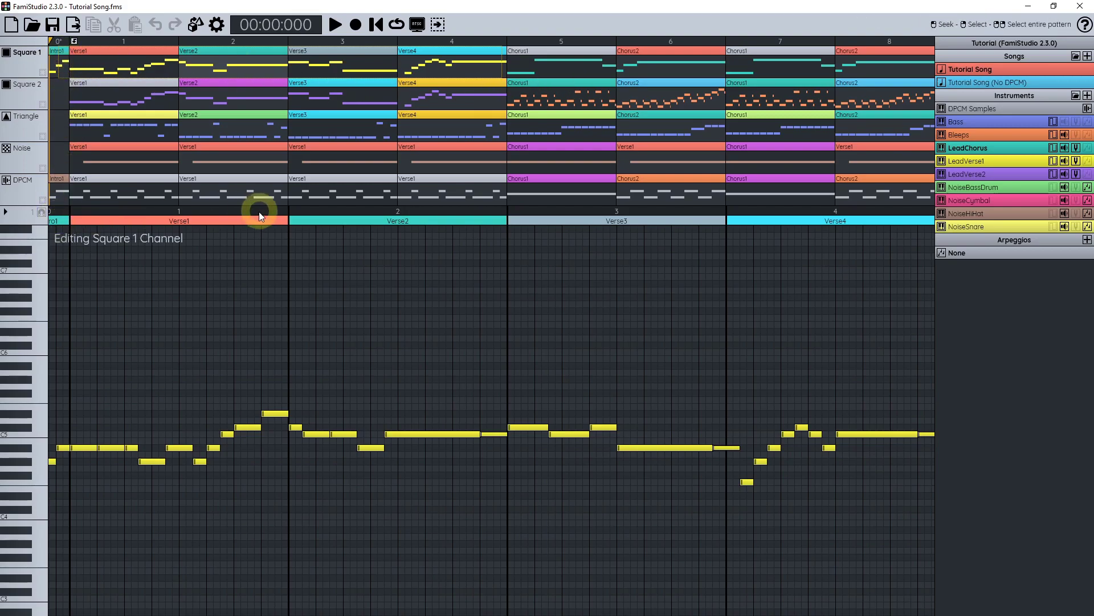
scroll(310, 310, "left", 1)
scroll(386, 384, "up", 2)
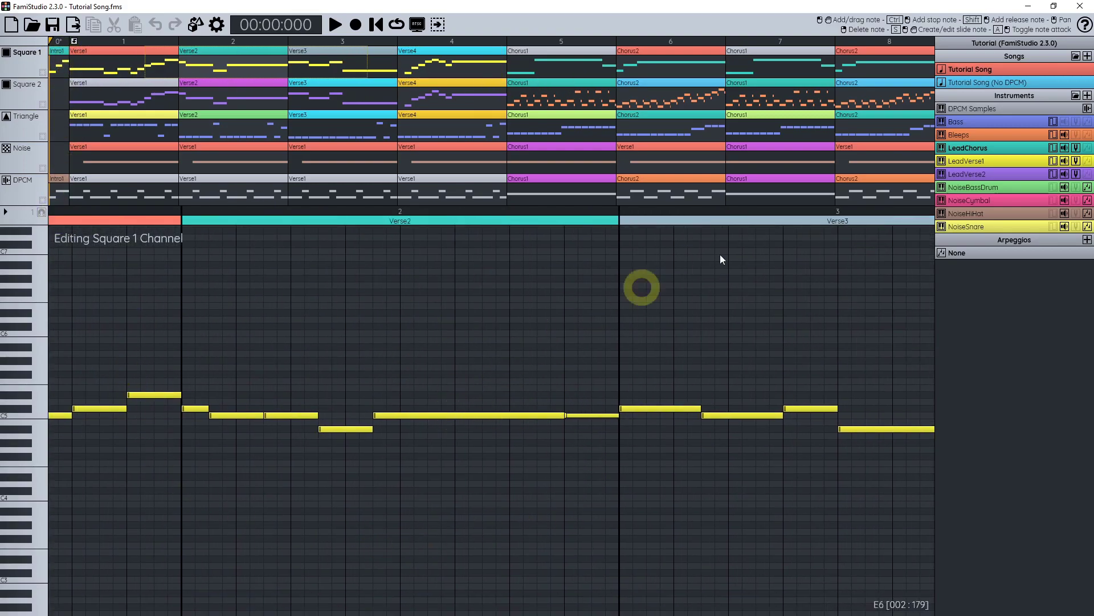
left_click_drag(618, 328, 529, 370)
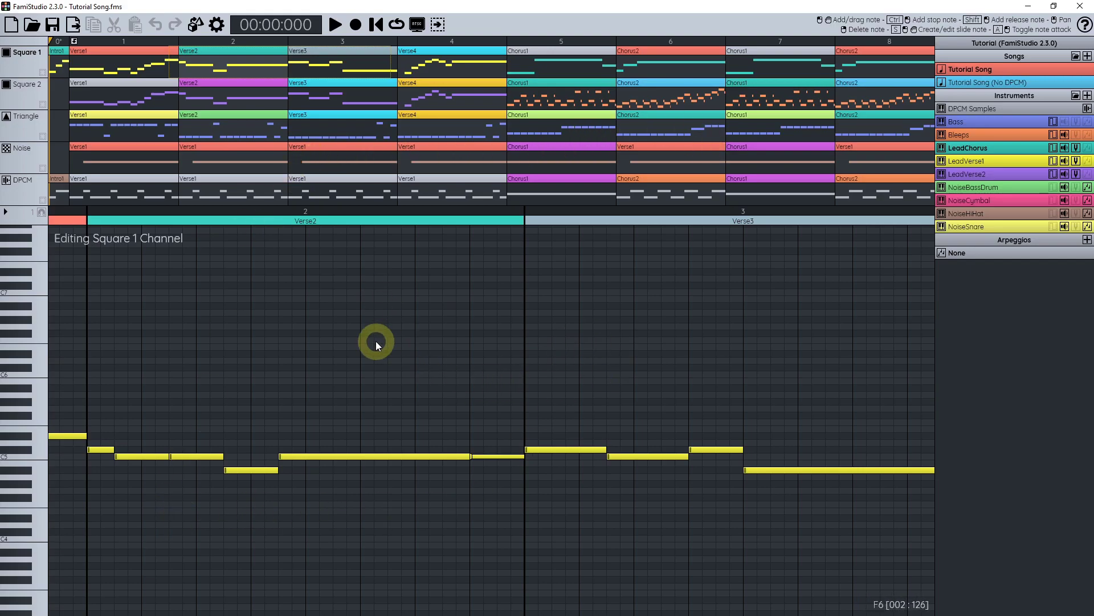
scroll(375, 341, "left", 2)
scroll(375, 341, "up", 1)
Step: Open the Square 2 channel's Verse2 pattern in the piano roll, followed by its Verse3 pattern
left_click(211, 93)
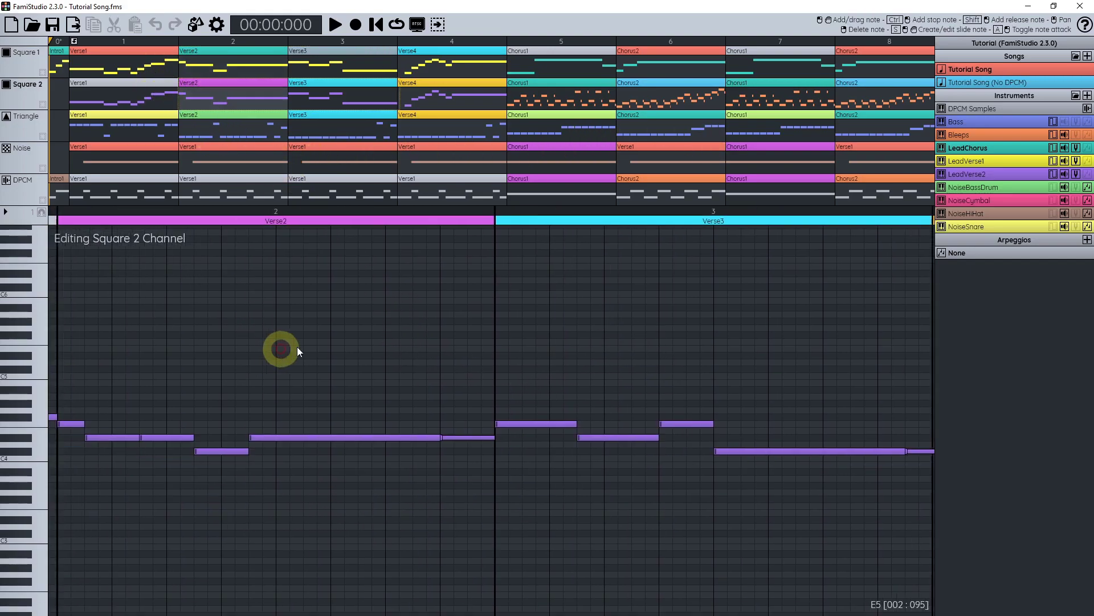
scroll(274, 348, "left", 2)
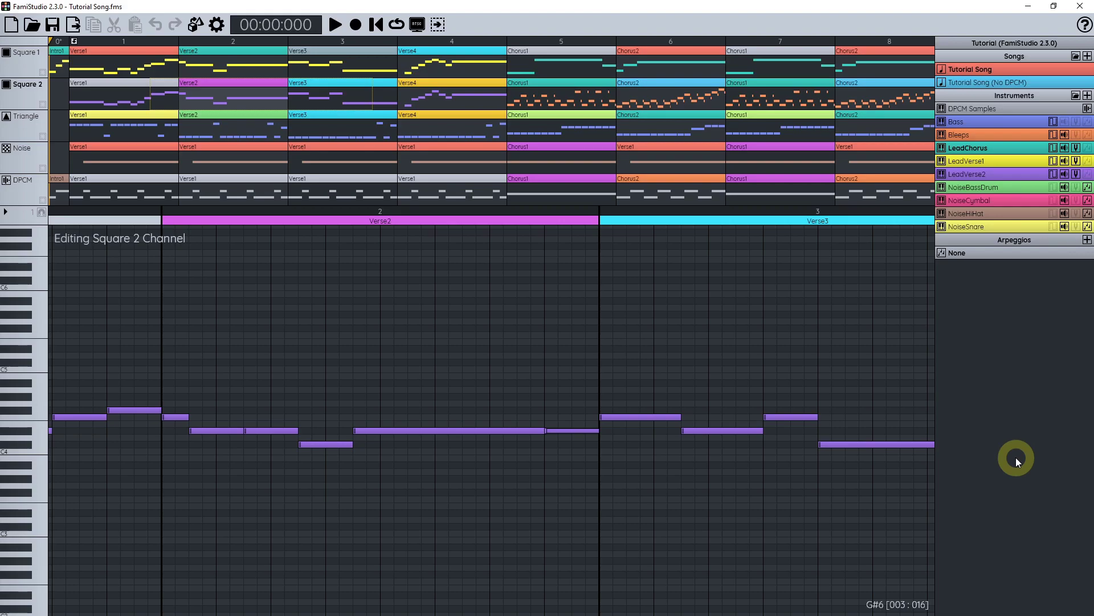
left_click(349, 95)
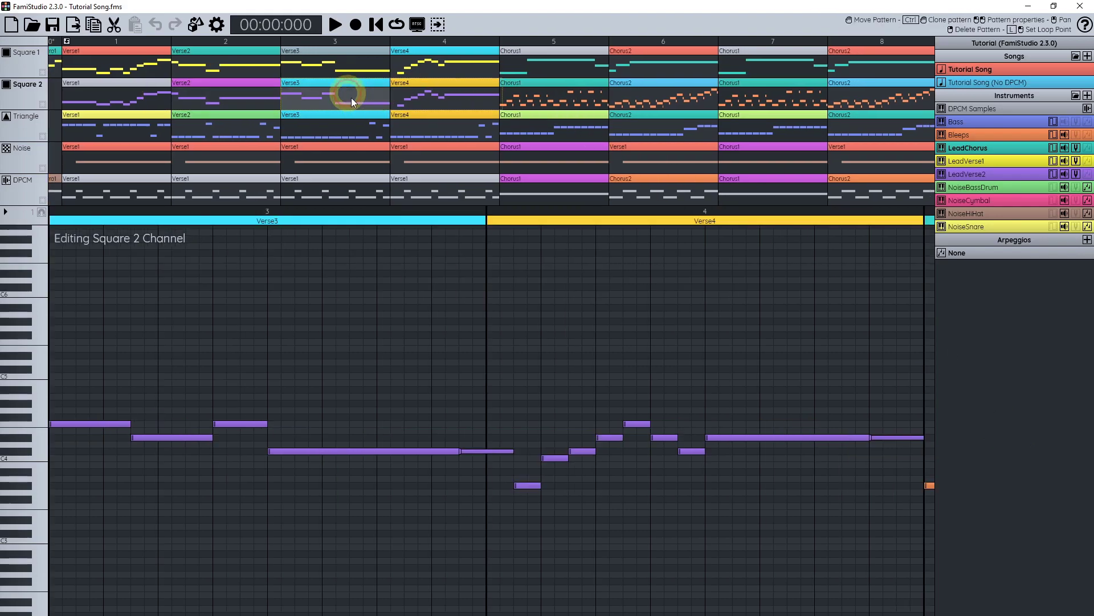
left_click(347, 92)
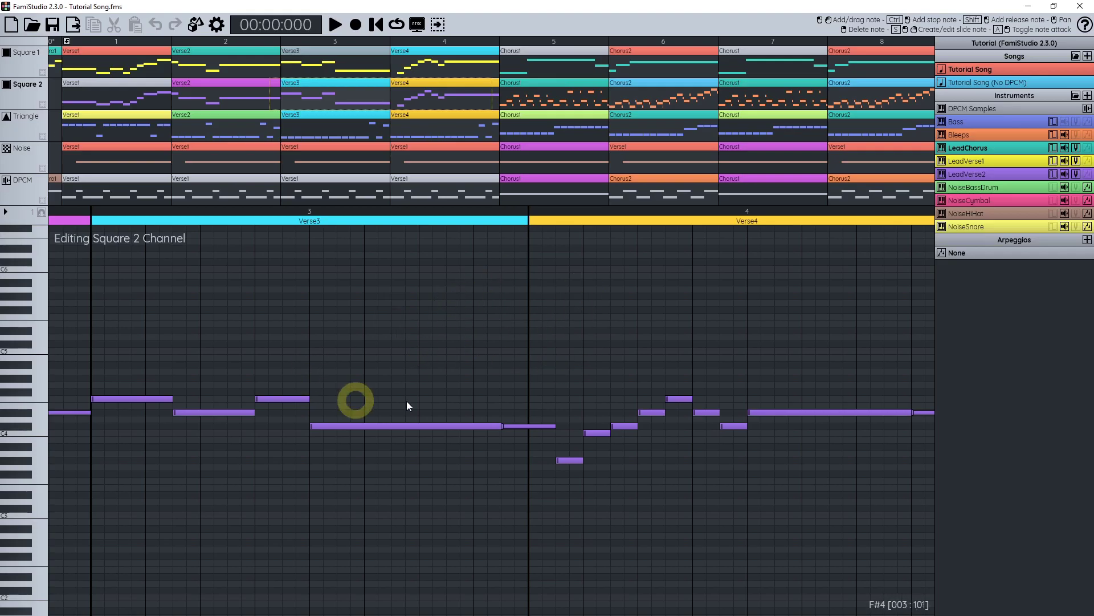
Step: Examine the Square 2 notes around the change from Verse3 to Verse4 and the surrounding pattern sequence at different magnifications
scroll(497, 363, "down", 1)
scroll(497, 362, "up", 4)
scroll(496, 361, "down", 3)
scroll(496, 364, "up", 2)
scroll(467, 98, "up", 3)
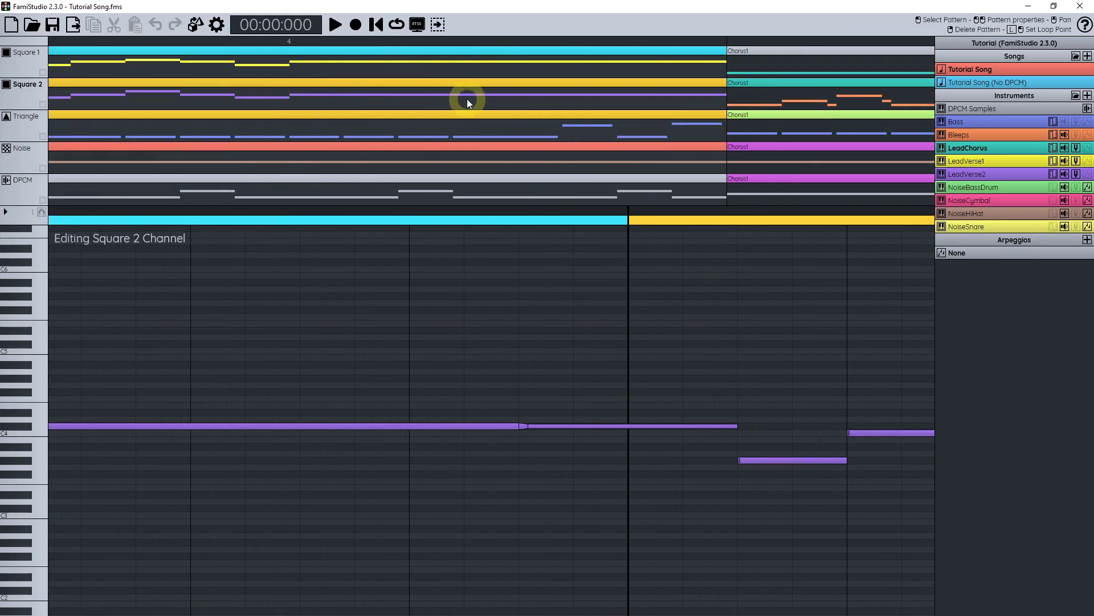
scroll(467, 99, "down", 5)
scroll(207, 133, "up", 1)
scroll(325, 135, "up", 3)
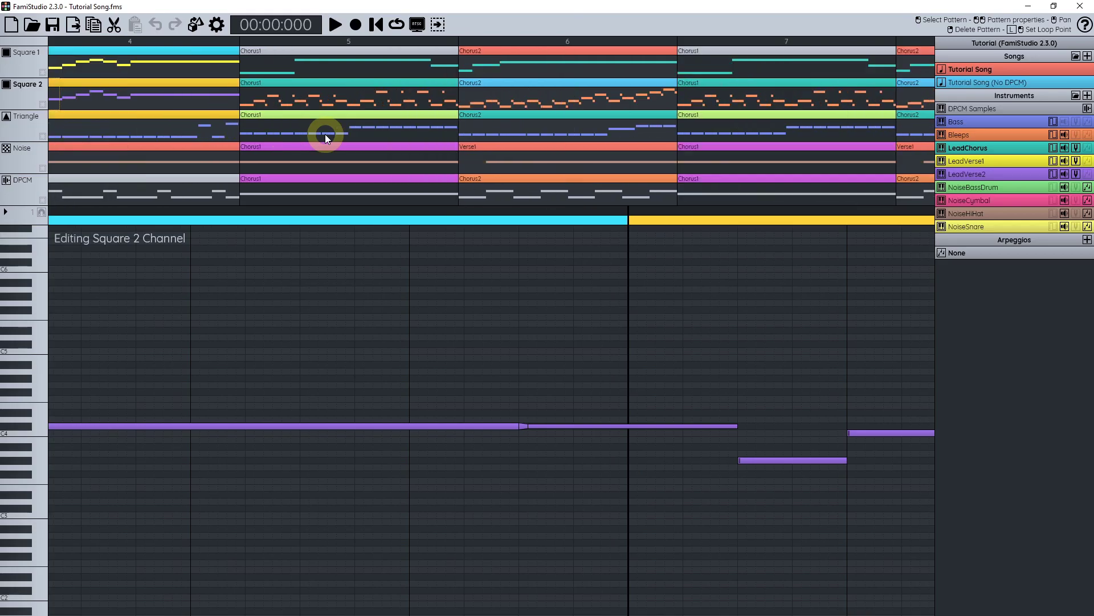
scroll(377, 364, "up", 1)
scroll(377, 363, "down", 1)
scroll(378, 363, "down", 2)
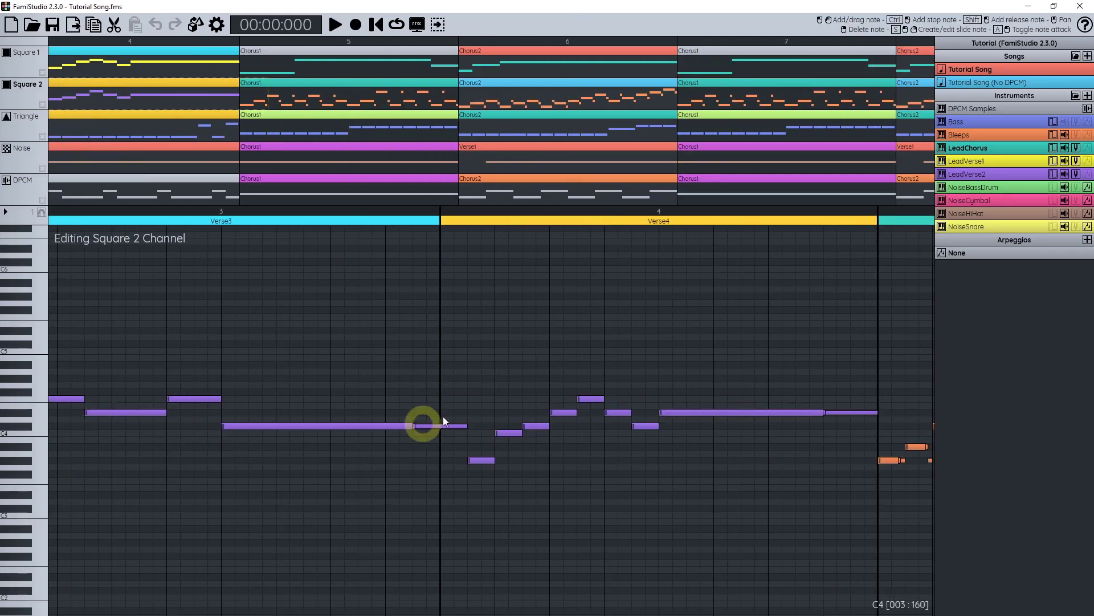
left_click_drag(504, 396, 732, 118)
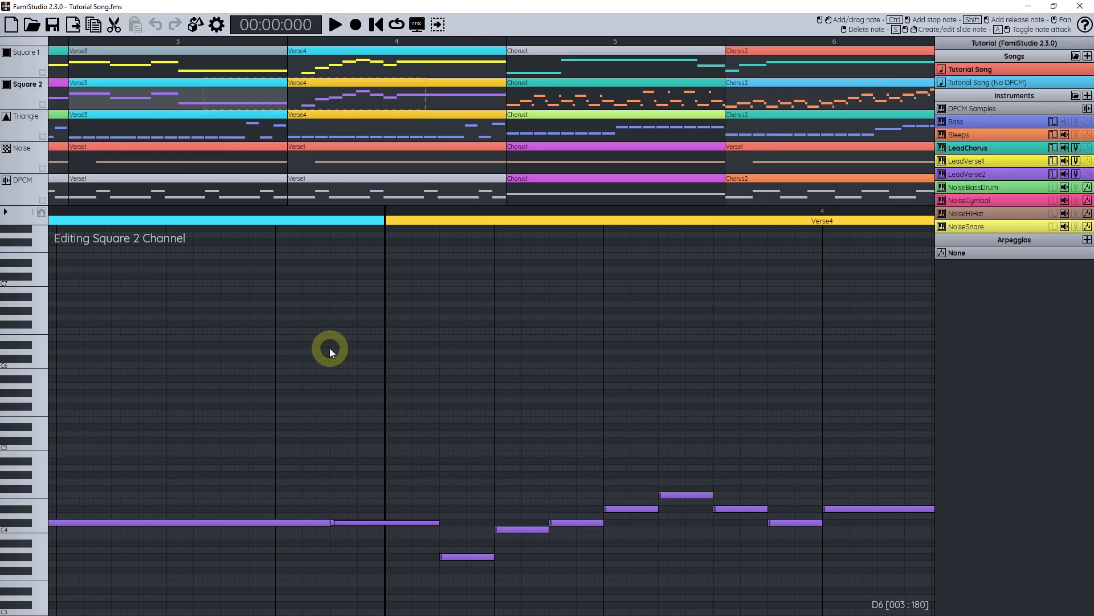
left_click_drag(330, 347, 684, 319)
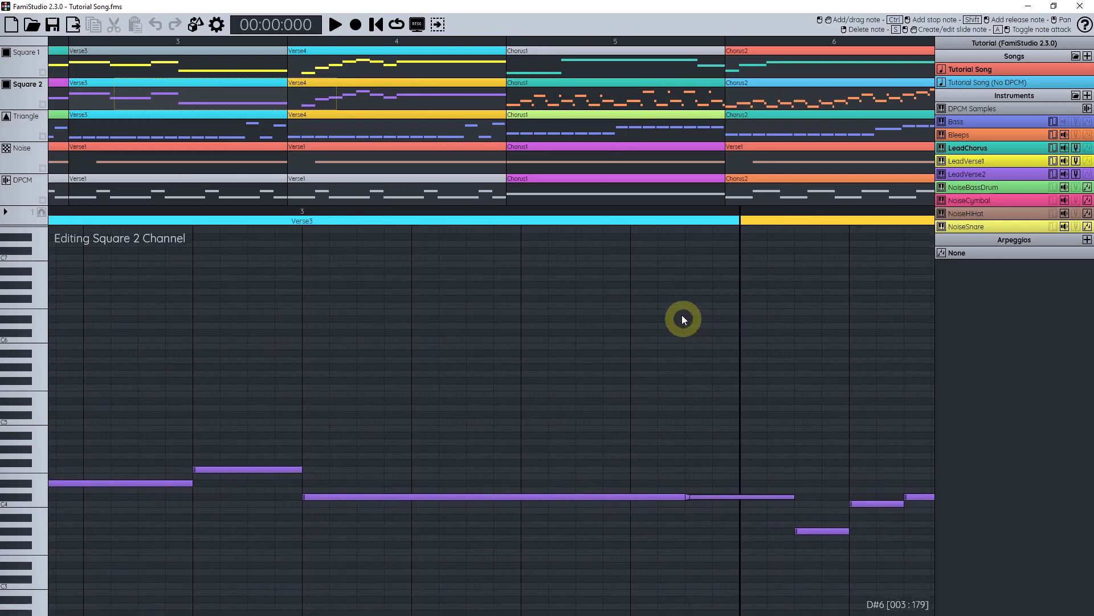
Step: Add four progressively higher LeadChorus notes over the long Square 2 note in the Verse3 pattern
left_click(408, 436)
left_click(476, 400)
left_click(561, 353)
left_click(651, 319)
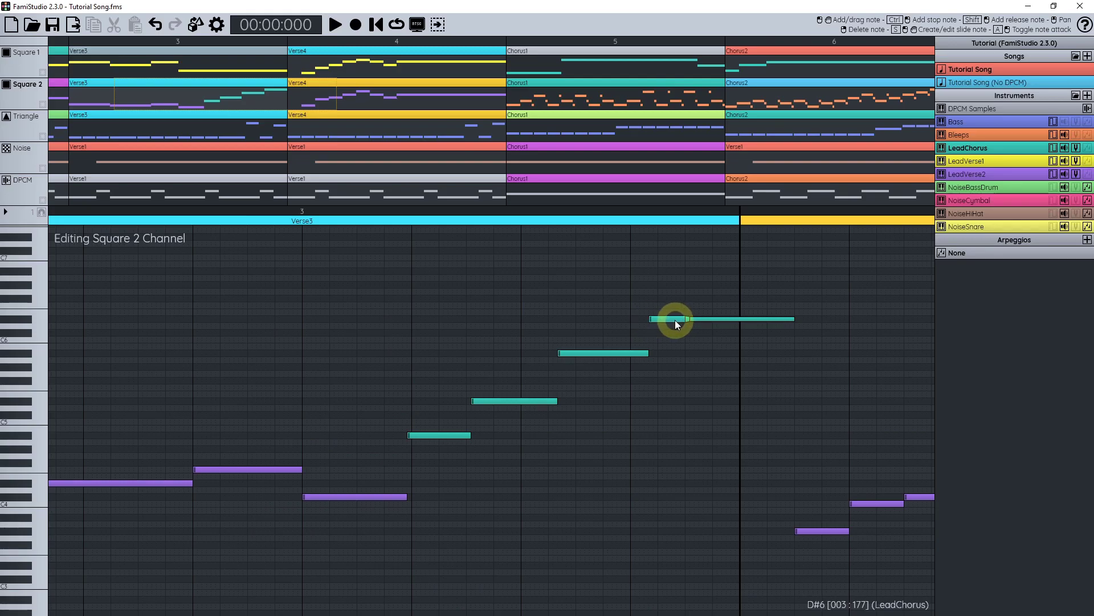
Step: Delete the four added LeadChorus notes from the Square 2 Verse3 pattern
right_click(675, 320)
right_click(640, 350)
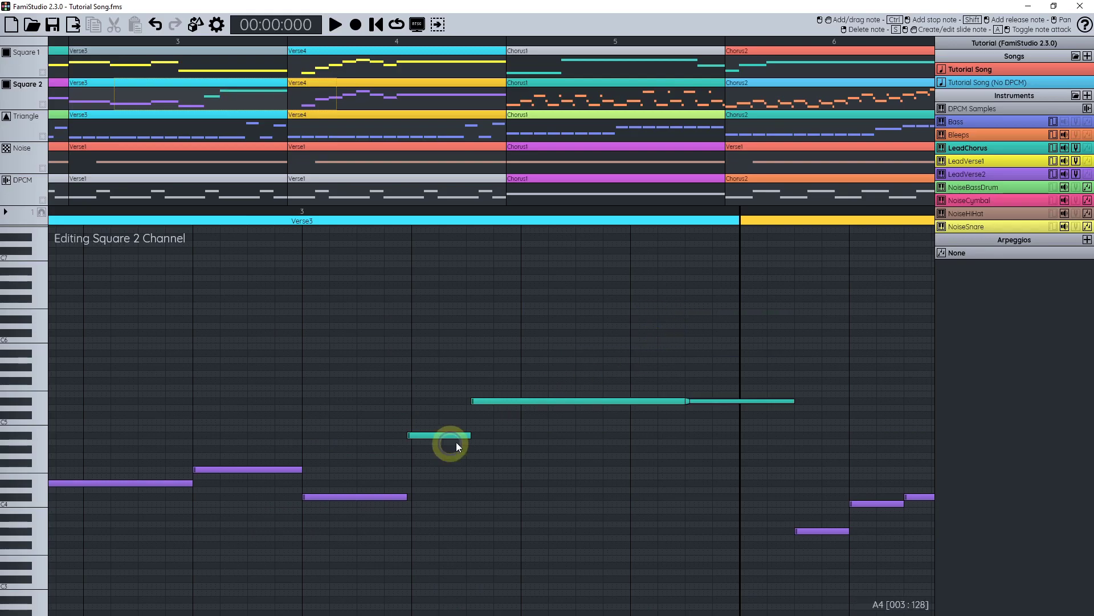
right_click(530, 400)
right_click(497, 435)
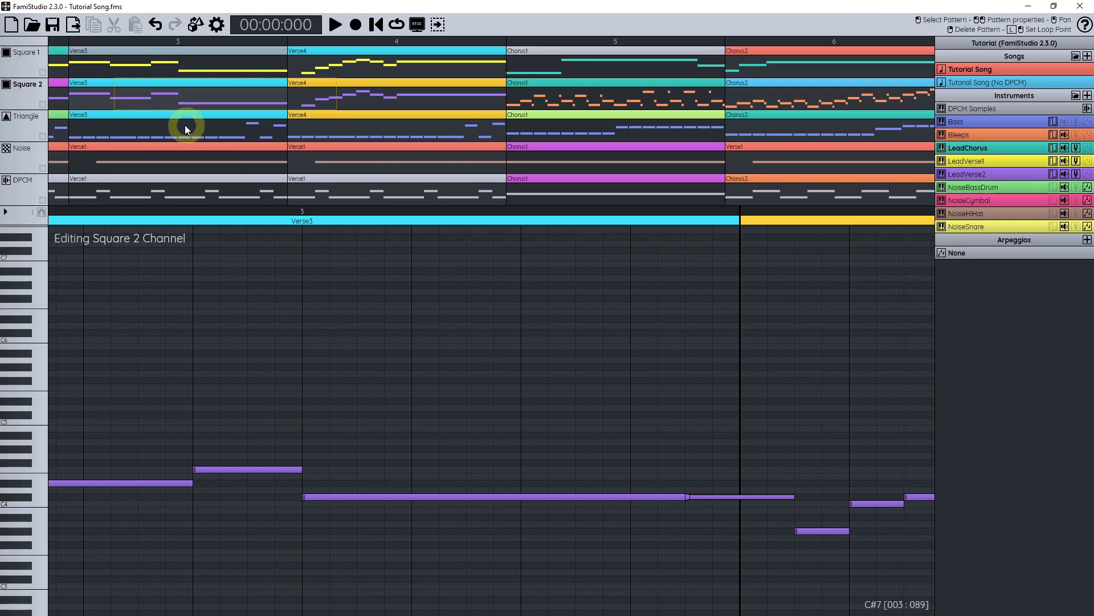
Step: Create a pattern in the empty first slot of the Square 2 channel and delete it again
left_click_drag(186, 125, 657, 136)
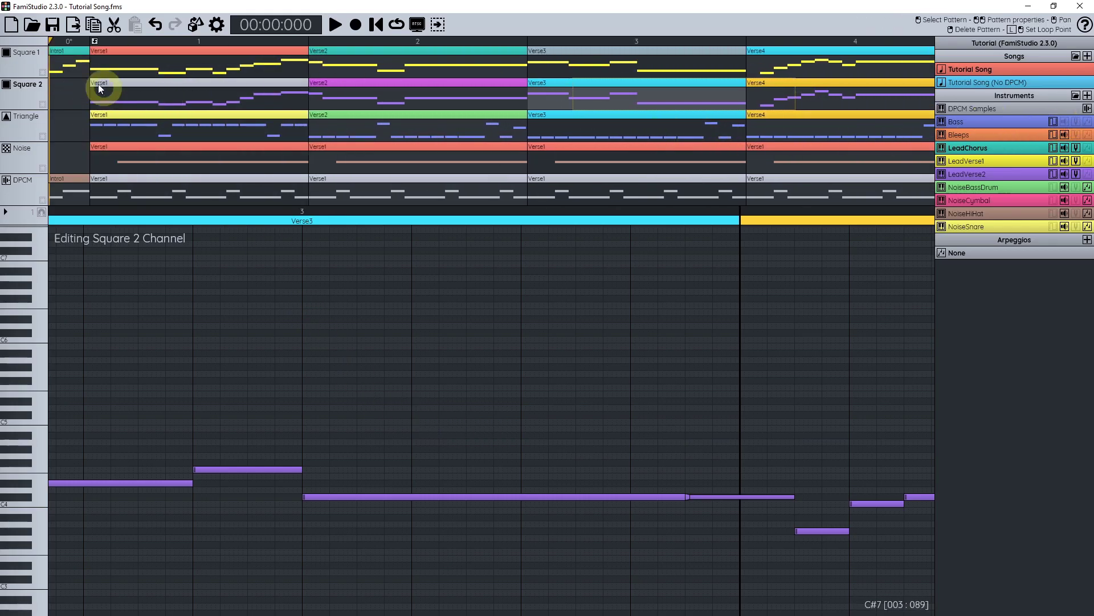
left_click(68, 97)
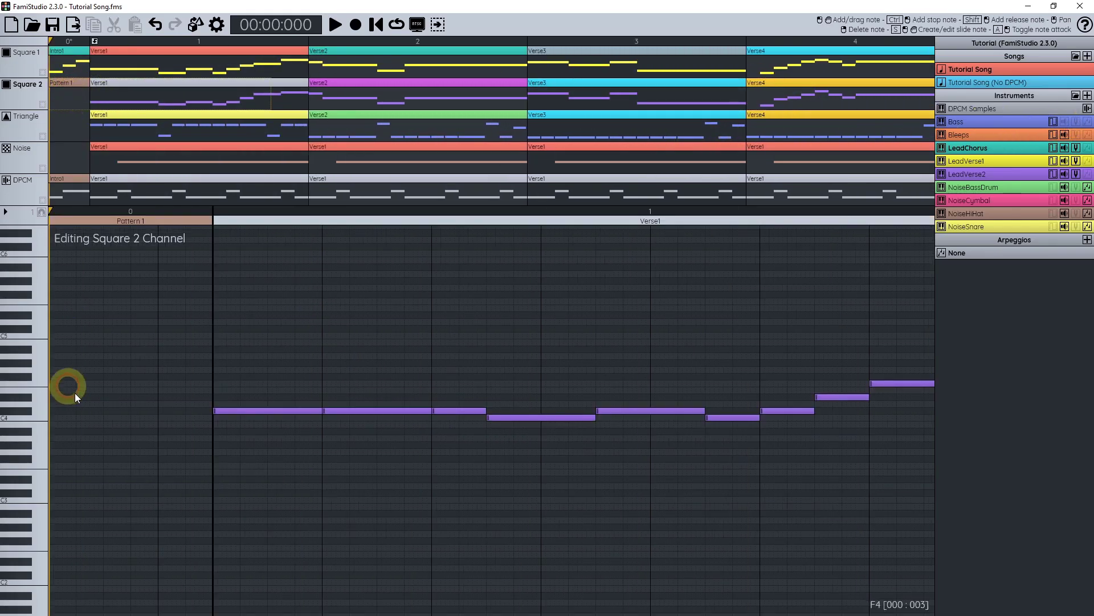
right_click(69, 89)
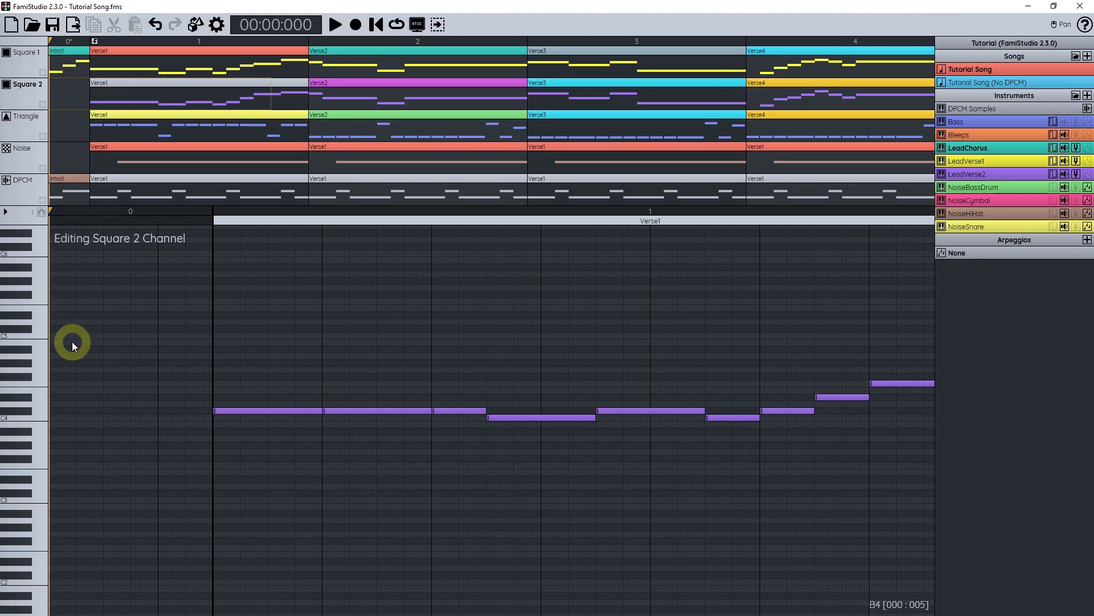
Step: Look over the Interface options in the application settings, including Trackpad controls, and leave without changing them
left_click(216, 25)
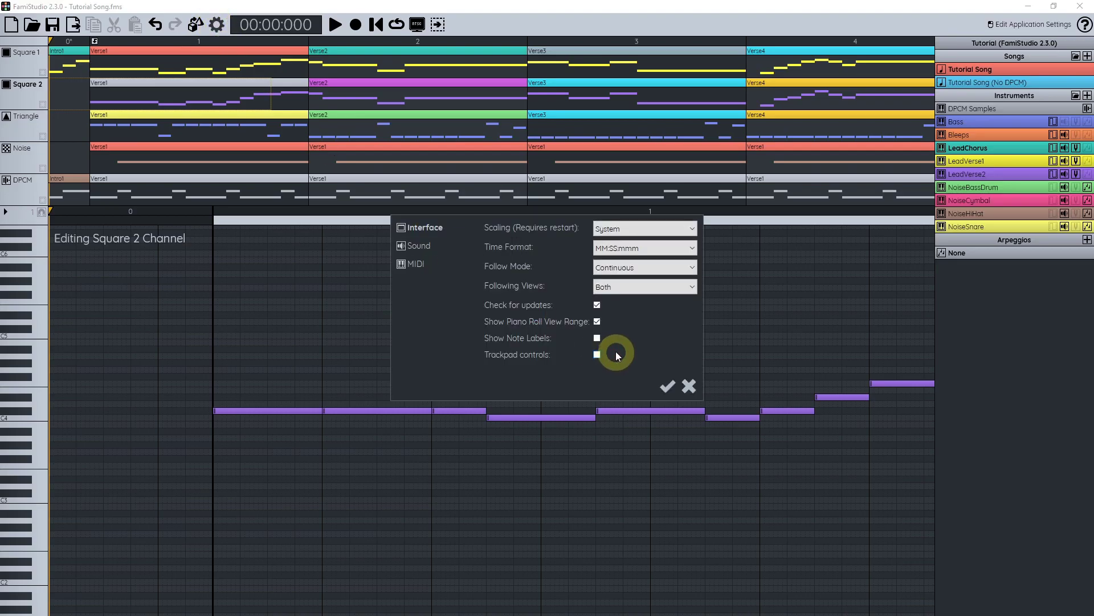
left_click(691, 388)
Step: Add three rising LeadChorus notes over the long Square 2 note in the Verse2 pattern
scroll(596, 436, "down", 2)
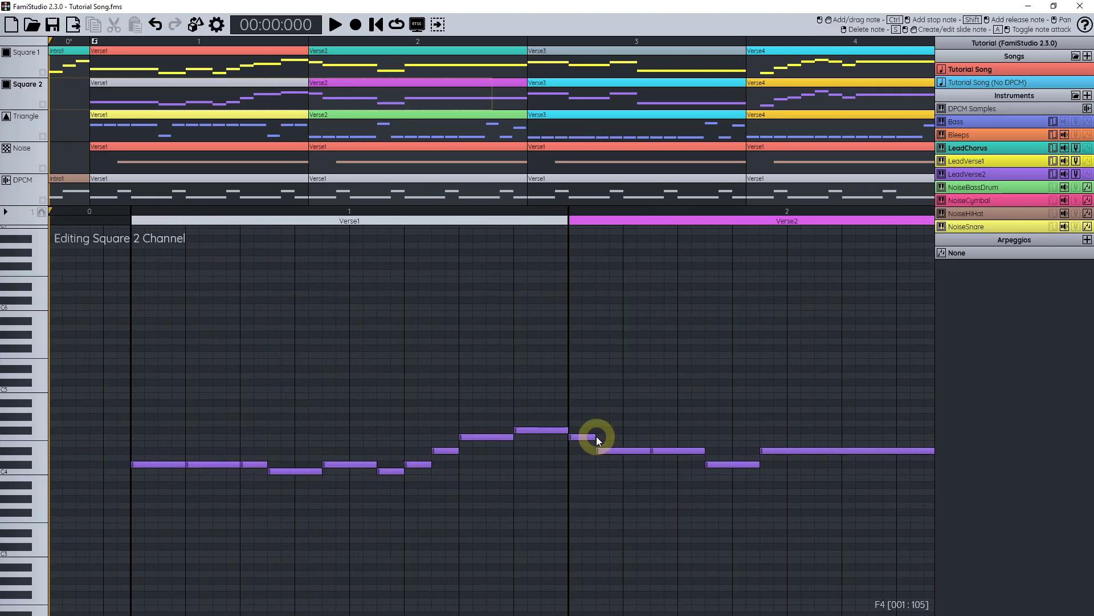
scroll(596, 436, "down", 1)
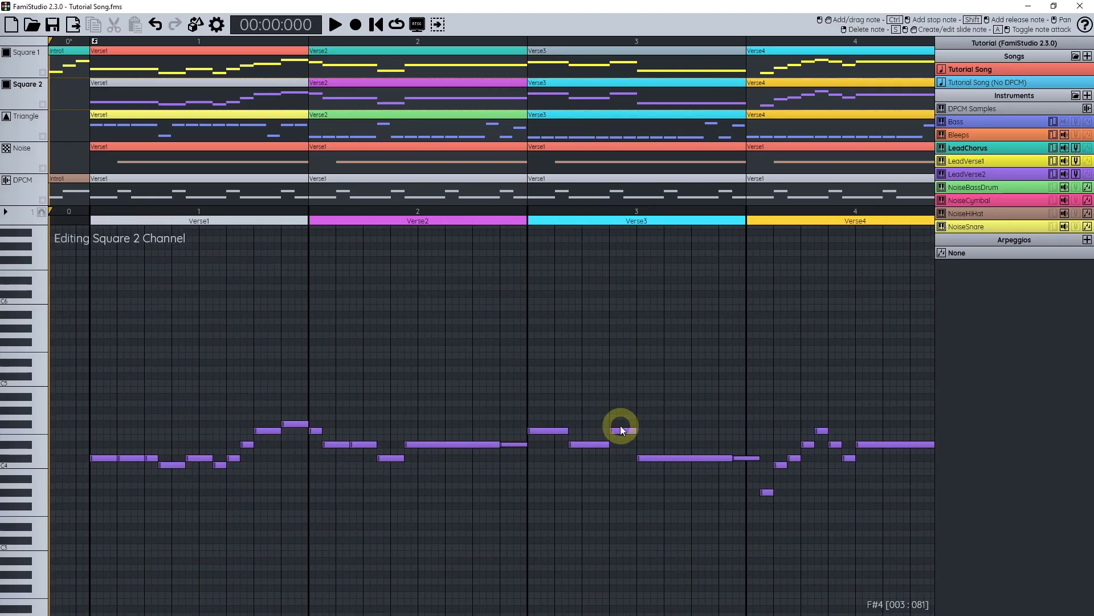
left_click_drag(243, 437, 310, 377)
scroll(238, 347, "down", 1)
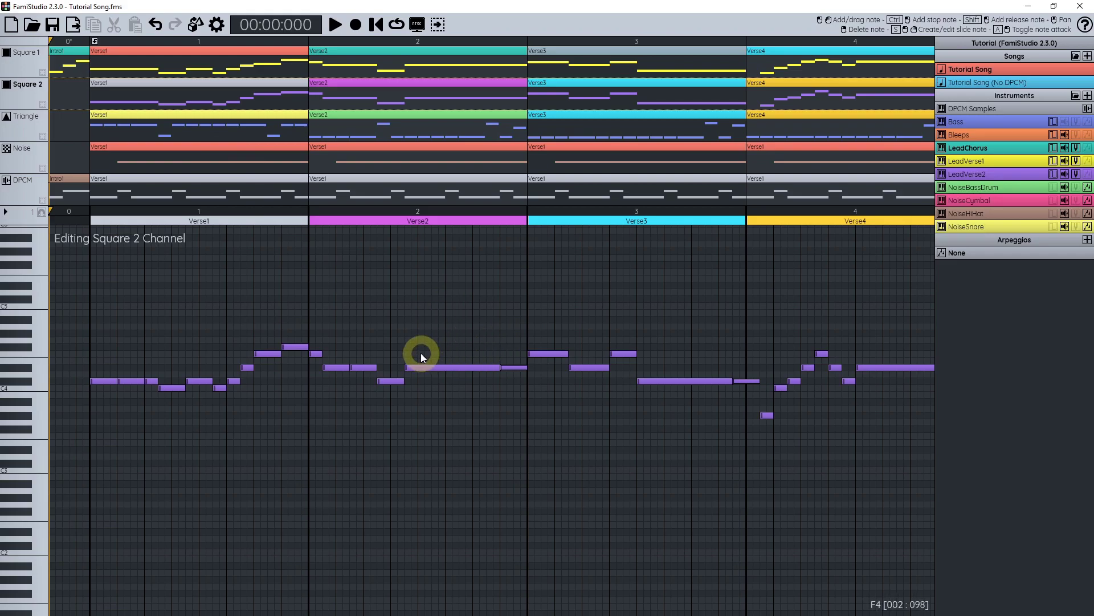
left_click_drag(421, 353, 469, 310)
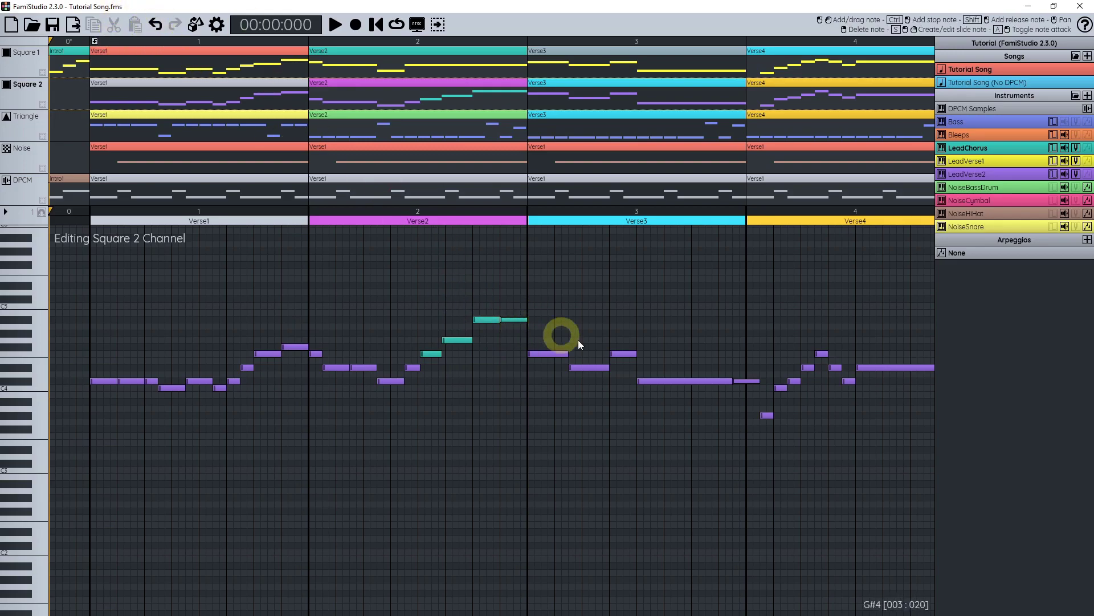
Step: Undo the three added Verse2 notes, redo two of the edits, and undo those two again
key("ctrl+z")
key("ctrl+z")
key("ctrl+z")
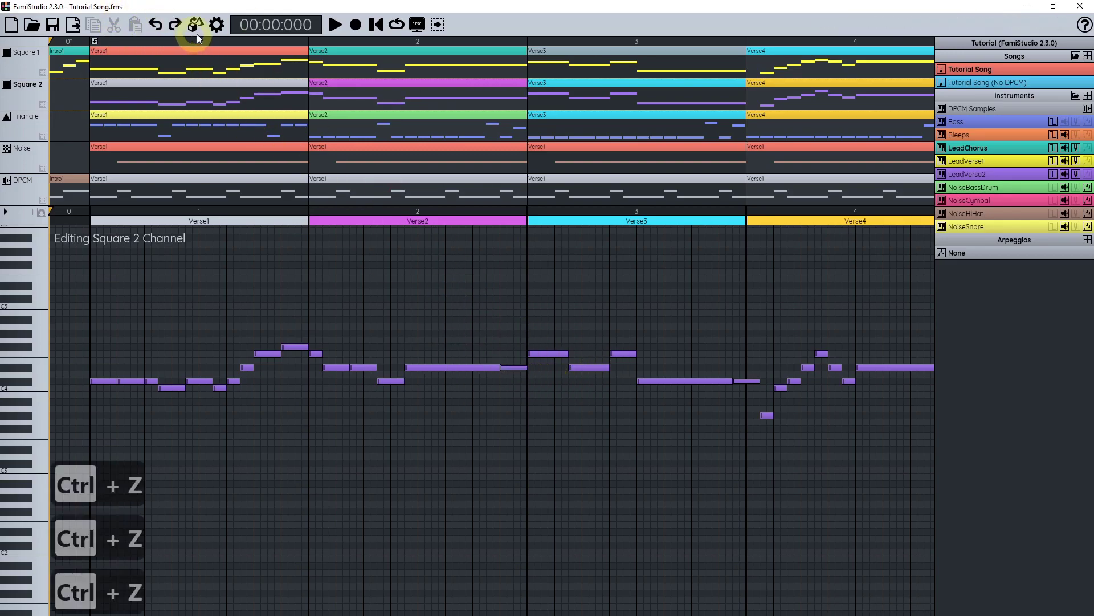
left_click(175, 24)
left_click(175, 24)
left_click(155, 24)
left_click(156, 24)
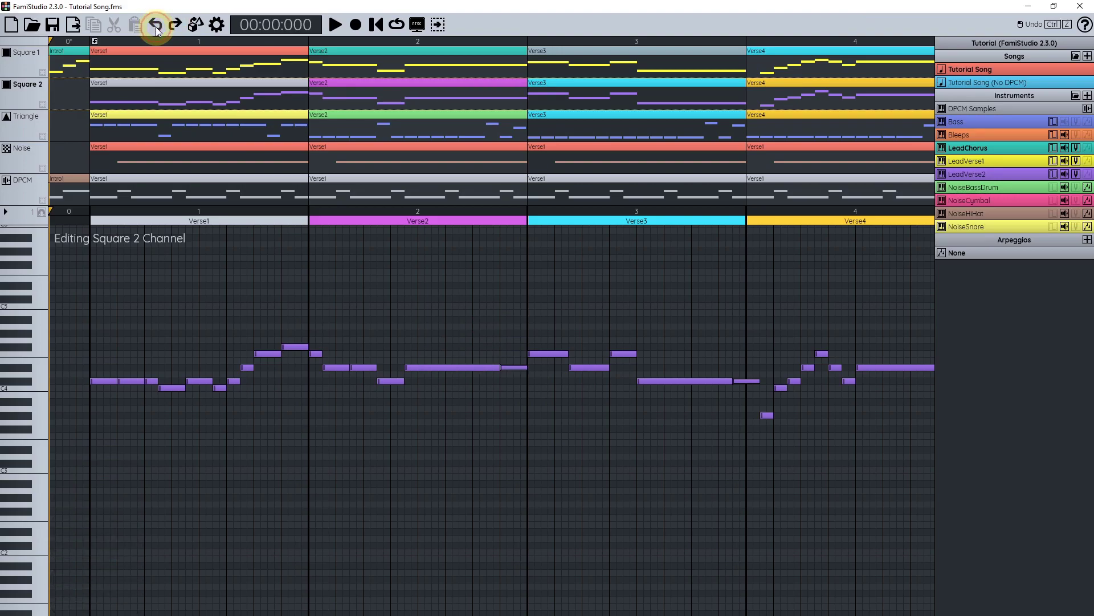
scroll(522, 425, "up", 2)
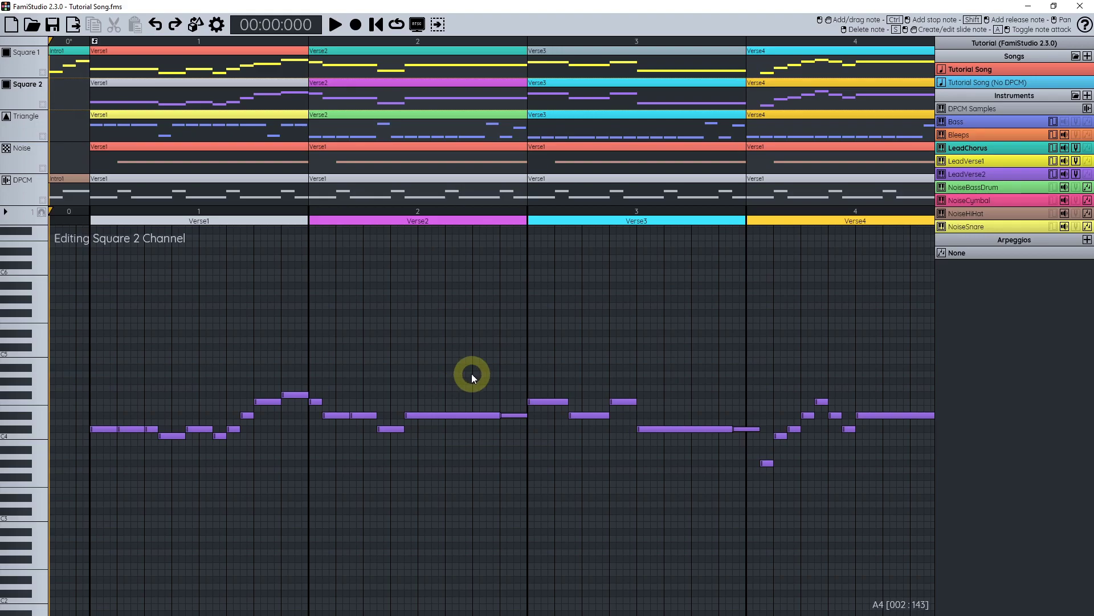
left_click_drag(473, 356, 446, 361)
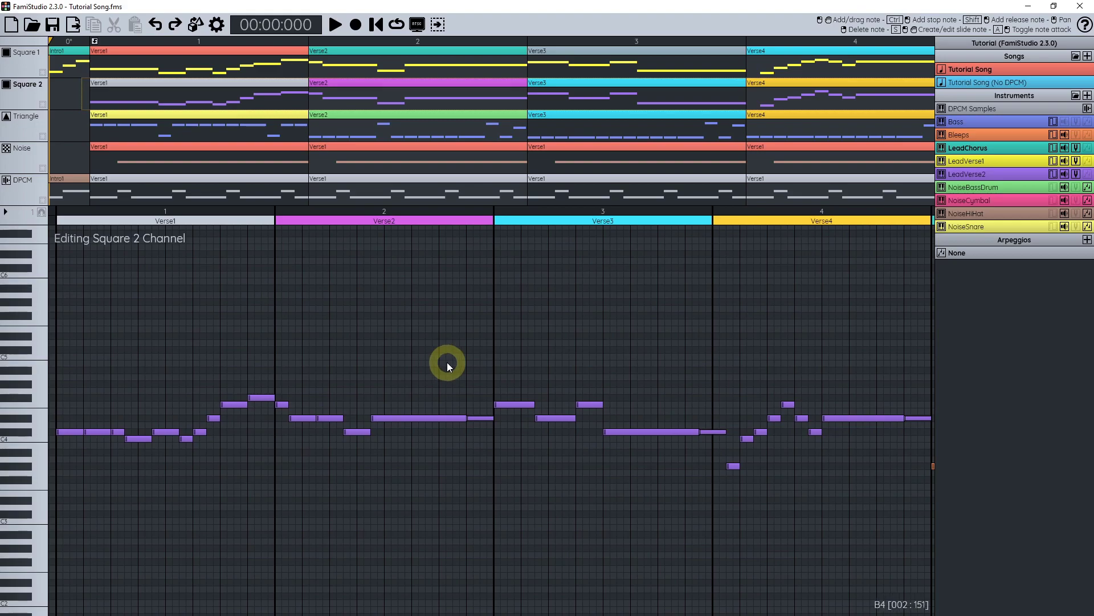
left_click_drag(447, 361, 428, 360)
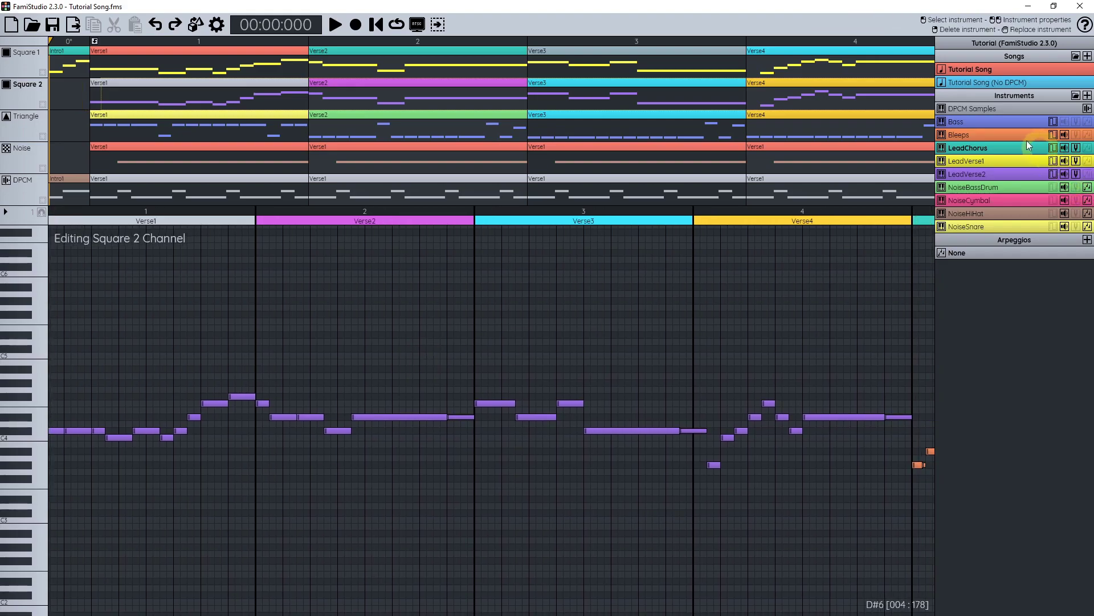
Step: Open the online FamiStudio documentation, search it for "record", read the Recoding mode section, and return to FamiStudio
left_click(1086, 26)
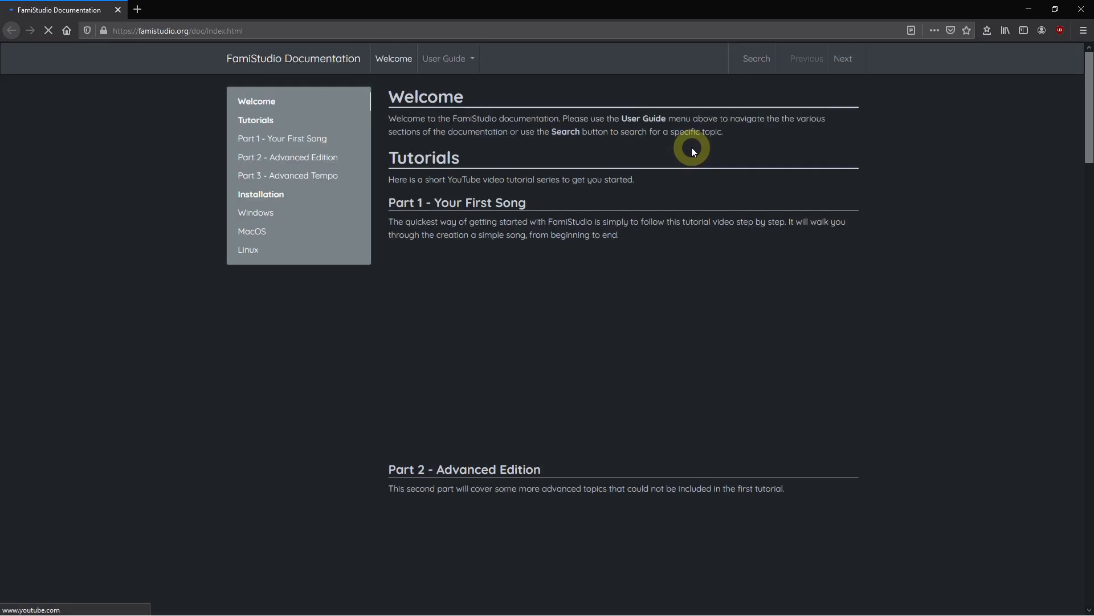
left_click(752, 61)
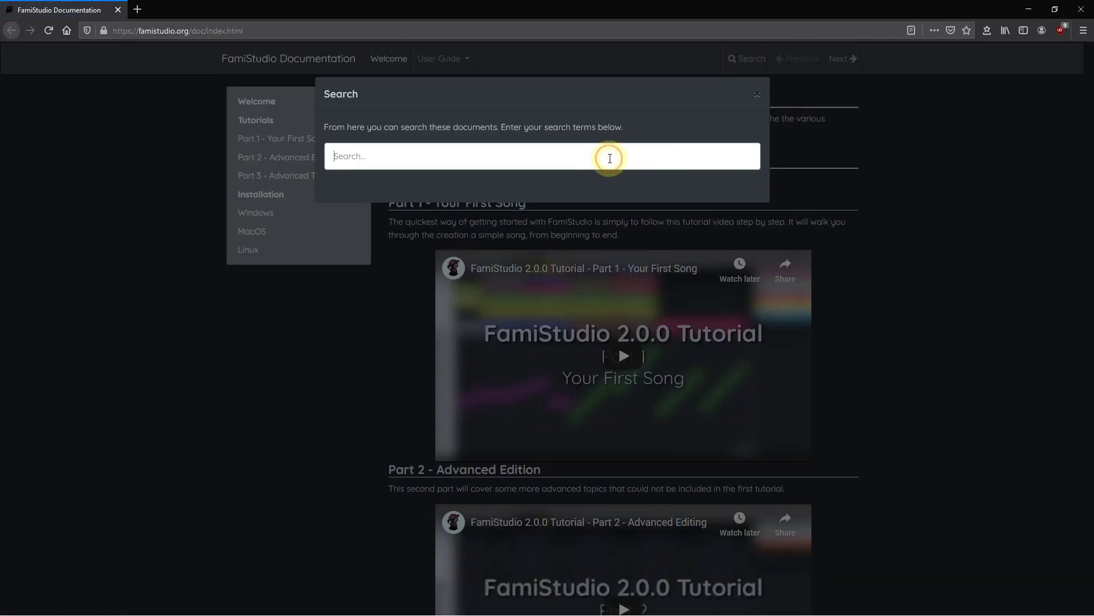
type("record")
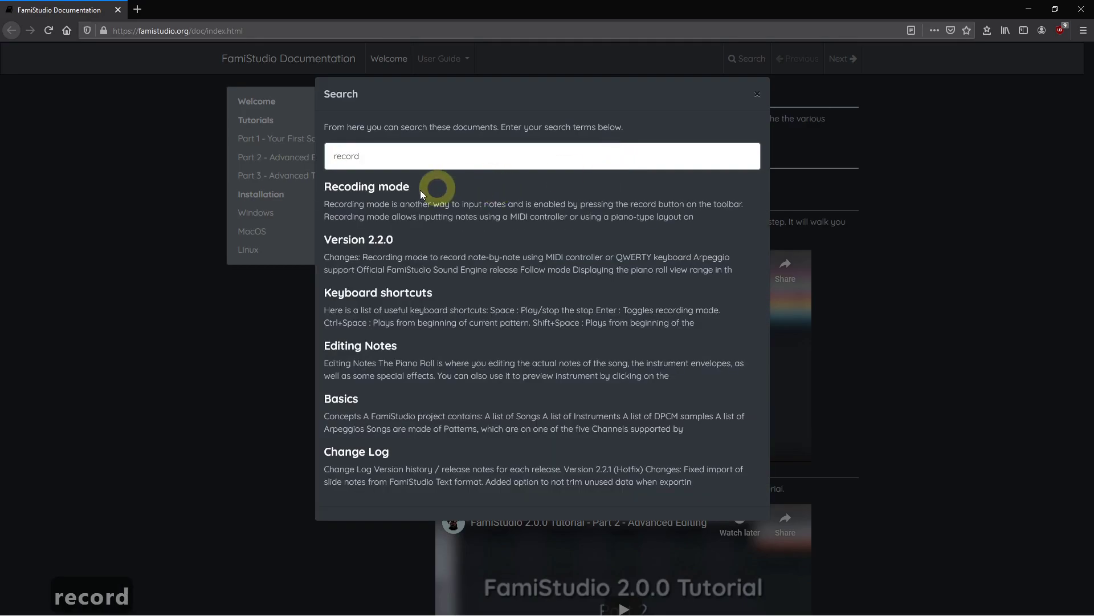
left_click(399, 187)
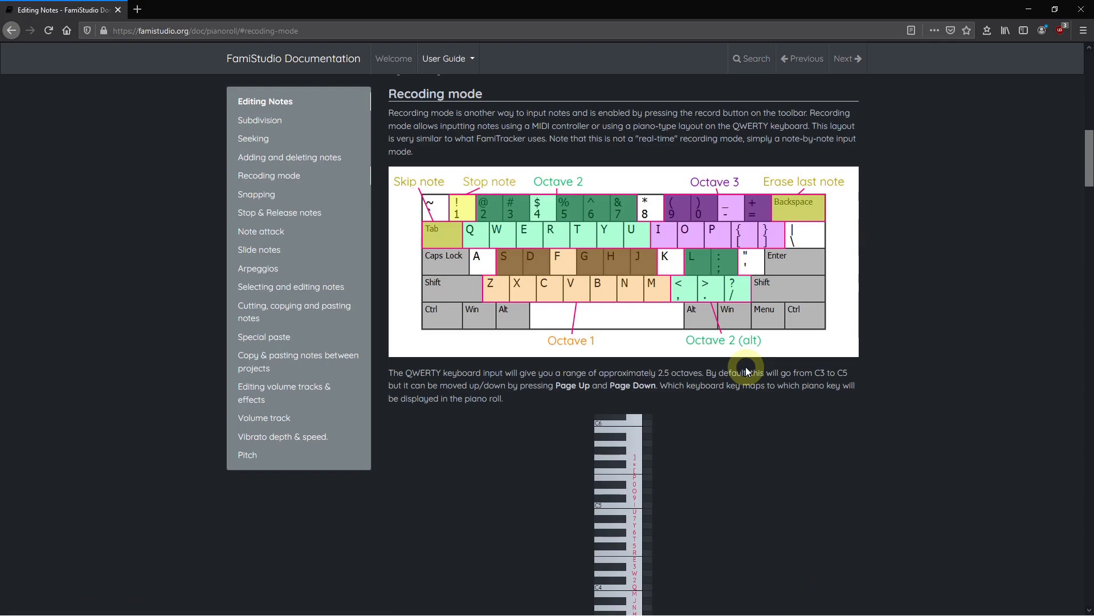
left_click(1028, 10)
left_click(459, 4)
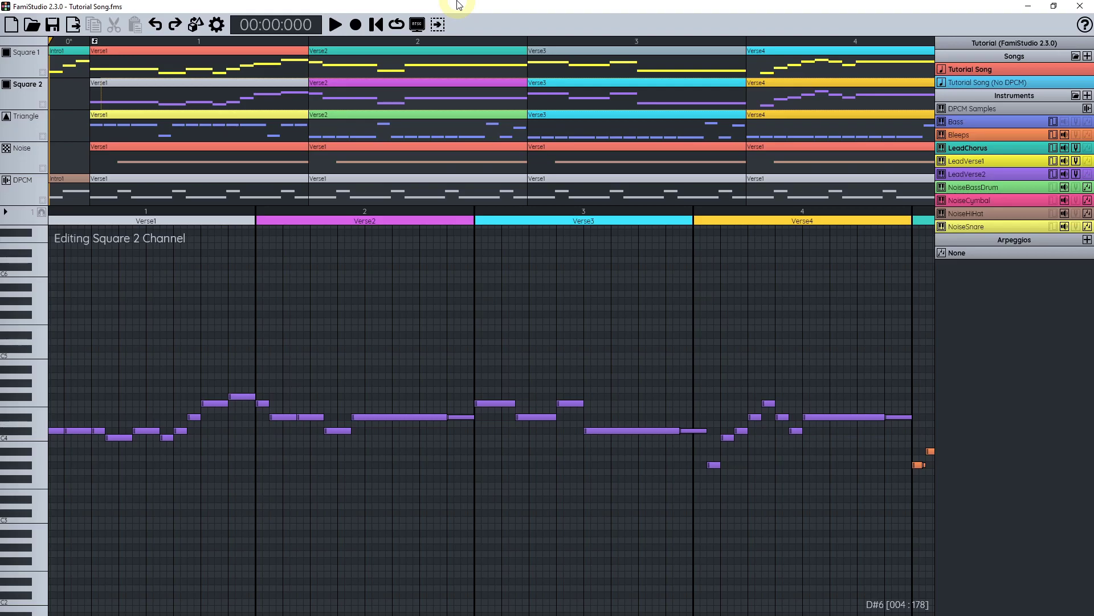
Step: Create a new project, discarding the changes to the tutorial song
left_click(11, 25)
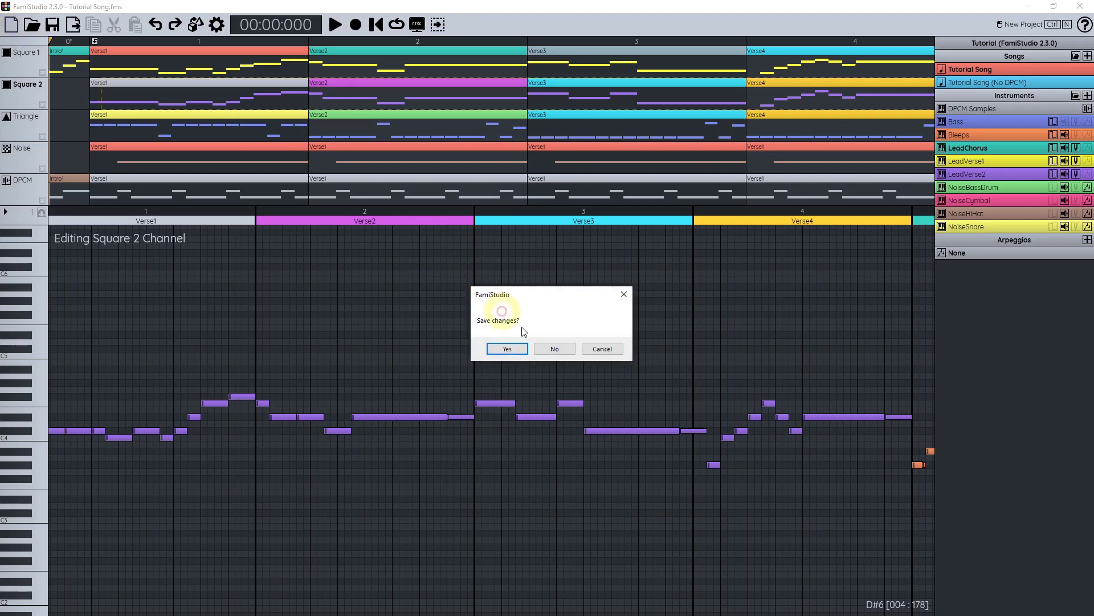
left_click(555, 349)
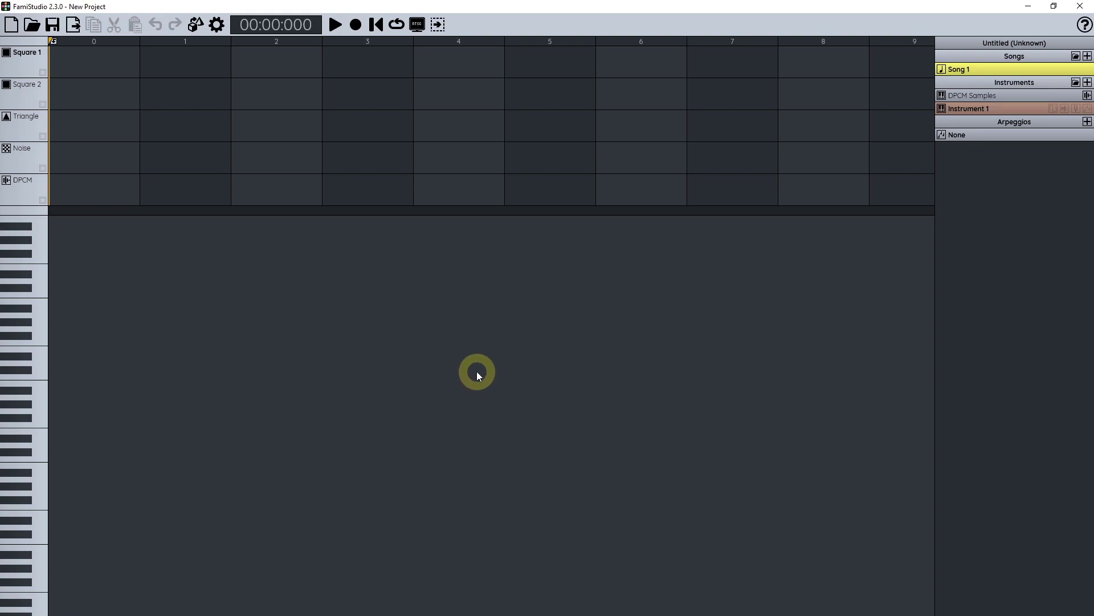
Step: Make DPCM the active channel, select the DPCM Samples instrument, and open its samples for editing
left_click(23, 188)
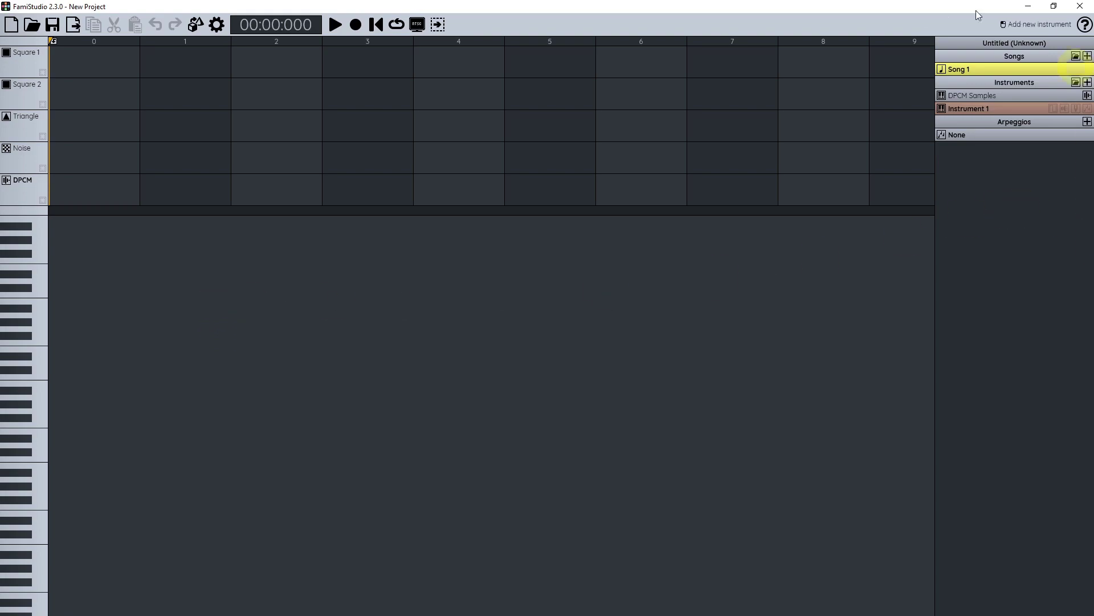
left_click(1003, 98)
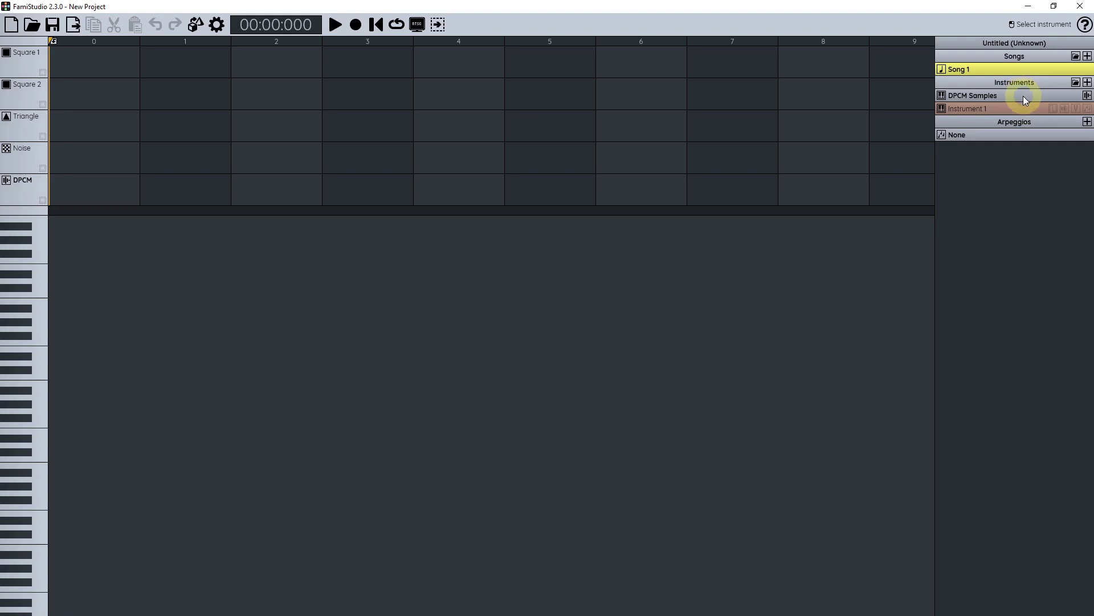
left_click(1087, 95)
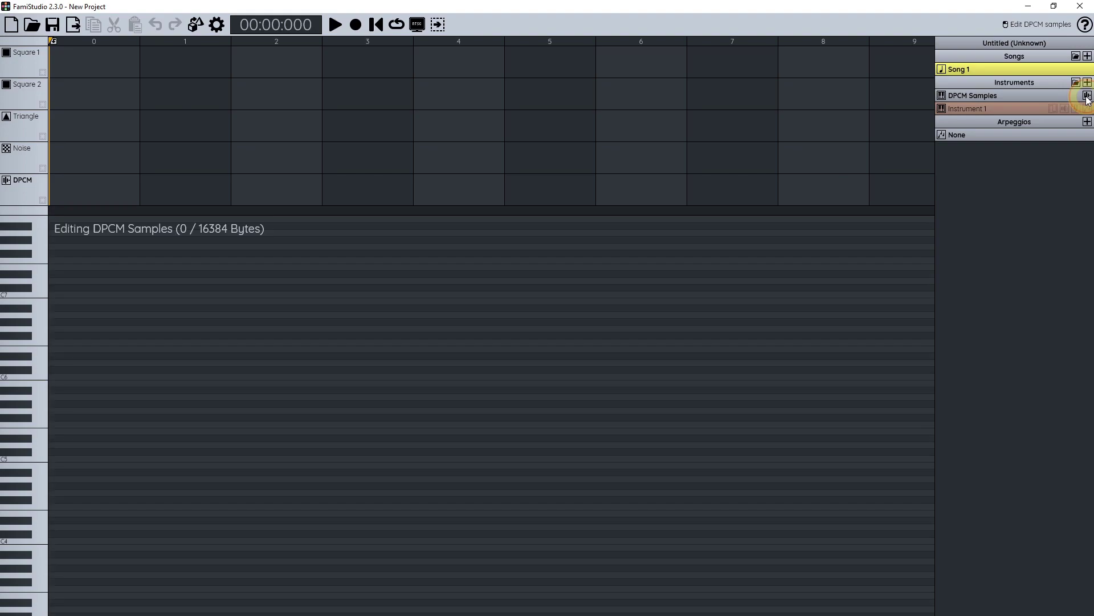
Step: Load the BassDrum.dmc sample onto key C2 and the Snare.dmc sample onto key D2
left_click_drag(399, 412, 406, 467)
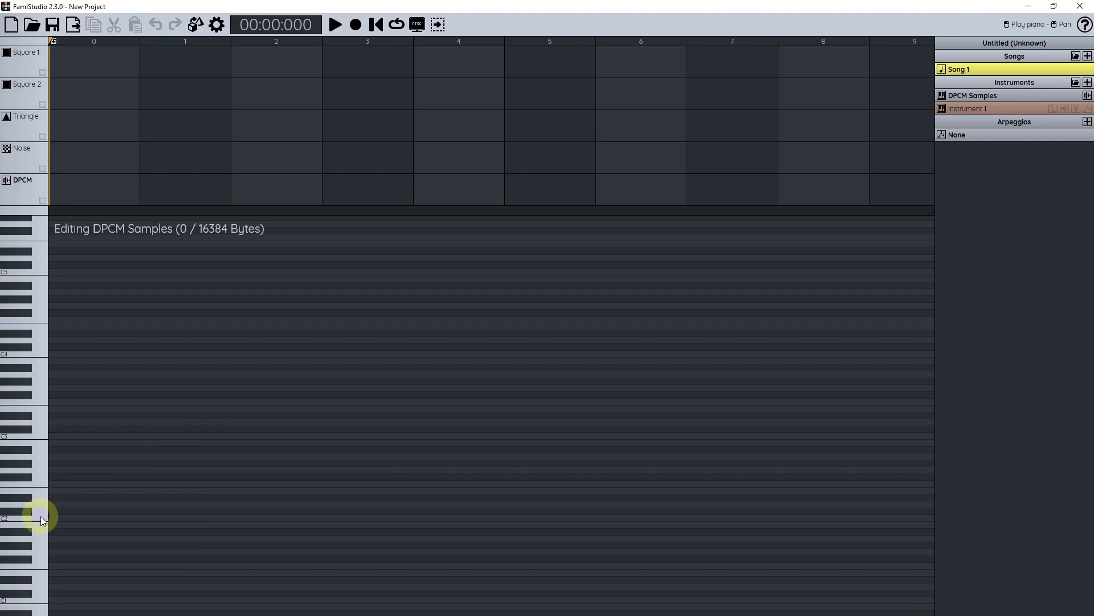
left_click(70, 518)
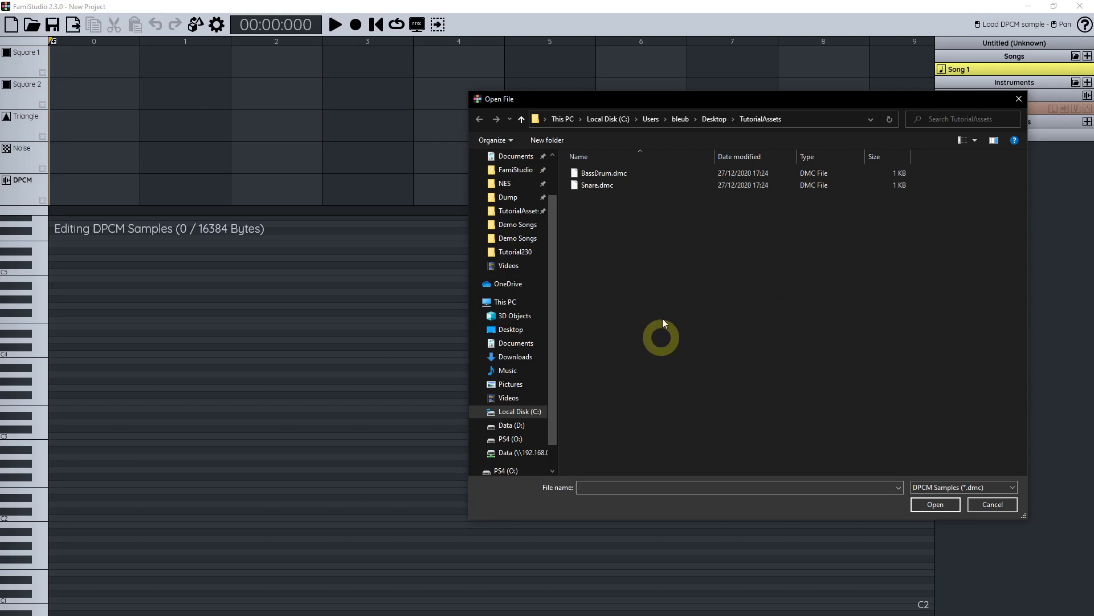
double_click(594, 173)
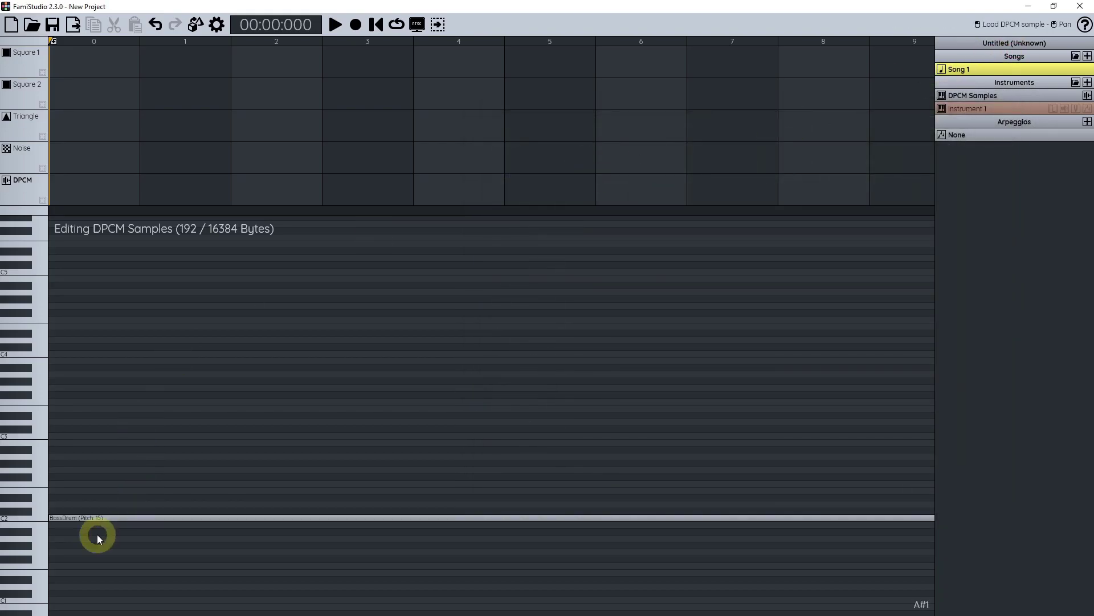
left_click(75, 509)
double_click(596, 180)
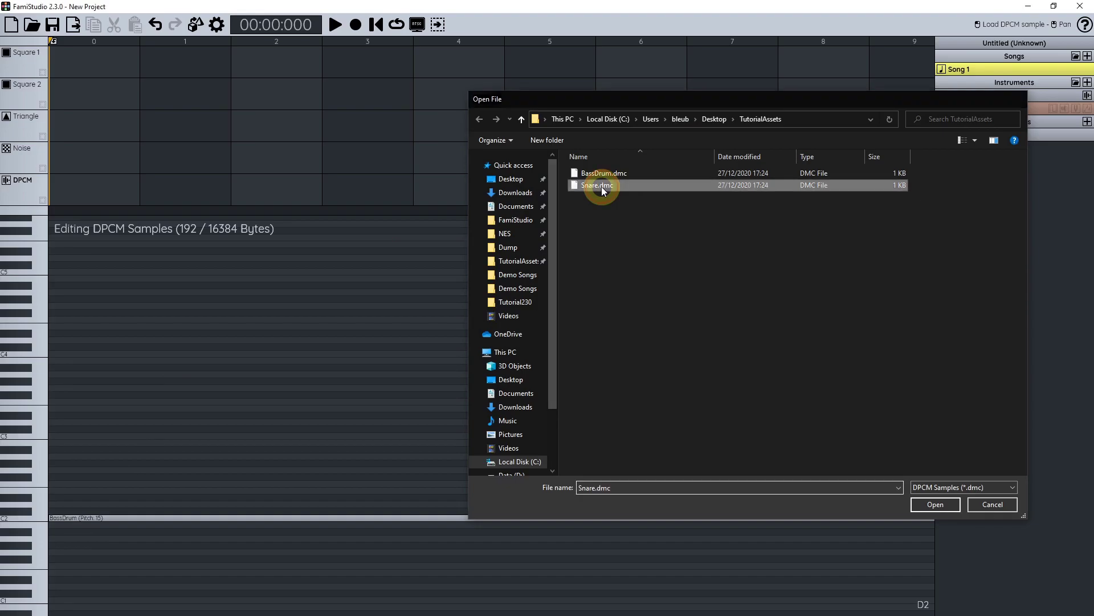
Step: View the Snare sample's pitch, loop and reverse bits properties, and leave them without changes
scroll(47, 418, "down", 3)
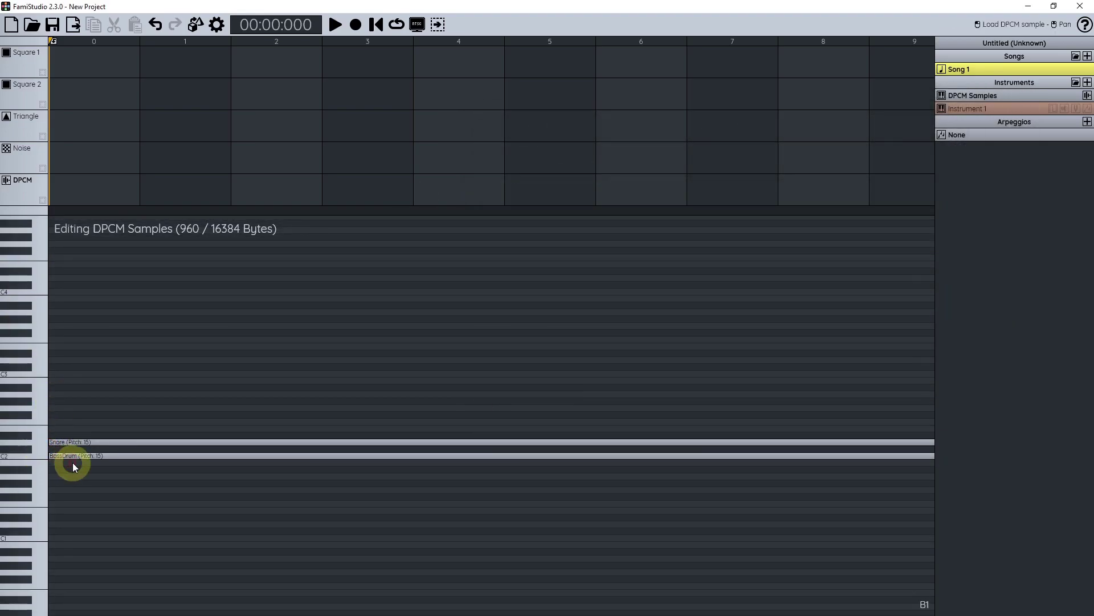
scroll(112, 435, "down", 1)
double_click(113, 434)
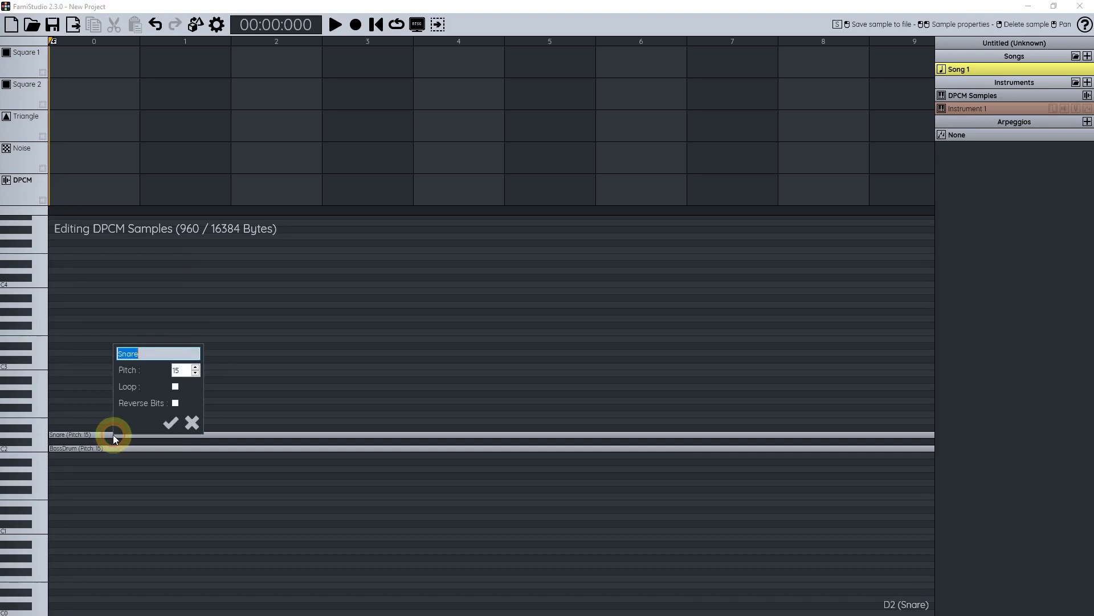
left_click(194, 425)
left_click_drag(105, 432, 128, 434)
left_click(571, 348)
left_click(572, 348)
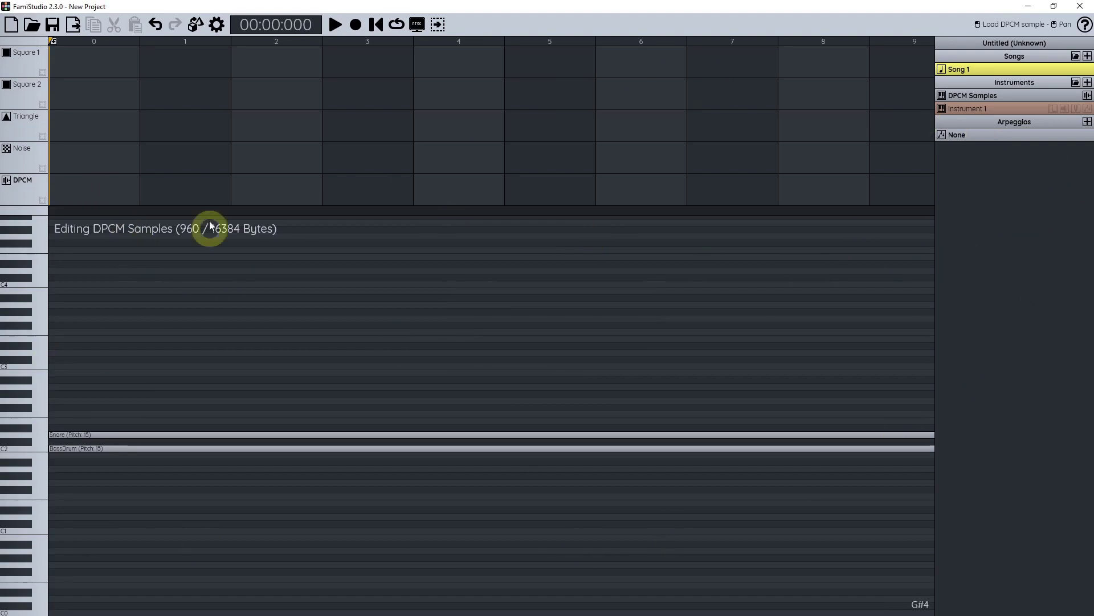
Step: Add a pattern to the first bar of the DPCM channel, rename it Verse1, and color it teal
left_click(102, 186)
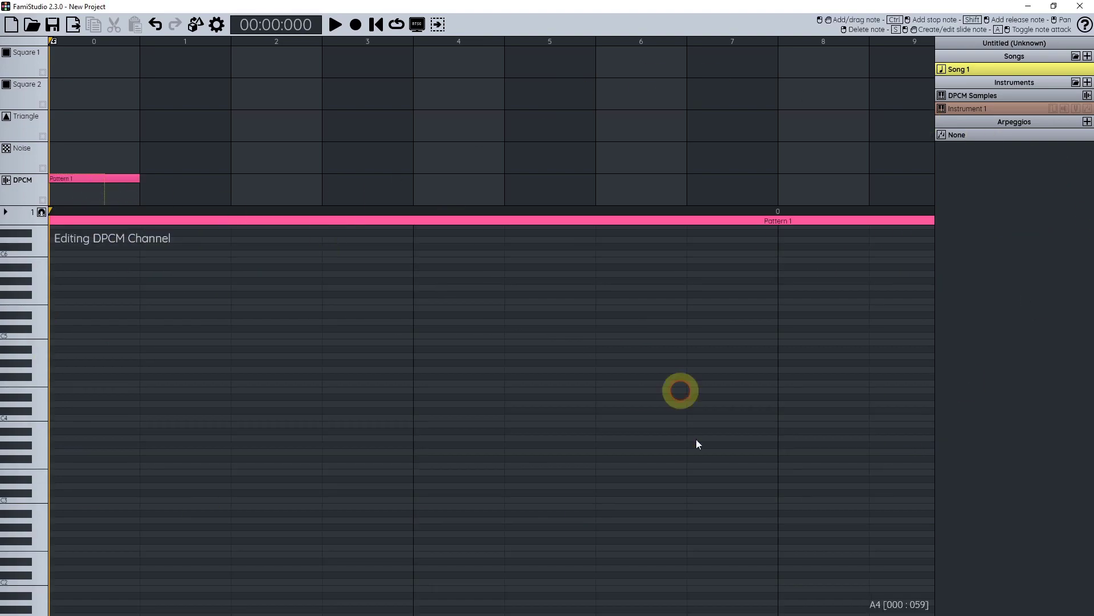
double_click(85, 181)
type("Verse")
left_click(112, 226)
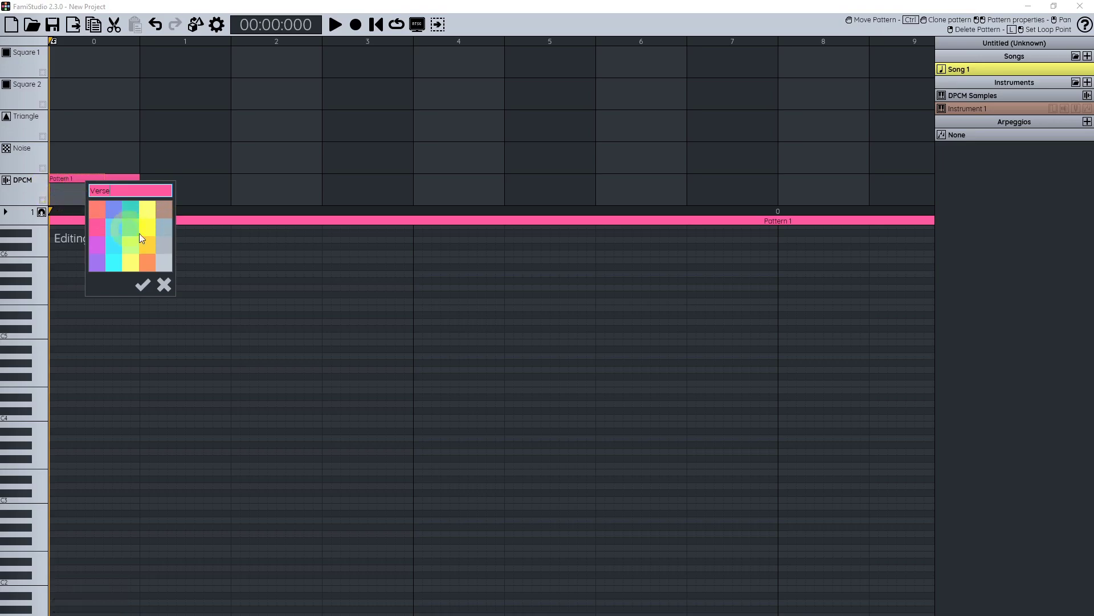
type("1")
left_click(147, 290)
left_click(165, 209)
left_click(143, 285)
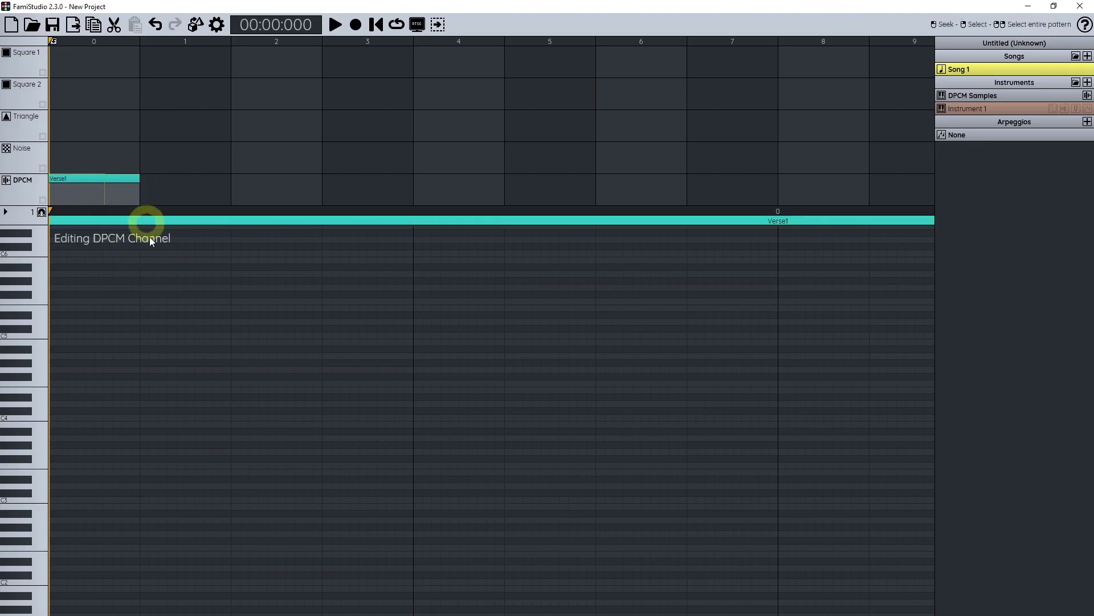
Step: Toggle the piano roll's note snapping off and back on
key("ctrl+3")
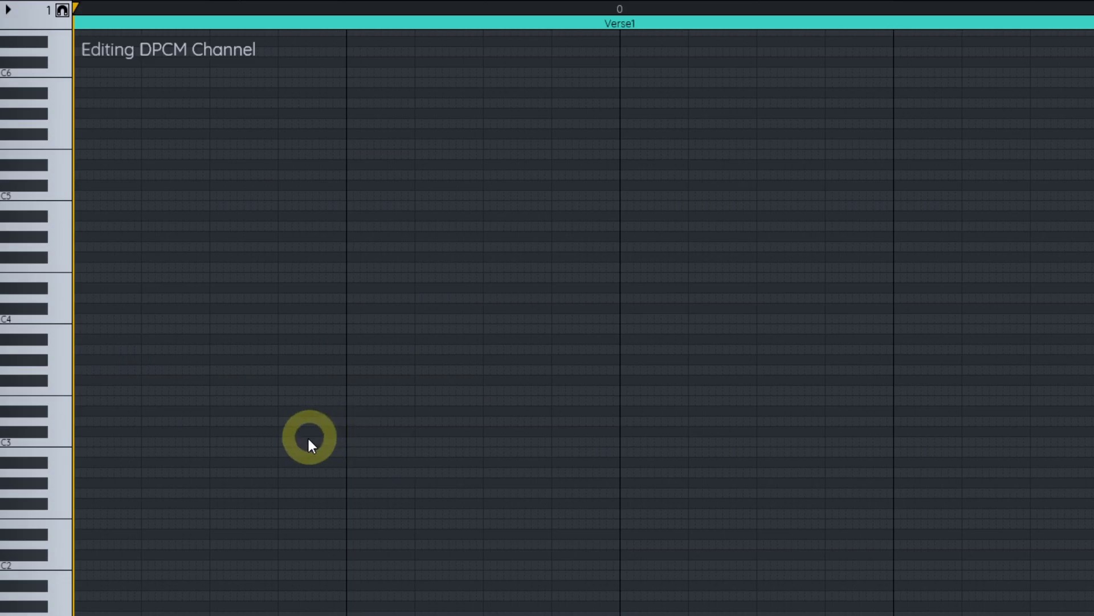
scroll(342, 413, "down", 2)
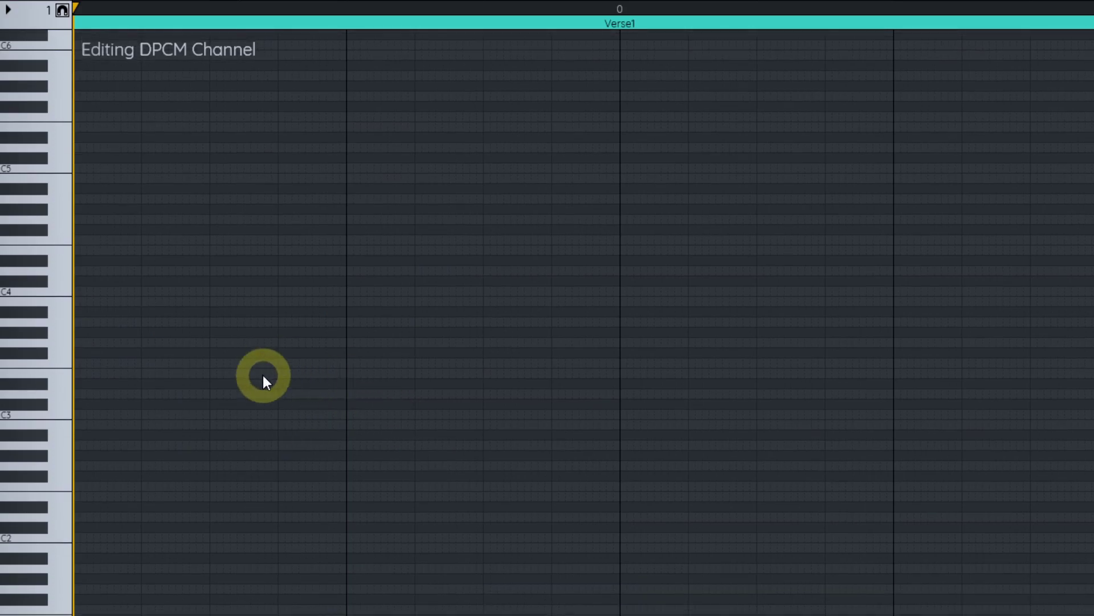
scroll(285, 365, "down", 2)
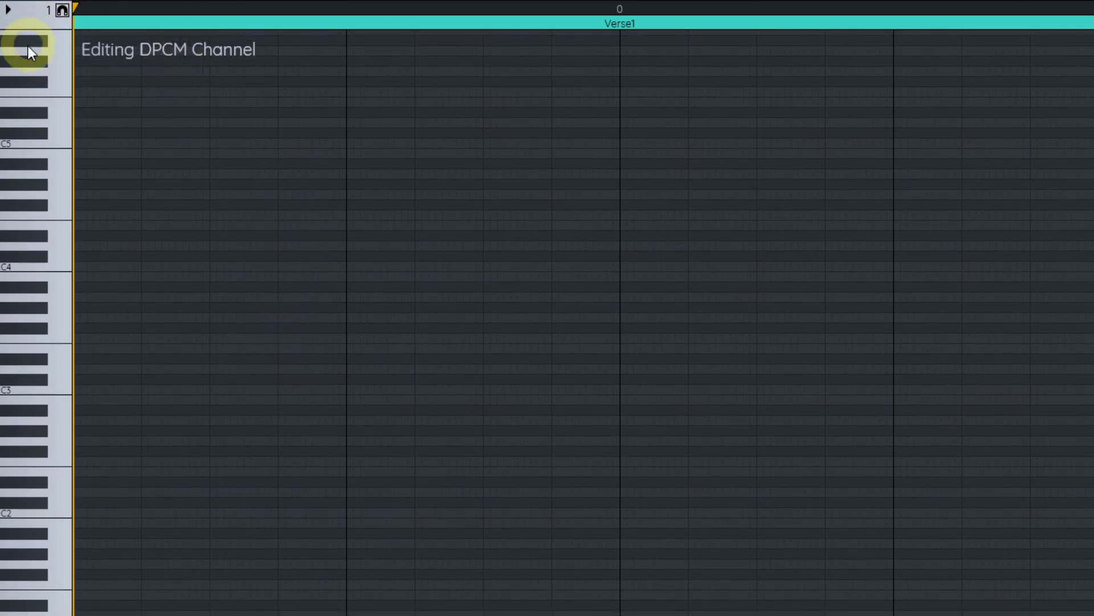
left_click(63, 15)
left_click(63, 14)
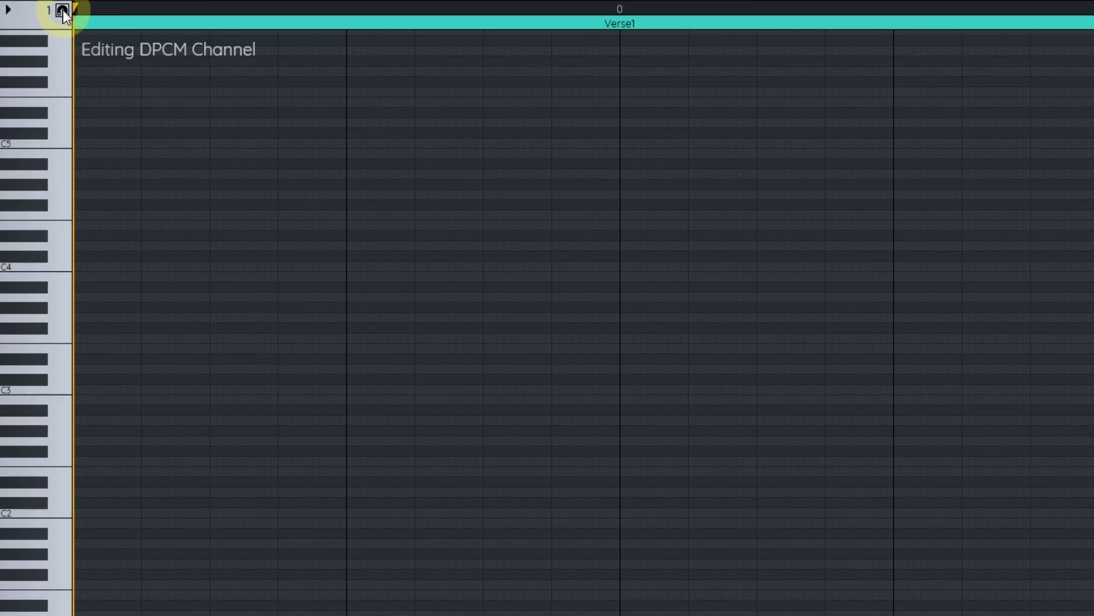
Step: Place C2 bass drum notes on all four beats of the Verse1 pattern
scroll(171, 391, "down", 3)
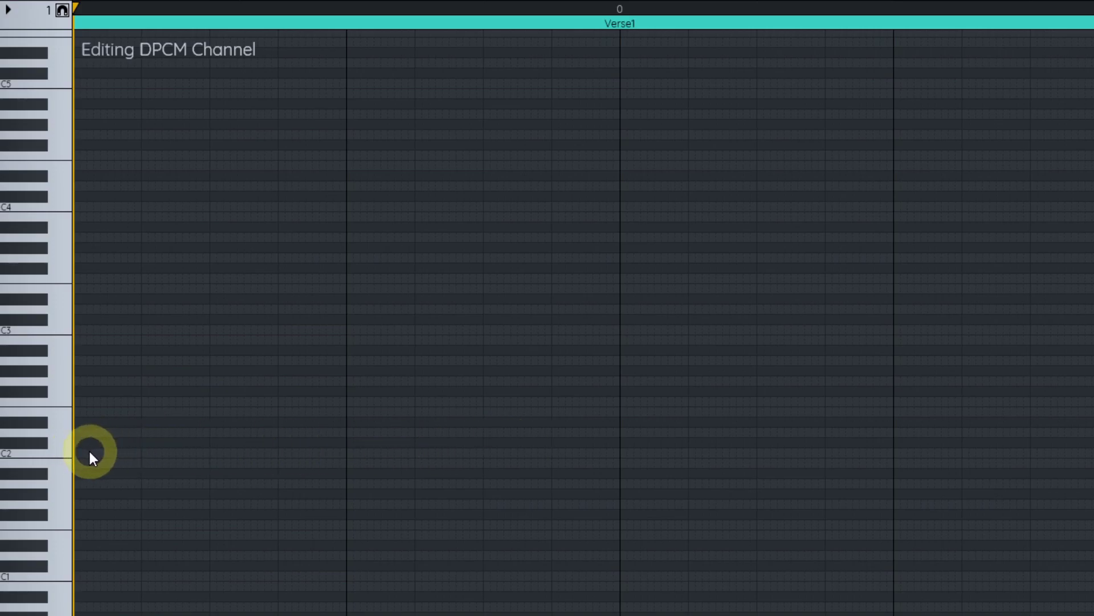
scroll(206, 406, "down", 3)
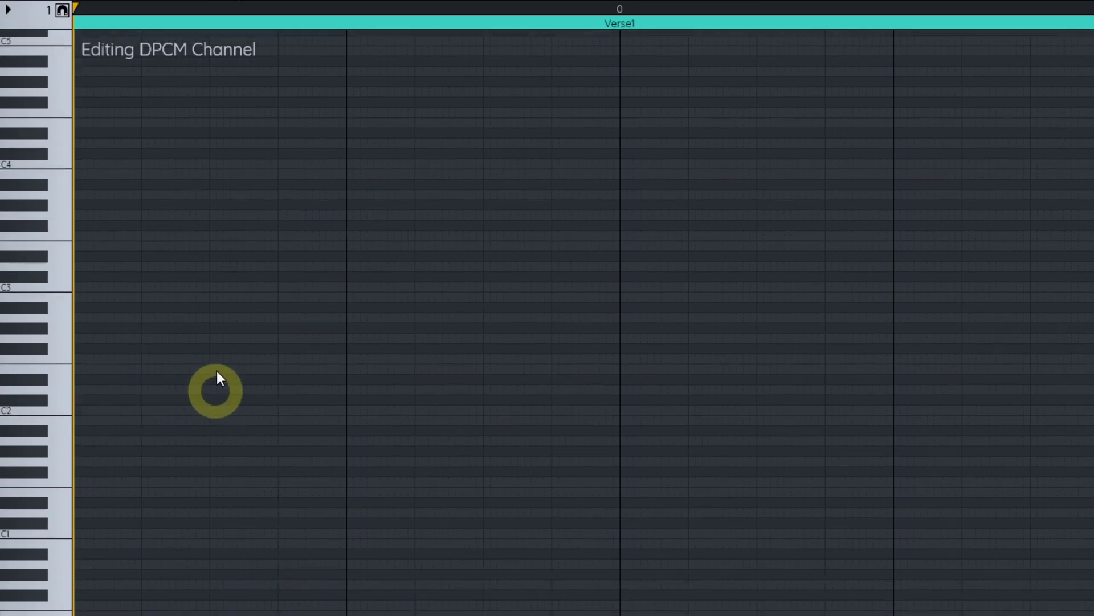
left_click(100, 371)
left_click(379, 370)
left_click(910, 372)
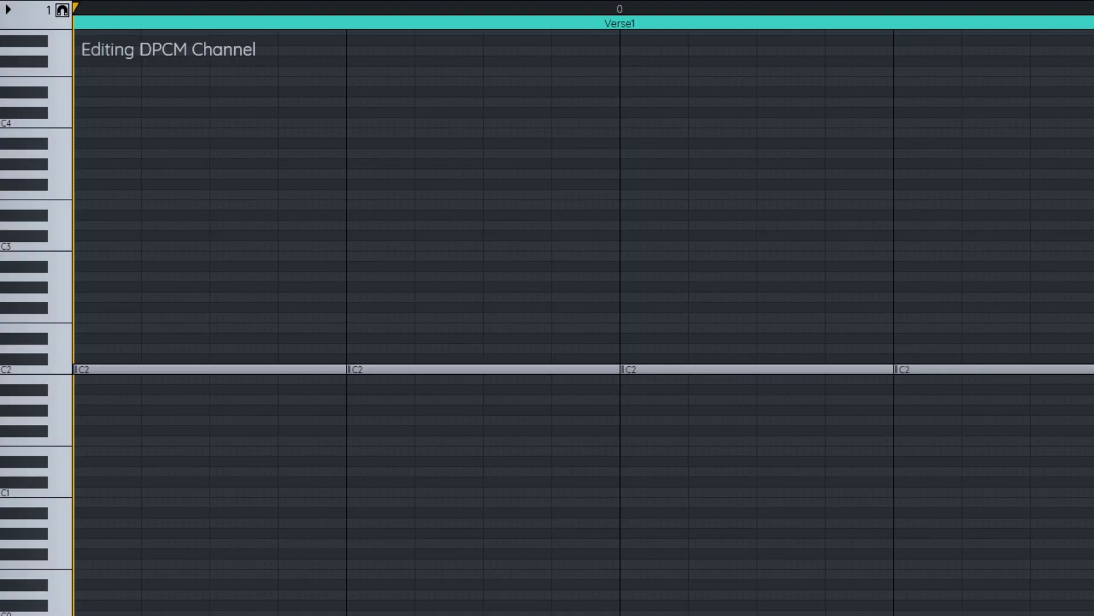
Step: Play the bass drum pattern from the beginning and stop before it ends
scroll(676, 288, "up", 1)
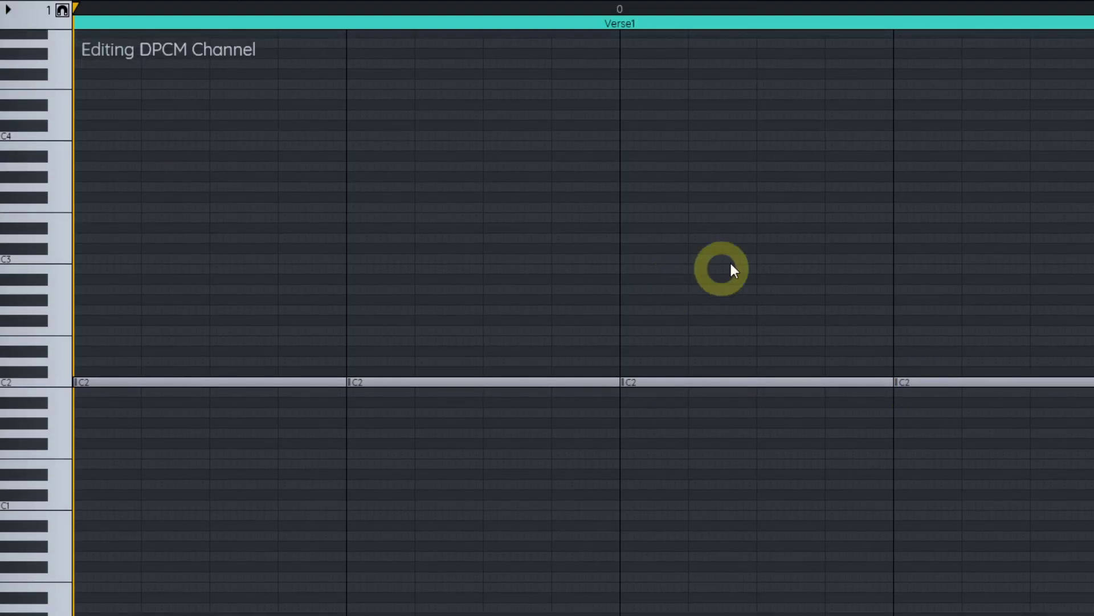
scroll(741, 268, "up", 1)
scroll(800, 260, "down", 1)
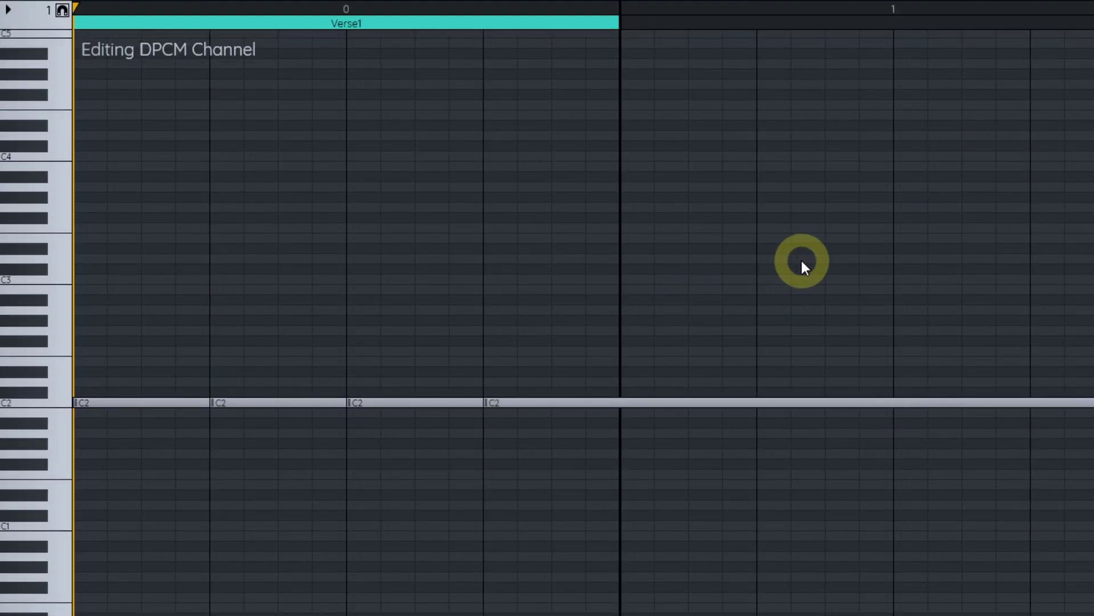
key("space")
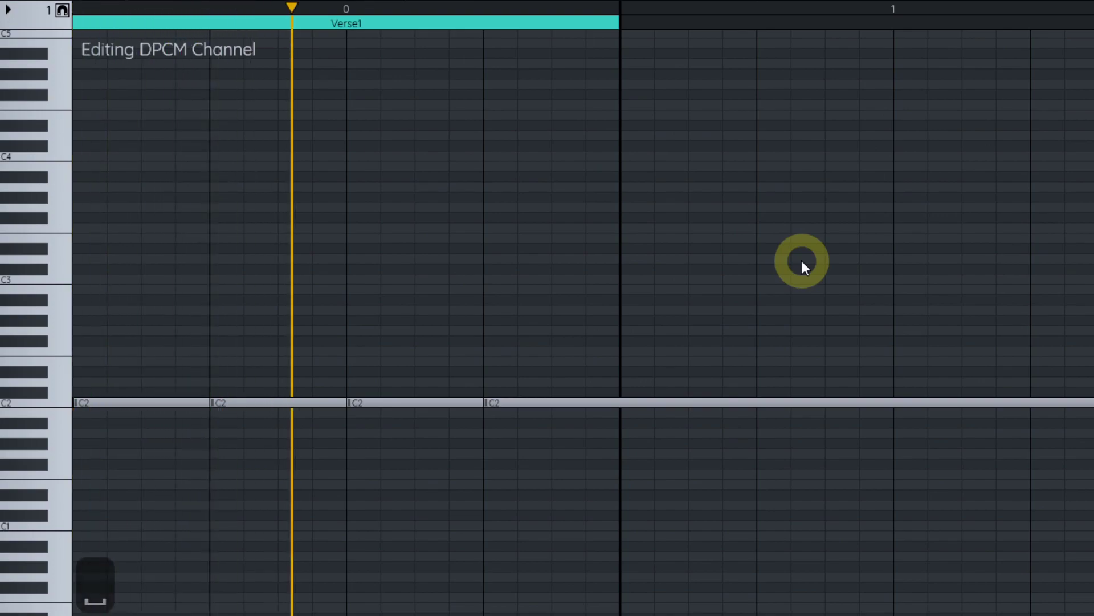
key("space")
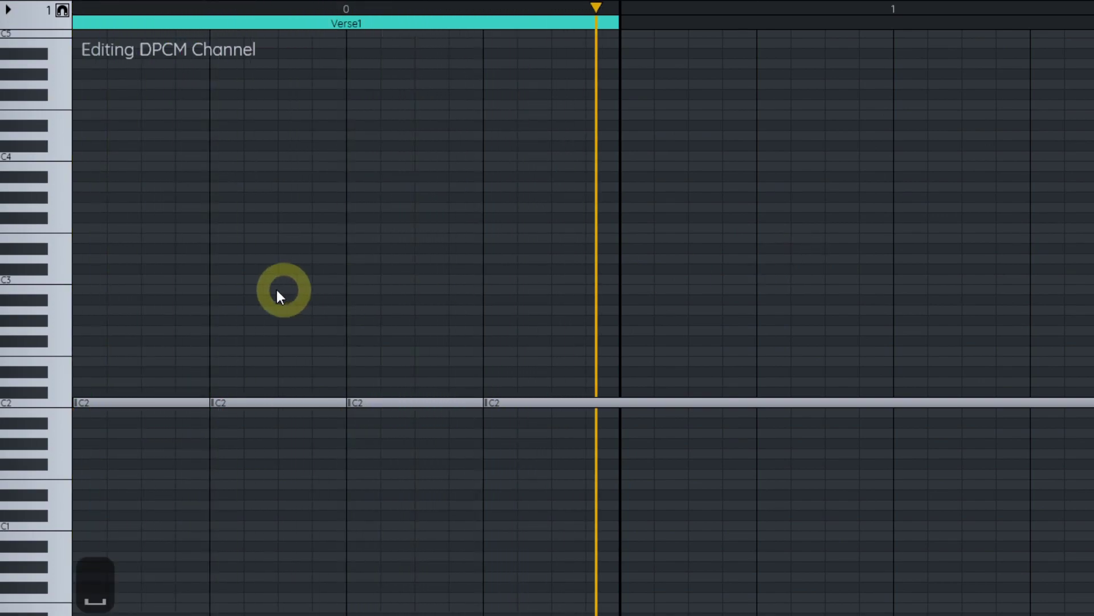
Step: Replay from the beginning of the song and from the start of the current pattern, stopping playback after each
scroll(401, 257, "down", 2)
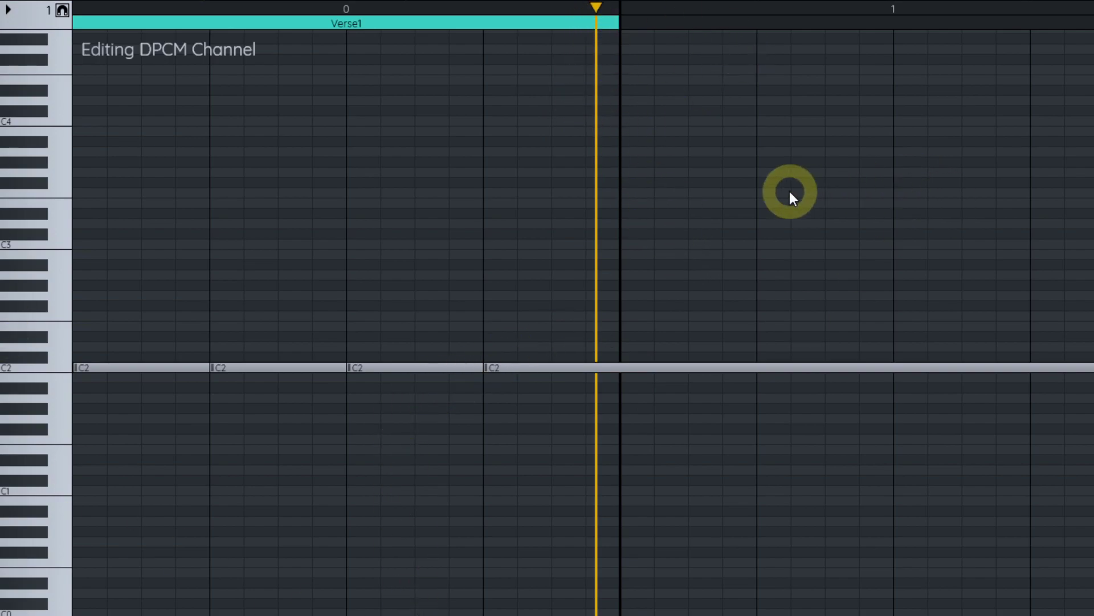
key("shift+space")
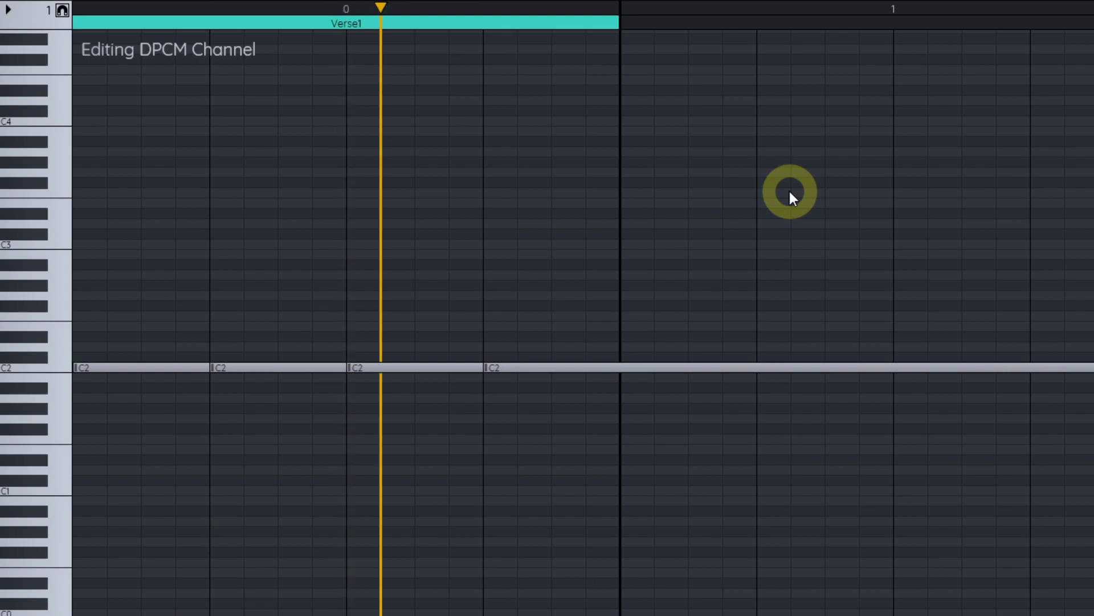
key("space")
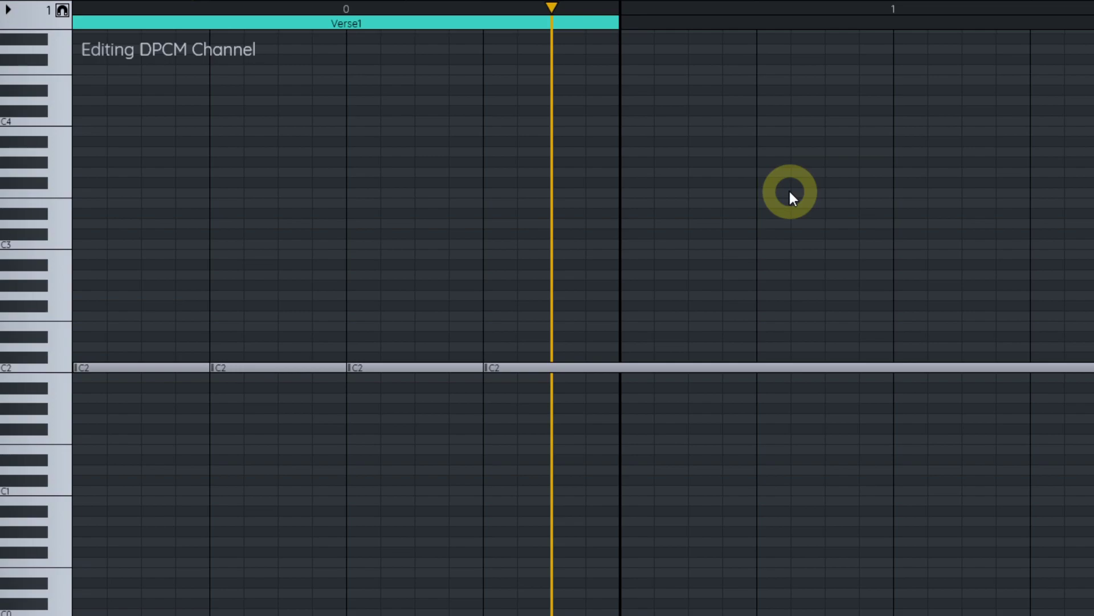
key("ctrl+space")
key("Escape")
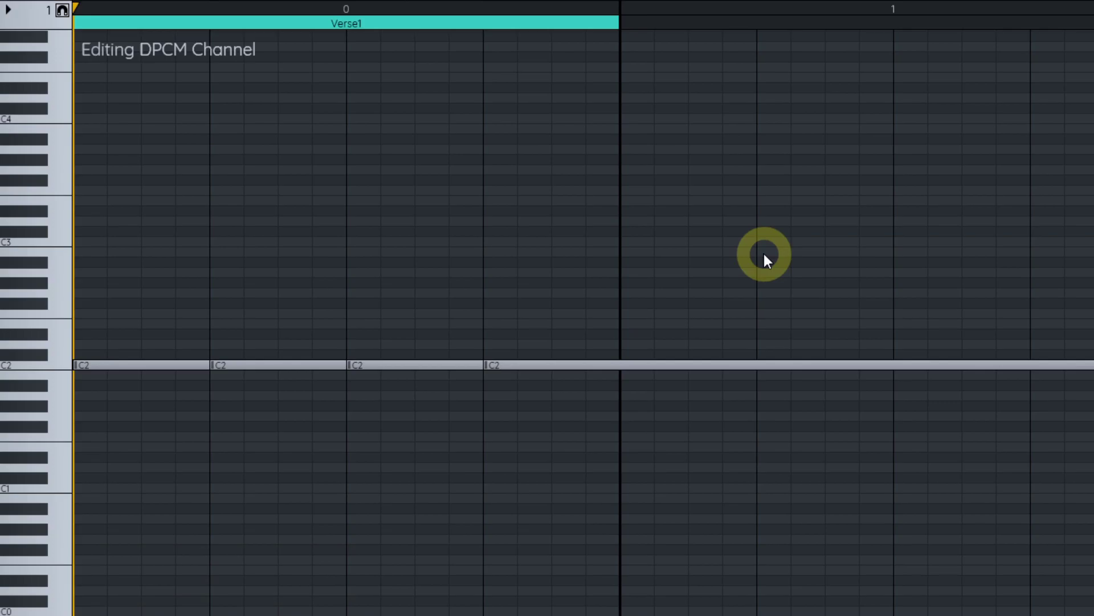
Step: In the project properties, set the title to Tutorial and the author to FamiStudio
key("ctrl+2")
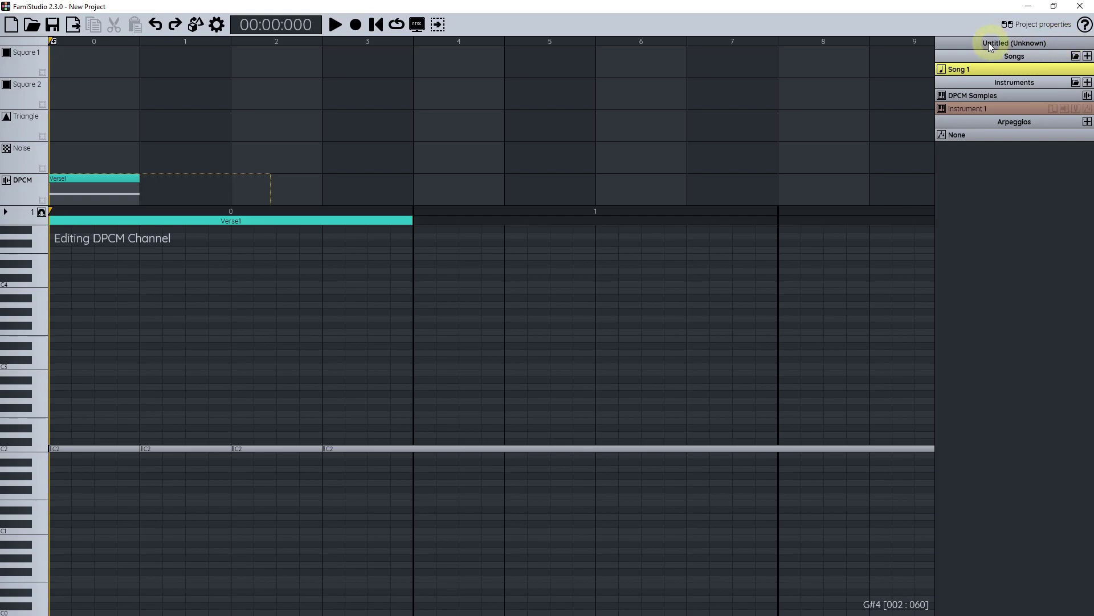
double_click(1051, 45)
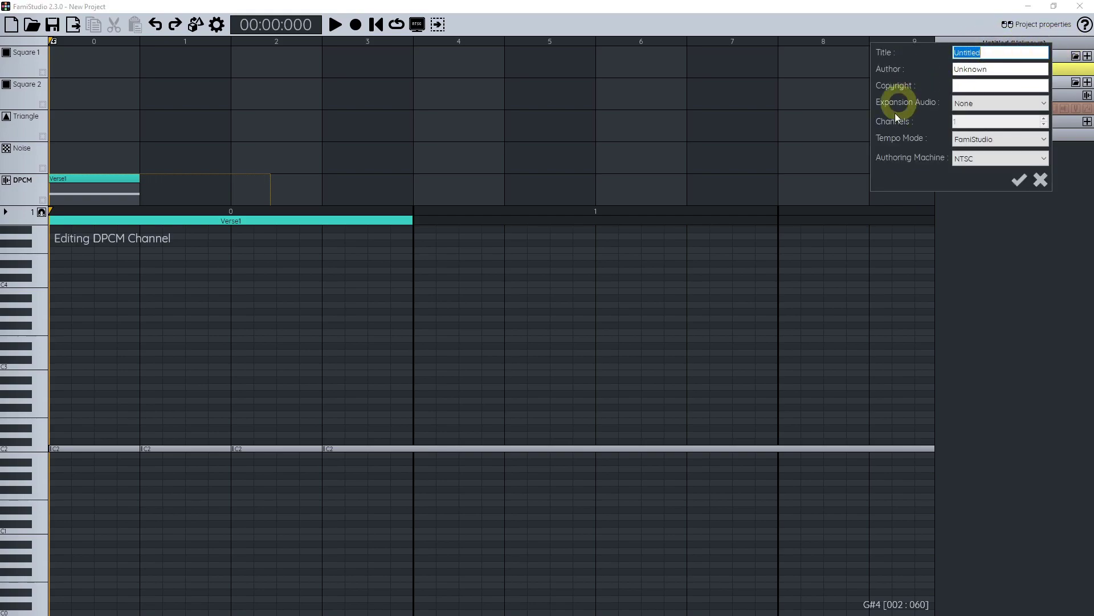
type("Tutorial")
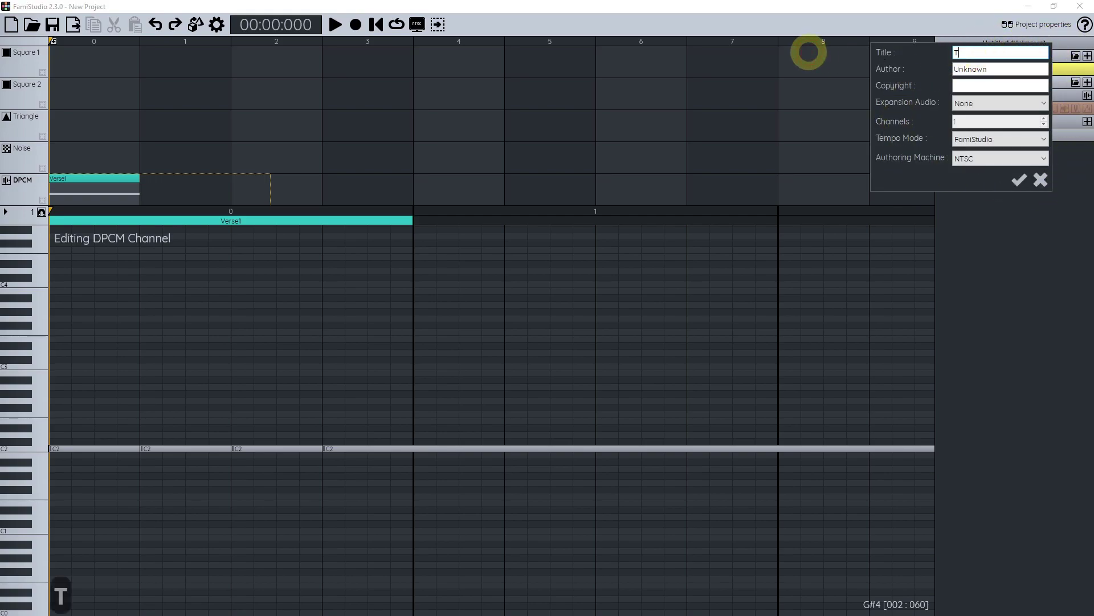
key("Tab")
type("FamiStudio")
key("Tab")
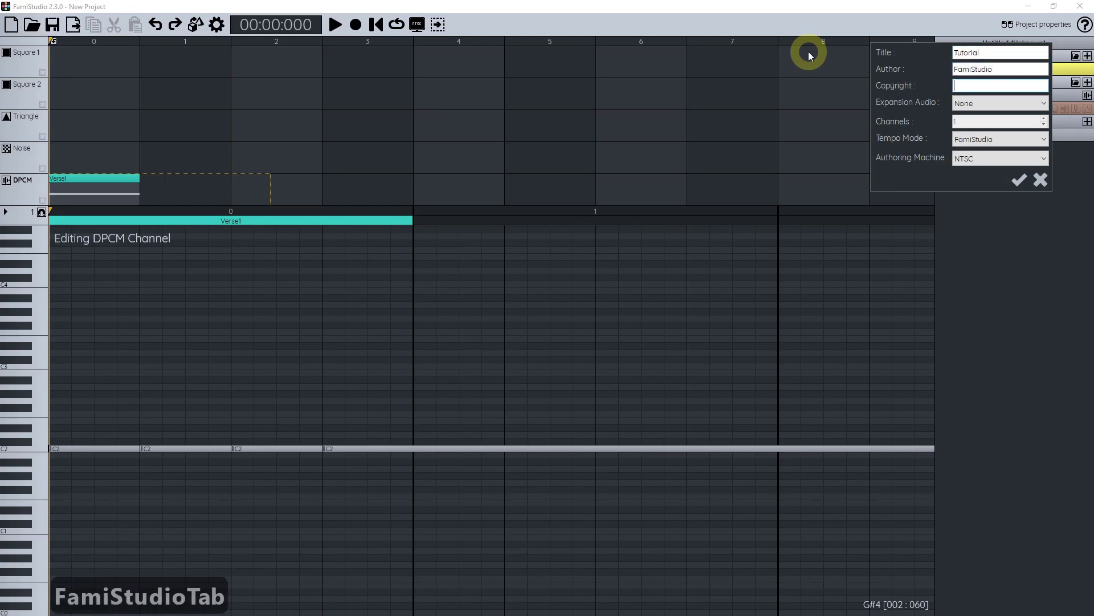
Step: Review the Expansion Audio and Tempo Mode options, keep None and FamiStudio, and apply the project properties
left_click(1029, 105)
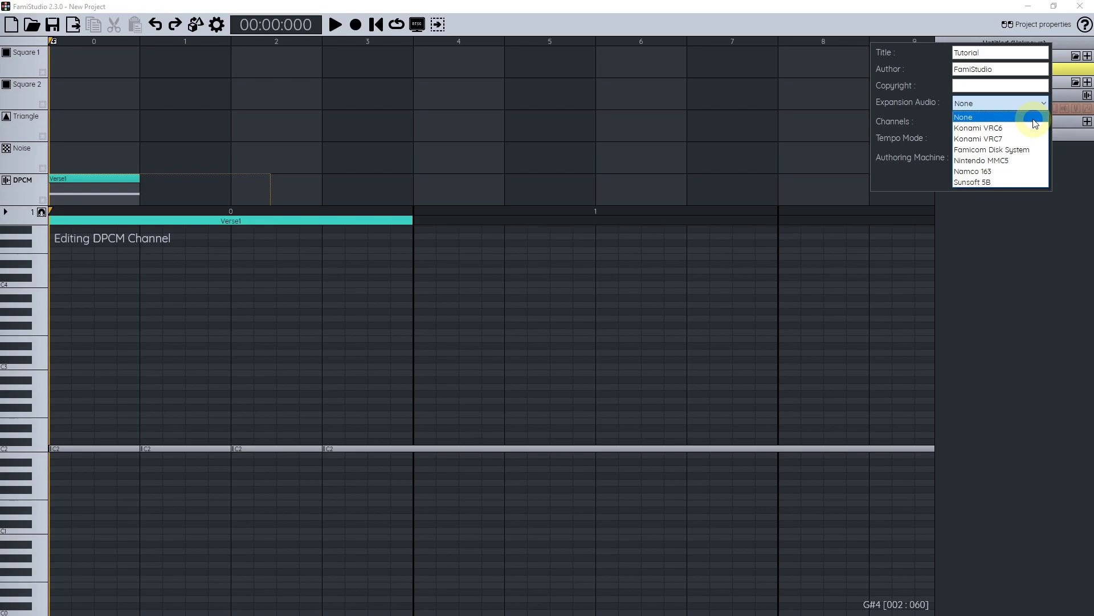
left_click(1020, 100)
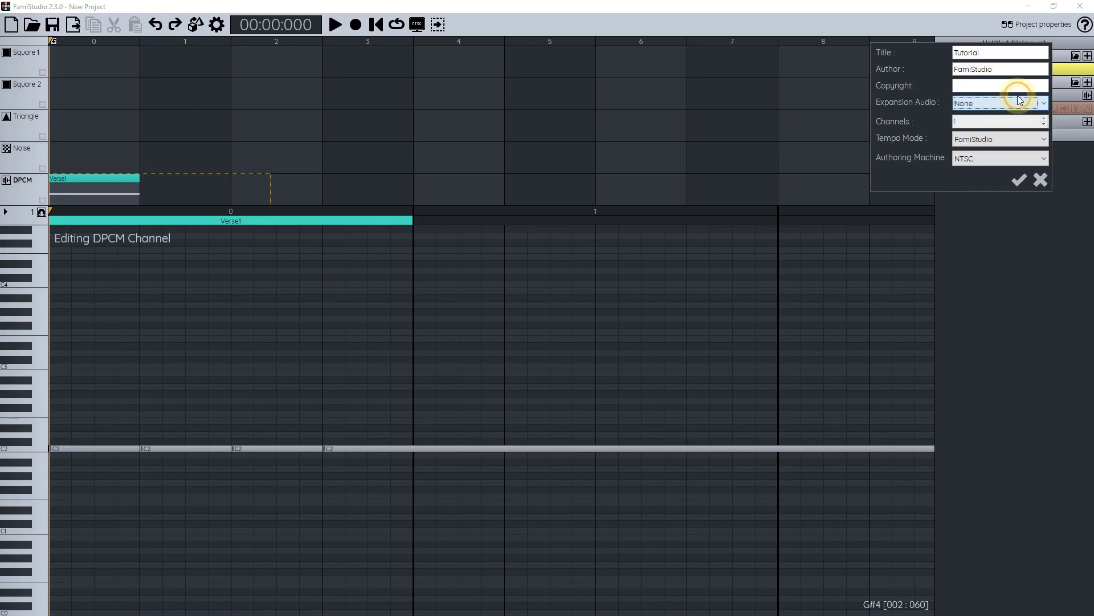
left_click(1004, 139)
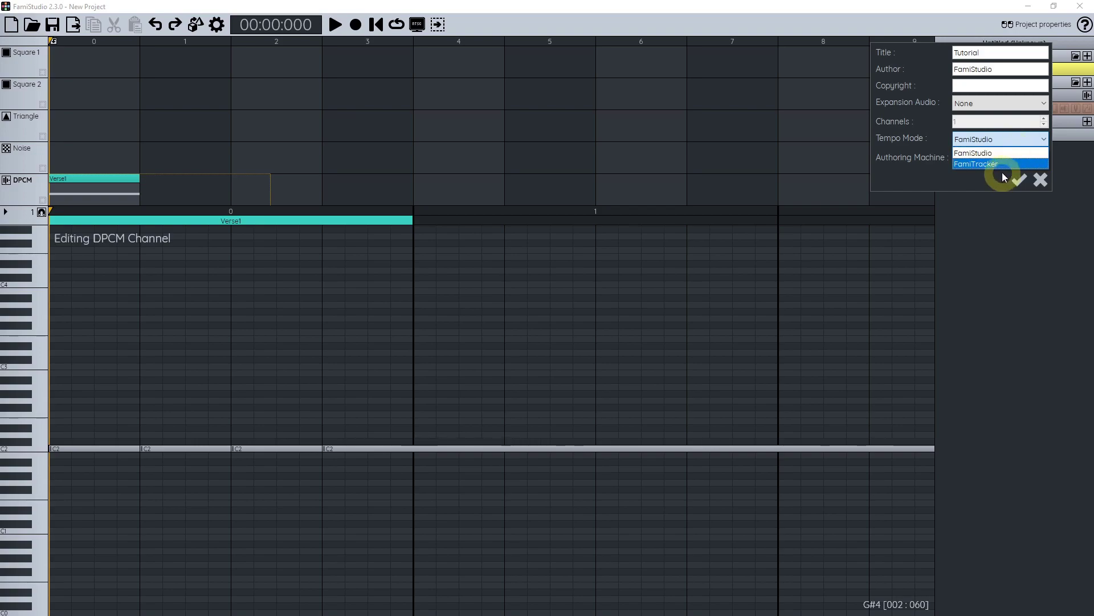
left_click(1020, 137)
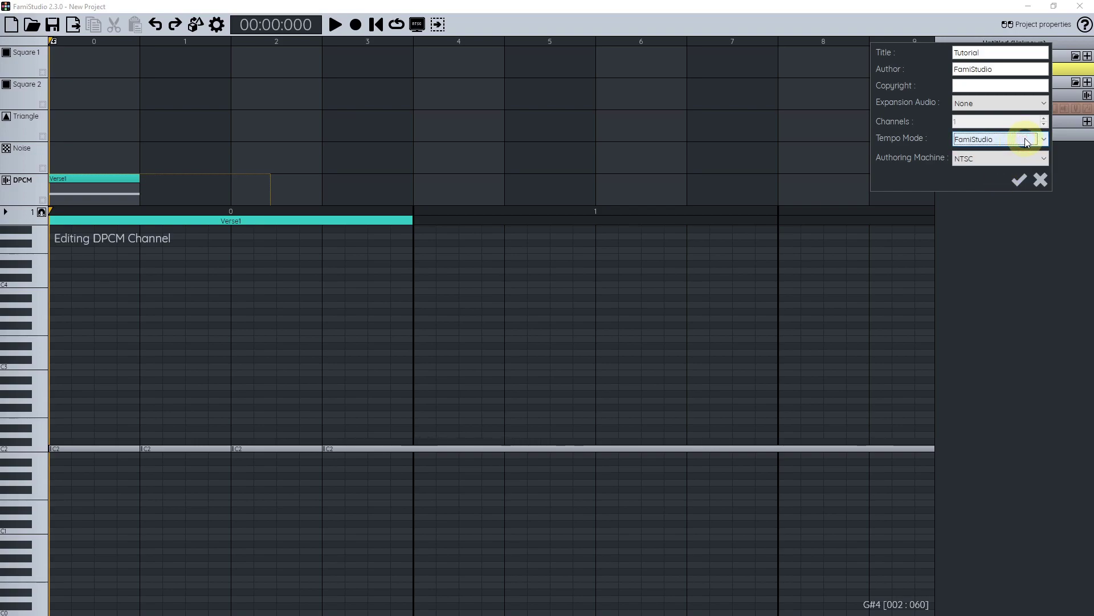
left_click(1019, 180)
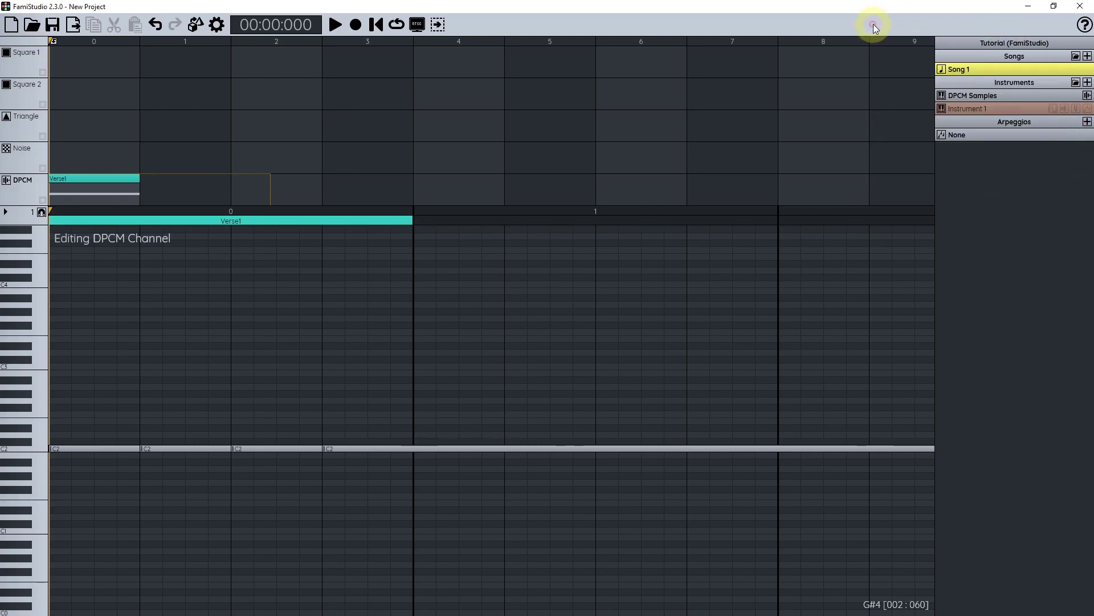
Step: Rename Song 1 as Tutorial
double_click(1042, 70)
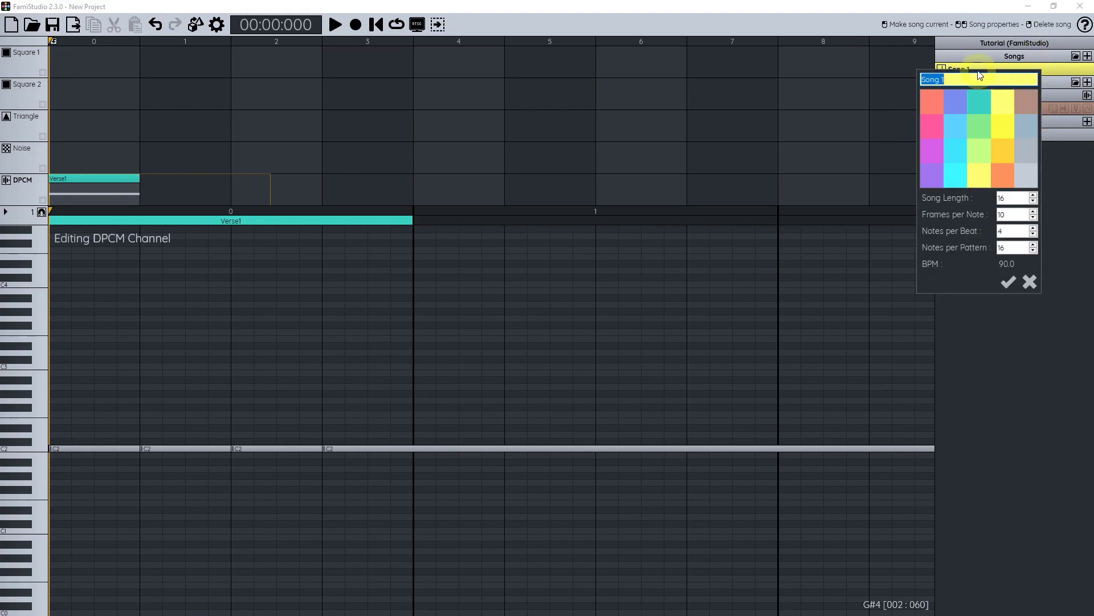
type("Tutorial")
key("Tab")
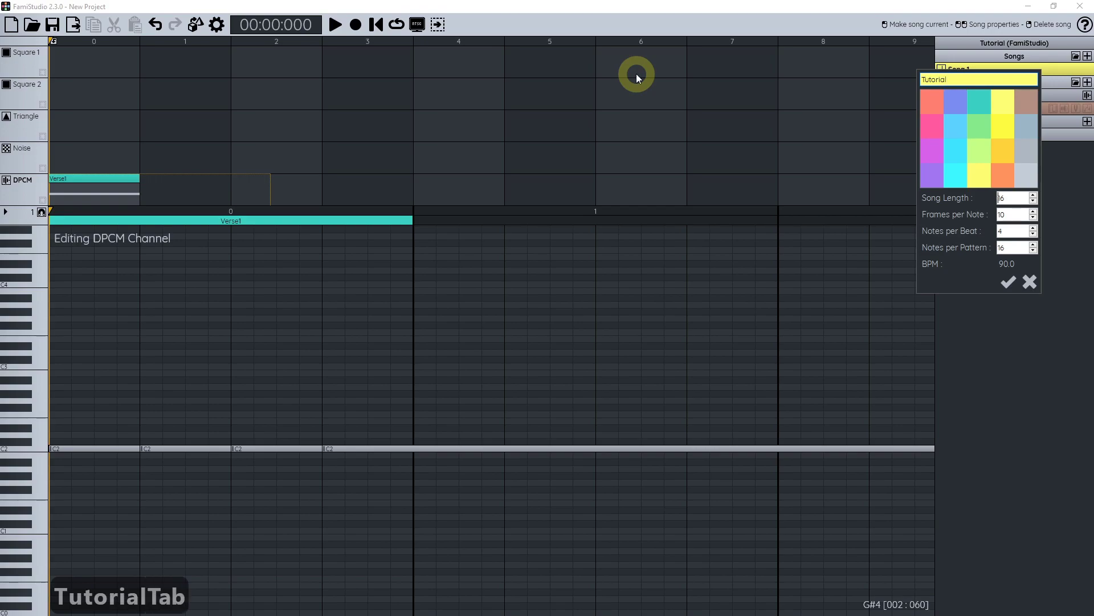
left_click(1009, 282)
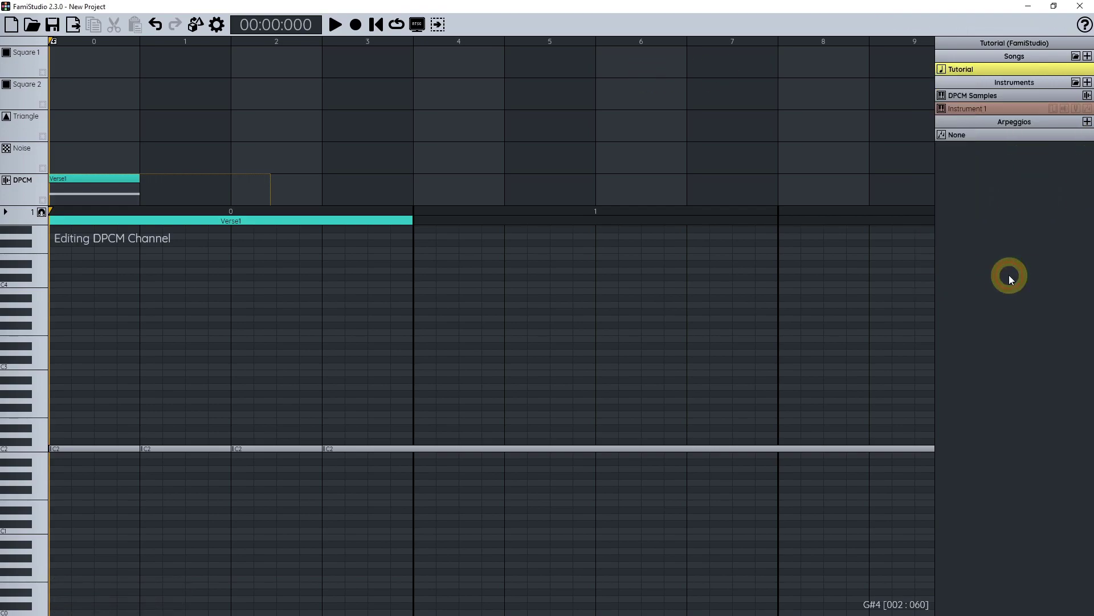
Step: Set the Tutorial song's length to 10 patterns
scroll(521, 61, "down", 1)
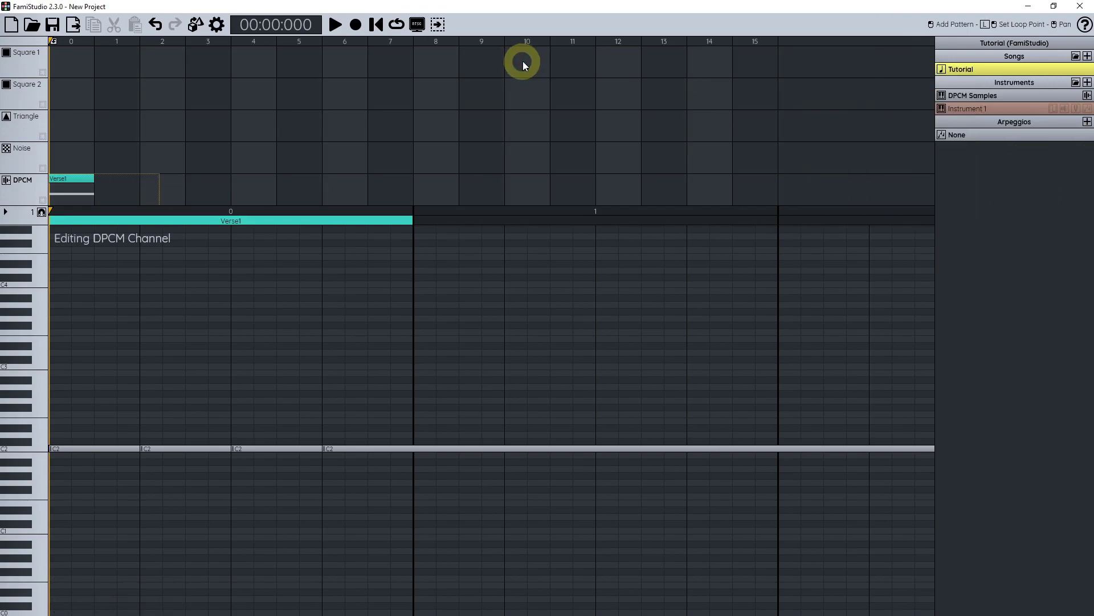
double_click(1024, 69)
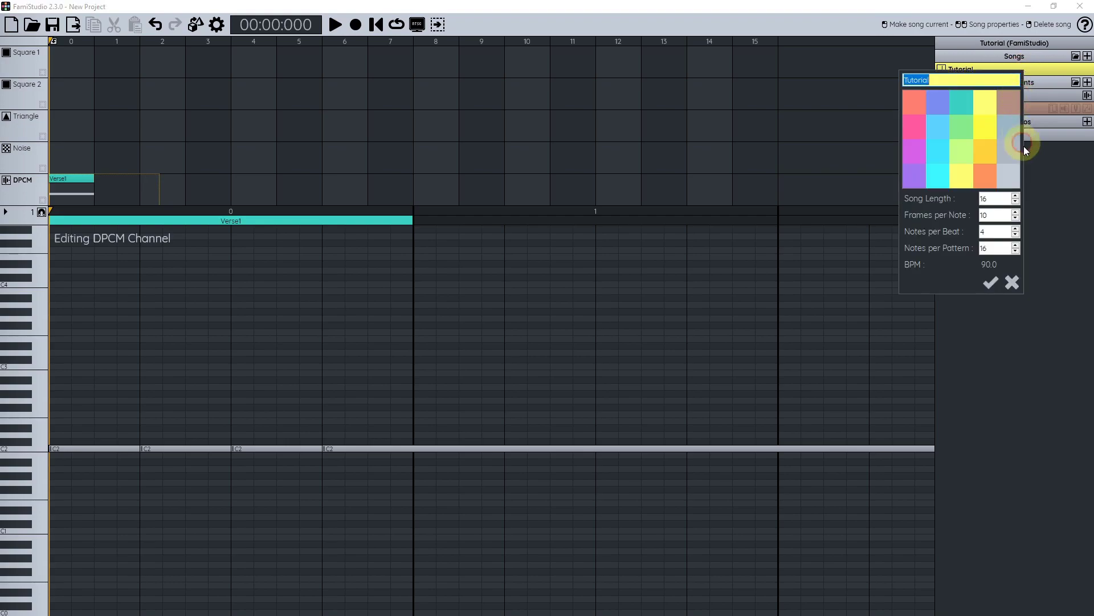
key("Tab")
left_click(995, 198)
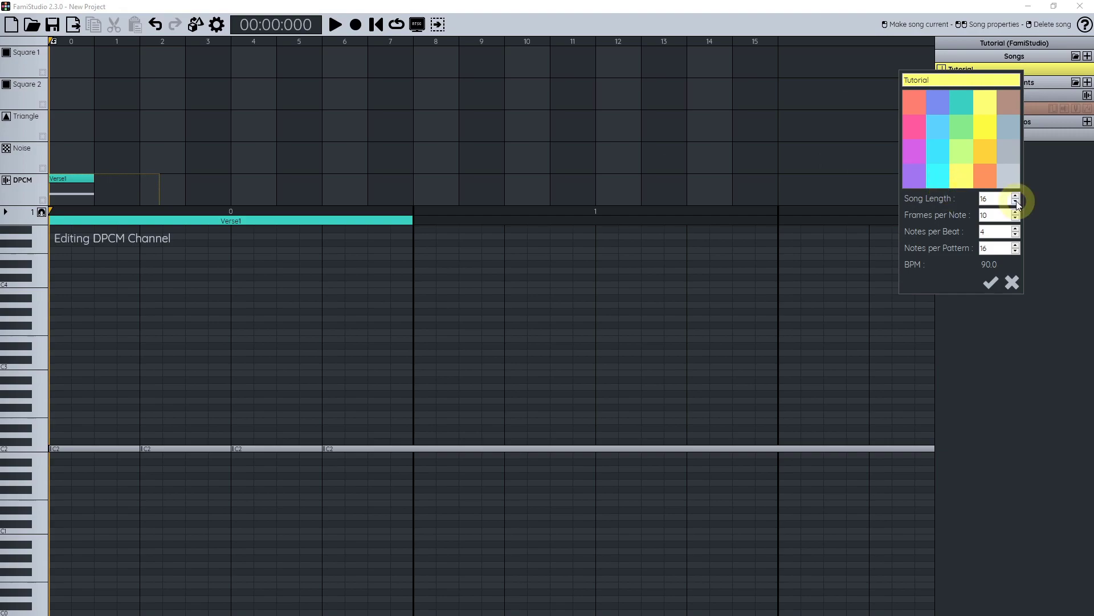
left_click(724, 56)
left_click_drag(892, 200, 1012, 199)
type("10")
left_click(949, 263)
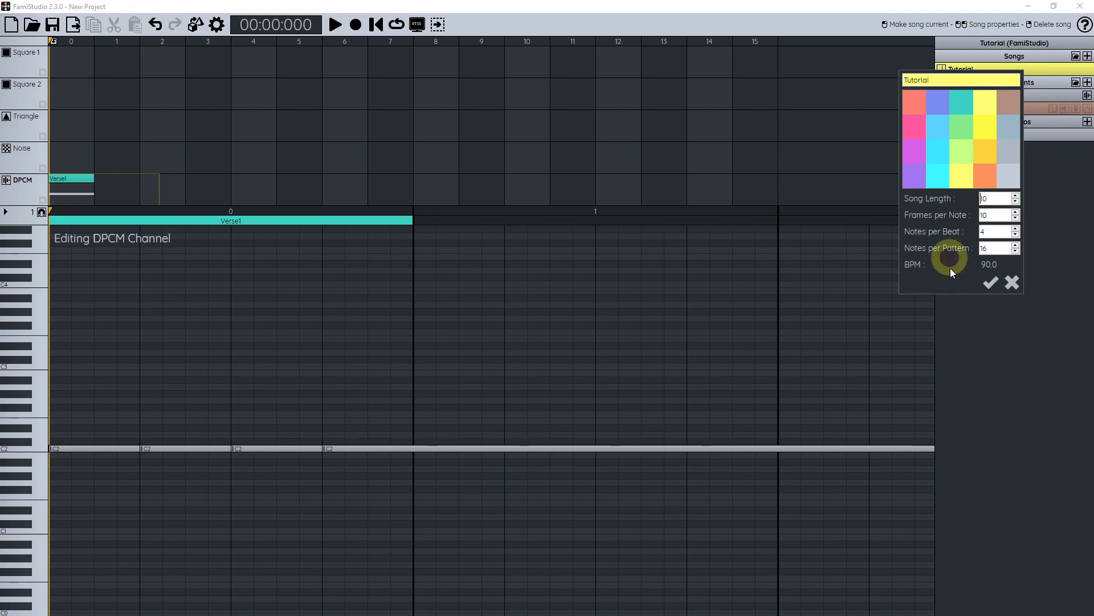
left_click(992, 282)
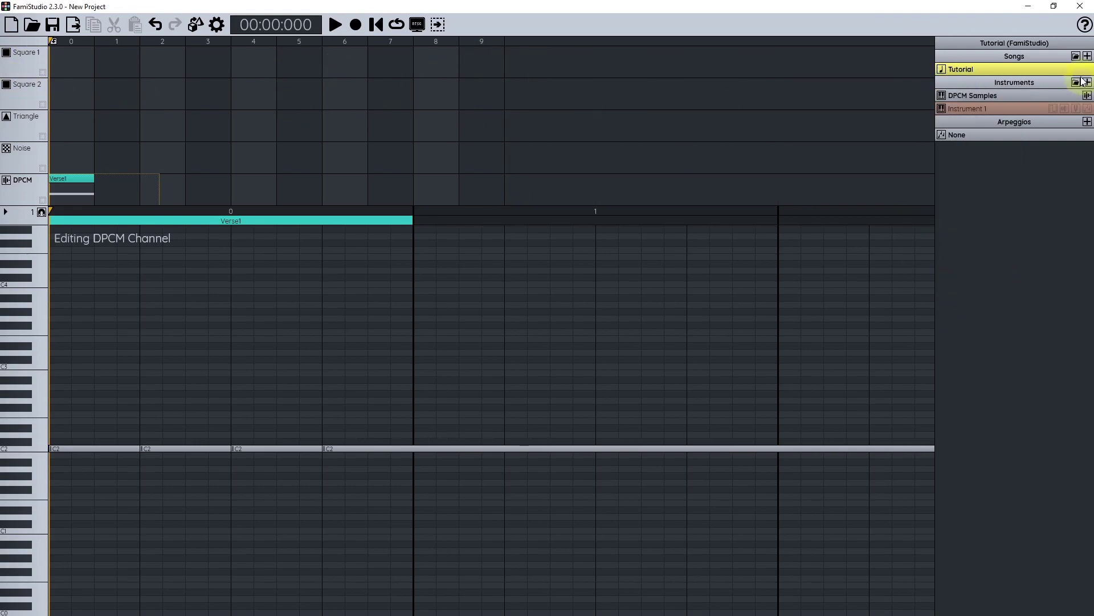
Step: Set the Tutorial song's Frames per Note to 6 and convert the tempo by resizing the existing notes
scroll(242, 353, "up", 3)
left_click(1015, 70)
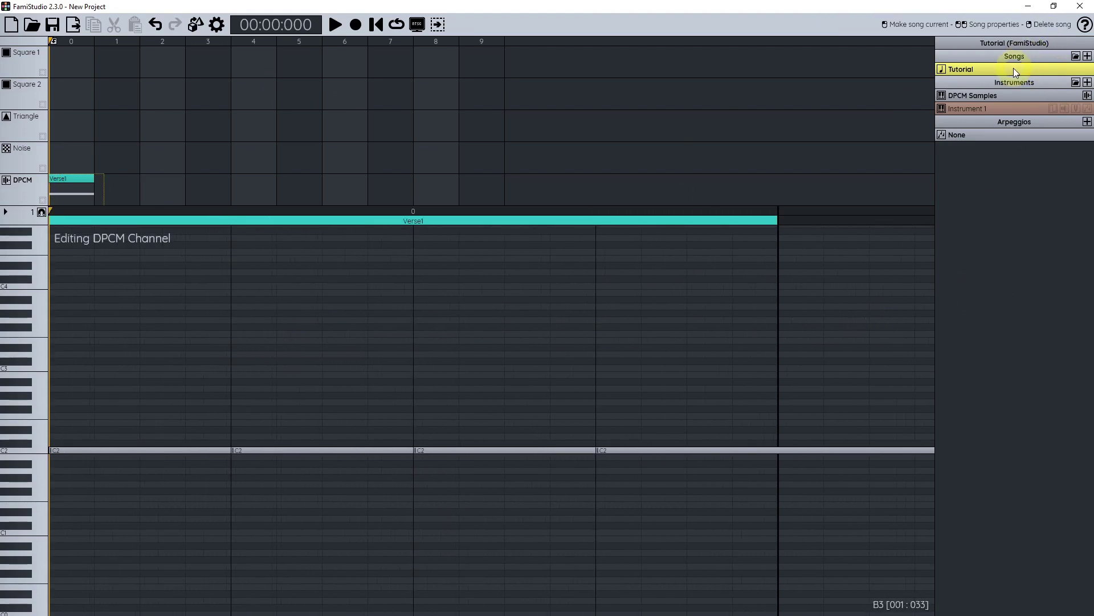
double_click(1013, 70)
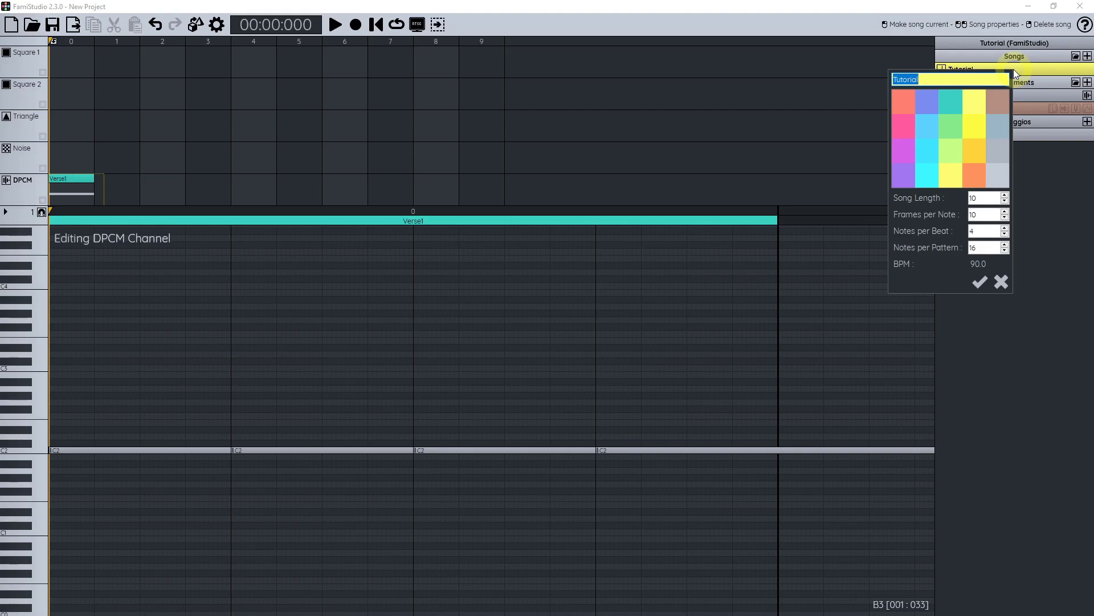
key("ctrl+3")
left_click(991, 230)
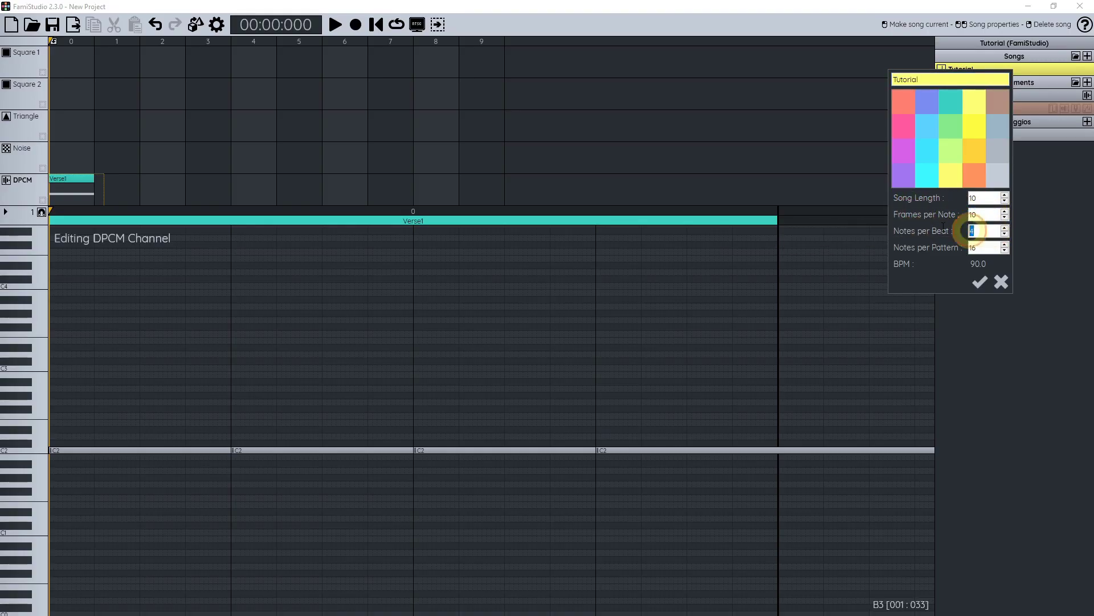
left_click(981, 247)
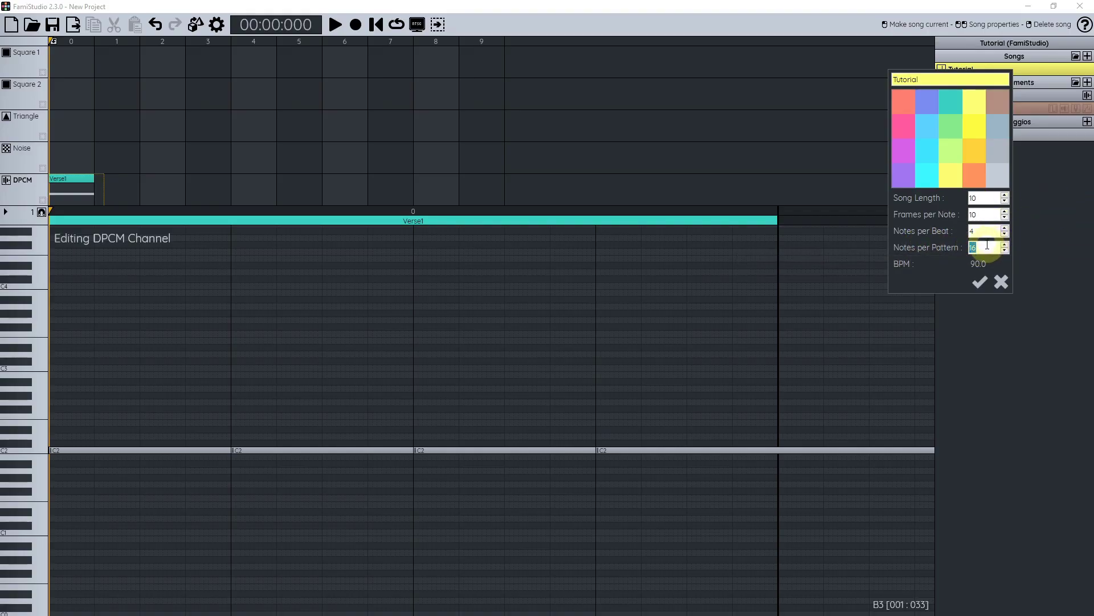
left_click(1007, 217)
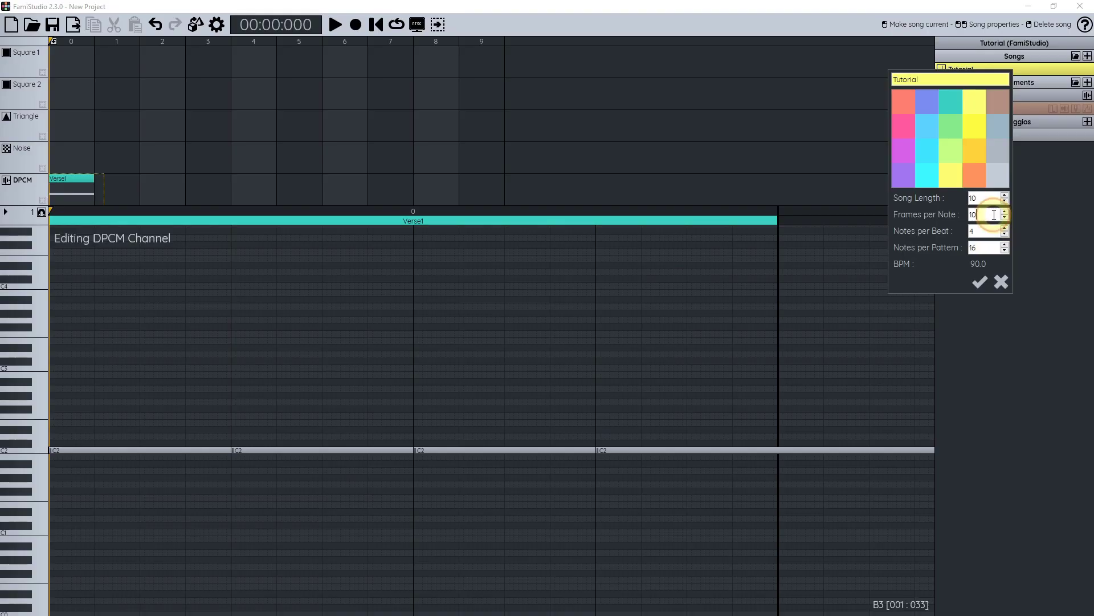
left_click(1007, 219)
left_click(1007, 218)
left_click(1007, 219)
left_click(981, 282)
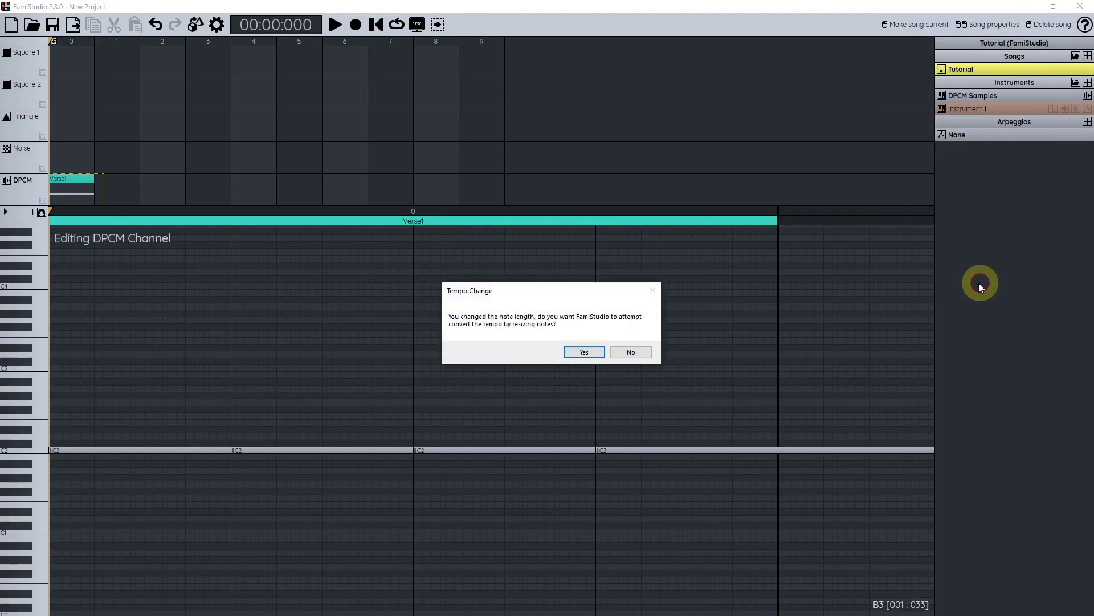
left_click(584, 353)
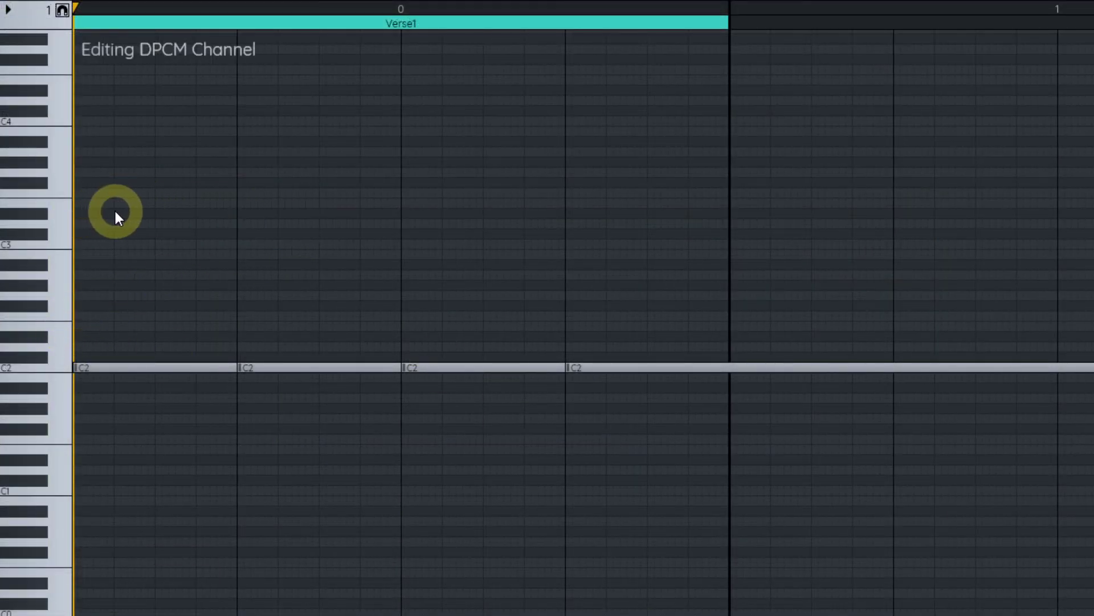
Step: Set the Tutorial song's Notes per Pattern to 32
key("ctrl+2")
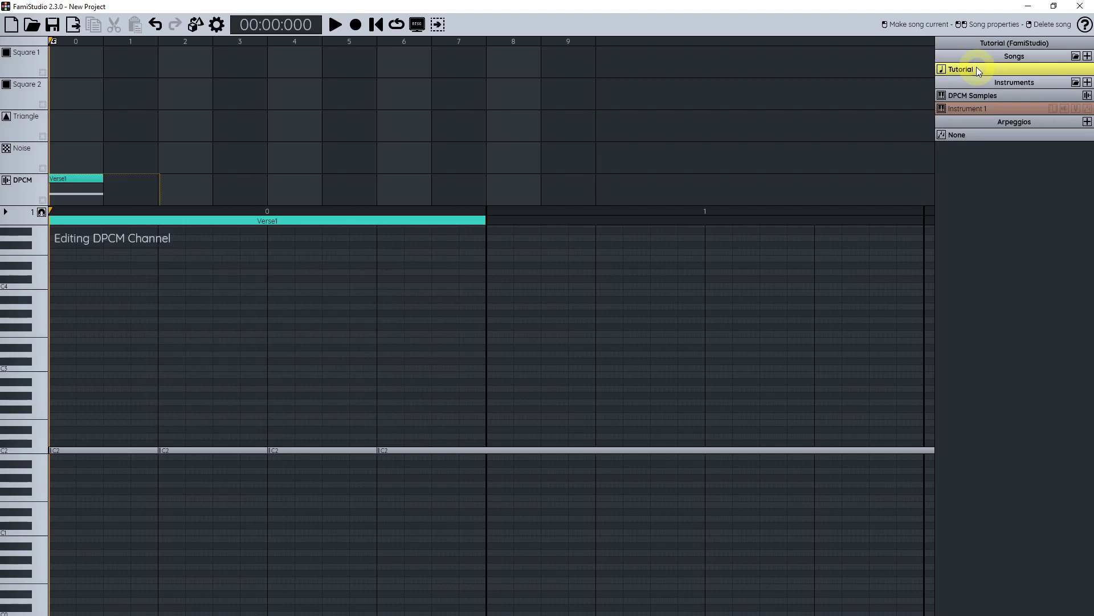
double_click(977, 67)
left_click(952, 245)
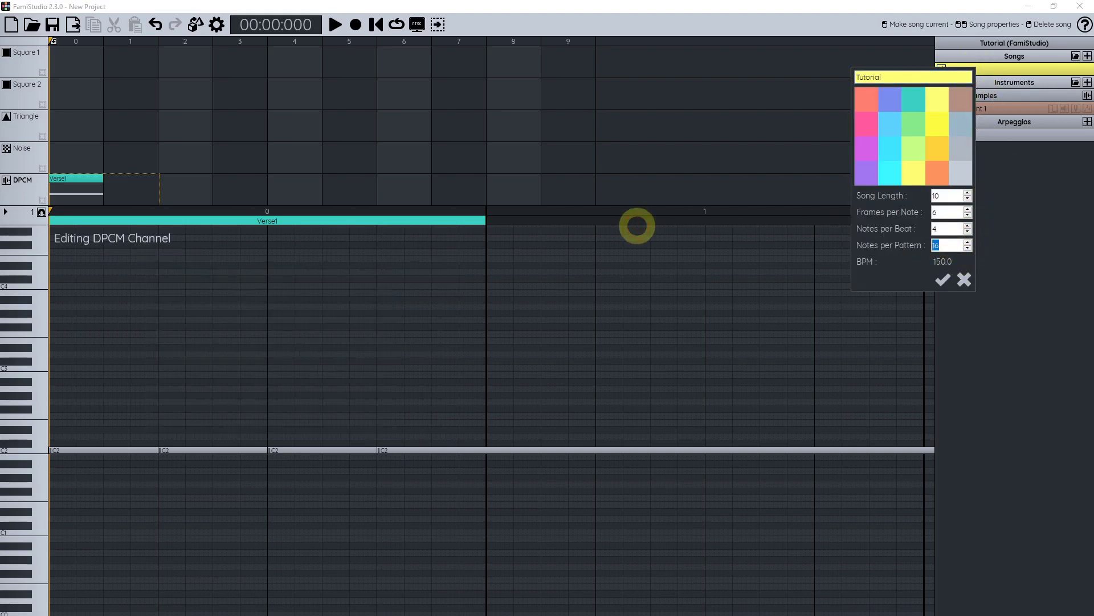
type("32")
left_click(939, 280)
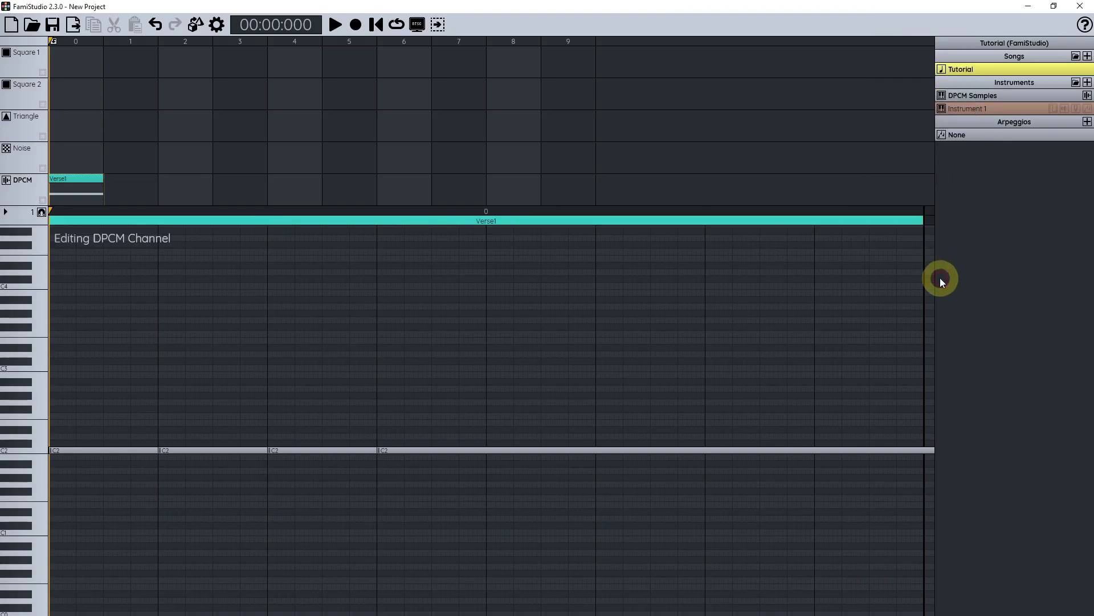
Step: Add C2 notes on the last four beats of the Verse1 DPCM pattern and play it back
left_click(499, 449)
left_click(594, 450)
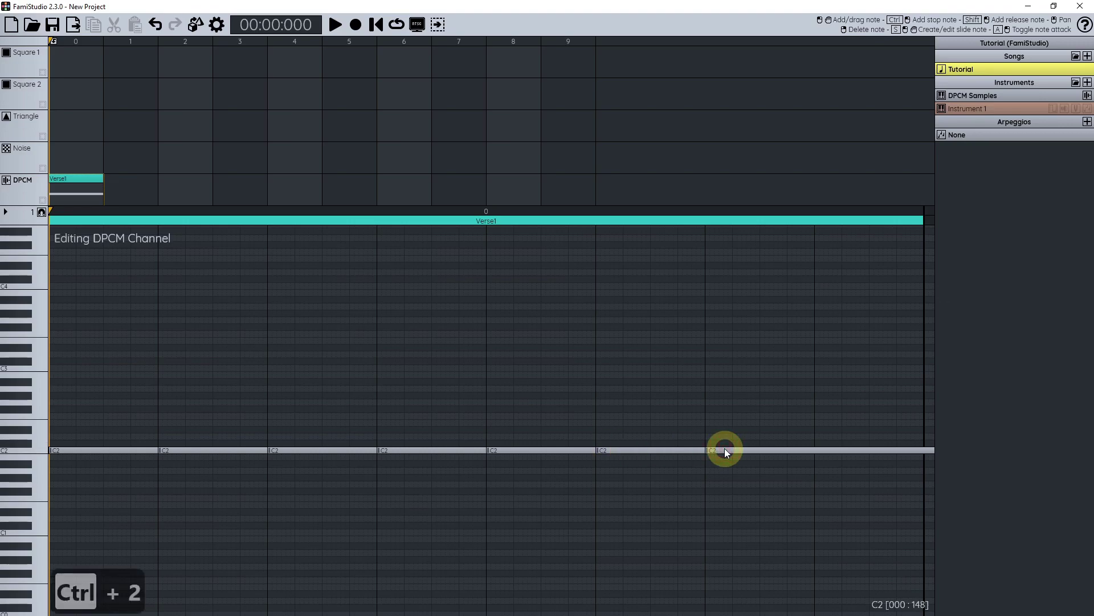
left_click(827, 450)
key("space")
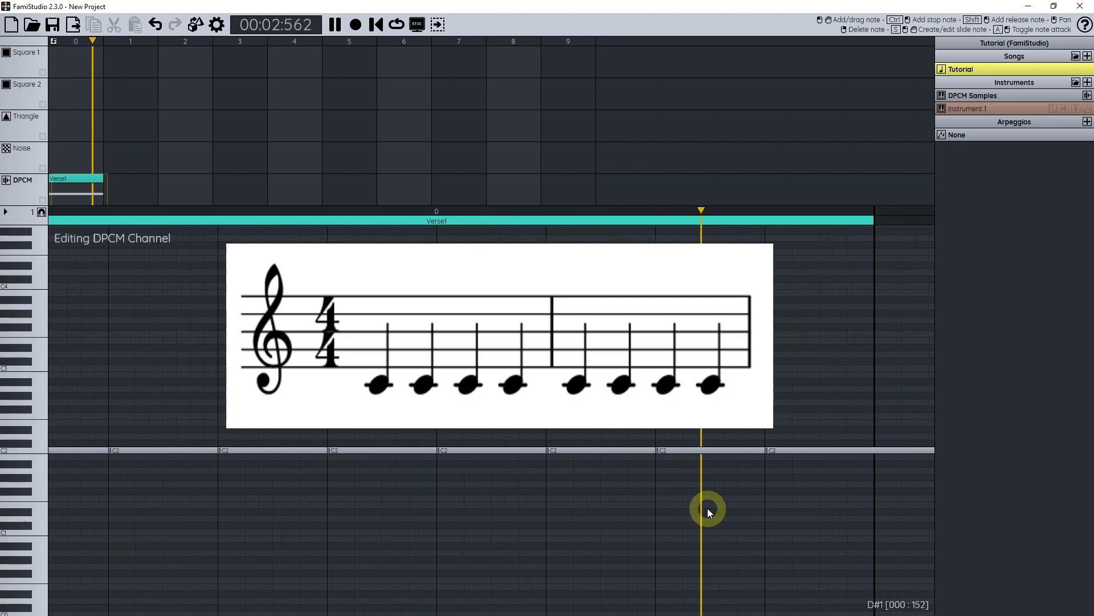
key("space")
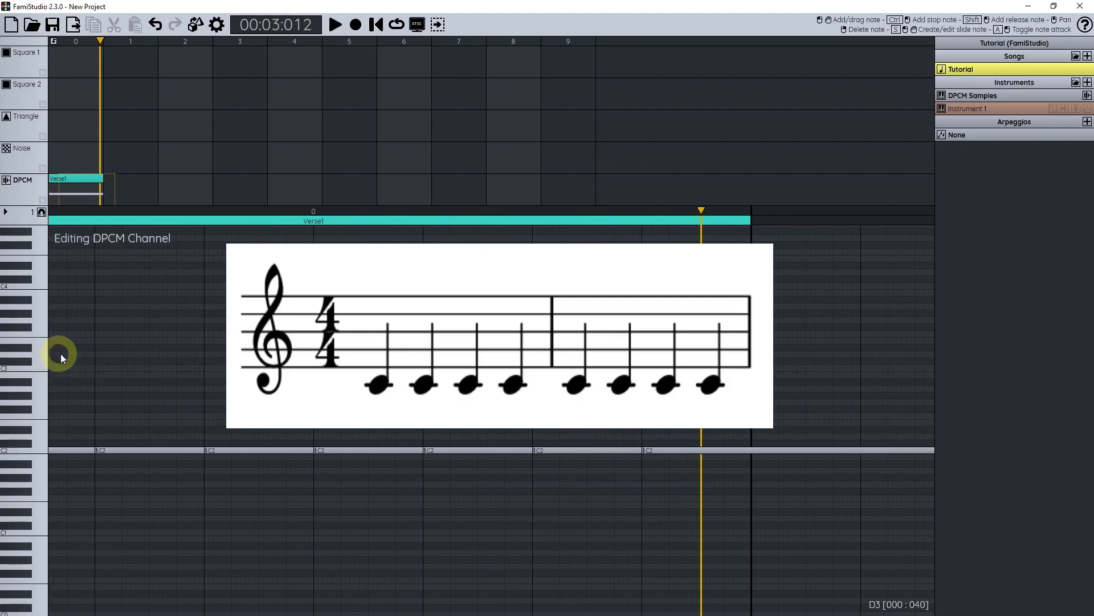
left_click_drag(274, 319, 485, 317)
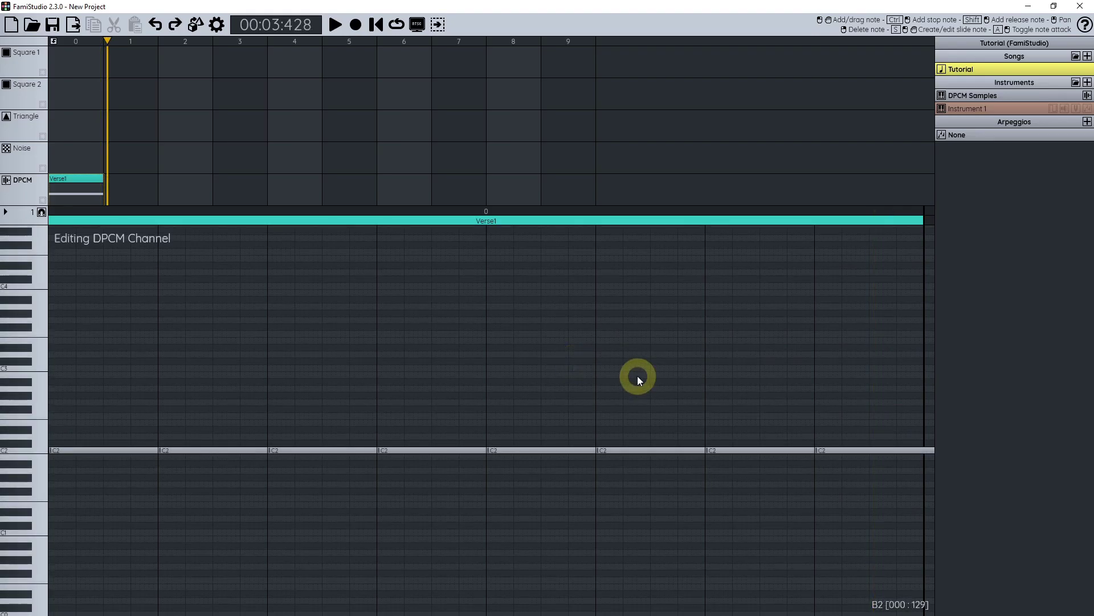
Step: With snapping at 2, put D2 notes on every second beat of Verse1 and fill in half-beat C2 notes between them
key("ctrl+3")
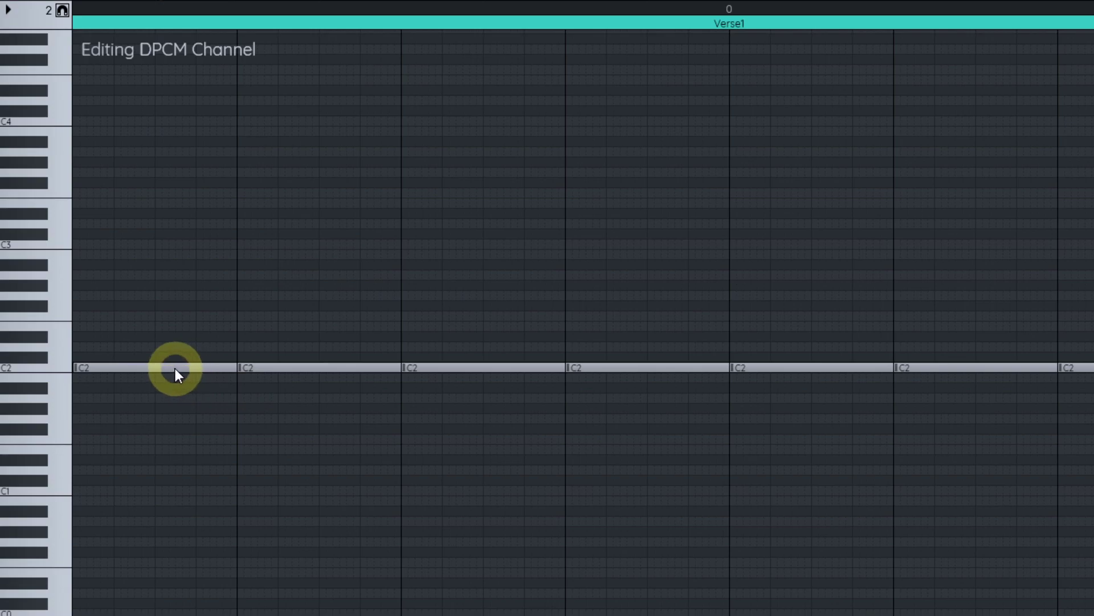
left_click(262, 345)
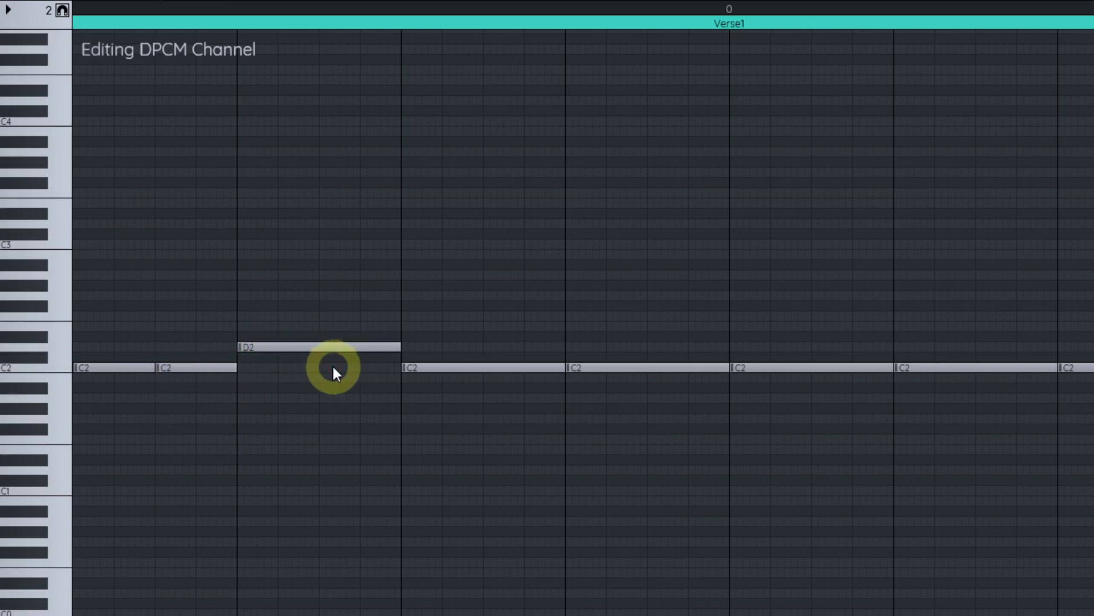
left_click(333, 367)
left_click(497, 368)
left_click(594, 347)
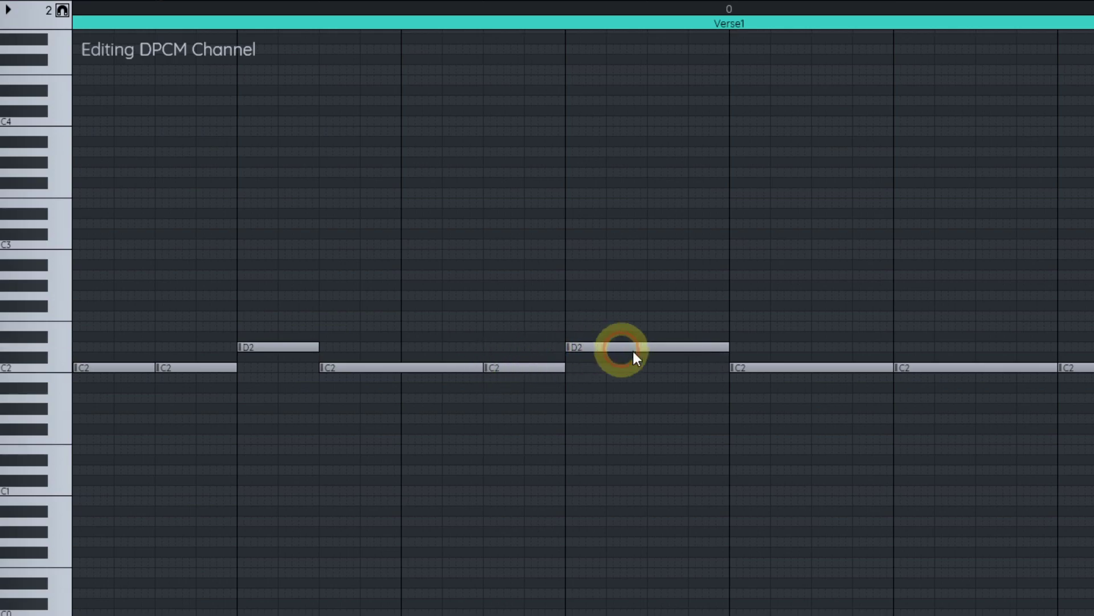
left_click(669, 370)
left_click(849, 365)
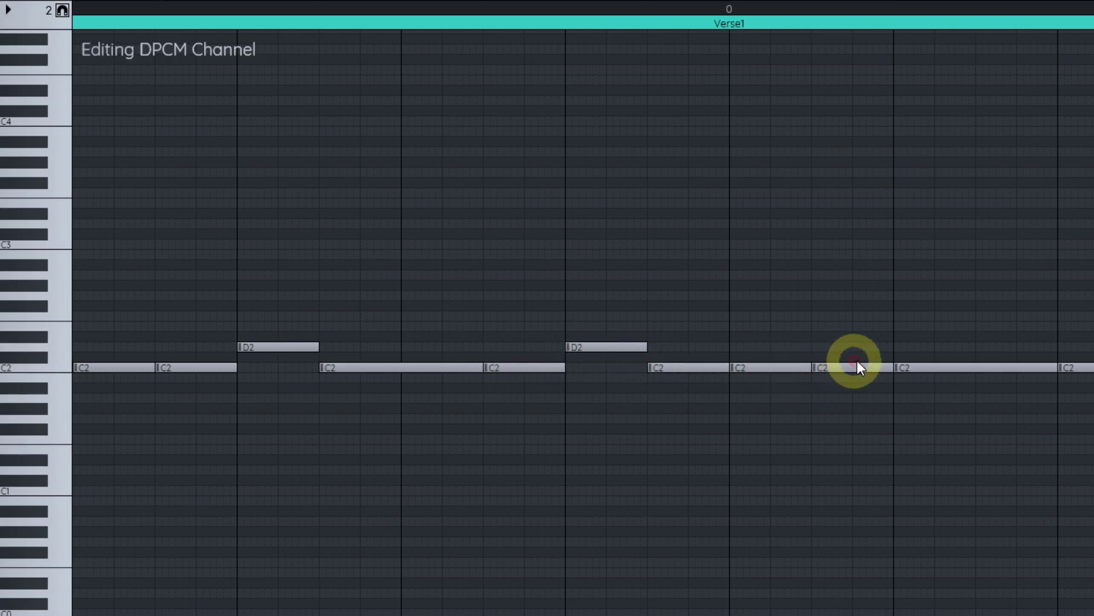
left_click(922, 346)
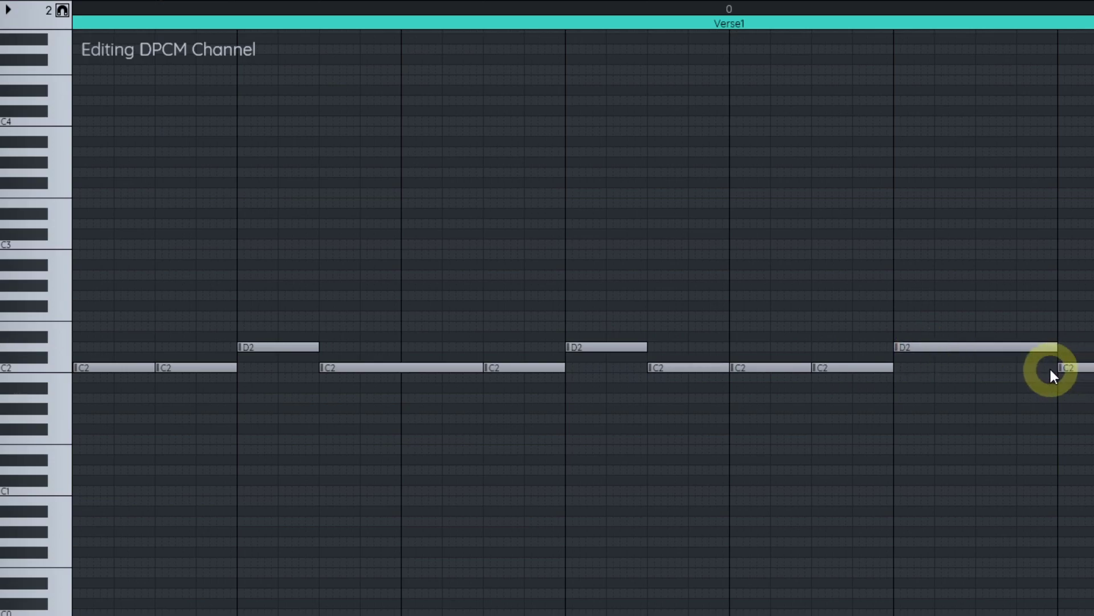
left_click(1008, 368)
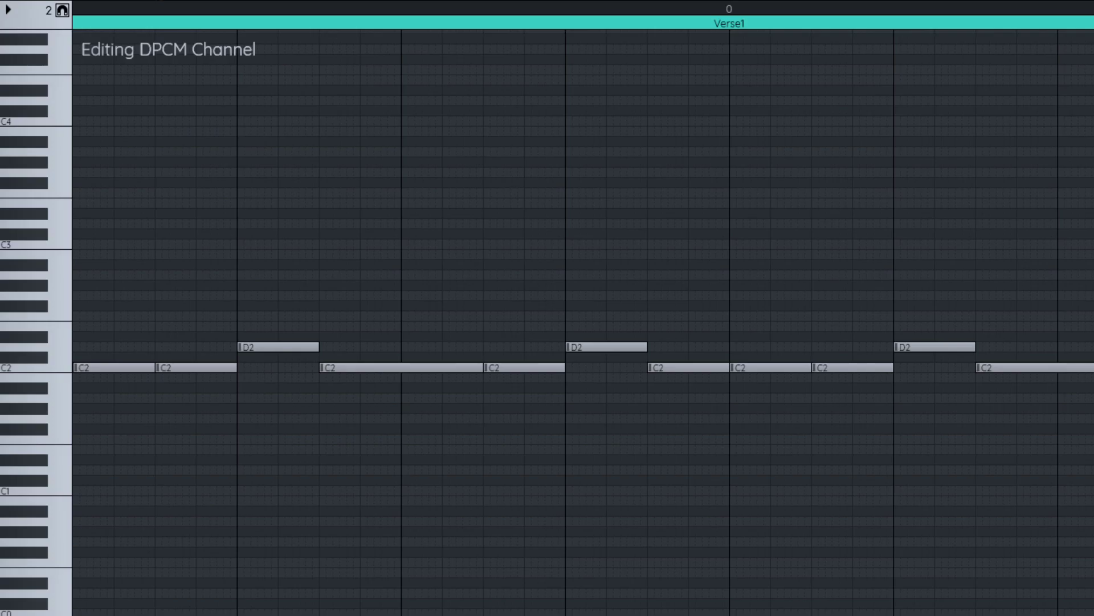
Step: Play the Verse1 drum pattern from its beginning to check the new beat
key("shift+space")
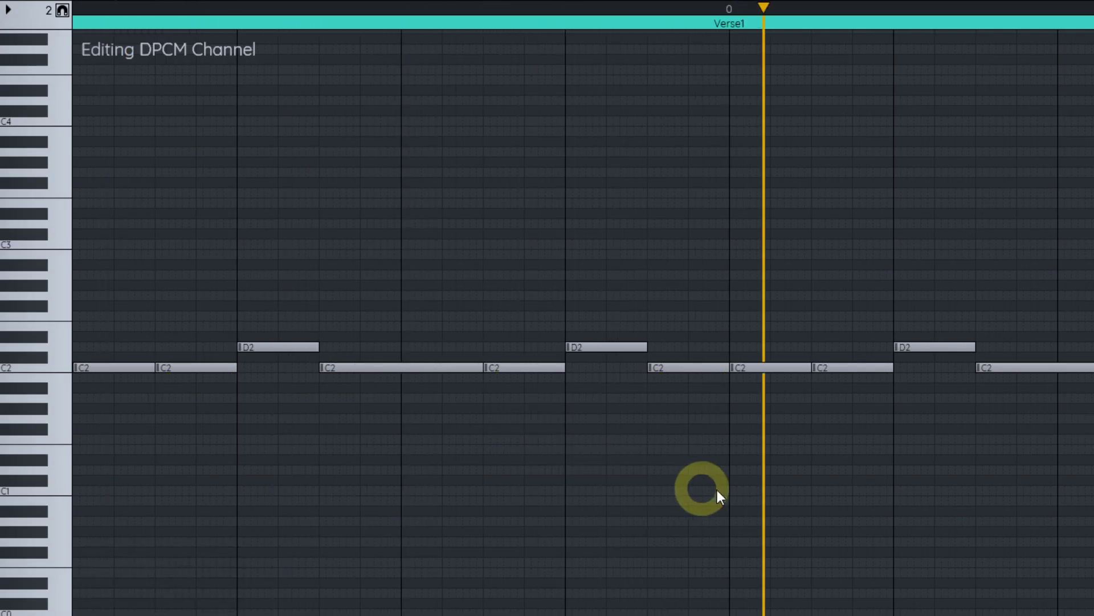
key("space")
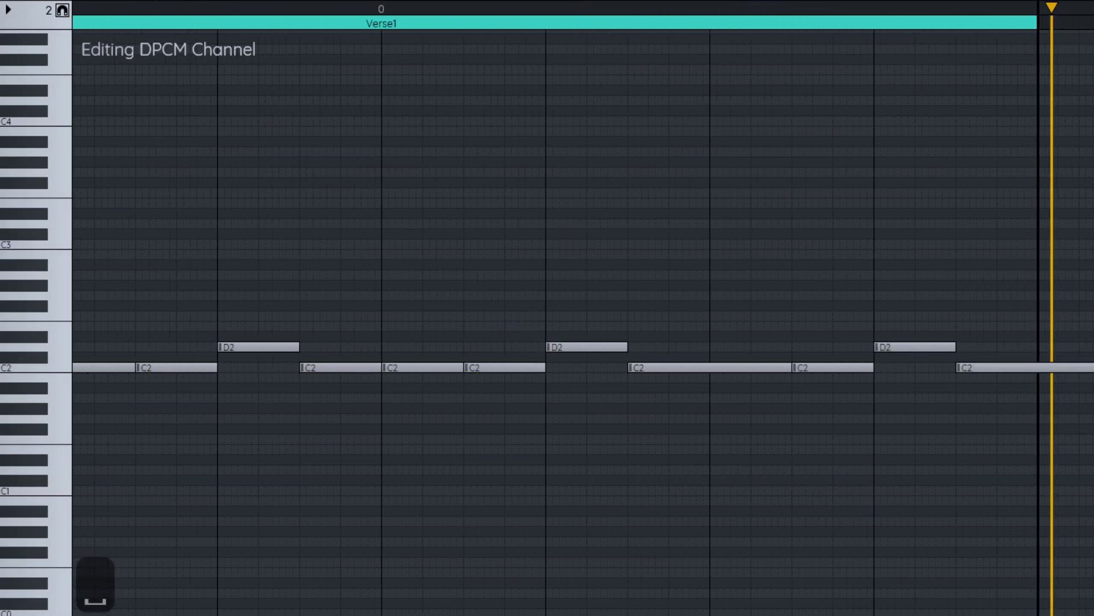
key("ctrl+3")
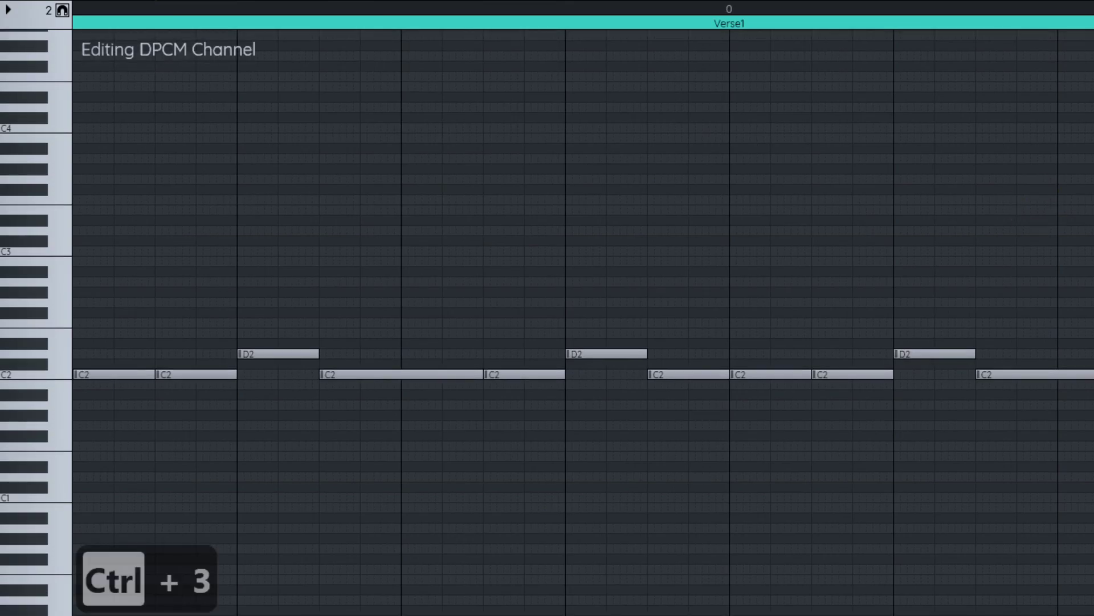
key("ctrl+2")
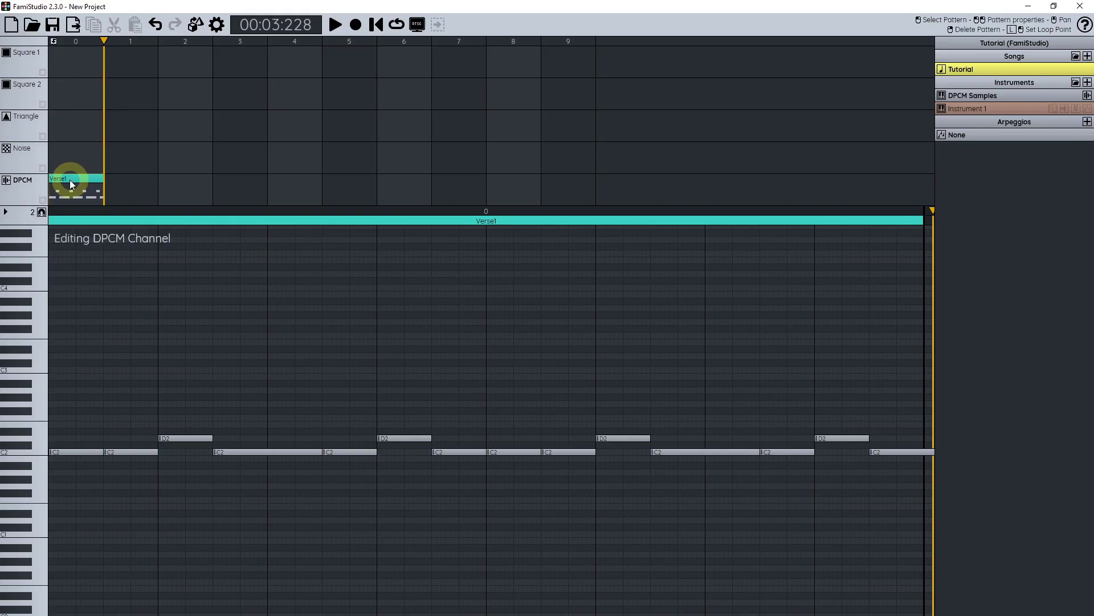
Step: Place a linked copy of the Verse1 pattern in slot 1 of the DPCM channel
mouse_move(67, 182)
left_mouse_down()
mouse_move(340, 176)
mouse_move(70, 184)
left_mouse_up()
left_click(127, 181)
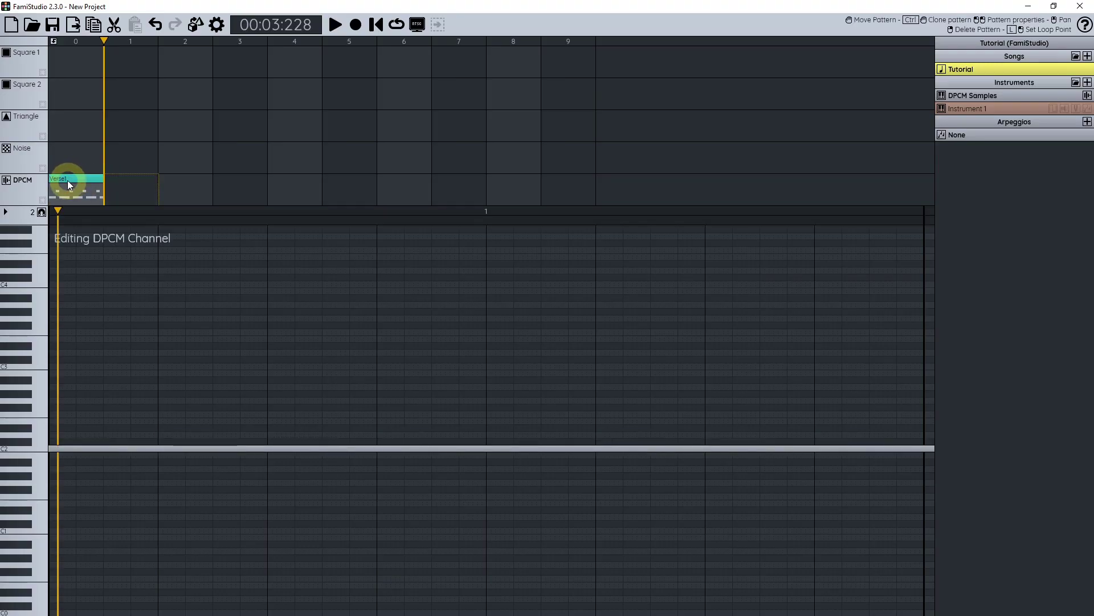
left_click(64, 180)
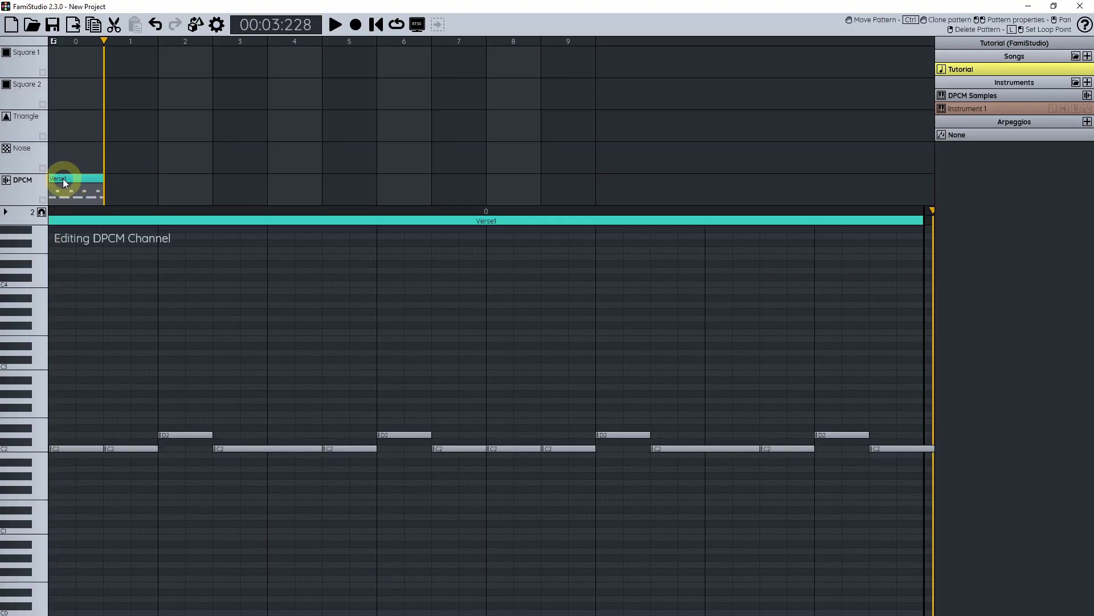
left_click(118, 182)
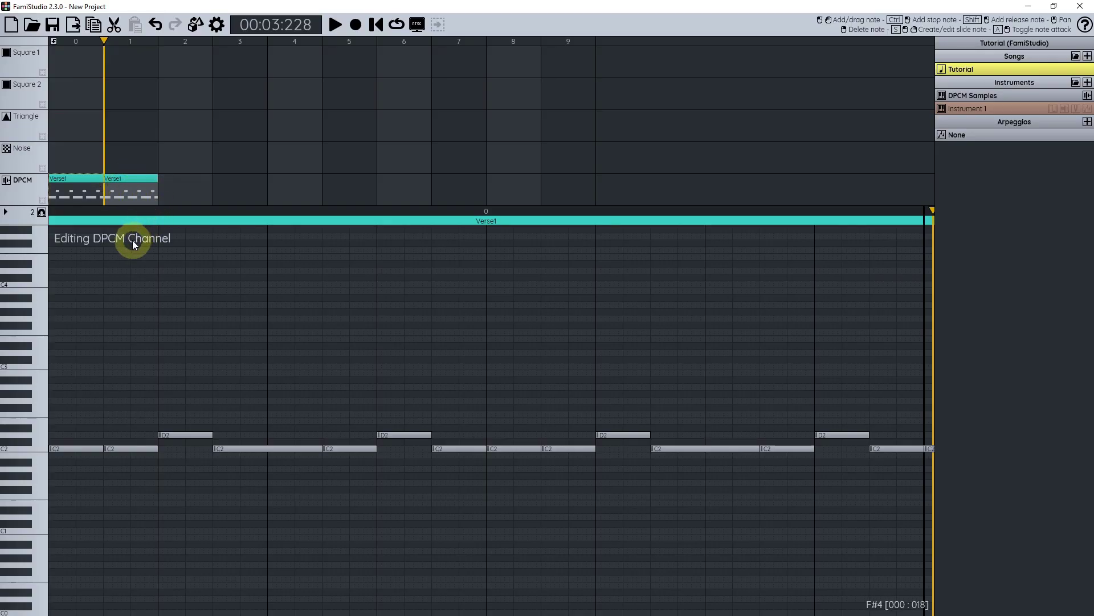
Step: Check the copied pattern's properties, try raising its first D2 note to A#2, and undo the move
double_click(121, 180)
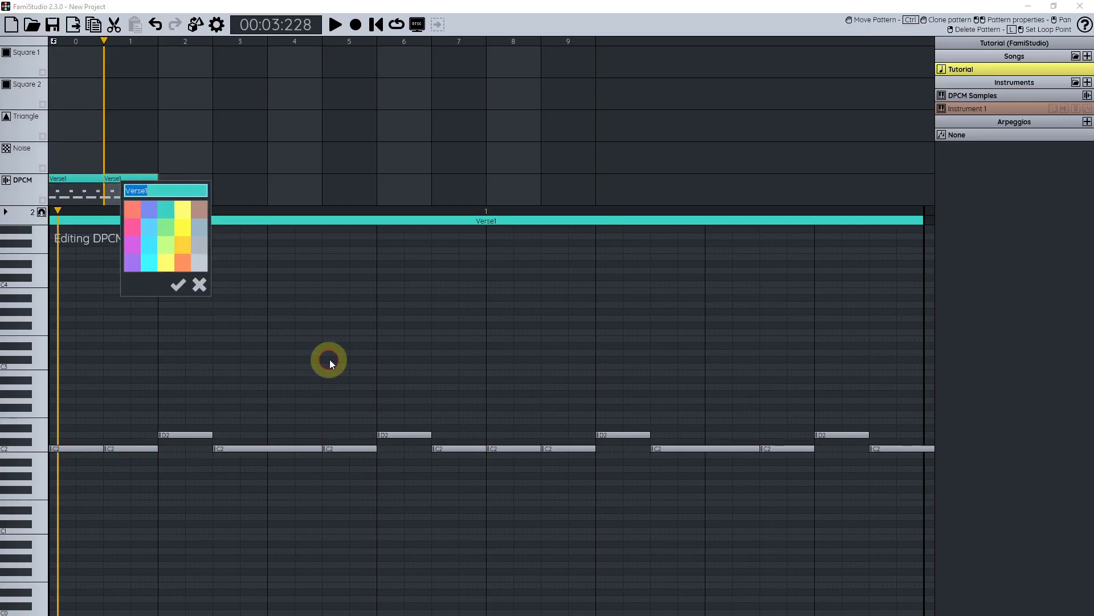
left_click(177, 281)
scroll(399, 328, "down", 1)
scroll(422, 337, "left", 1)
scroll(399, 373, "left", 3)
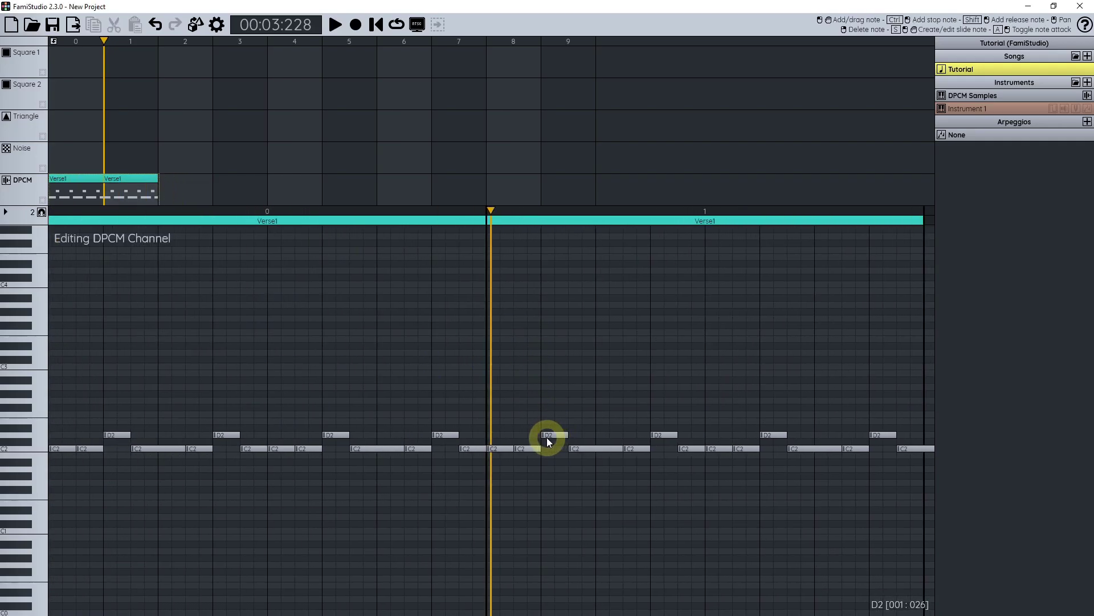
left_click_drag(546, 437, 548, 380)
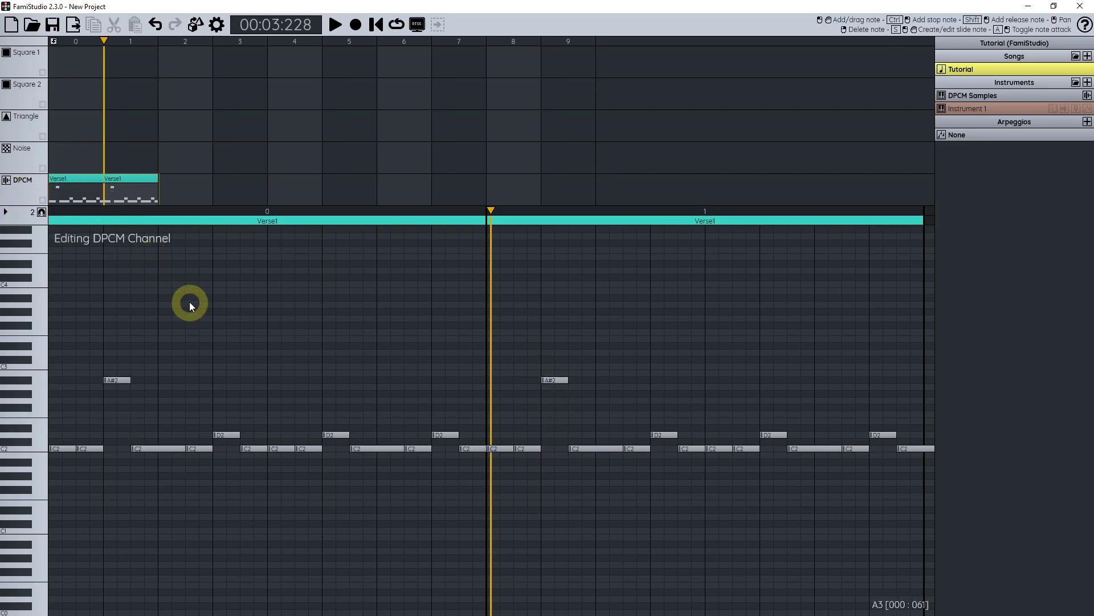
key("ctrl+z")
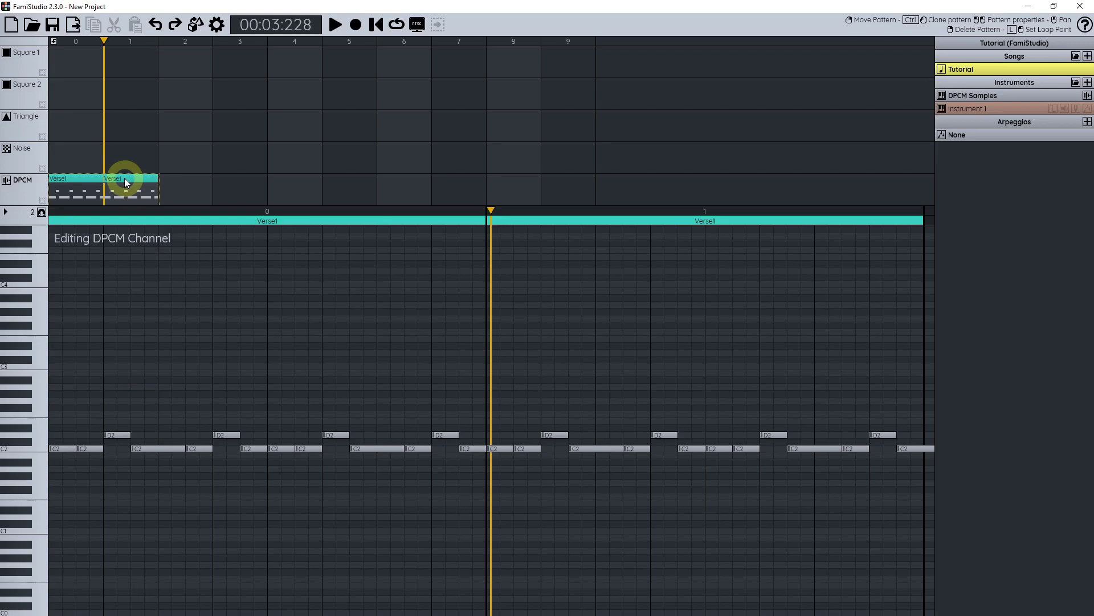
Step: Try renaming the copied pattern as Verse1dsads with a yellow colour, and undo the change
double_click(125, 181)
type("dsads")
left_click(179, 206)
key("Return")
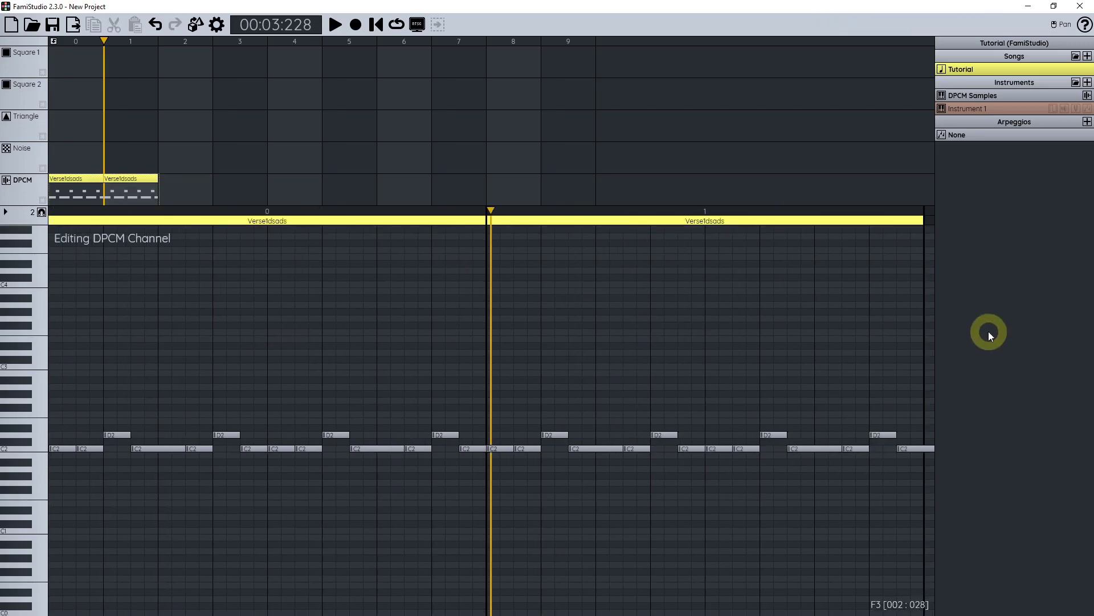
key("ctrl+z")
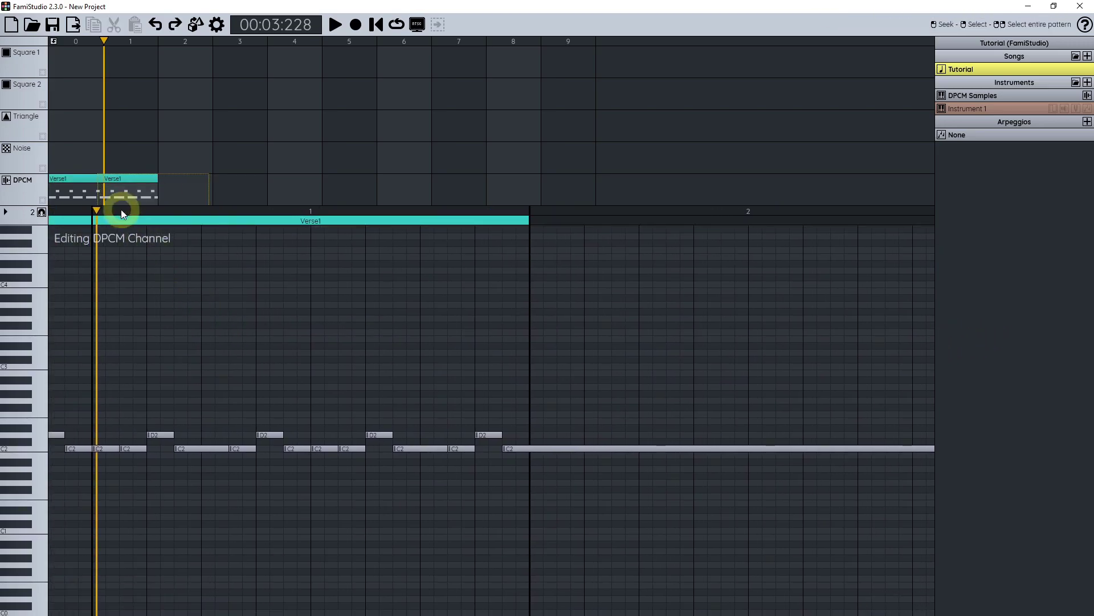
Step: Place further linked copies of Verse1 in slots 2 and 3 of the DPCM channel
left_click_drag(129, 180, 261, 185)
scroll(255, 379, "down", 2)
left_click_drag(255, 379, 360, 372)
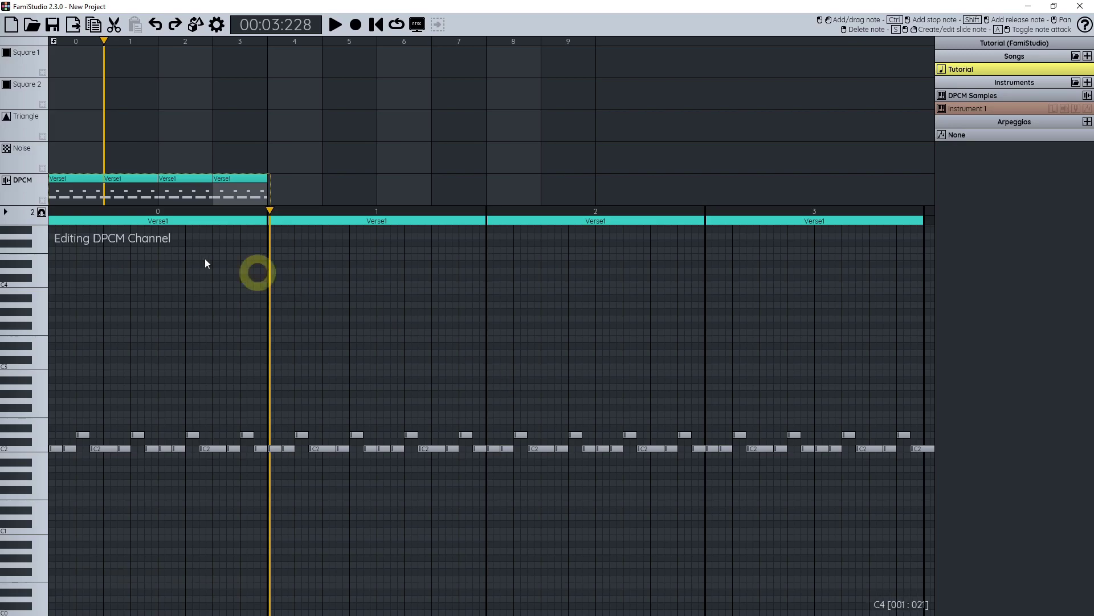
Step: Create a pattern named Verse1 in slot 0 of the Triangle channel, with Instrument 1 selected for its notes
left_click(29, 117)
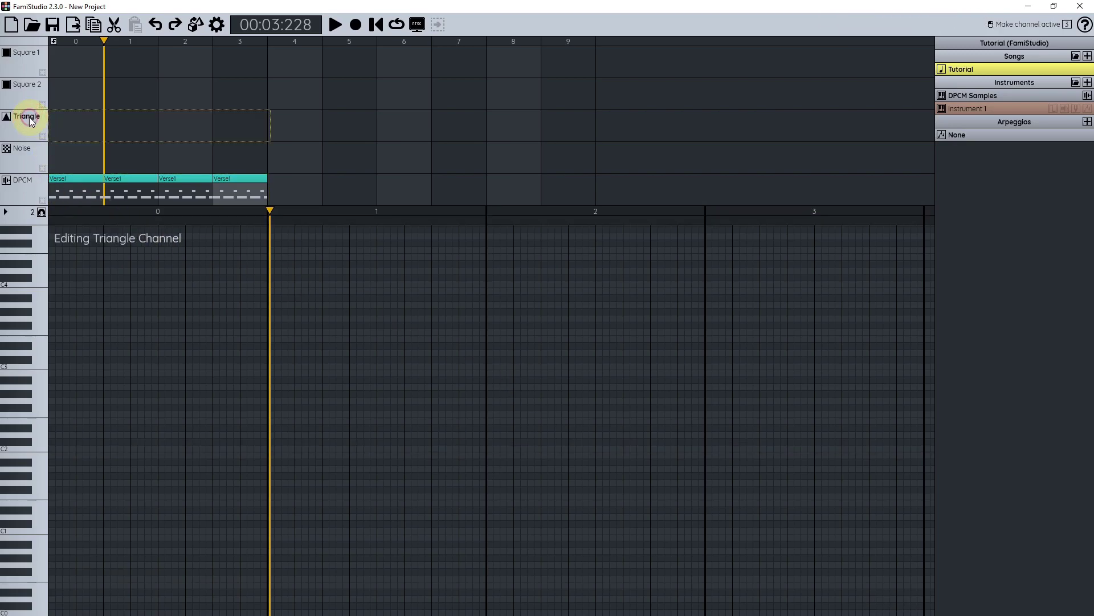
left_click(1016, 108)
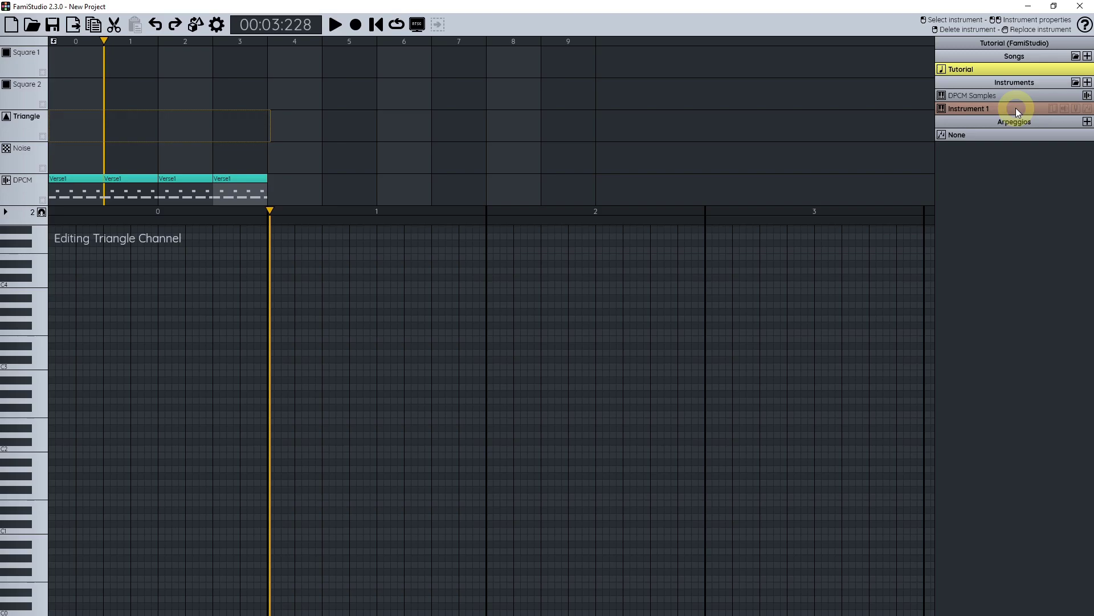
scroll(103, 351, "up", 2)
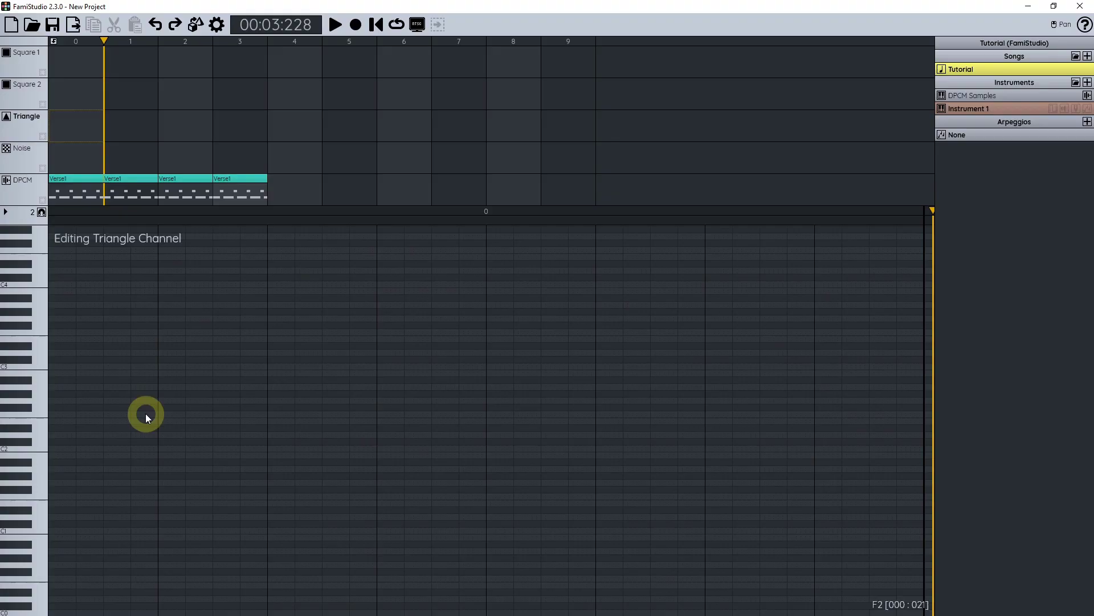
double_click(74, 132)
type("Verse1")
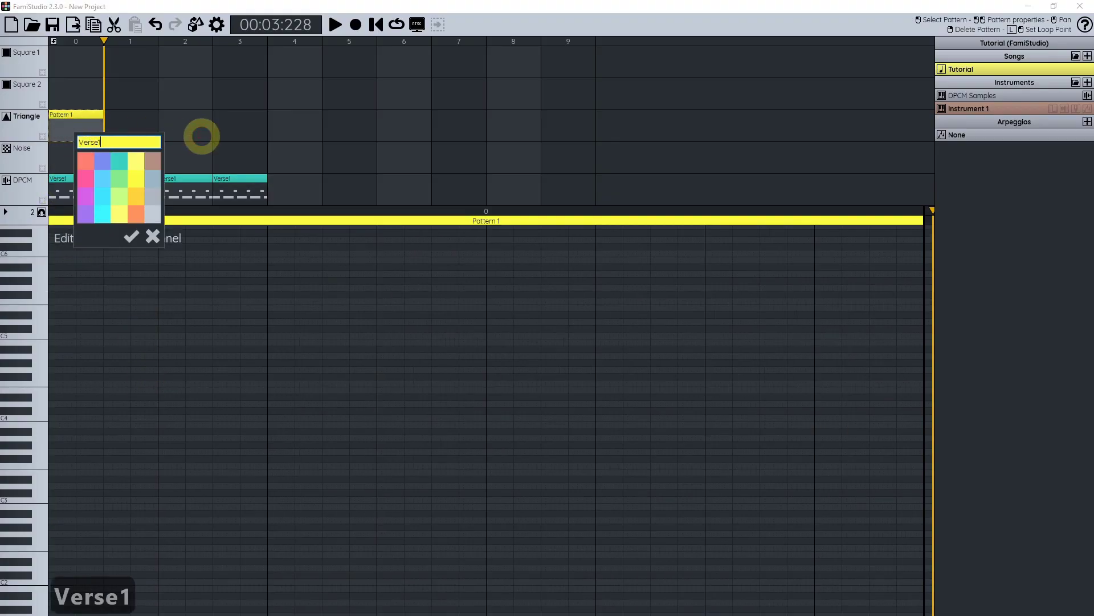
key("Return")
Step: Place four evenly spaced A#2 notes over the first two beats of the Triangle Verse1 pattern and play them
left_click_drag(142, 463, 180, 386)
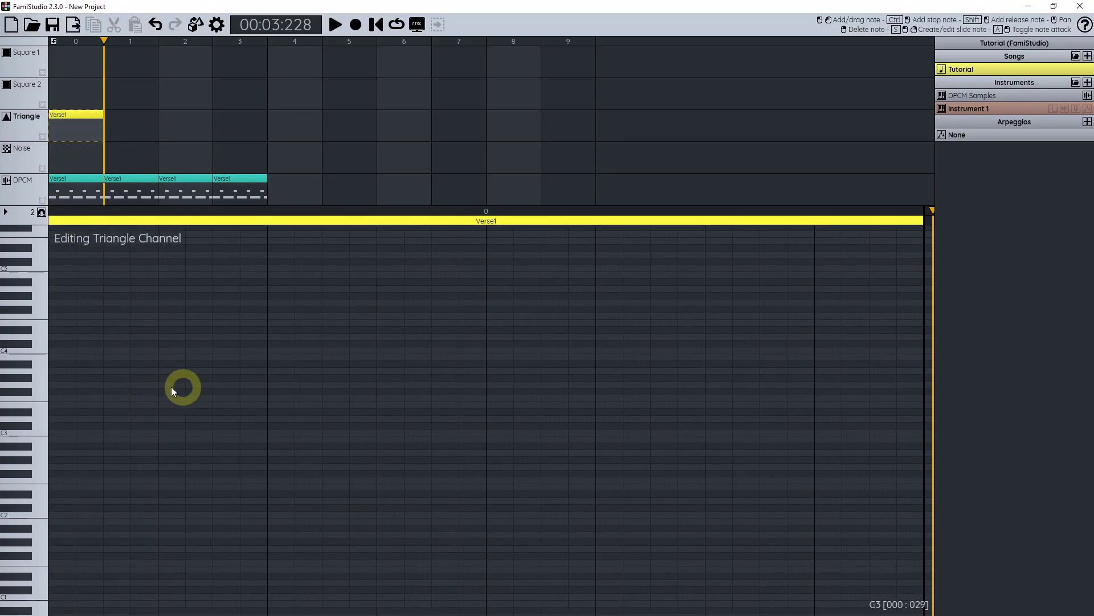
left_click(60, 445)
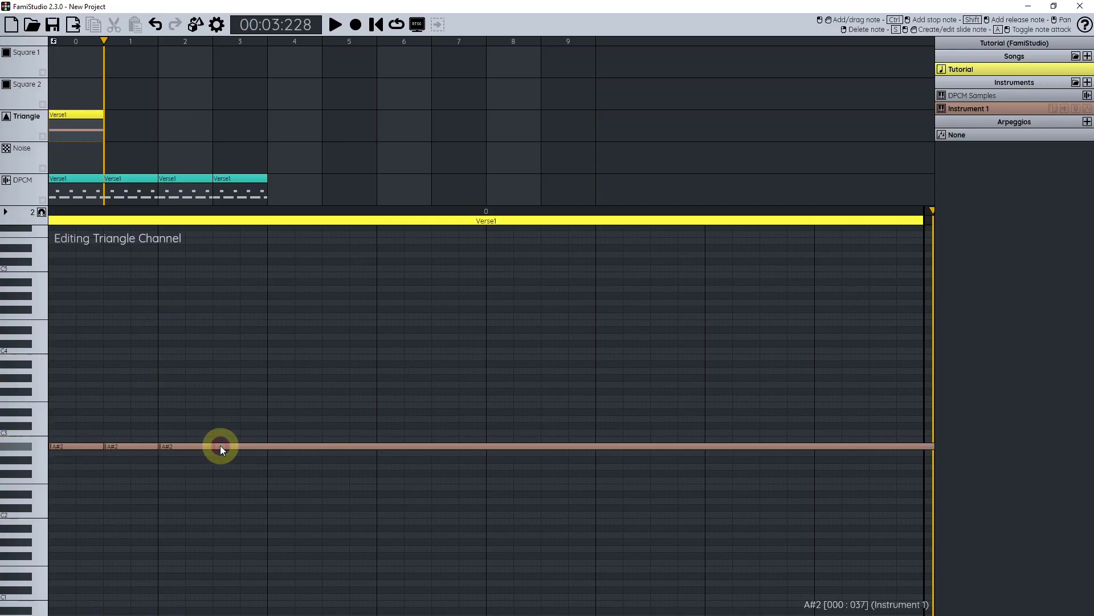
scroll(273, 447, "down", 2)
key("shift+space")
key("ctrl+3")
key("space")
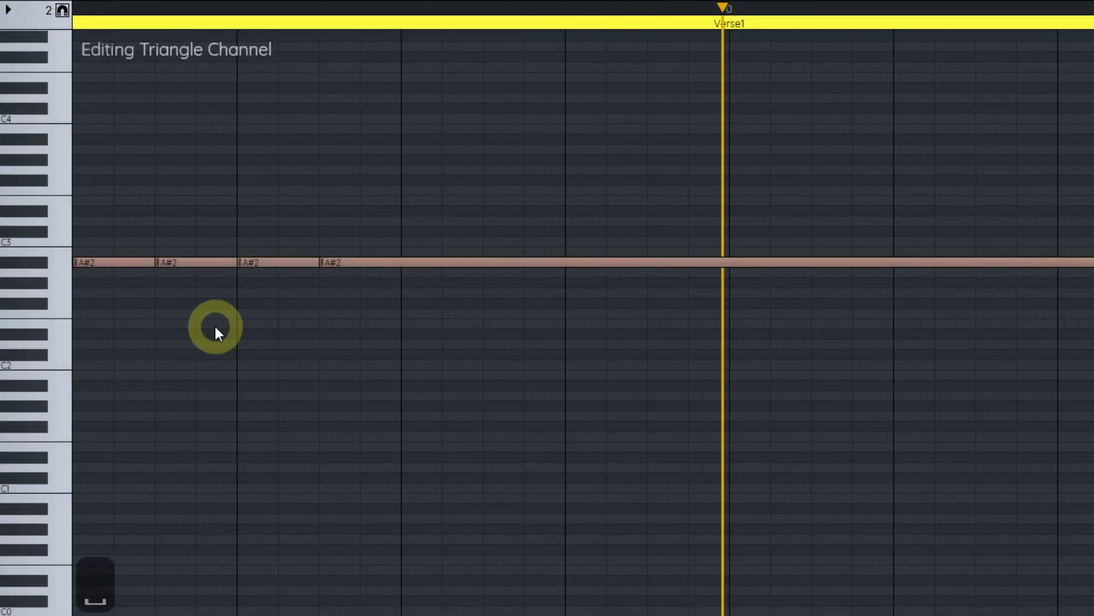
Step: Add a stop note just before the end of each of the four A#2 notes and play the result
scroll(450, 282, "up", 1)
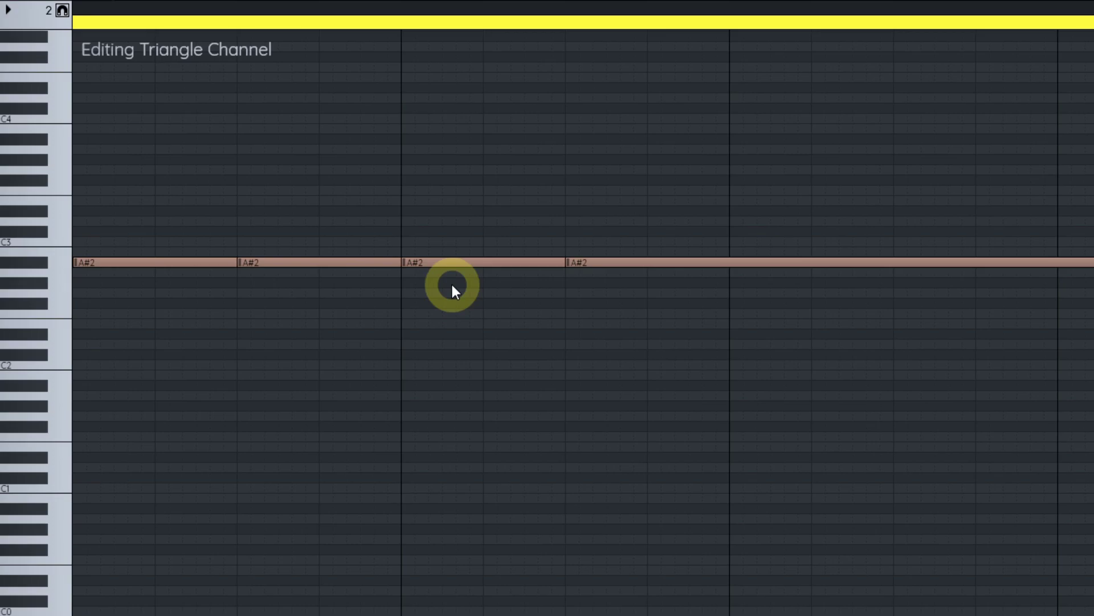
scroll(419, 346, "up", 1)
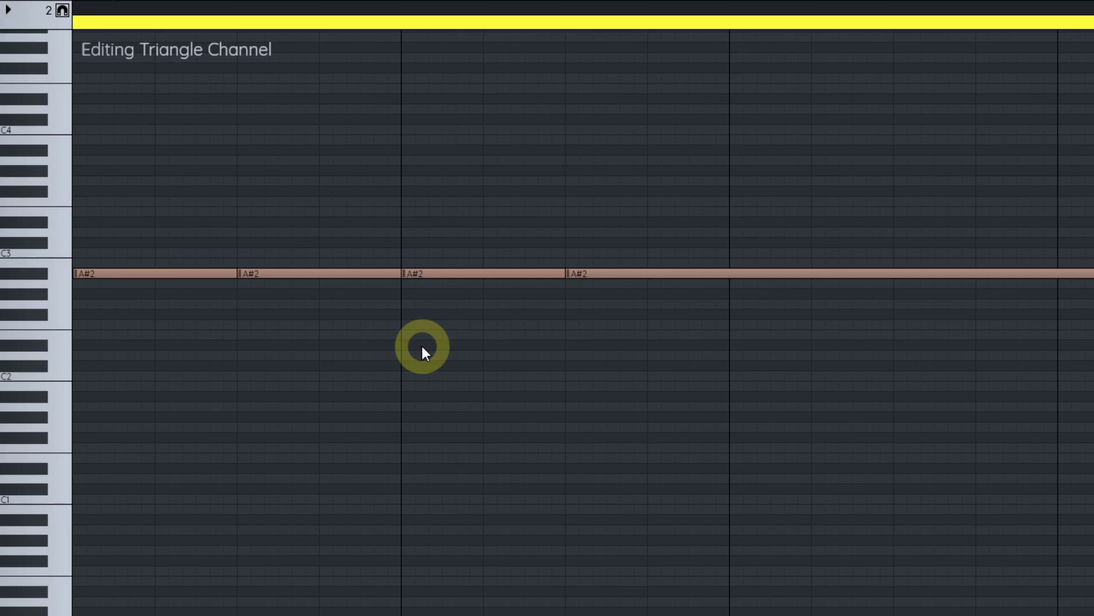
scroll(414, 348, "up", 1)
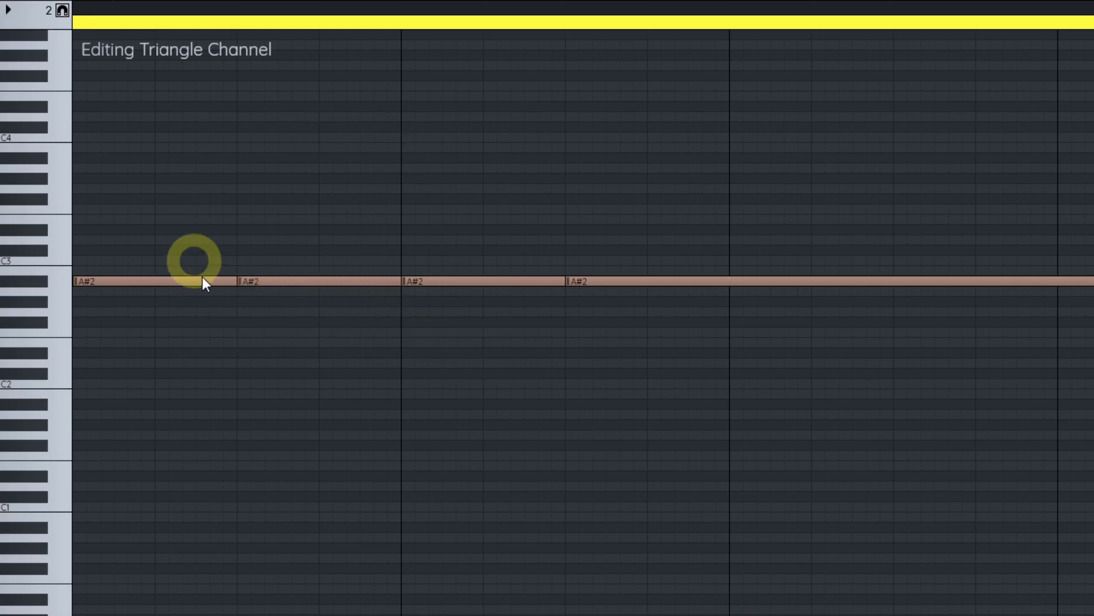
left_click(228, 281)
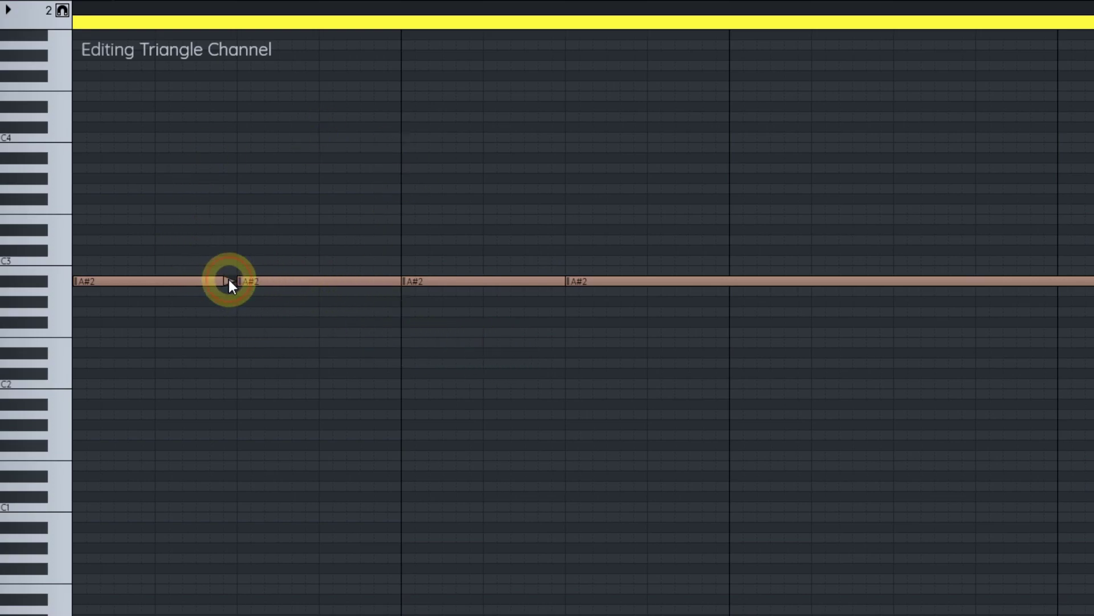
left_click(393, 281)
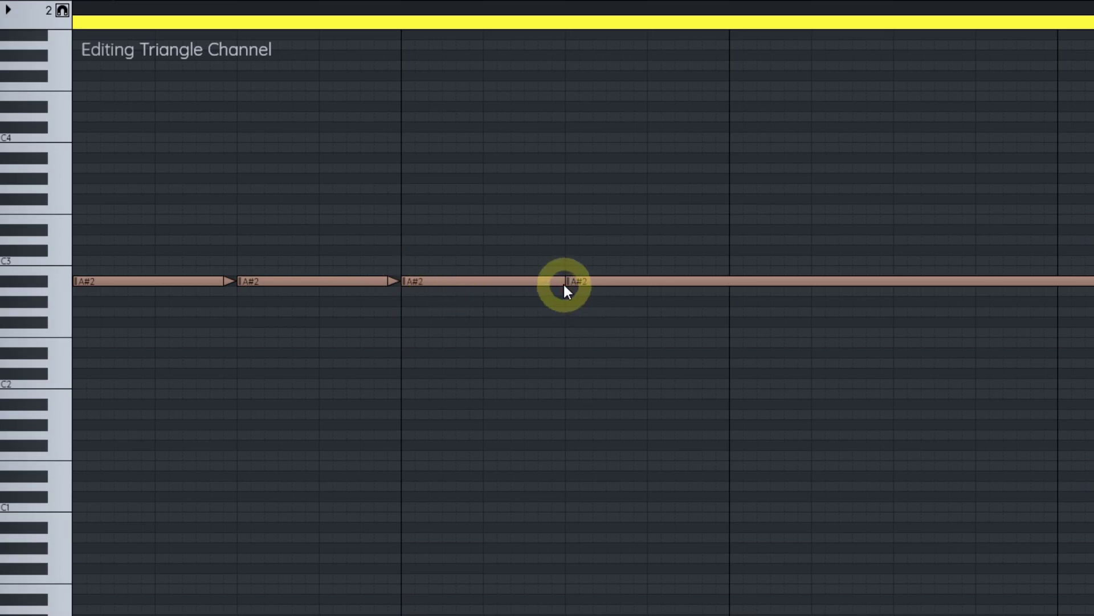
left_click(720, 281)
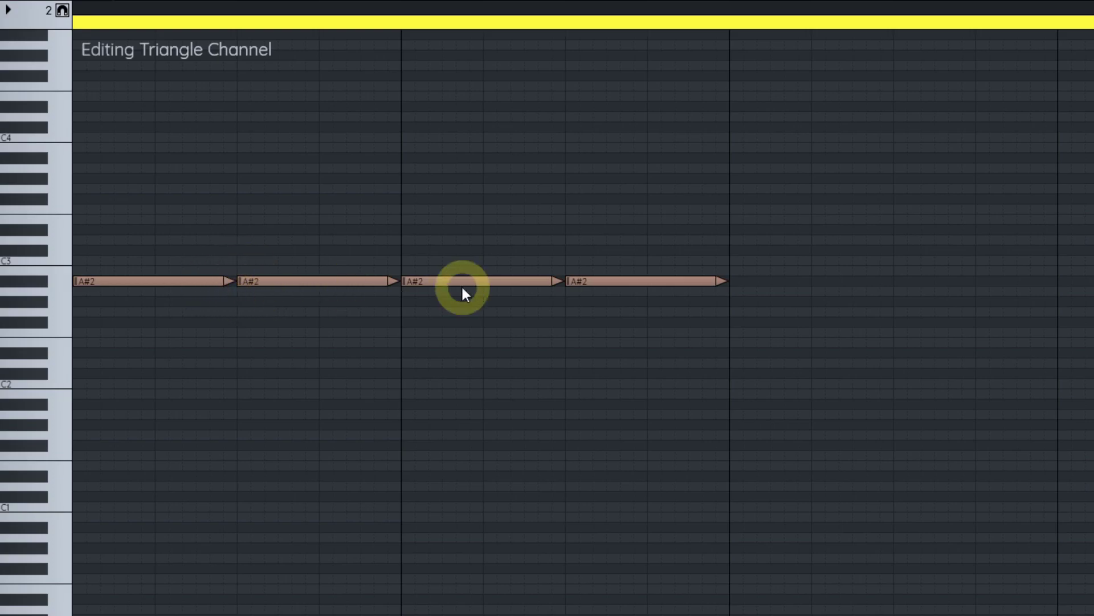
scroll(357, 402, "up", 1)
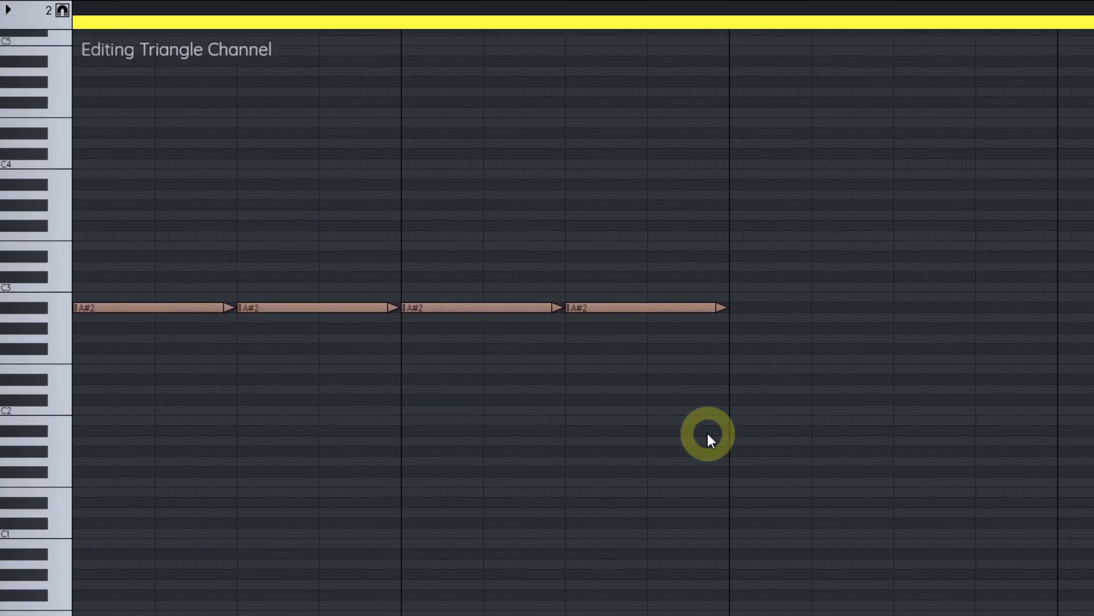
key("shift+space")
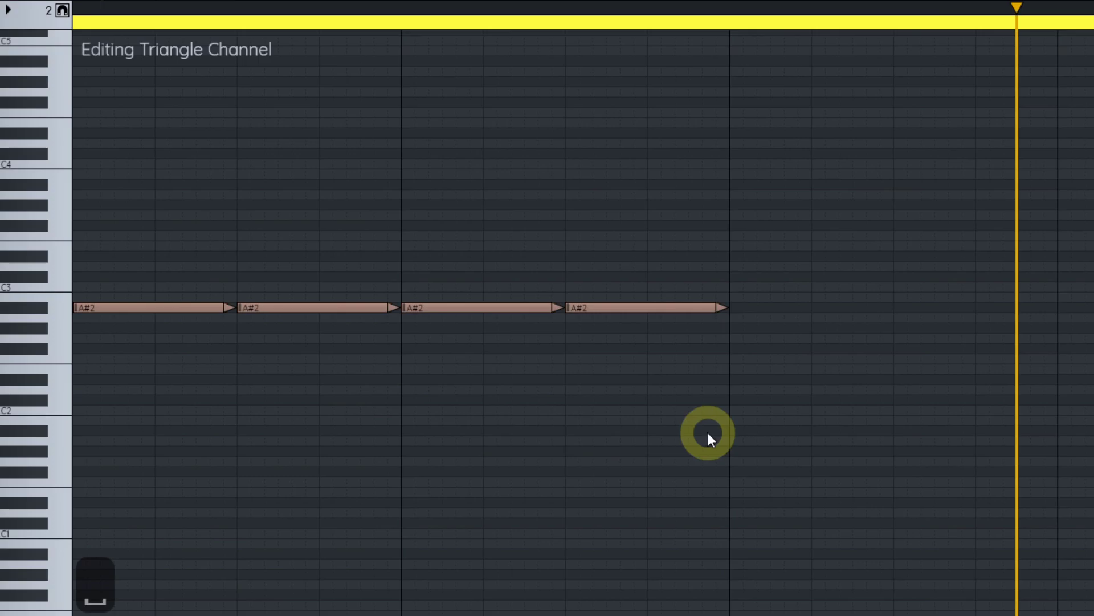
Step: Copy the four A#2 notes with their stops and paste them three times in a row to fill the Verse1 pattern
scroll(707, 430, "down", 1)
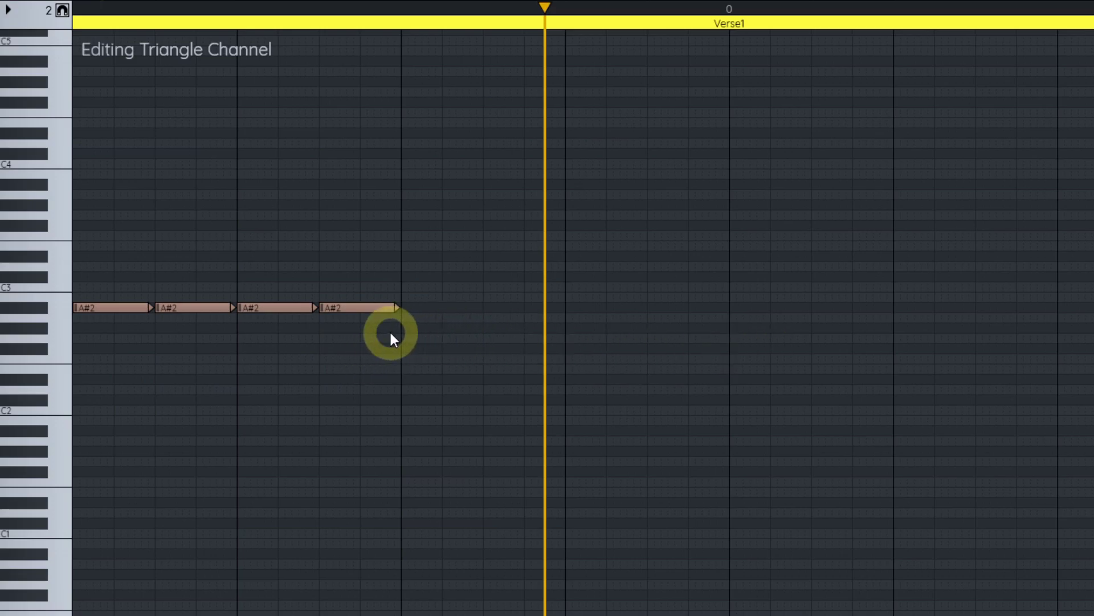
scroll(399, 327, "down", 1)
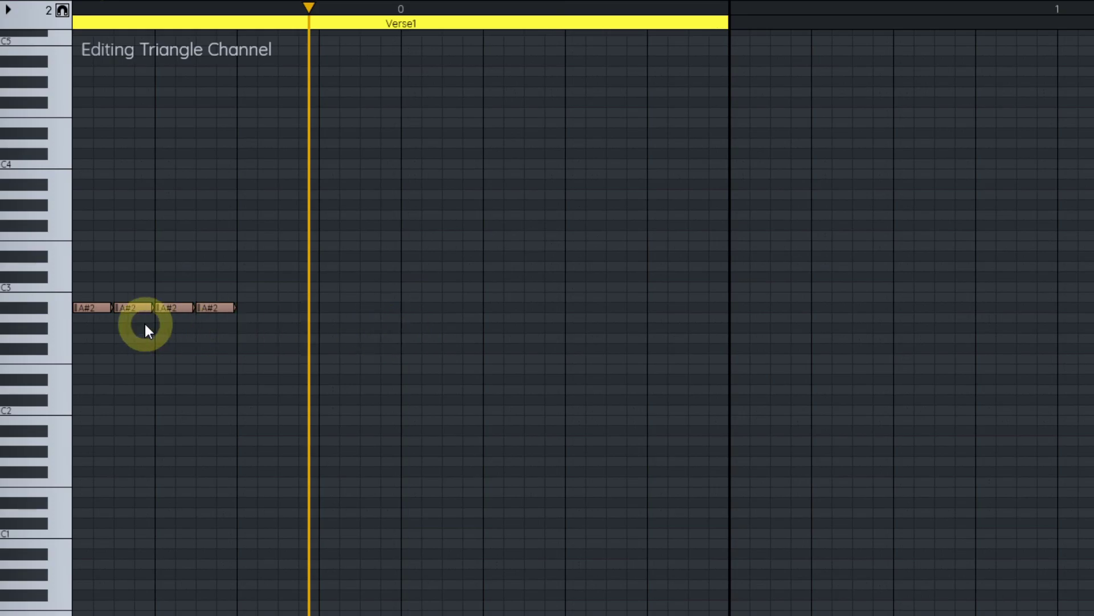
left_click_drag(141, 325, 281, 286)
left_click_drag(79, 6, 237, 6)
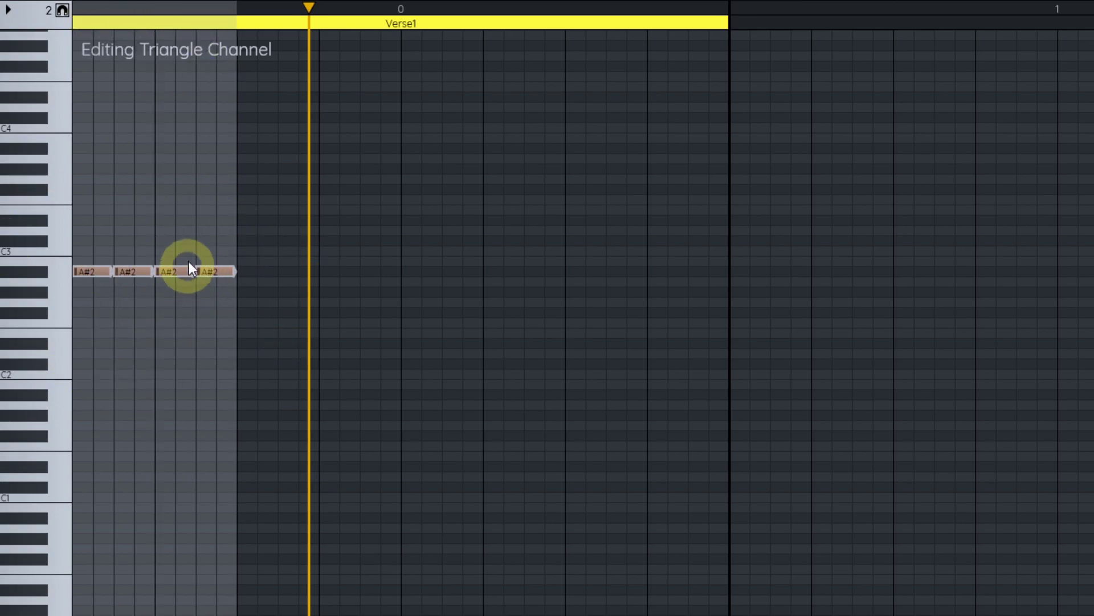
key("ctrl+c")
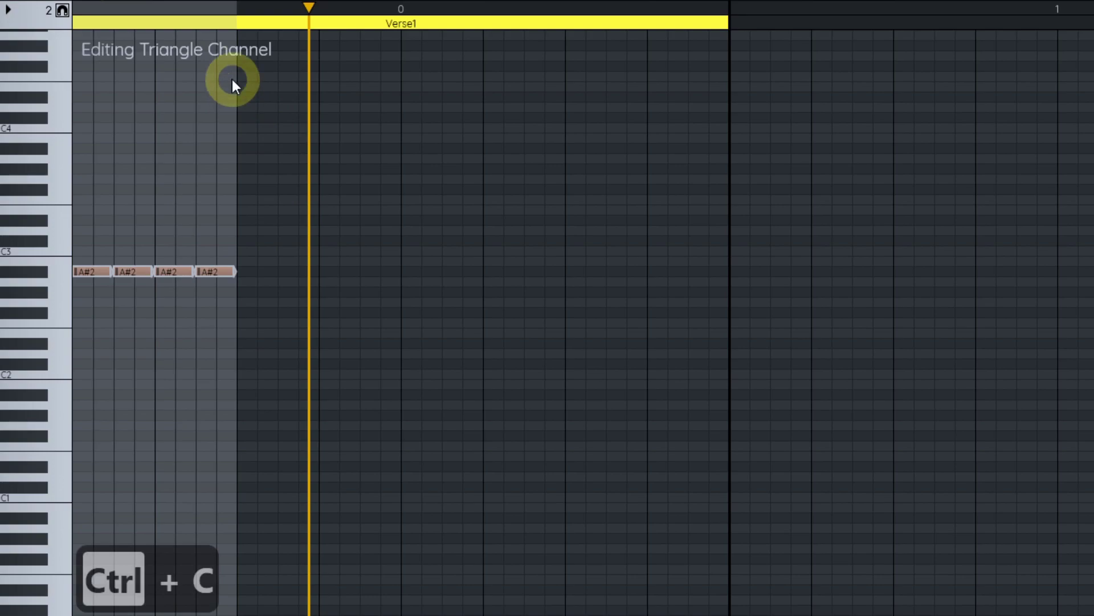
left_click(245, 8)
key("ctrl+v")
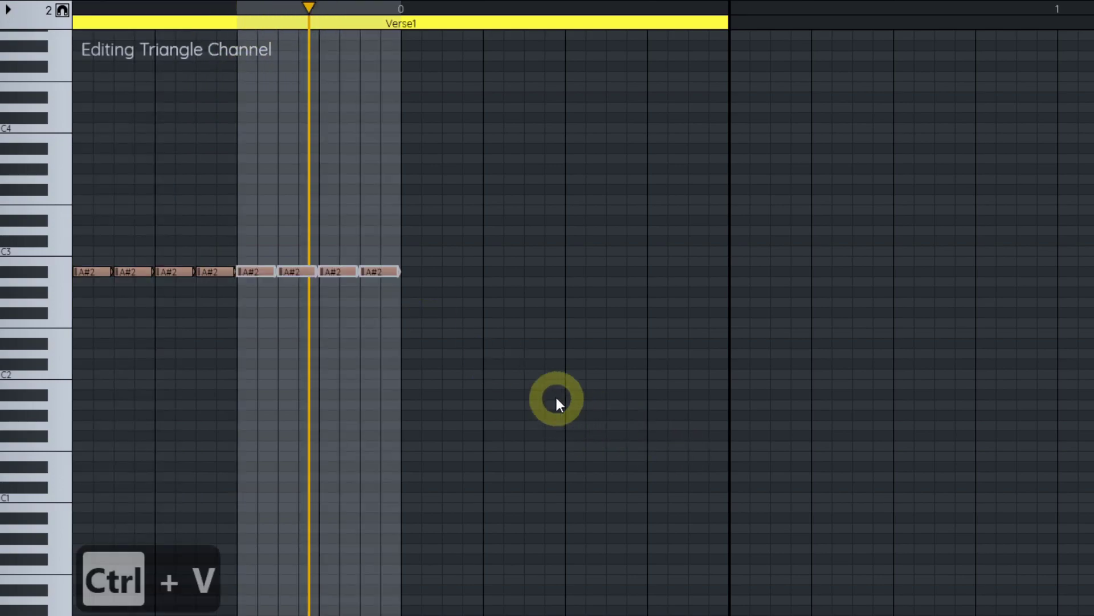
left_click(408, 8)
key("ctrl+v")
left_click(572, 8)
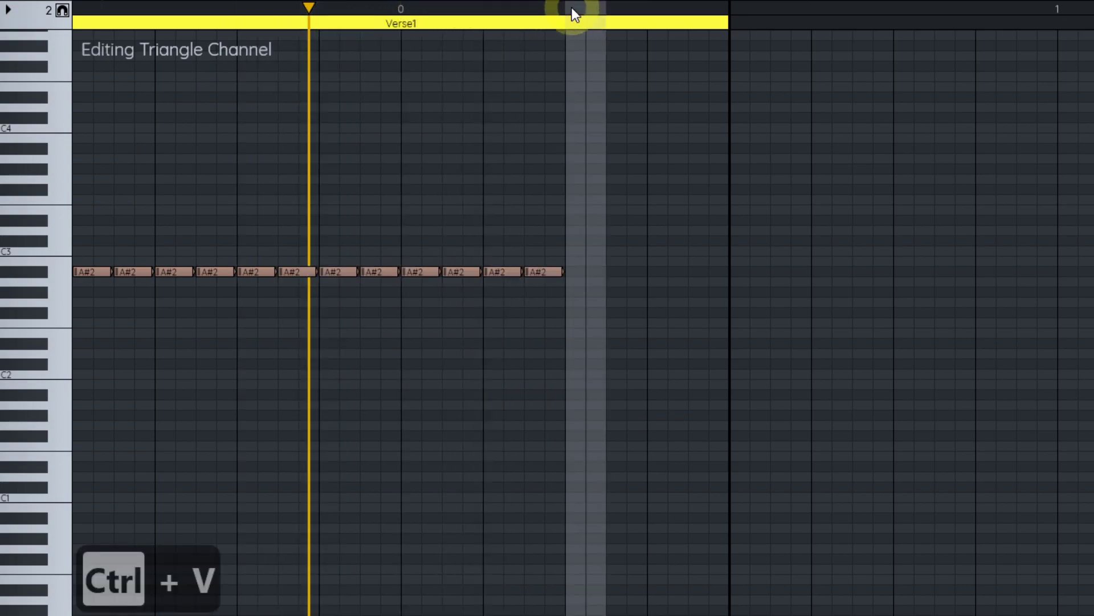
key("ctrl+v")
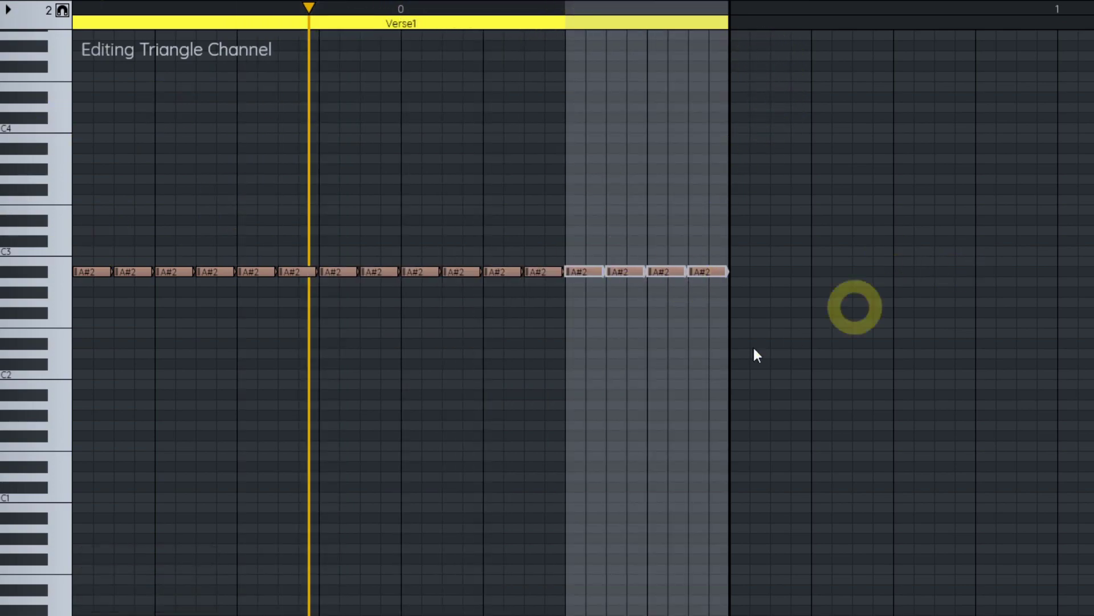
Step: Undo the three pastes of the A#2 notes
key("ctrl+z")
key("ctrl+z")
key("ctrl+z")
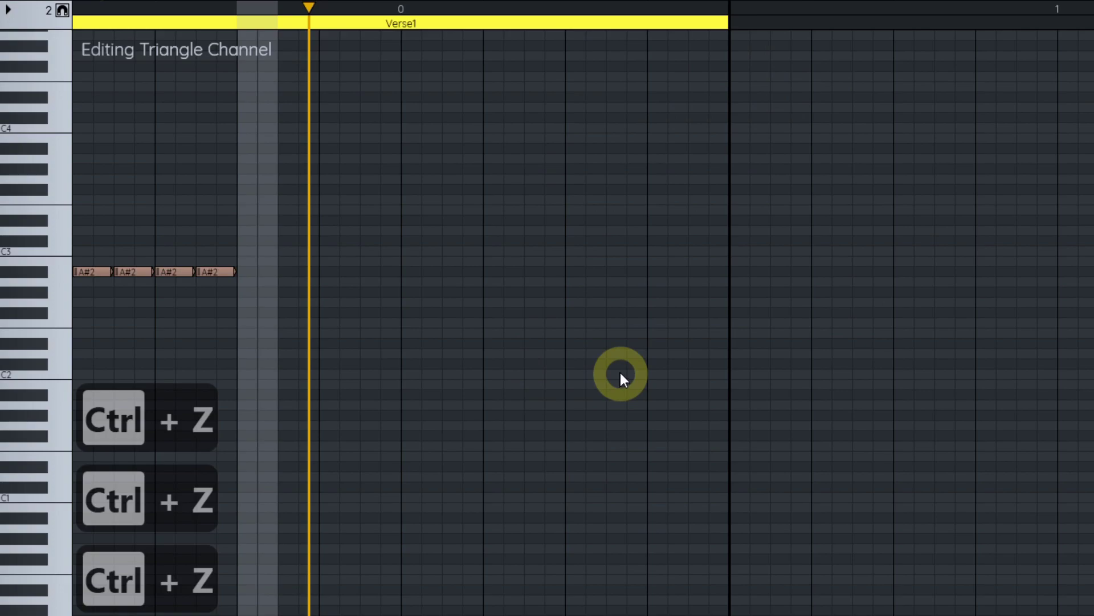
Step: Try filling the pattern by copying the four A#2 notes and using Paste Special with Repeat set to 3, and undo it
left_click_drag(80, 5, 209, 9)
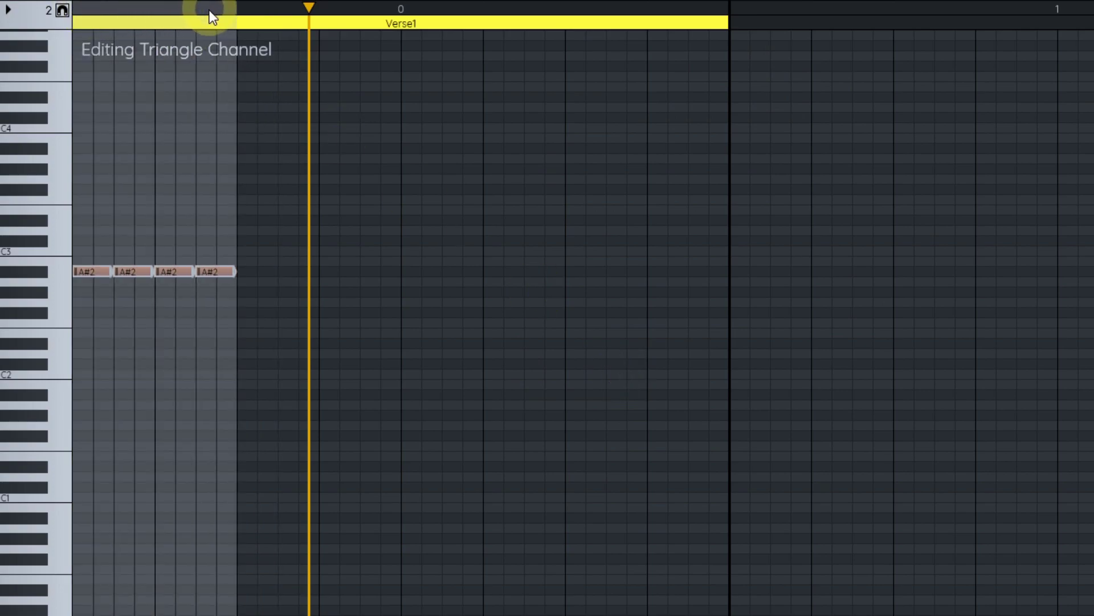
key("ctrl+c")
left_click(246, 7)
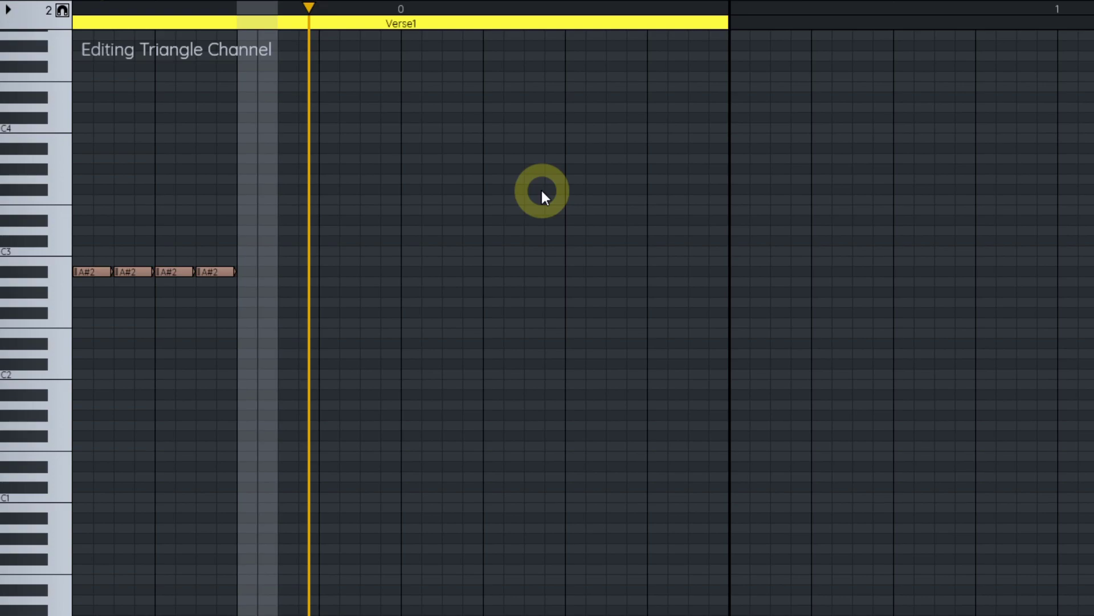
key("ctrl+shift+v")
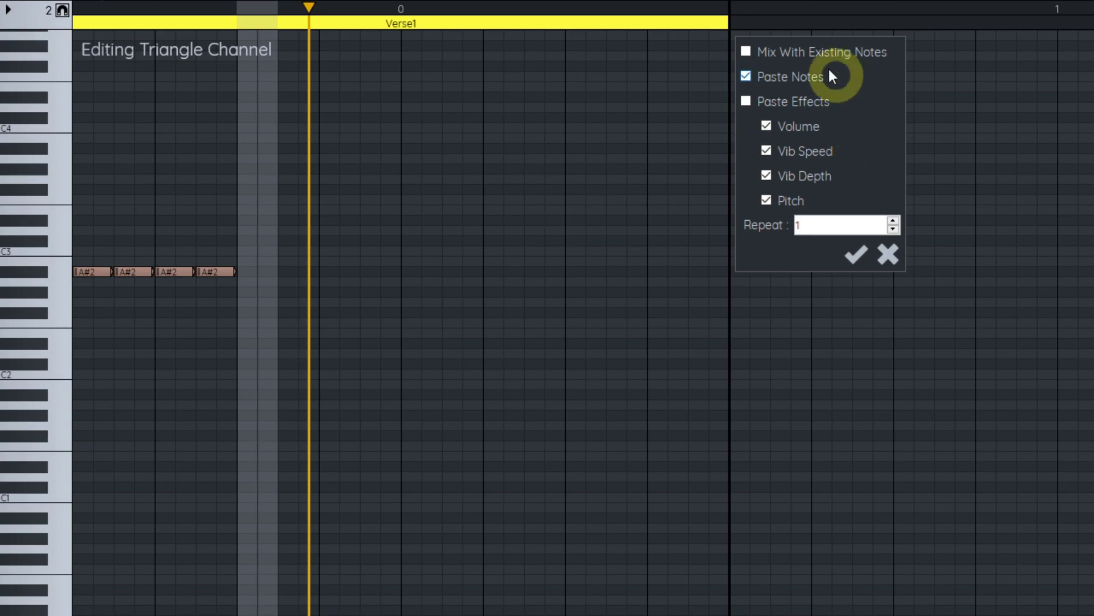
left_click(894, 220)
left_click(894, 220)
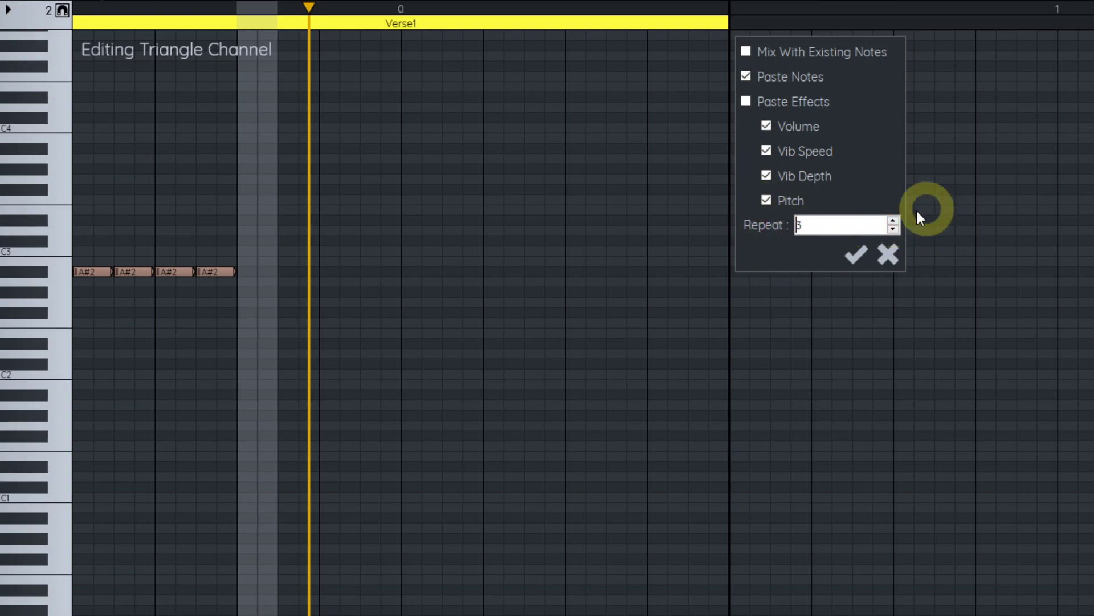
left_click(856, 250)
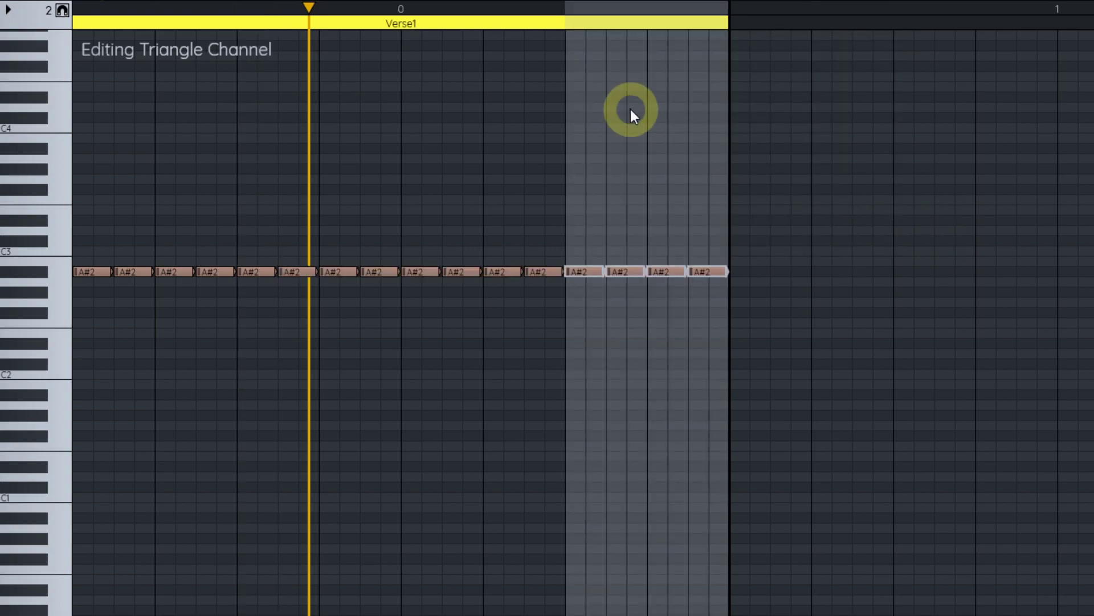
key("ctrl+z")
Step: Duplicate the selected four A#2 notes directly along the same row until they fill the Verse1 pattern, and play it
left_click_drag(81, 5, 217, 7)
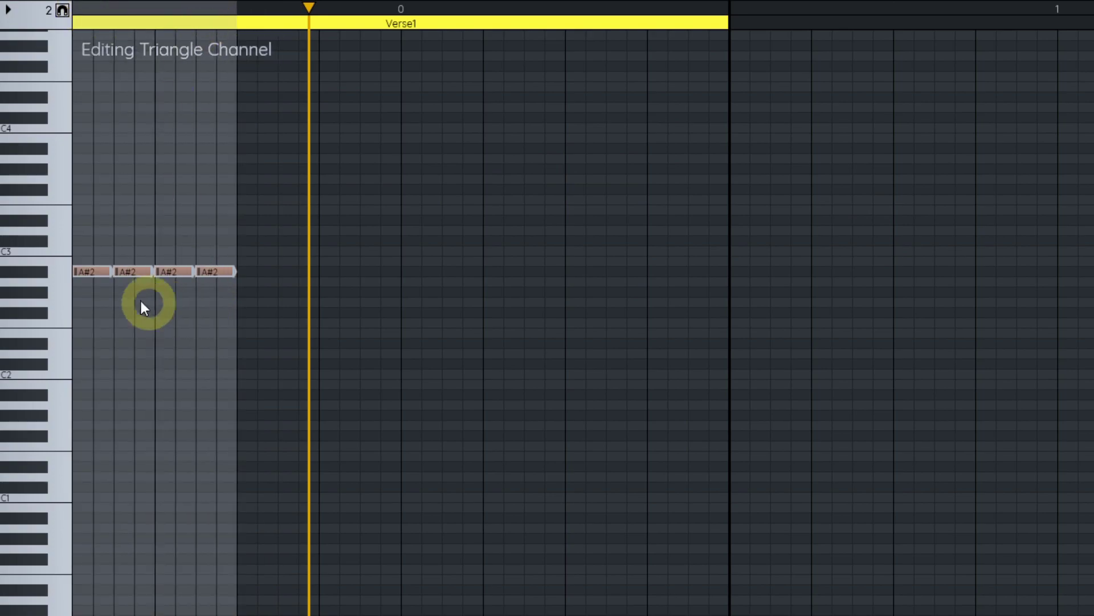
left_click_drag(91, 272, 593, 268)
key("shift")
key("Escape")
scroll(237, 212, "down", 1)
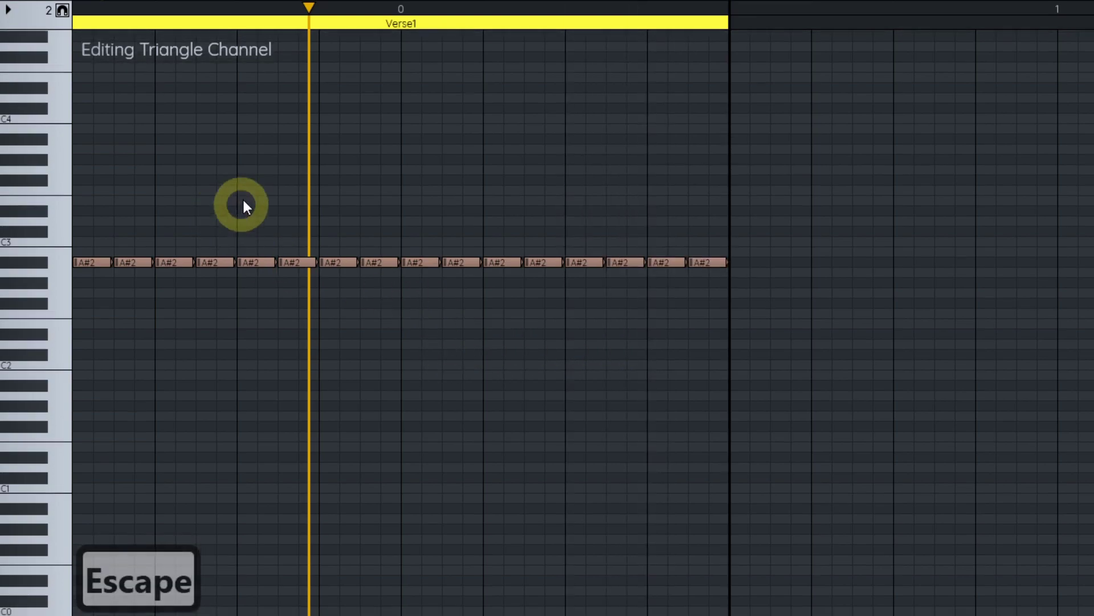
key("shift+space")
key("space")
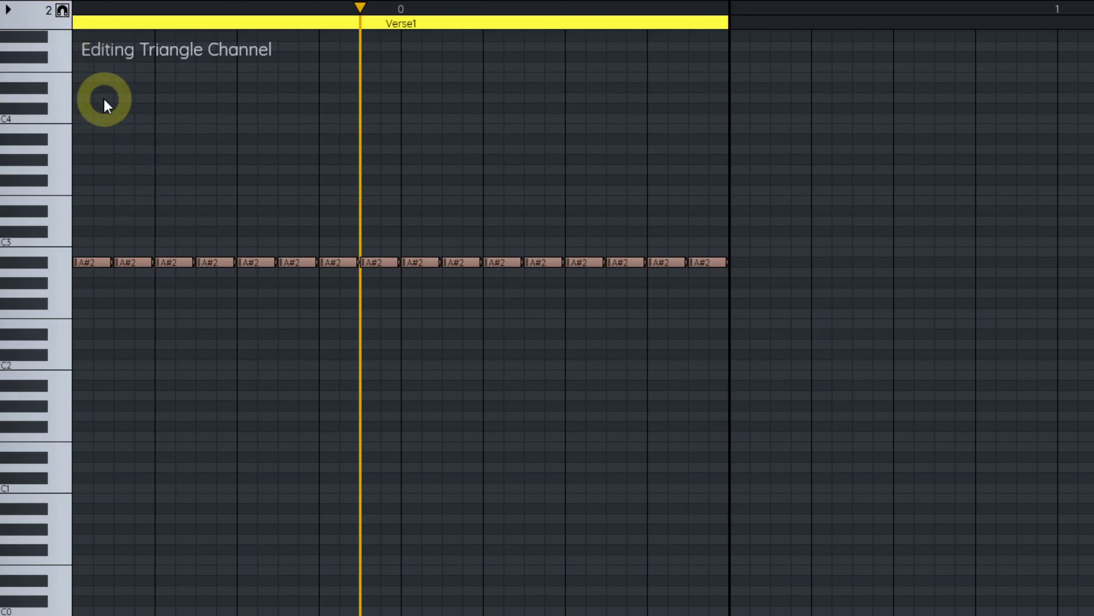
Step: Turn on the background note display for the DPCM and Triangle channels and make Triangle the active channel again
key("ctrl+2")
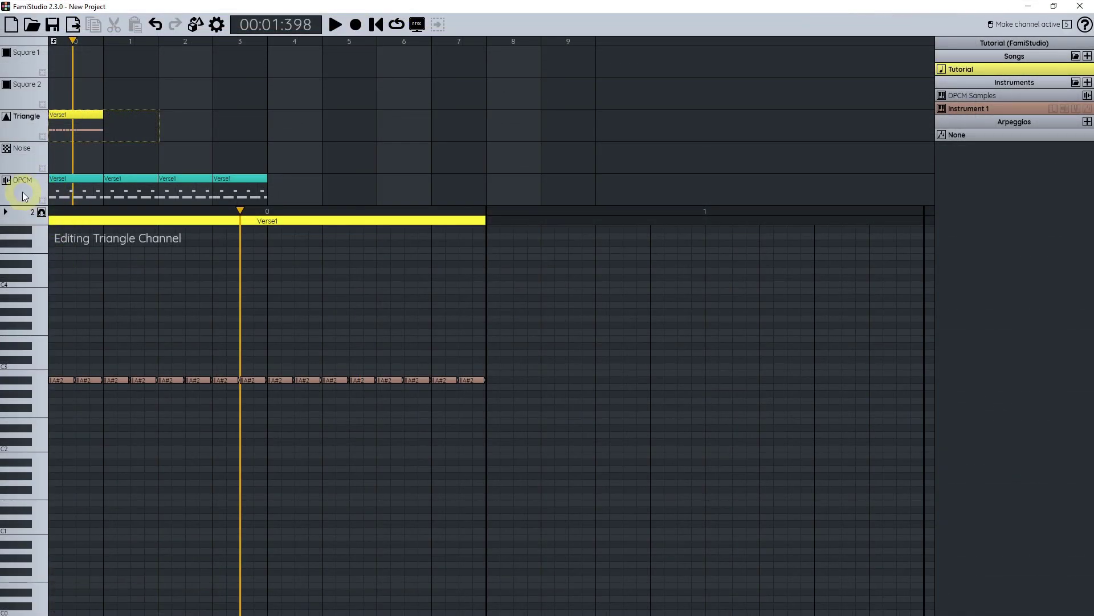
left_click(22, 191)
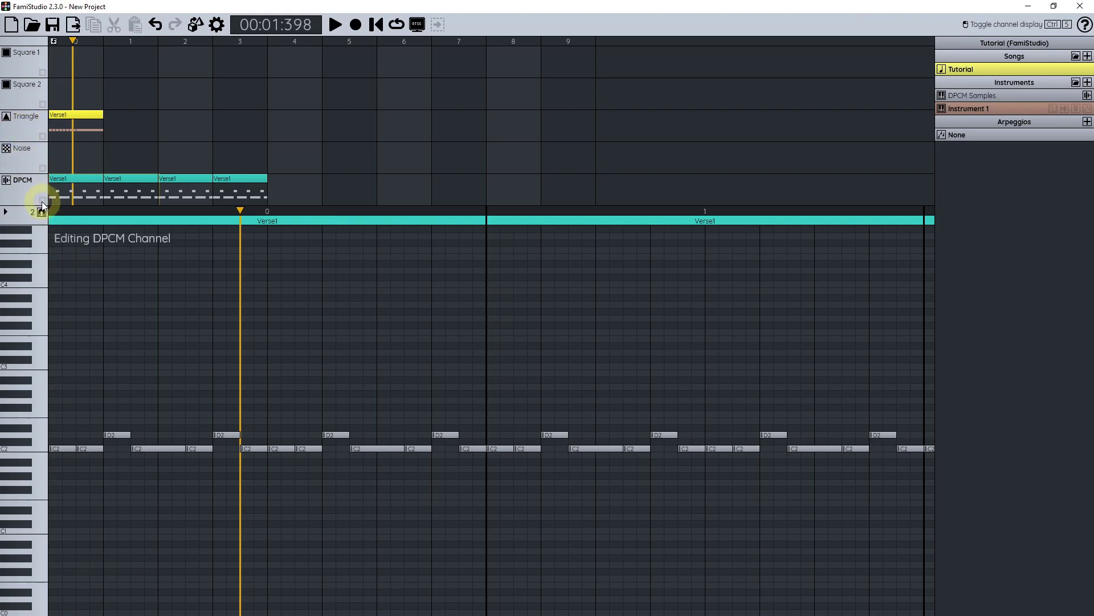
left_click(59, 126)
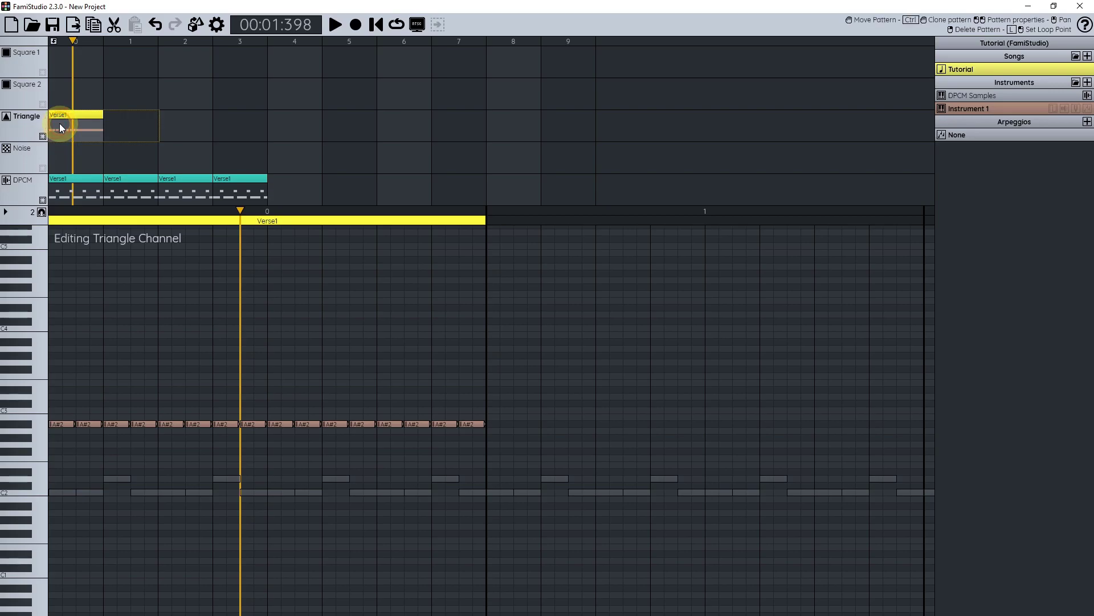
scroll(122, 259, "down", 2)
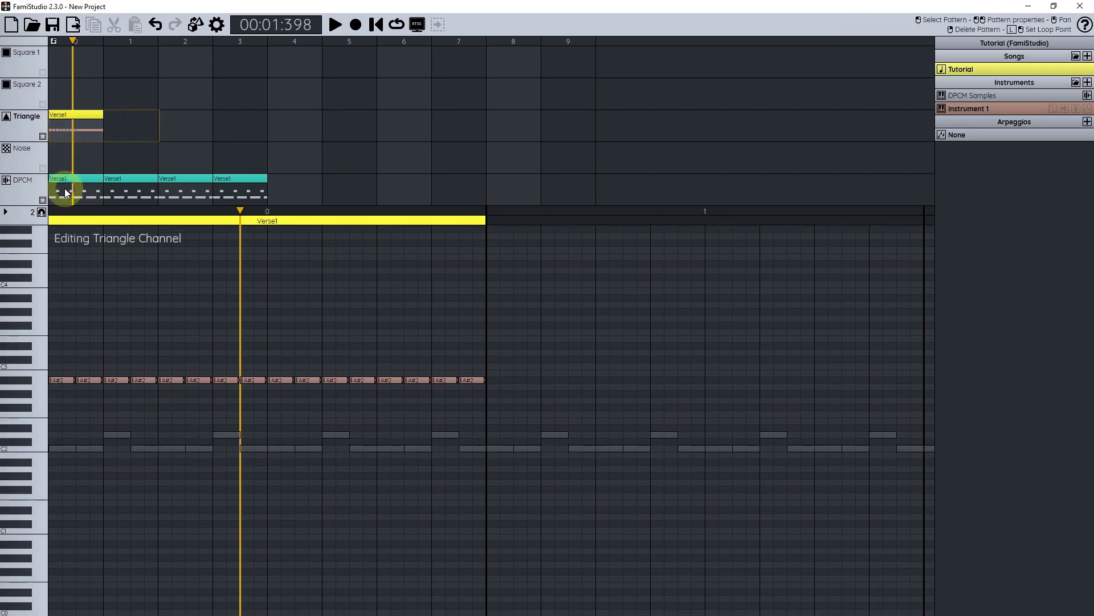
Step: Switch the active channel back and forth between DPCM and Triangle to compare their background notes, ending on Triangle
left_click(29, 181)
left_click(29, 124)
left_click(21, 182)
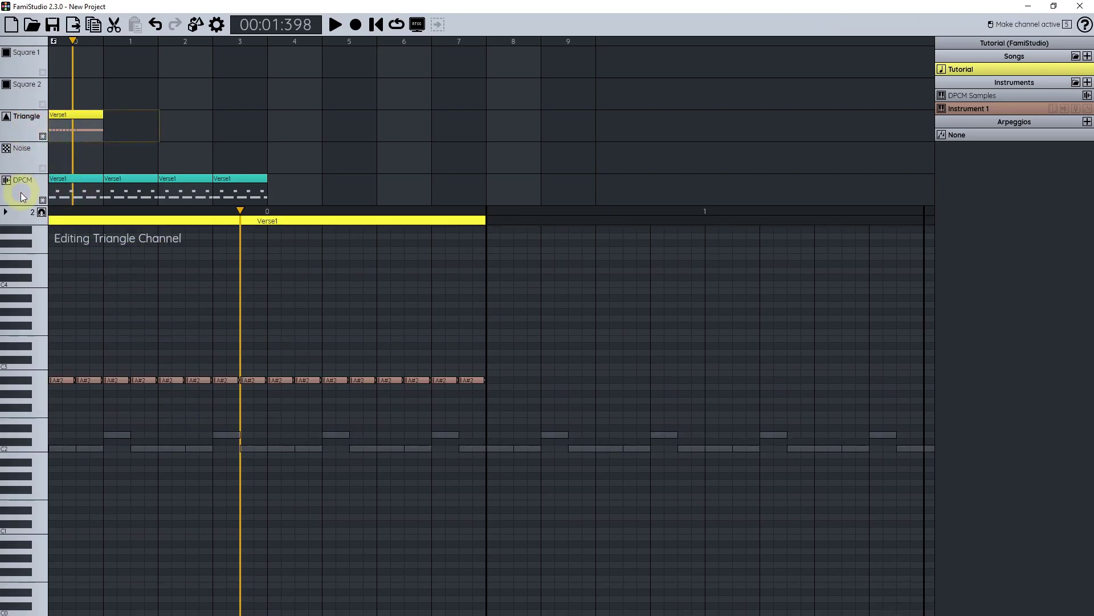
left_click(28, 130)
left_click(21, 183)
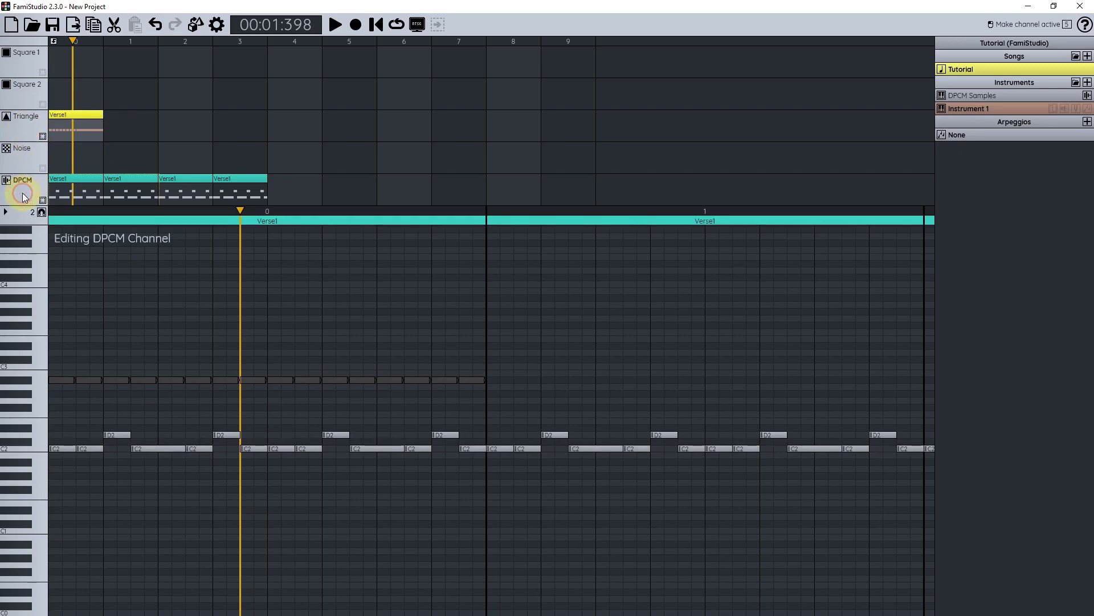
left_click(22, 129)
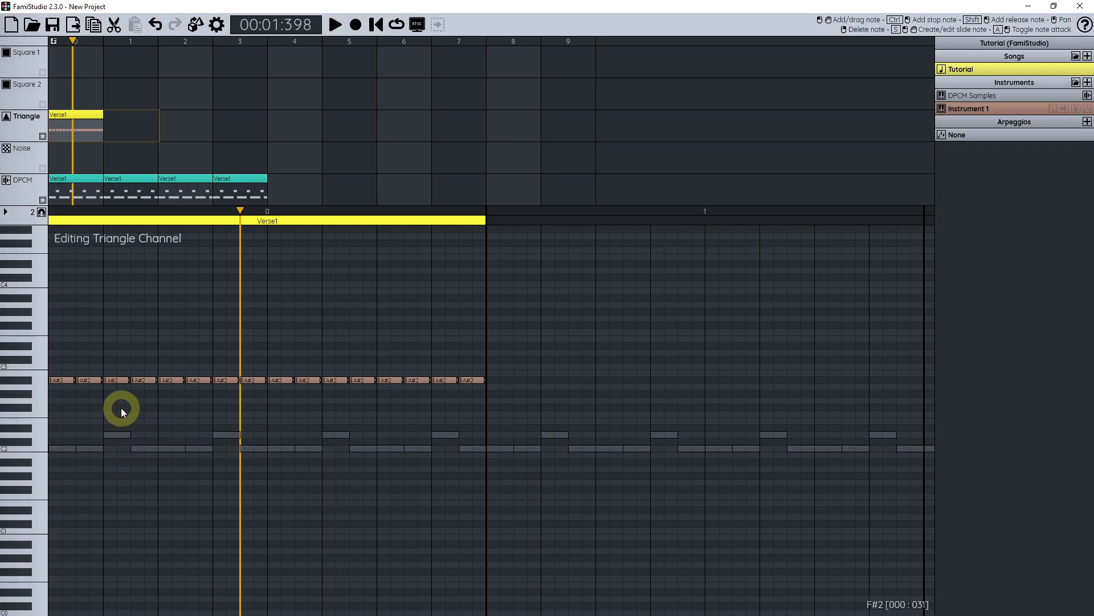
Step: Delete the fifth and thirteenth A#2 notes in the Triangle's Verse1 pattern and play the song from the beginning
scroll(121, 408, "up", 1)
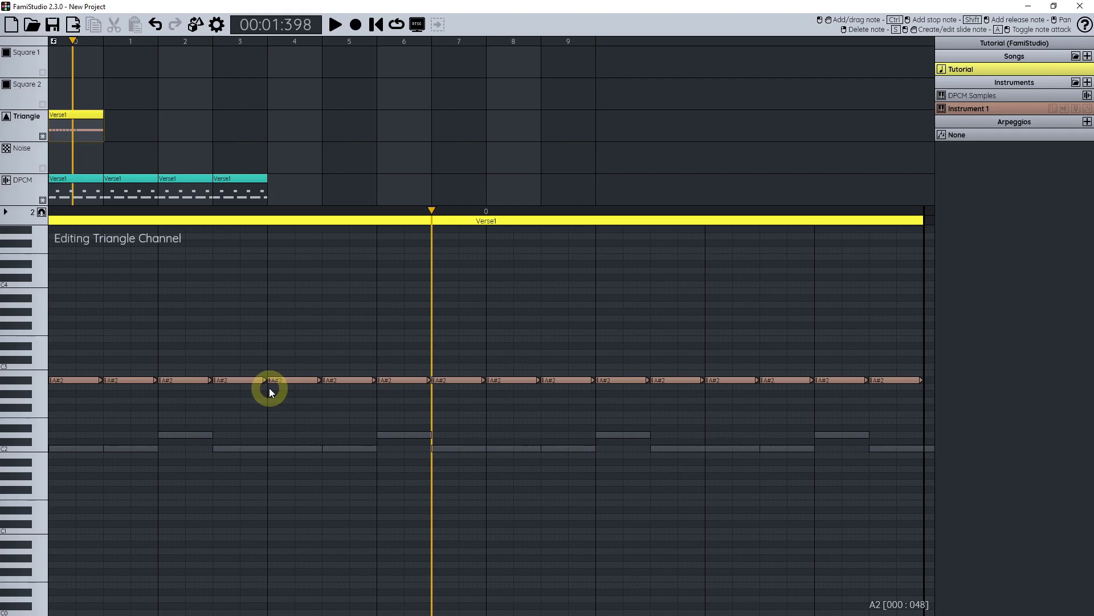
key("ctrl+3")
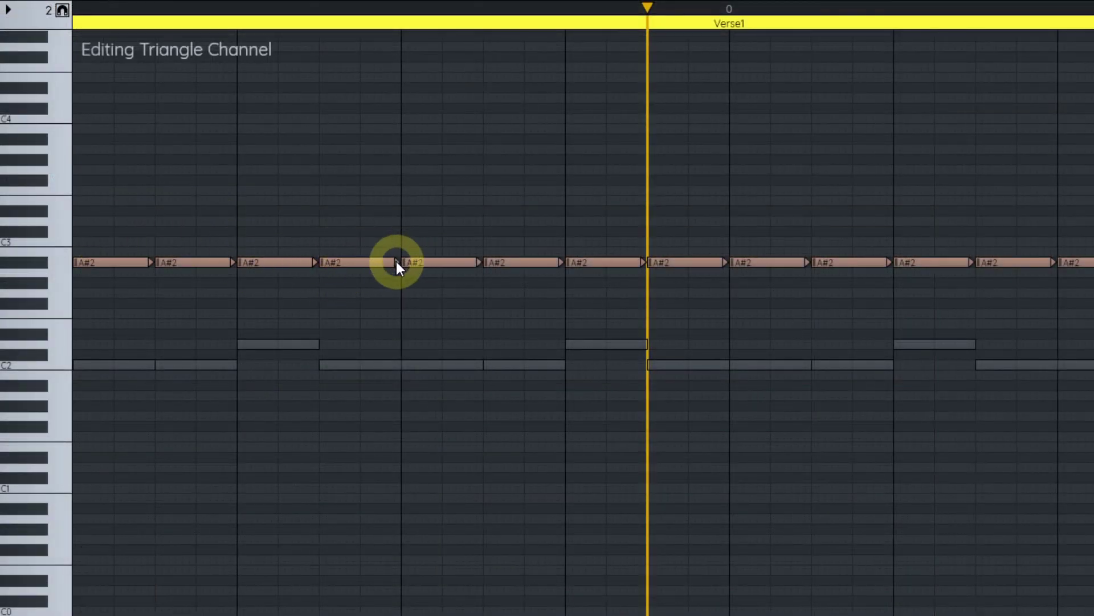
scroll(364, 255, "right", 3)
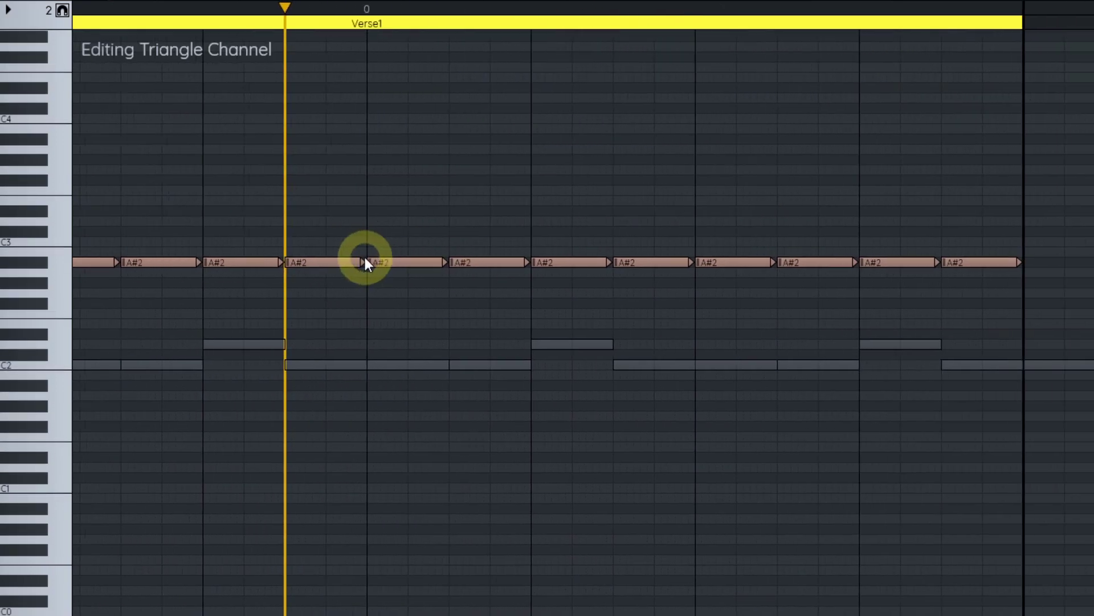
right_click(707, 264)
key("shift+space")
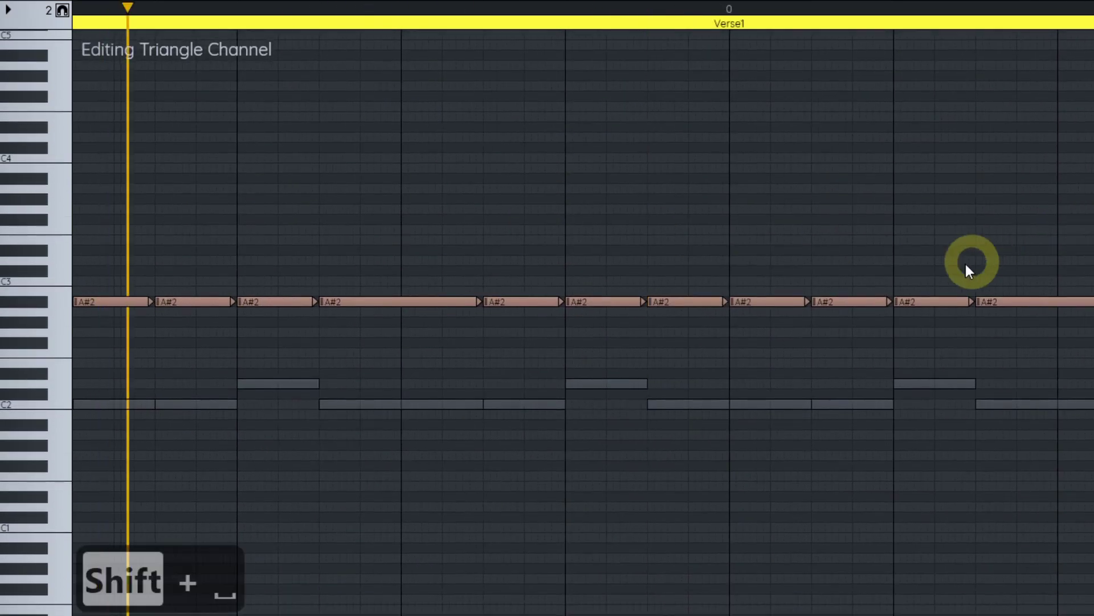
scroll(796, 354, "down", 1)
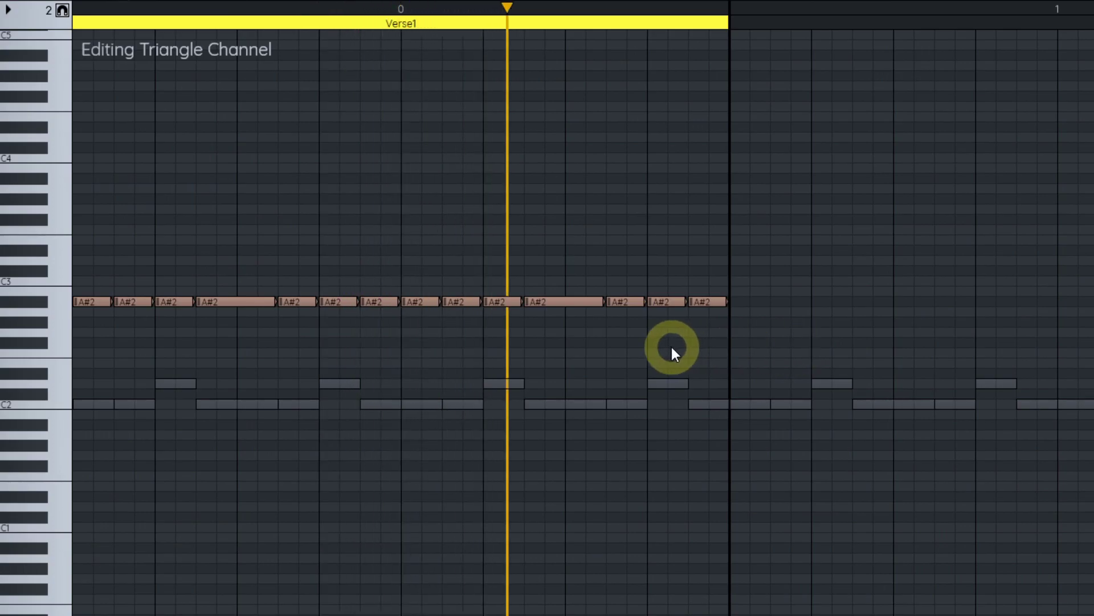
key("space")
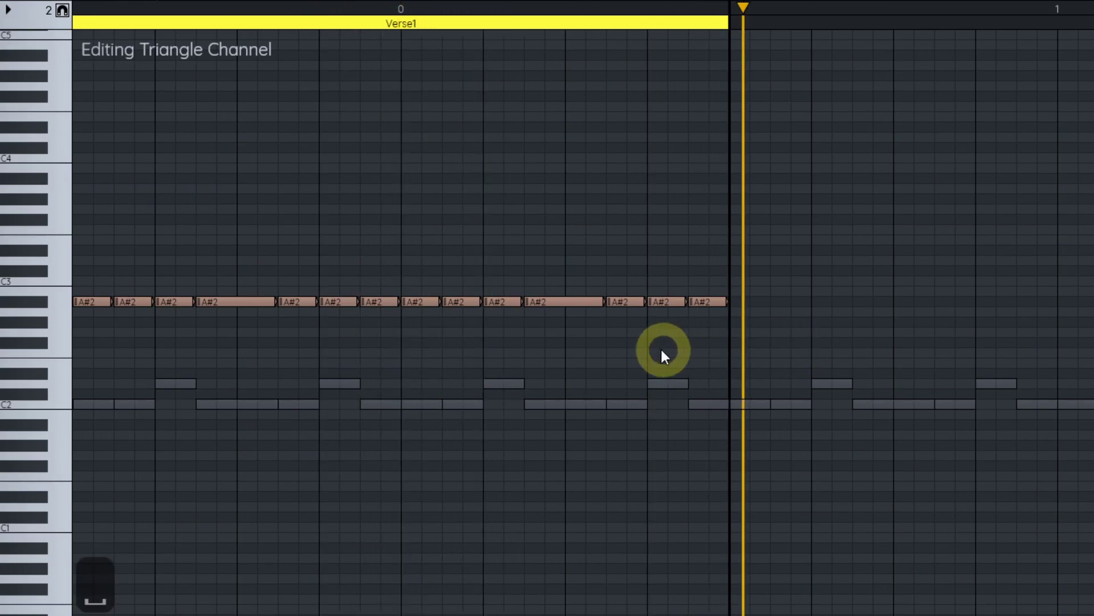
Step: Make each of the five channels active in turn and alternate between Triangle and DPCM to compare their notes
key("ctrl+2")
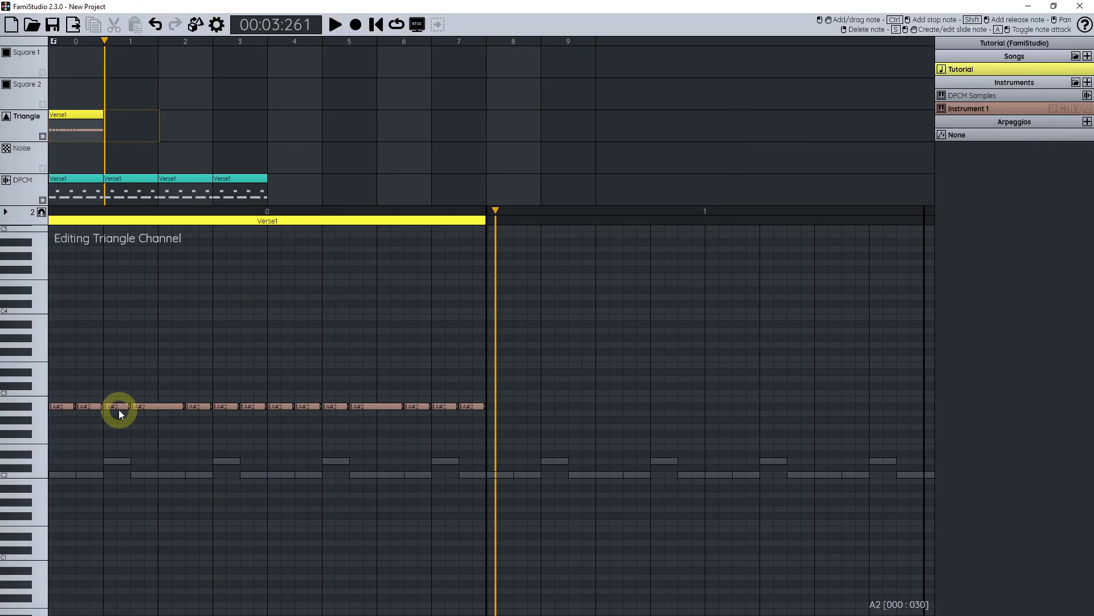
key("1")
key("2")
key("3")
key("4")
key("5")
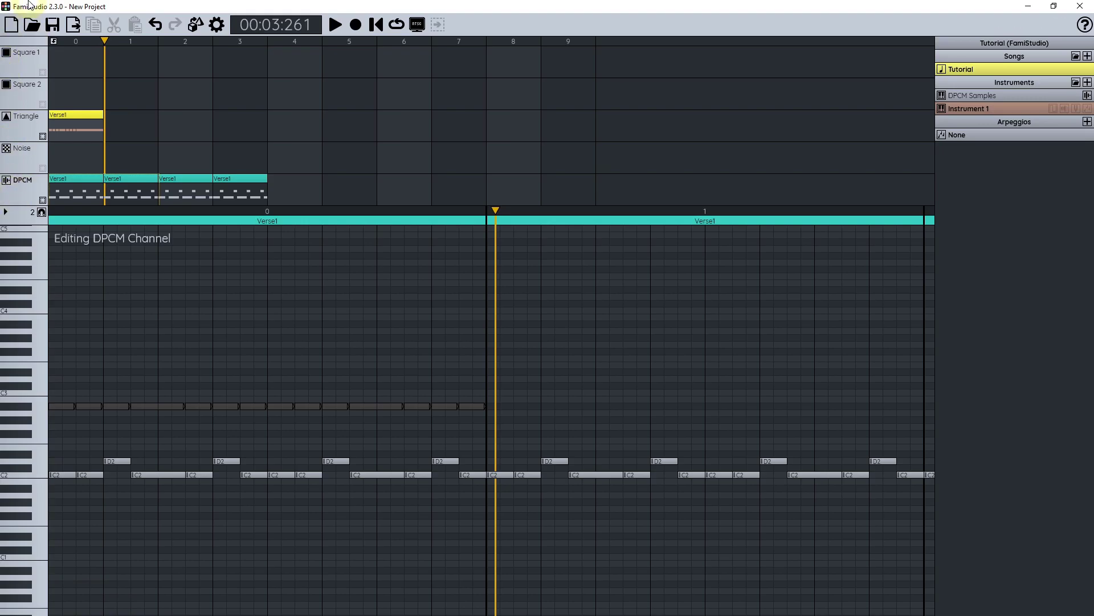
key("3")
key("5")
key("3")
key("5")
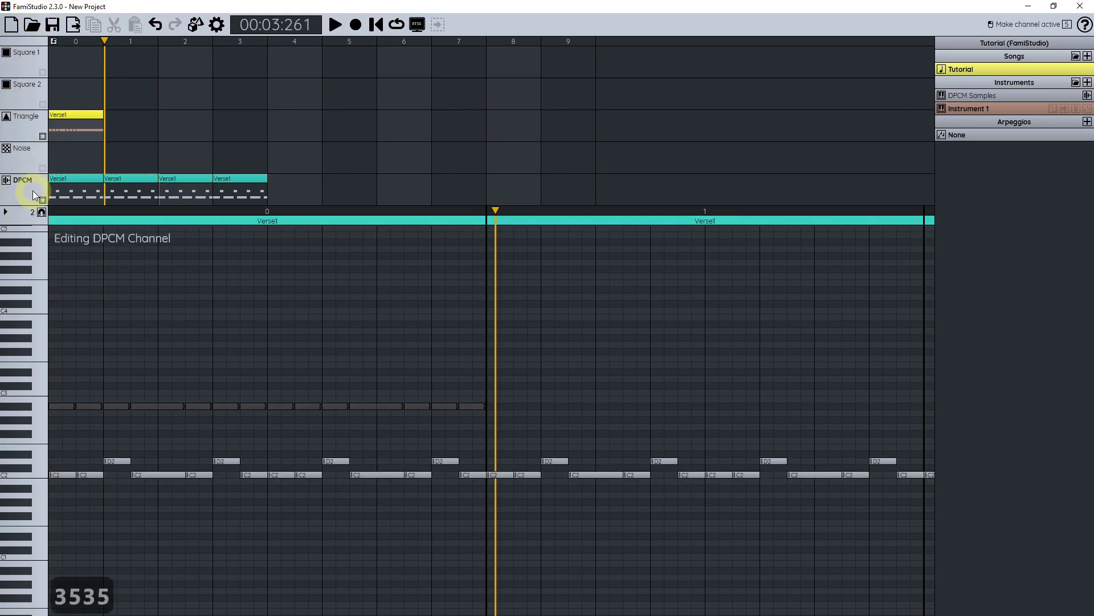
key("3")
key("5")
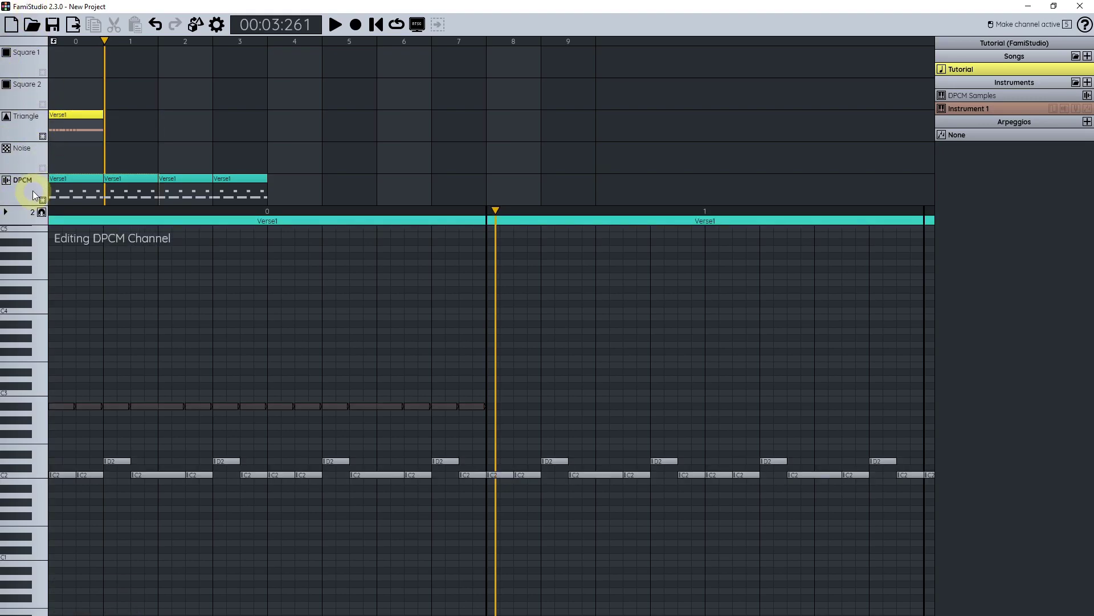
Step: Toggle the background note display for the Triangle and DPCM channels, leaving both turned off
key("ctrl+3")
key("ctrl+3")
key("ctrl+3")
key("ctrl+3")
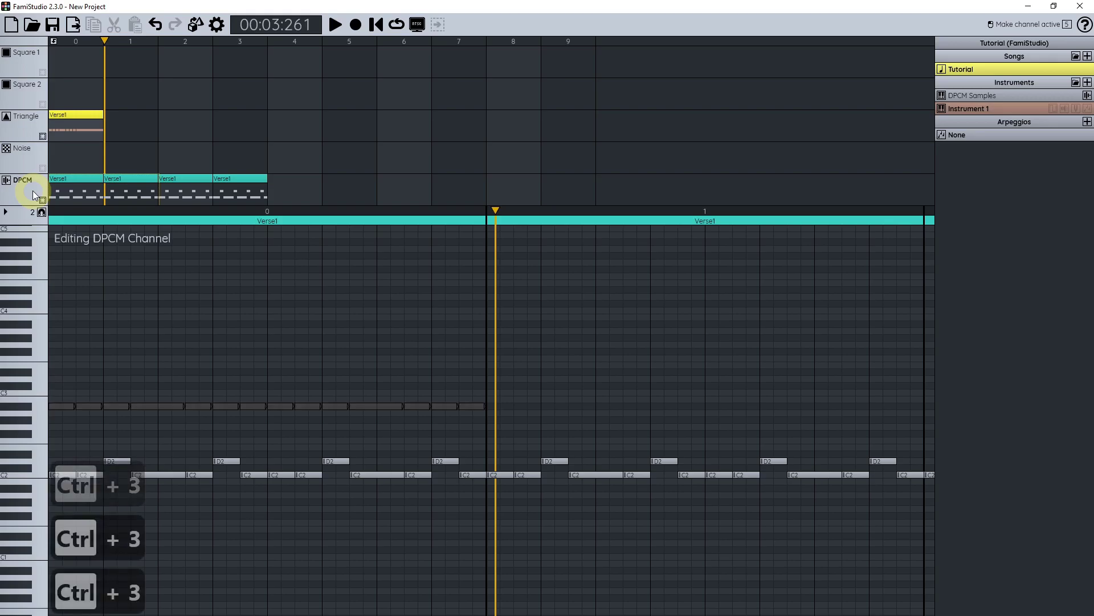
key("ctrl+5")
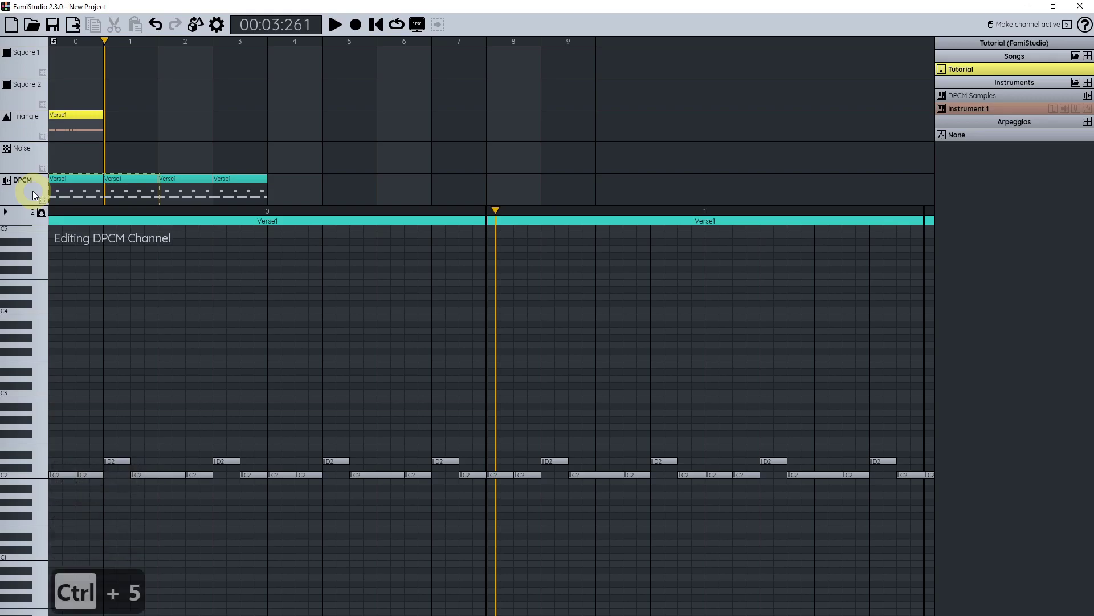
key("ctrl+5")
key("ctrl+5")
key("ctrl+5")
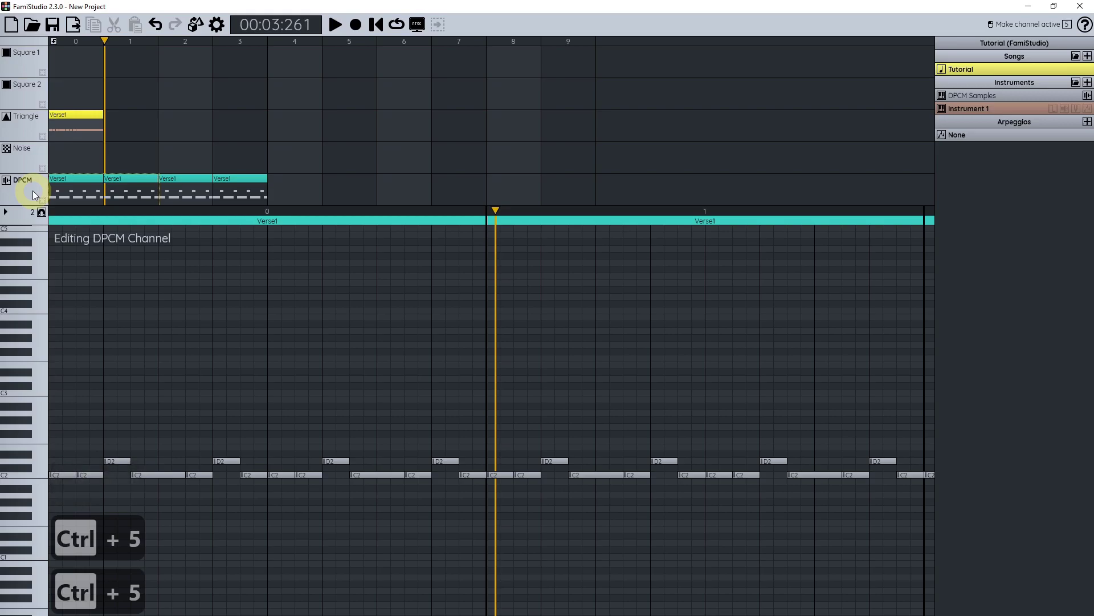
Step: Clone the Triangle channel's Verse1 pattern into slot 1 of the sequencer and name the copy Verse2
left_click(61, 125)
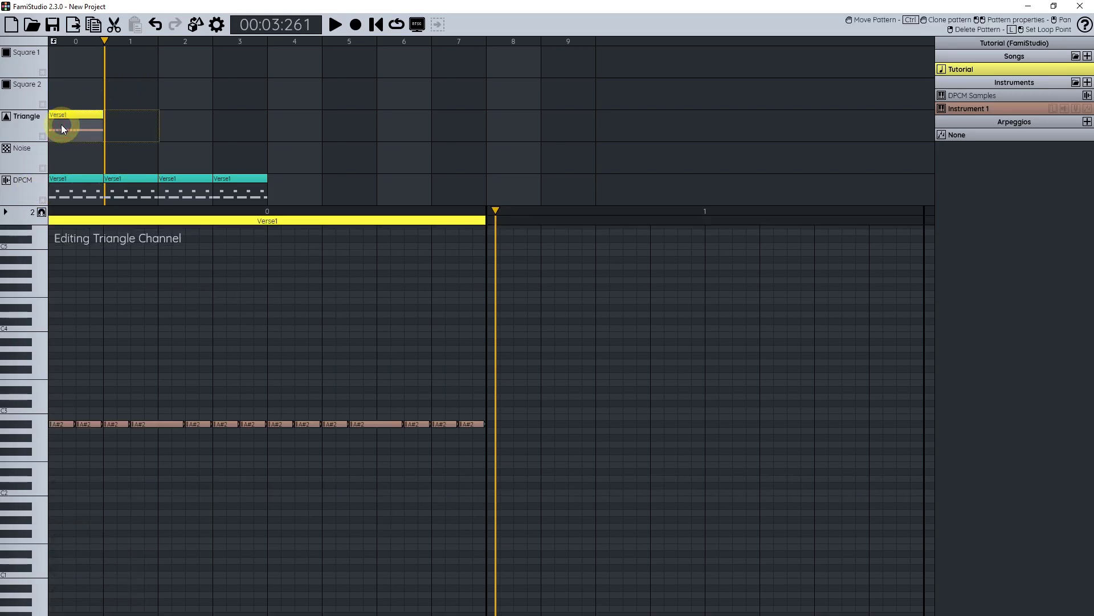
scroll(230, 322, "down", 1)
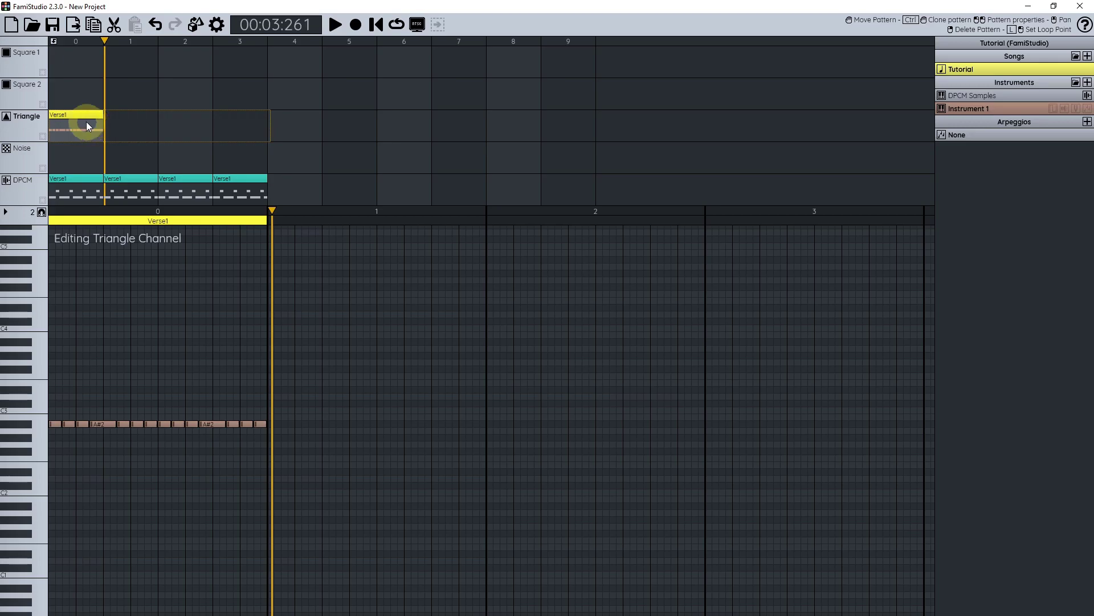
left_click_drag(63, 121, 117, 123)
double_click(146, 112)
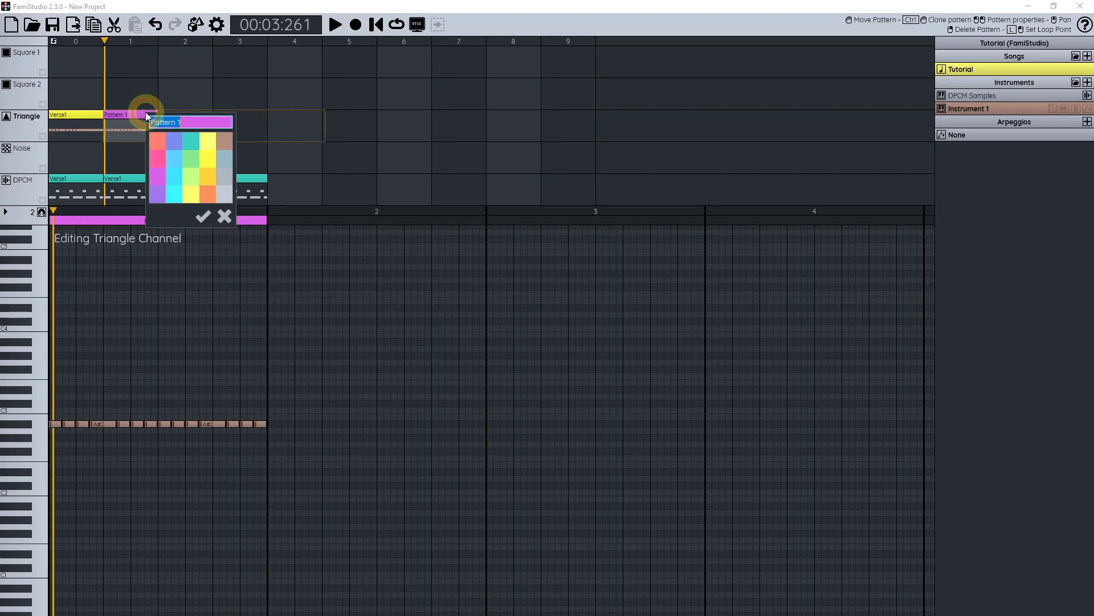
type("Verse2")
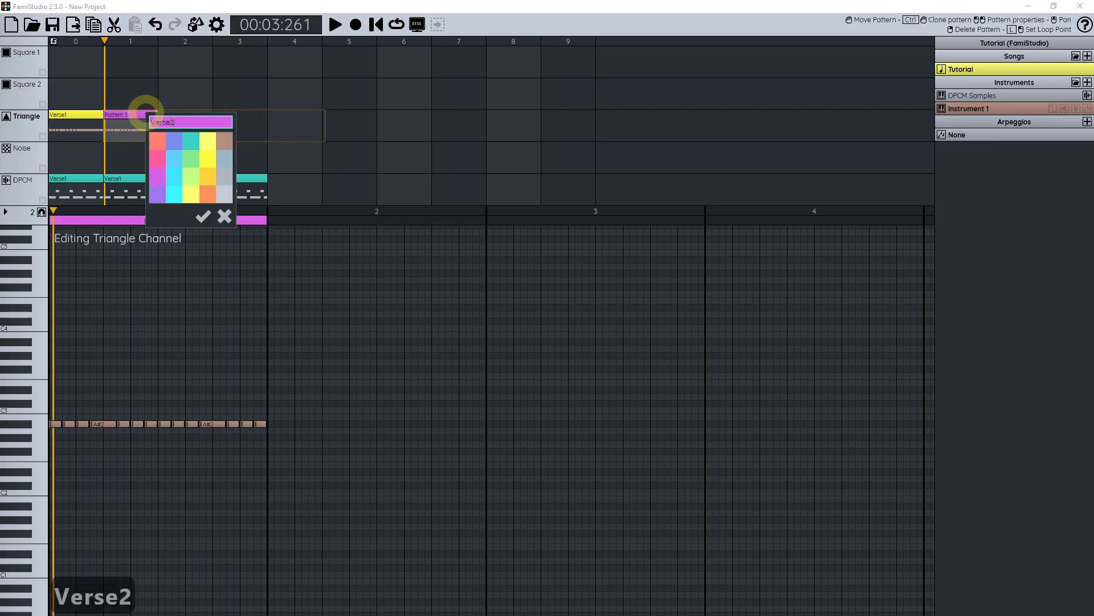
key("Return")
Step: Clone the Triangle pattern into slot 2 and name the copy Verse3
left_click(185, 117)
double_click(185, 116)
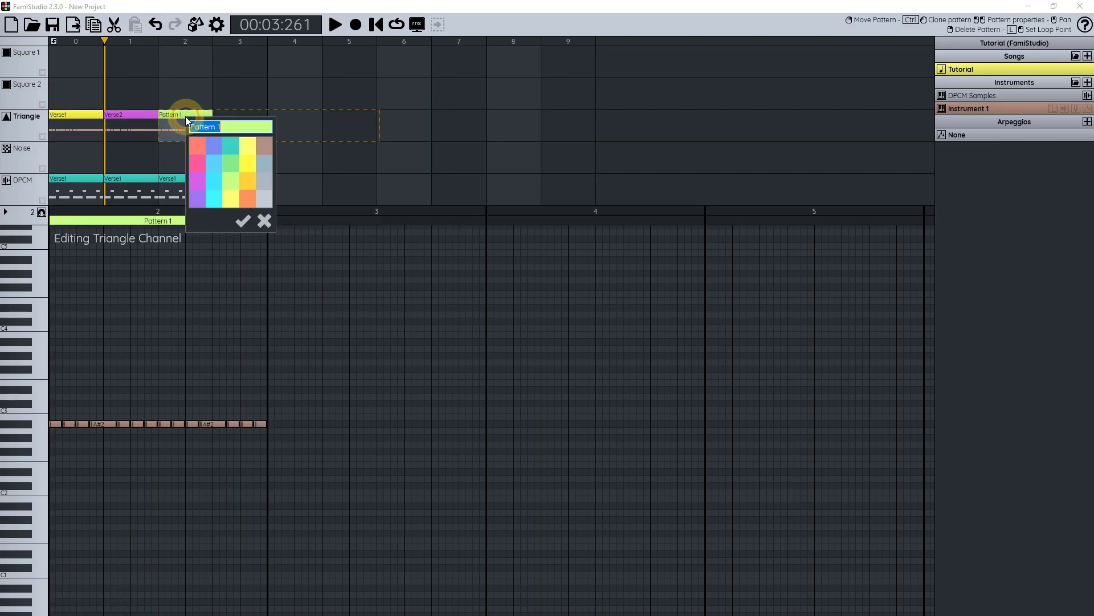
type("Verse3")
key("Return")
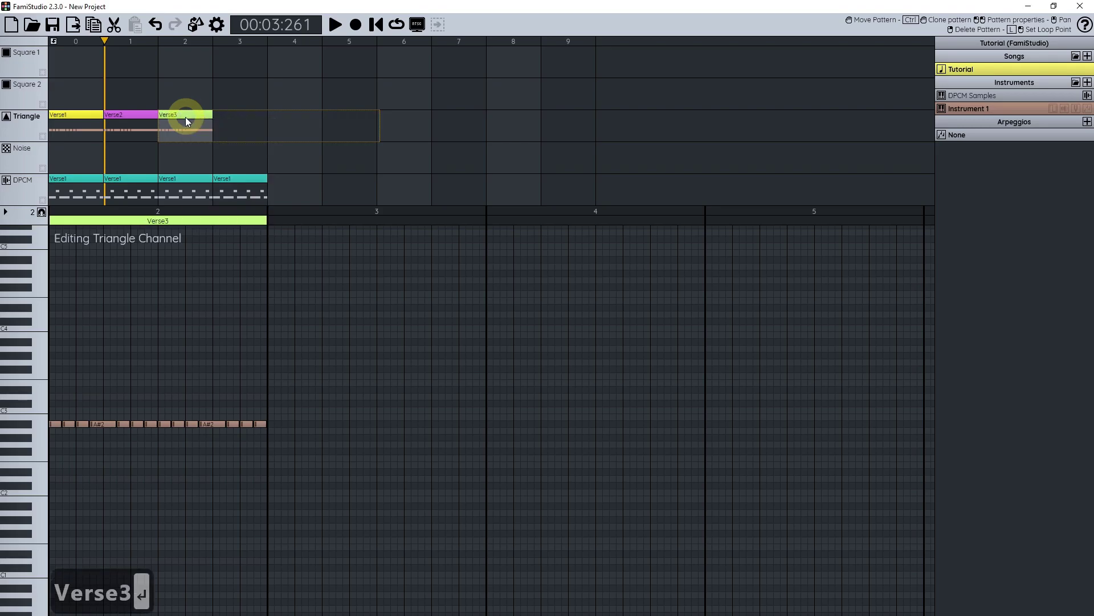
Step: Clone the Triangle pattern into slot 3 and name the copy Verse4
left_click(244, 114)
double_click(250, 115)
type("Vers")
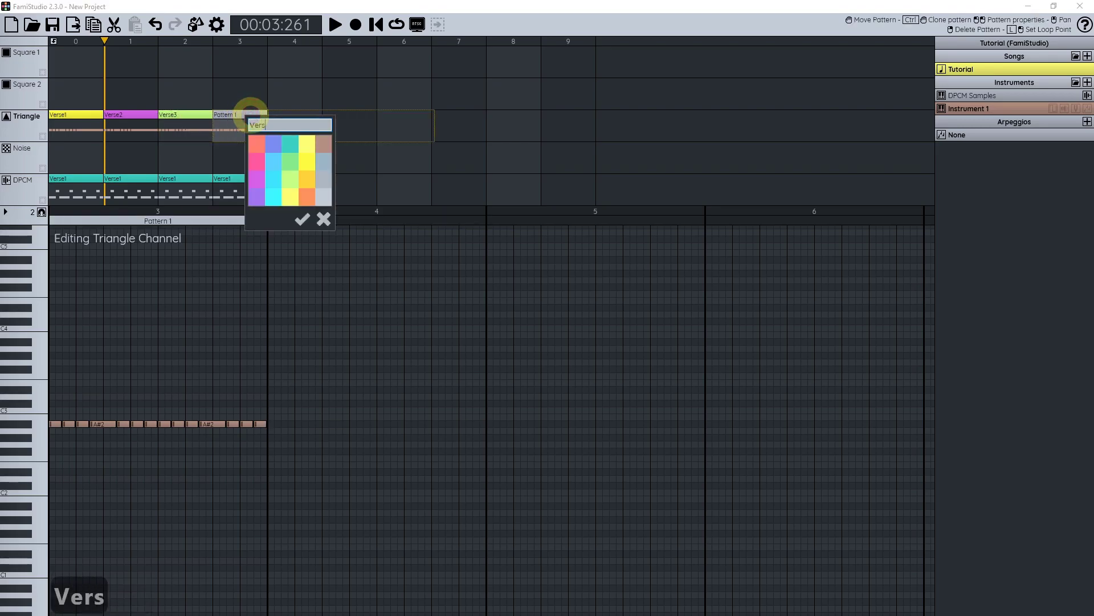
type("e4")
key("Return")
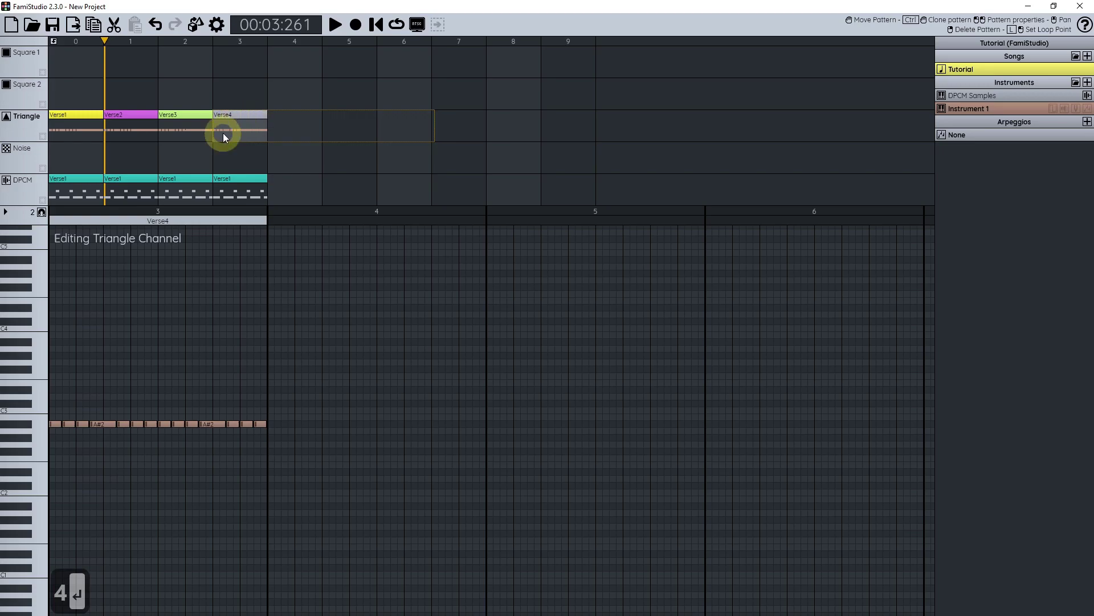
Step: Select all notes of the Triangle's Verse2 pattern and move them down to G#2
left_click_drag(235, 121, 80, 123)
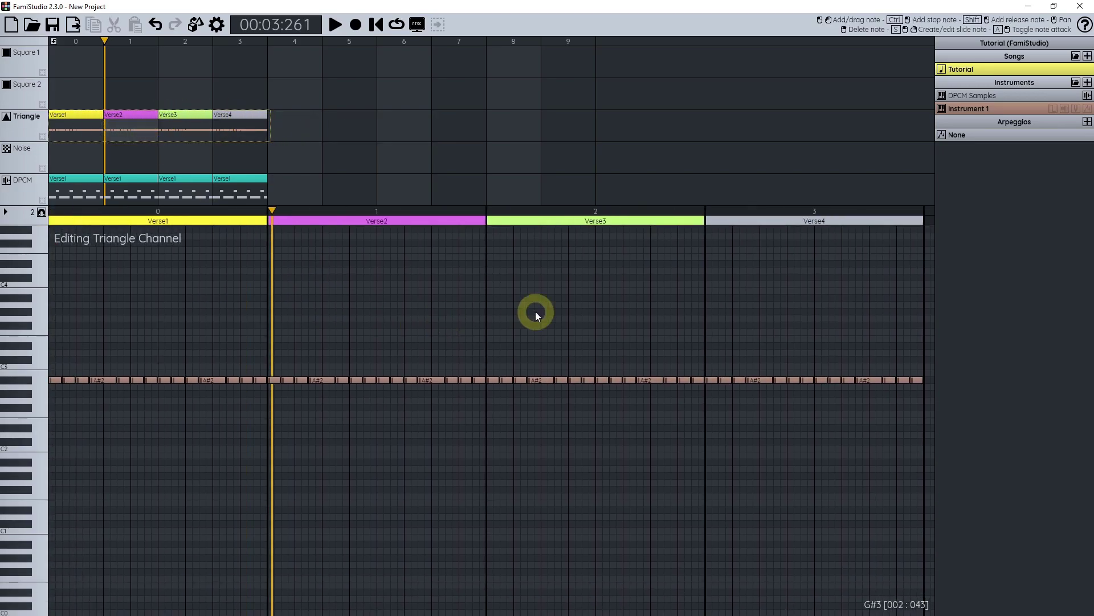
scroll(456, 330, "up", 2)
scroll(284, 303, "right", 3)
scroll(152, 309, "down", 1)
key("ctrl+3")
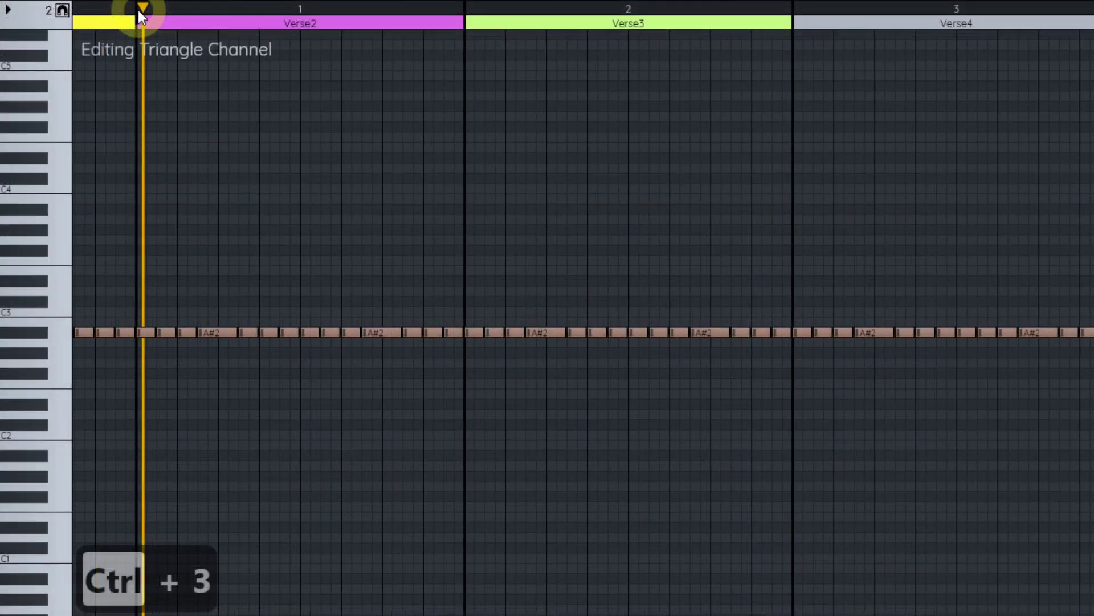
left_click_drag(146, 9, 430, 8)
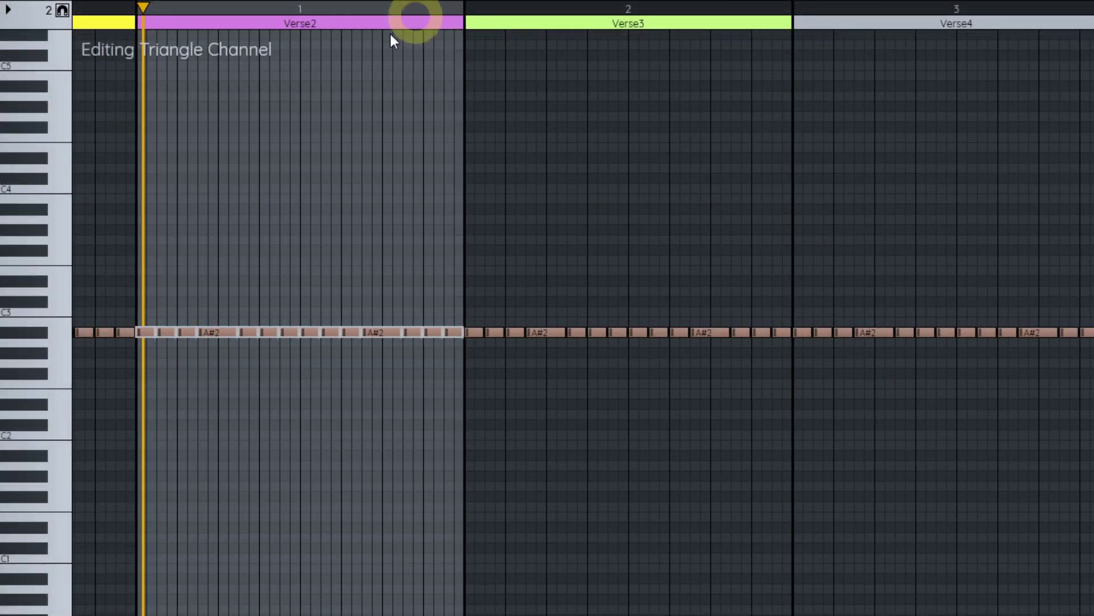
scroll(181, 151, "down", 2)
scroll(158, 254, "up", 1)
scroll(319, 224, "right", 1)
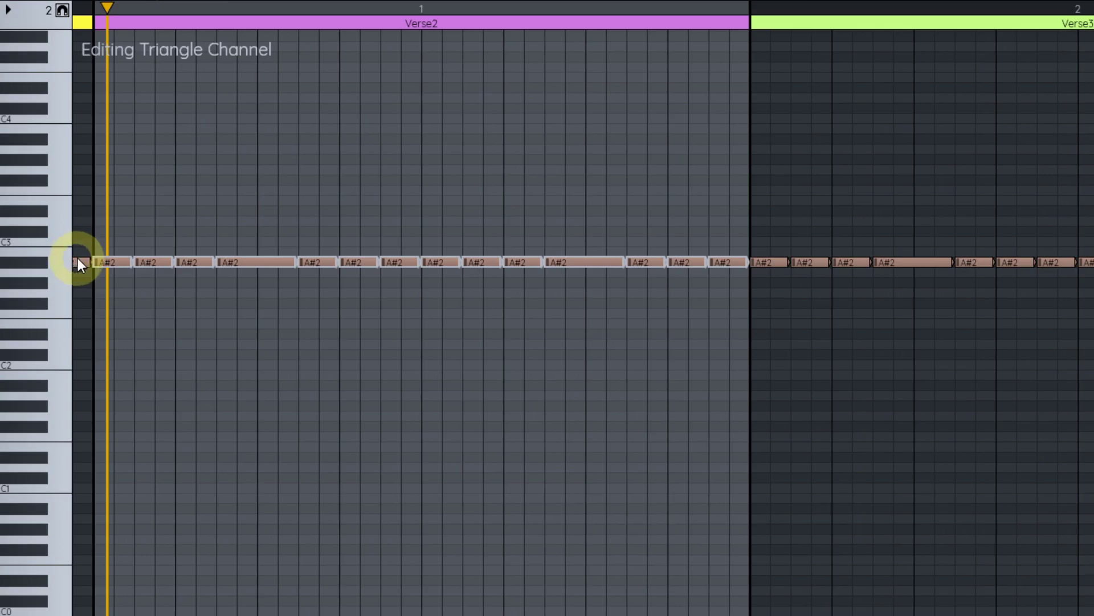
left_click_drag(105, 258, 107, 284)
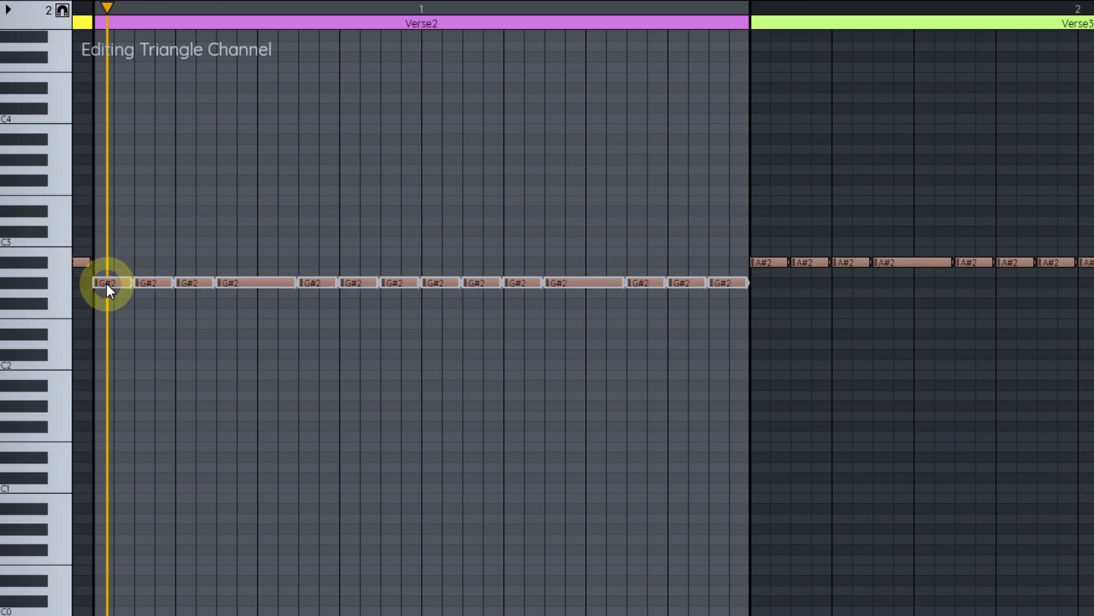
Step: Select all notes of the Triangle's Verse3 pattern and raise them three semitones to C#3
left_click_drag(704, 160, 34, 165)
left_click_drag(80, 14, 729, 7)
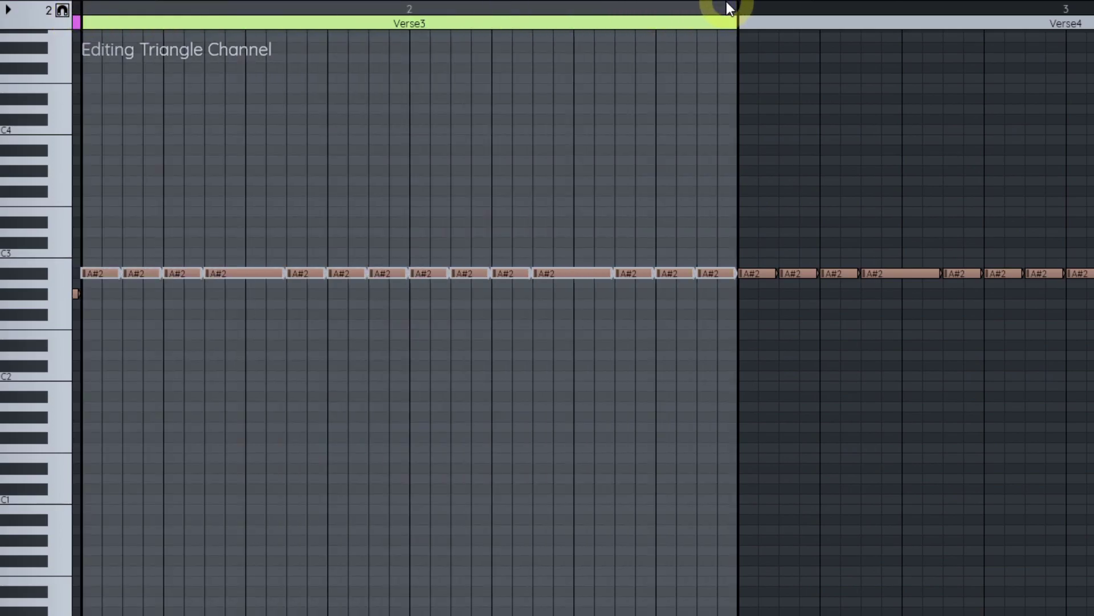
scroll(211, 241, "up", 1)
left_click_drag(211, 220, 336, 221)
key("Up")
key("Up")
key("Up")
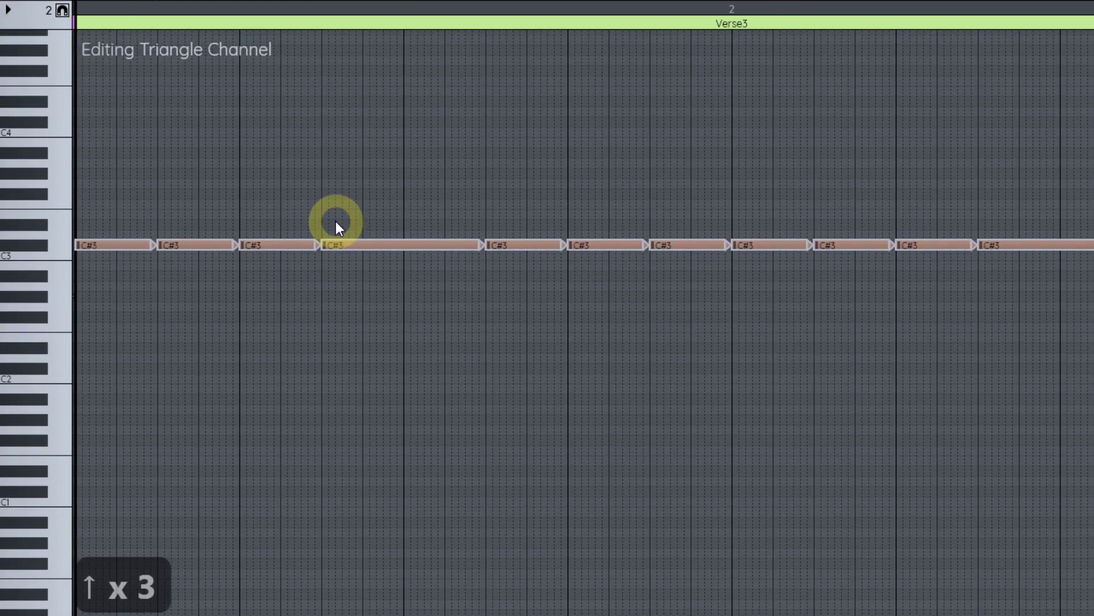
Step: Lower the selected Verse3 notes seven semitones to F#2
key("Down")
key("Down")
key("Down")
key("Down")
key("Down")
key("Down")
key("Down")
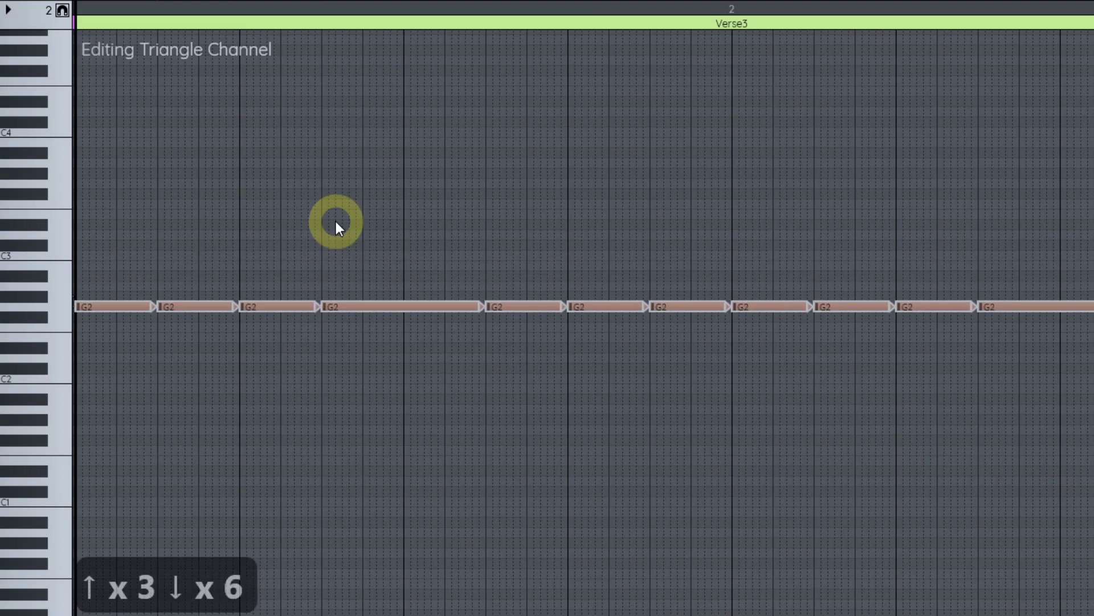
Step: Try transposing the selected Verse3 notes by whole octaves up and down, and return them to F#2
key("ctrl+Up")
key("ctrl+Down")
key("ctrl+Down")
key("ctrl+Up")
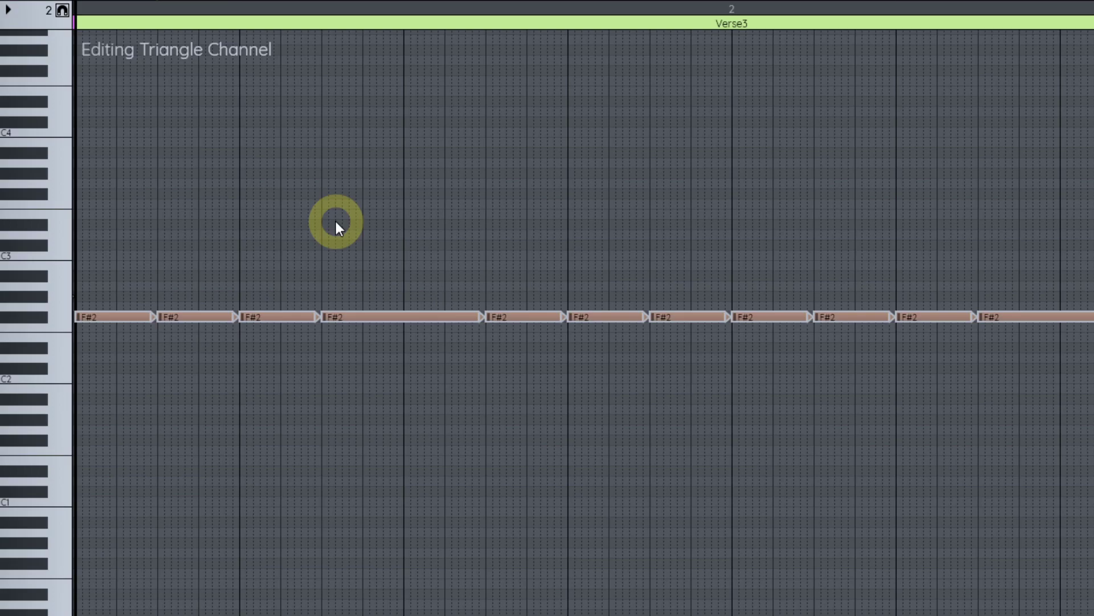
Step: Try shifting the selected Verse3 notes later in time by fine and coarse increments, and shift them back by coarse increments
key("Right")
key("Right")
key("Right")
key("Right")
key("Right")
key("Right")
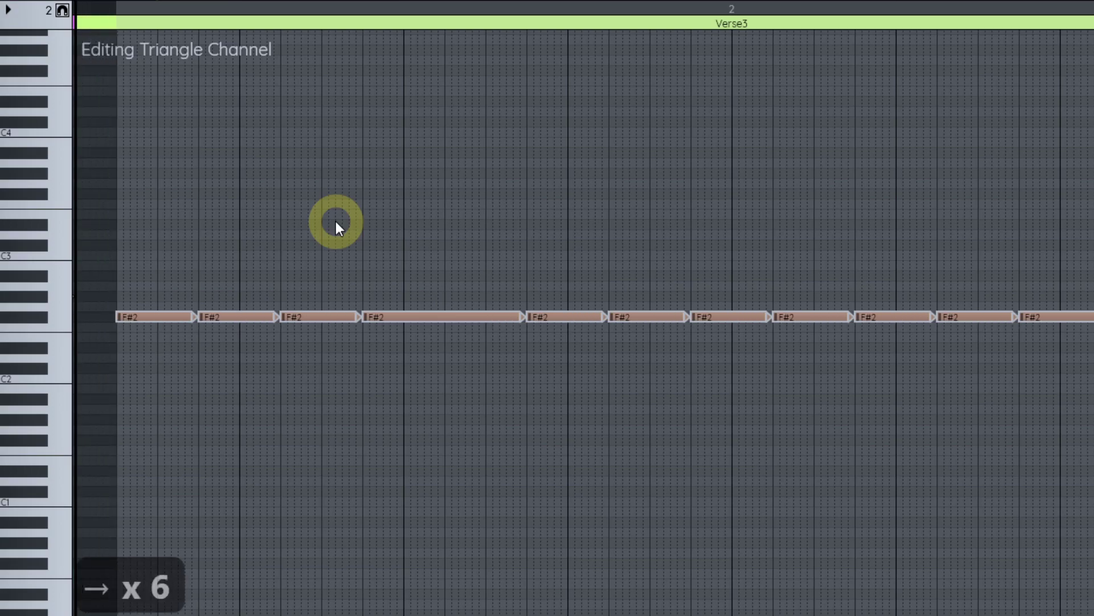
key("ctrl+Right")
key("ctrl+Right")
key("ctrl+Left")
key("ctrl+Left")
Step: Undo the time shifts applied to the selected Verse3 notes
key("ctrl+z")
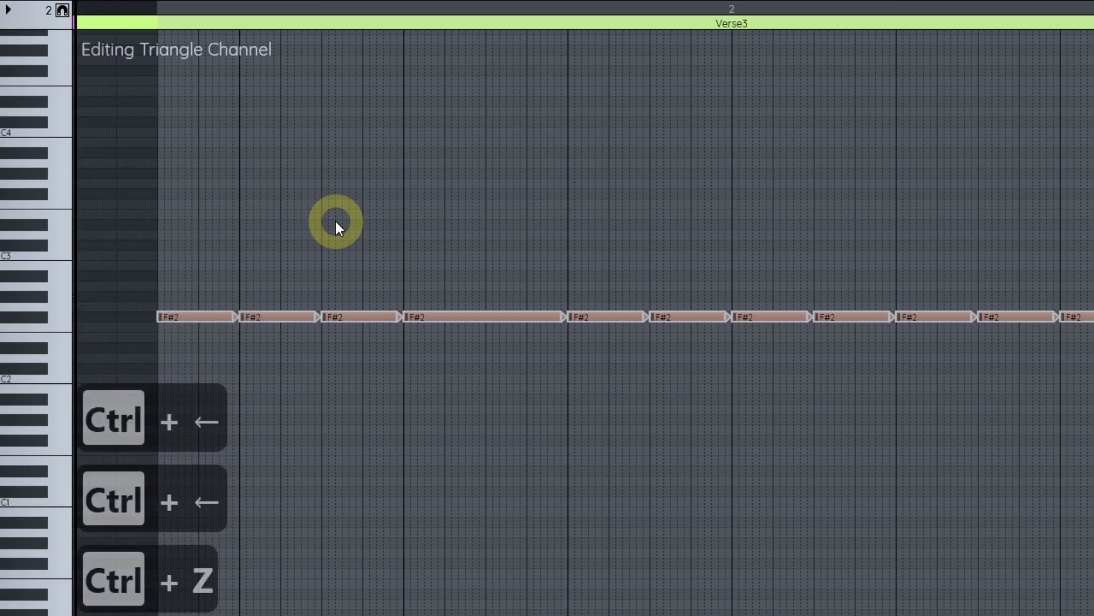
key("ctrl+z")
key("ctrl+z")
key("ctrl+z")
key("ctrl+z")
key("ctrl+z")
key("ctrl+z")
key("ctrl+z")
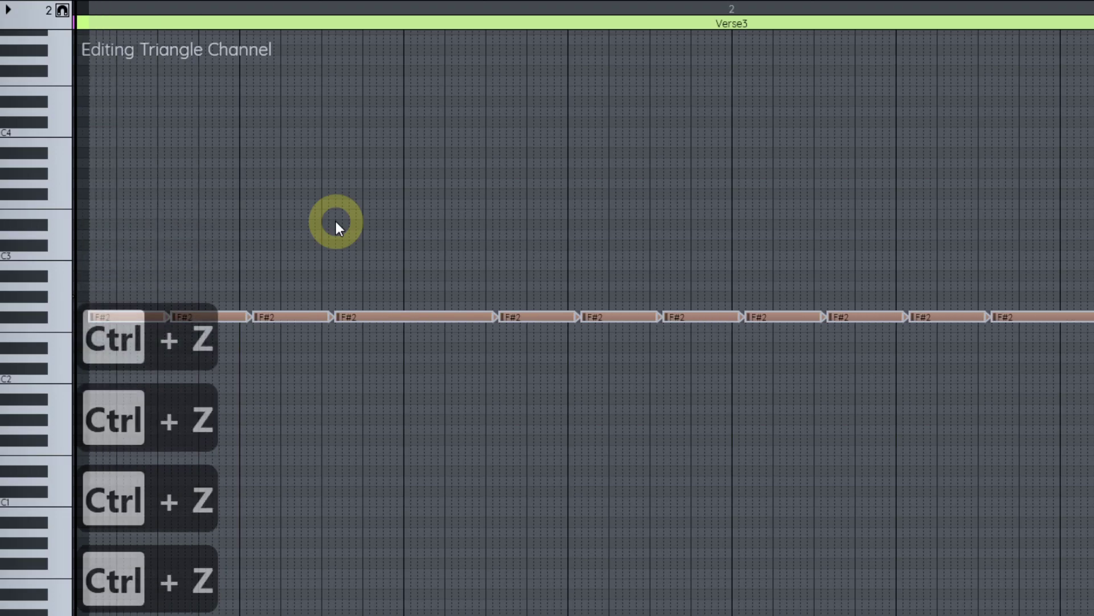
Step: Select all notes of the Triangle's Verse4 pattern and move them down to F2
left_click_drag(101, 269, 27, 276)
scroll(152, 255, "down", 1)
scroll(234, 276, "down", 1)
left_click_drag(313, 277, 46, 258)
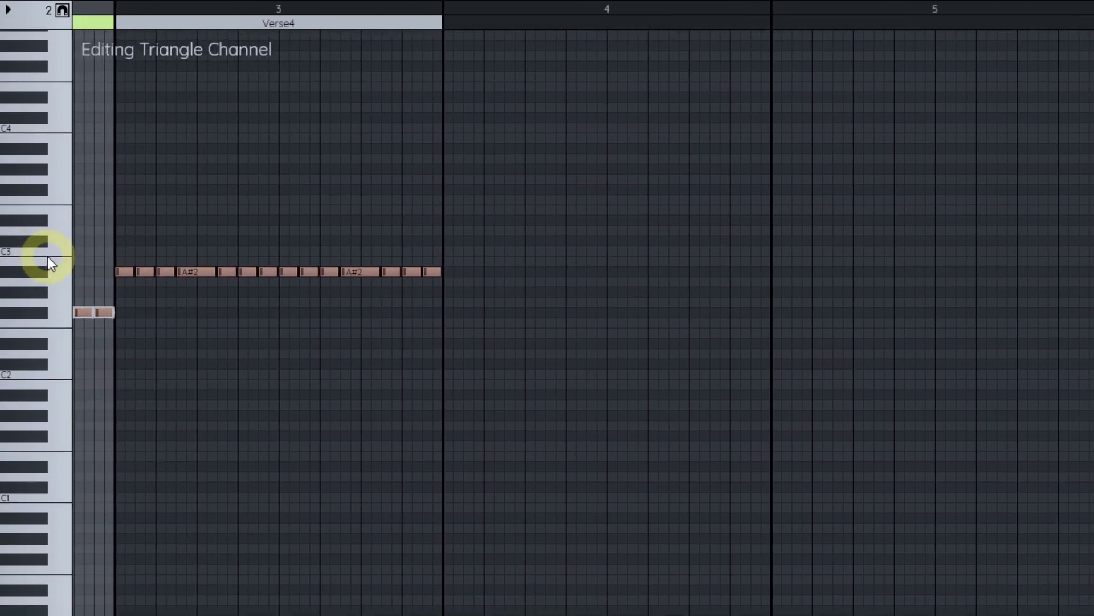
left_click_drag(128, 11, 440, 5)
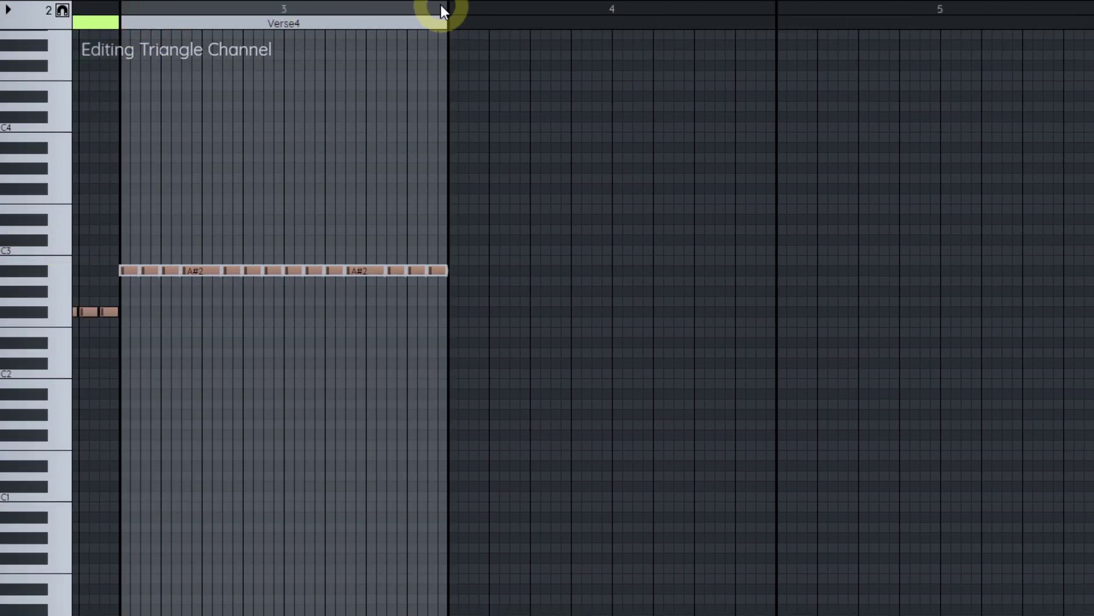
left_click_drag(131, 302, 131, 321)
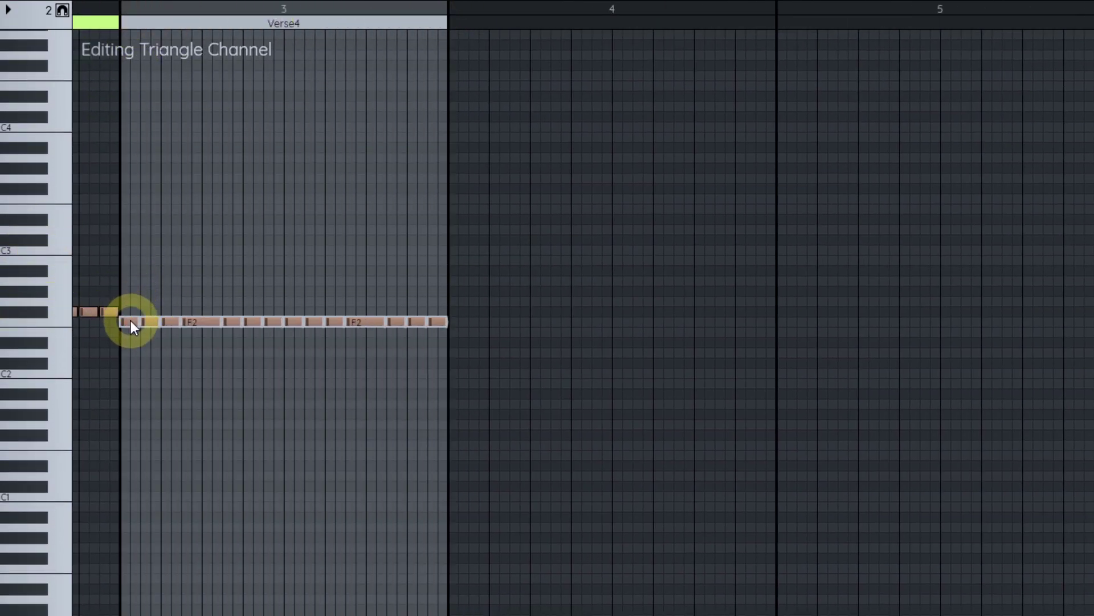
Step: Clear the note selection and play the song from the beginning through Verse4 to hear the drums with the bass line
left_click_drag(135, 279, 334, 278)
key("shift+space")
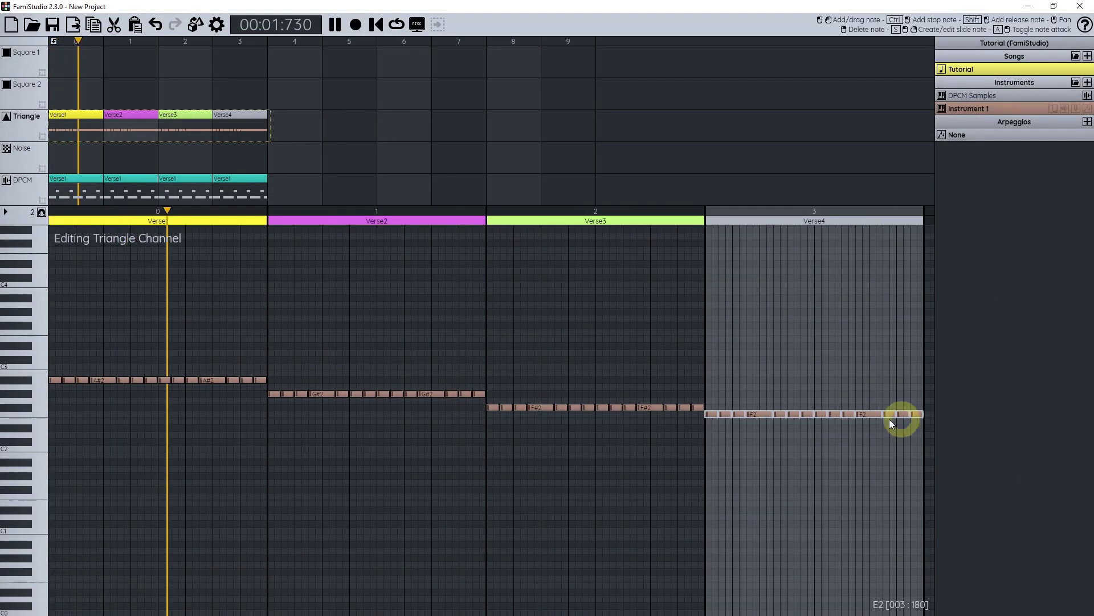
key("Escape")
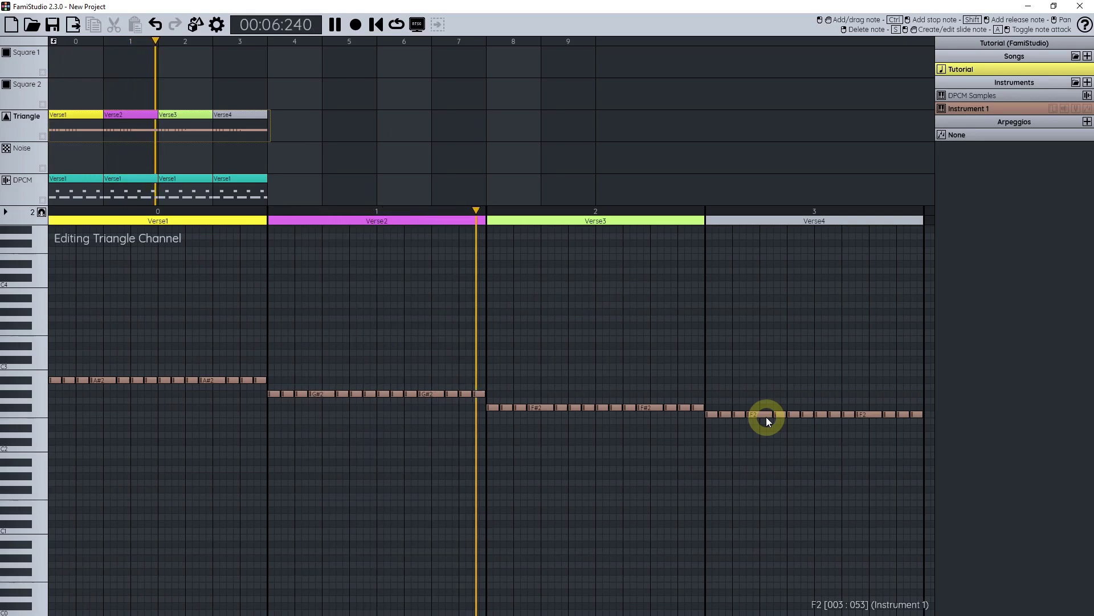
scroll(807, 464, "up", 1)
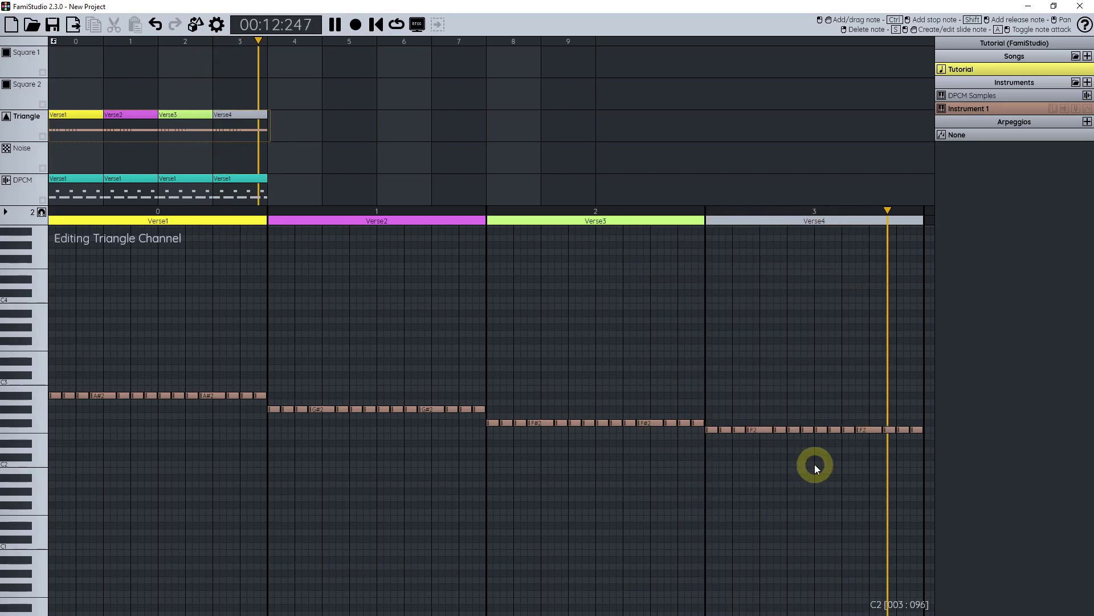
key("space")
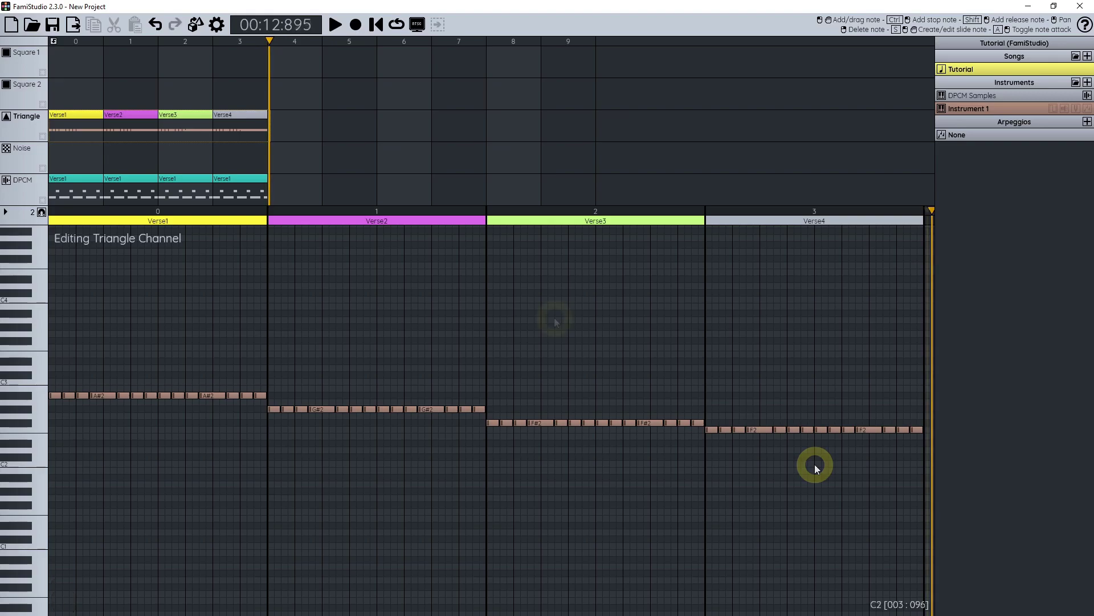
key("ctrl+z")
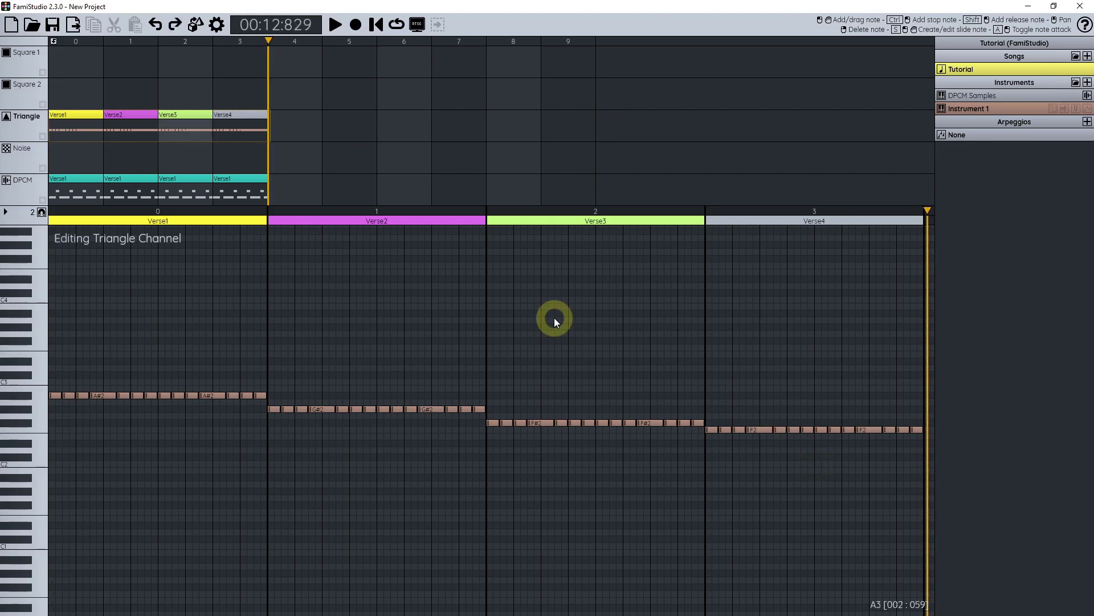
Step: Add a pattern at the start of the Square 1 channel and rename it Verse1
left_click(20, 71)
left_click(83, 63)
double_click(83, 63)
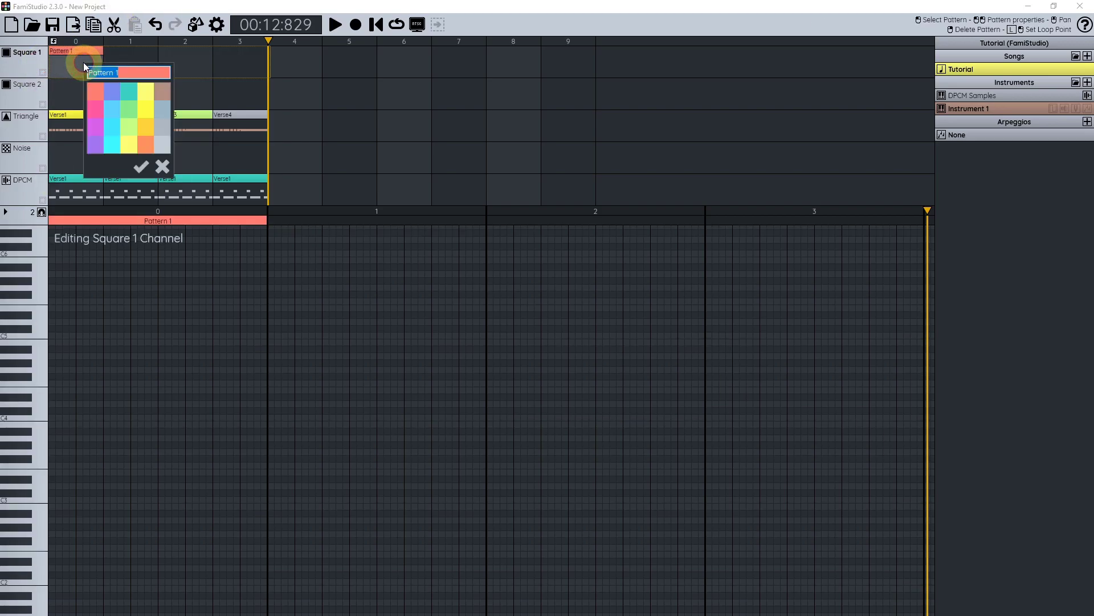
type("Verse2")
key("BackSpace")
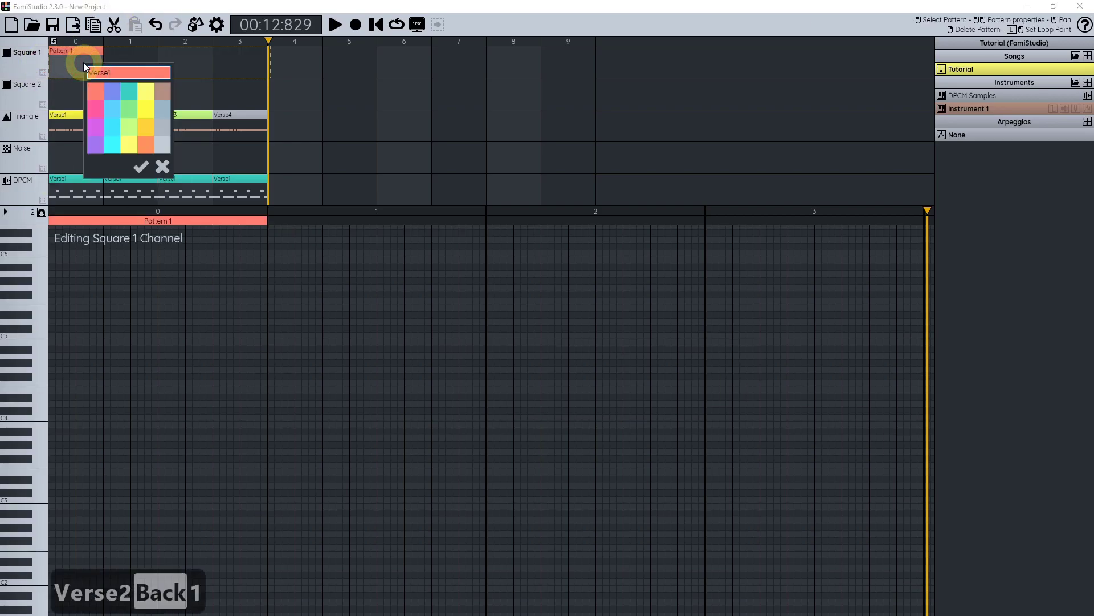
type("1")
key("Return")
Step: Change the colour of Instrument 1 to red
double_click(988, 109)
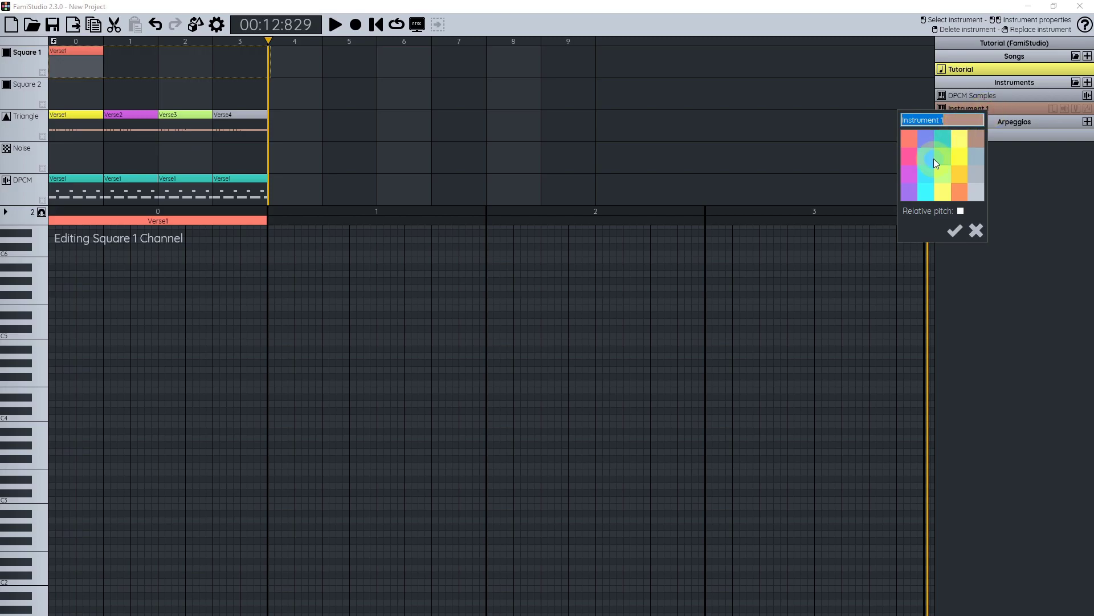
double_click(910, 138)
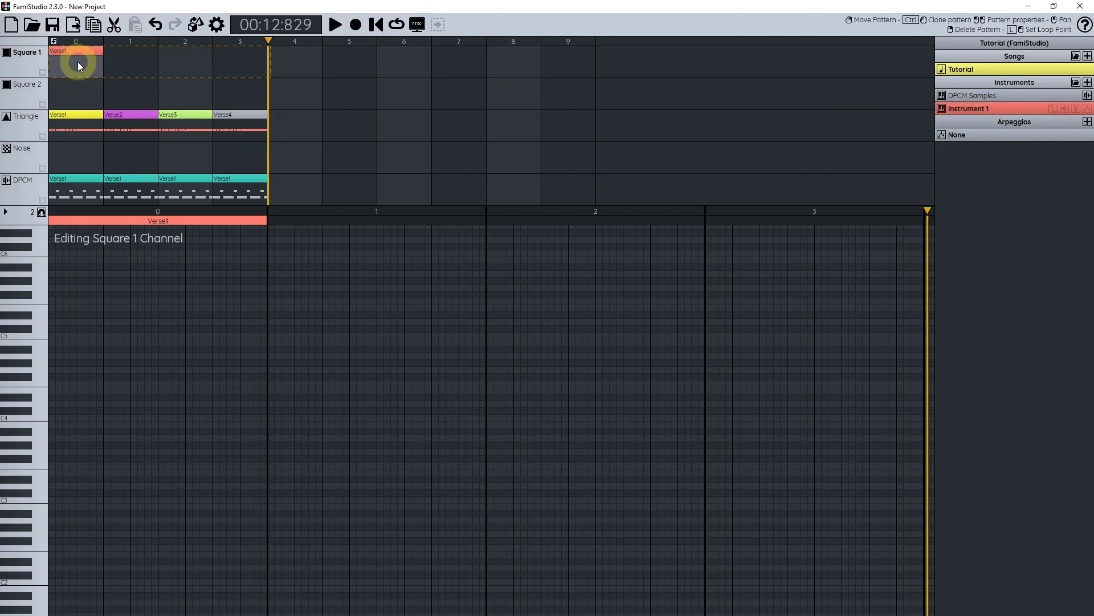
scroll(248, 347, "down", 1)
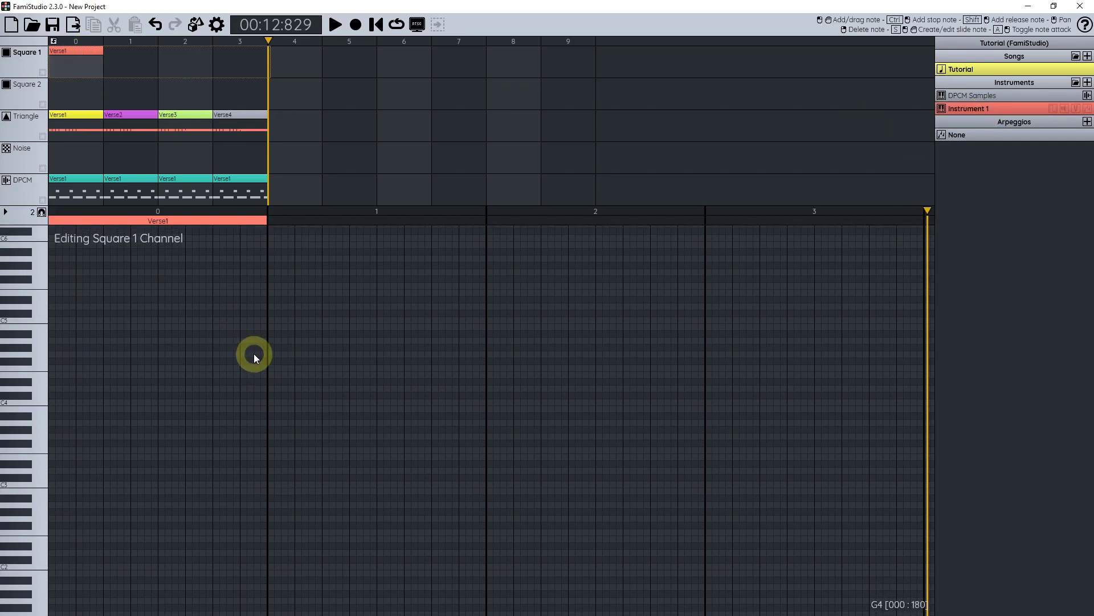
scroll(105, 347, "up", 1)
scroll(104, 348, "up", 1)
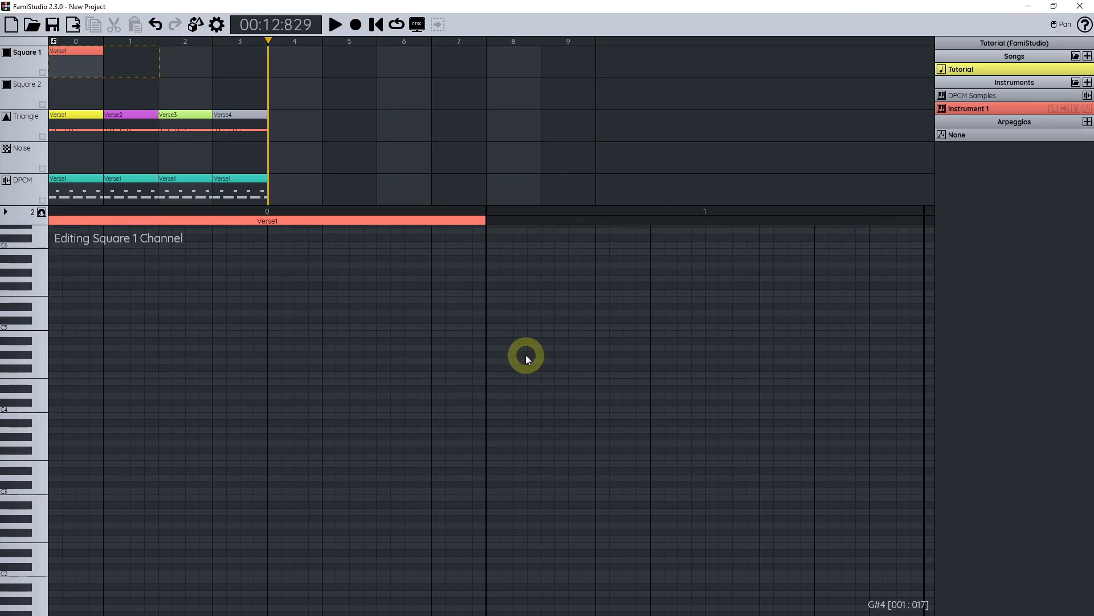
Step: Return the playhead to the start of the song and enable recording mode for the Square 1 channel
left_click(376, 24)
scroll(290, 421, "down", 1)
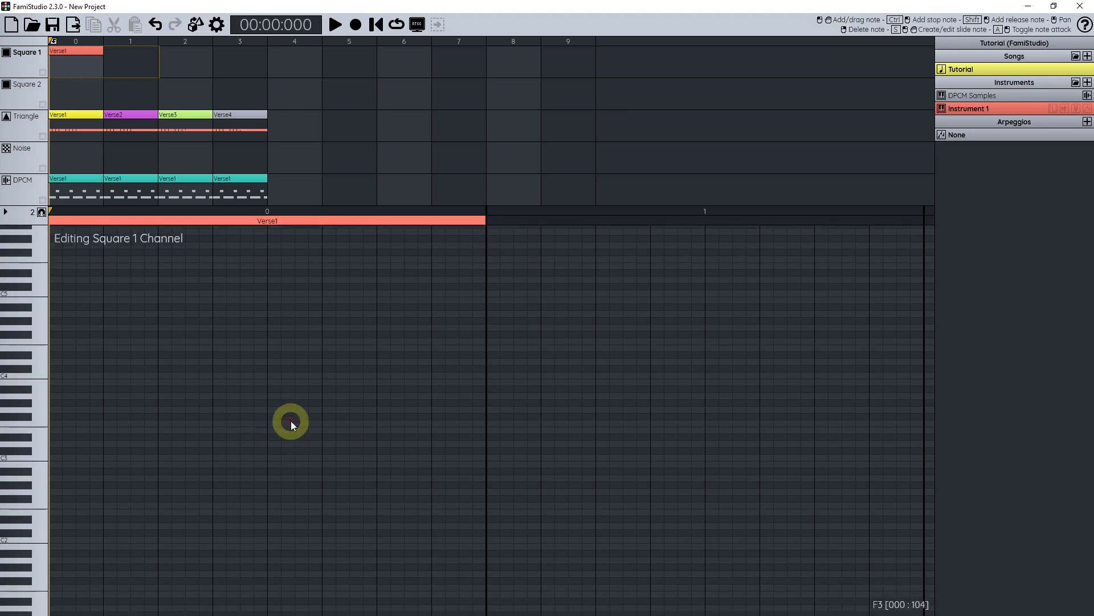
scroll(290, 421, "down", 1)
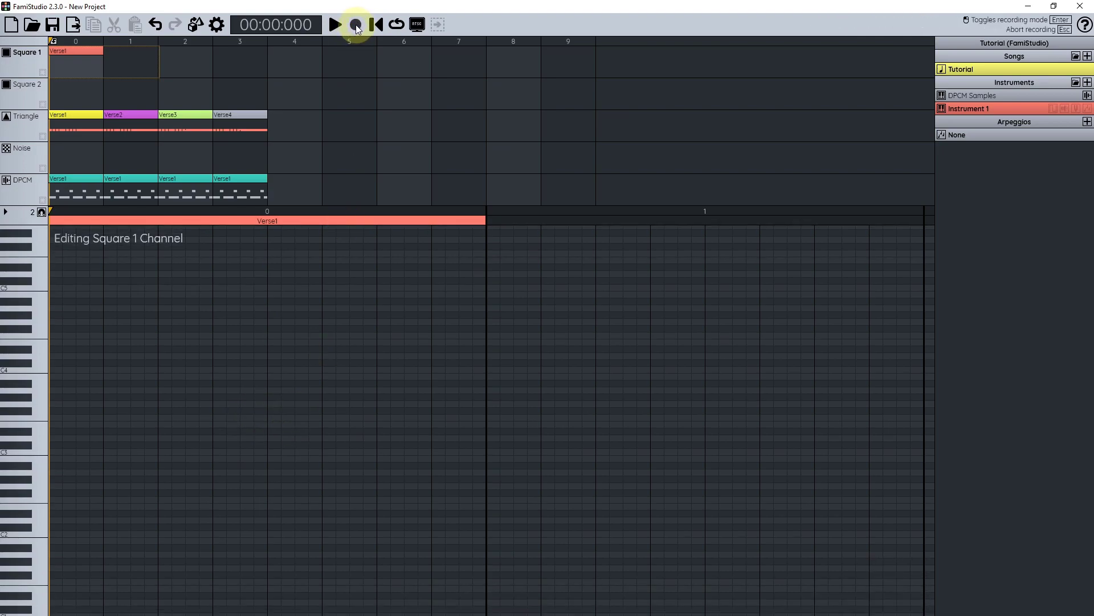
left_click(356, 24)
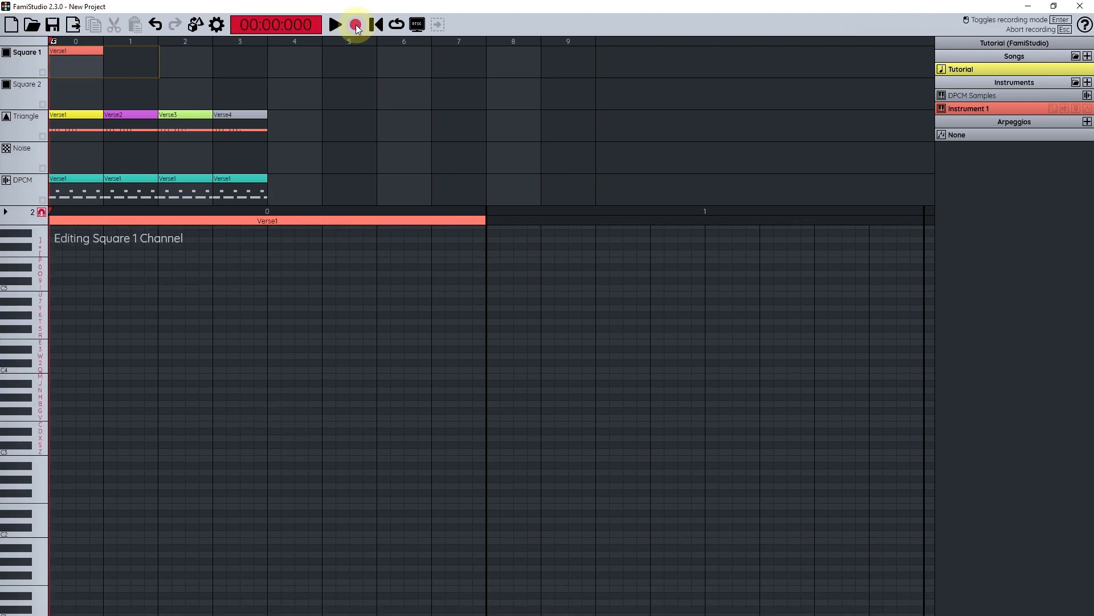
scroll(268, 422, "up", 2)
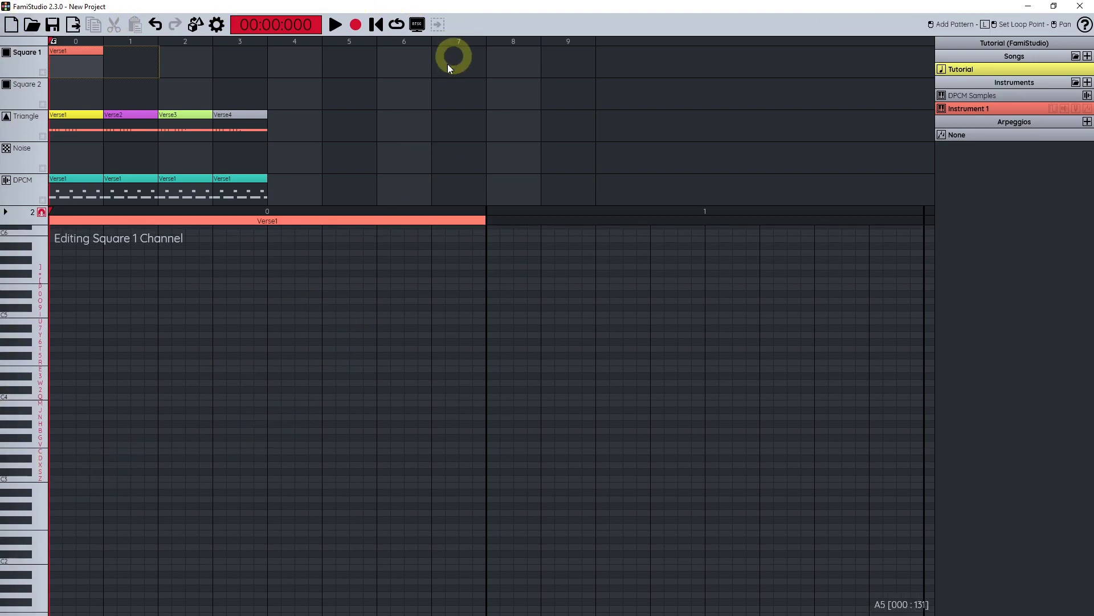
scroll(143, 425, "up", 1)
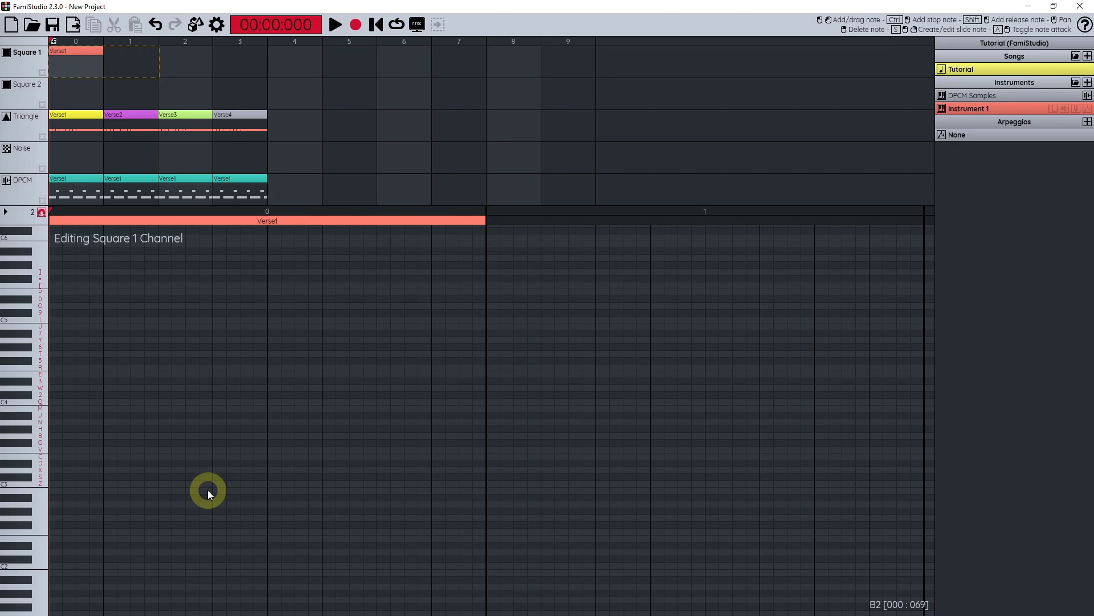
scroll(207, 490, "up", 1)
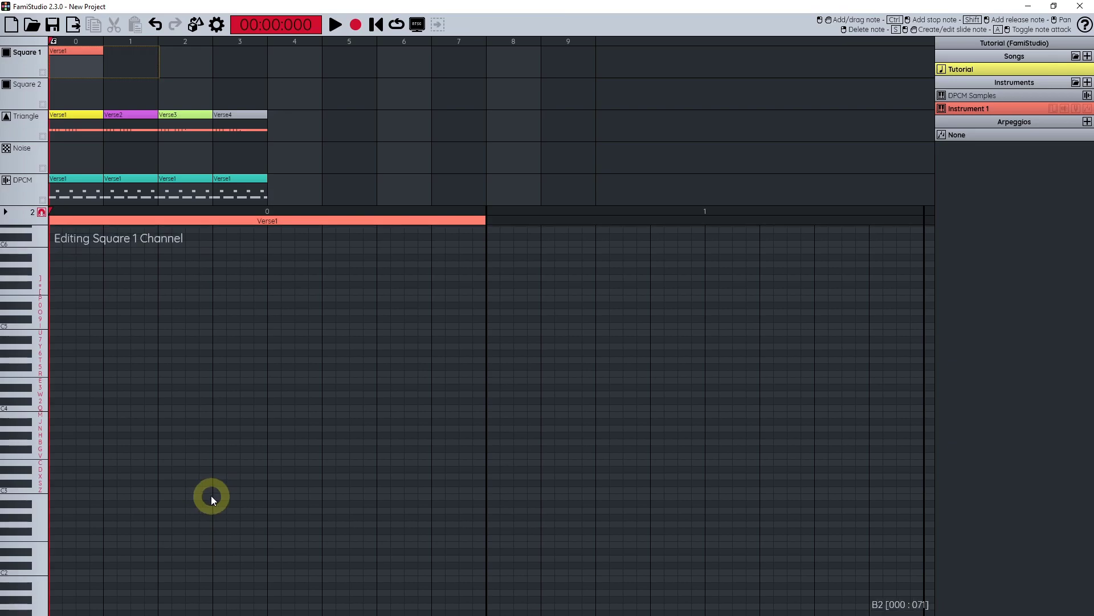
Step: Try shifting the recording key range down and up by octaves, and return it to its original octaves
key("Page_Down")
key("Page_Down")
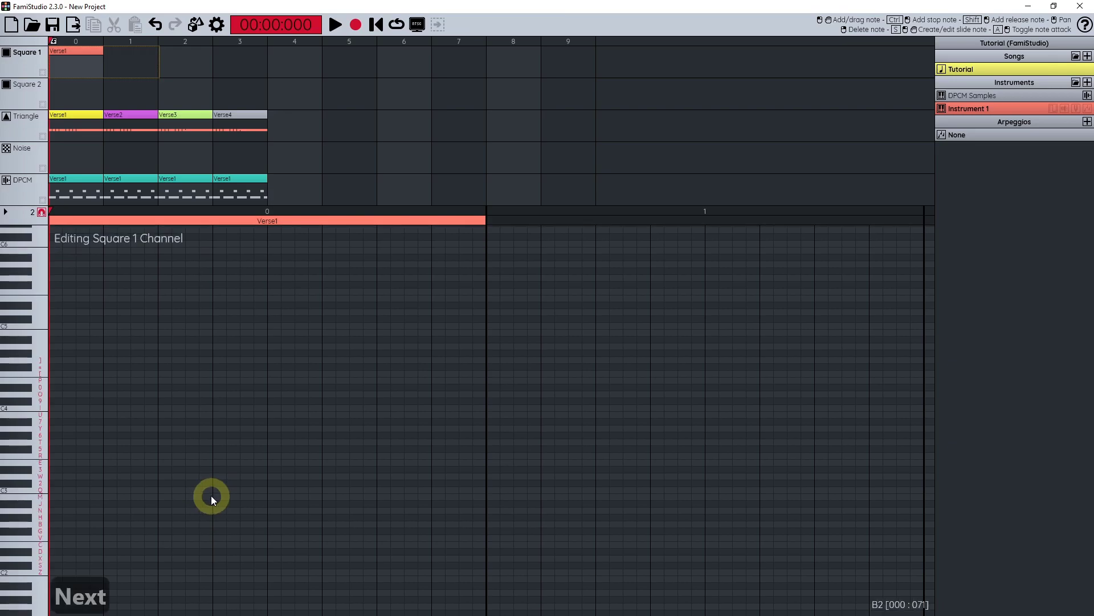
key("Page_Up")
key("Page_Up")
key("Page_Up")
key("Page_Up")
key("Page_Down")
key("Page_Down")
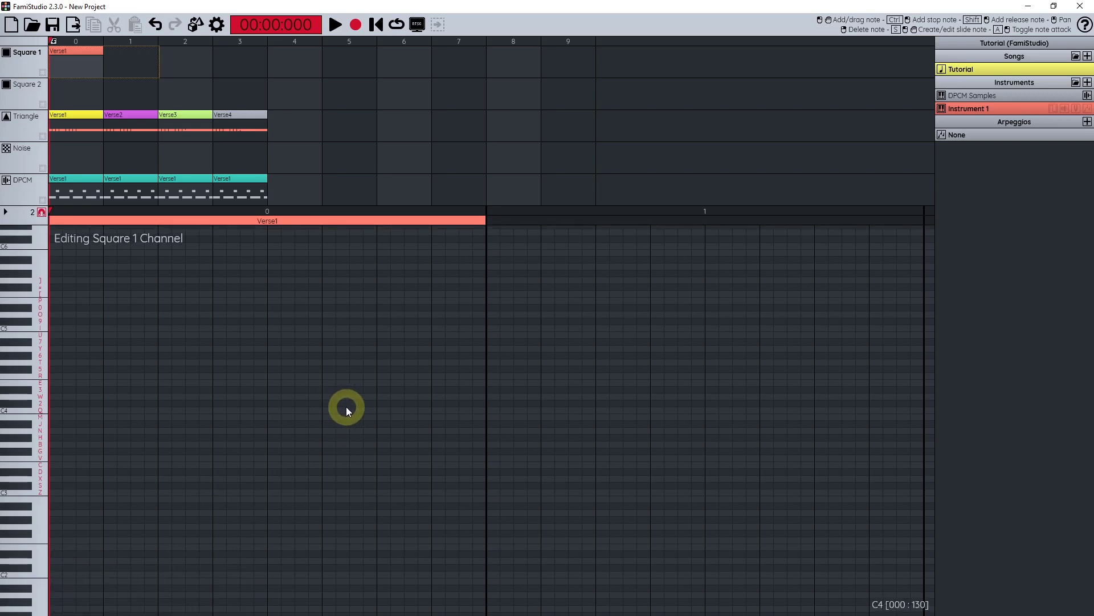
scroll(287, 410, "up", 1)
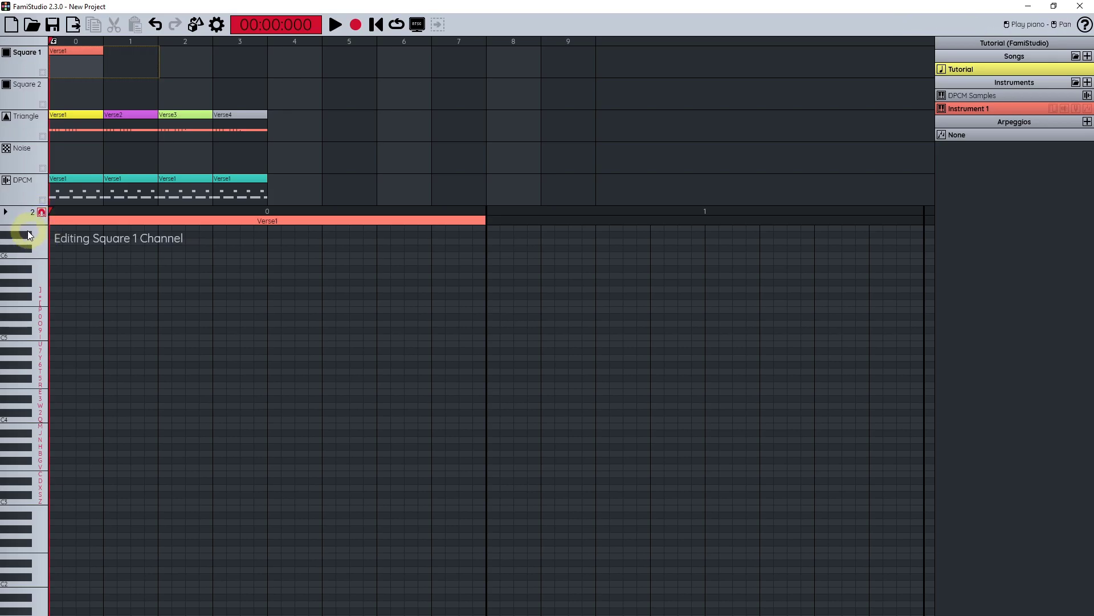
left_click_drag(97, 357, 102, 360)
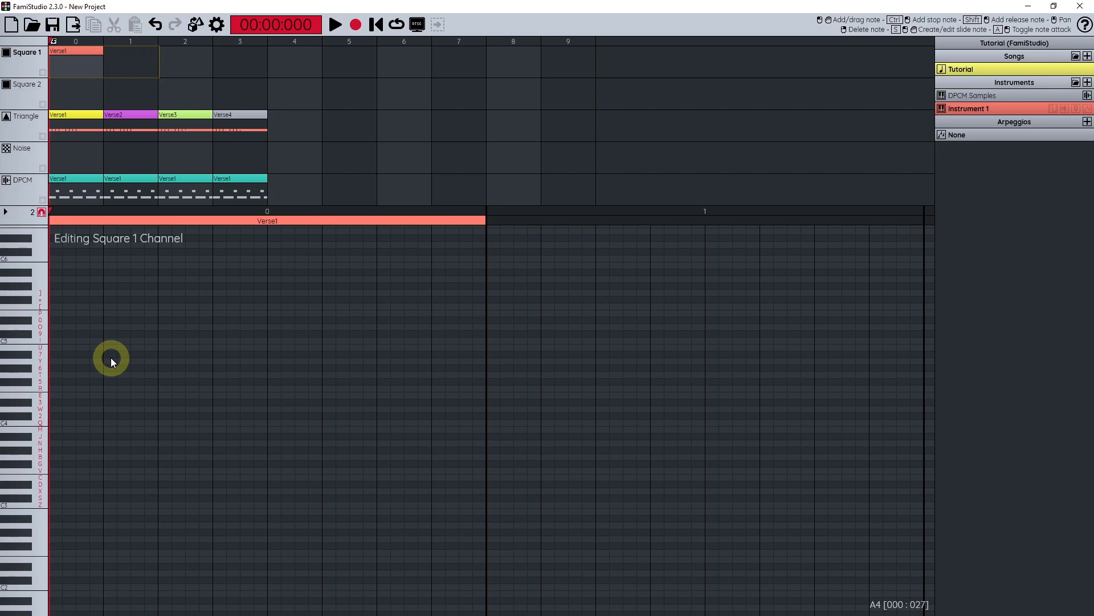
scroll(137, 362, "down", 1)
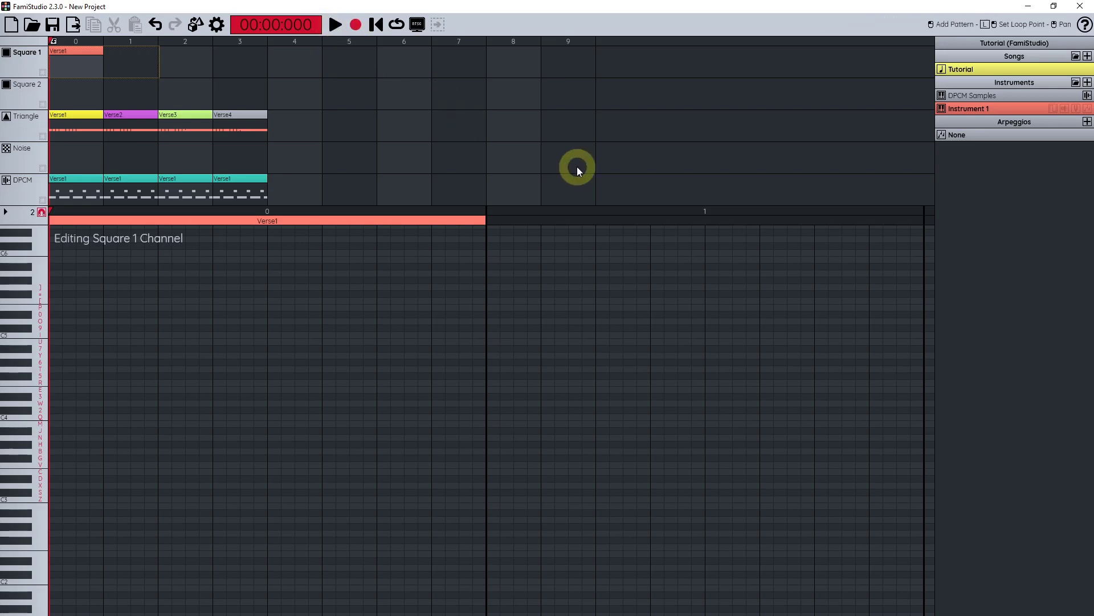
Step: Record an A#4 at the start of Square 1's Verse1, try F4, G4 and A4 after it, and erase those three trial notes
key("space")
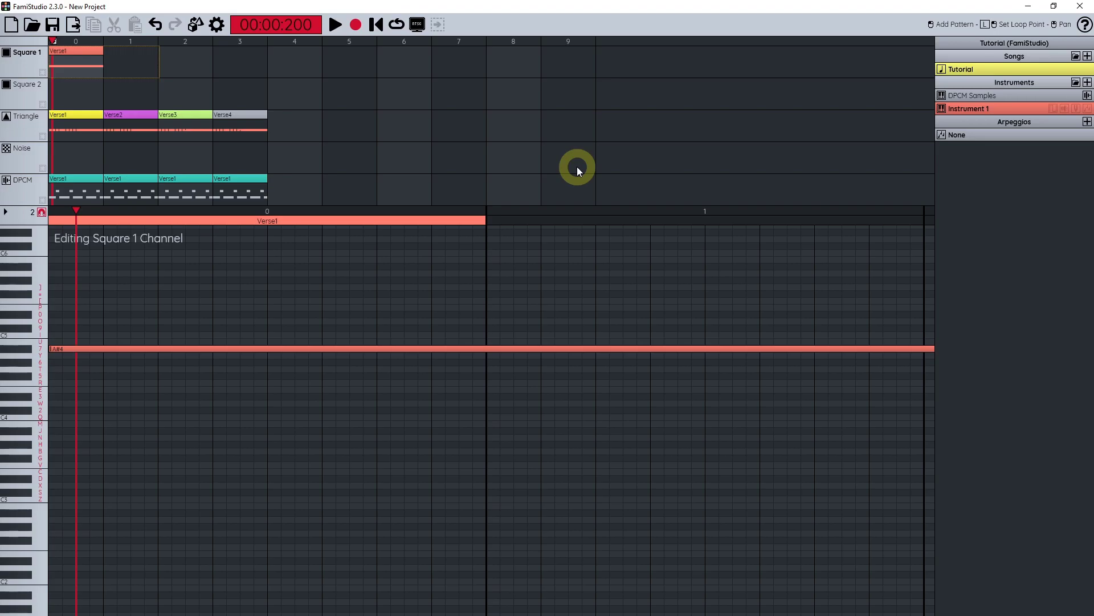
key("Tab")
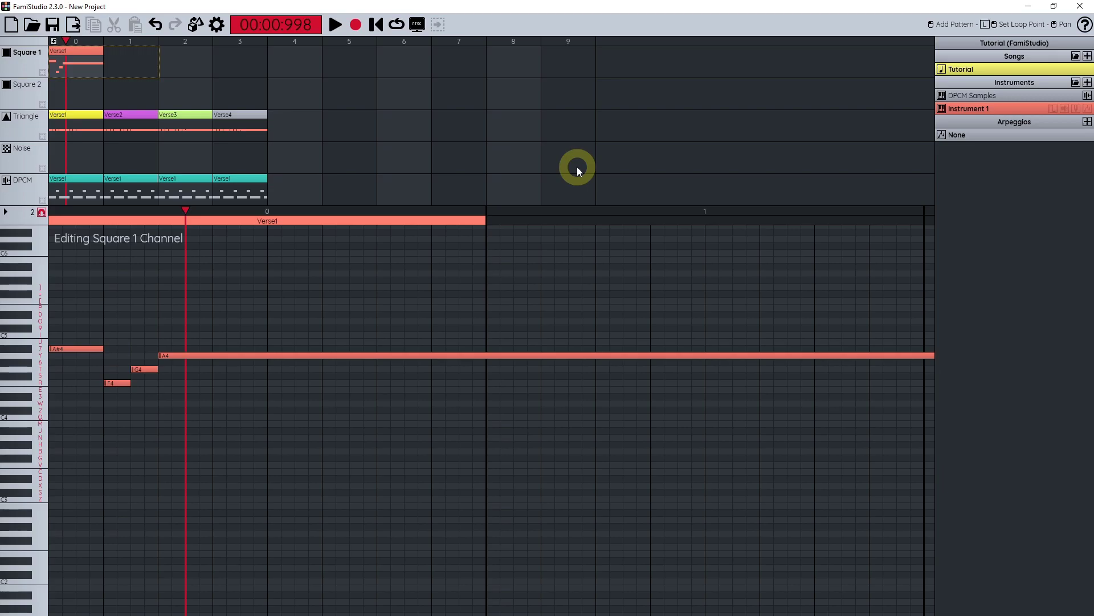
key("BackSpace")
key("BackSpace")
key("BackSpace")
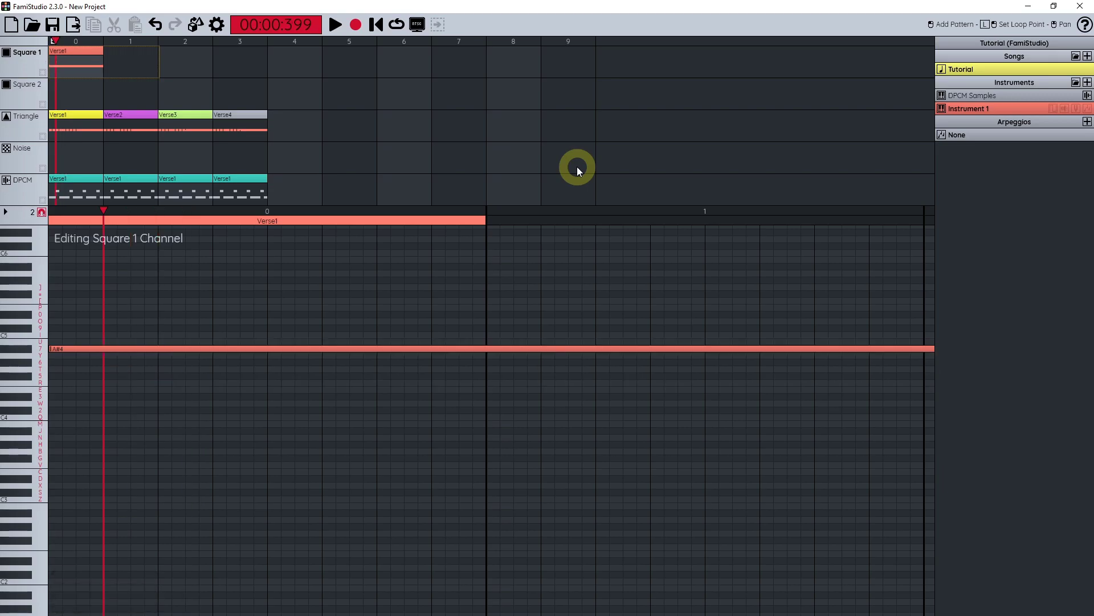
Step: Continue recording Square 1's Verse1 melody after the first note with A#4, A#4, G#4, A#4, G#4, A#4 and C5
key("Tab")
key("Tab")
key("6")
key("Tab")
key("7")
key("Tab")
key("6")
key("7")
key("i")
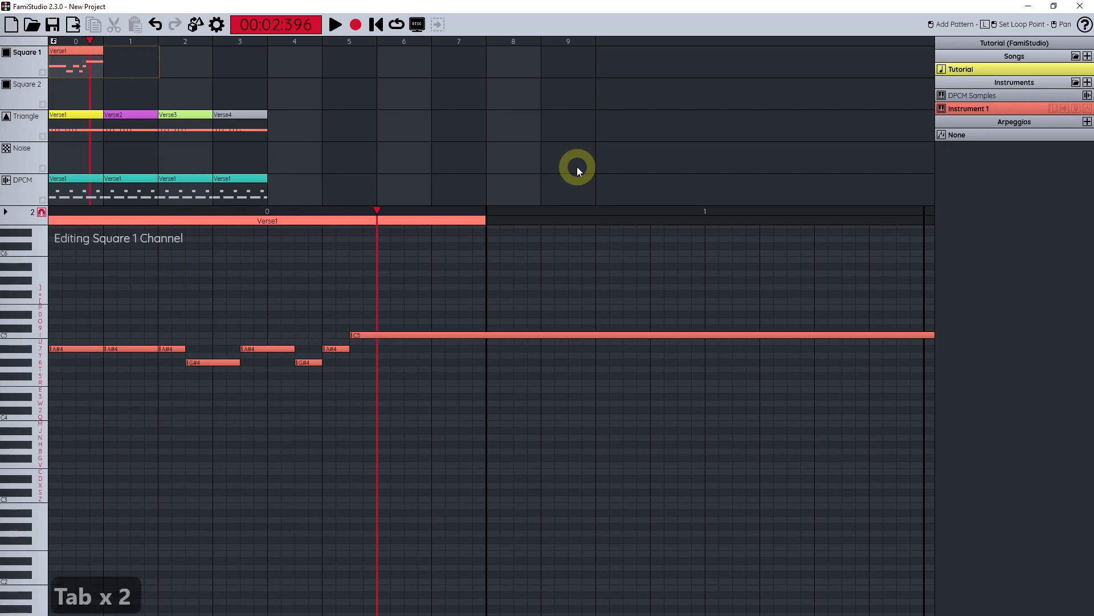
Step: Record C#5 and D#5, each two snap steps long, to fill the end of Square 1's Verse1
key("9")
key("Tab")
key("0")
key("Tab")
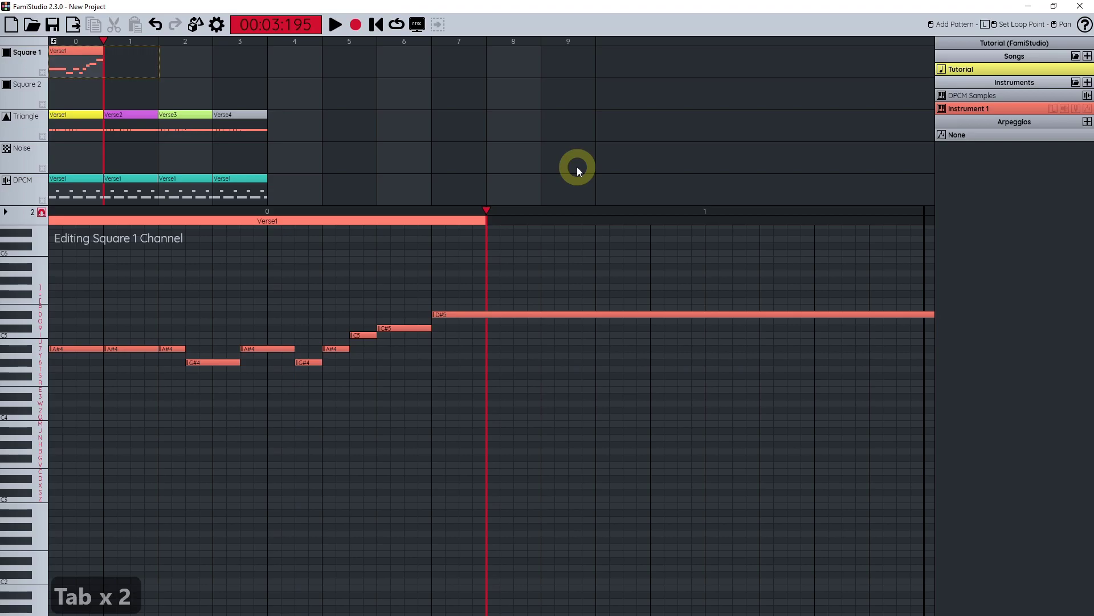
Step: Record a one-step C#5 followed by two-step C5, C5 and A#4 notes at the start of Square 1's second pattern
key("9")
key("i")
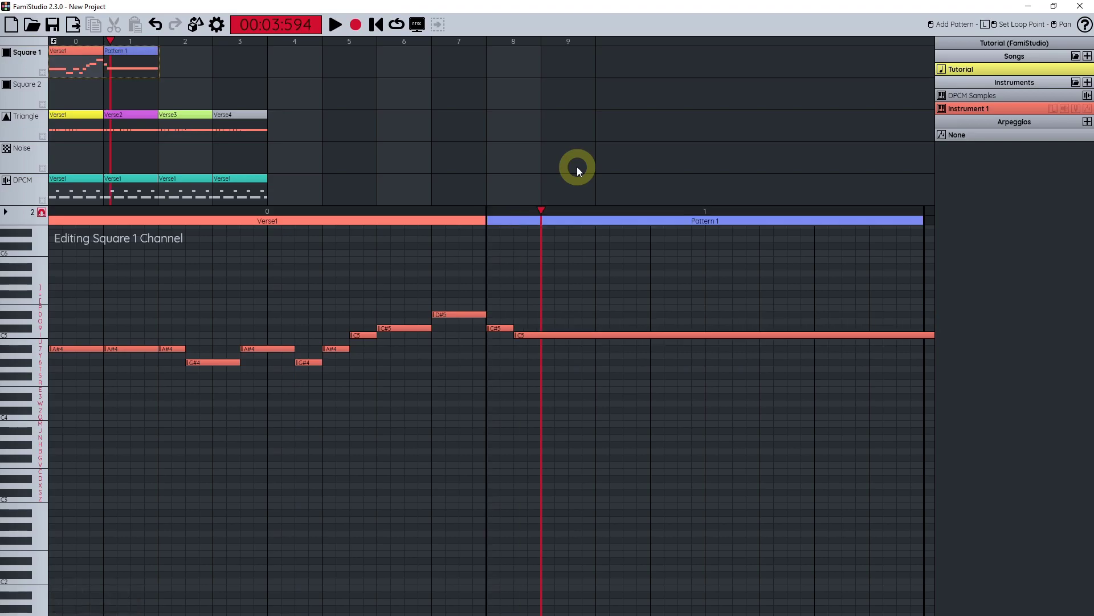
key("Tab")
key("i")
key("Tab")
key("7")
key("Tab")
Step: Record a long C5 held to the end of Square 1's second pattern
key("i")
key("Tab")
key("Tab")
key("Tab")
key("Tab")
key("Tab")
key("Tab")
key("Tab")
key("Tab")
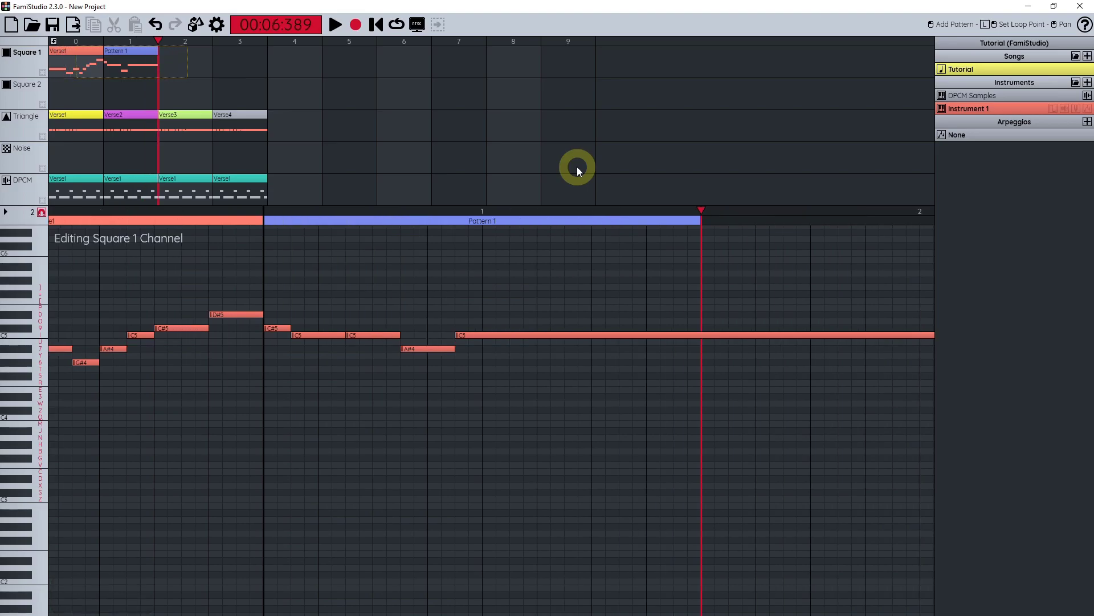
Step: Record three-step C#5 and C5 notes and a two-step C#5 at the start of Square 1's third pattern
key("Tab")
key("Tab")
key("Tab")
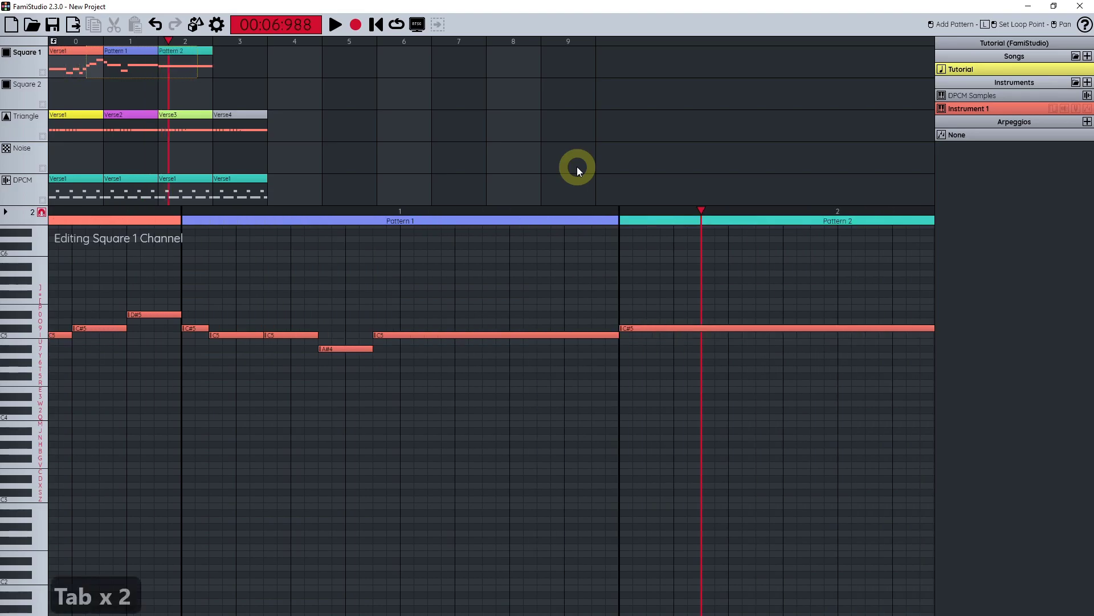
key("Tab")
key("9")
key("Tab")
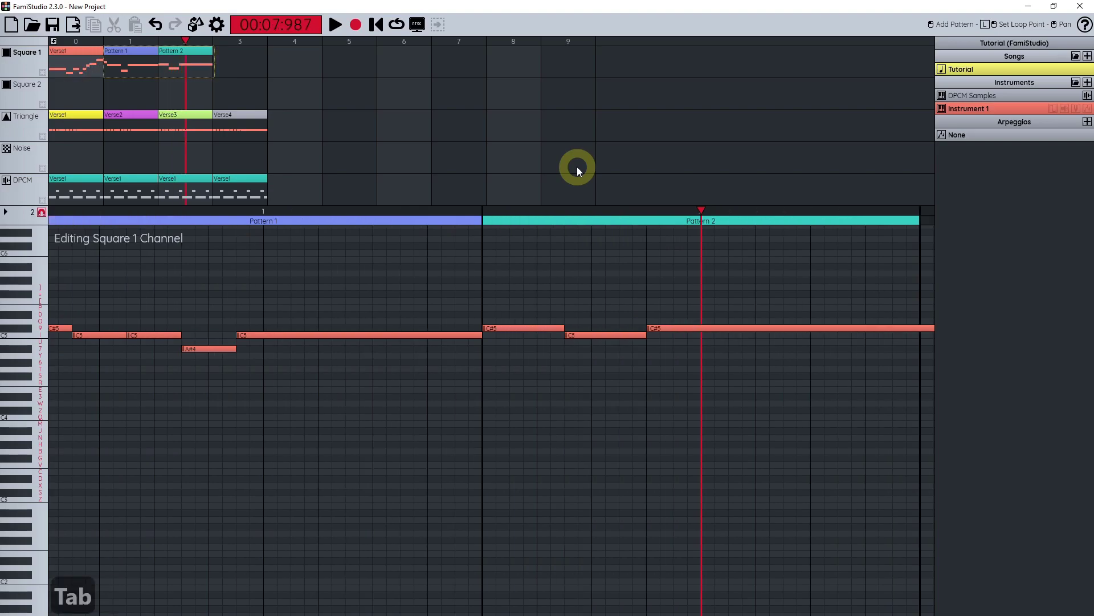
Step: Record a nine-step A#4 held from the middle of Square 1's third pattern one step into the fourth
key("7")
key("Tab")
key("Tab")
key("Tab")
key("Tab")
key("Tab")
key("Tab")
key("Tab")
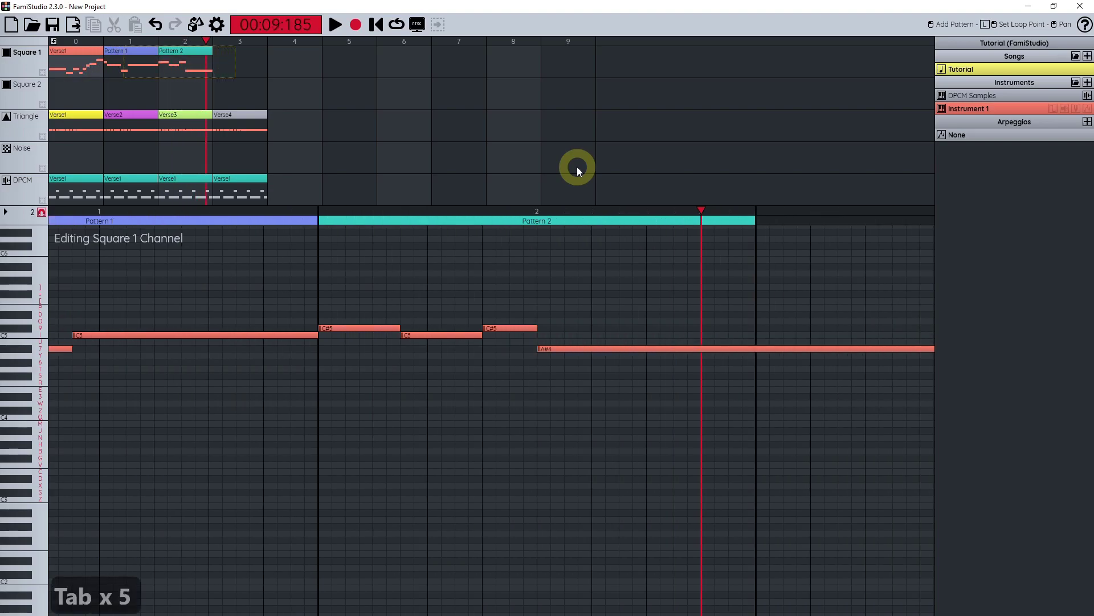
key("Tab")
Step: Record F4, G#4, A#4, C5, C#5, C5, A#4 and C5 in Square 1's fourth pattern and leave recording mode
key("r")
key("6")
key("7")
key("i")
key("9")
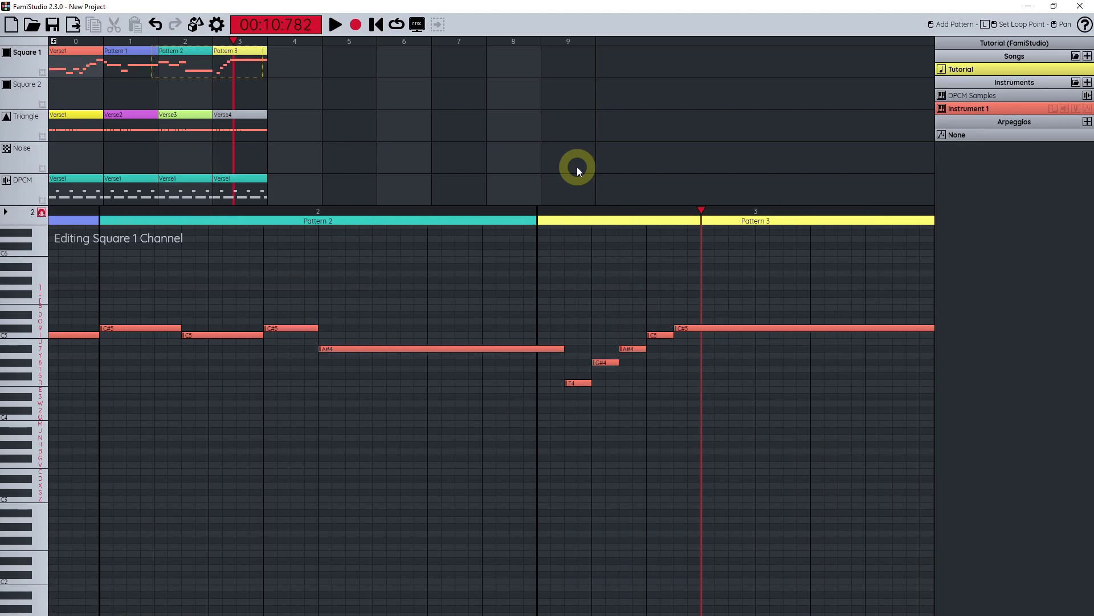
key("i")
key("7")
key("i")
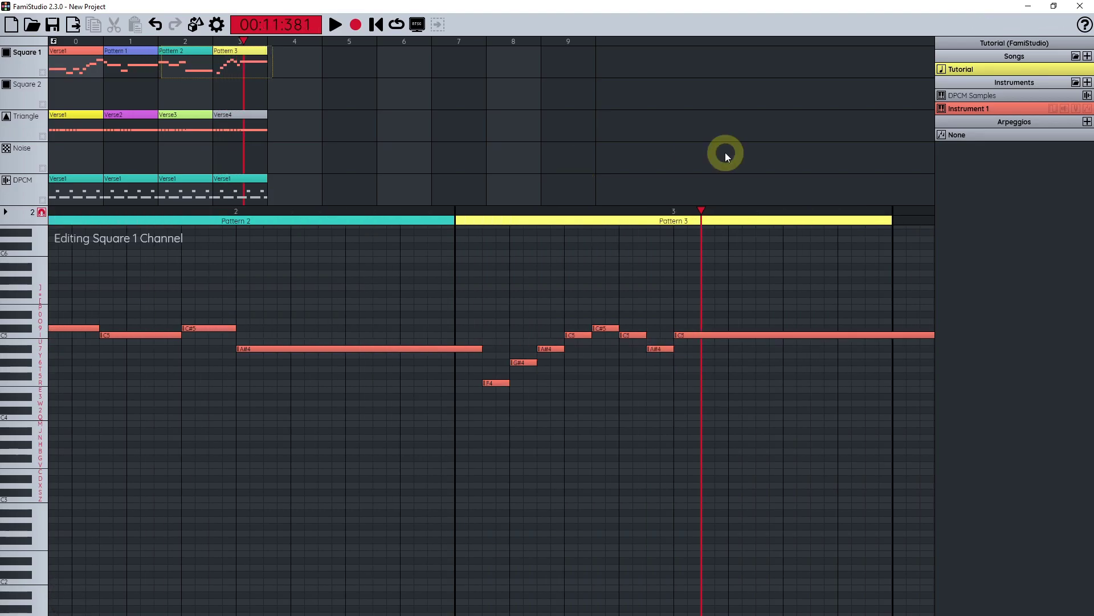
key("Return")
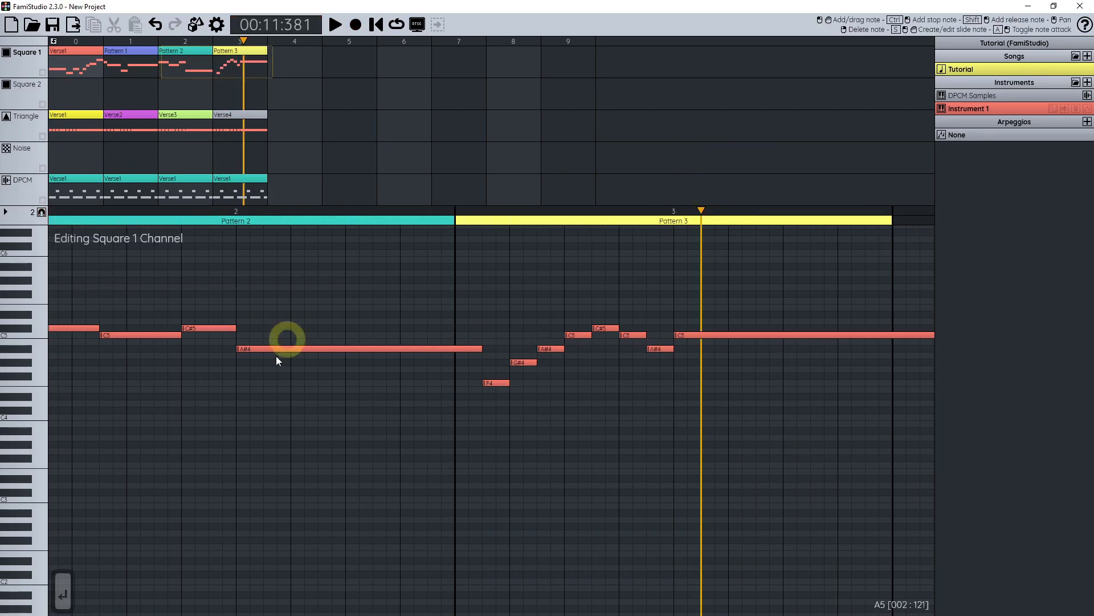
Step: Rename Square 1's second pattern as Verse2
left_click_drag(294, 315, 995, 436)
scroll(331, 394, "down", 3)
left_click_drag(331, 394, 669, 380)
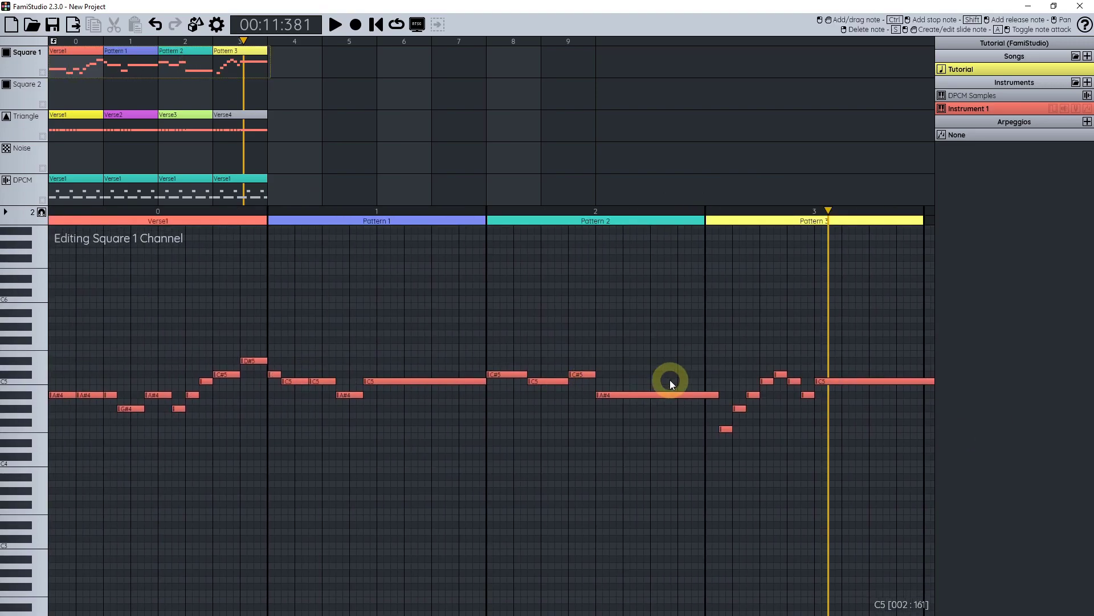
double_click(129, 61)
type("Verse2")
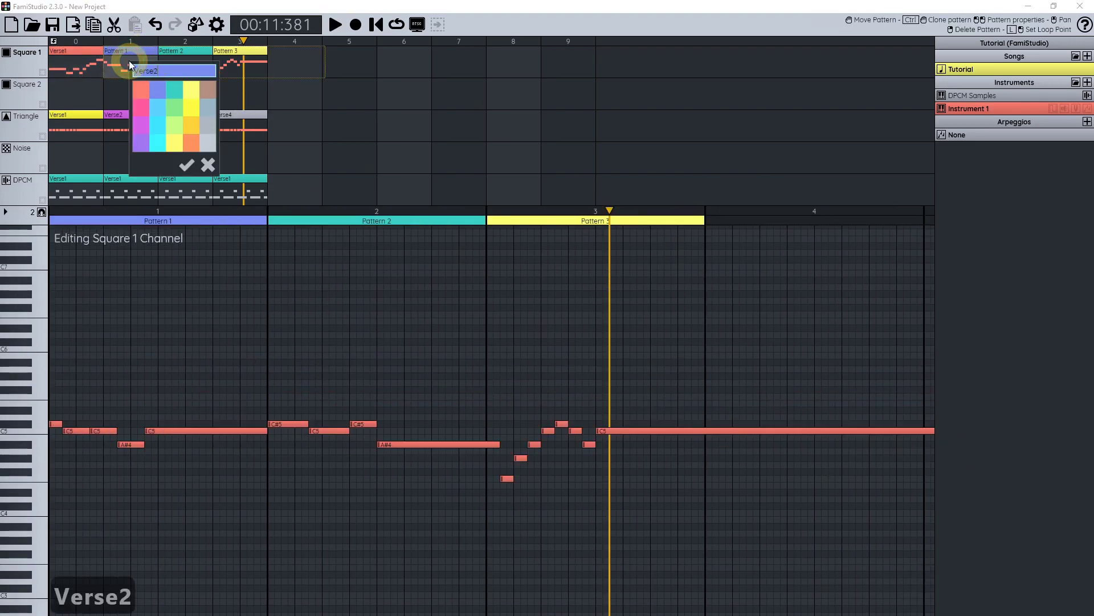
key("ctrl+a")
key("ctrl+c")
key("Return")
Step: Rename Square 1's third and fourth patterns as Verse3 and Verse4
double_click(176, 49)
key("ctrl+v")
key("BackSpace")
type("3")
key("Return")
double_click(248, 64)
key("ctrl+v")
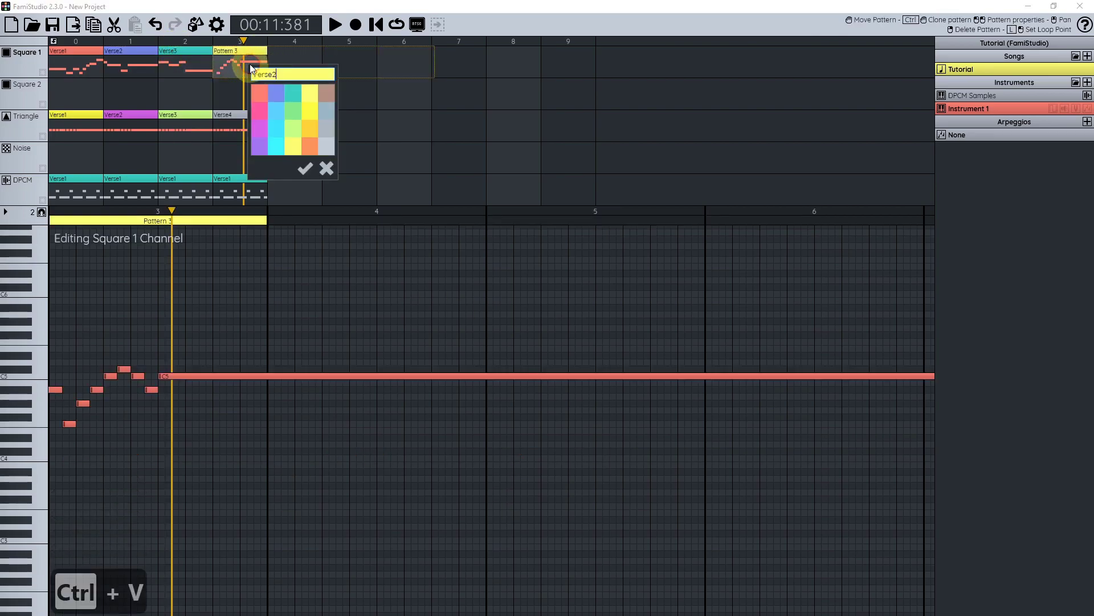
key("BackSpace")
type("4")
key("Return")
Step: Play the song from the beginning to hear the recorded Square 1 melody, stopping during Verse4
key("shift+space")
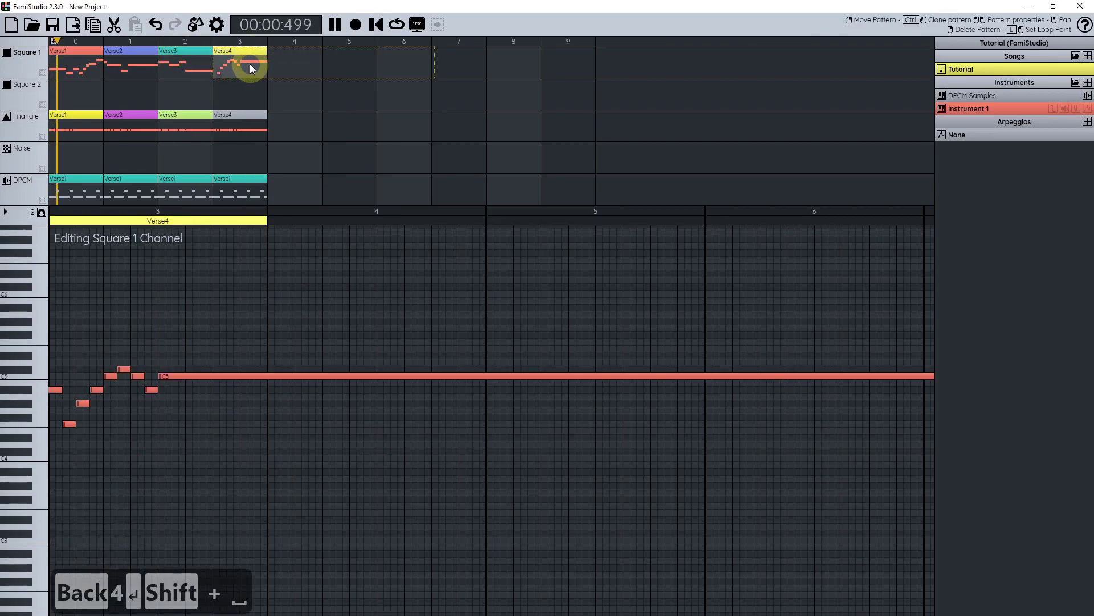
left_click(82, 69)
scroll(333, 320, "down", 2)
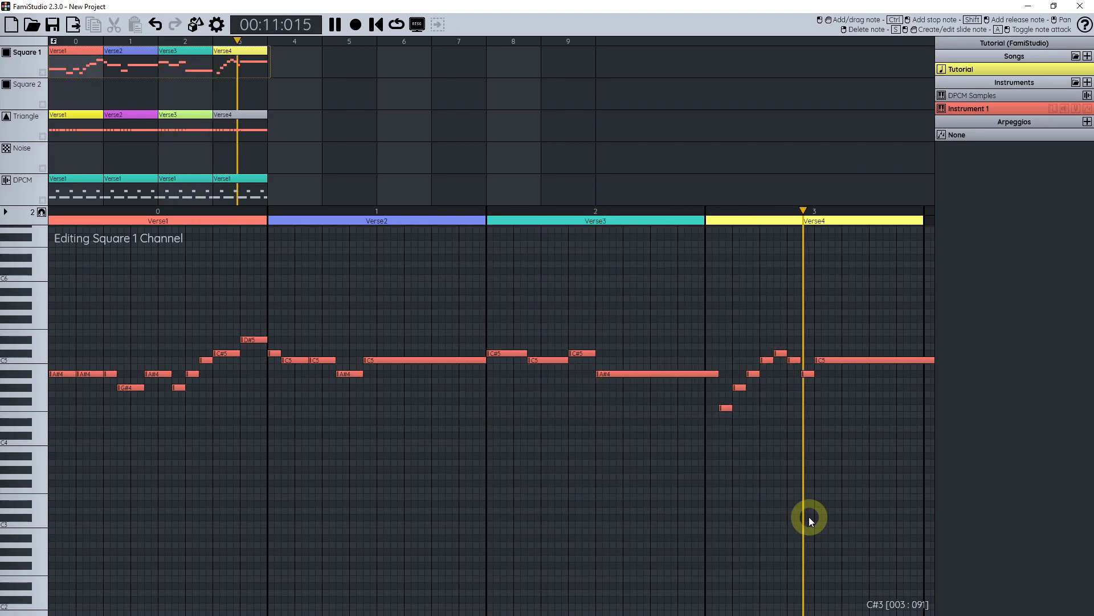
key("space")
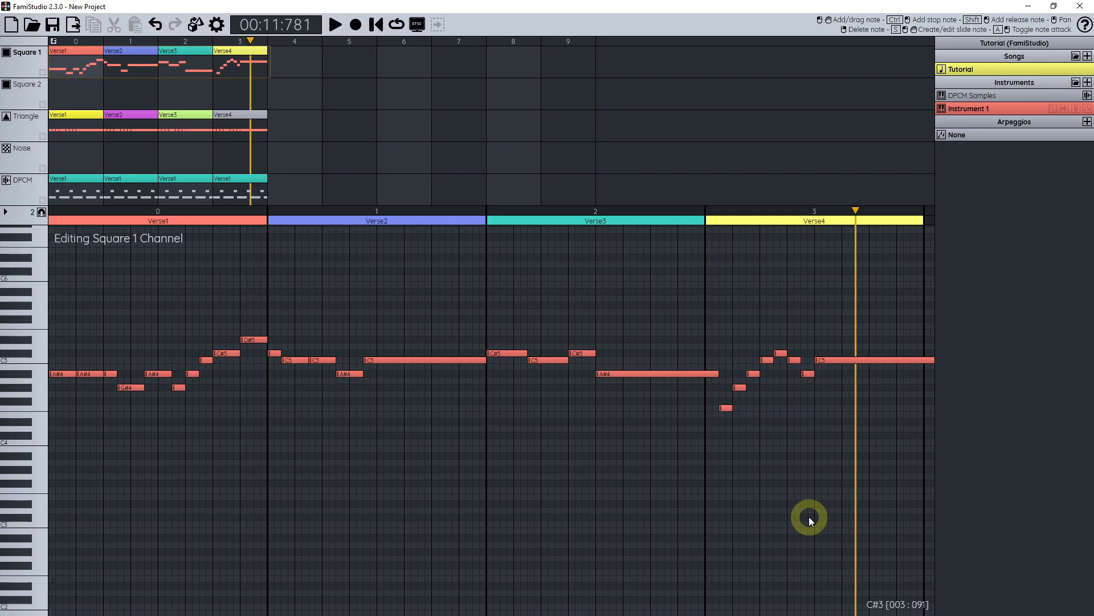
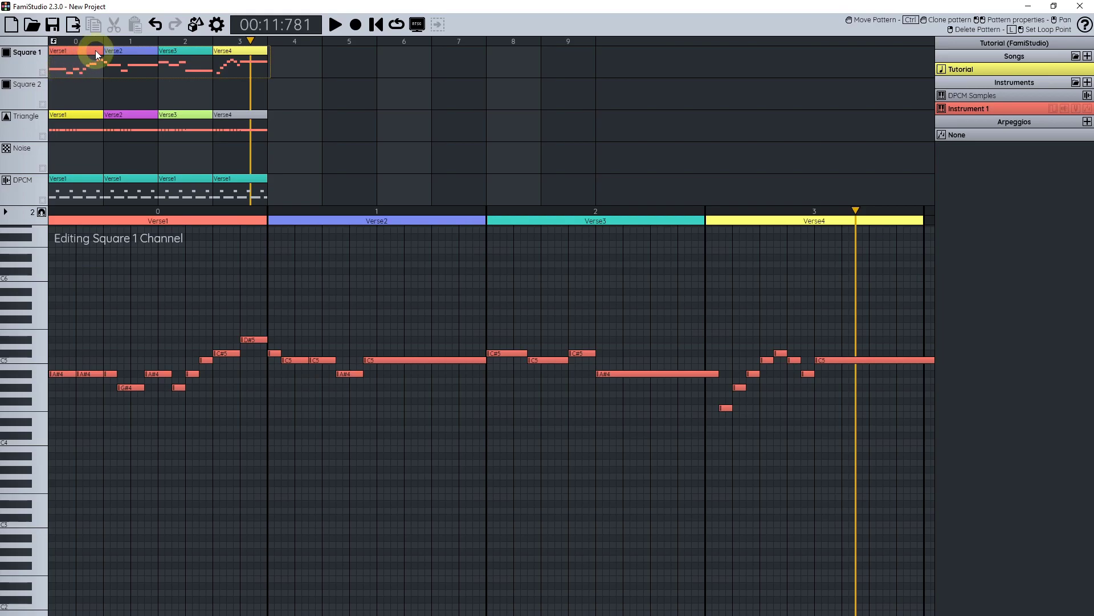
Step: Try selecting ranges of patterns along Square 1 and blocks spanning several channels
left_click_drag(79, 59, 295, 67)
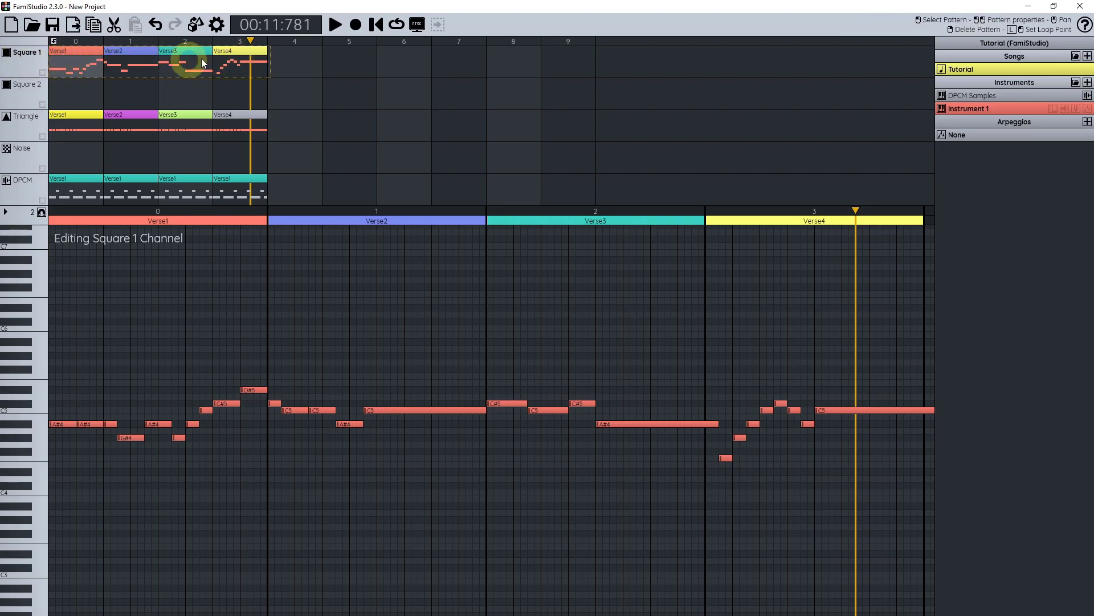
left_click(81, 63)
left_click(223, 63)
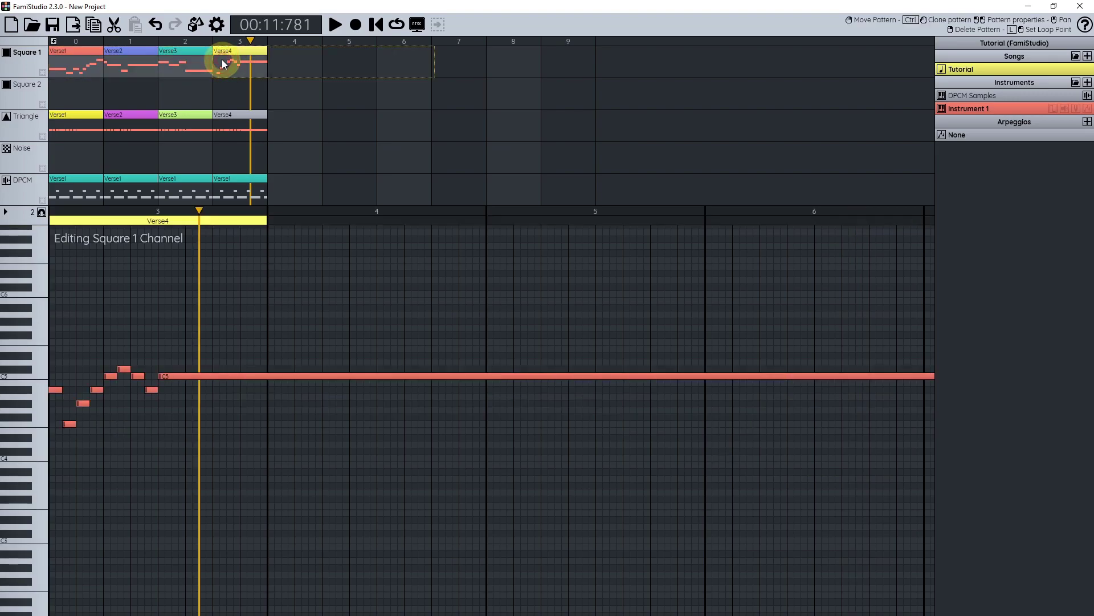
left_click(228, 117)
left_click(179, 197)
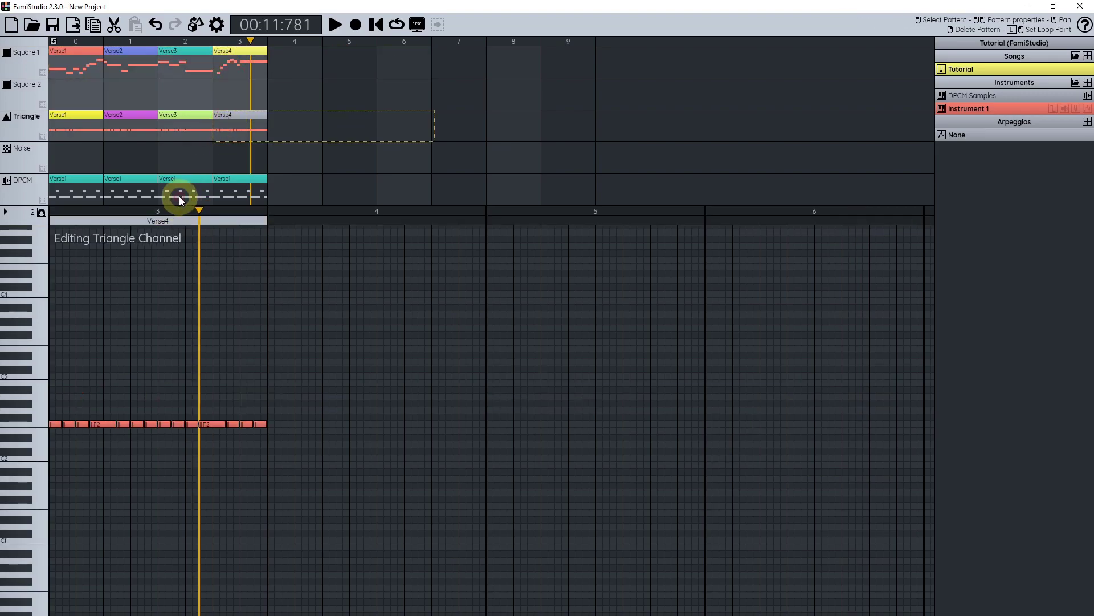
left_click(234, 63)
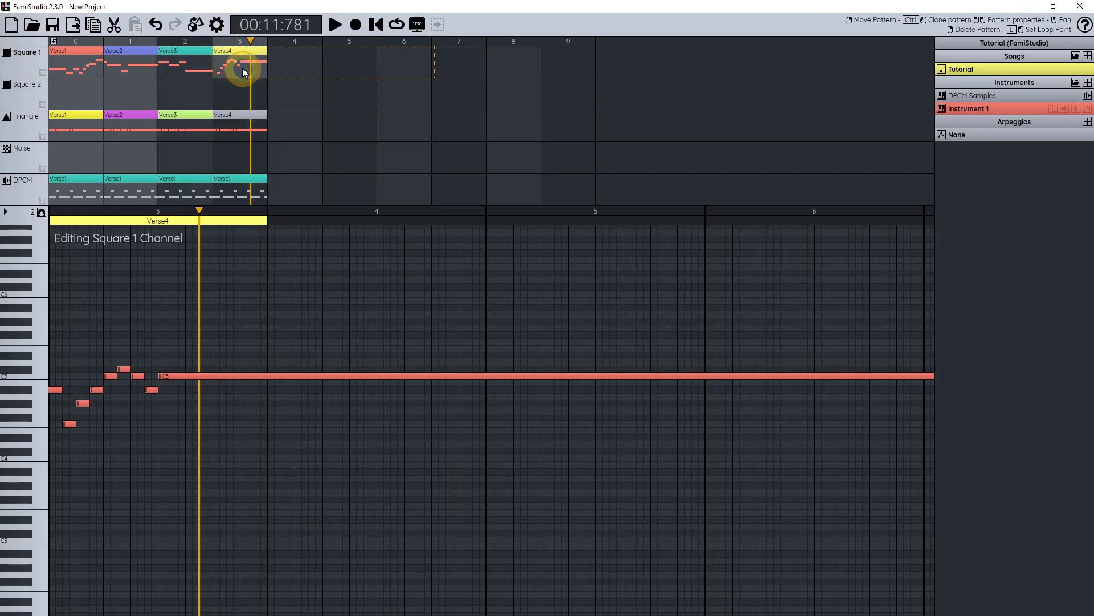
Step: Clone Square 1's Verse1 to Verse4 patterns onto the Square 2 channel in the same columns
left_click(83, 56)
left_click(237, 60)
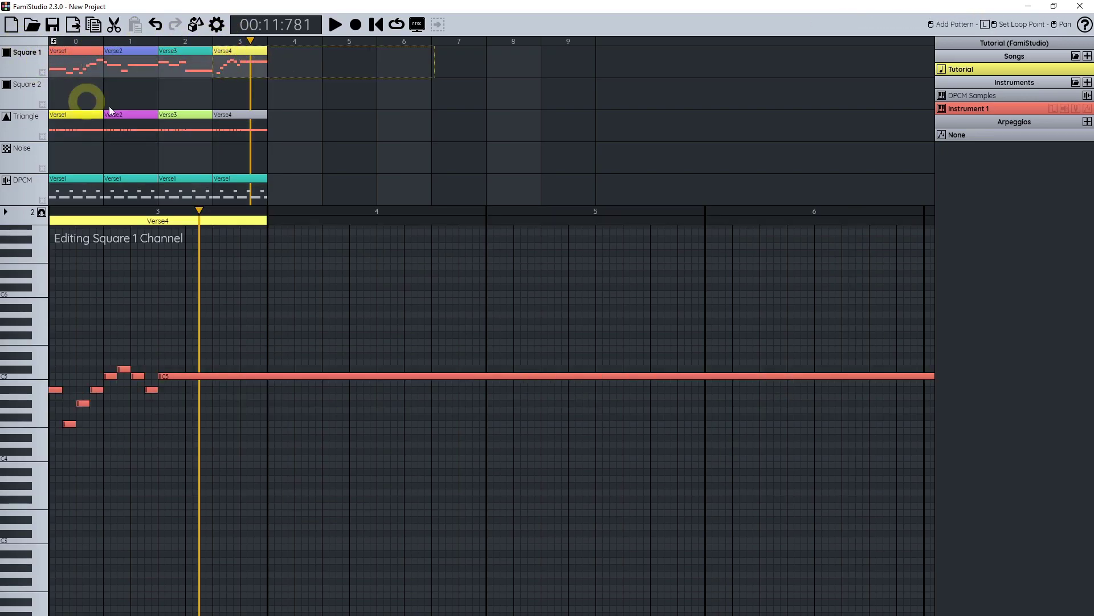
left_click_drag(239, 59, 239, 93)
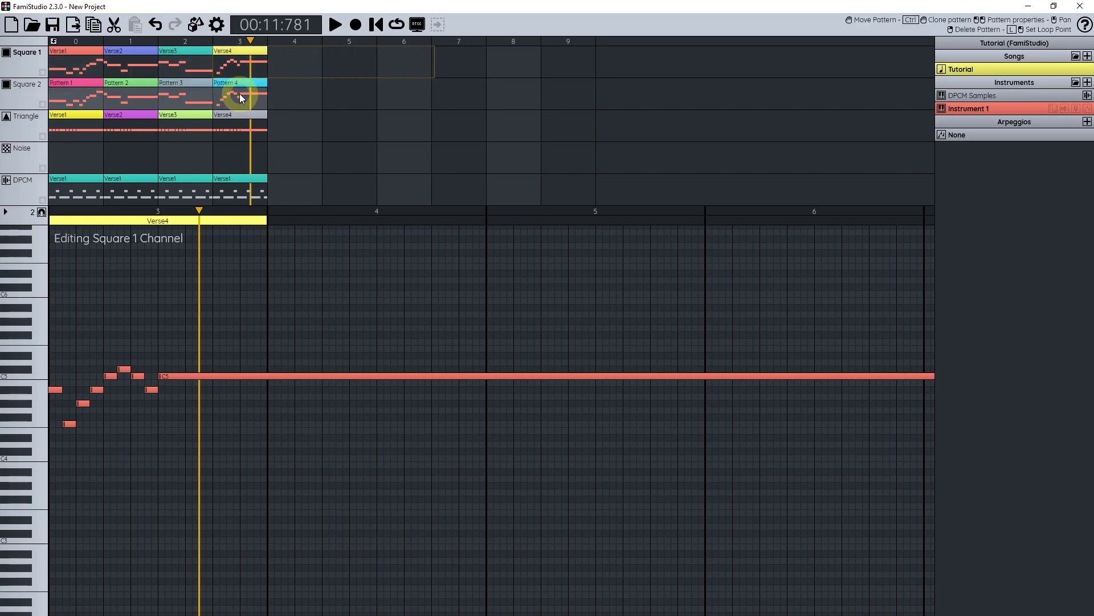
Step: Rename Square 2's first and second patterns as Verse1 and Verse2
double_click(76, 90)
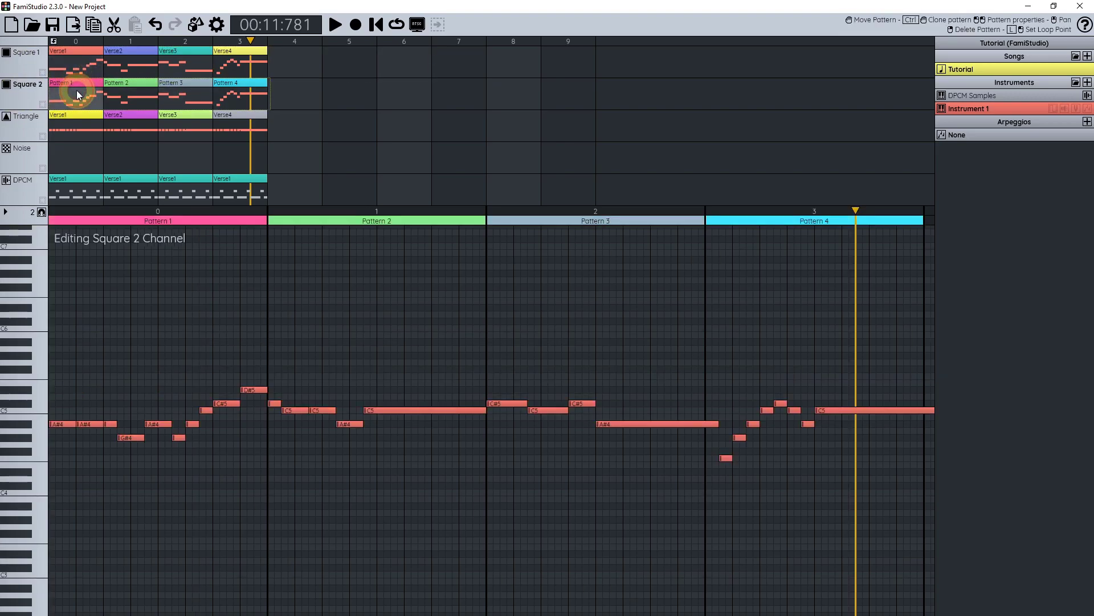
type("Verse1")
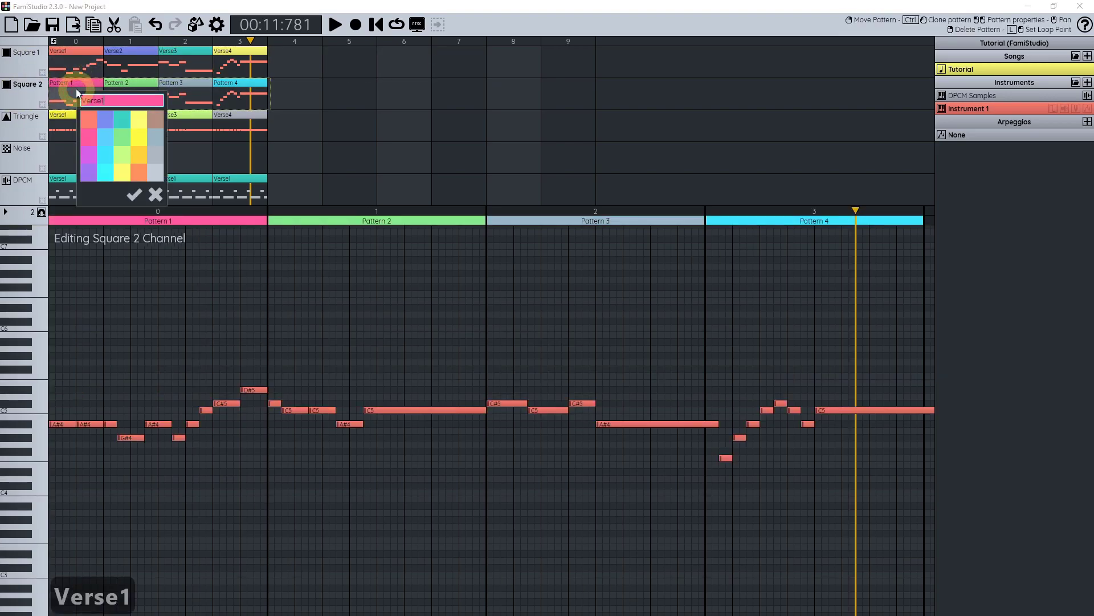
key("shift+Home")
key("ctrl+c")
key("Return")
double_click(112, 91)
key("ctrl+v")
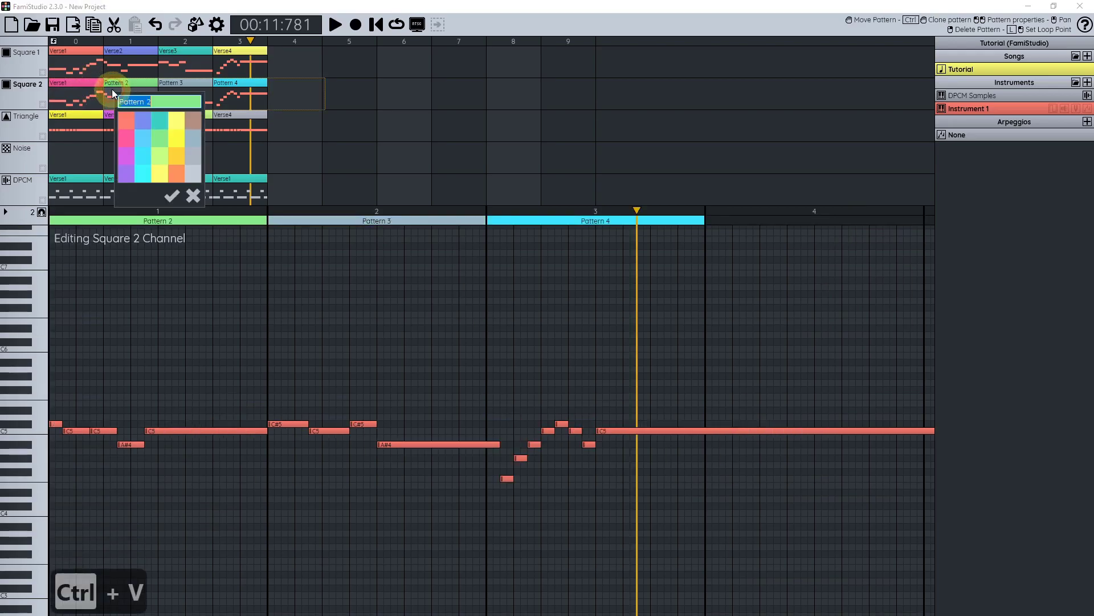
key("BackSpace")
type("2")
key("Return")
Step: Rename Square 2's third and fourth patterns as Verse3 and Verse4
double_click(190, 97)
key("ctrl+v")
key("BackSpace")
type("3")
key("BackSpace")
type("3")
key("Return")
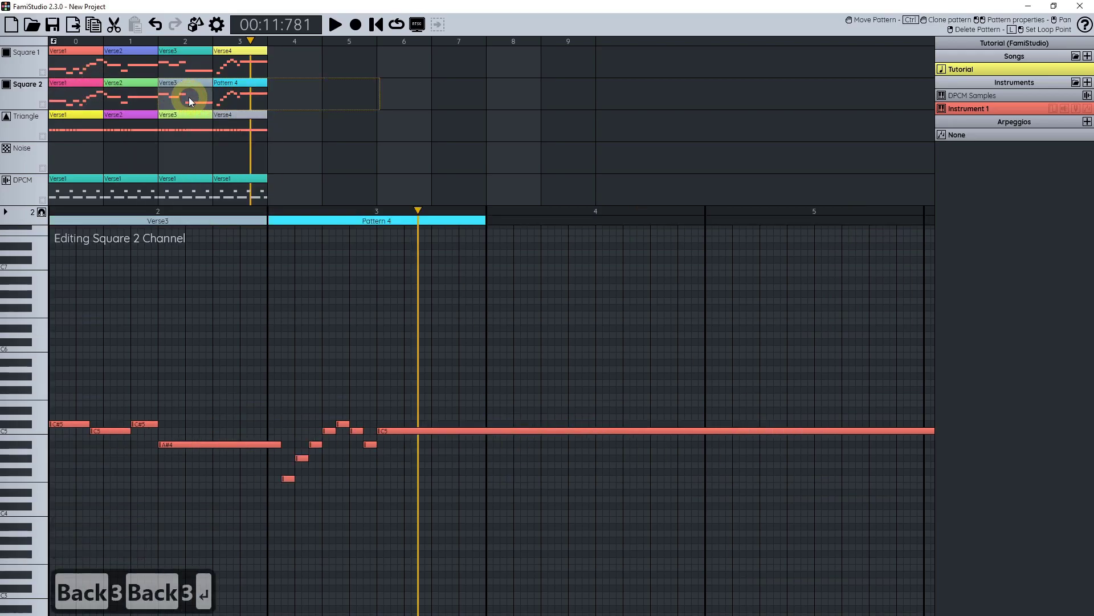
double_click(220, 88)
key("ctrl+v")
key("BackSpace")
type("4")
key("Return")
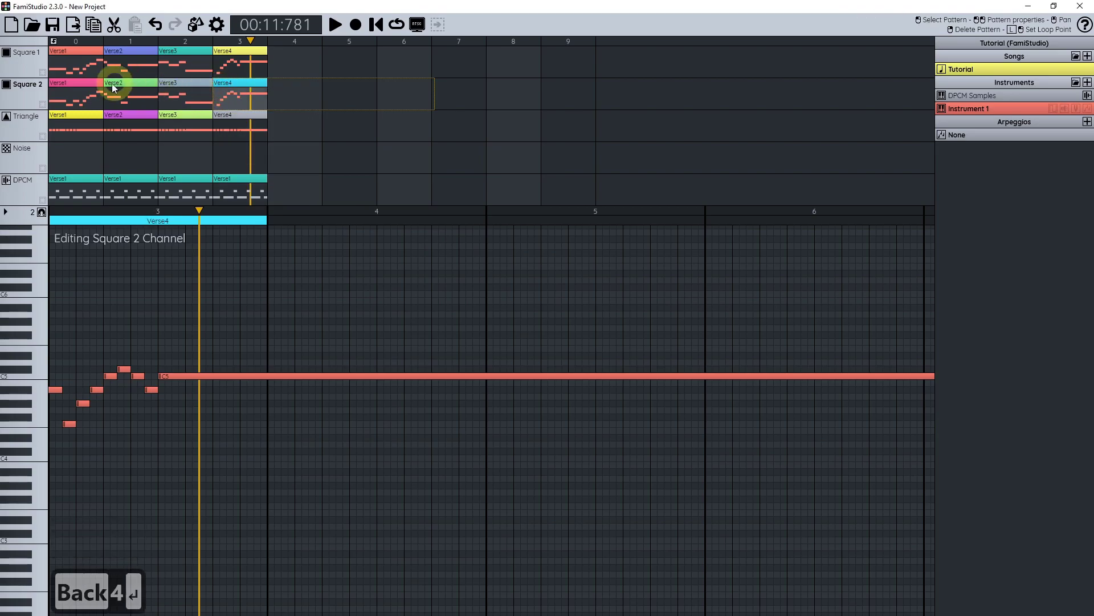
Step: Force-display Square 1's notes behind Square 2's and transpose all of Square 2's verse notes down nine semitones
left_click(114, 82)
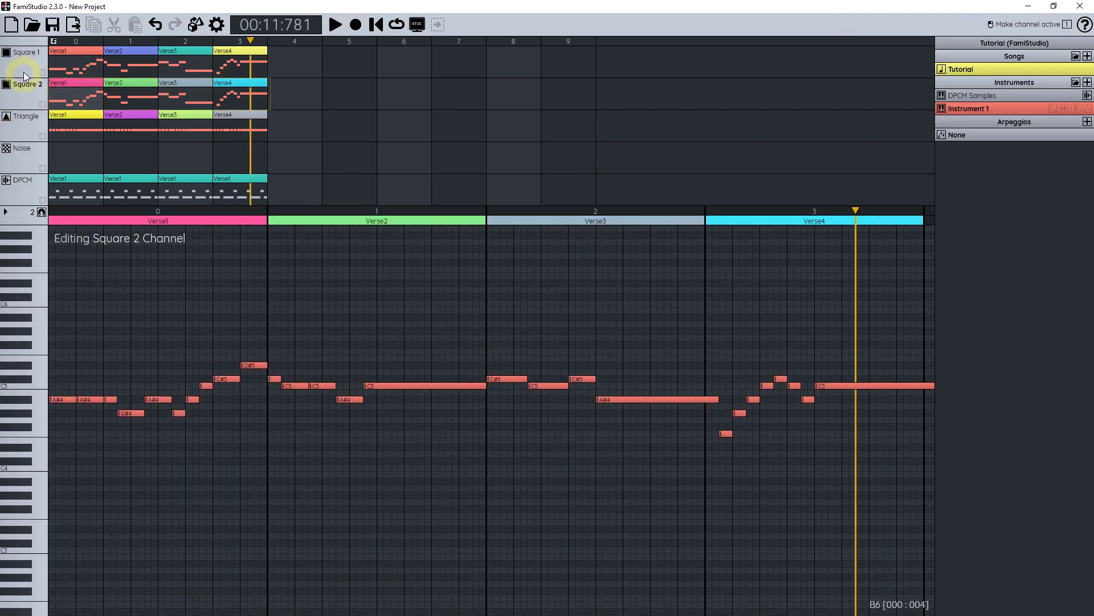
left_click(42, 71)
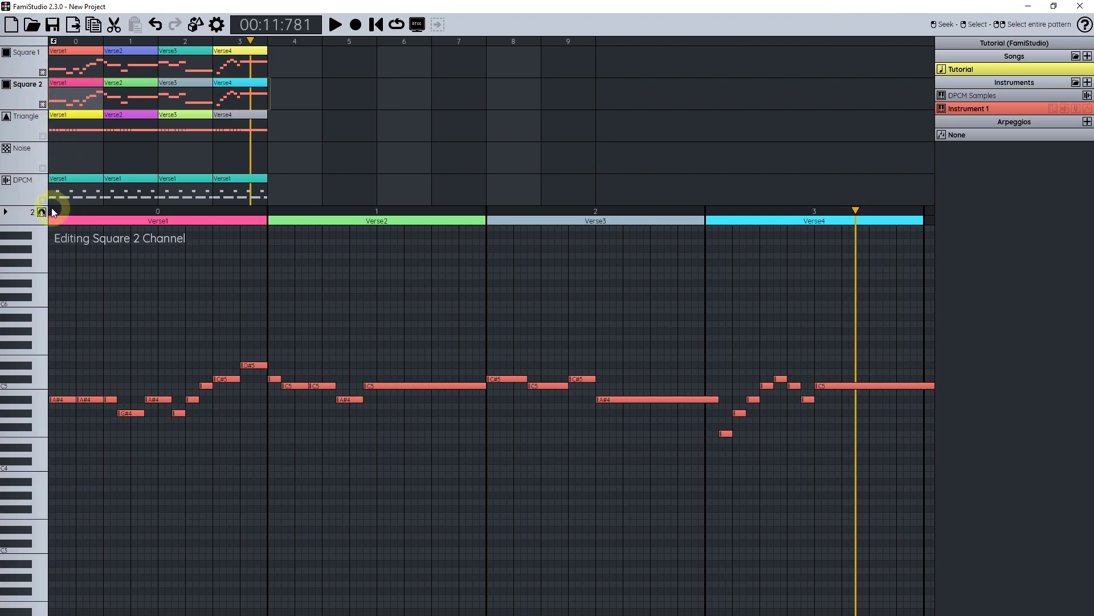
left_click_drag(51, 212, 220, 209)
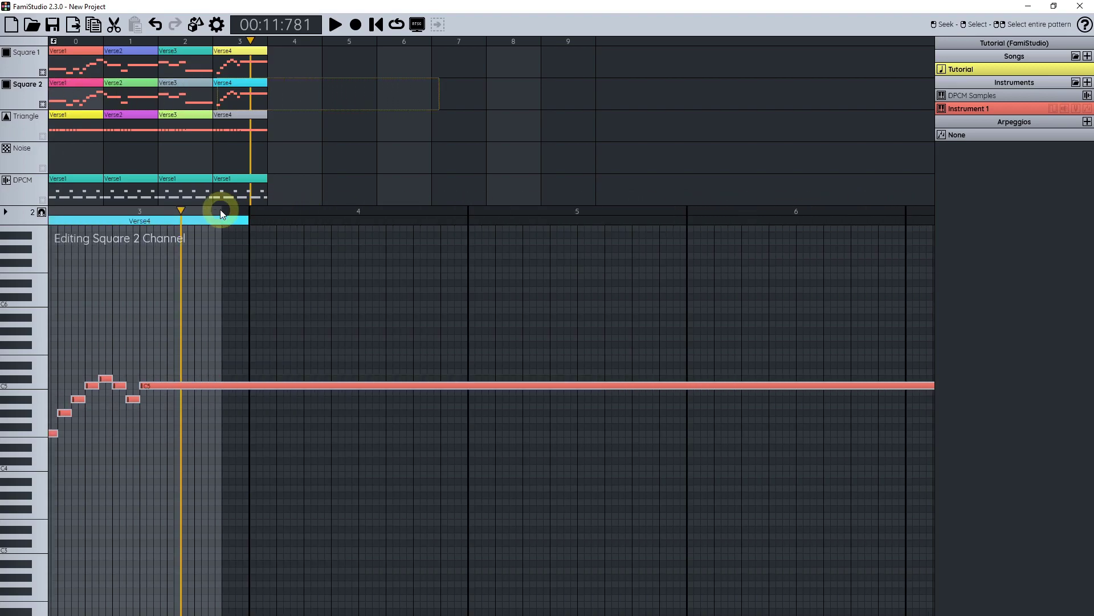
scroll(131, 332, "left", 5)
scroll(342, 313, "up", 2)
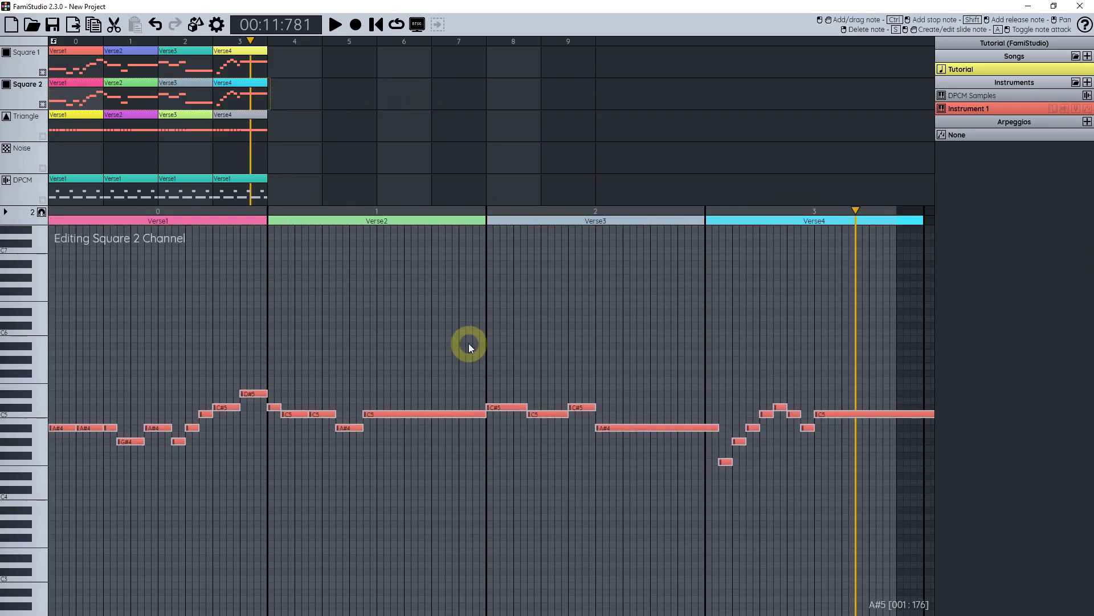
key("ctrl+3")
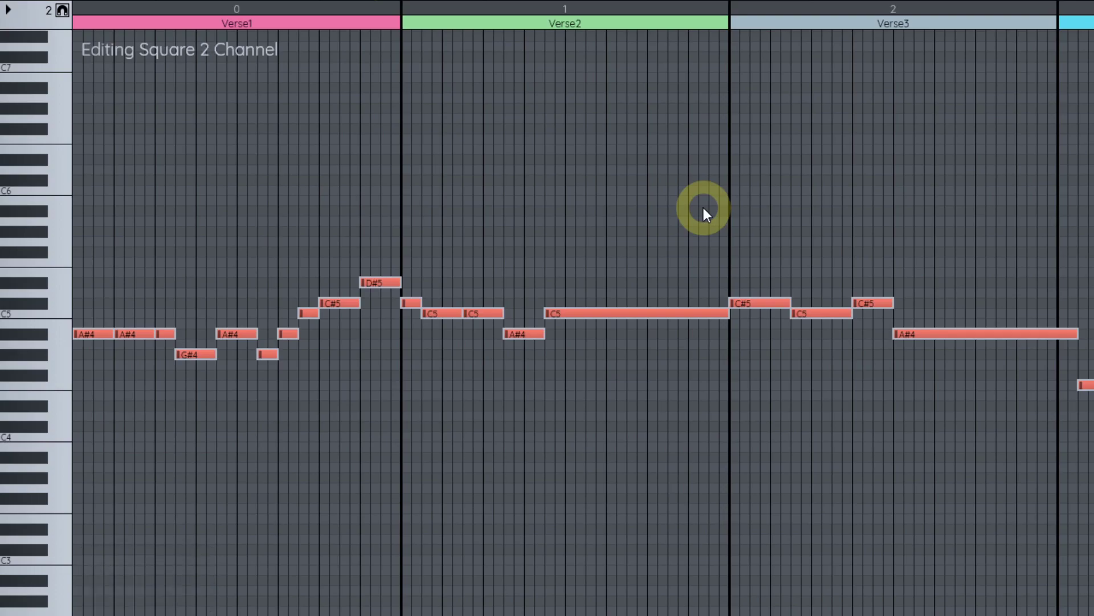
key("Down")
key("Down")
key("Down")
key("Down")
key("Down")
key("Down")
key("Down")
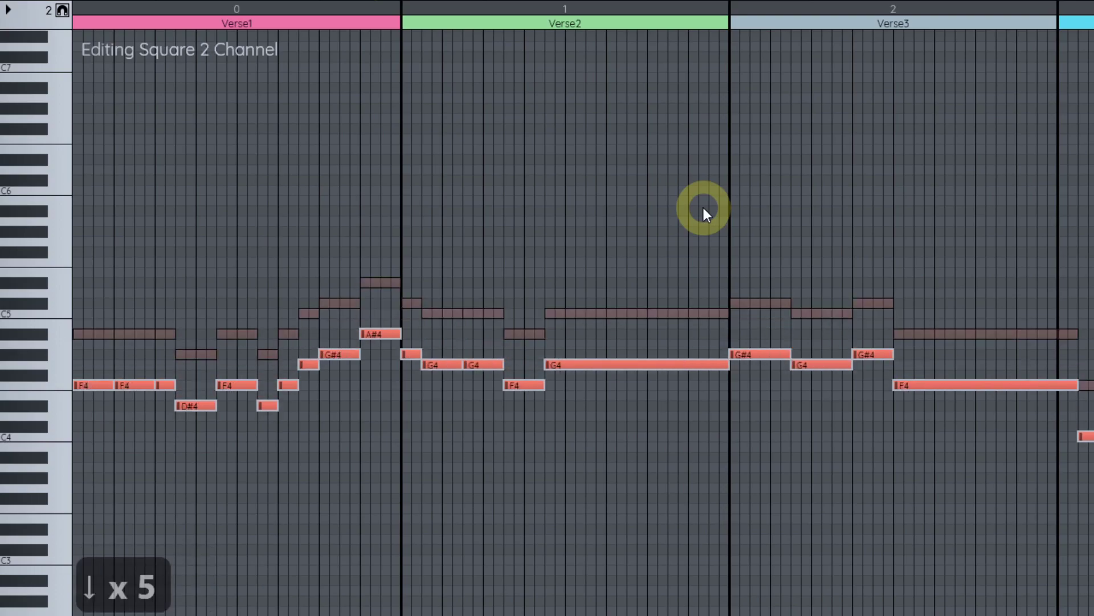
key("Down")
key("Down")
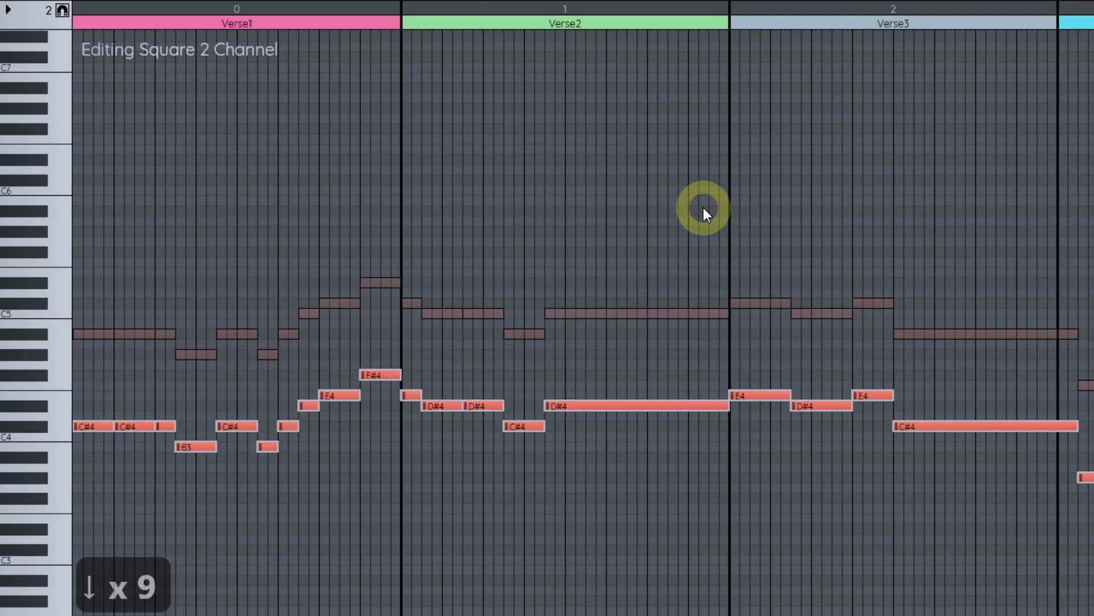
key("Escape")
Step: In Square 2, raise Verse1's two B3 notes to C4, and Verse1's E4 and Verse2's opening E4 to F4
left_click_drag(217, 495, 209, 368)
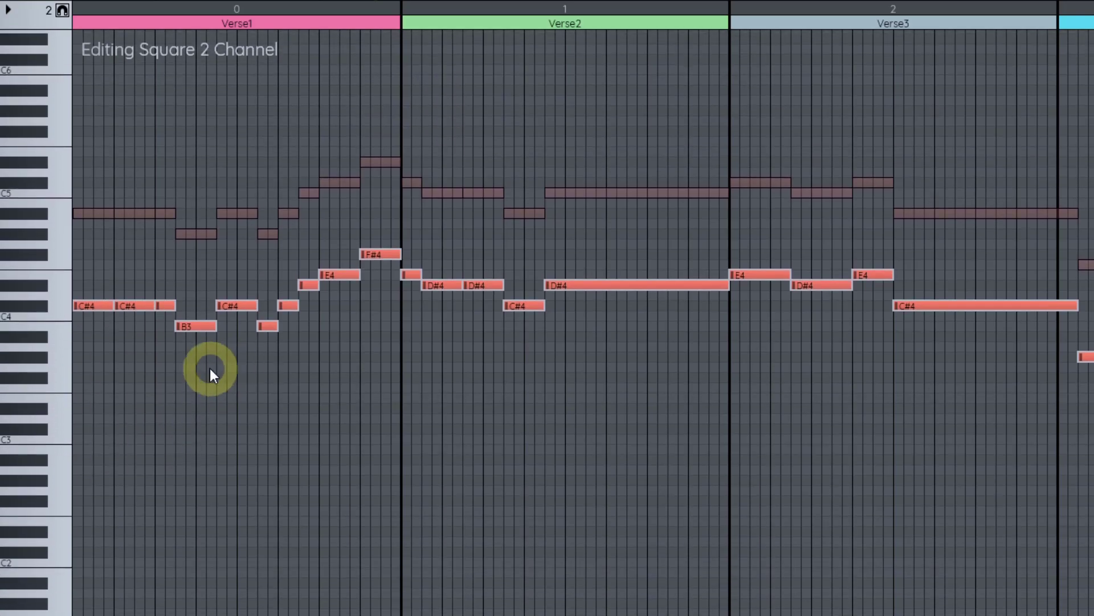
scroll(194, 351, "up", 2)
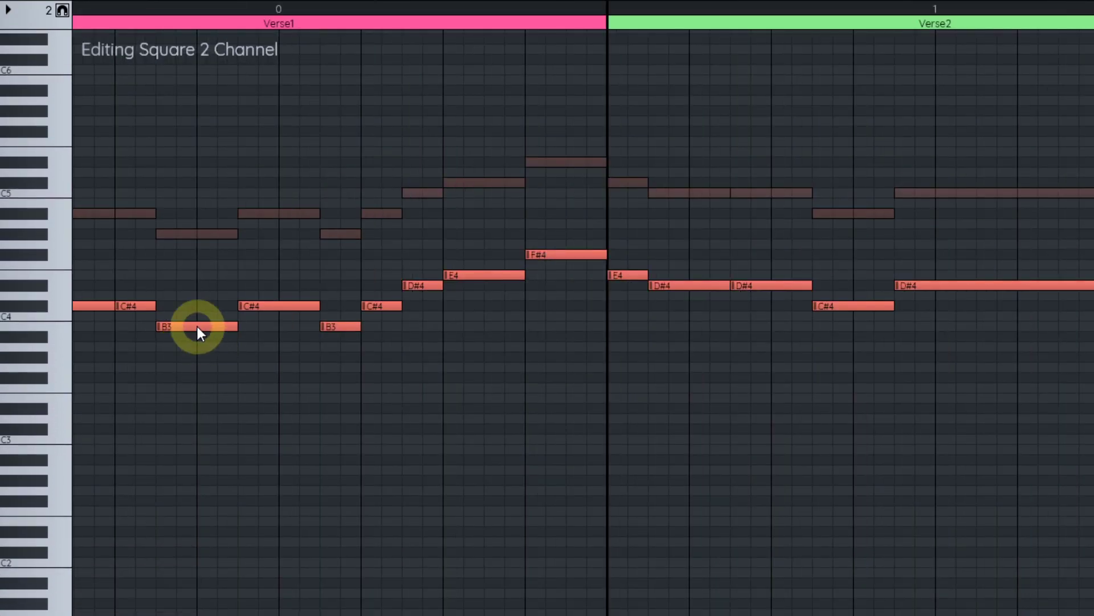
left_click_drag(197, 322, 197, 314)
left_click_drag(344, 328, 342, 317)
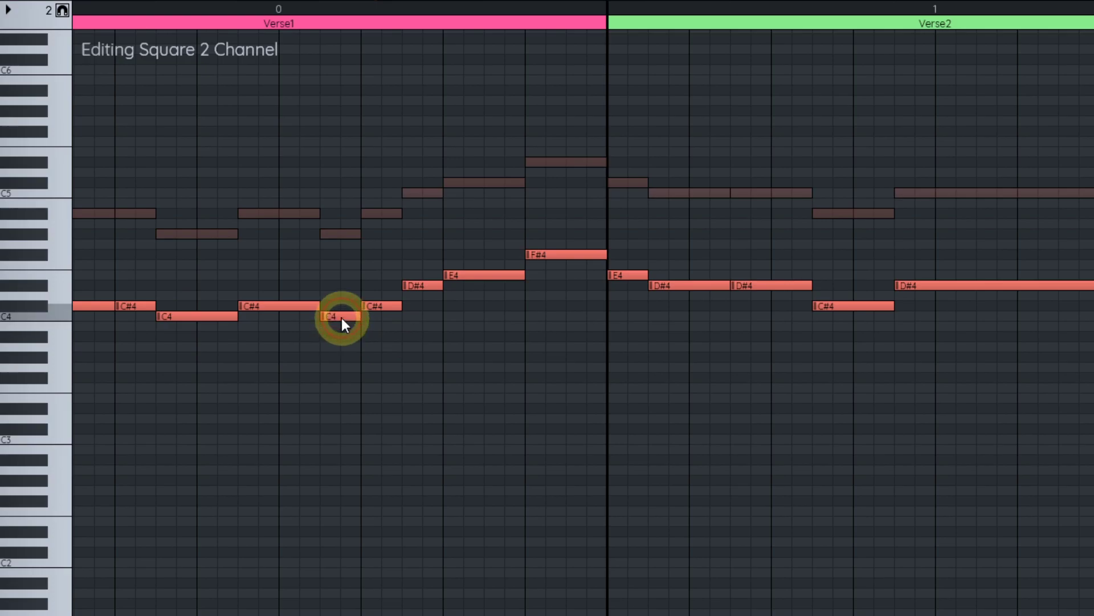
left_click_drag(473, 272, 473, 264)
left_click_drag(635, 276, 634, 265)
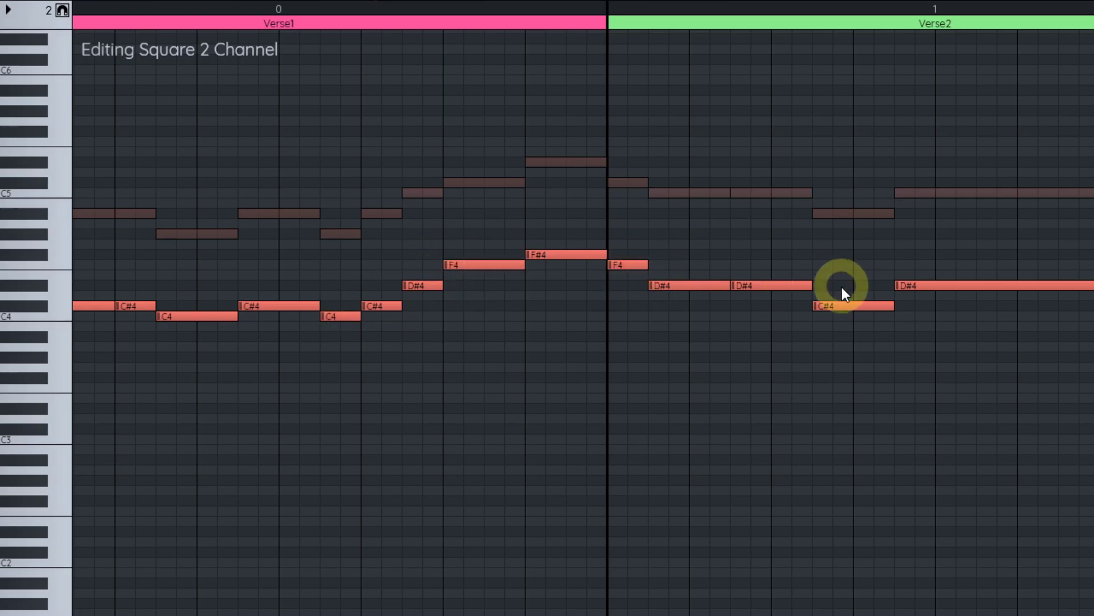
Step: In Square 2, raise Verse3's two E4 notes to F4, and Verse4's B3 to C4 and its E4 to F4
left_click_drag(874, 345, 560, 355)
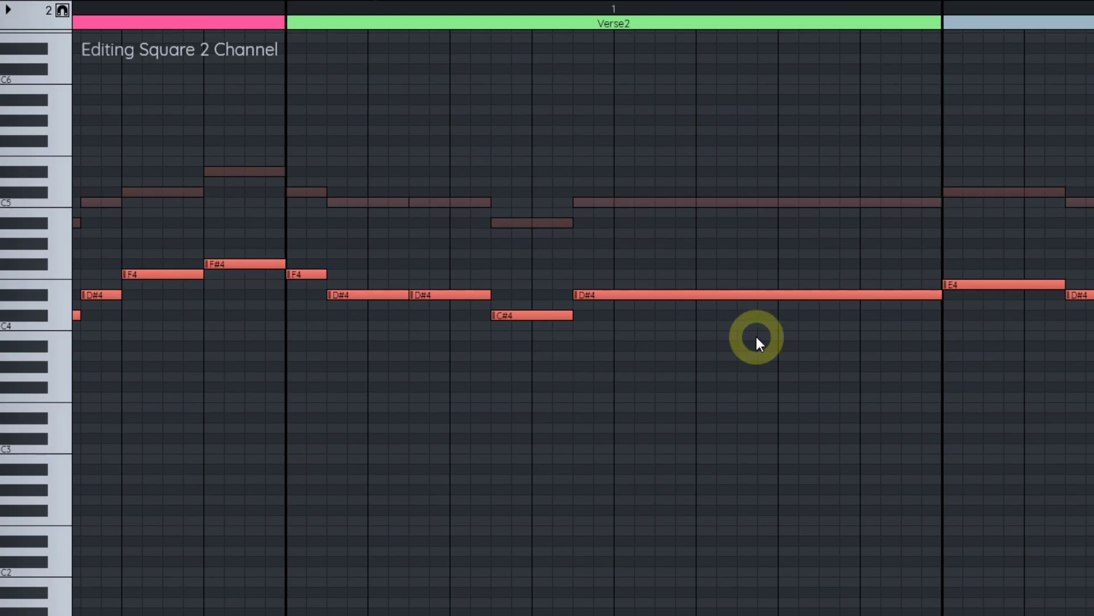
left_click_drag(898, 335, 583, 337)
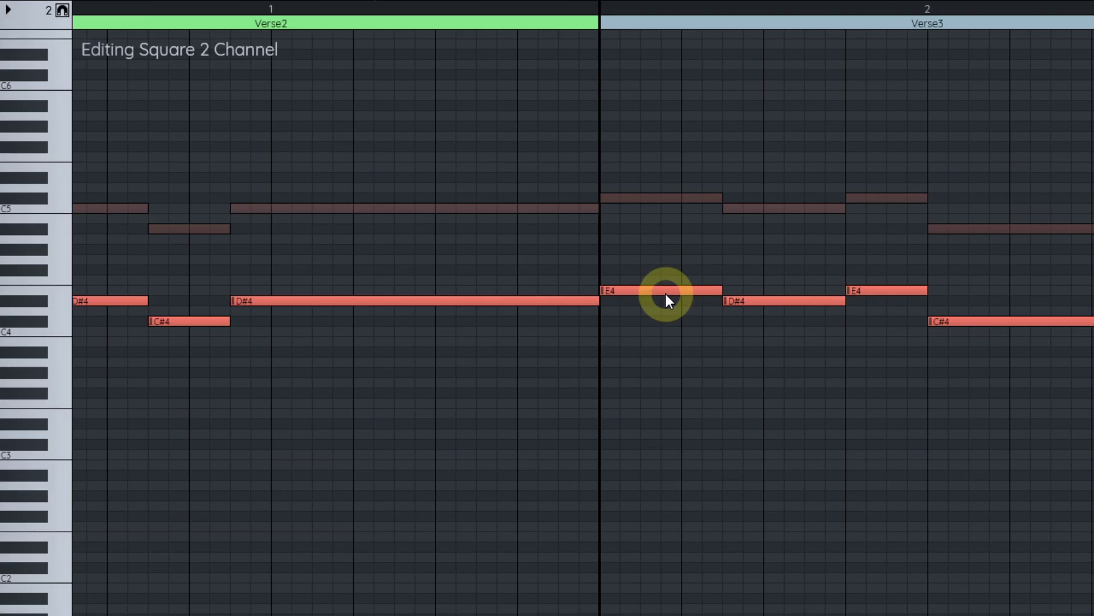
left_click_drag(666, 293, 666, 282)
left_click_drag(907, 294, 905, 284)
scroll(733, 347, "right", 5)
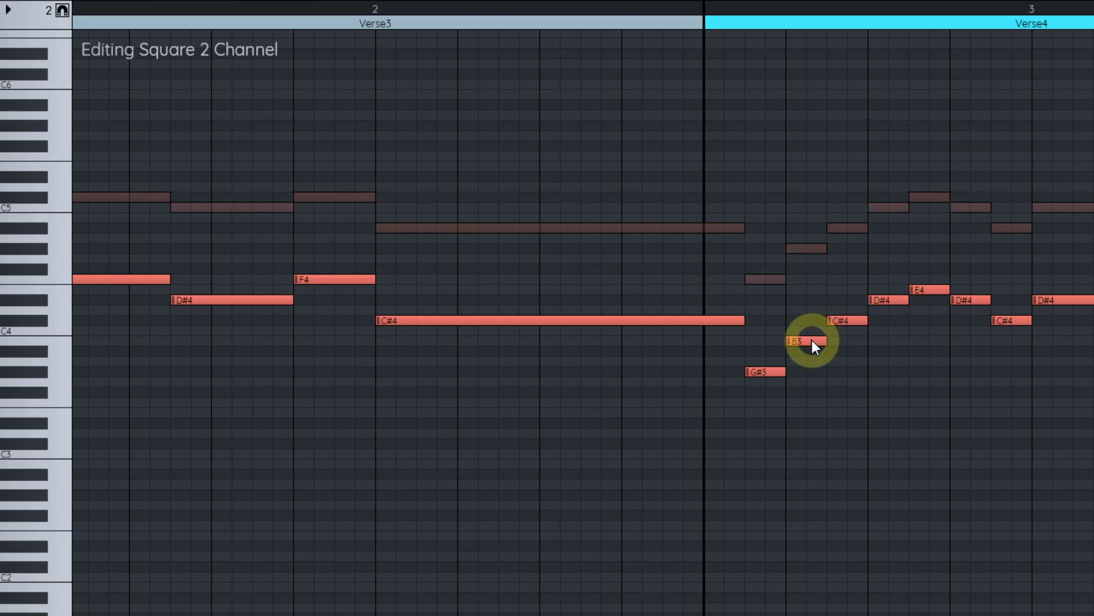
left_click_drag(811, 343, 811, 333)
left_click_drag(917, 291, 921, 283)
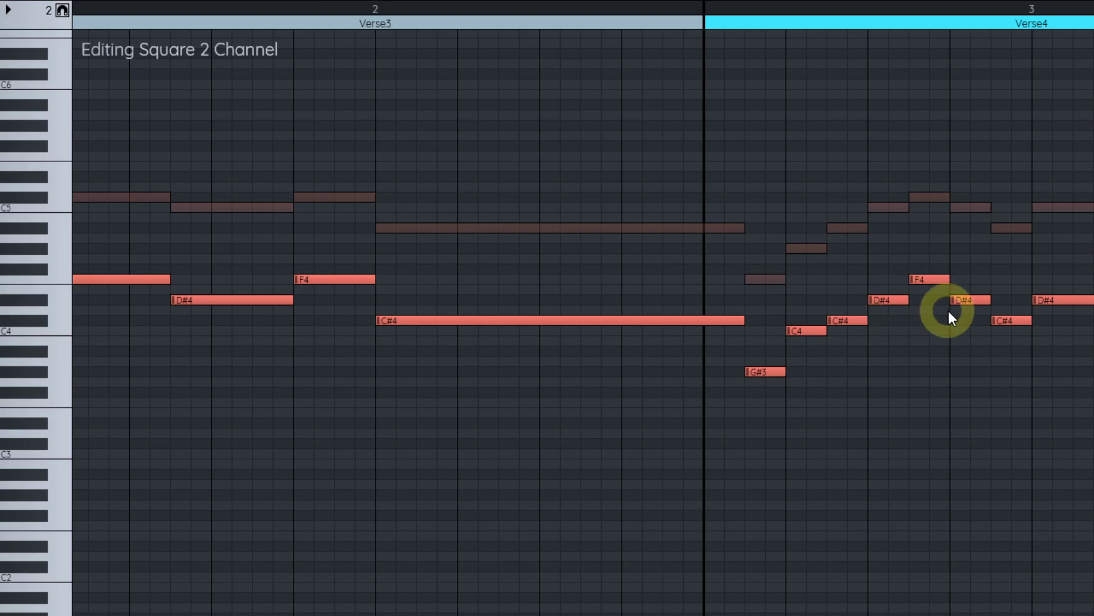
Step: Play the song from the start, follow Square 2's harmony through the four verses, and stop playback during Verse4
key("shift+space")
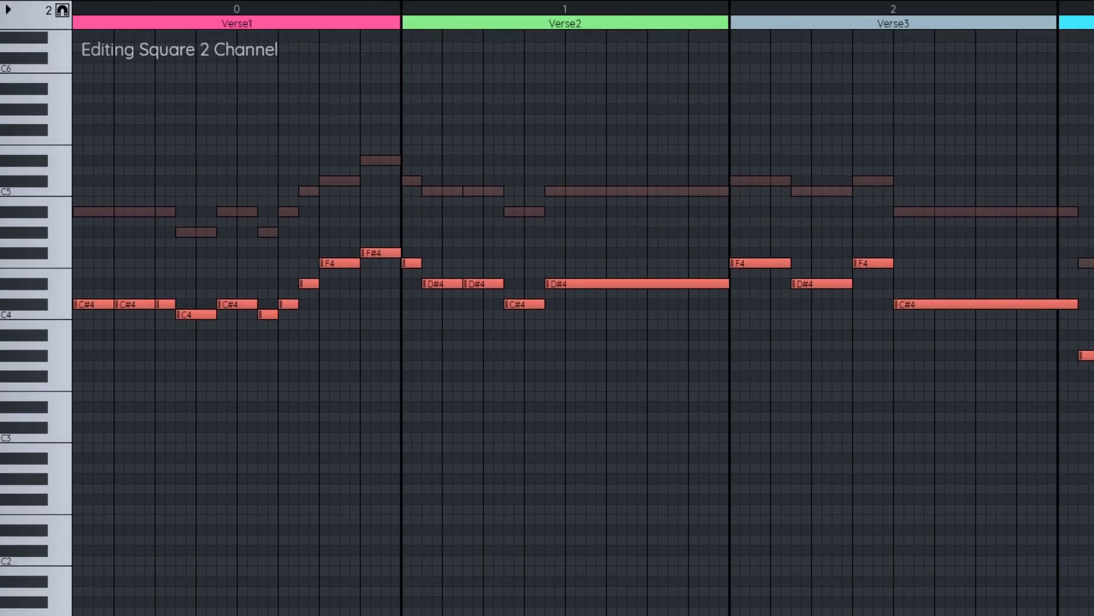
scroll(257, 334, "up", 2)
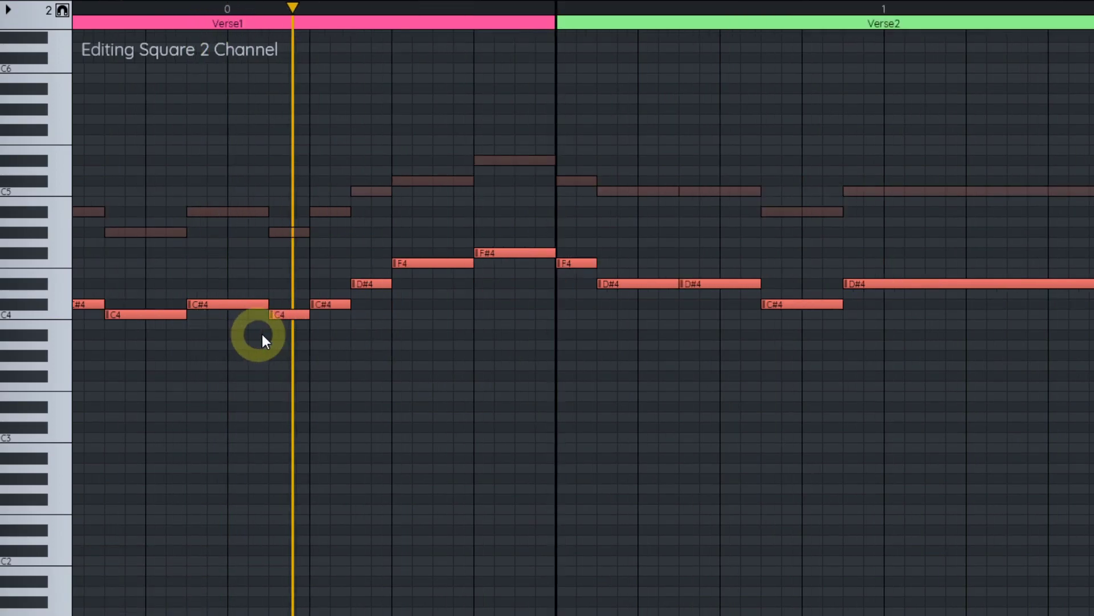
left_click_drag(765, 371, 695, 365)
key("ctrl+2")
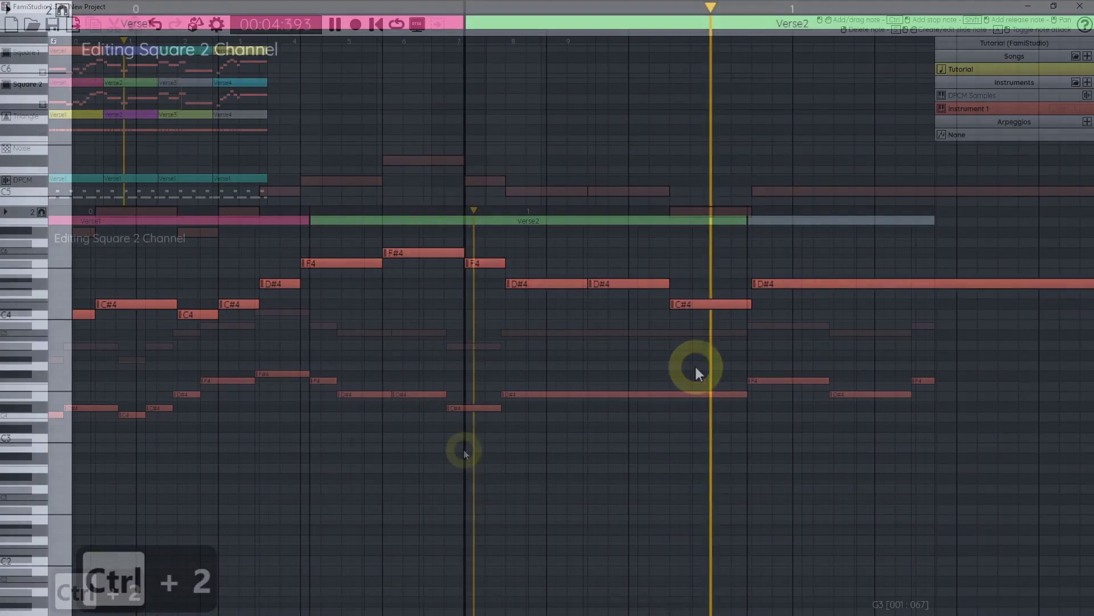
left_click_drag(717, 457, 384, 476)
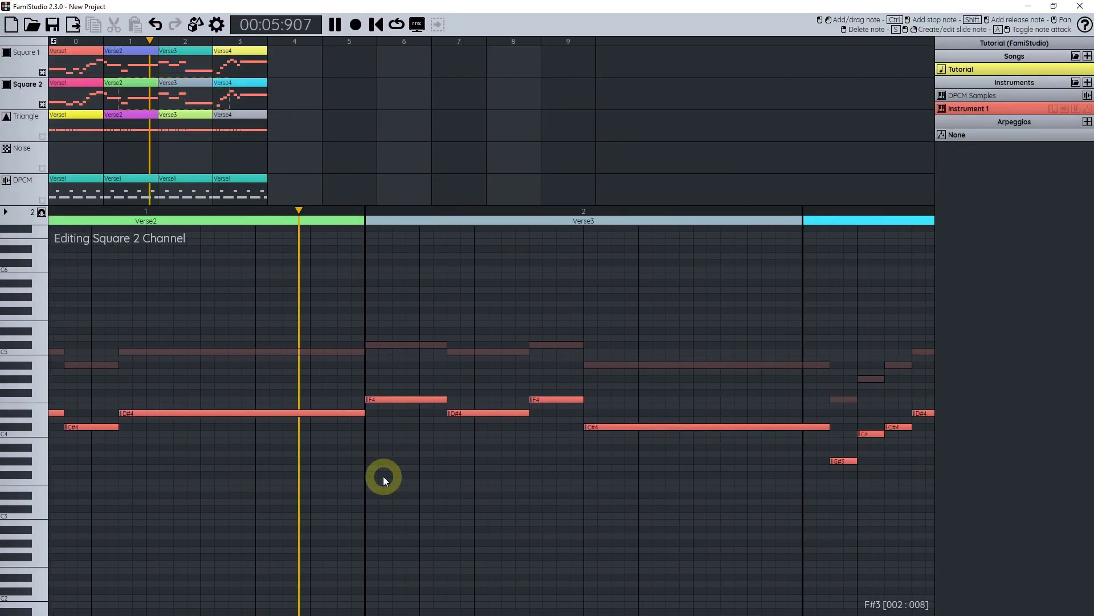
left_click_drag(700, 475, 268, 469)
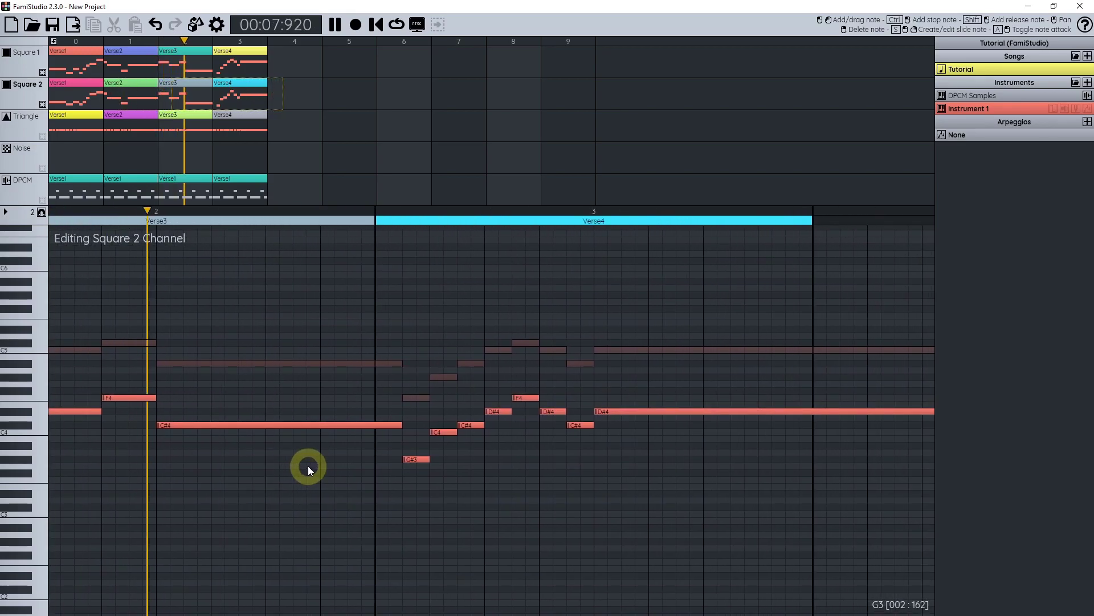
left_click_drag(517, 484, 359, 488)
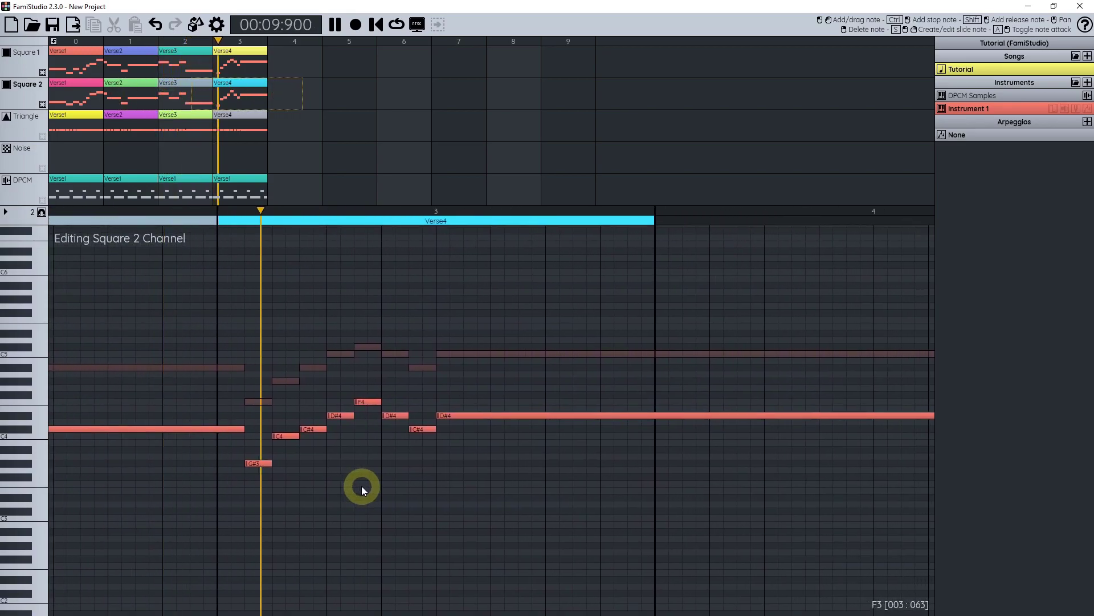
key("space")
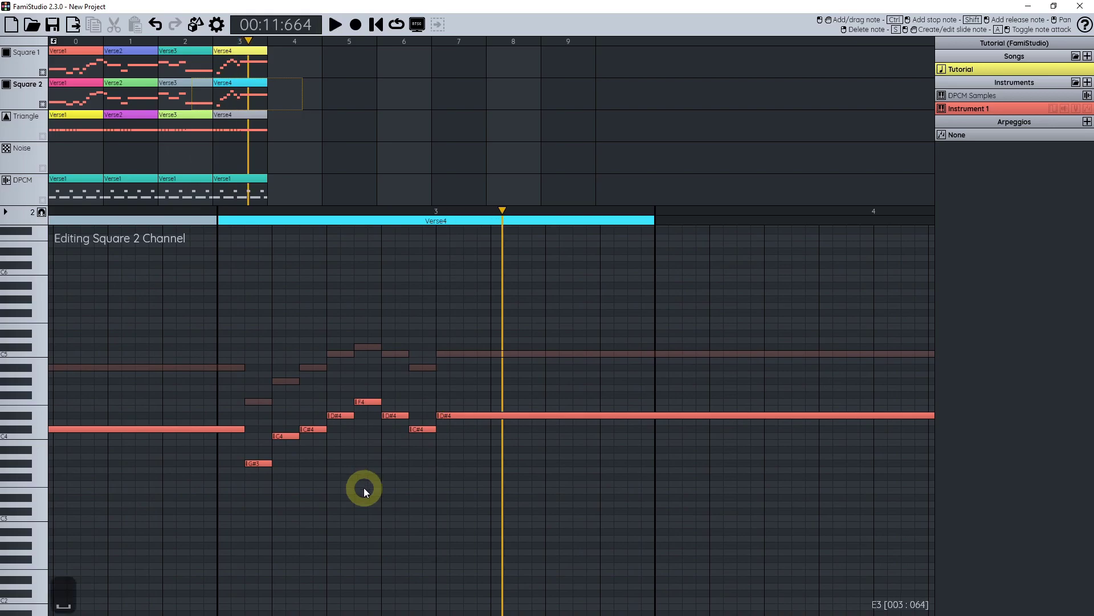
Step: Turn off the forced display of Square 1's notes behind the other channels
scroll(361, 485, "down", 1)
left_click_drag(314, 490, 850, 454)
scroll(564, 459, "down", 1)
key("ctrl+z")
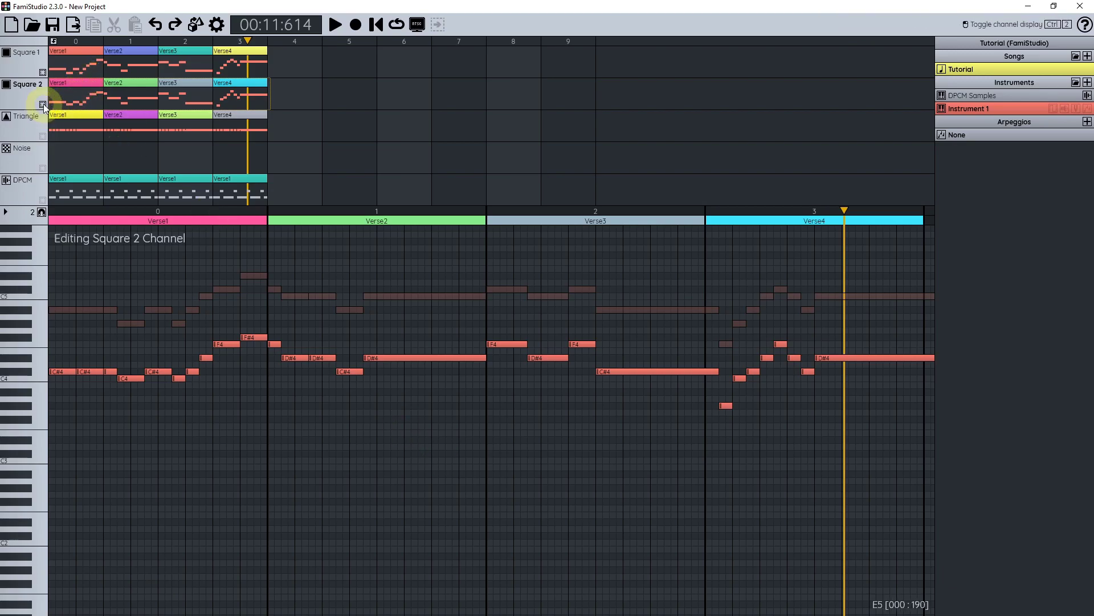
left_click(42, 73)
Step: Add a DPCM pattern in bar 4 and name it Chorus1
double_click(296, 179)
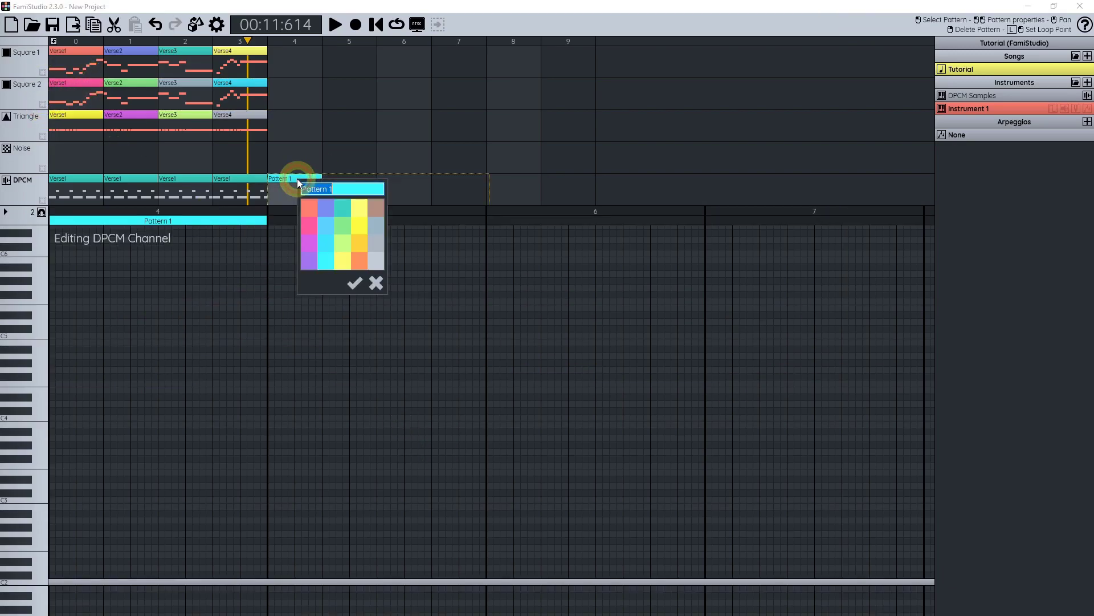
type("Chorus")
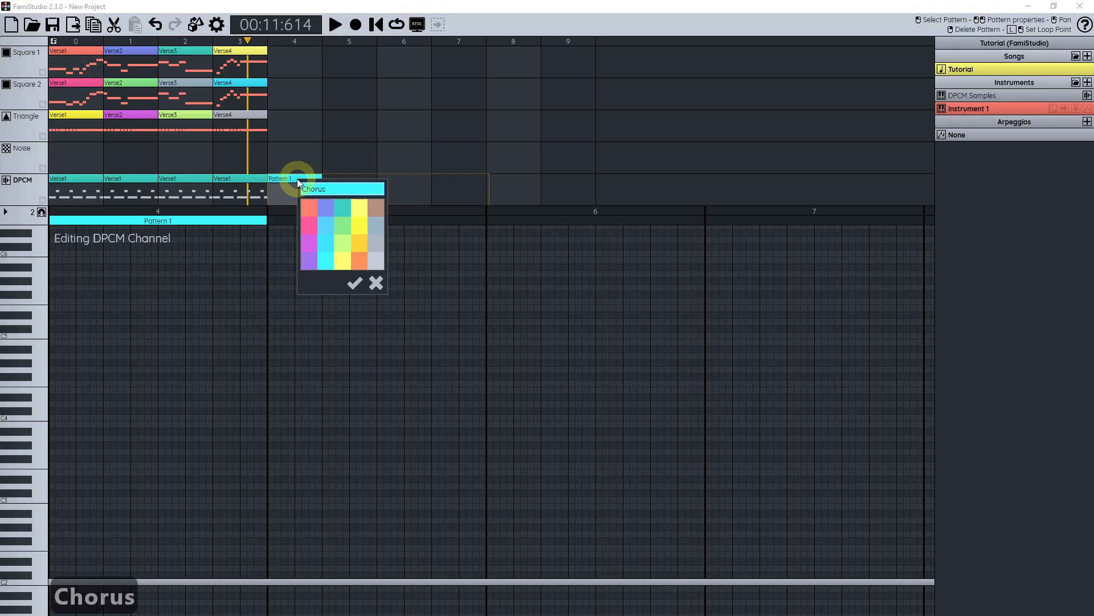
type("1")
key("ctrl+a")
key("ctrl+c")
key("Return")
Step: Add a DPCM pattern in bar 5 and name it Chorus2
left_click(327, 189)
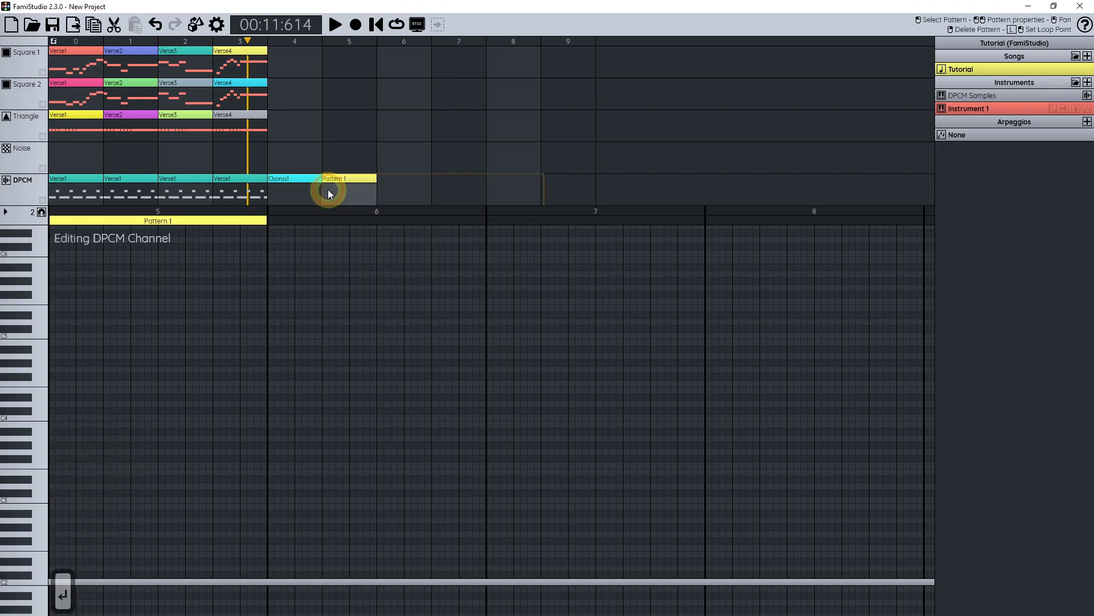
double_click(327, 189)
key("ctrl+v")
key("BackSpace")
type("2")
key("Return")
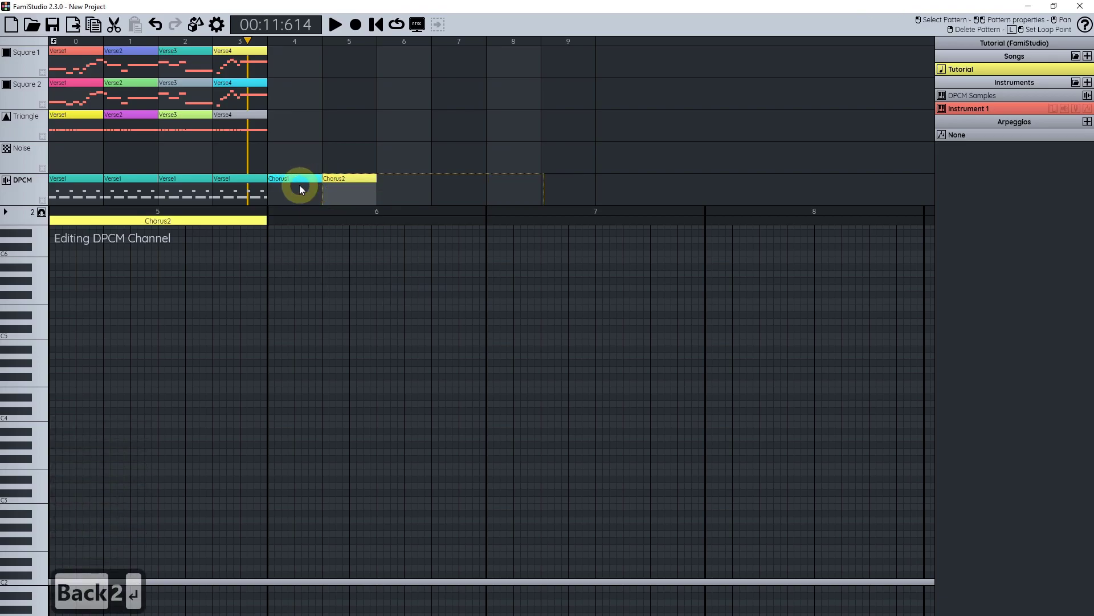
Step: Recolor the DPCM channel's Chorus1 pattern salmon red
double_click(300, 188)
left_click(311, 217)
key("Return")
Step: Fill the DPCM channel's Chorus1 with eight C2 sample notes, one on each beat
scroll(388, 374, "down", 5)
scroll(388, 375, "left", 5)
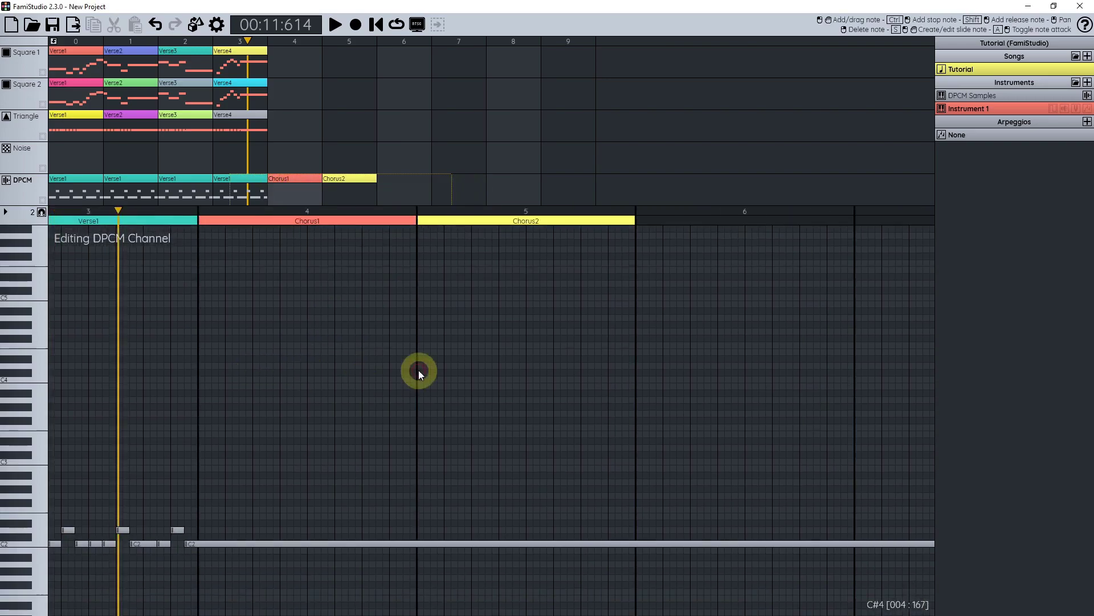
scroll(357, 419, "right", 2)
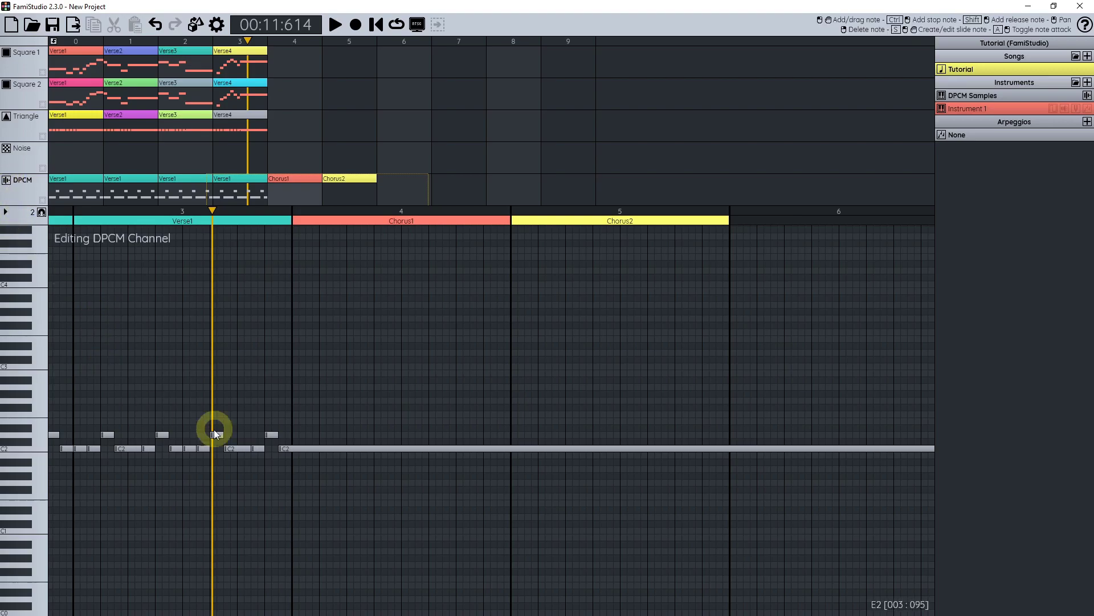
left_click_drag(296, 446, 138, 426)
key("ctrl+3")
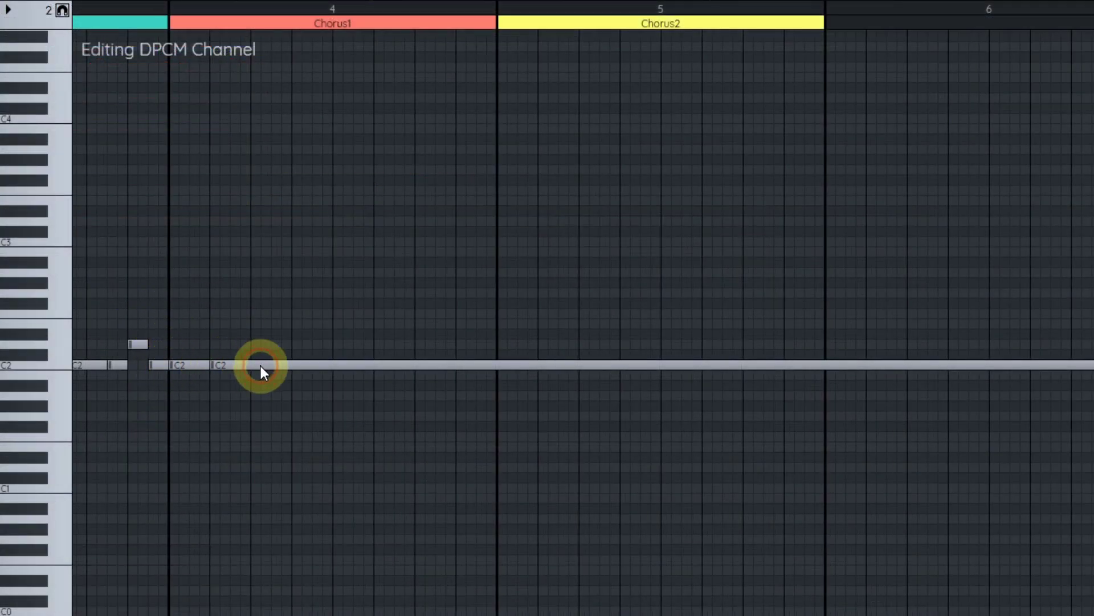
left_click(288, 367)
left_click(343, 367)
left_click(379, 361)
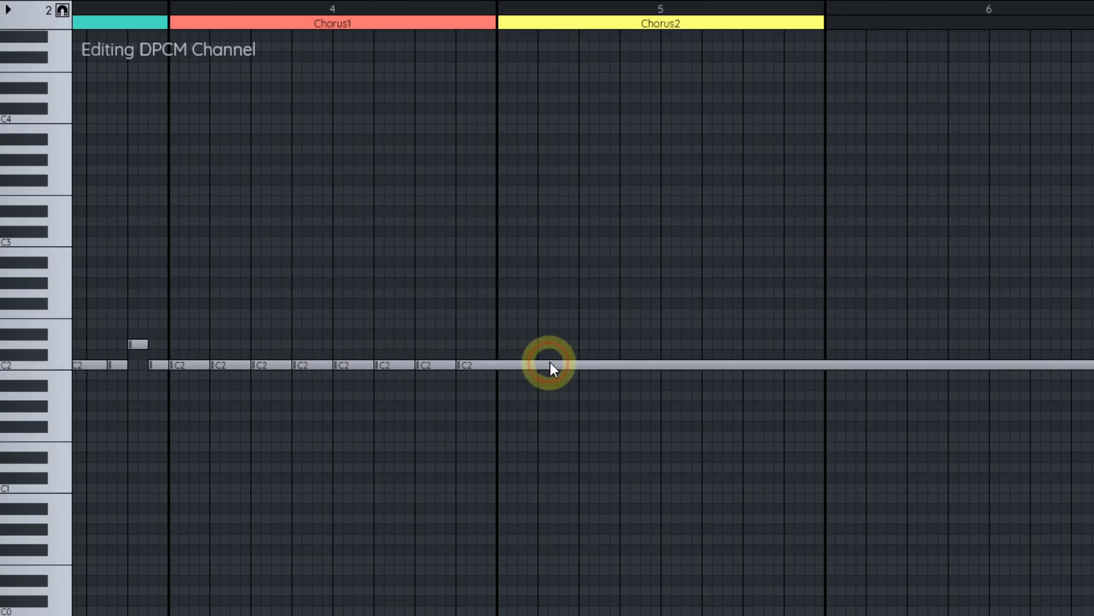
Step: Place alternating half-beat pairs of C2 and D2 notes across the first half of the DPCM channel's Chorus2
left_click(513, 365)
left_click(540, 344)
left_click(562, 344)
left_click(593, 365)
left_click(604, 364)
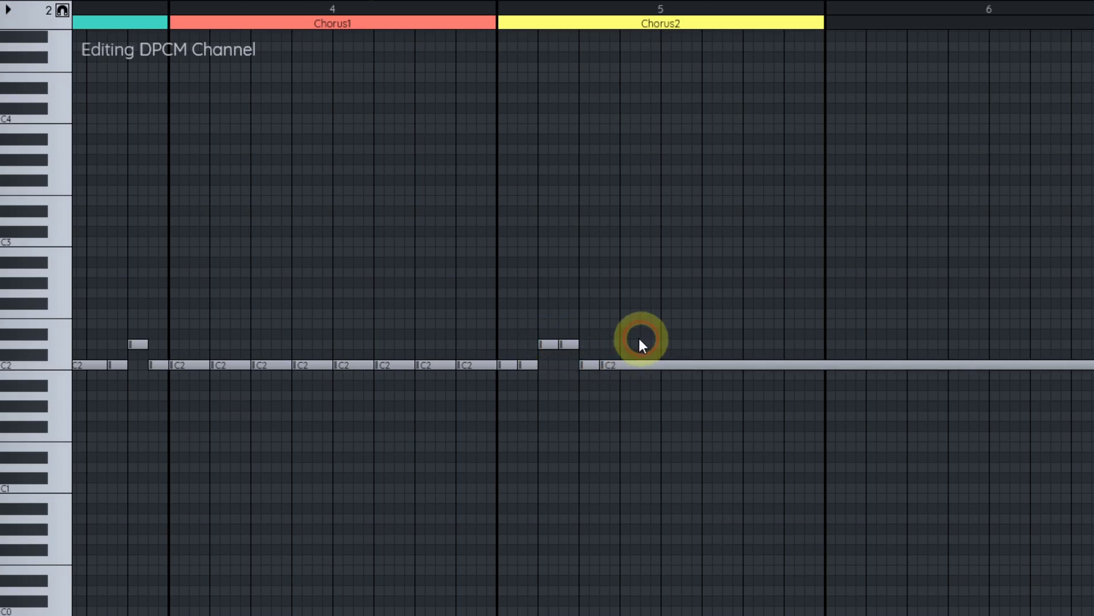
left_click(638, 345)
left_click(642, 344)
Step: Copy the first half of the DPCM channel's Chorus2 notes and paste it into the pattern's second half
left_click_drag(655, 13, 499, 17)
key("ctrl+c")
key("ctrl+v")
key("Escape")
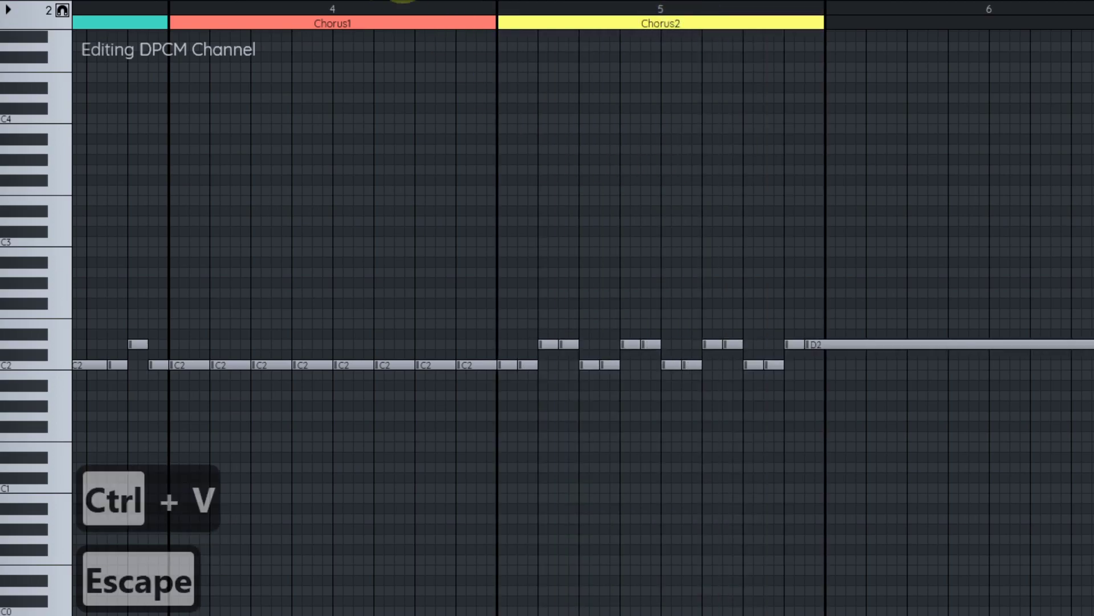
Step: Duplicate the DPCM Chorus1 and Chorus2 patterns into bars 6 and 7, and two Verse1 patterns into bars 8 and 9
scroll(435, 3, "right", 3)
left_click(342, 189)
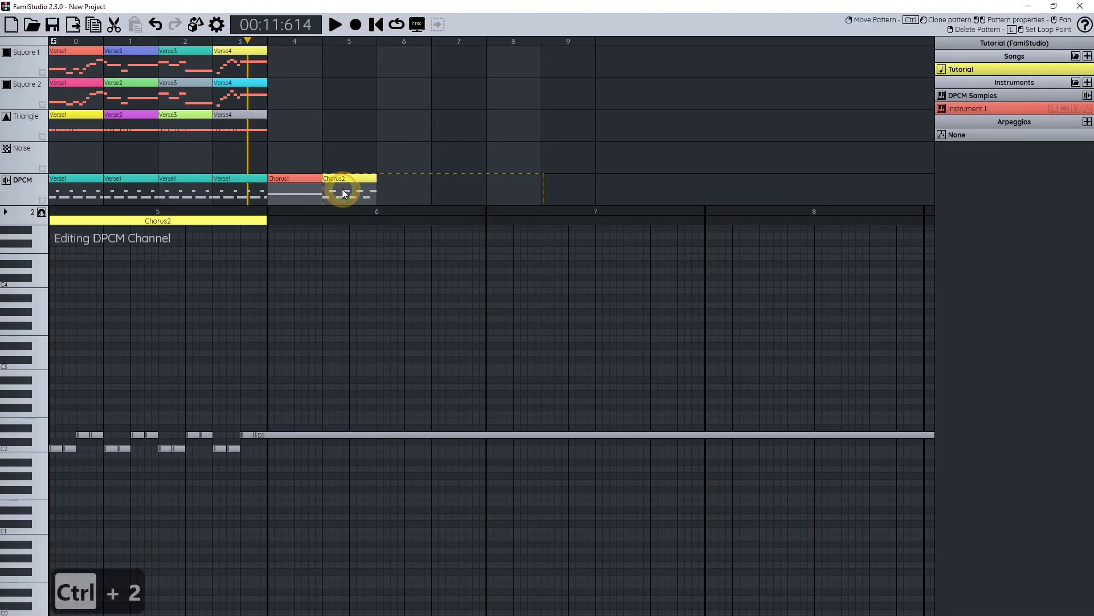
left_click_drag(296, 190, 422, 193)
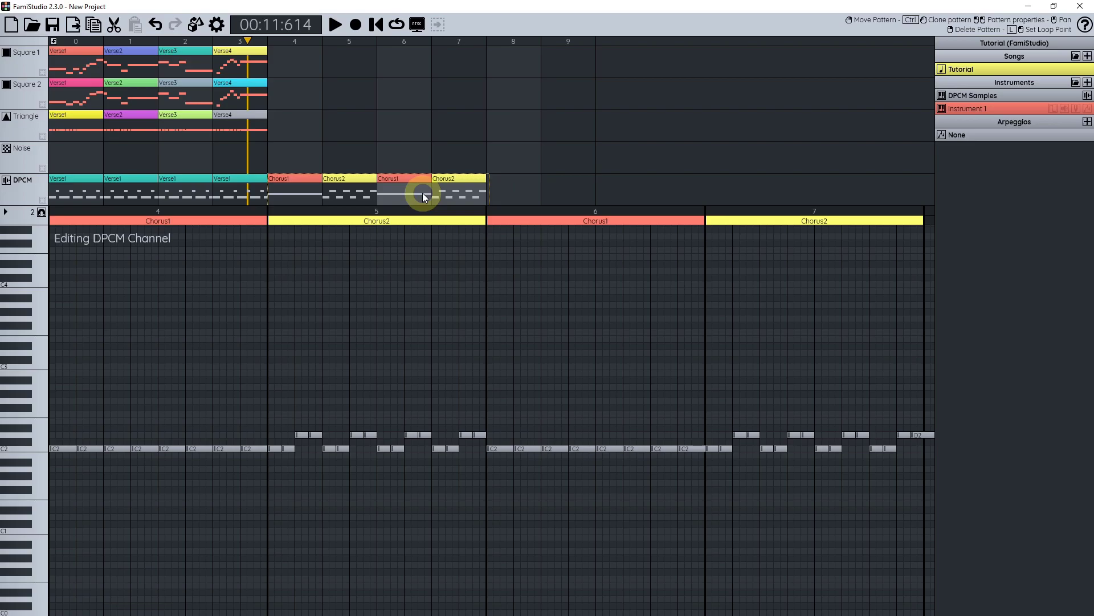
mouse_move(228, 195)
left_mouse_down()
mouse_move(187, 186)
mouse_move(516, 184)
left_mouse_up()
key("Escape")
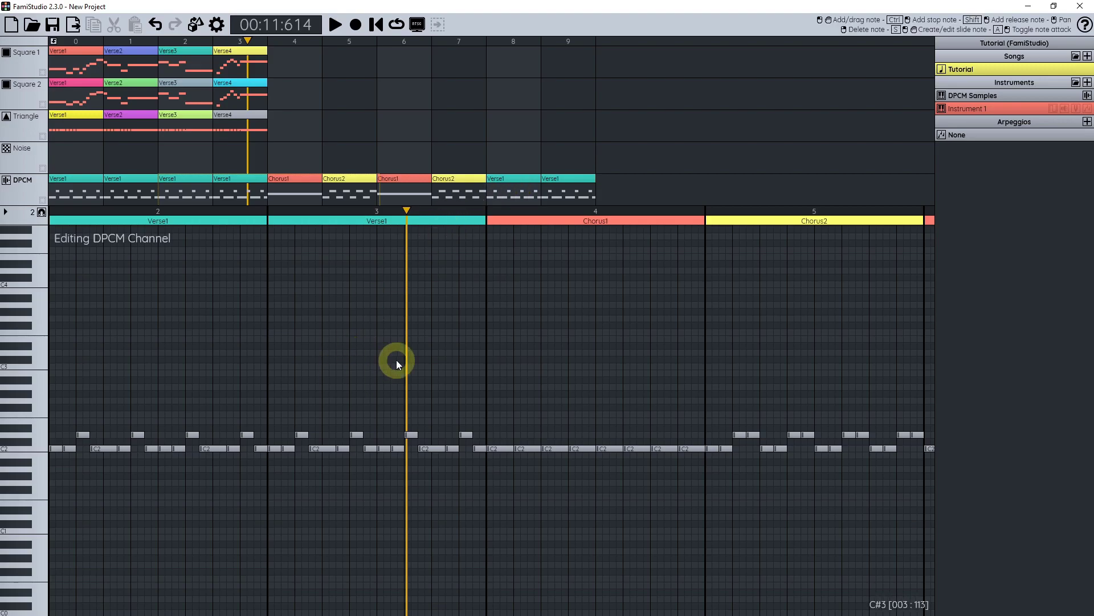
Step: Add two patterns to the Triangle channel in bars 4 and 5, naming them Chorus1 and Chorus2
left_click(304, 121)
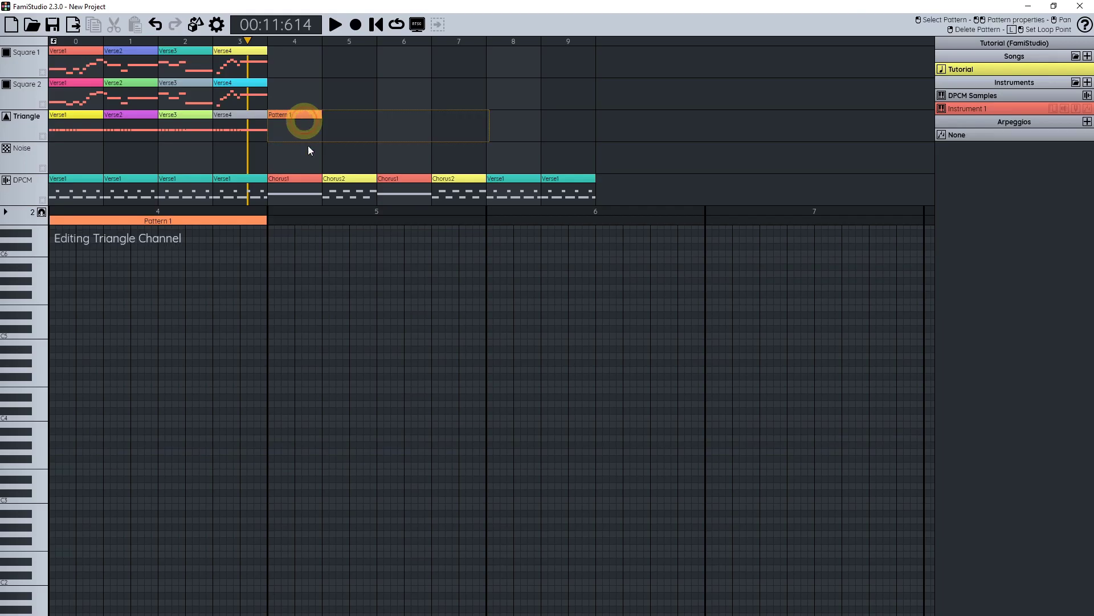
double_click(310, 130)
type("Chorus1")
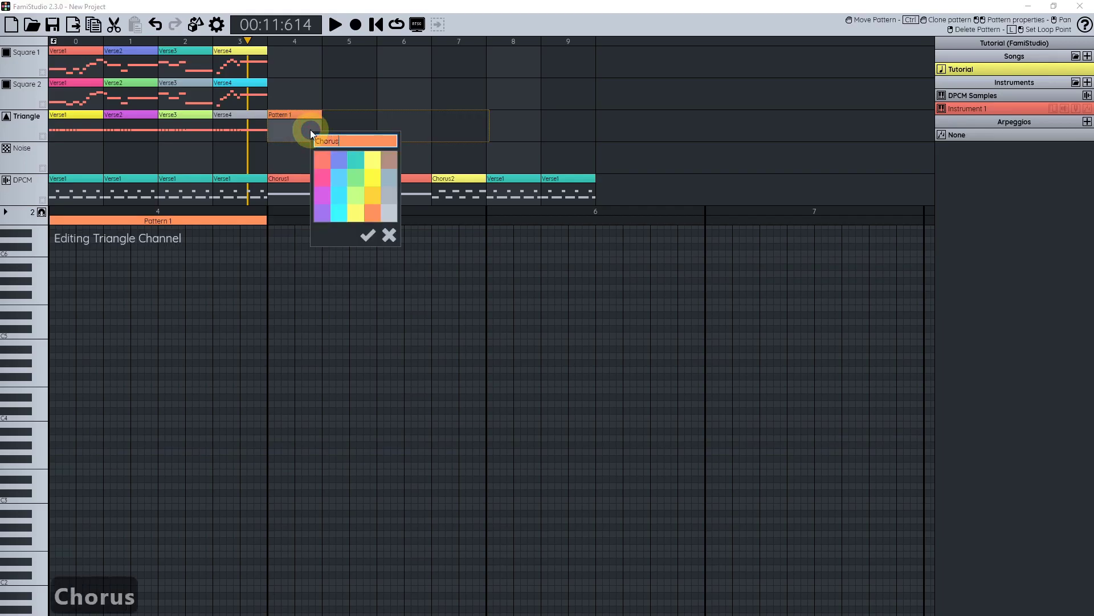
key("Return")
left_click(343, 127)
double_click(343, 128)
type("Chorus2")
key("Return")
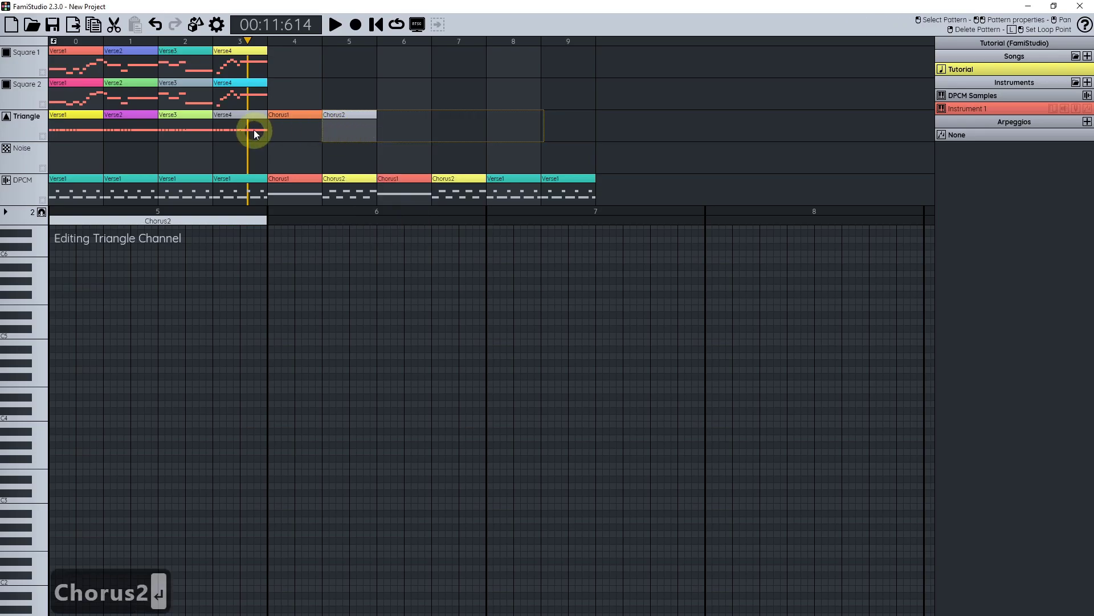
Step: Copy the F2 bass notes from the first half of Triangle's Verse4 and paste them at the start of Chorus1
left_click(294, 126)
scroll(391, 337, "up", 3)
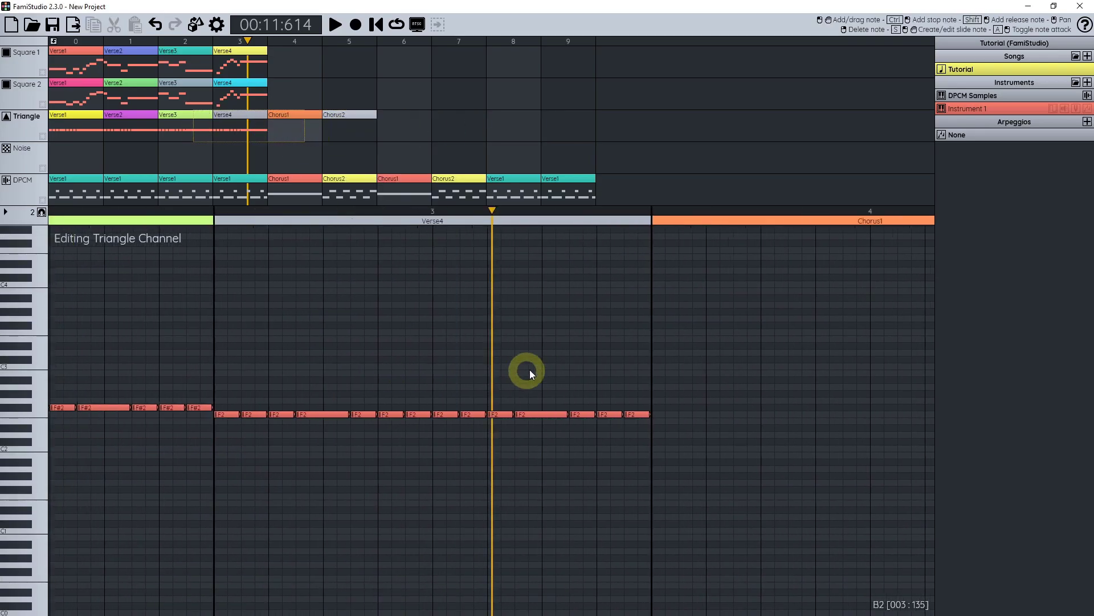
left_click_drag(230, 208, 423, 210)
scroll(411, 211, "down", 2)
key("ctrl+c")
scroll(689, 327, "right", 3)
left_click(353, 213)
key("ctrl+v")
scroll(426, 416, "up", 4)
key("Escape")
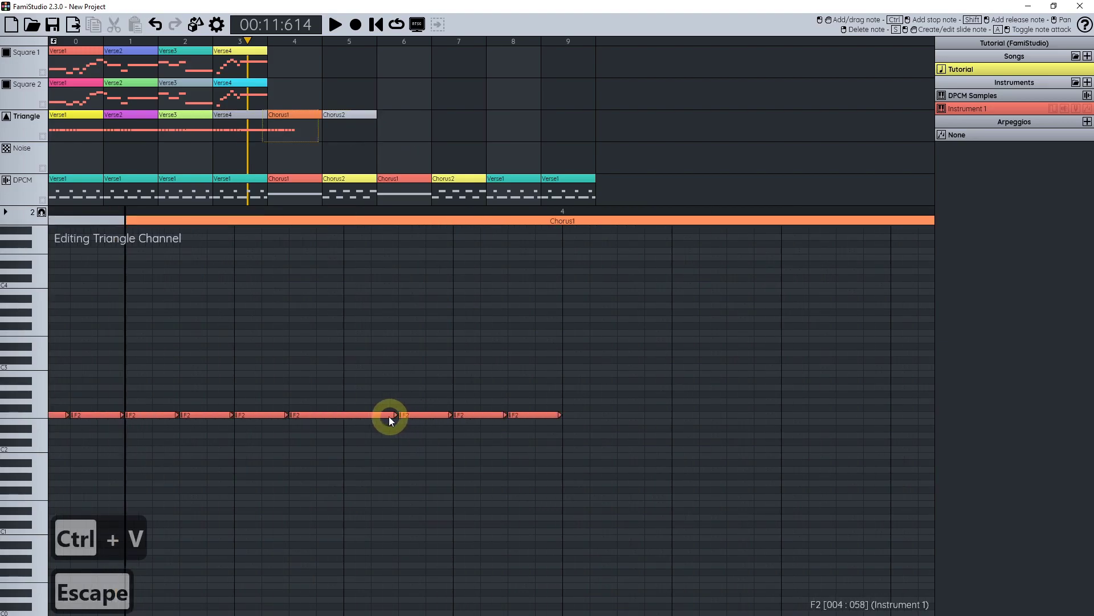
Step: Split the long F2 note in Triangle's Chorus1 with a stop note and an extra F2 note using Instrument 1
left_click(341, 416, "ctrl")
scroll(346, 416, "down", 1)
scroll(347, 415, "up", 1)
left_click(1003, 110)
left_click(346, 415)
key("ctrl+3")
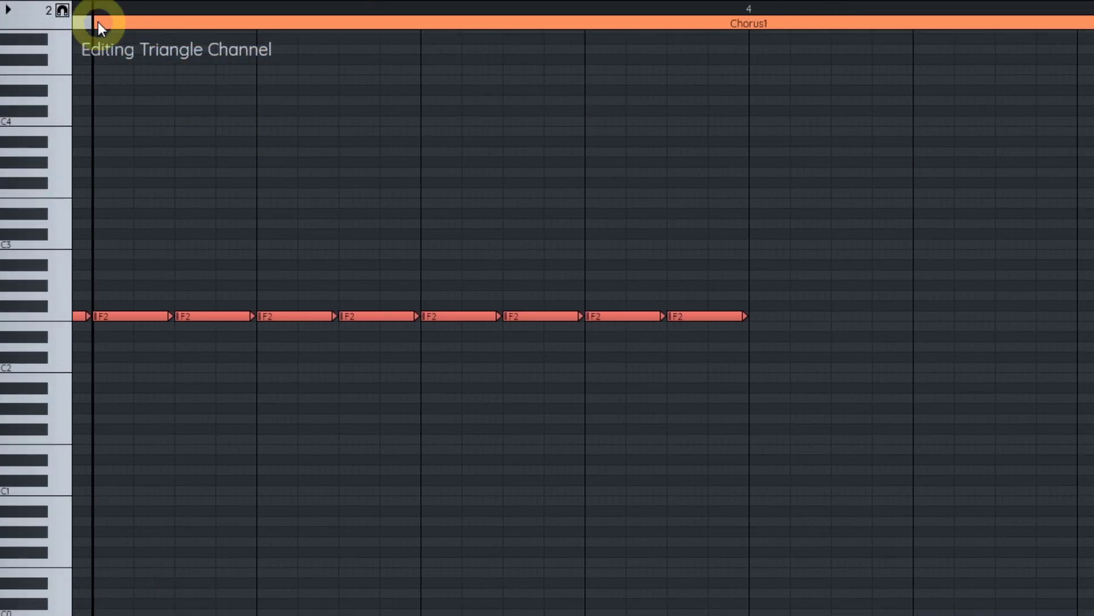
Step: Copy Chorus1's eight F2 bass notes into the pattern's second half and transpose the copy up three semitones to G#2
left_click_drag(98, 22, 683, 21)
key("ctrl+c")
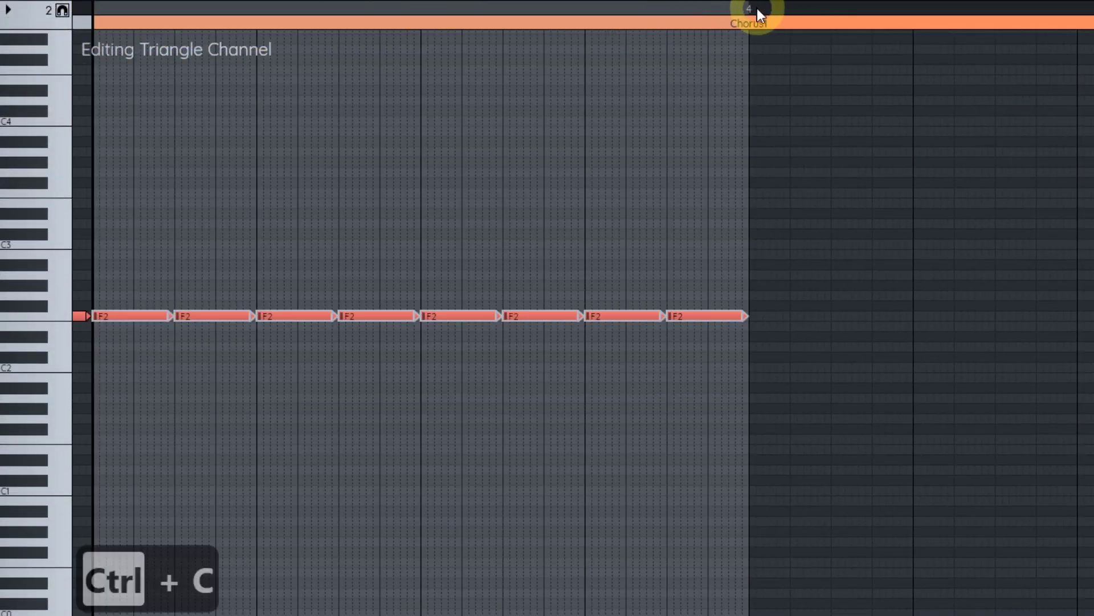
key("ctrl+v")
key("Up")
key("Up")
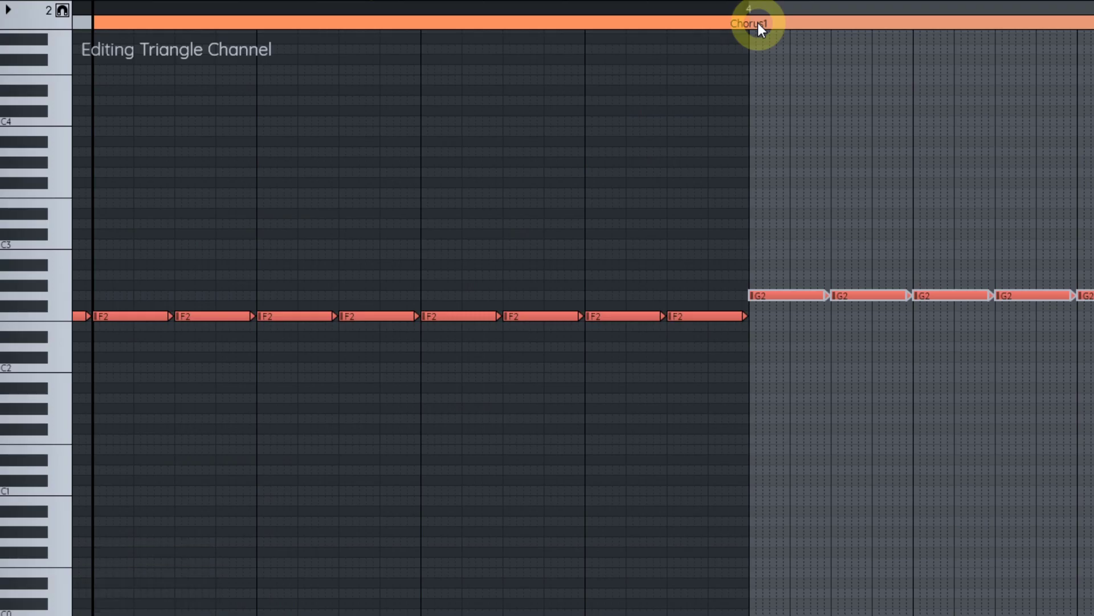
key("Up")
Step: Transpose the eight F2 notes in the first half of Triangle's Chorus1 up one semitone to F#2
left_click_drag(730, 5, 126, 45)
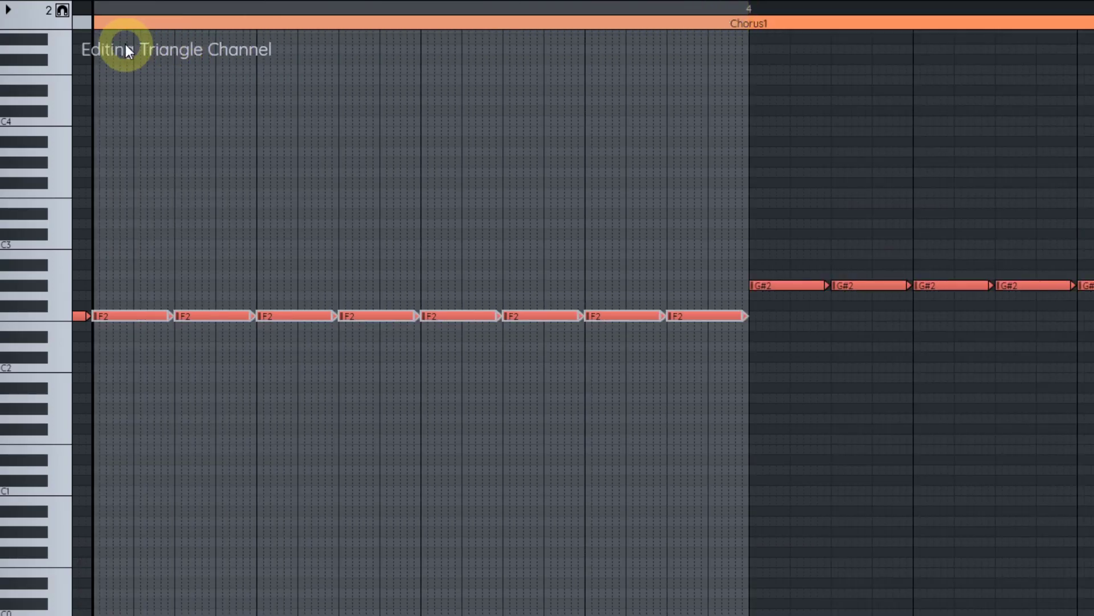
scroll(1003, 471, "right", 3)
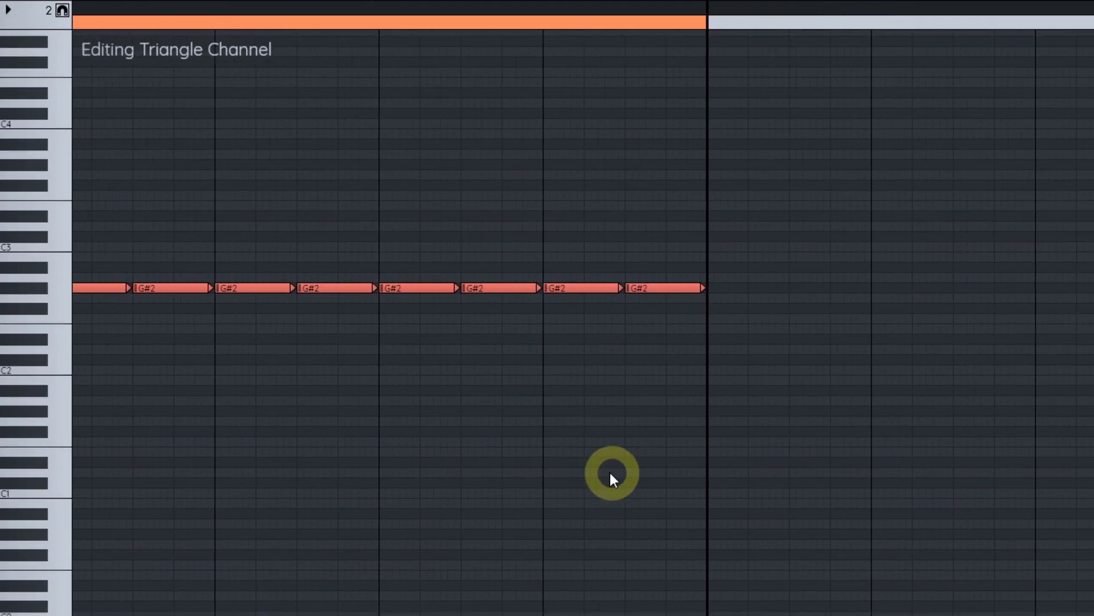
Step: Copy all the A#2 bass notes from Triangle's Verse1, paste them into Chorus2, and play back the chorus bass line
scroll(735, 437, "left", 2)
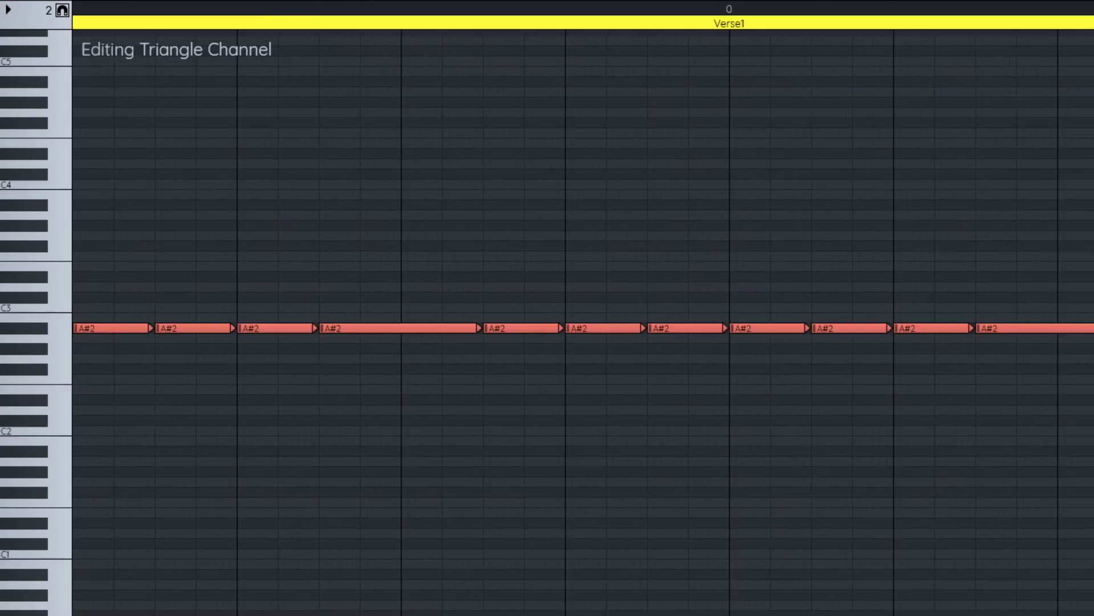
scroll(408, 338, "down", 2)
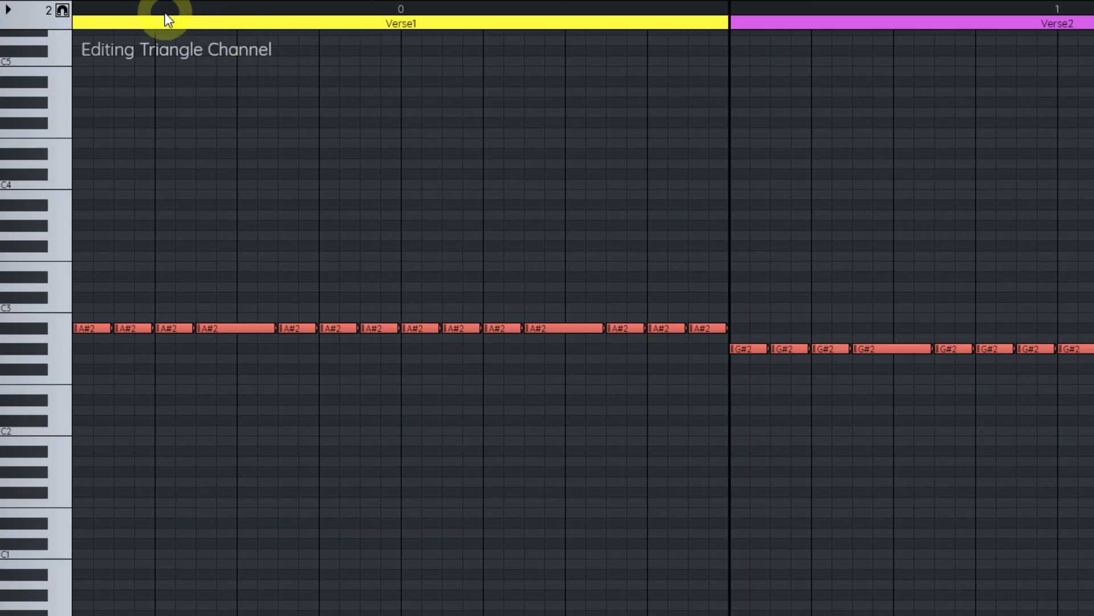
left_click_drag(86, 9, 729, 3)
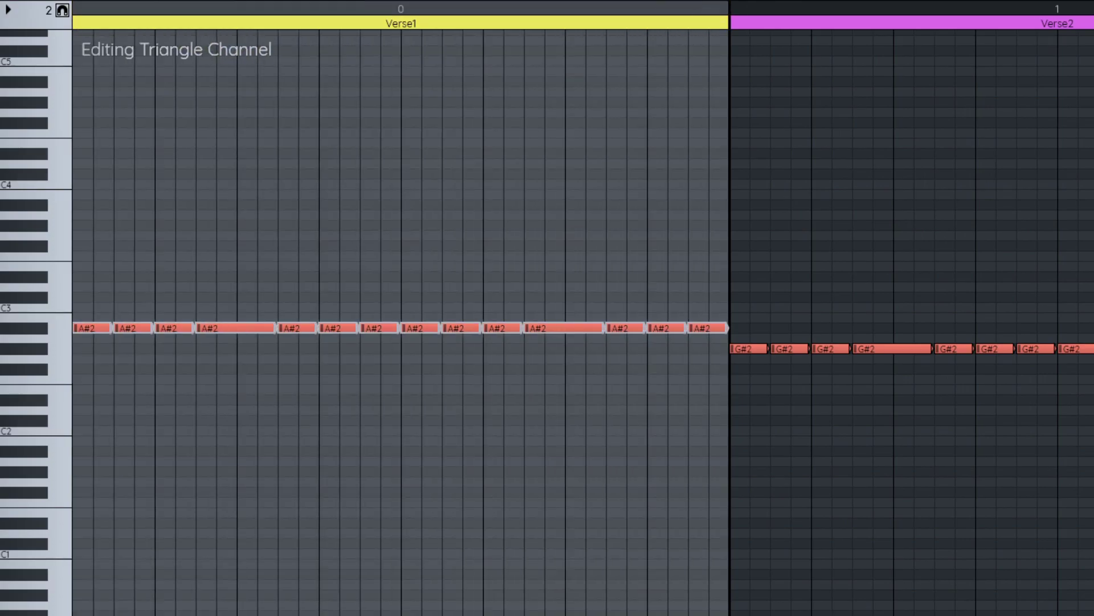
key("ctrl+c")
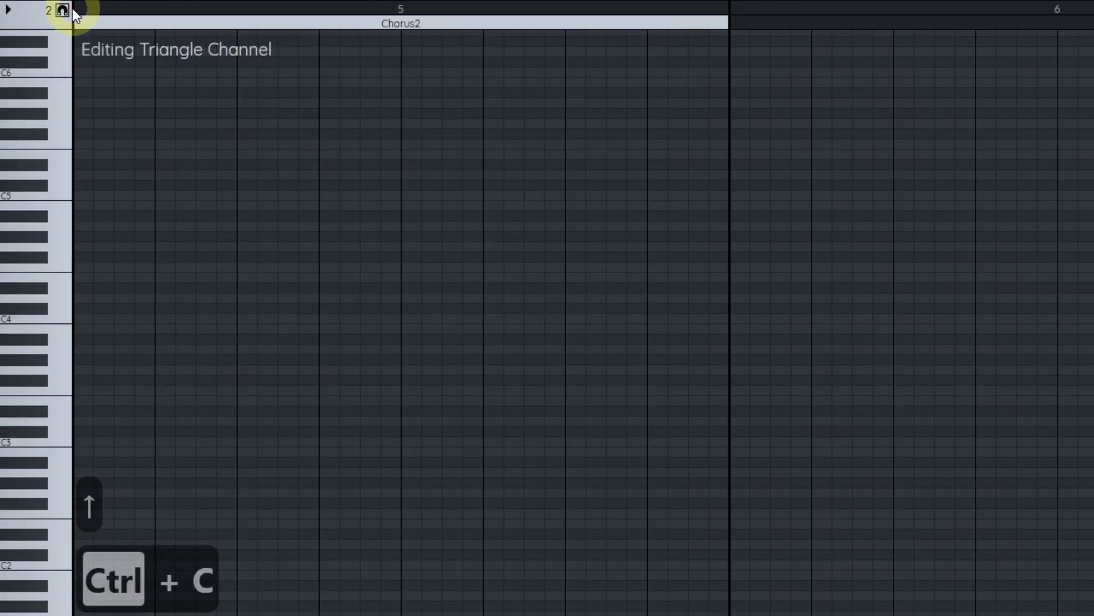
key("ctrl+v")
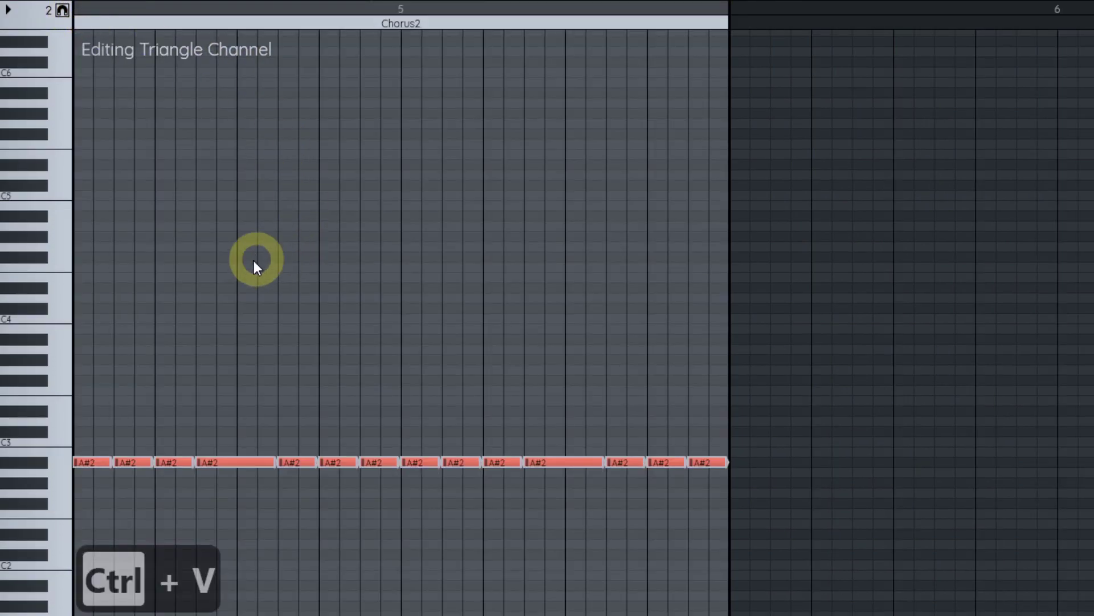
key("Escape")
key("space")
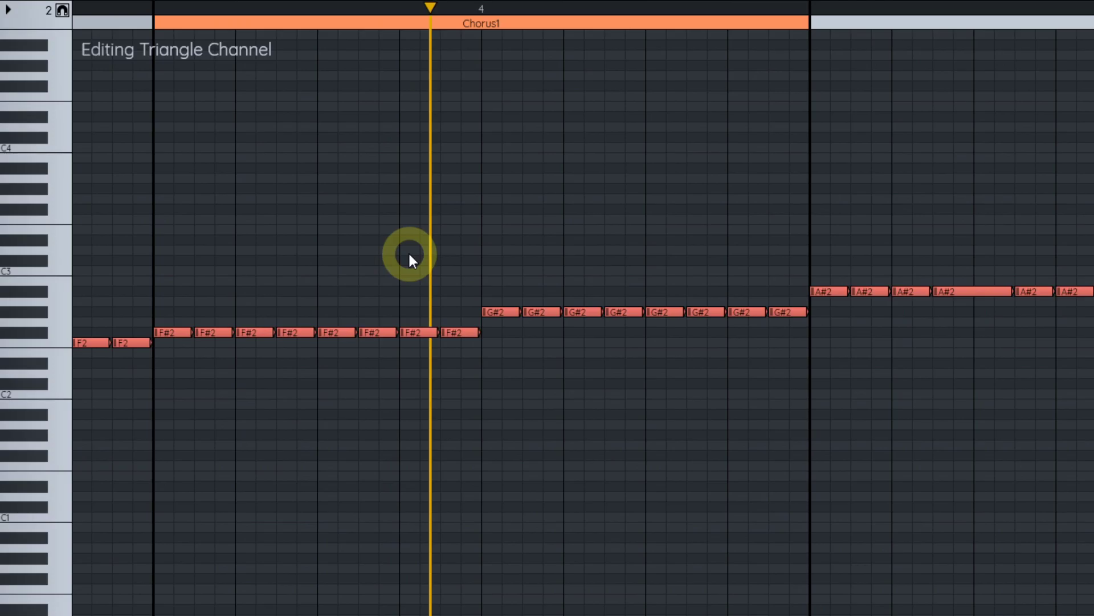
Step: End Square 1's sustained C5 note at the end of Verse4 with a stop note
key("ctrl+2")
left_click(271, 46)
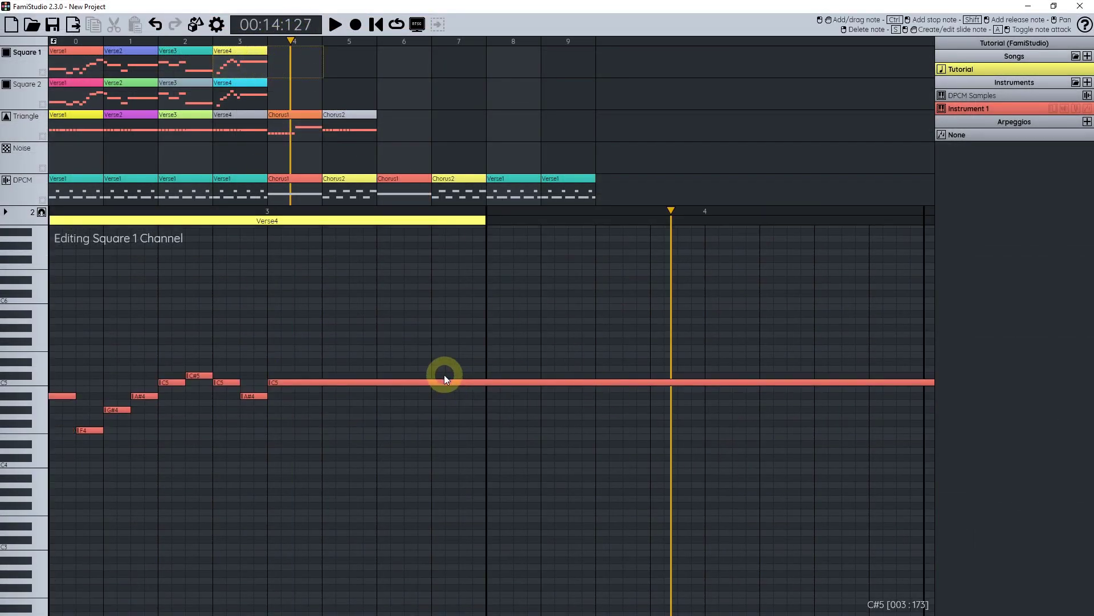
left_click_drag(444, 374, 373, 335)
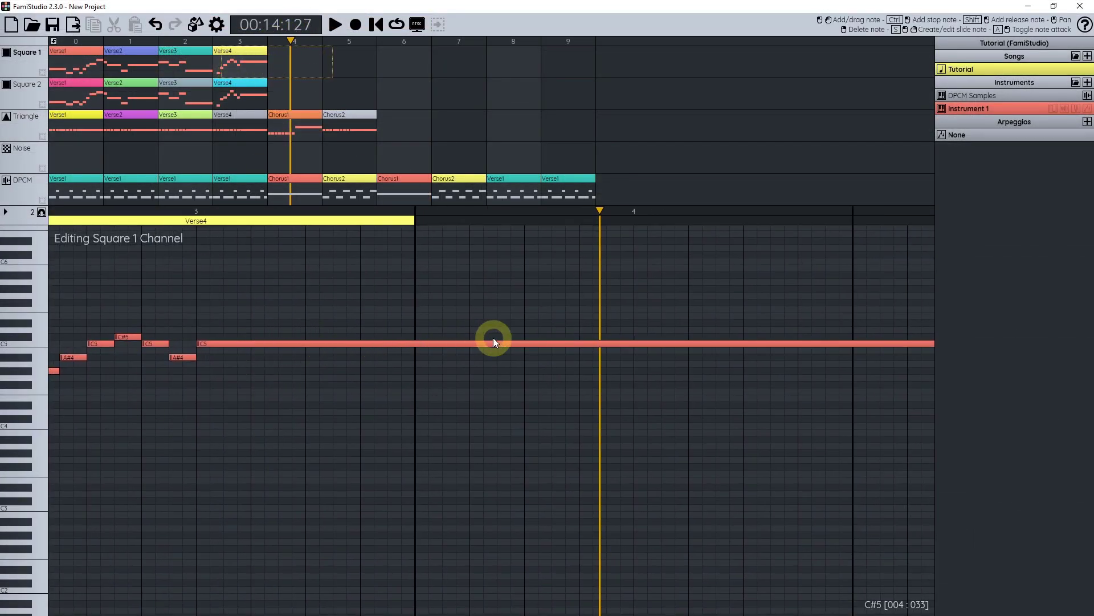
left_click_drag(491, 336, 423, 320)
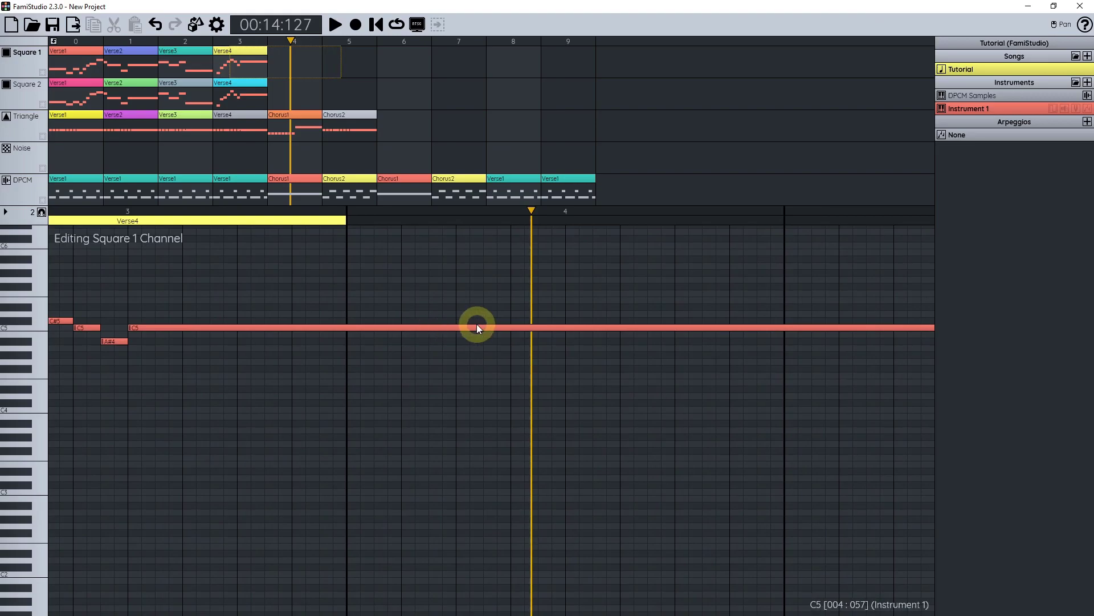
scroll(330, 328, "right", 2)
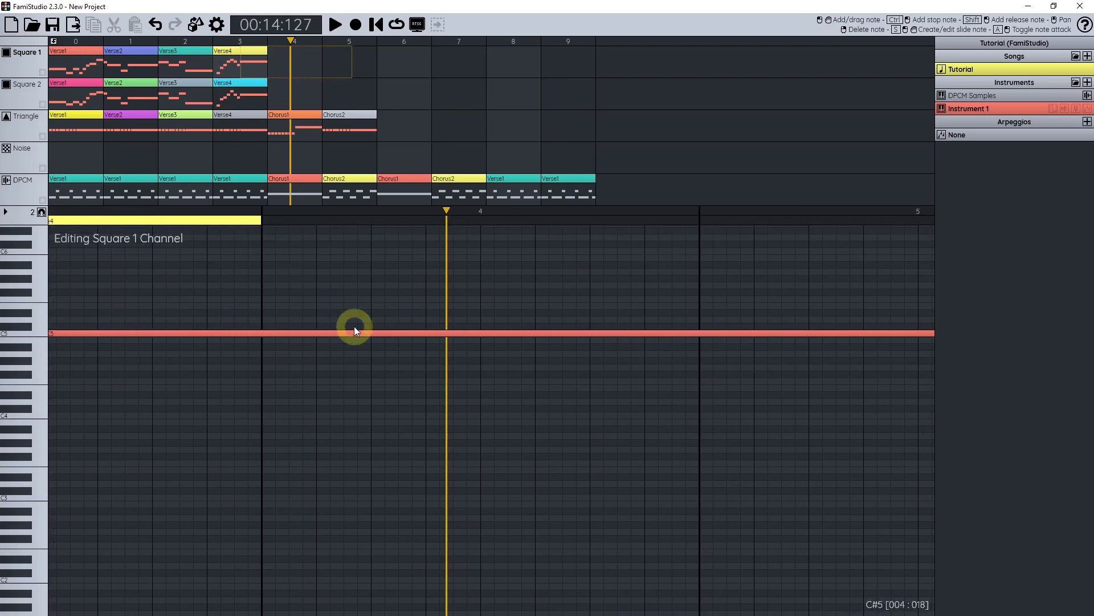
scroll(850, 345, "left", 1)
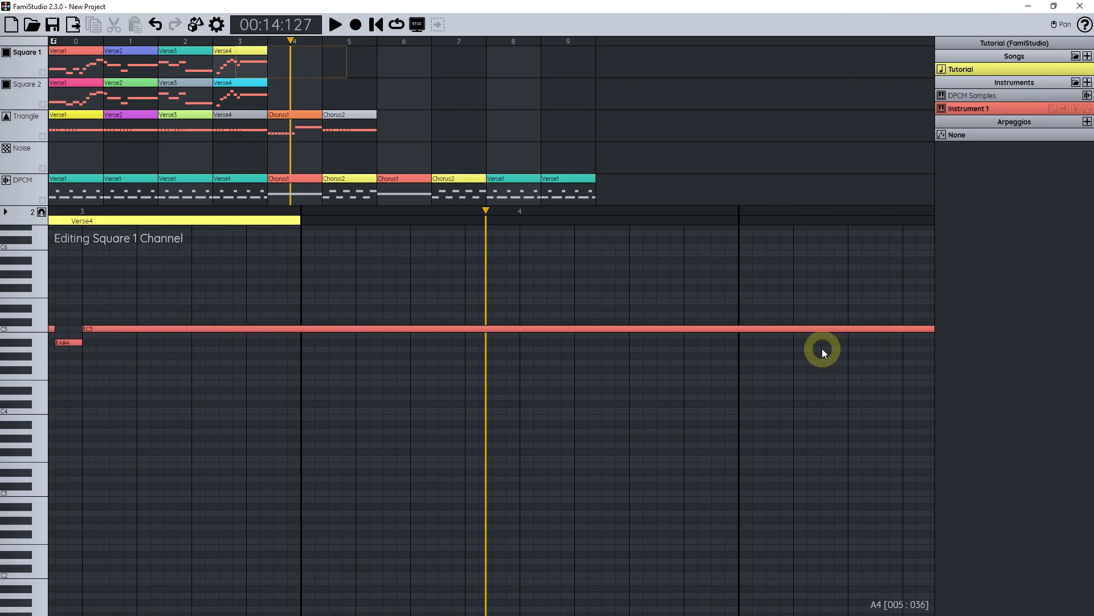
scroll(312, 337, "up", 2)
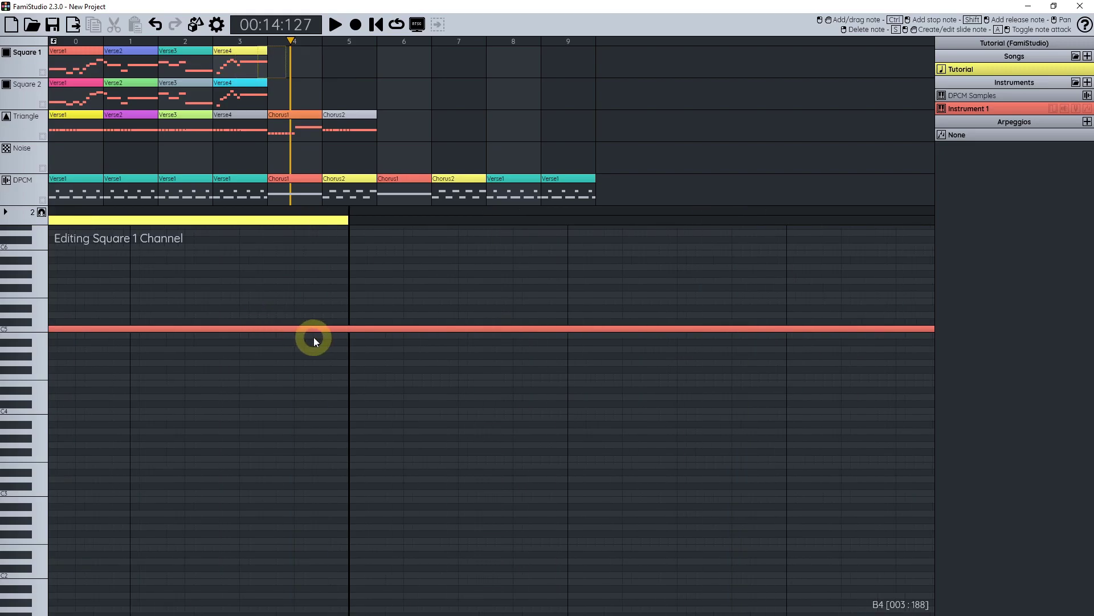
Step: Place a stop note on Square 2's sustained D#4 so that it ends together with Verse4
double_click(251, 91)
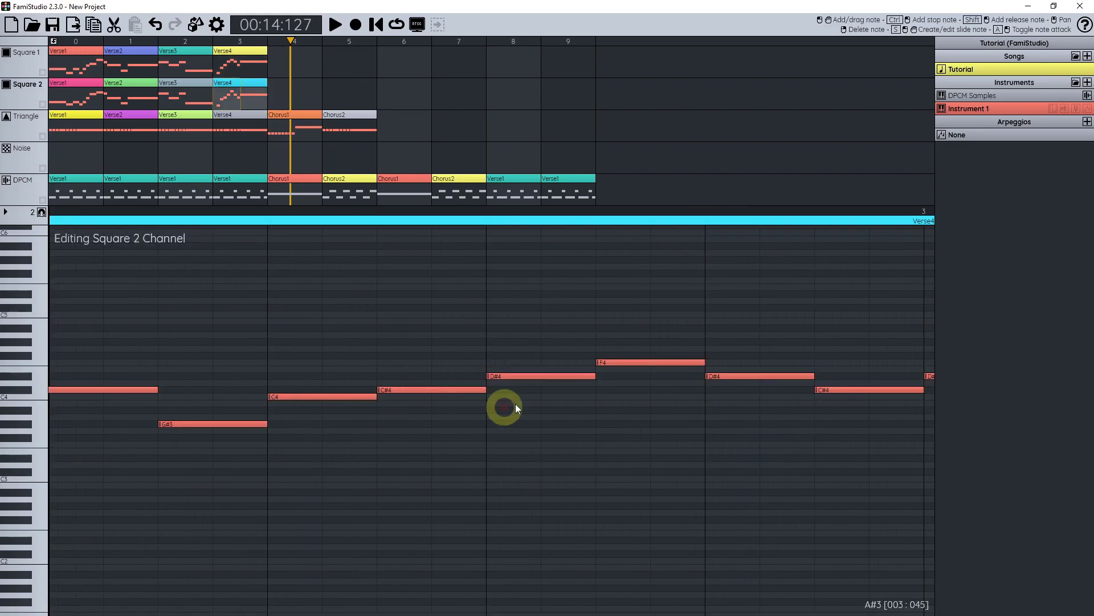
scroll(570, 388, "right", 6)
scroll(337, 374, "down", 2)
scroll(468, 337, "up", 2)
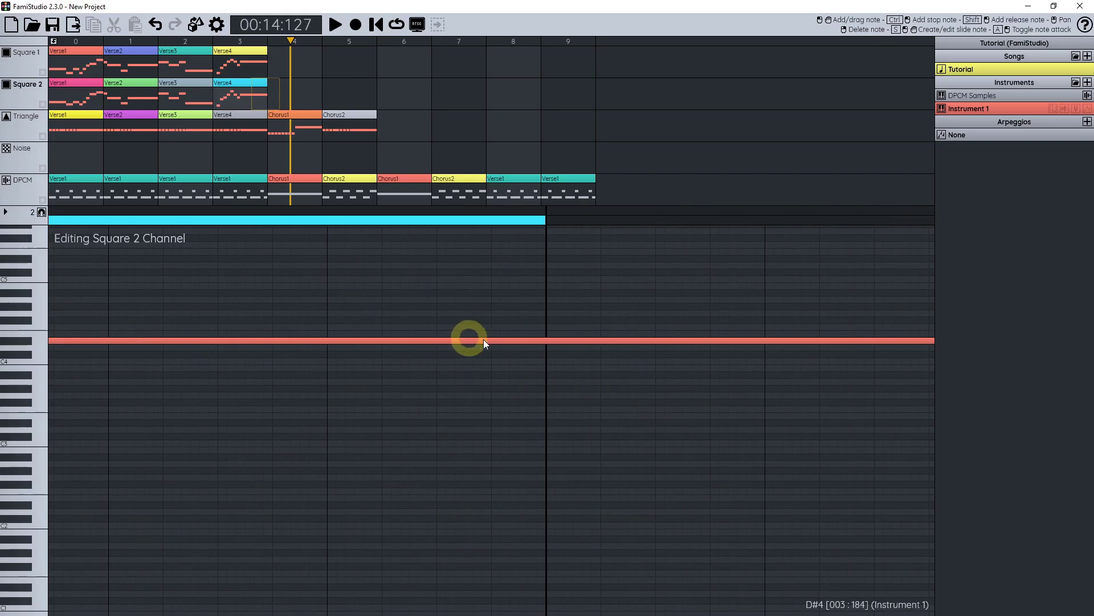
left_click(561, 339, "ctrl")
mouse_move(561, 339)
left_mouse_down()
mouse_move(441, 362)
mouse_move(309, 349)
left_mouse_up()
scroll(310, 349, "down", 1)
Step: Play the song from the end of Verse4 through bar 5 to check the Triangle chorus bass line
left_click(263, 41)
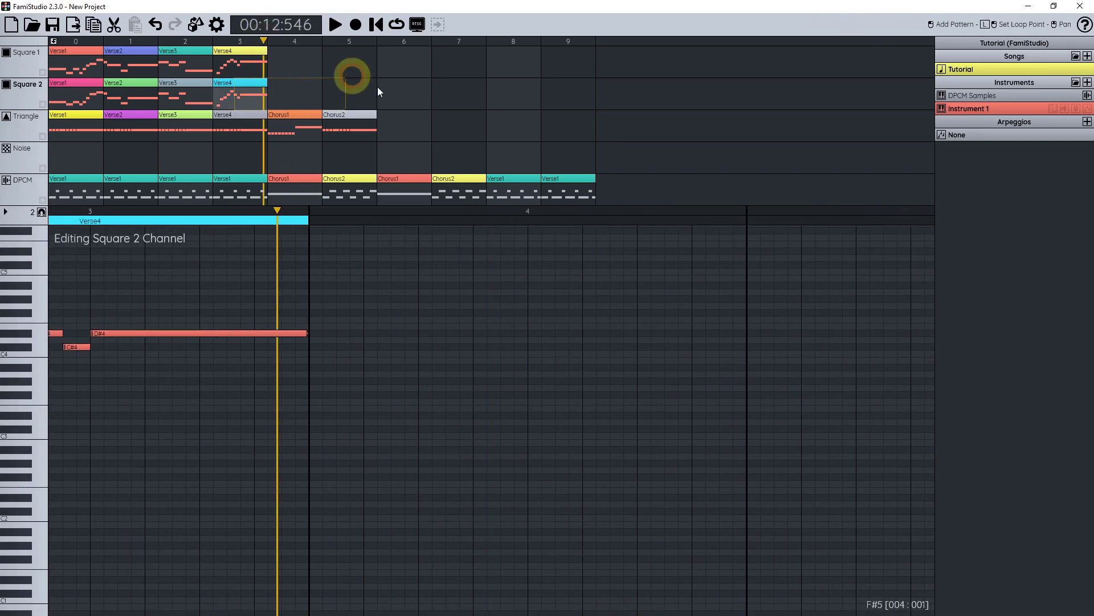
key("space")
double_click(301, 133)
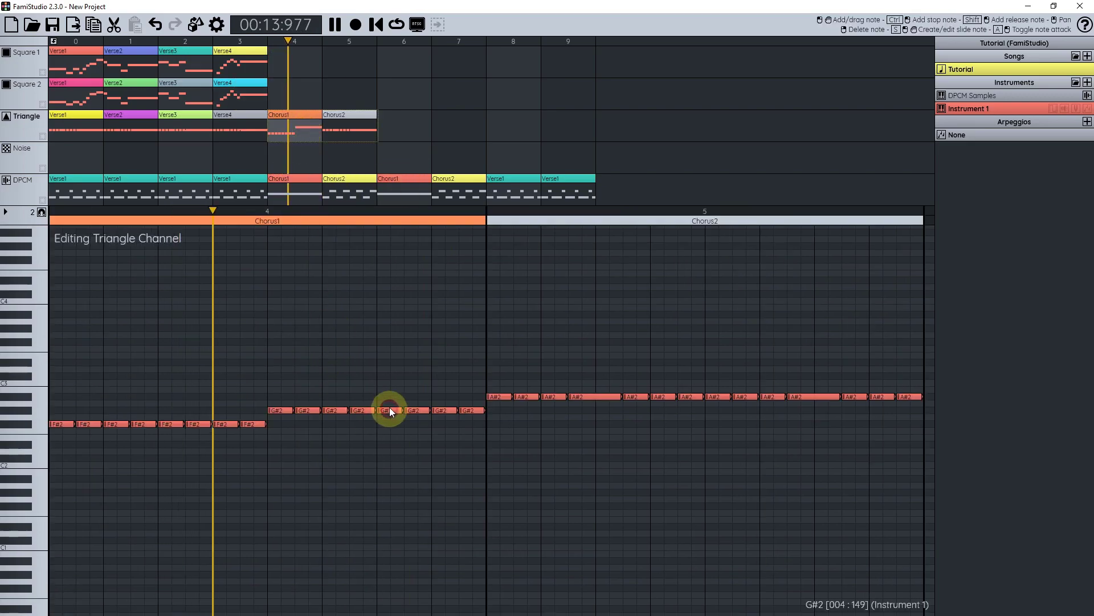
scroll(388, 408, "down", 1)
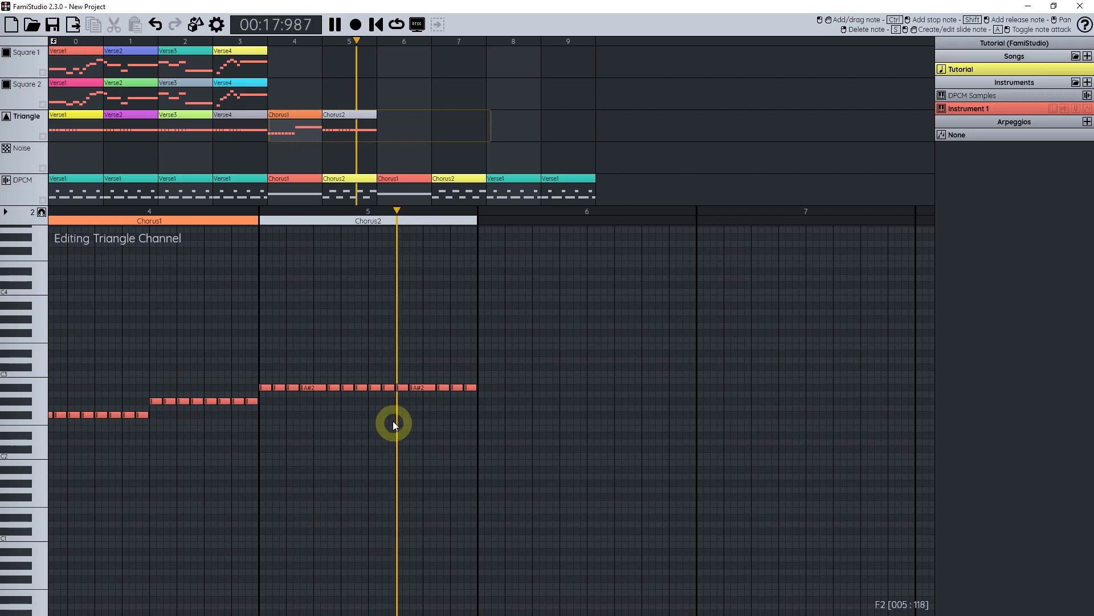
key("space")
Step: Duplicate Triangle's Chorus1 and Chorus2 pattern pair into bars 6 and 7 and again into bars 8 and 9
left_click(351, 131)
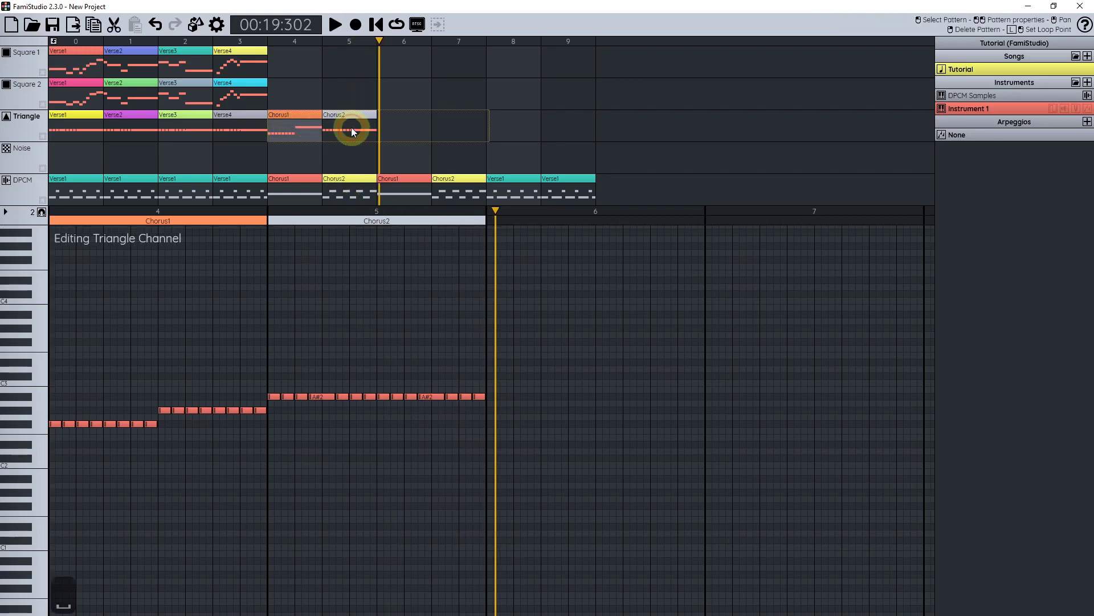
mouse_move(298, 127)
left_mouse_down()
mouse_move(538, 127)
mouse_move(494, 148)
left_mouse_up()
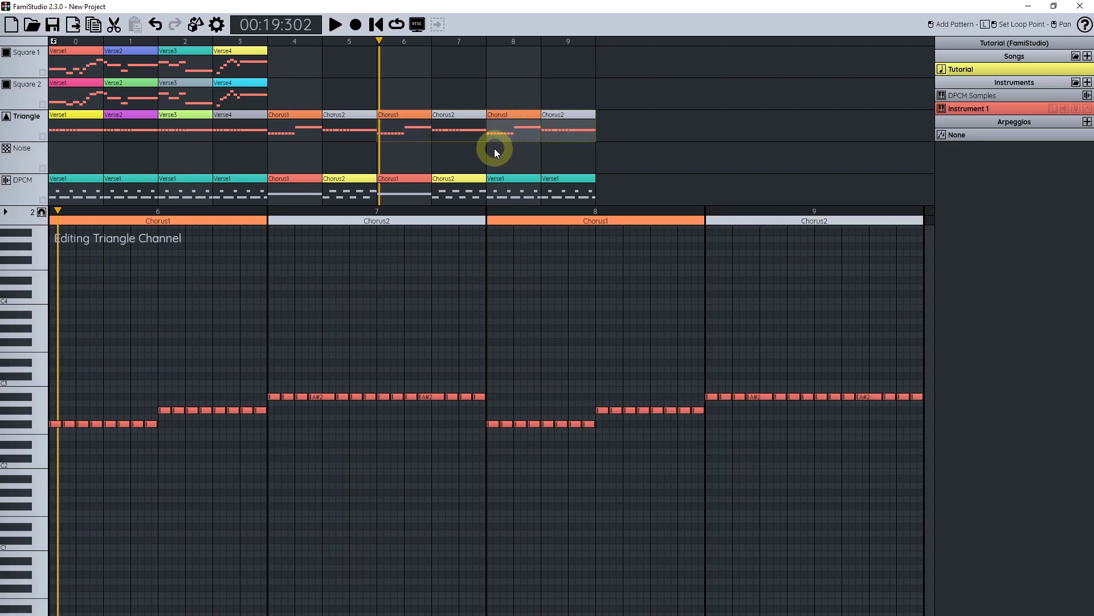
key("Escape")
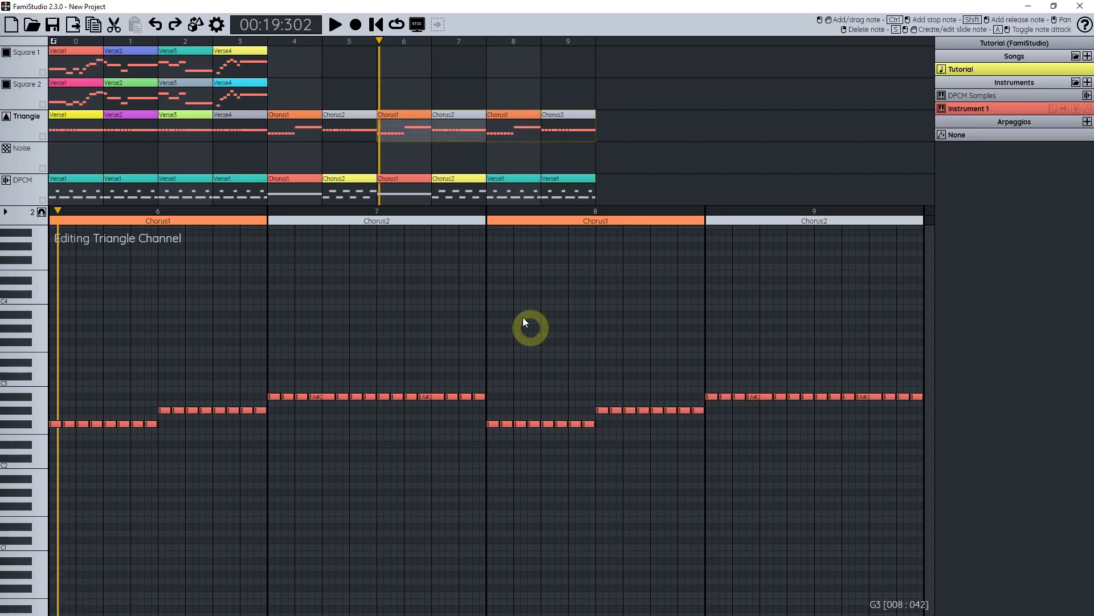
Step: Add two patterns to the Square 1 channel in bars 4 and 5, naming them Chorus1 and Chorus2
double_click(286, 62)
type("Chorus1")
key("ctrl+a")
key("Return")
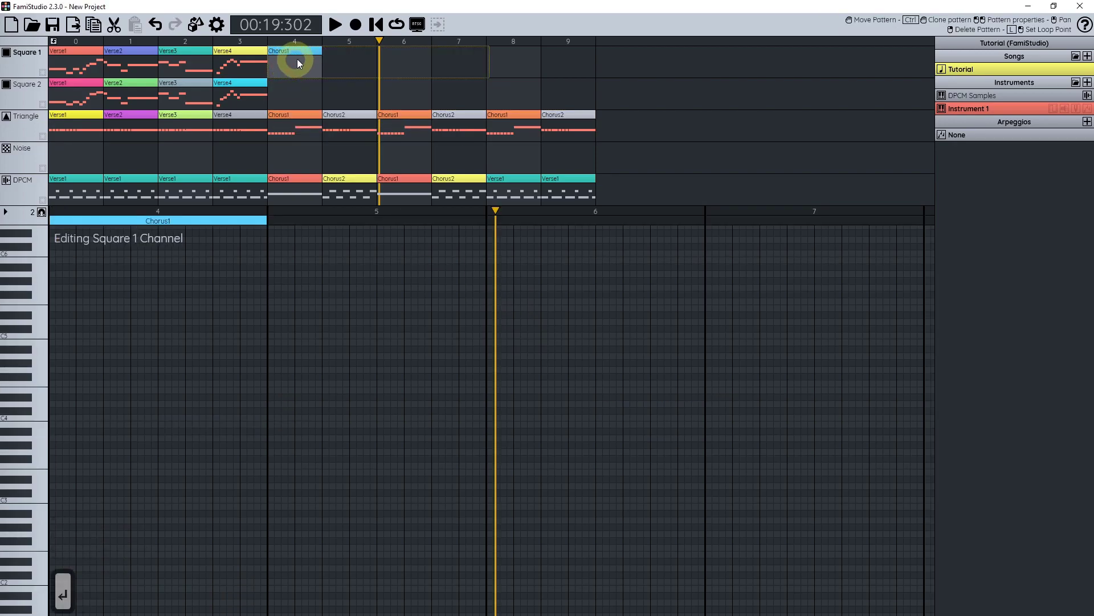
double_click(337, 60)
key("ctrl+v")
key("BackSpace")
type("Chorus2")
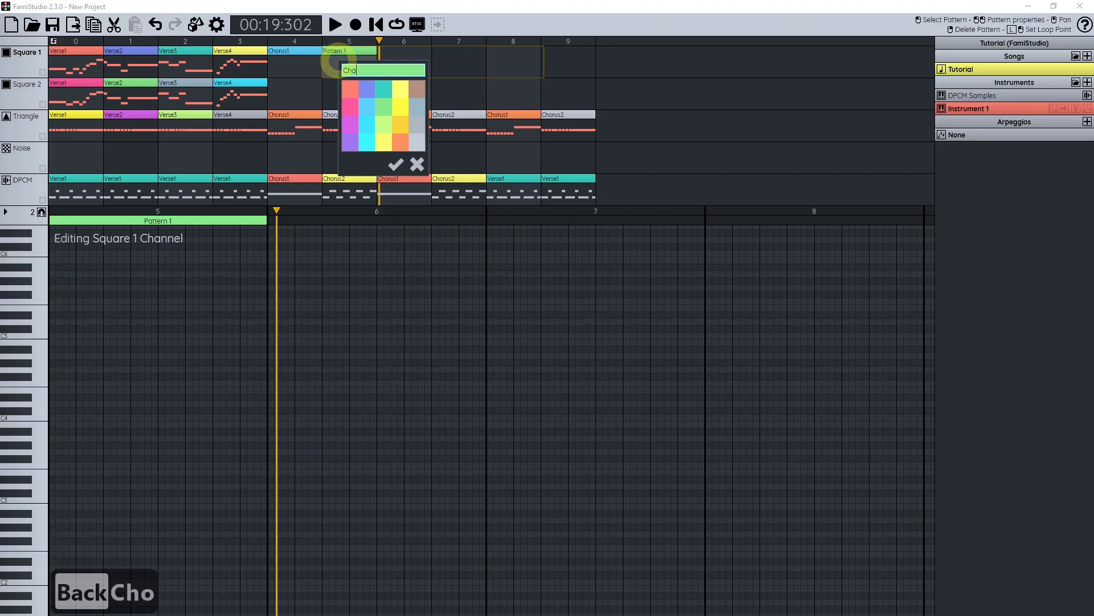
key("Return")
Step: Add Square 1 patterns Turnaround1 and Turnaround2 in bars 8 and 9, and duplicate its Chorus1 and Chorus2 patterns into bars 6 and 7
double_click(510, 65)
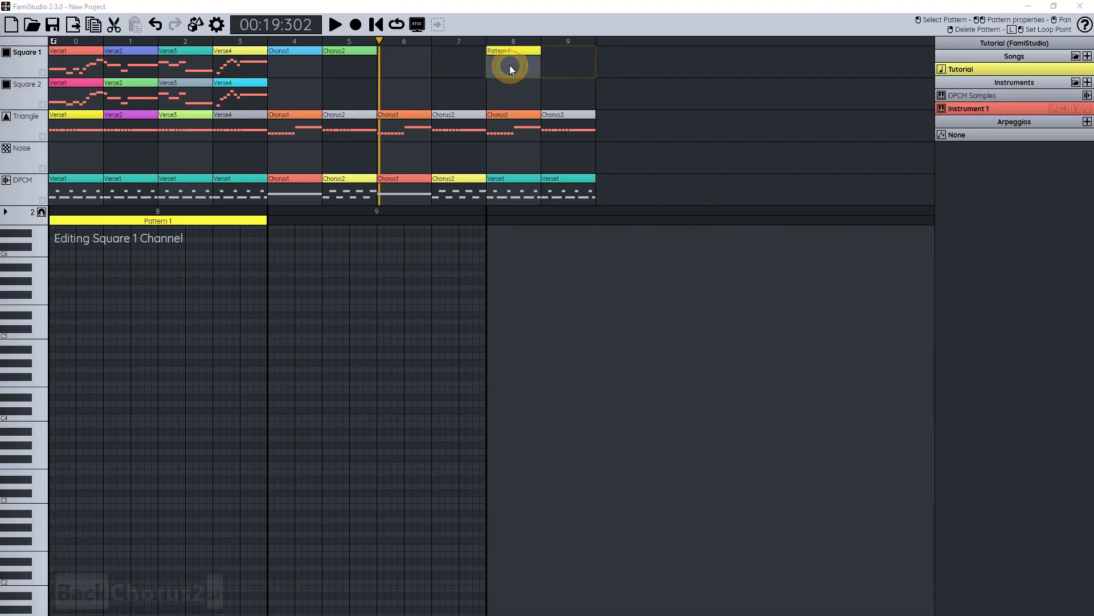
type("Turnaround1")
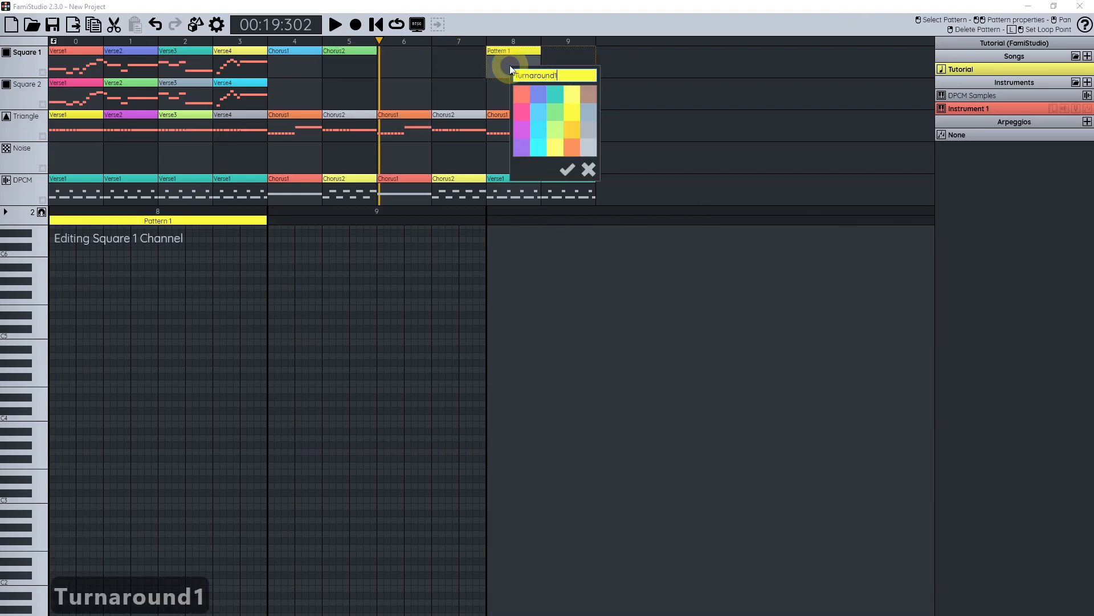
key("ctrl+a")
key("ctrl+c")
key("Return")
left_click(561, 61)
double_click(561, 60)
key("ctrl+v")
key("BackSpace")
type("2")
key("Return")
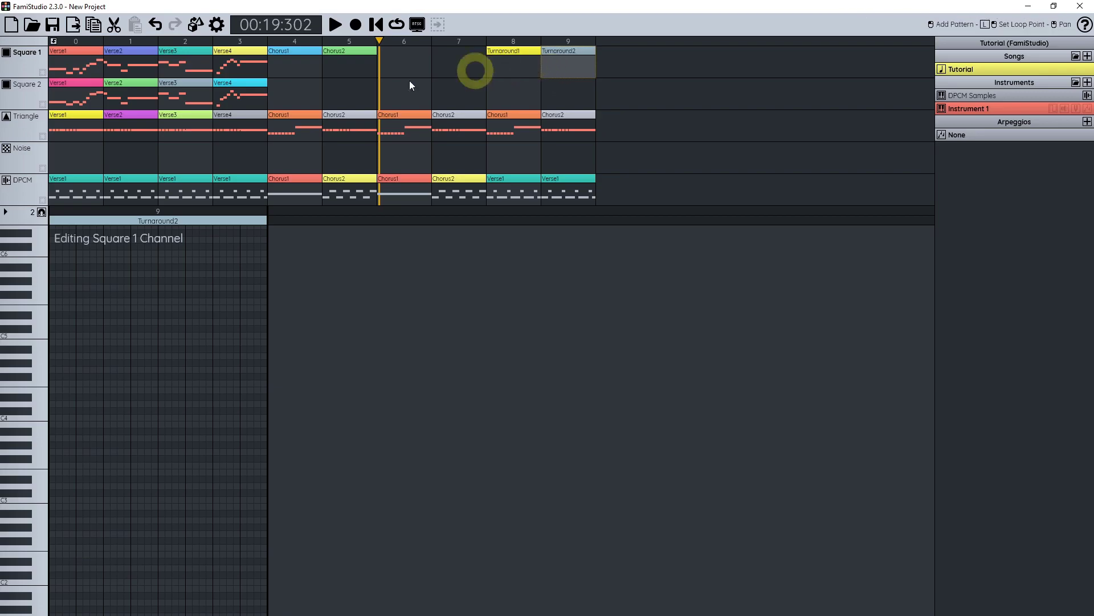
left_click_drag(291, 64, 422, 57)
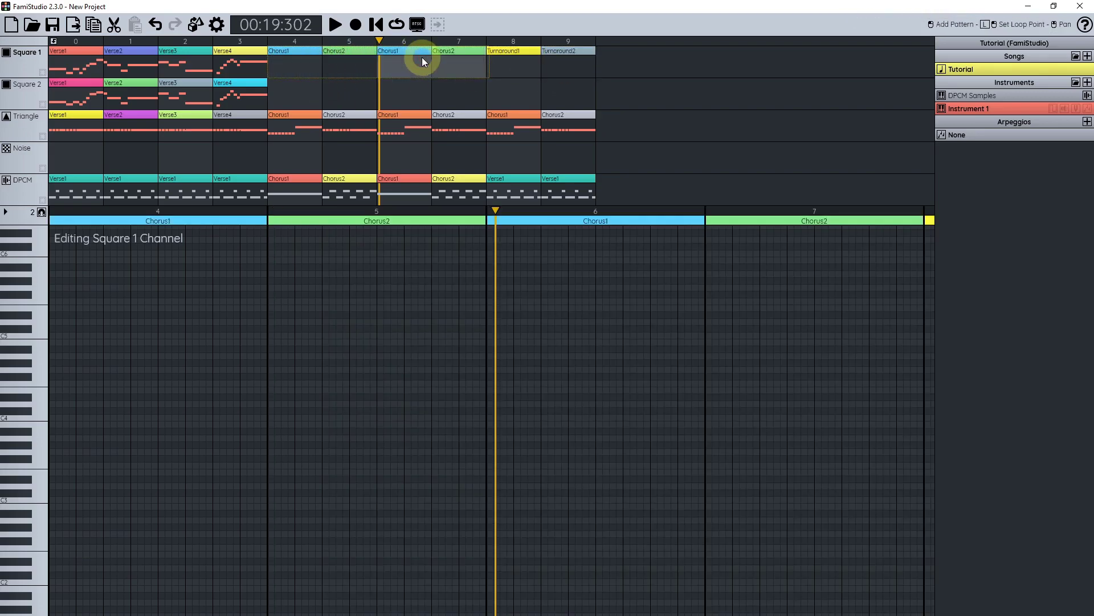
Step: Enter the Chorus1 melody in Square 1: two one-beat C#4 notes, a five-beat G#4, and F4 on the last beat
left_click(307, 63)
left_click_drag(361, 338, 413, 353)
scroll(316, 342, "up", 1)
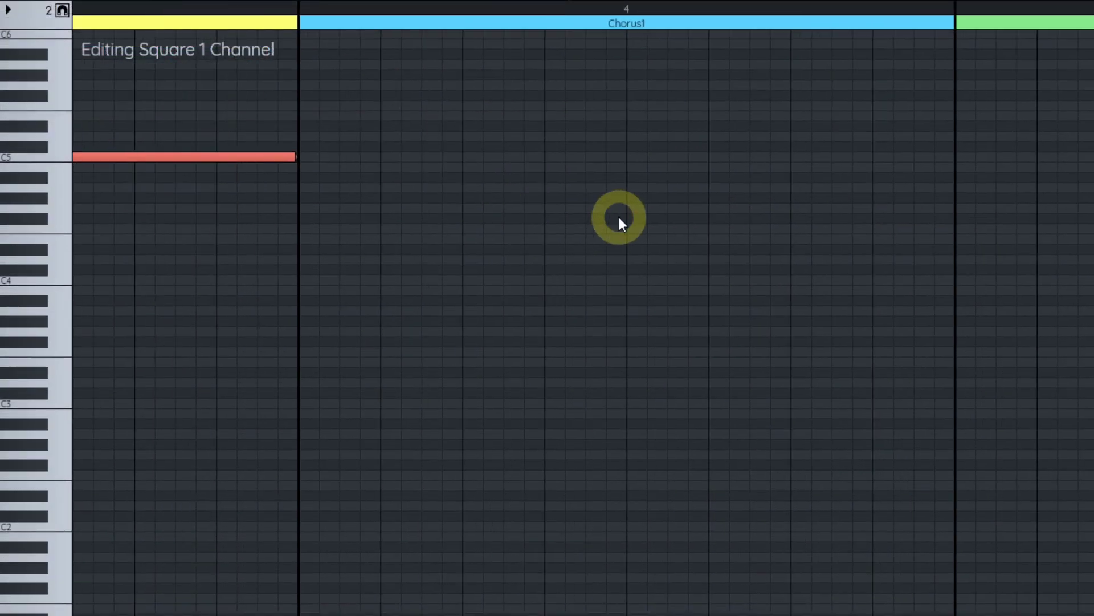
left_click_drag(619, 218, 545, 238)
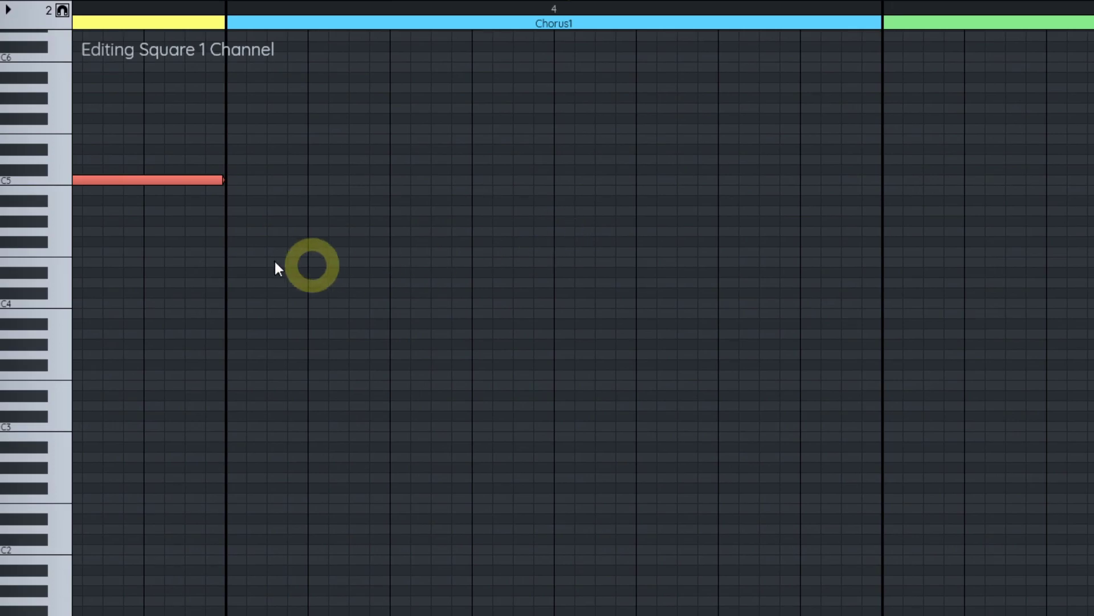
left_click(233, 265)
left_click_drag(238, 261, 240, 296)
left_click(329, 294)
left_click(398, 241)
left_click_drag(397, 242, 402, 221)
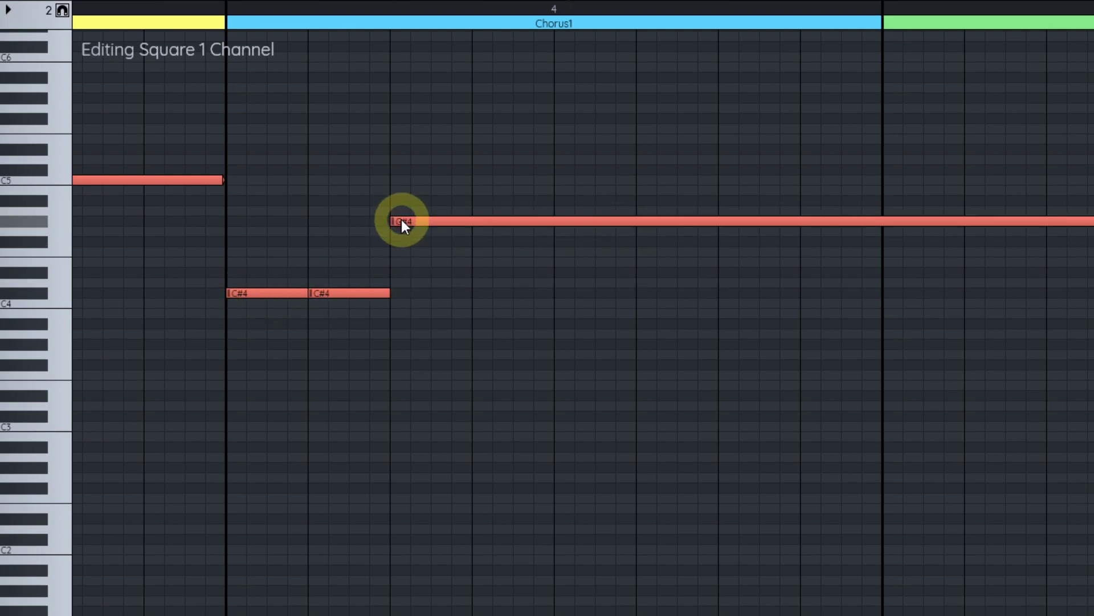
left_click_drag(812, 244, 809, 249)
scroll(823, 252, "right", 3)
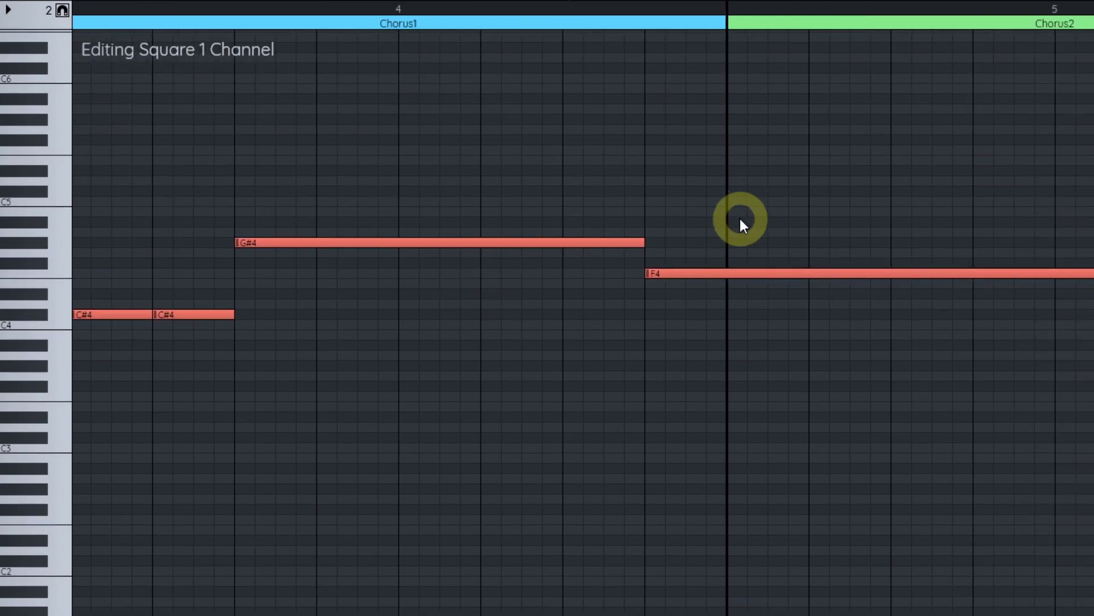
Step: Enter A#4, C5 and a long C#5 at the start of Square 1's Chorus2, with the C#5 starting on the third beat
left_click_drag(740, 221, 804, 207)
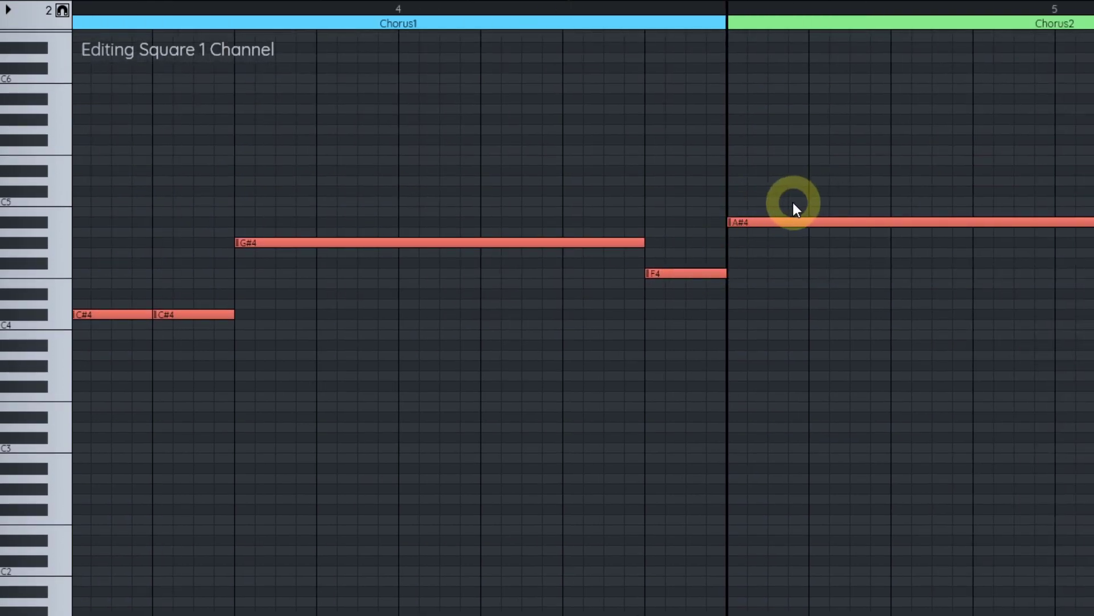
left_click(776, 201)
left_click(819, 190)
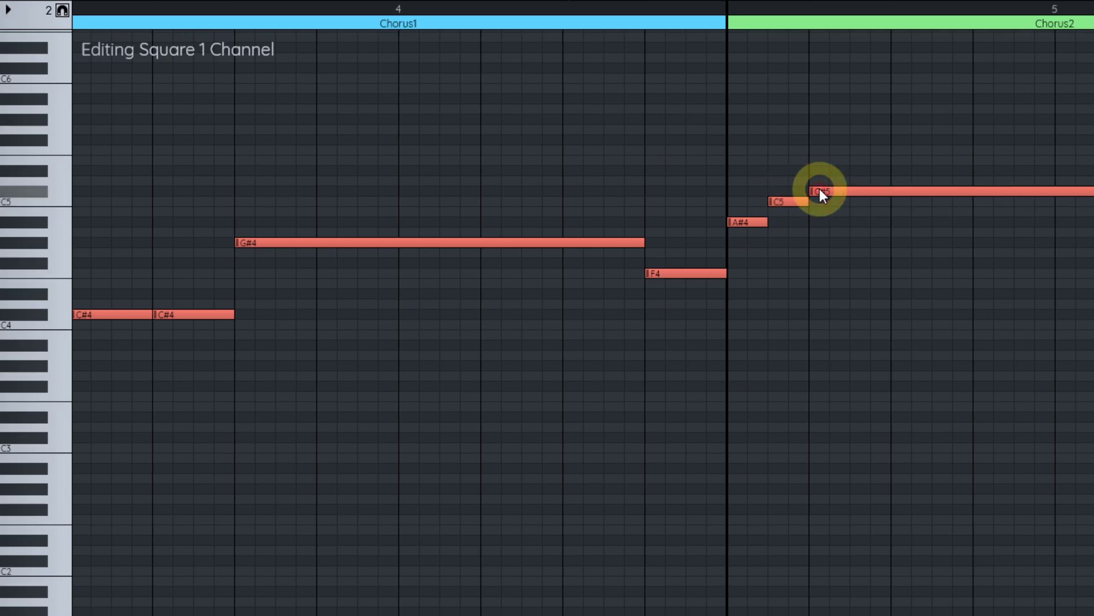
left_click_drag(820, 189, 905, 187)
Step: Play the song back through Chorus1 into Chorus2 to check the Square 1 melody
scroll(904, 220, "down", 2)
left_click(378, 11)
key("space")
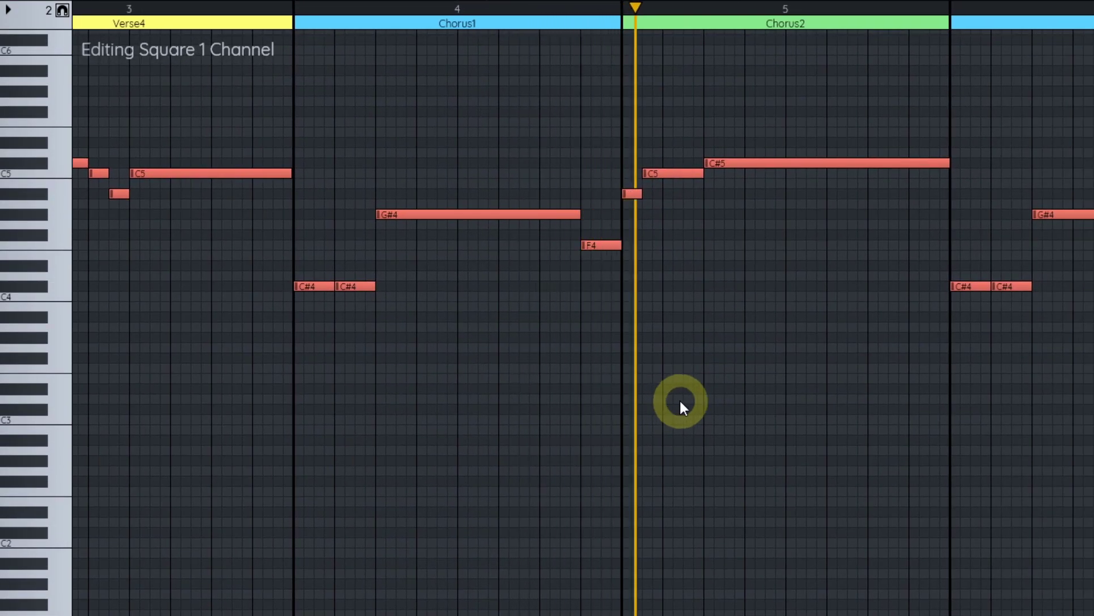
Step: Turn the second C#4 of Square 1's Chorus1 into a slide note rising to G#4
key("space")
scroll(706, 188, "up", 1)
left_click_drag(711, 169, 701, 173)
left_click_drag(161, 320, 435, 281)
scroll(435, 281, "up", 1)
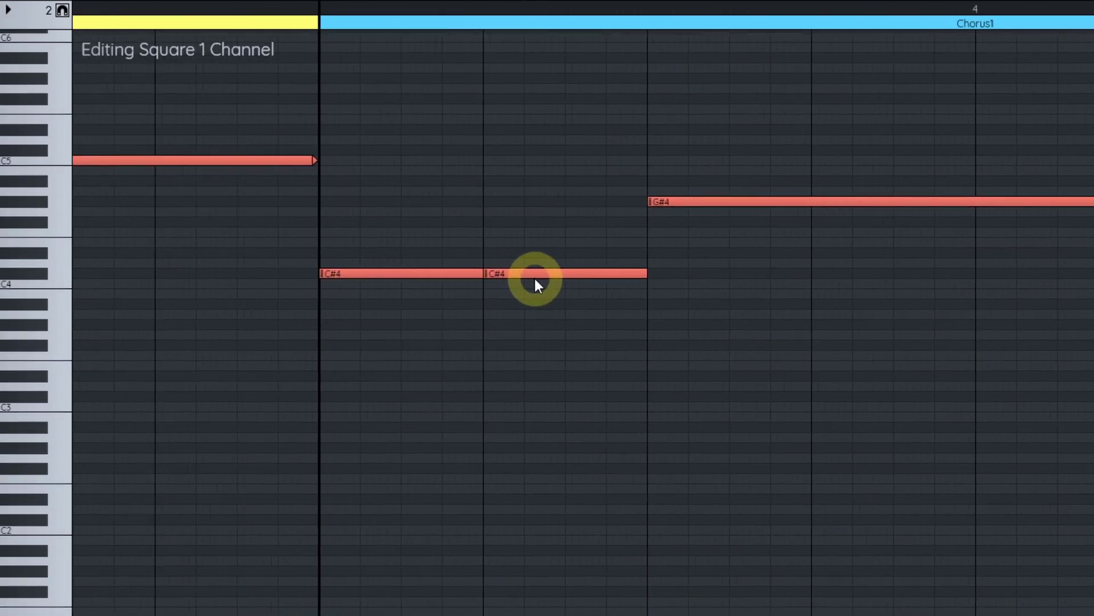
left_click_drag(614, 204, 445, 258)
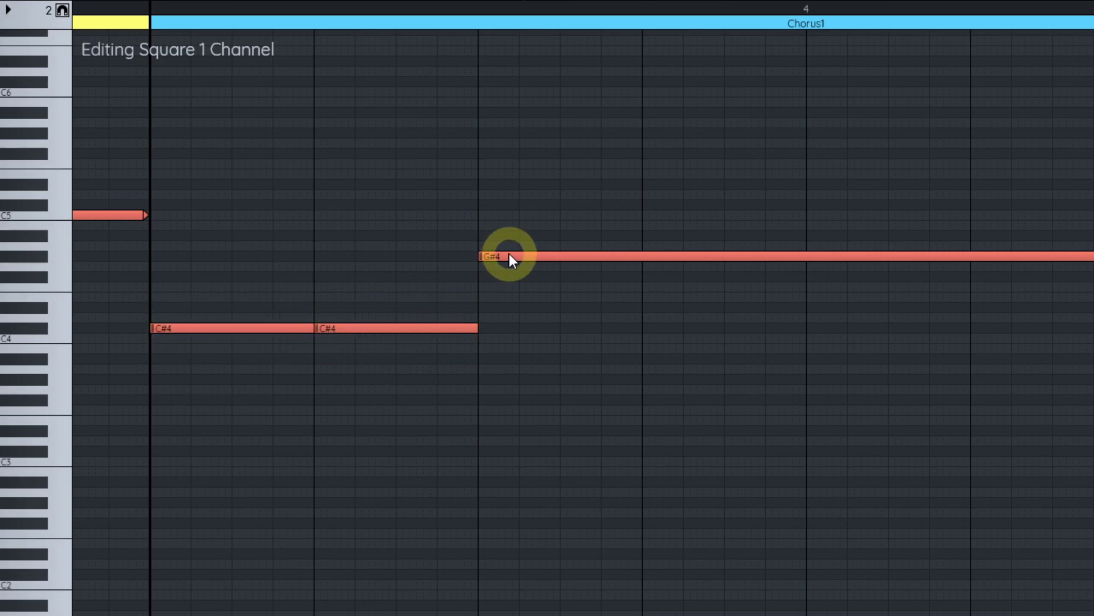
left_click_drag(377, 329, 323, 315)
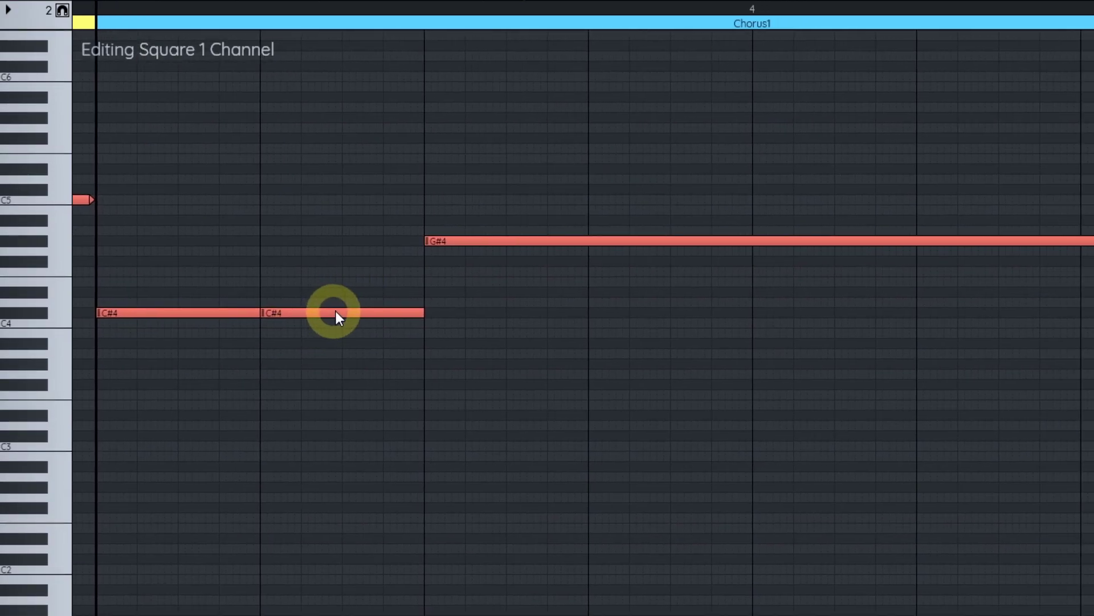
key("s")
left_click_drag(360, 313, 381, 247)
left_click_drag(266, 310, 374, 262)
scroll(411, 262, "down", 1)
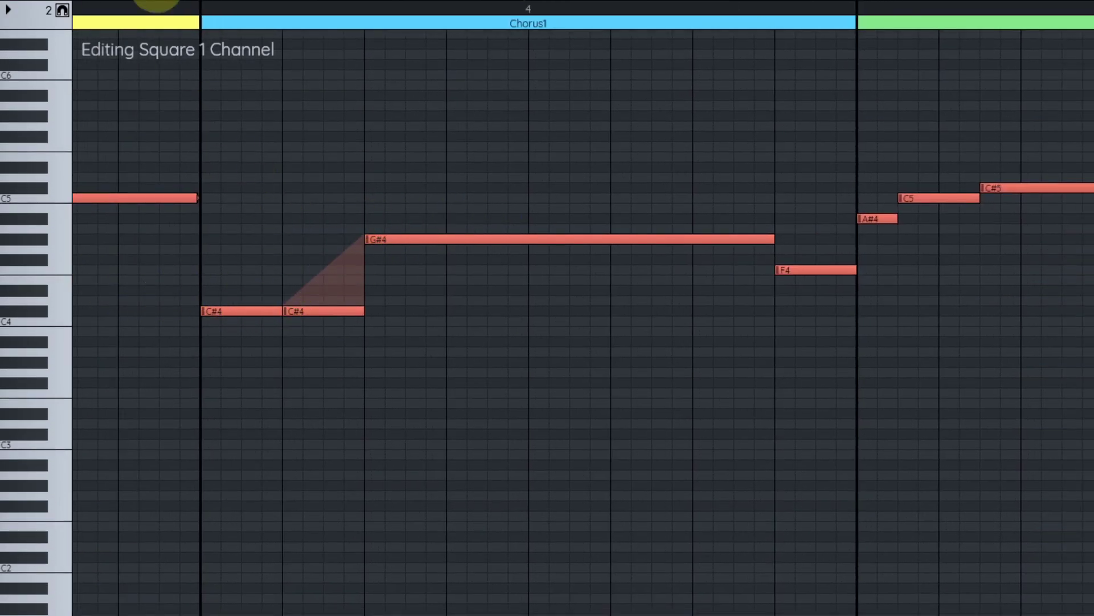
Step: Play back Square 1 from the start of Chorus1 through Chorus2 to check how the slide note sounds
left_click(170, 6)
key("space")
left_click_drag(1049, 389, 589, 415)
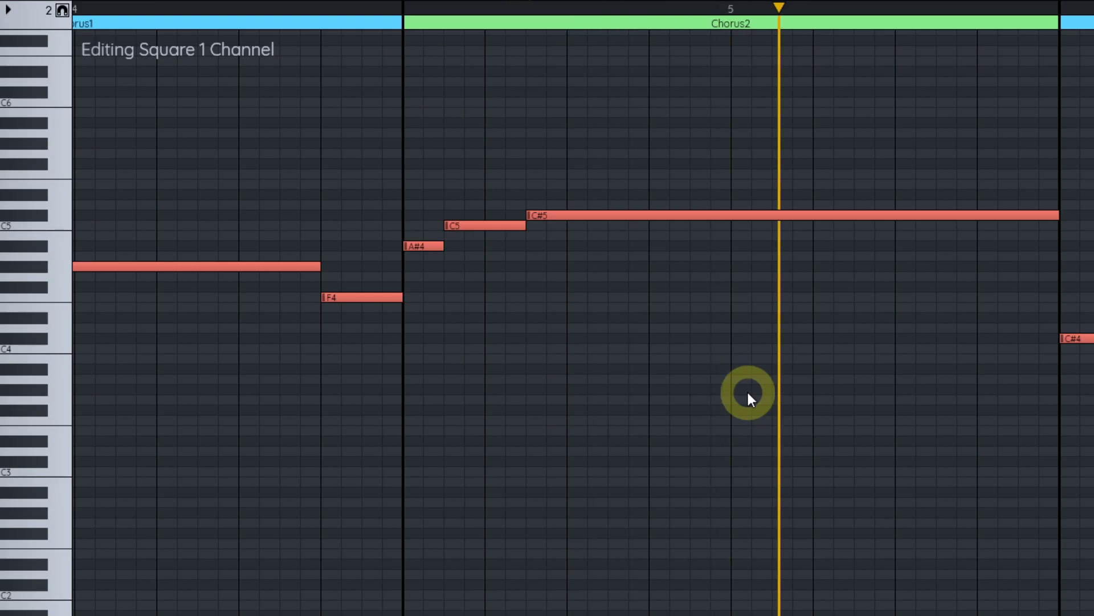
key("space")
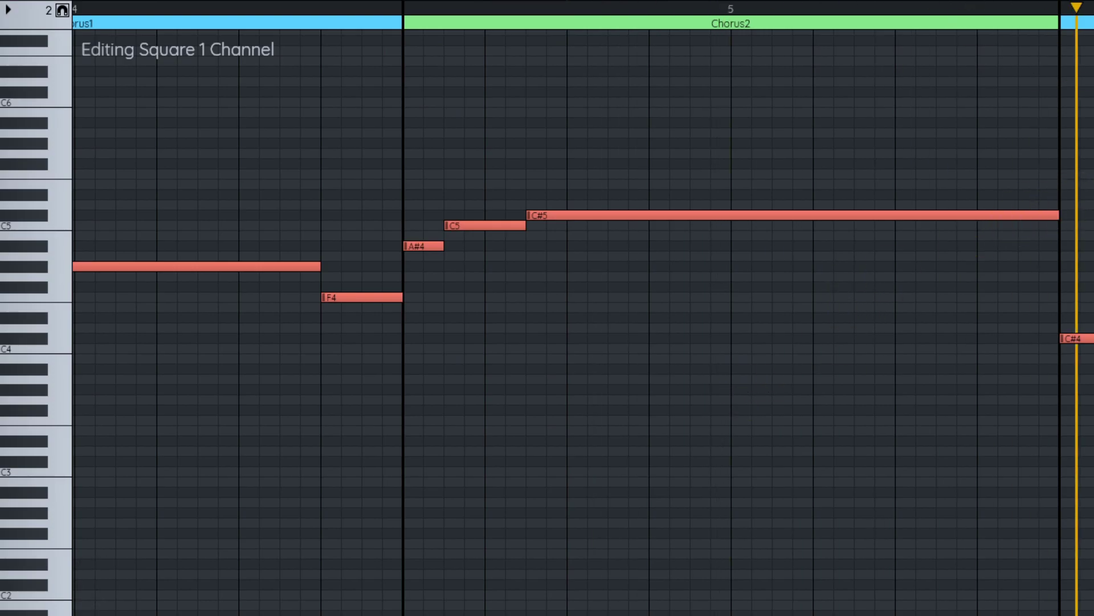
Step: Enter C#5, D#5, C5 and C#5 in Square 1's Turnaround1, starting at beats 1, 2.5, 4 and 5
key("ctrl+2")
double_click(522, 59)
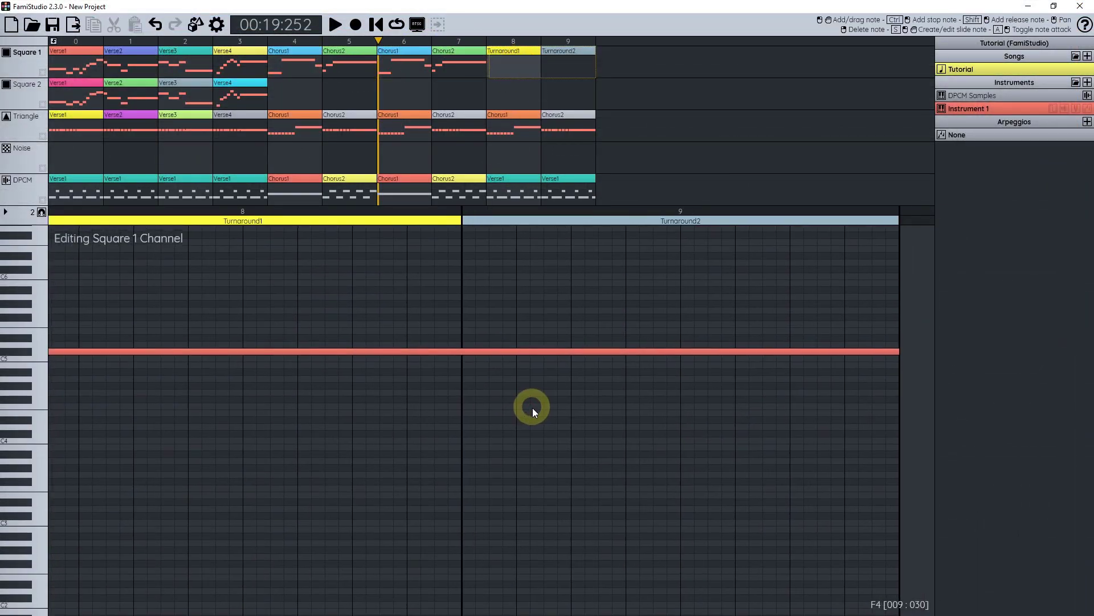
left_click_drag(532, 408, 487, 409)
key("ctrl+3")
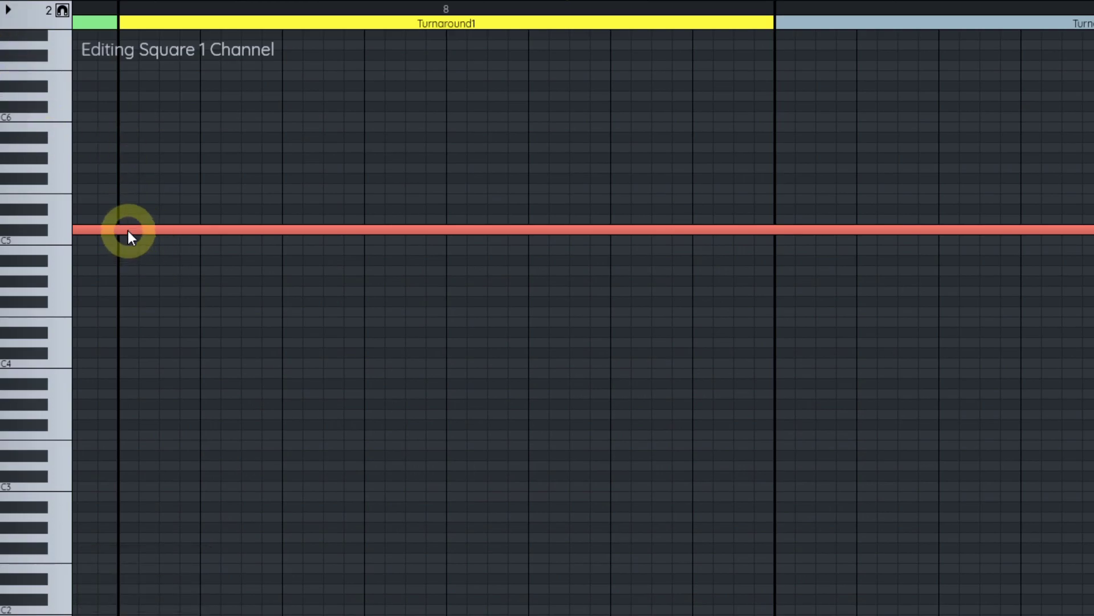
left_click(127, 230)
left_click(256, 219)
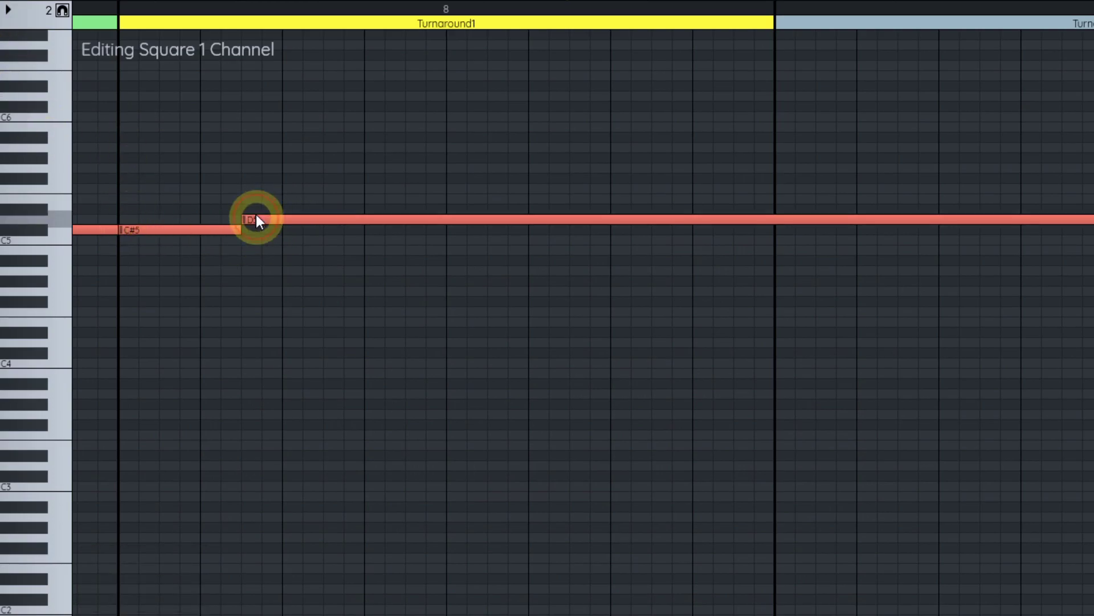
left_click_drag(255, 217, 255, 209)
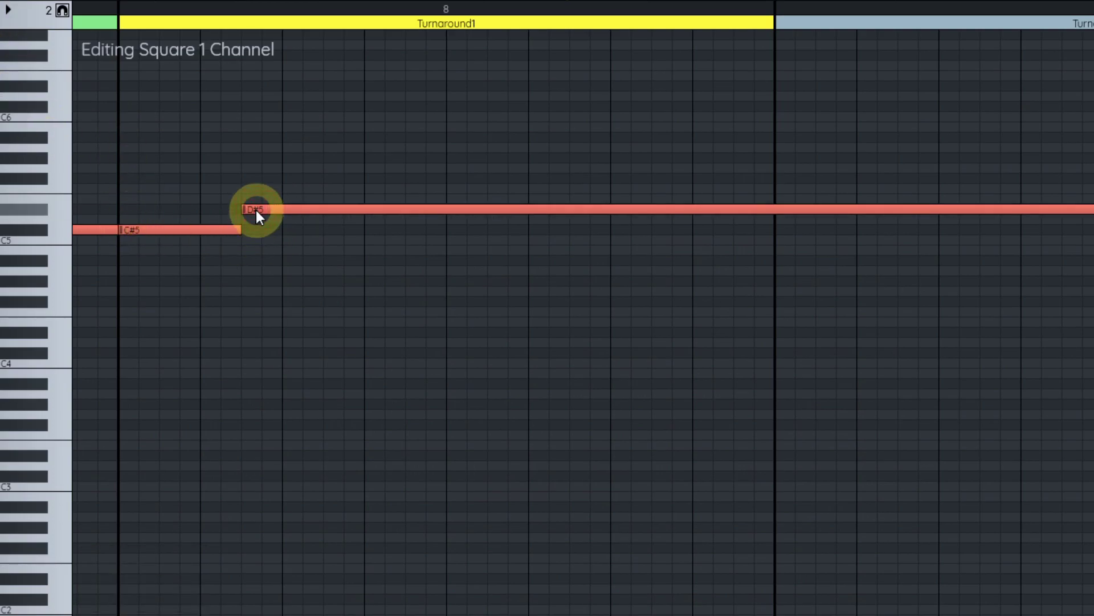
left_click(371, 240)
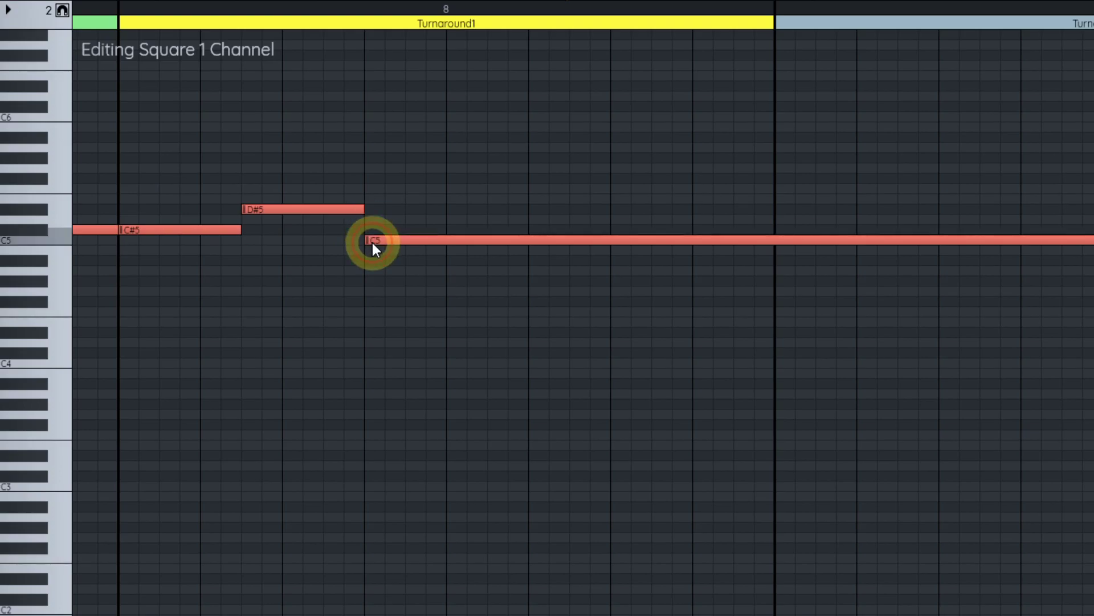
left_click(462, 229)
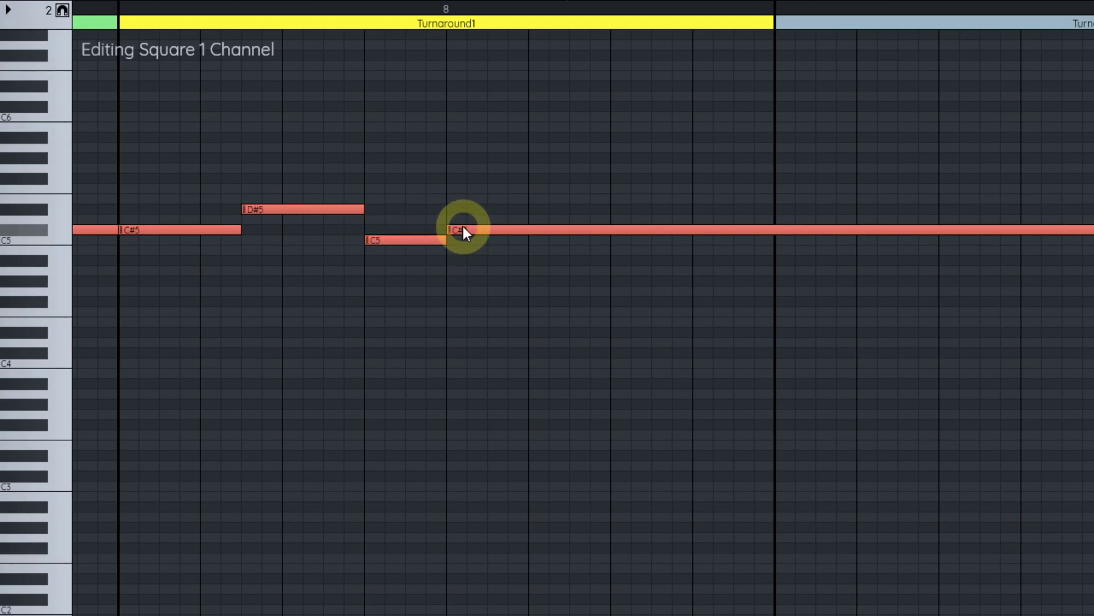
Step: Finish Turnaround1 with A#4 at beat 6.5 and G#4 on the last beat, and start Turnaround2 with a long A#4
left_click(539, 260)
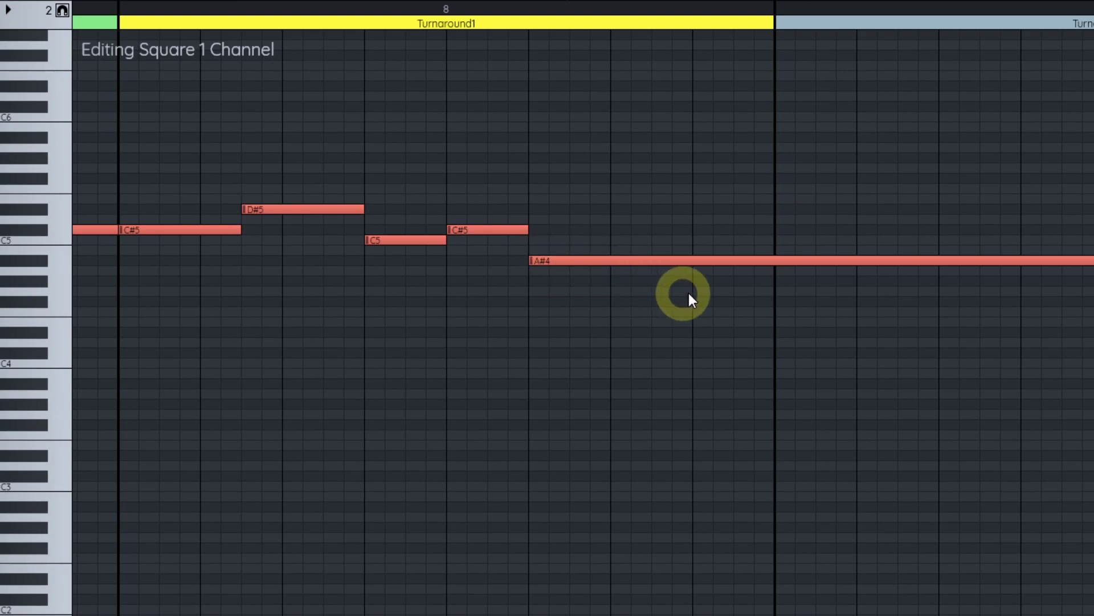
left_click(699, 281)
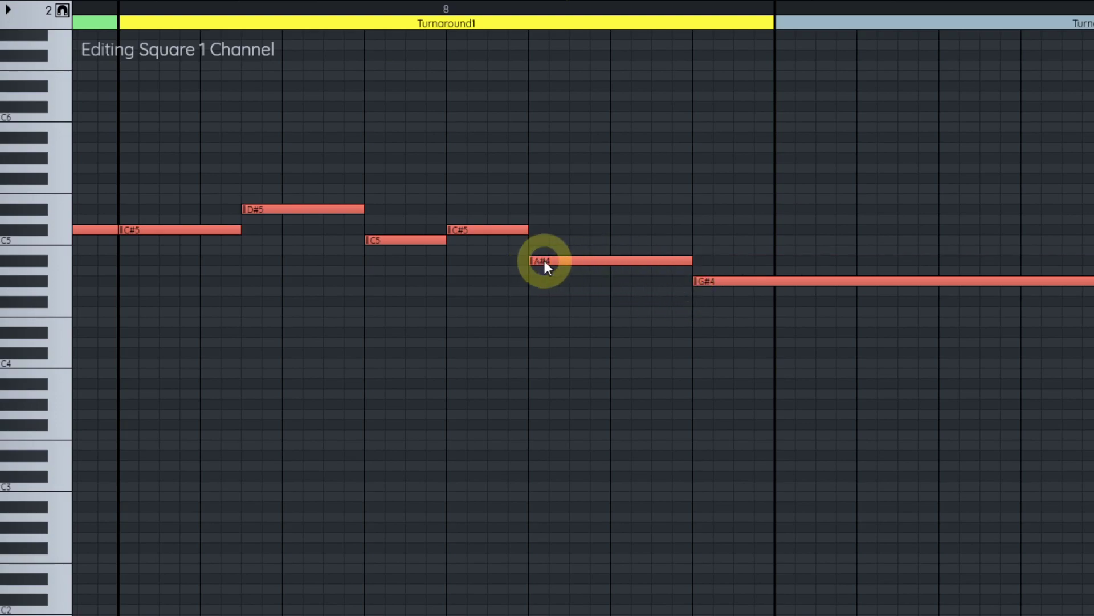
left_click_drag(544, 262, 582, 263)
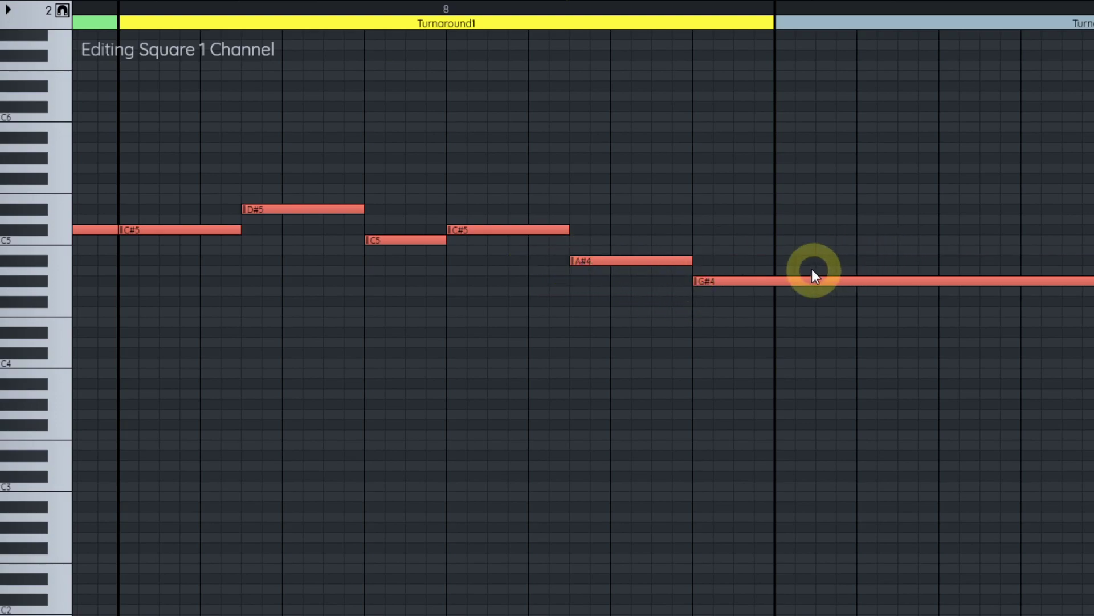
left_click(787, 260)
Step: Play the song from the start of Turnaround1 into Turnaround2 to check the turnaround melody
scroll(781, 296, "down", 3)
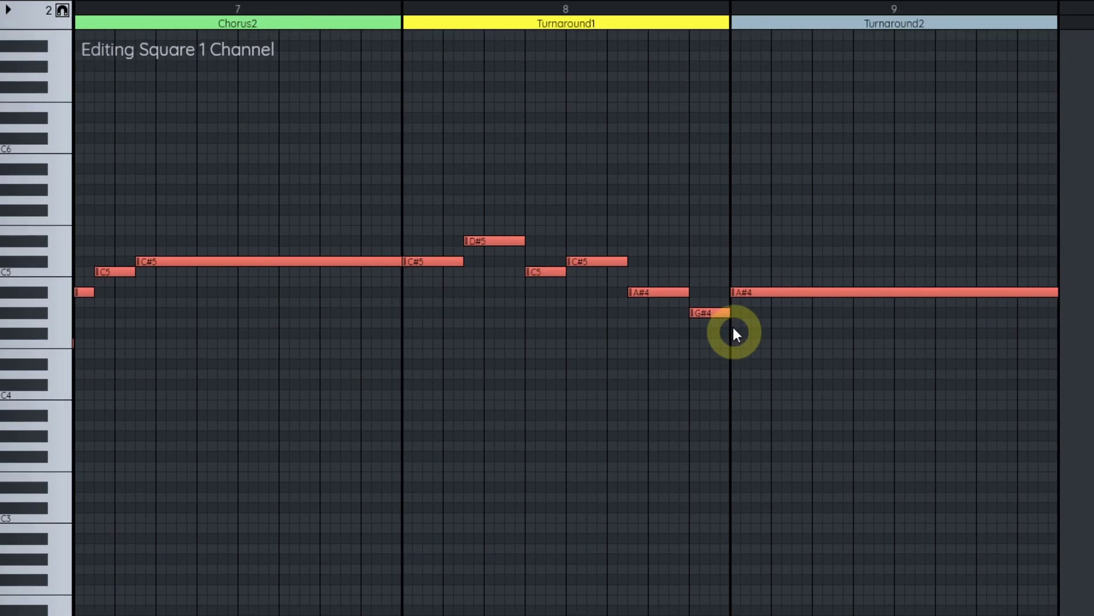
left_click(392, 9)
key("space")
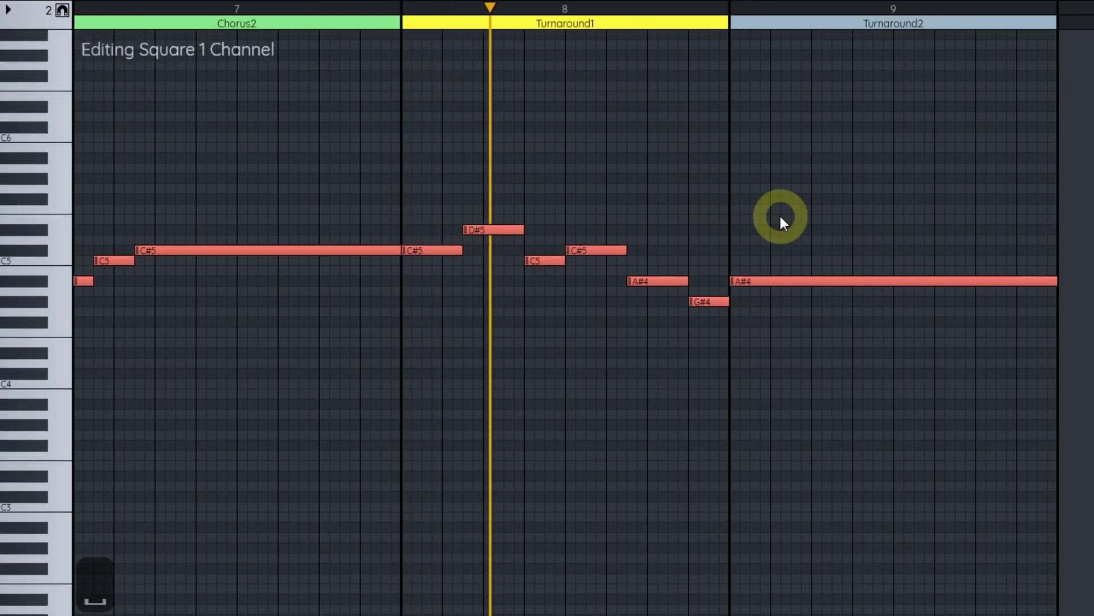
left_click_drag(781, 219, 493, 199)
key("ctrl+2")
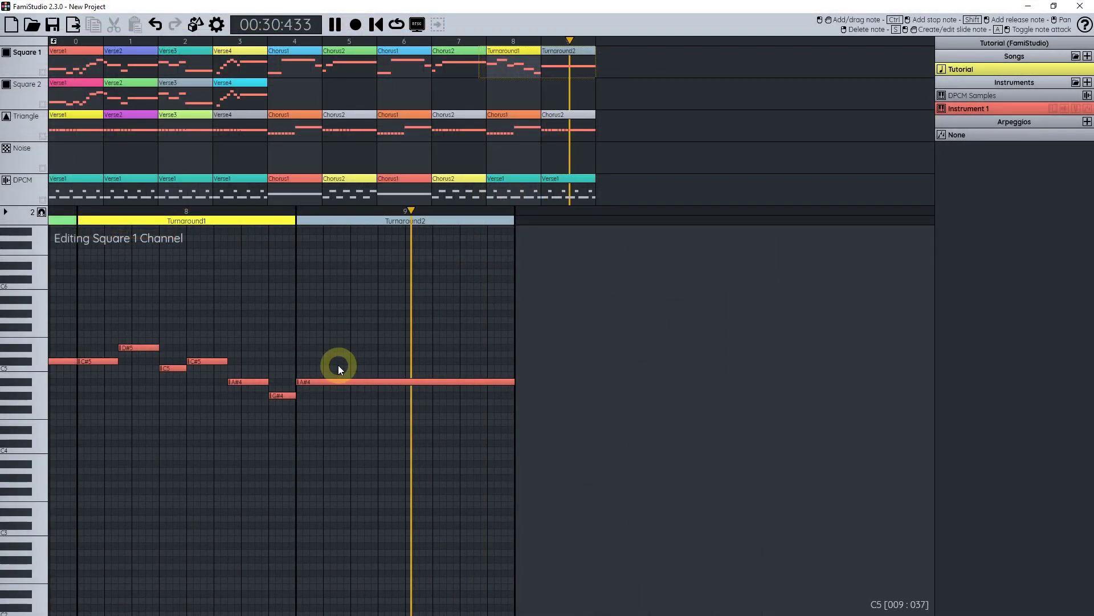
key("space")
left_click_drag(350, 367, 456, 359)
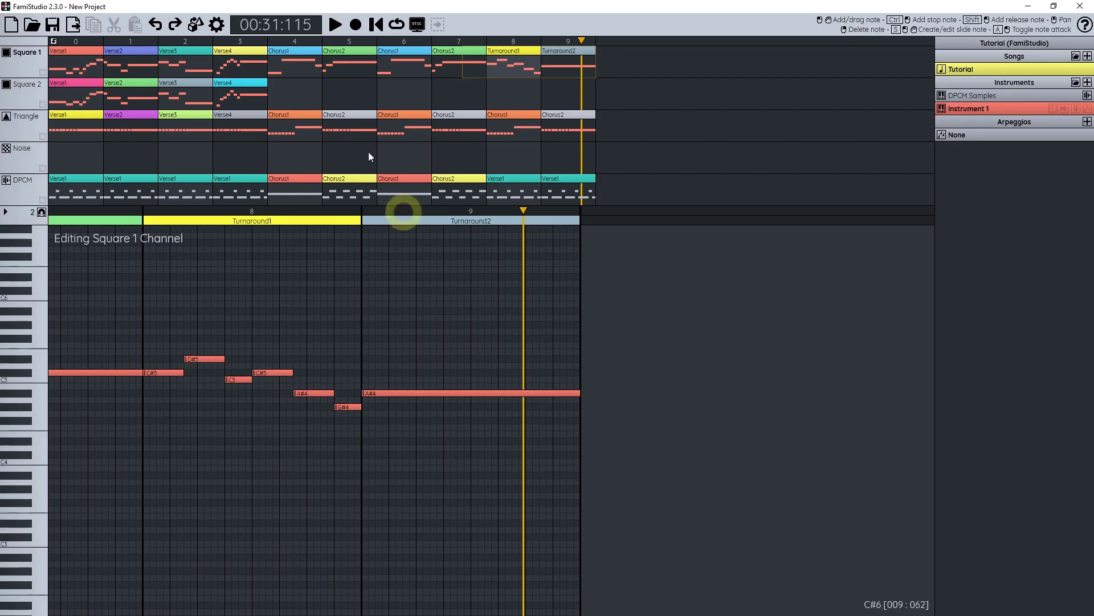
Step: Add Square 2 patterns in bars 4 and 5 and name them Chorus1 and Chorus2
double_click(295, 89)
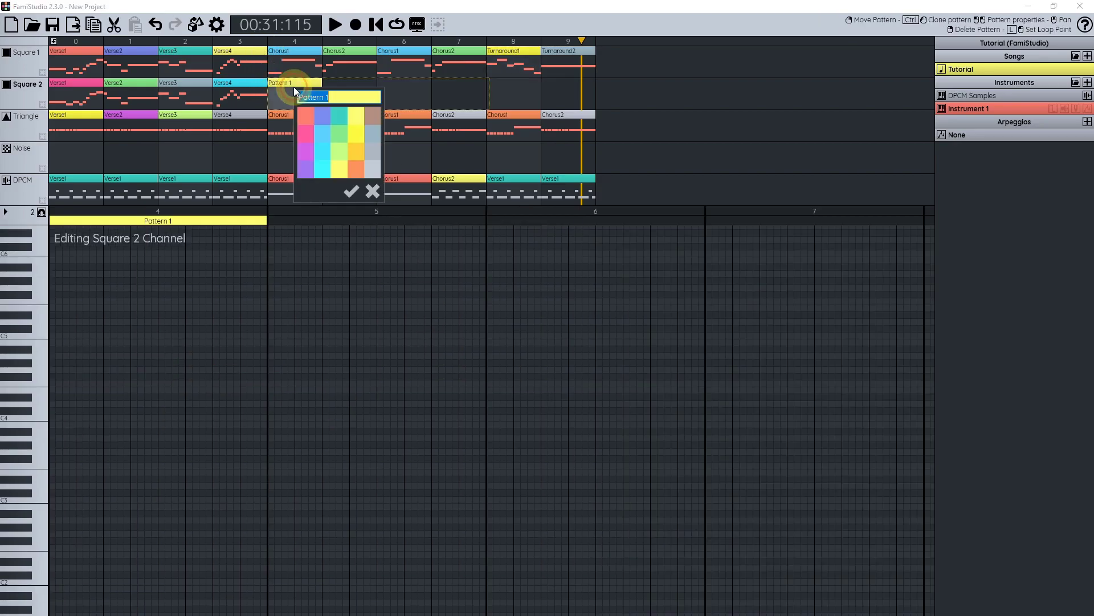
type("Chorus1")
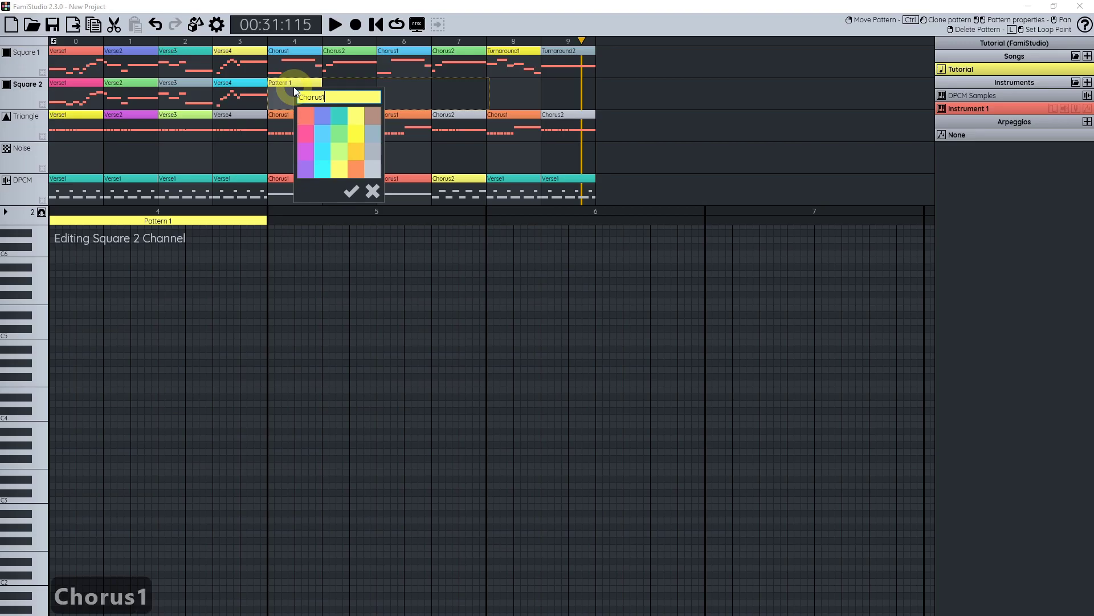
key("ctrl+a")
key("ctrl+c")
key("Return")
double_click(355, 84)
key("ctrl+v")
key("BackSpace")
type("2")
key("Return")
Step: Record half-beat notes G#3, A#3, C#4, G#3, A#3, C#4, G#3, A#3 from the start of Square 2's Chorus1
left_click(276, 105)
scroll(129, 384, "up", 3)
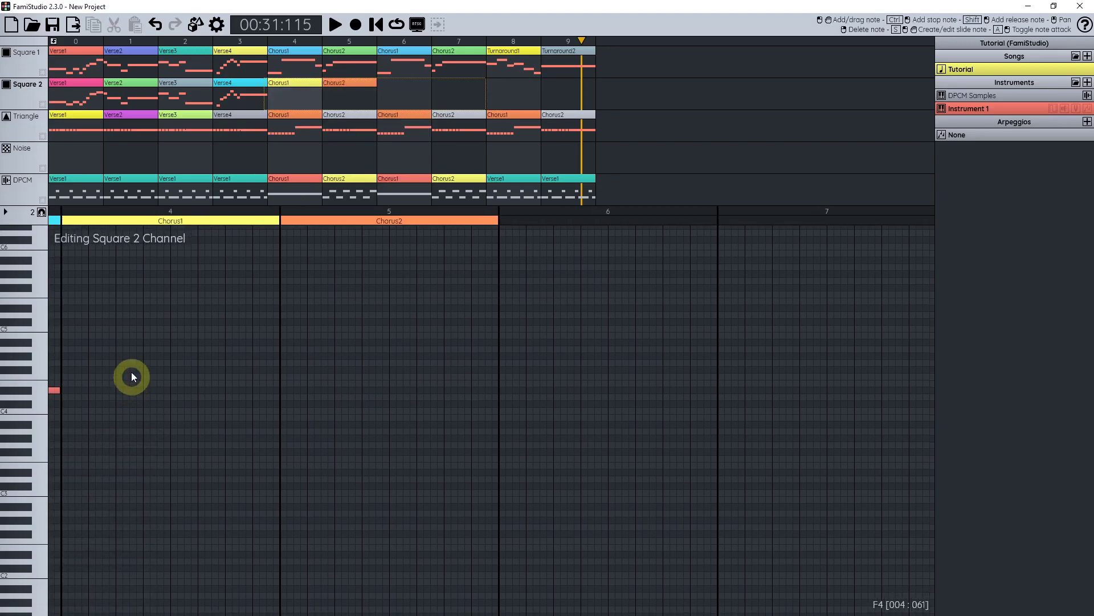
left_click(118, 219)
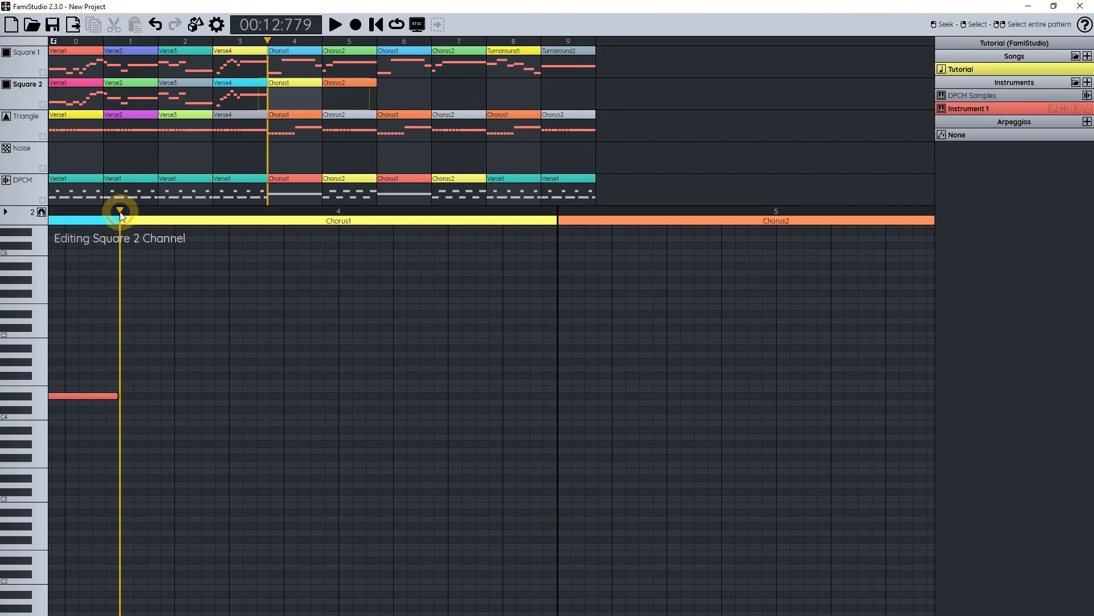
scroll(145, 296, "up", 1)
scroll(217, 317, "down", 1)
left_click_drag(217, 317, 125, 317)
key("ctrl+3")
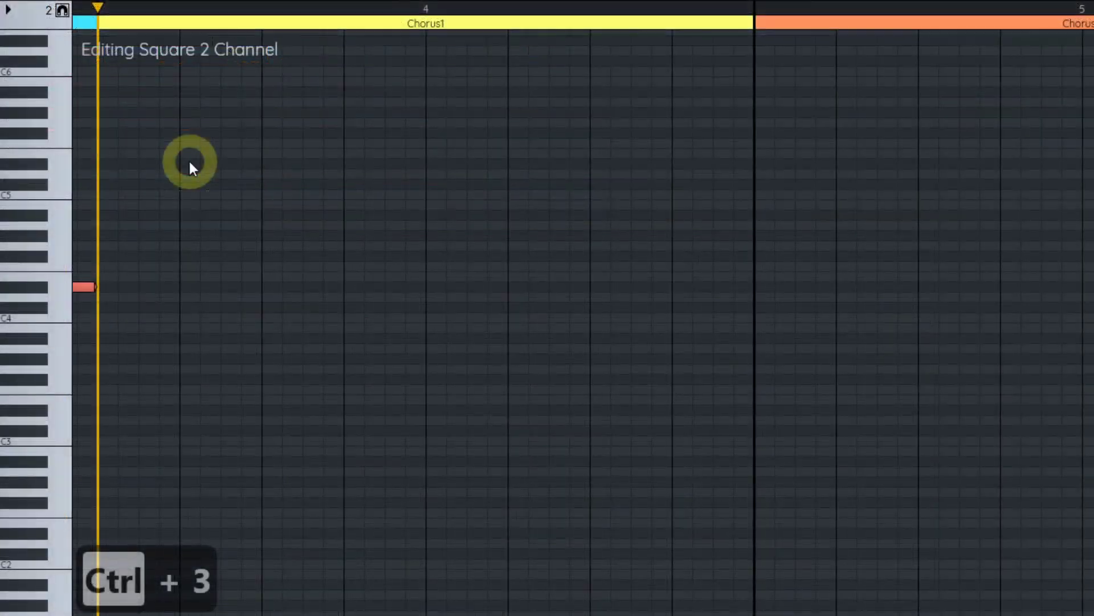
key("Return")
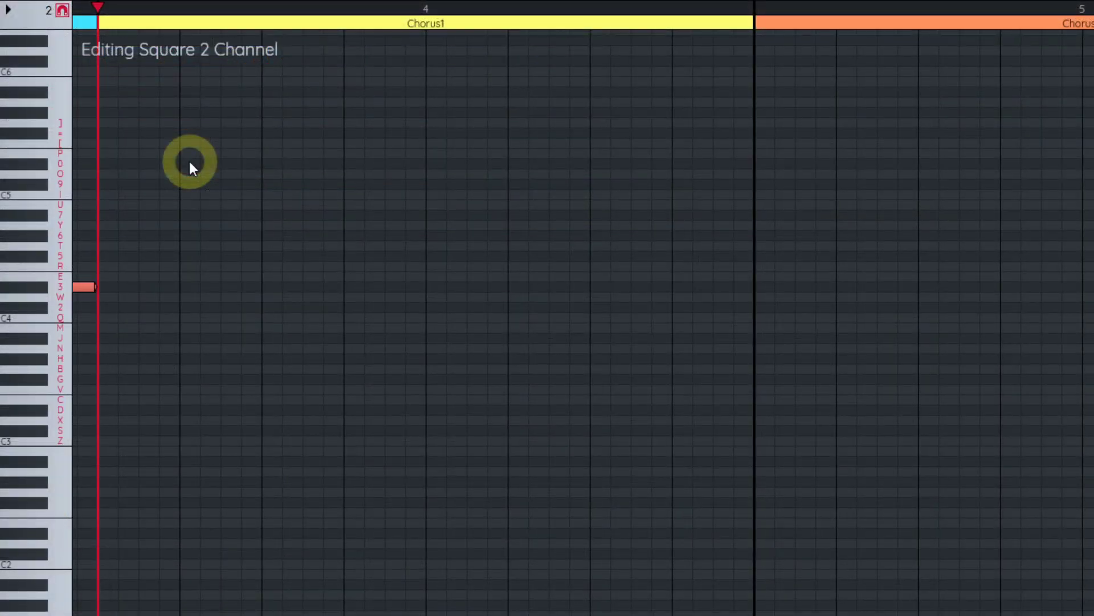
key("h")
key("j")
key("2")
key("h")
key("j")
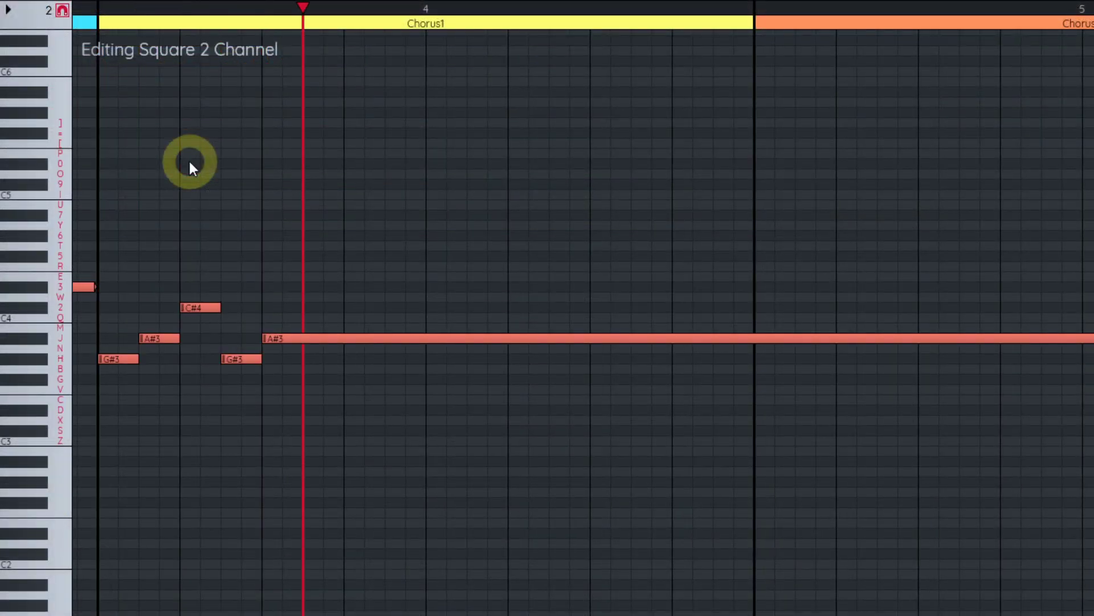
key("2")
key("h")
key("j")
Step: Record the second half of Square 2's Chorus1 as G#3, A#3, D#4, G#3, A#3, D#4, G#3, A#3
key("h")
key("j")
key("3")
key("h")
key("j")
key("3")
key("h")
key("j")
Step: Record the sequence F3, A#3, C#4 three times in a row at the start of Square 2's Chorus2
key("v")
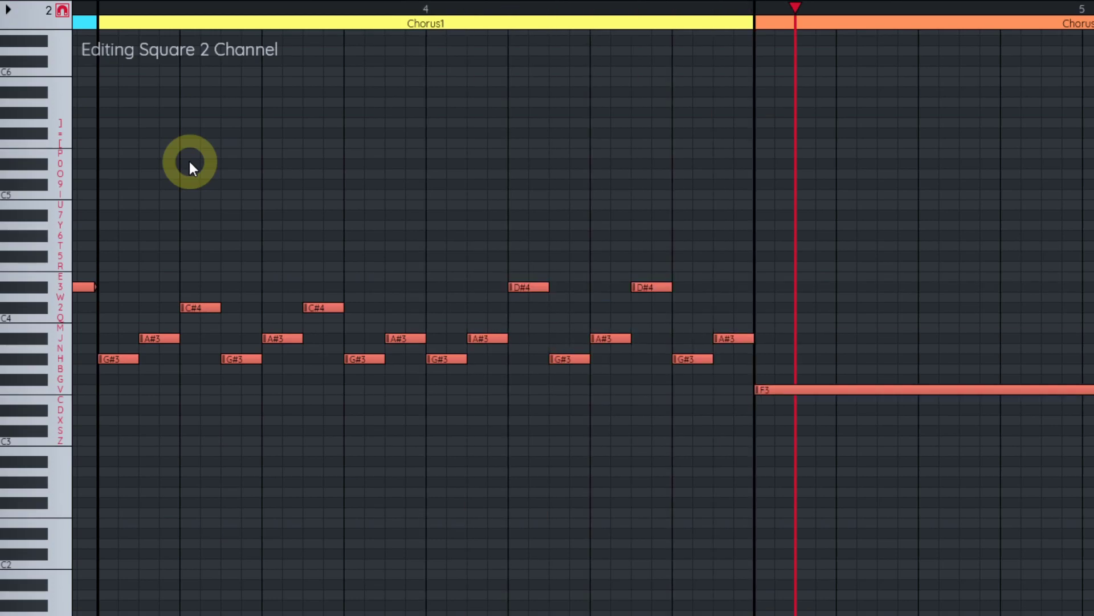
key("j")
key("2")
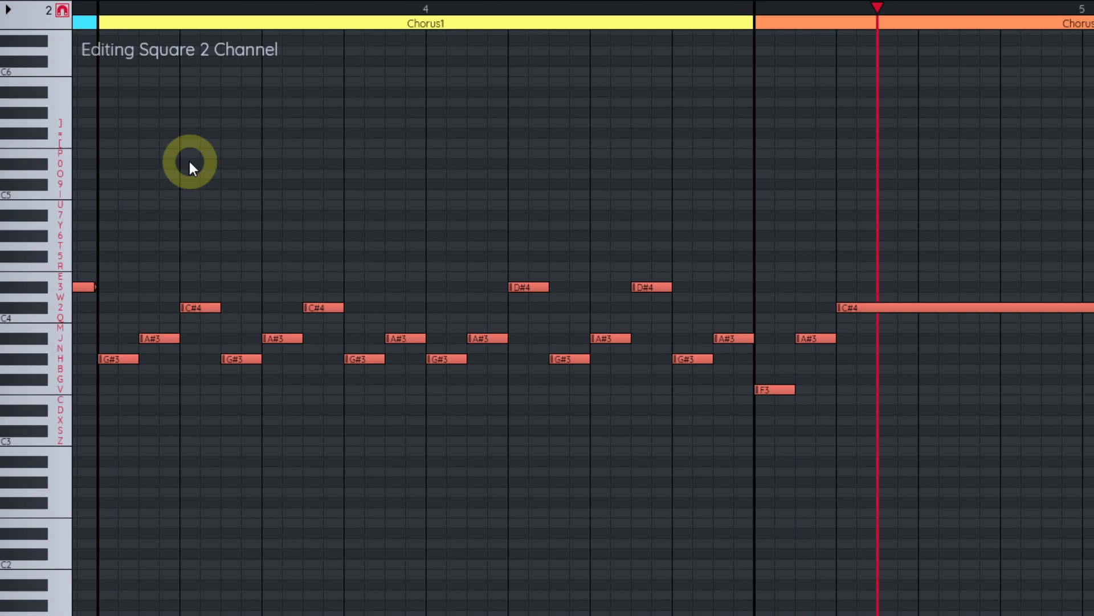
key("v")
key("j")
key("2")
key("v")
key("j")
key("2")
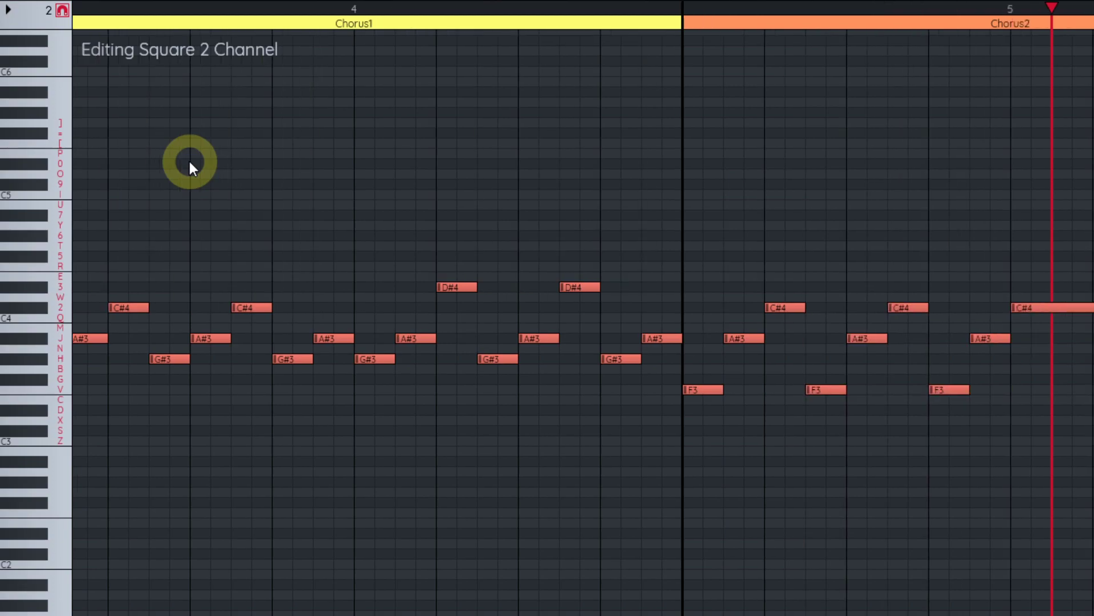
Step: Complete Square 2's Chorus2 by recording F4, A#4, C#4, F4, A#4, C#3 and F3, and turn recording off
key("r")
key("7")
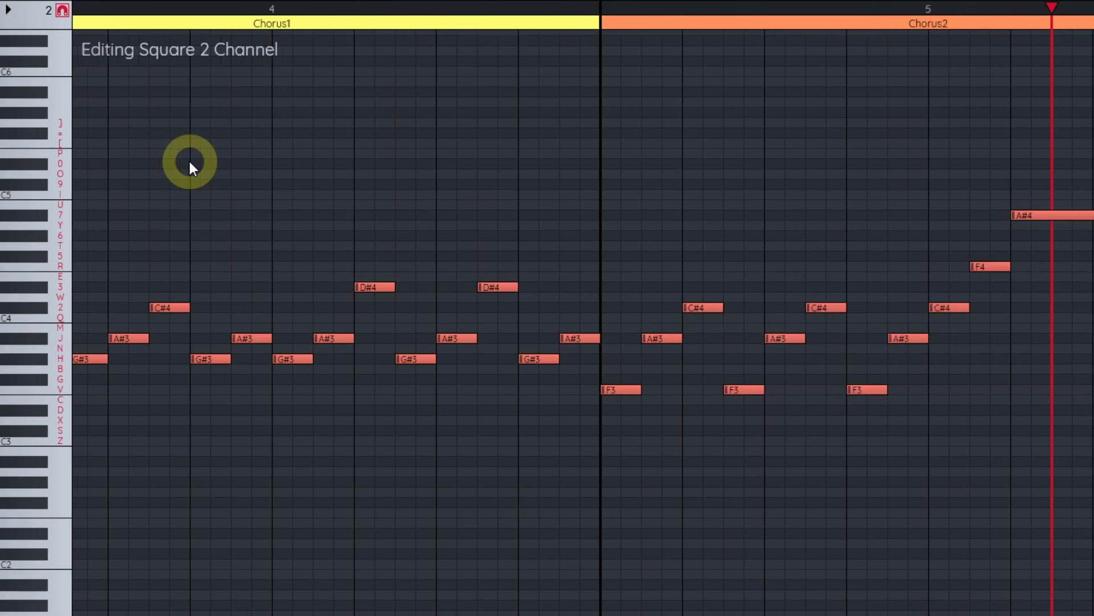
key("2")
key("r")
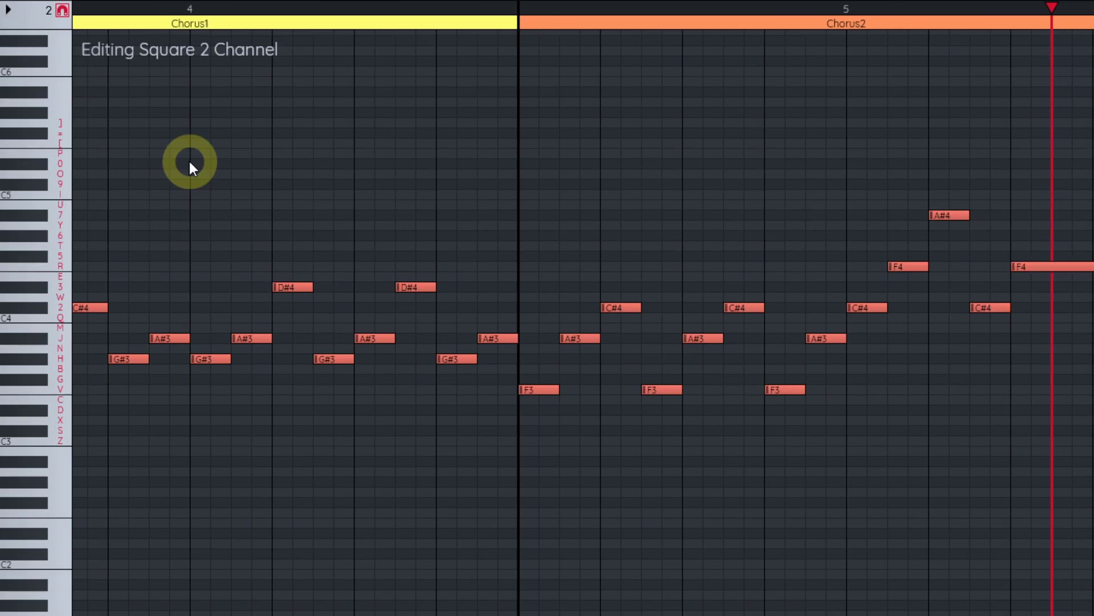
key("7")
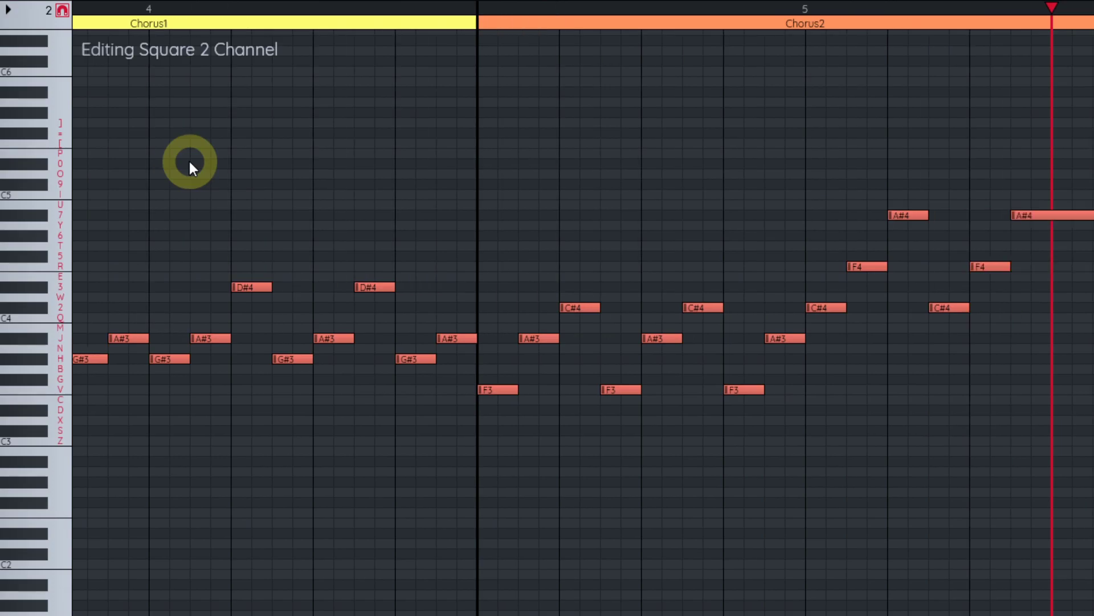
key("s")
key("v")
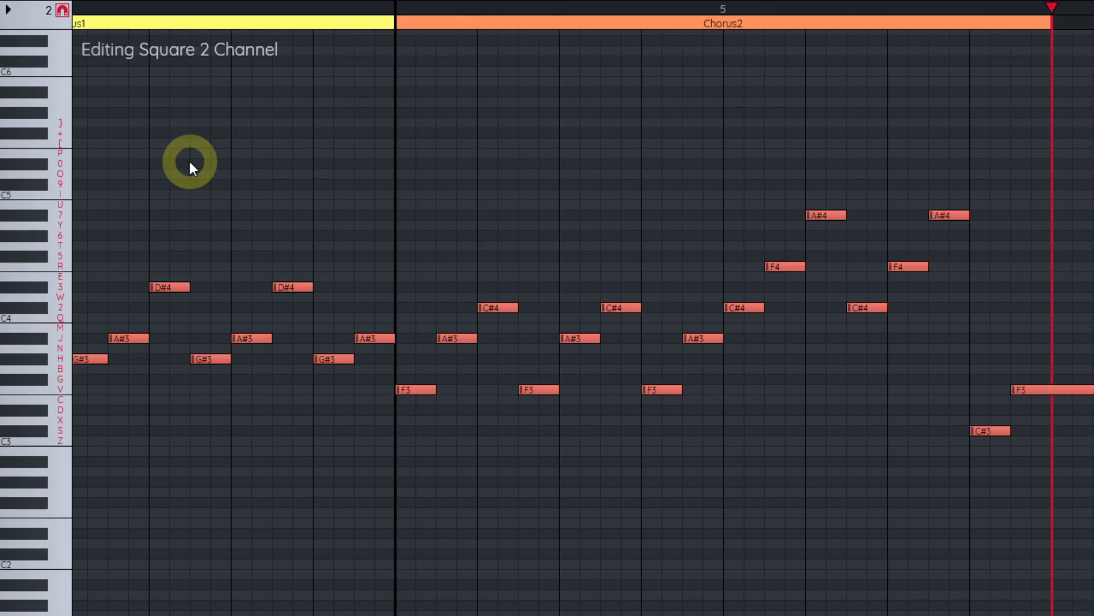
key("Return")
Step: Transpose the last two notes of Square 2's Chorus2 up two octaves
left_click_drag(994, 110, 852, 13)
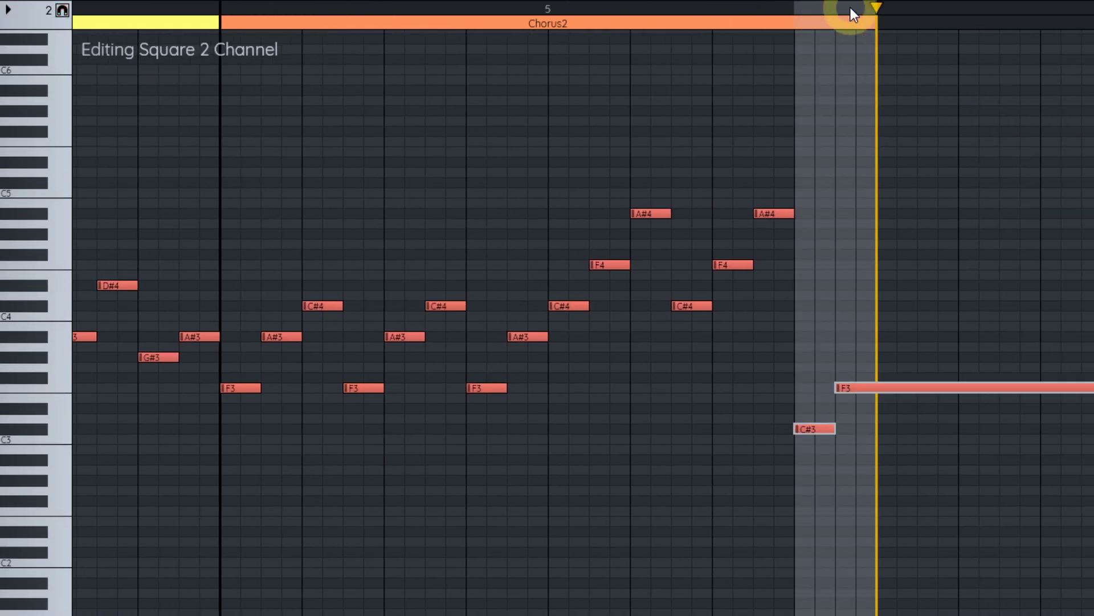
key("ctrl+Up")
key("ctrl+Up")
scroll(834, 40, "down", 1)
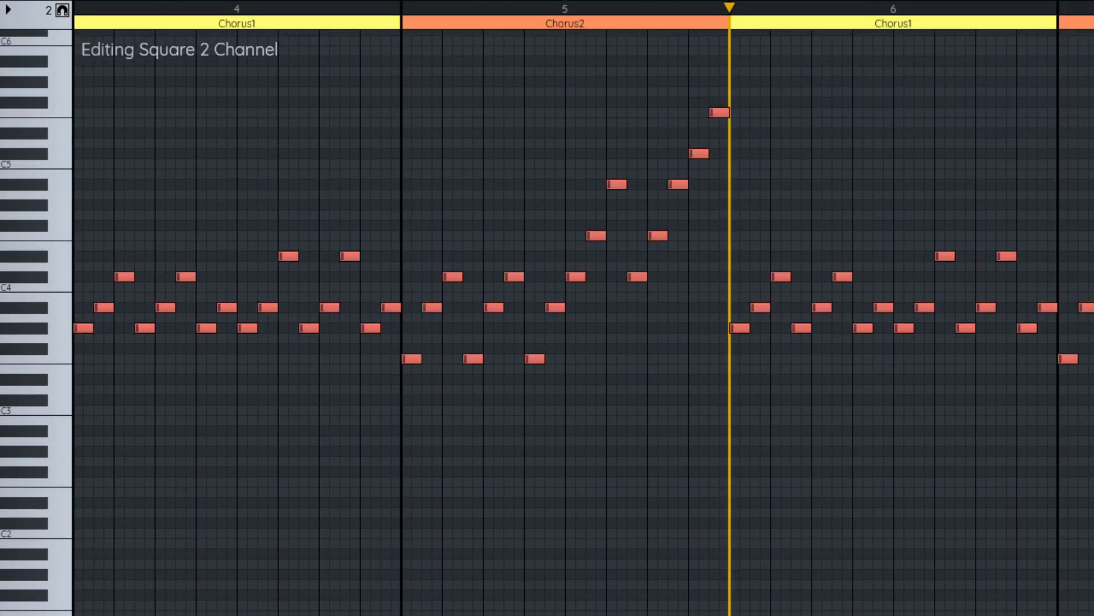
Step: Play the song from near the end of Verse4 through Chorus1 and Chorus2, and stop early in the repeated Chorus1
key("ctrl+2")
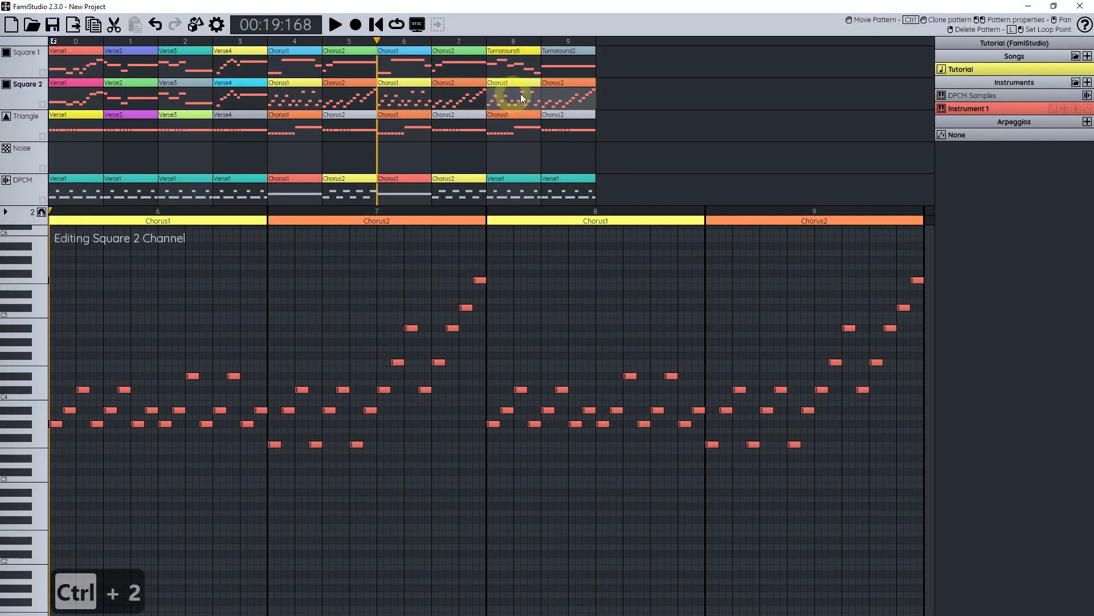
left_click(259, 45)
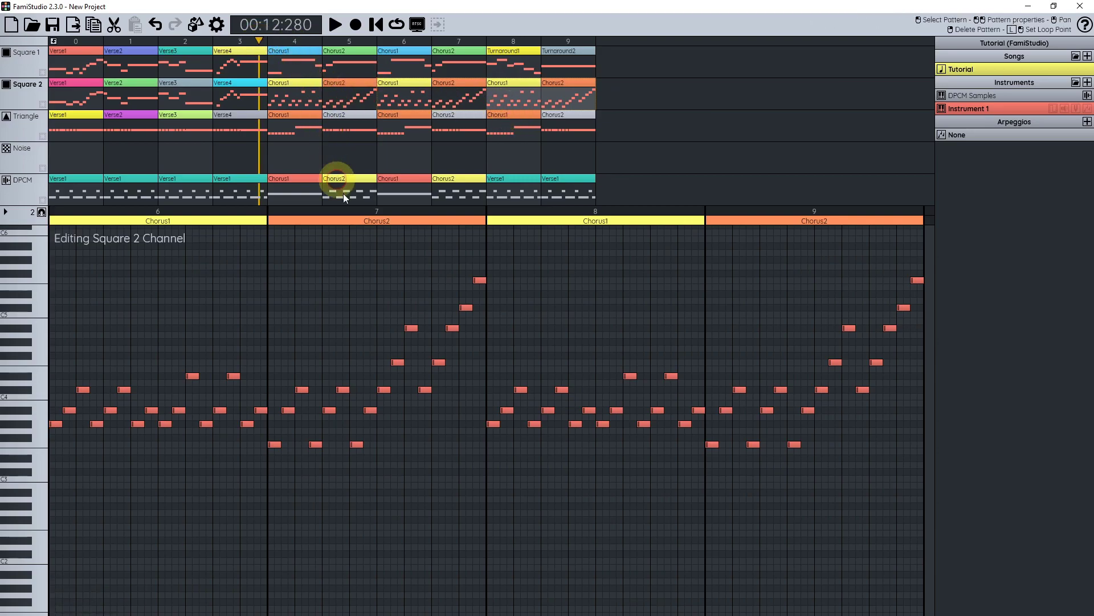
key("space")
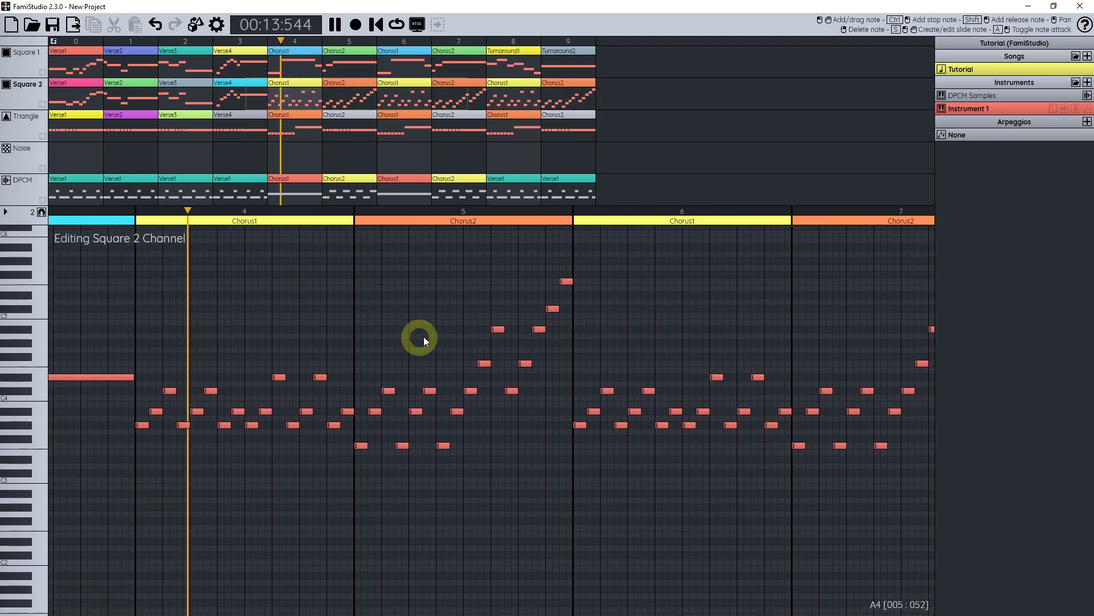
scroll(329, 395, "up", 1)
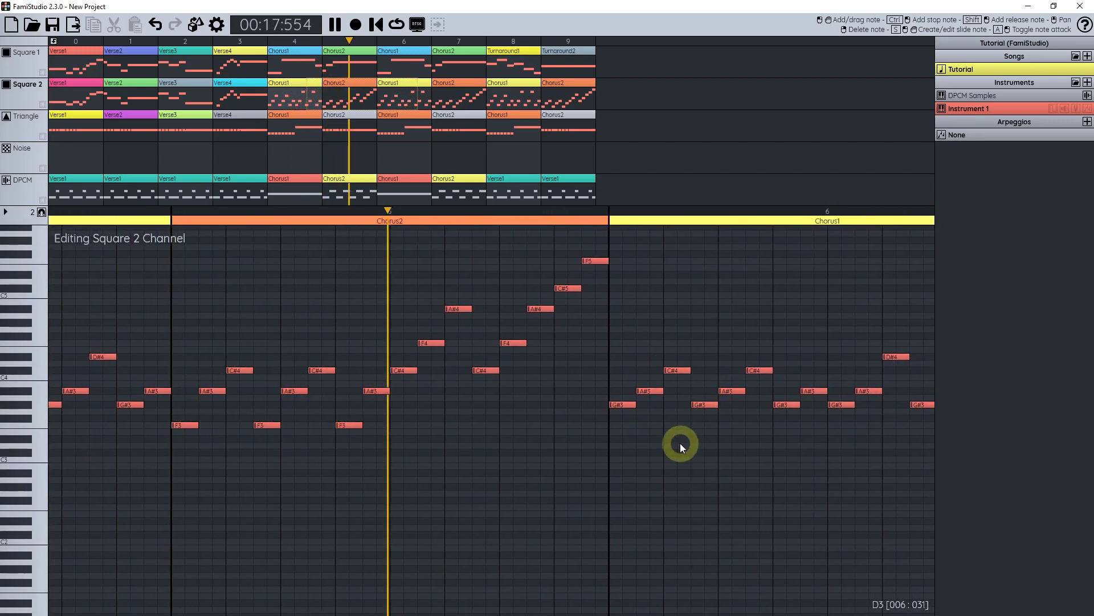
key("space")
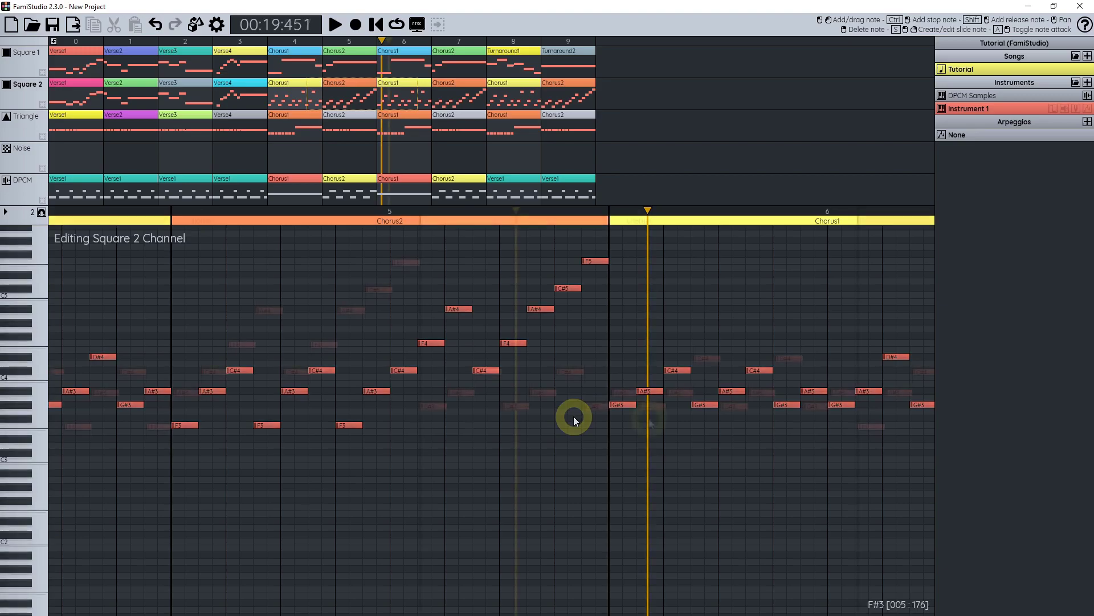
key("space")
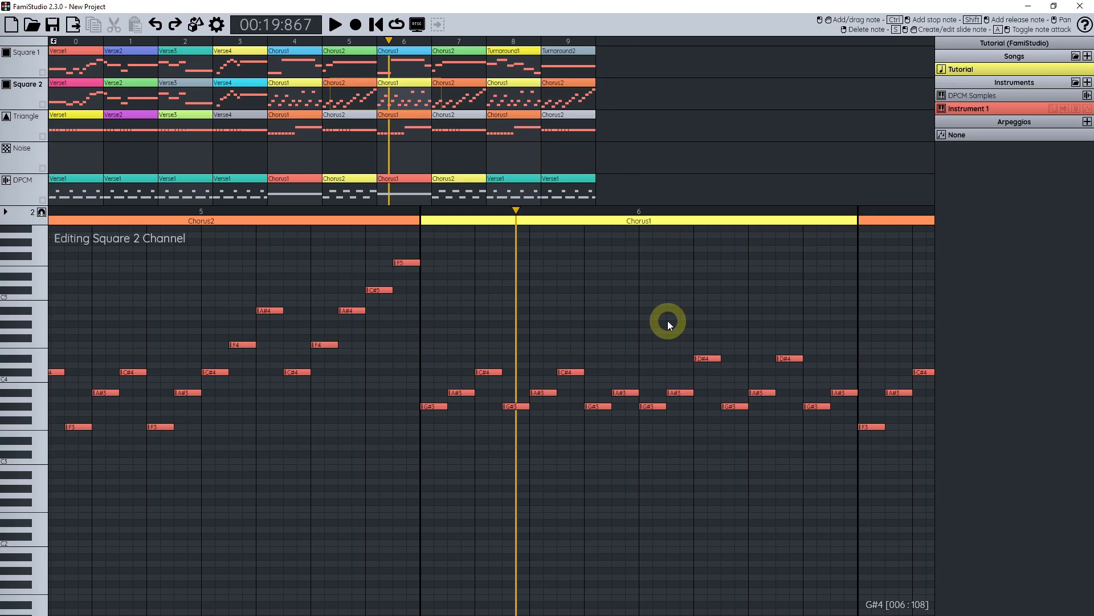
Step: Expand the piano roll's effect lanes and switch to Square 1's Chorus2 at the start of its long C#5 note
left_click_drag(668, 320, 560, 297)
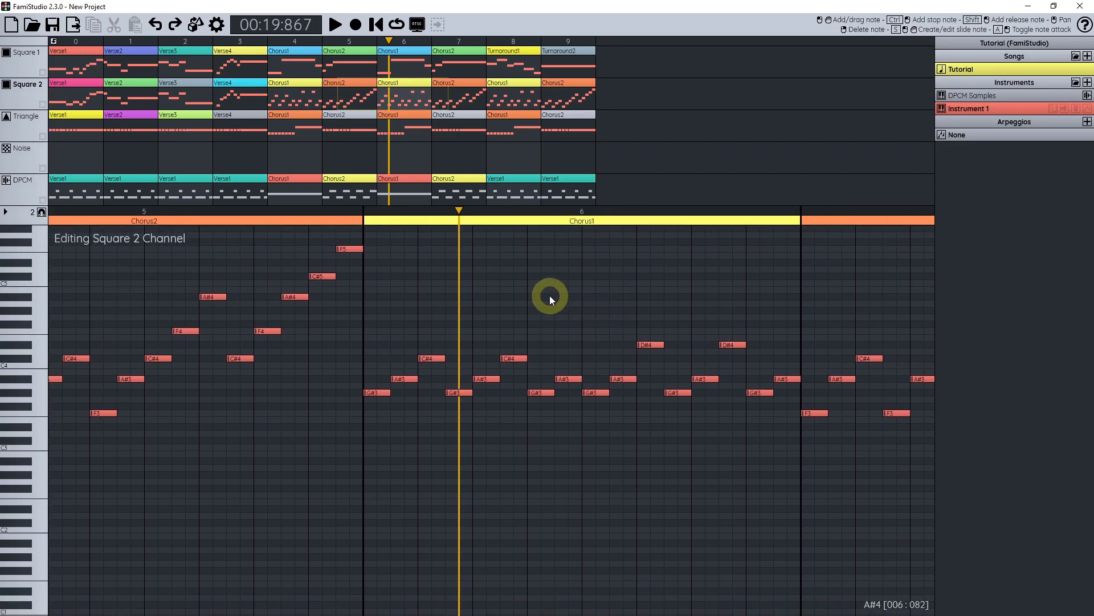
key("ctrl+3")
left_click(6, 211)
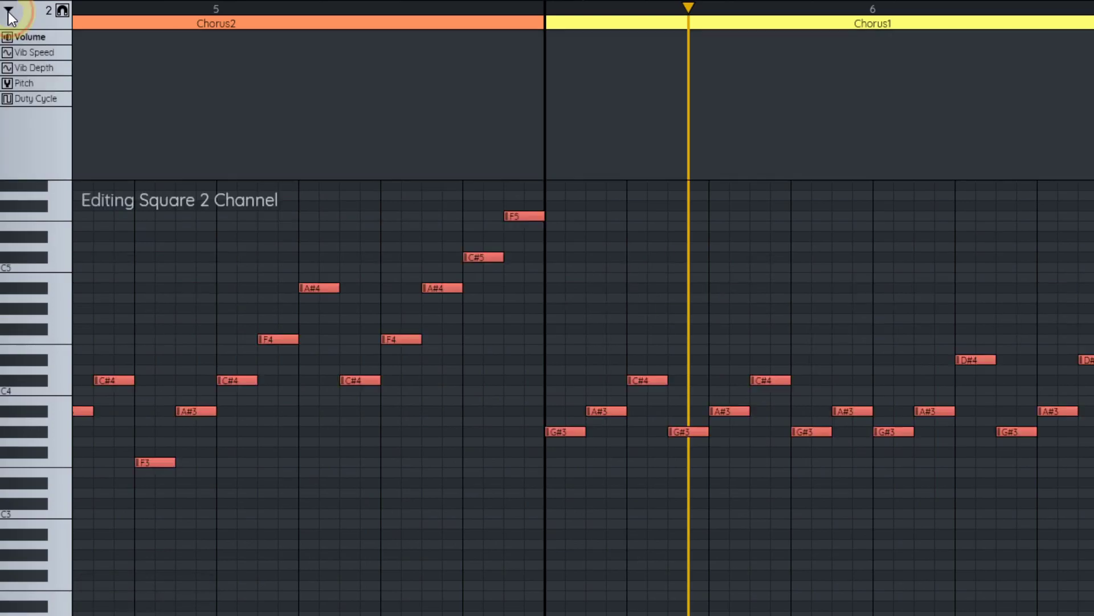
scroll(200, 279, "up", 1)
left_click_drag(201, 279, 640, 277)
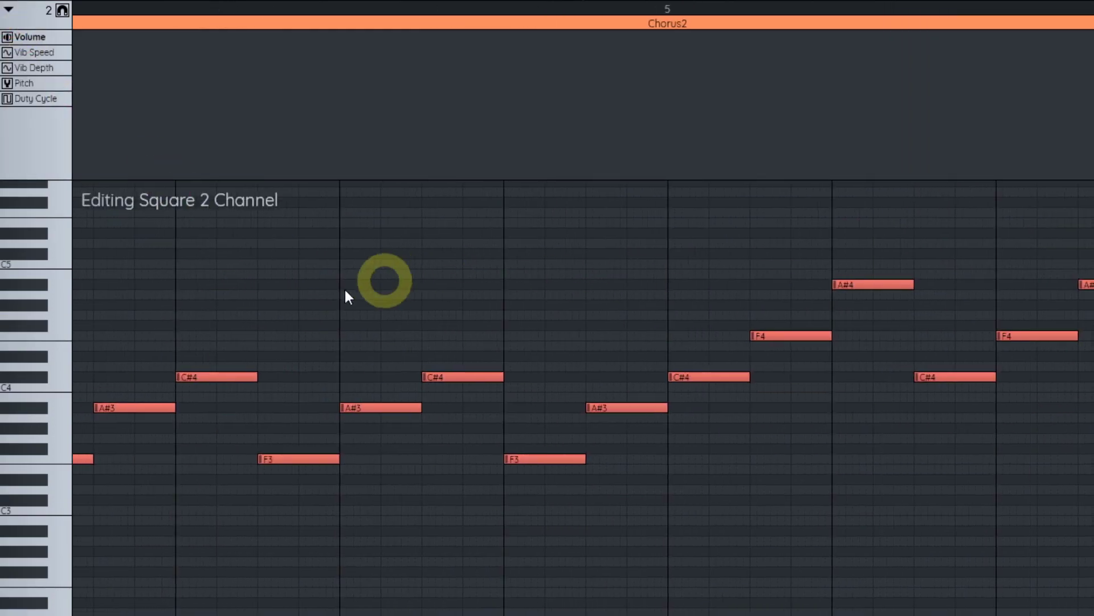
left_click_drag(361, 286, 286, 300)
left_click_drag(237, 270, 276, 273)
key("1")
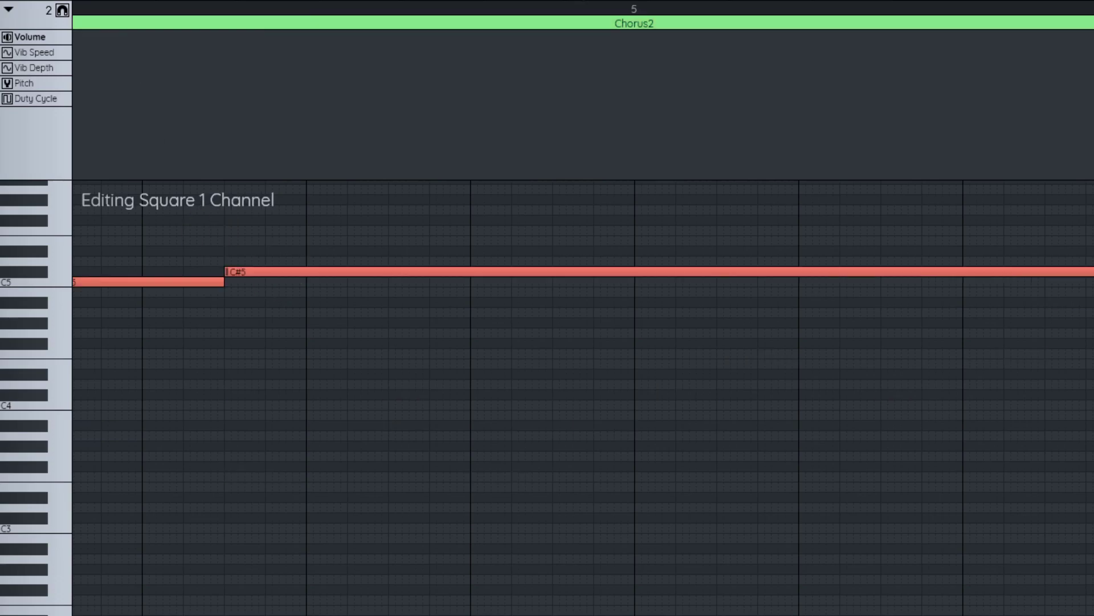
left_click_drag(228, 278, 279, 289)
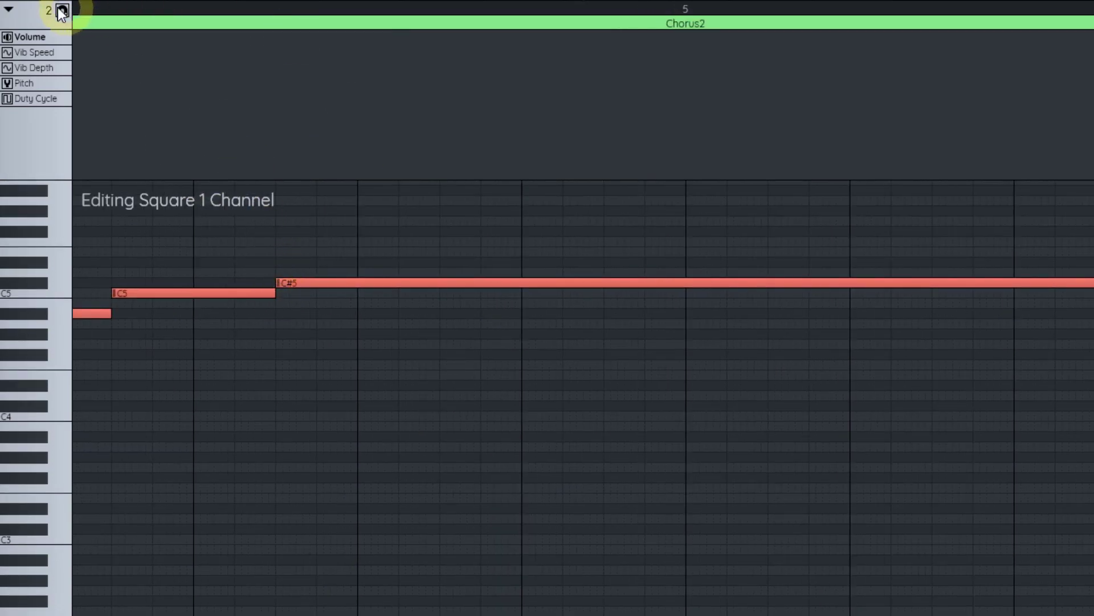
left_click(10, 9)
left_click(14, 7)
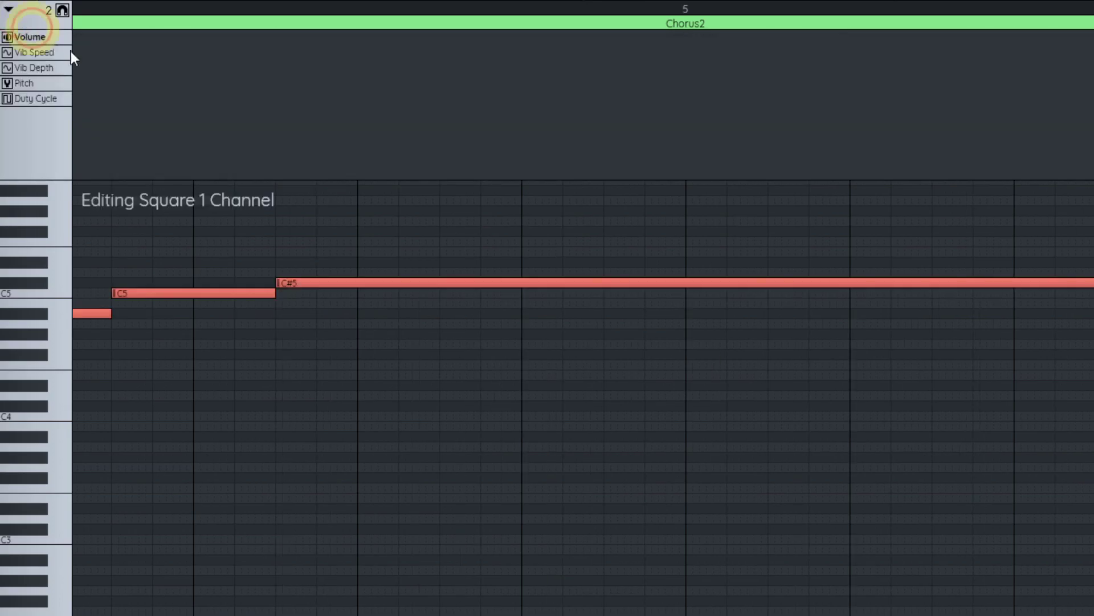
Step: Add six stepwise descending volume effect values, starting at 15, along the long C#5 note in Chorus2 of Square 1
scroll(265, 104, "up", 1)
left_click_drag(279, 104, 285, 31)
left_click(532, 55)
left_click(488, 76)
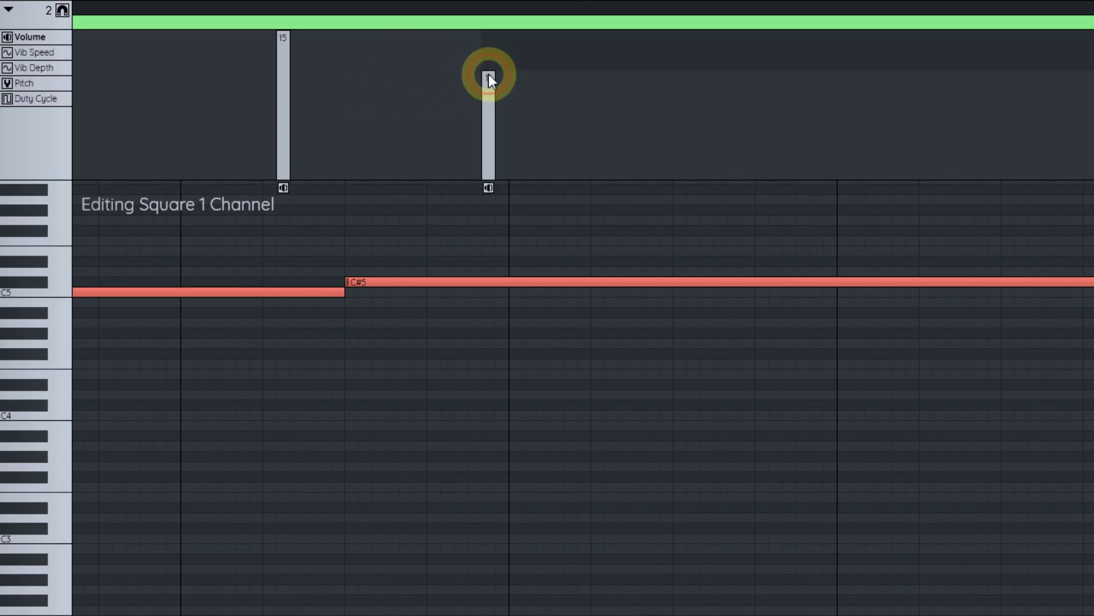
scroll(421, 86, "down", 2)
scroll(576, 90, "right", 1)
left_click(466, 91)
left_click(589, 121)
left_click(669, 132)
left_click(765, 151)
Step: Play the song from just before Chorus2 to hear the volume fade on the C#5 note
left_click(242, 7)
left_click(164, 12)
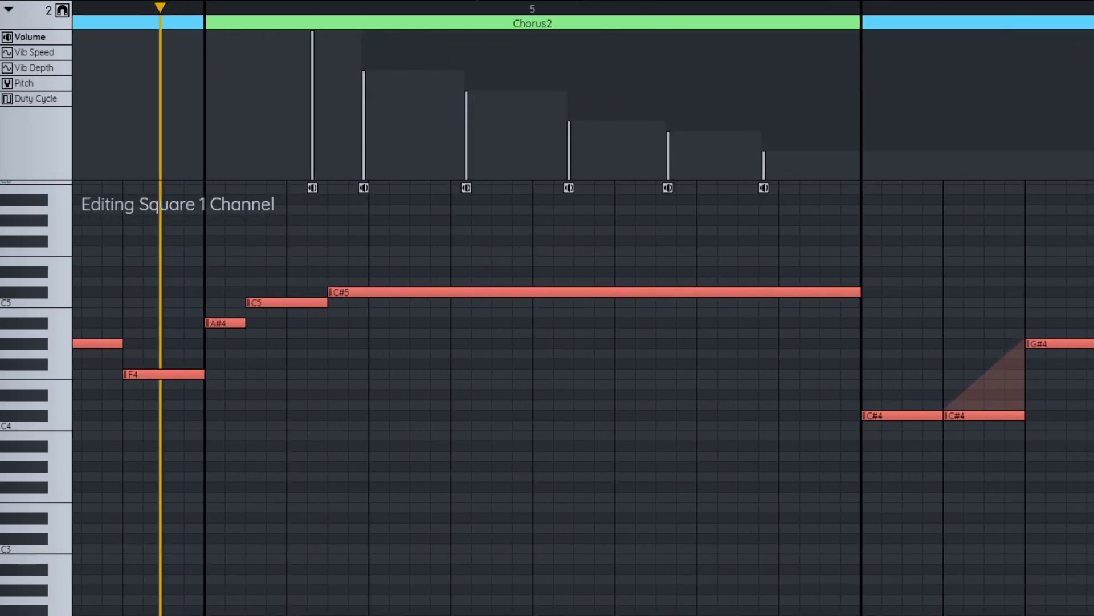
key("space")
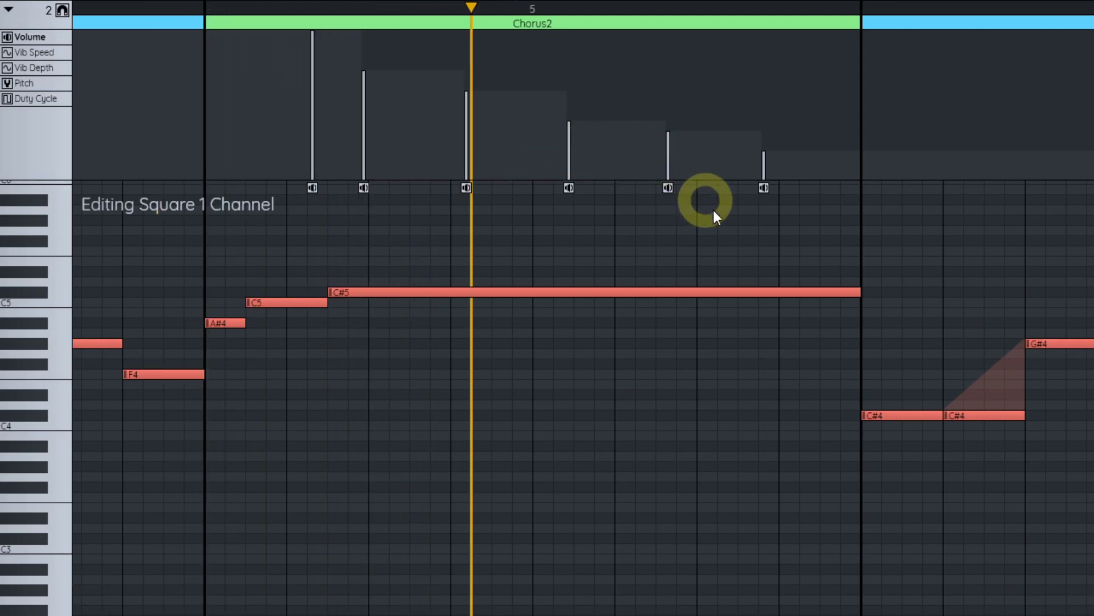
Step: Delete the last two volume effect values one by one from the end of the long C#5 note
scroll(781, 188, "up", 2)
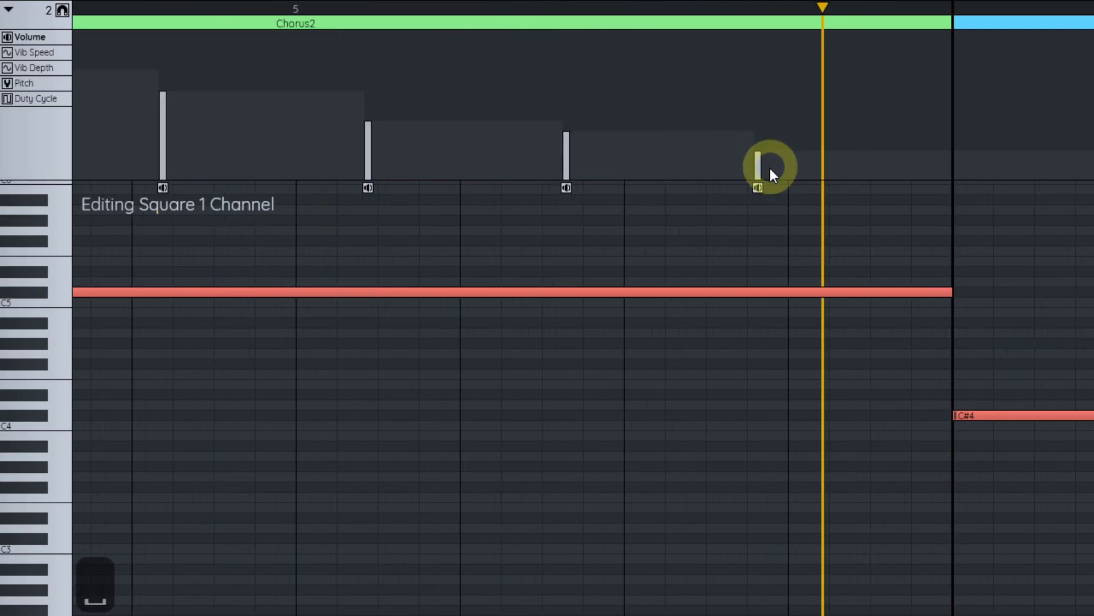
left_click_drag(952, 166, 1052, 155)
right_click(1014, 154)
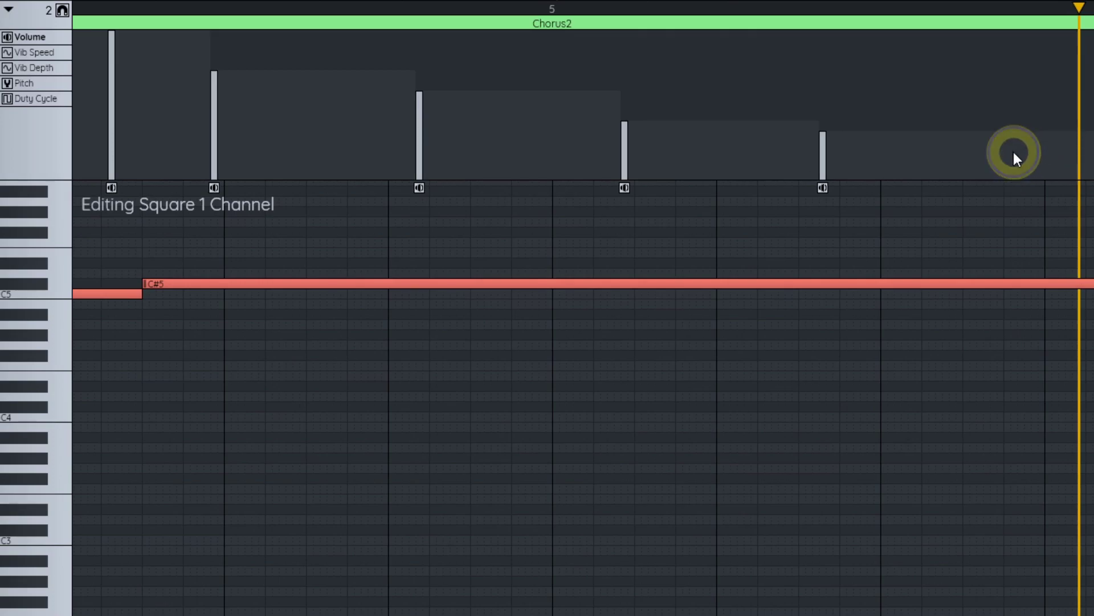
right_click(822, 147)
Step: Select the range holding the remaining Chorus2 volume values and delete only the Volume effects with Delete Special
left_click_drag(362, 16, 933, 8)
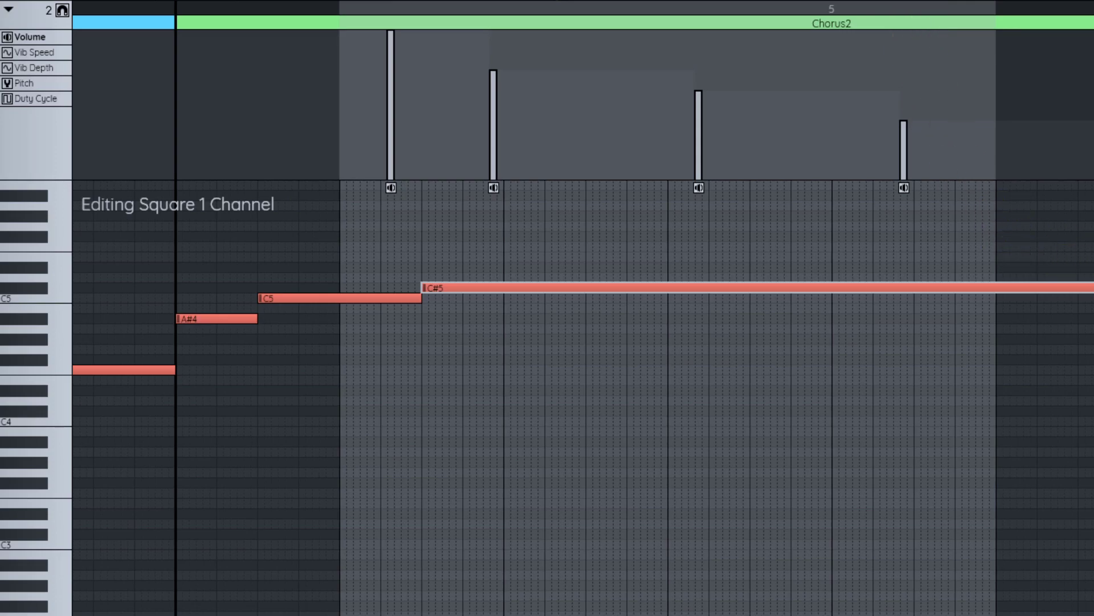
key("ctrl+shift+Delete")
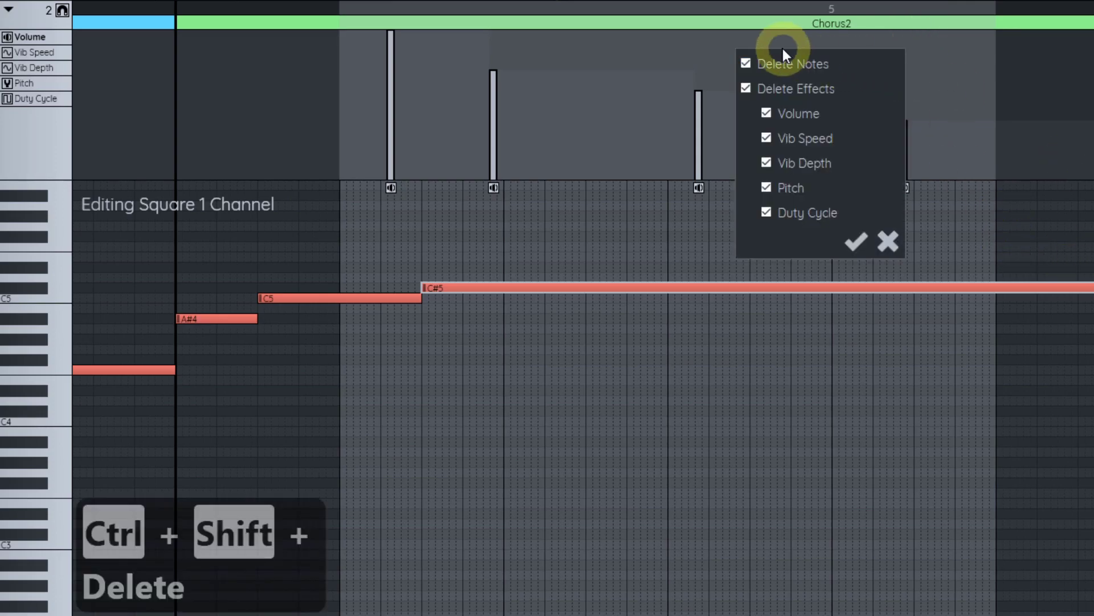
left_click(785, 64)
left_click(799, 87)
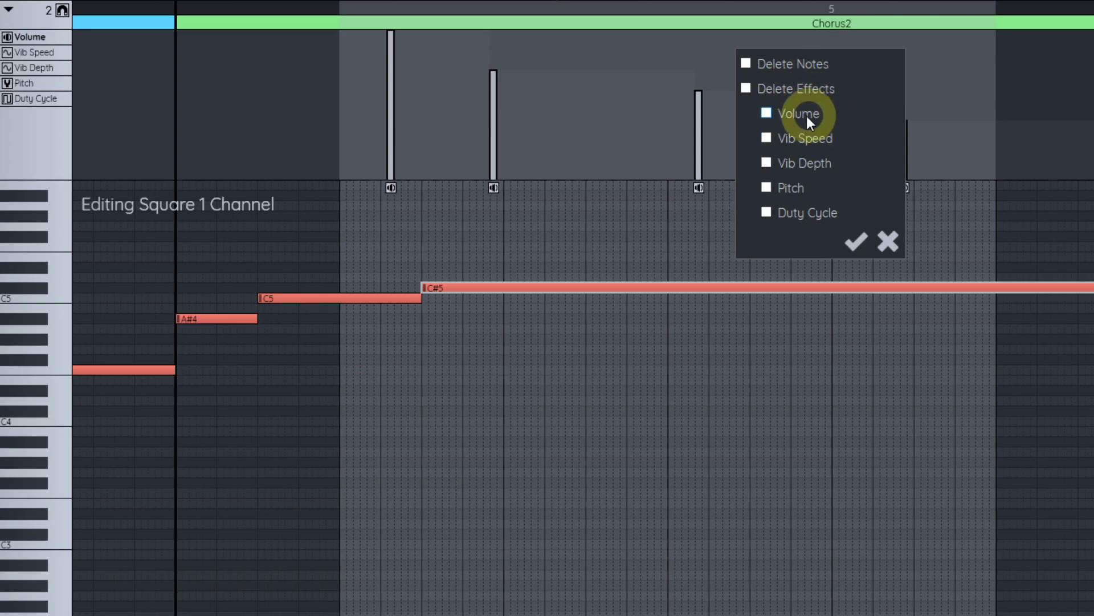
left_click(767, 113)
left_click(855, 241)
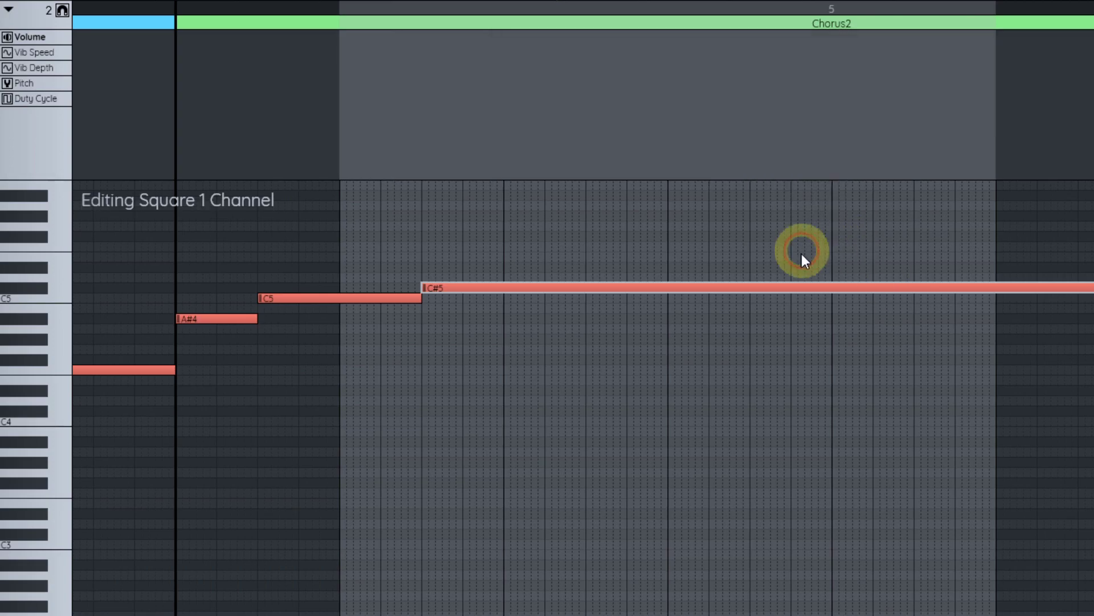
Step: Clear the selection and add four gradually rising pitch effect values along the long C#5 note in Chorus2
scroll(627, 251, "down", 2)
scroll(557, 238, "up", 2)
left_click(42, 83)
key("Escape")
left_click(470, 98)
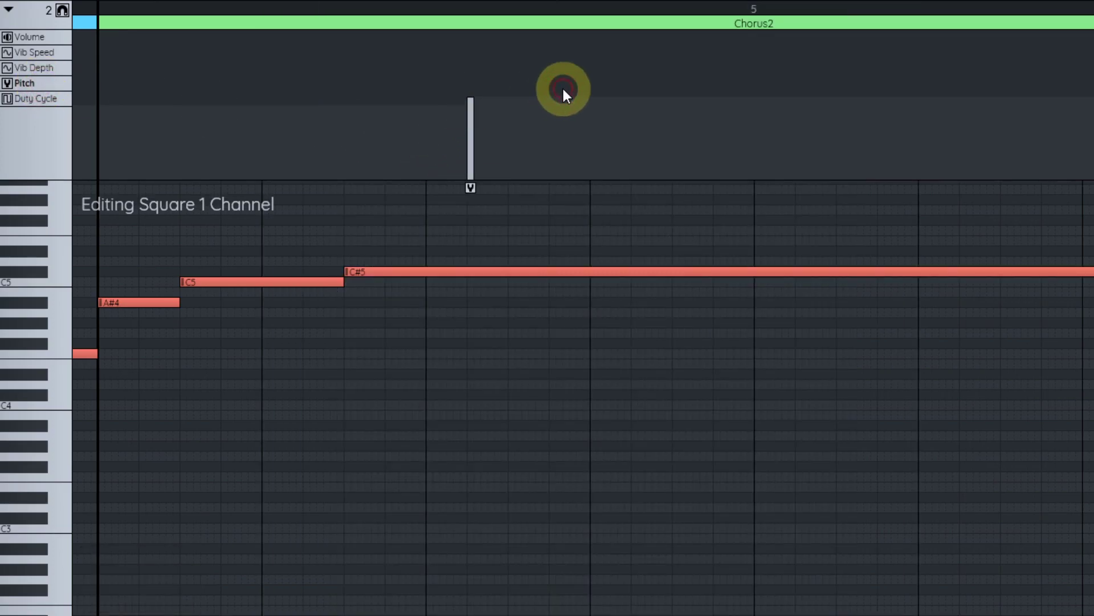
left_click(573, 92)
left_click(710, 85)
left_click(887, 77)
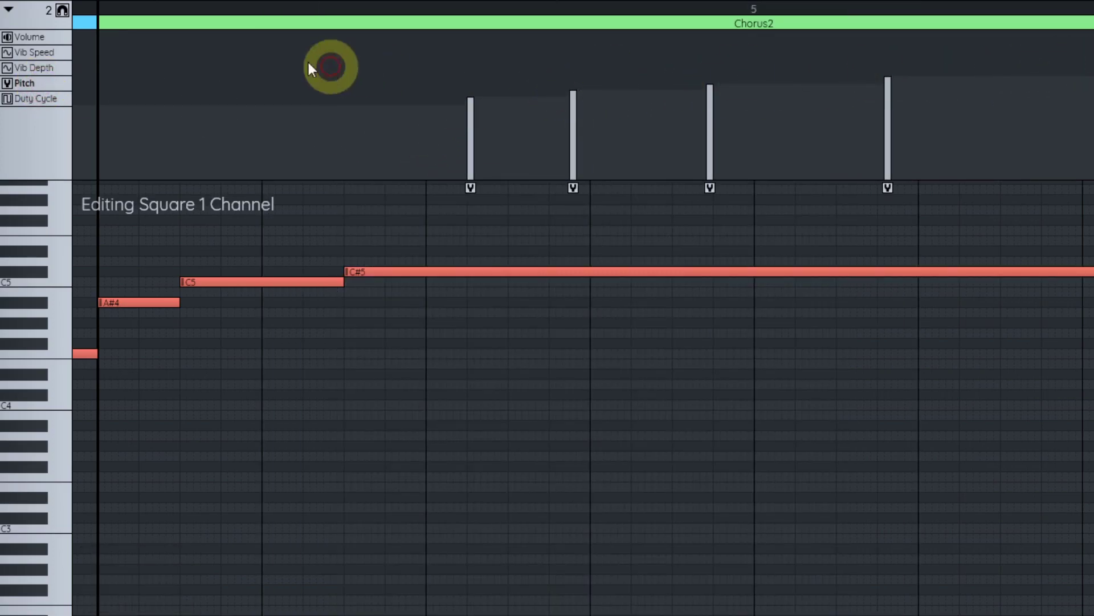
Step: Play Chorus2 from its beginning to hear the pitch changes on the C#5 note
left_click(132, 6)
key("space")
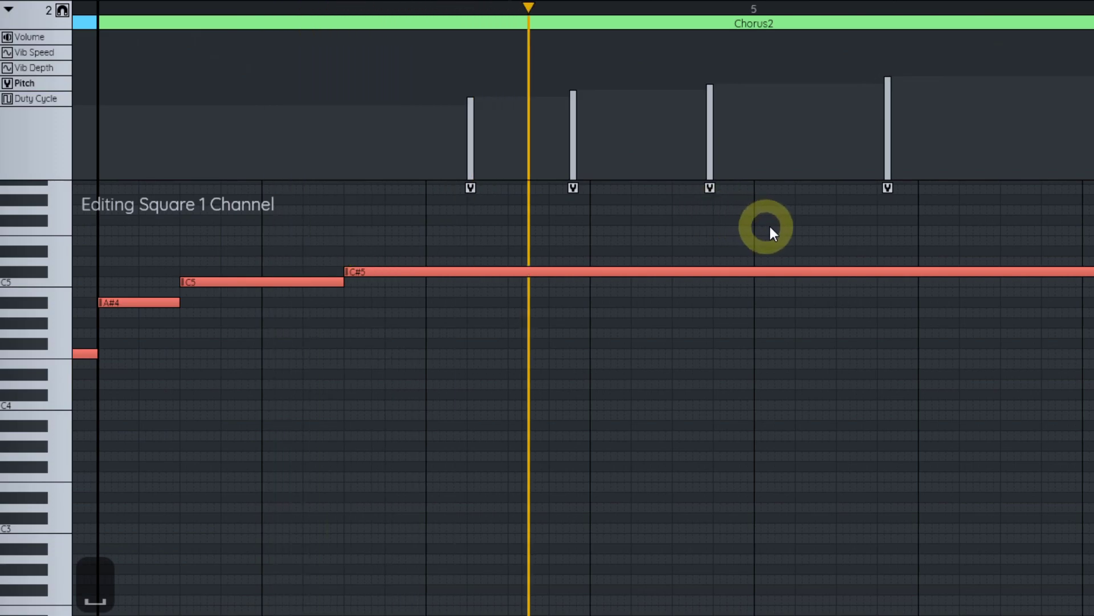
key("space")
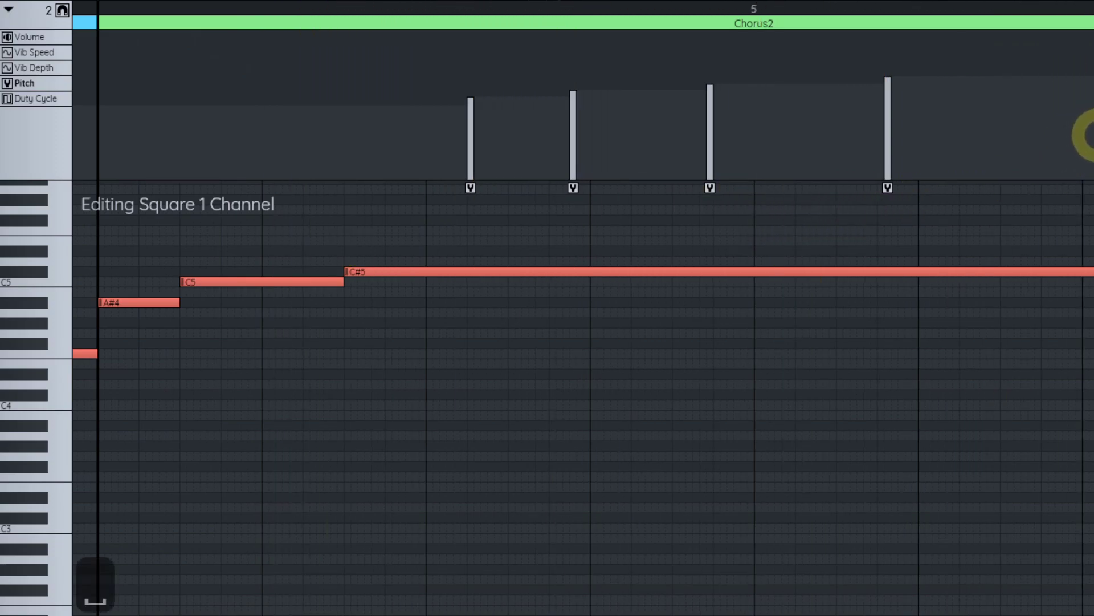
Step: Delete the four pitch effect values from the C#5 note, from last to first
right_click(890, 135)
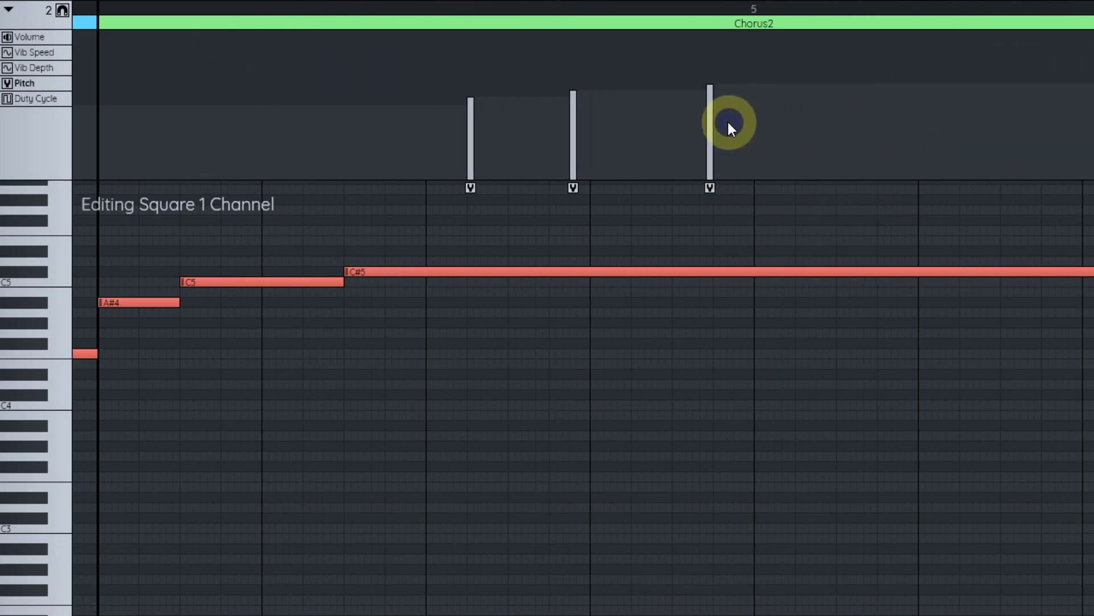
right_click(713, 126)
right_click(571, 140)
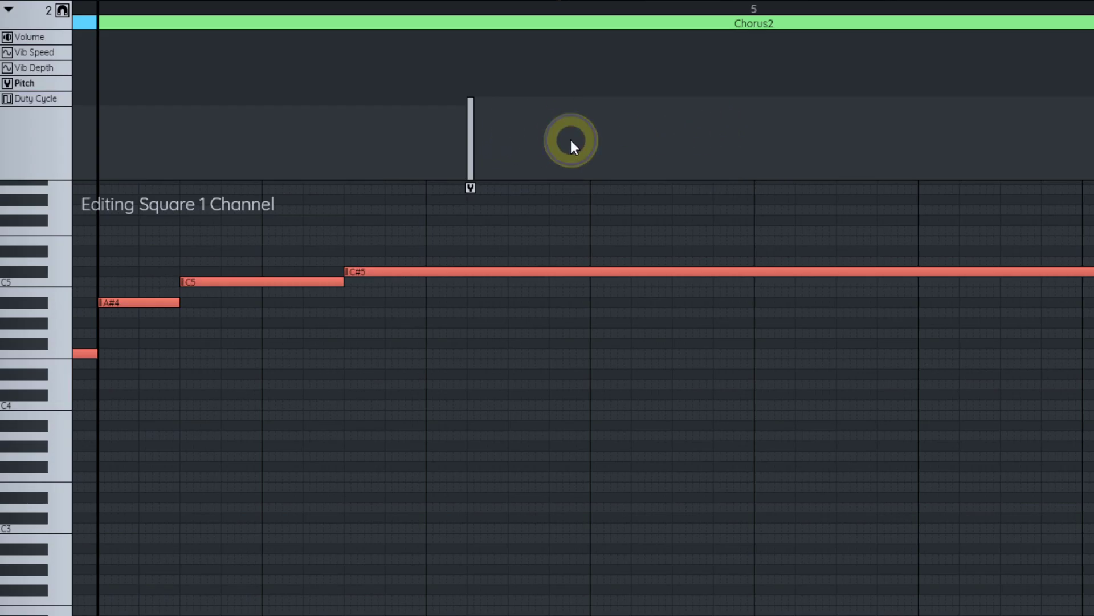
right_click(465, 147)
Step: Make Volume the active effect again and collapse the effects area of the piano roll
scroll(372, 279, "down", 2)
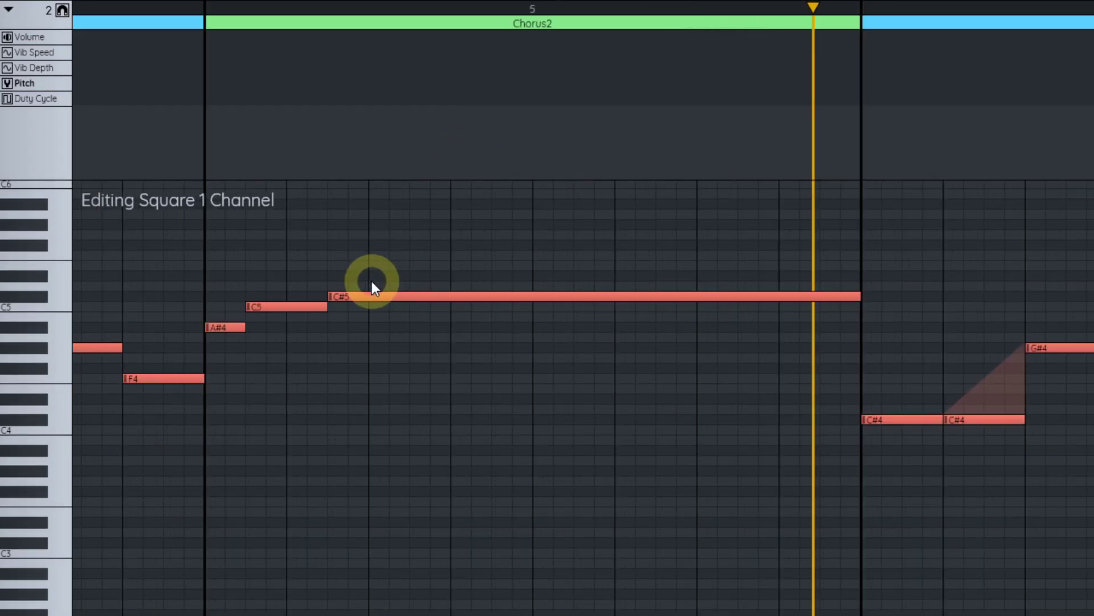
scroll(259, 280, "left", 2)
scroll(399, 262, "up", 2)
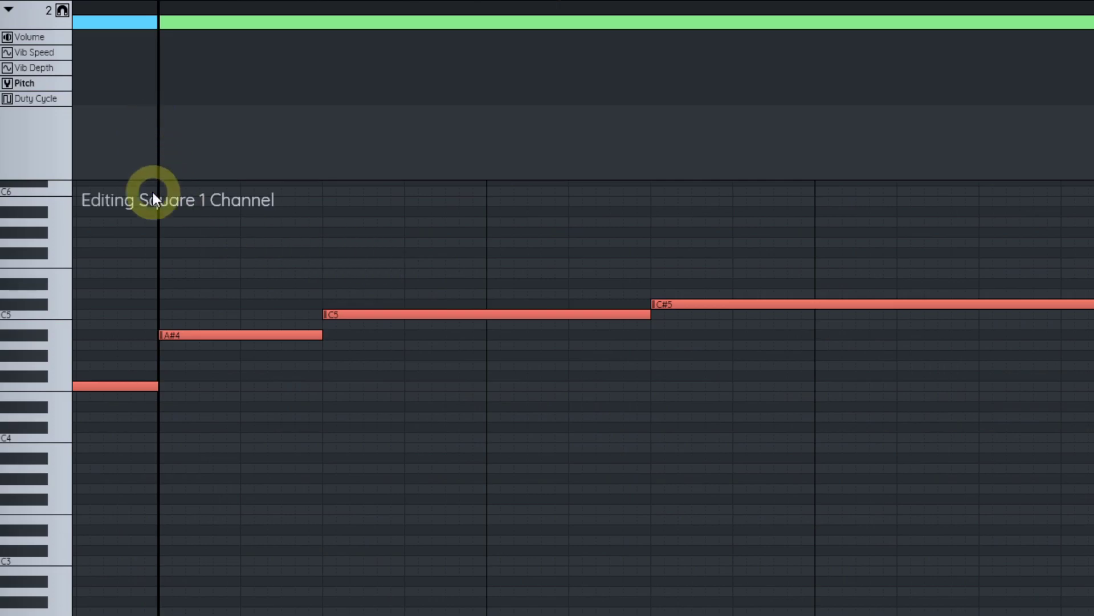
left_click(42, 40)
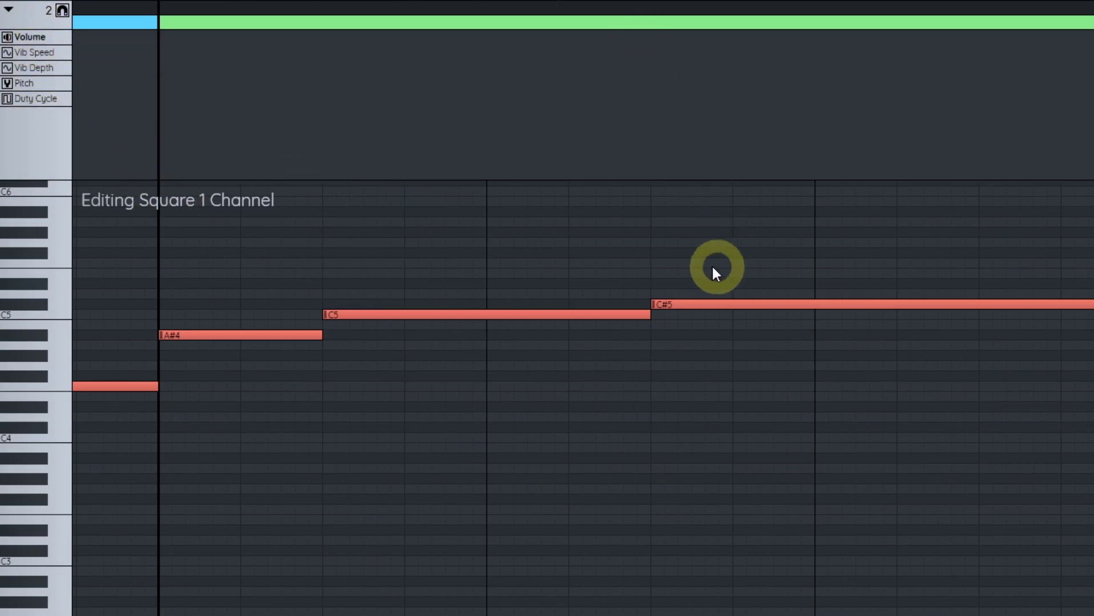
scroll(684, 280, "down", 2)
scroll(513, 285, "right", 3)
scroll(507, 292, "down", 2)
left_click_drag(507, 292, 390, 286)
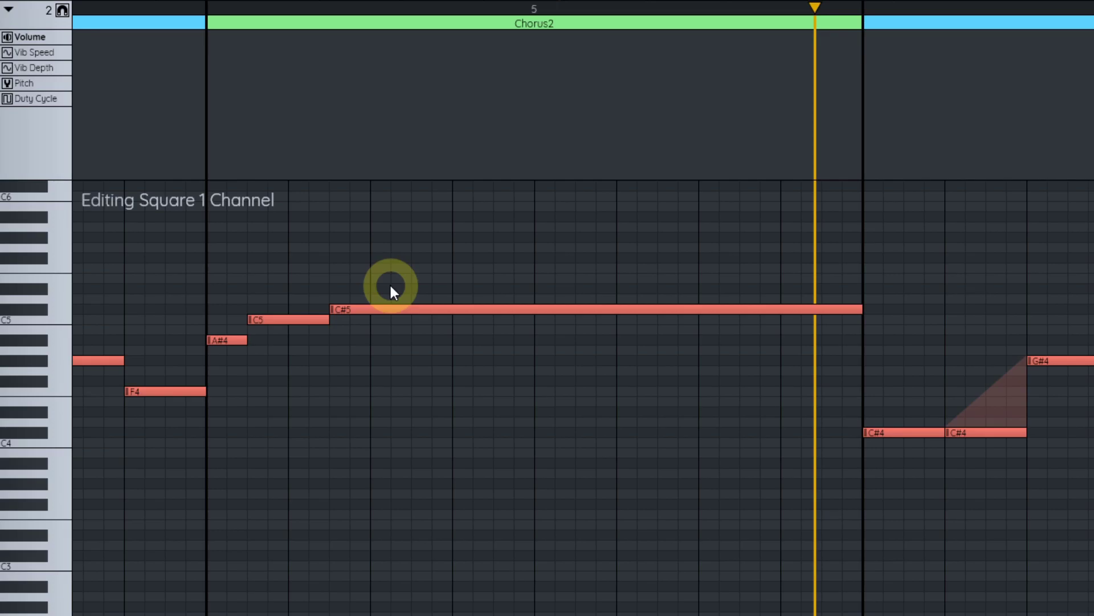
key("ctrl+2")
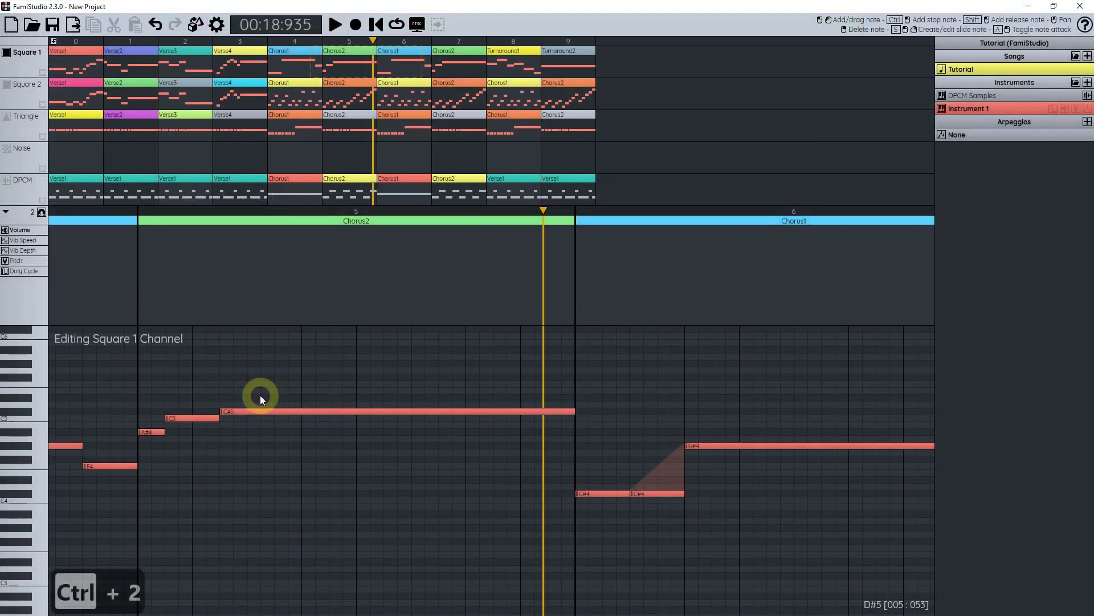
left_click(6, 213)
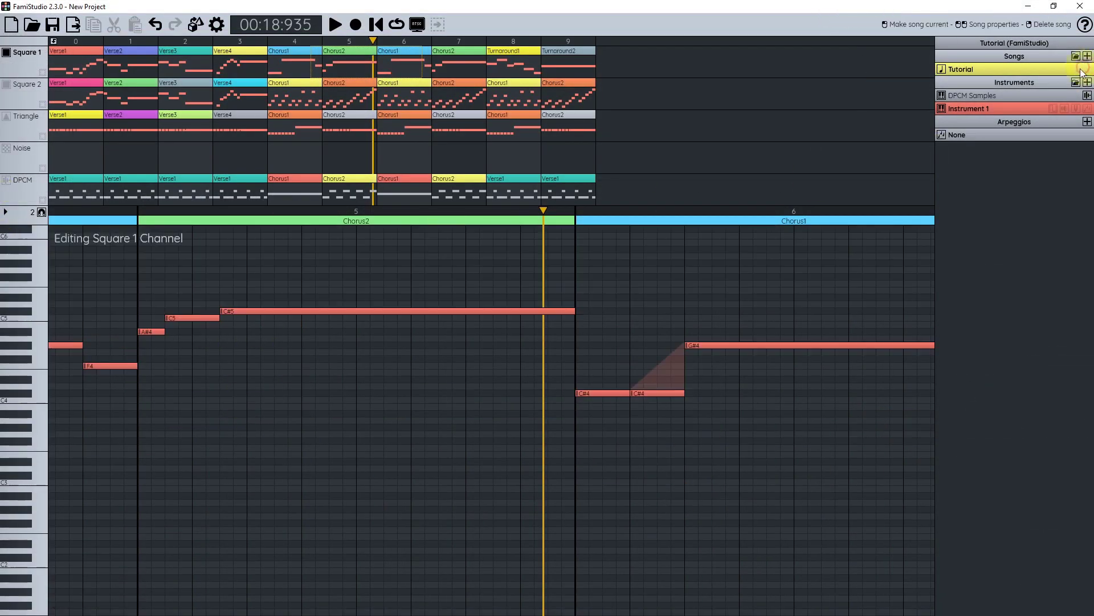
Step: Extend Instrument 1's volume envelope to 21 frames, shape it as a gradual descent from 15 to 0, and audition it
left_click(1064, 108)
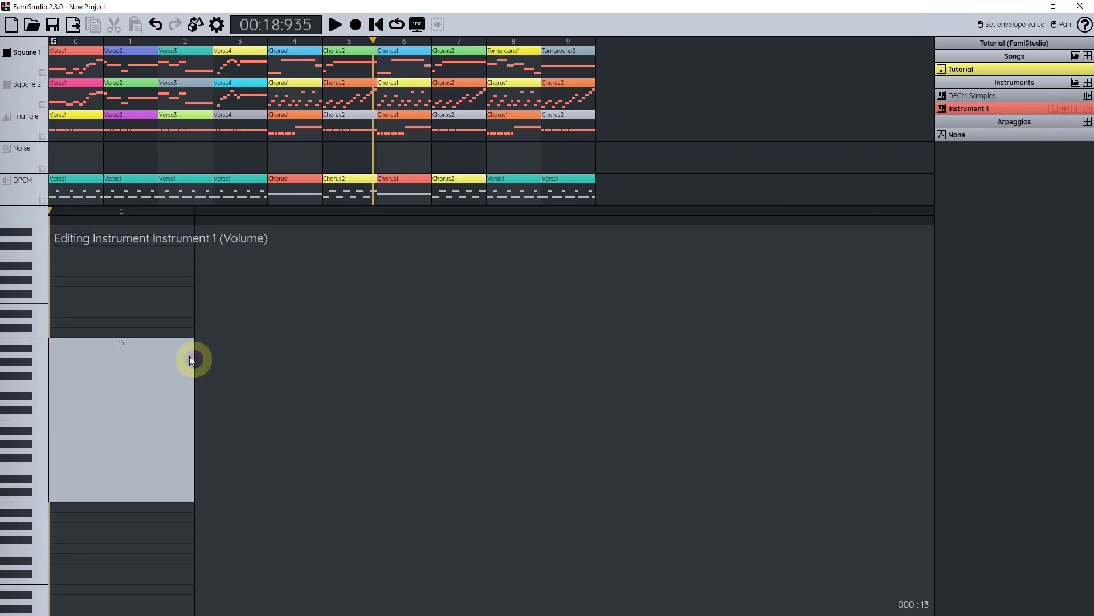
scroll(219, 344, "down", 1)
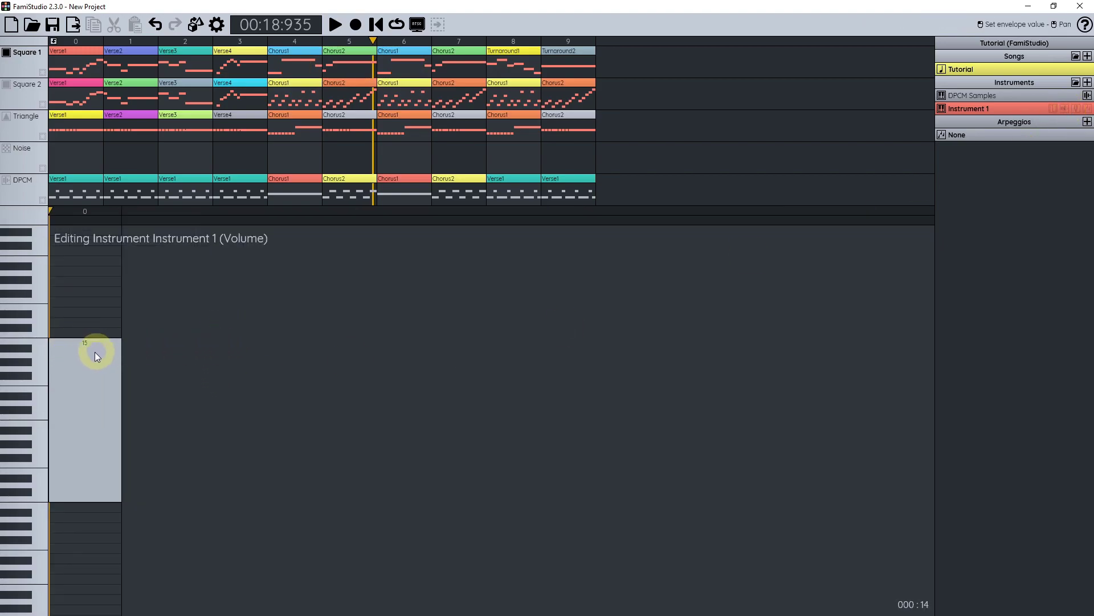
scroll(114, 357, "down", 1)
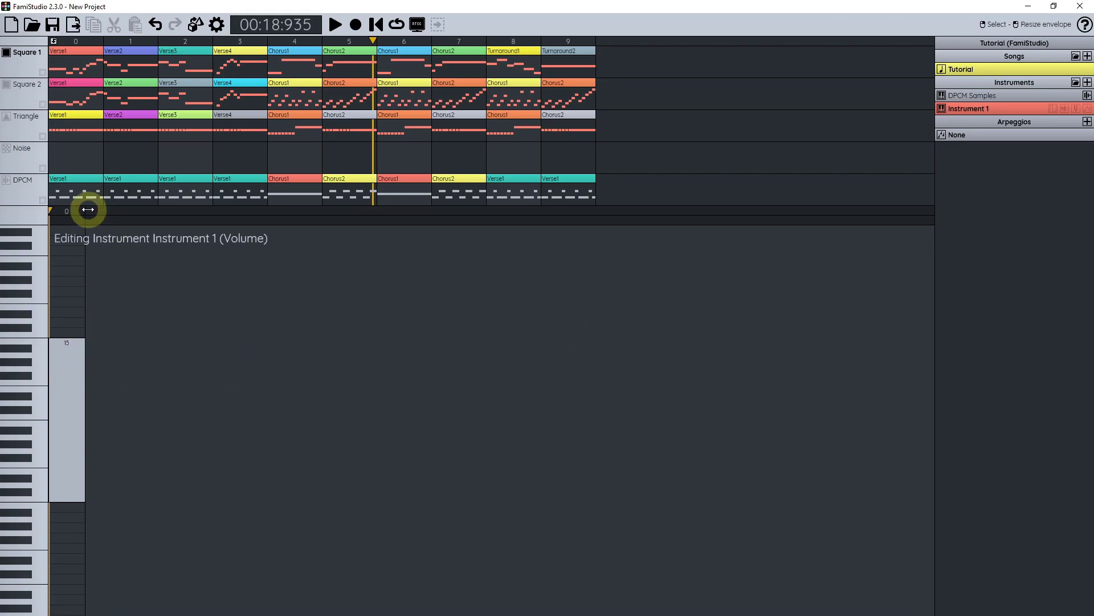
left_click_drag(87, 210, 833, 209)
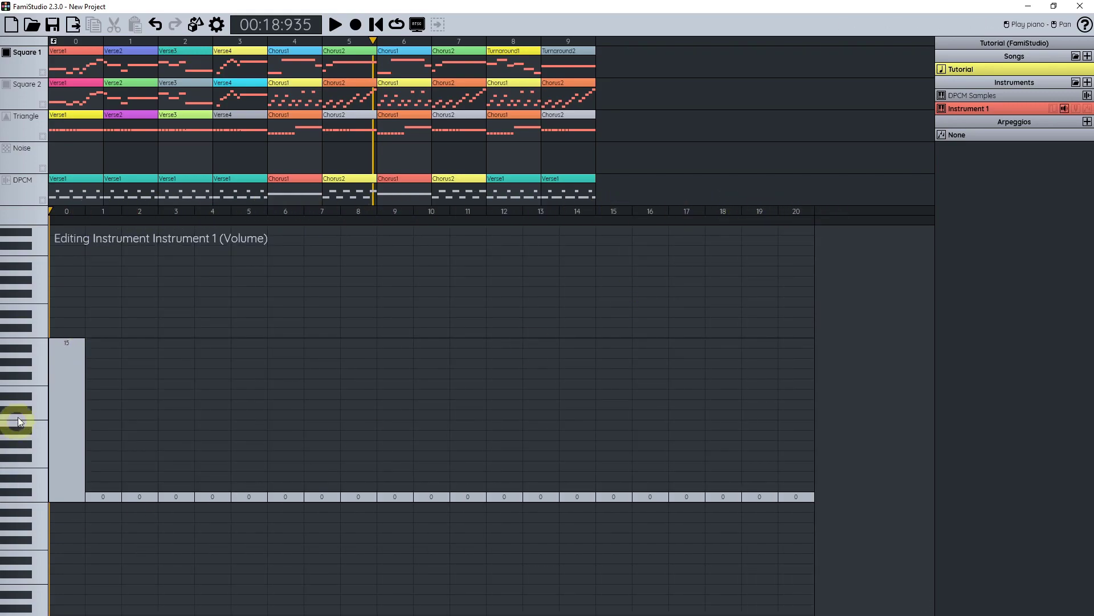
mouse_move(67, 342)
left_mouse_down()
mouse_move(759, 471)
mouse_move(801, 482)
mouse_move(798, 497)
left_mouse_up()
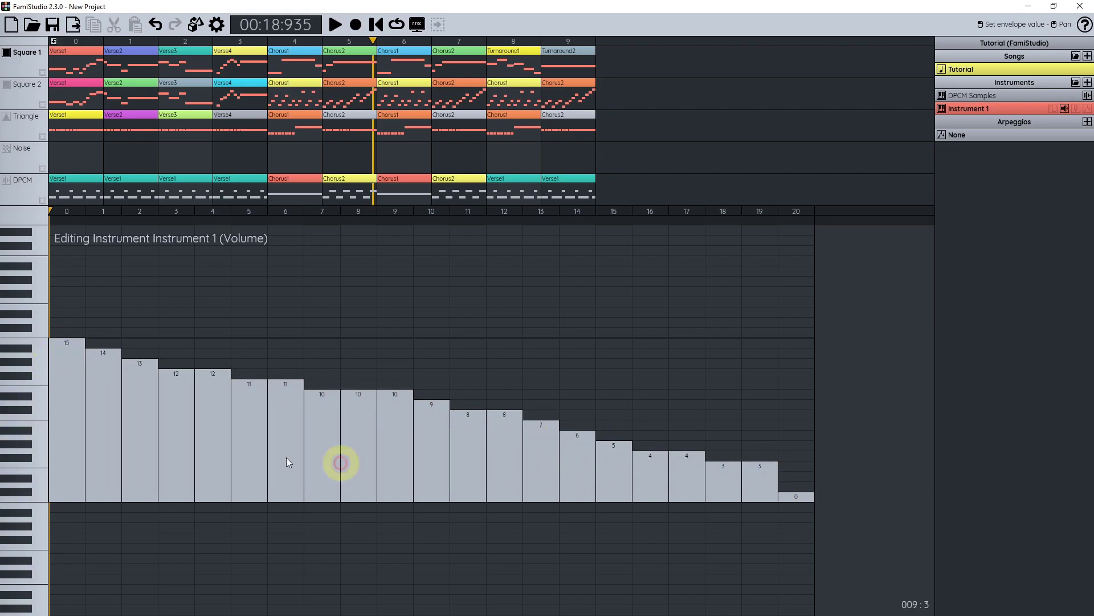
left_click(41, 415)
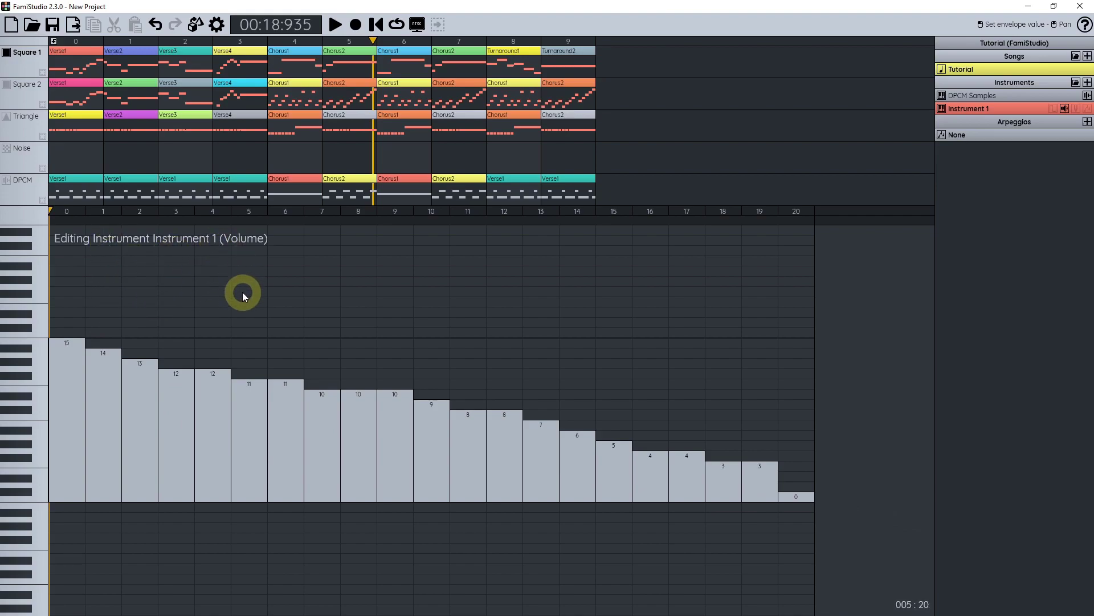
Step: Trim the volume envelope to 19 frames with a loop point at frame 10, and make the looped part dip to 6 and rise to 10
scroll(286, 335, "down", 1)
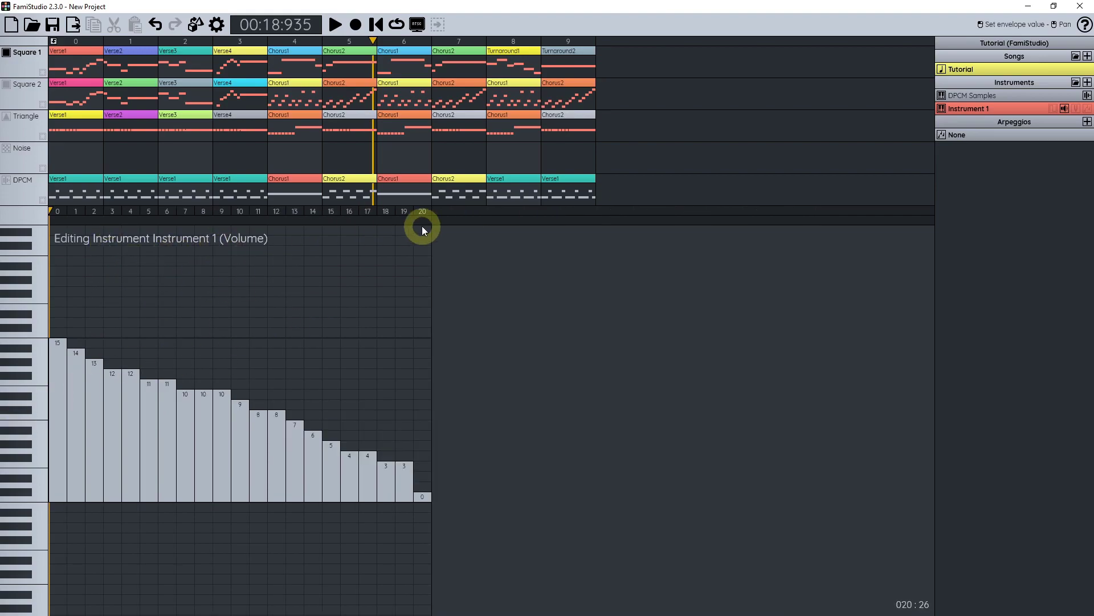
left_click_drag(432, 212, 228, 220)
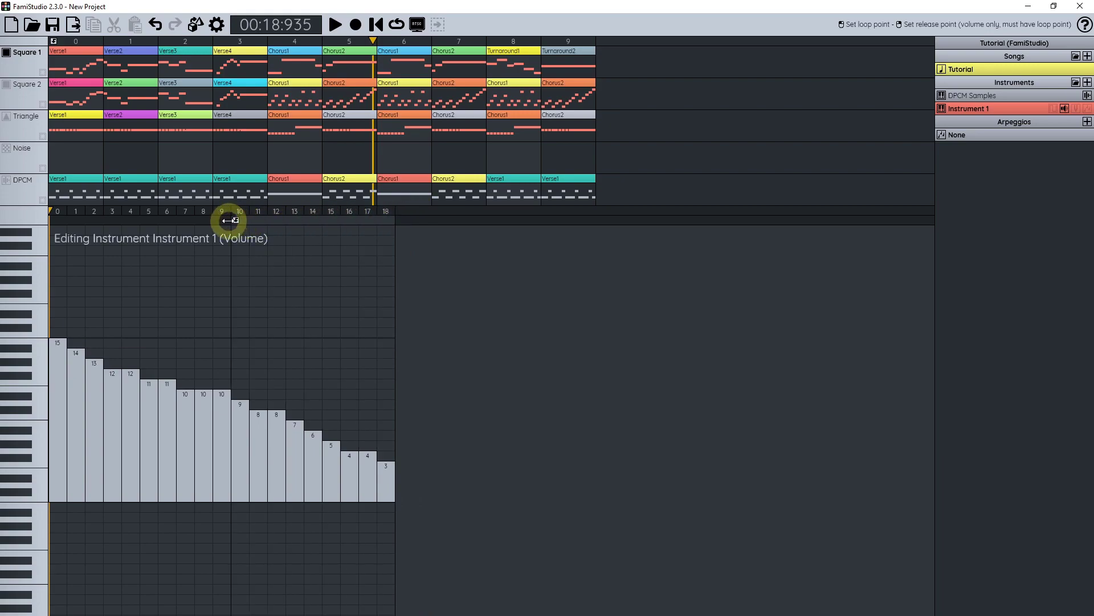
mouse_move(245, 393)
left_mouse_down()
mouse_move(291, 429)
mouse_move(395, 393)
left_mouse_up()
left_click(38, 416)
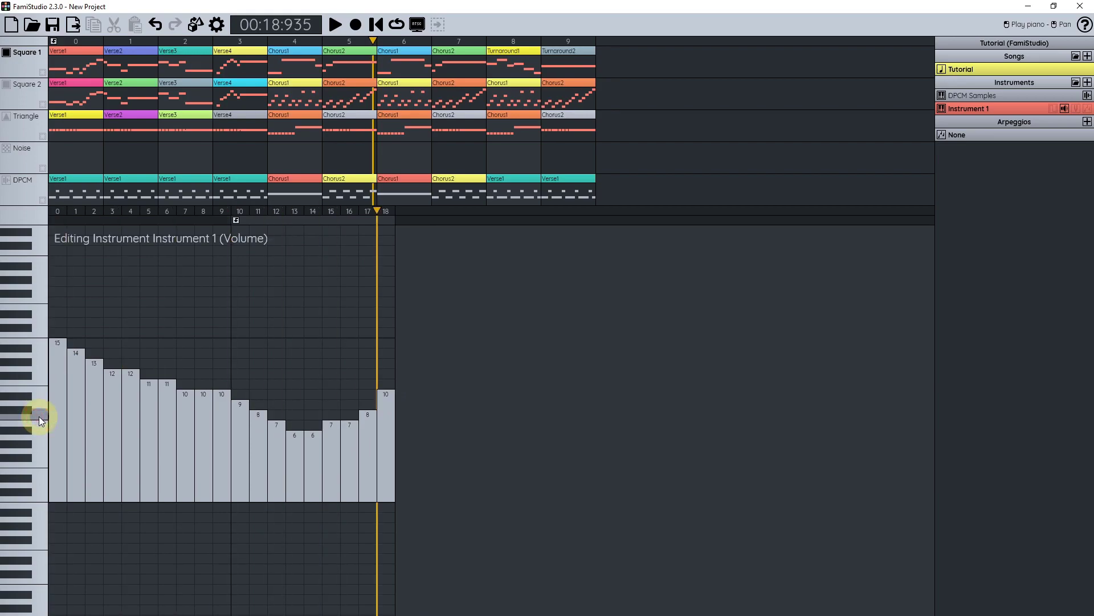
Step: Extend the volume envelope to 31 frames with a release point at frame 19, fade the release from 9 to 0, and audition it
left_click_drag(399, 213, 611, 213)
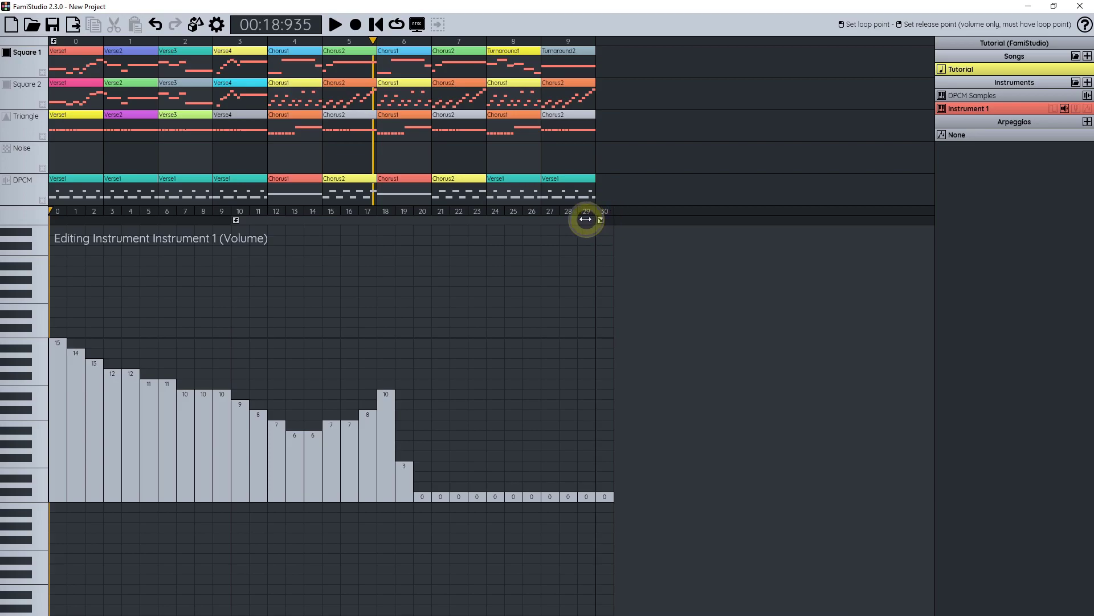
left_click(399, 219)
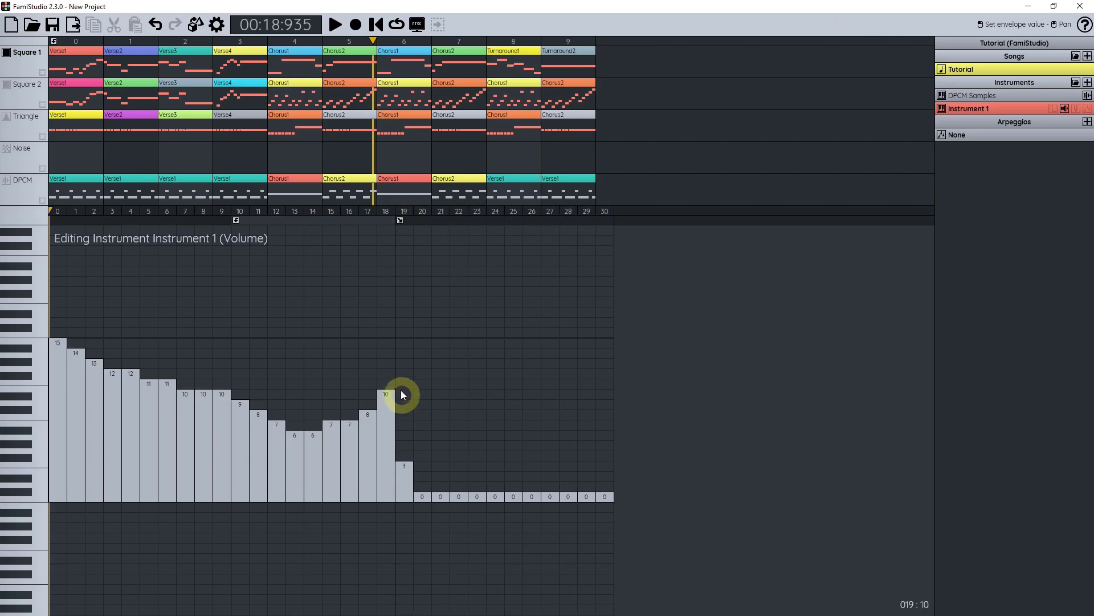
left_click_drag(399, 403, 596, 492)
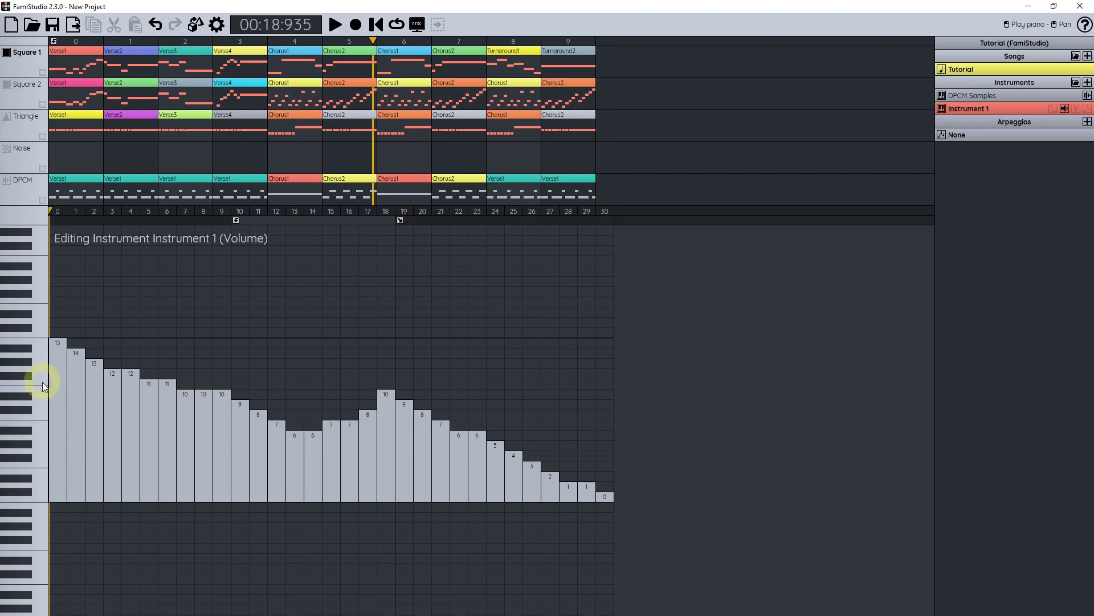
left_click(38, 413)
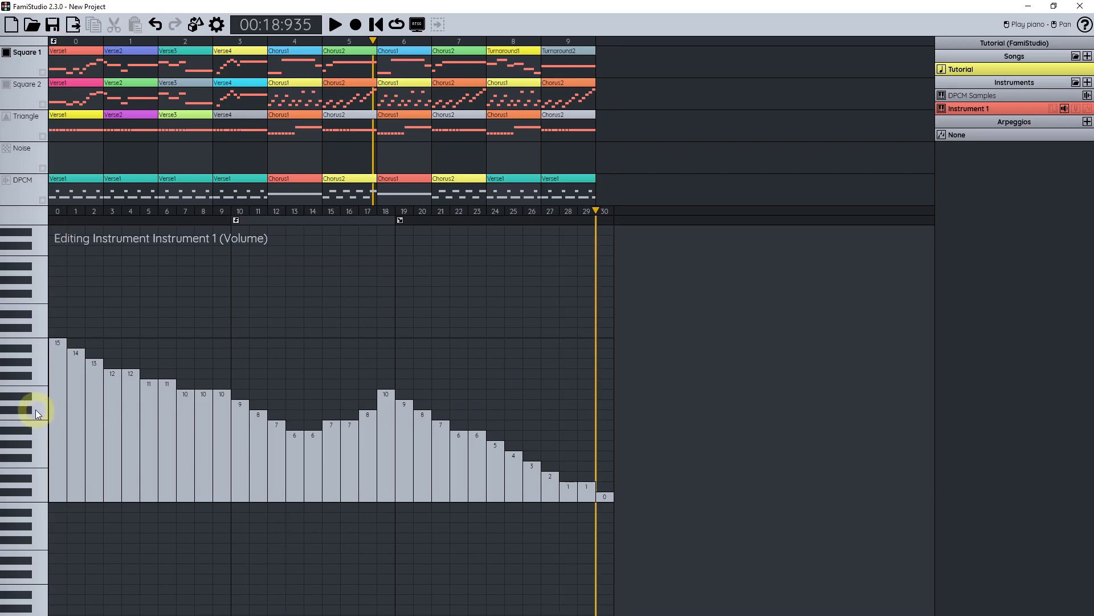
left_click(42, 422)
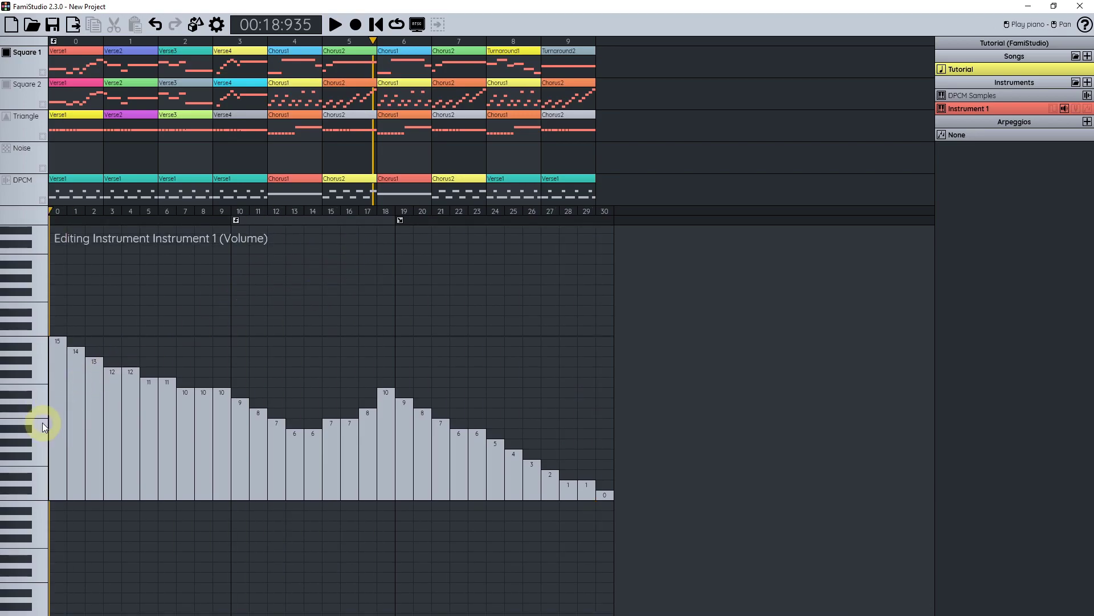
Step: Clear Instrument 1's volume envelope and add a new instrument named LeadVerse1
right_click(1065, 108)
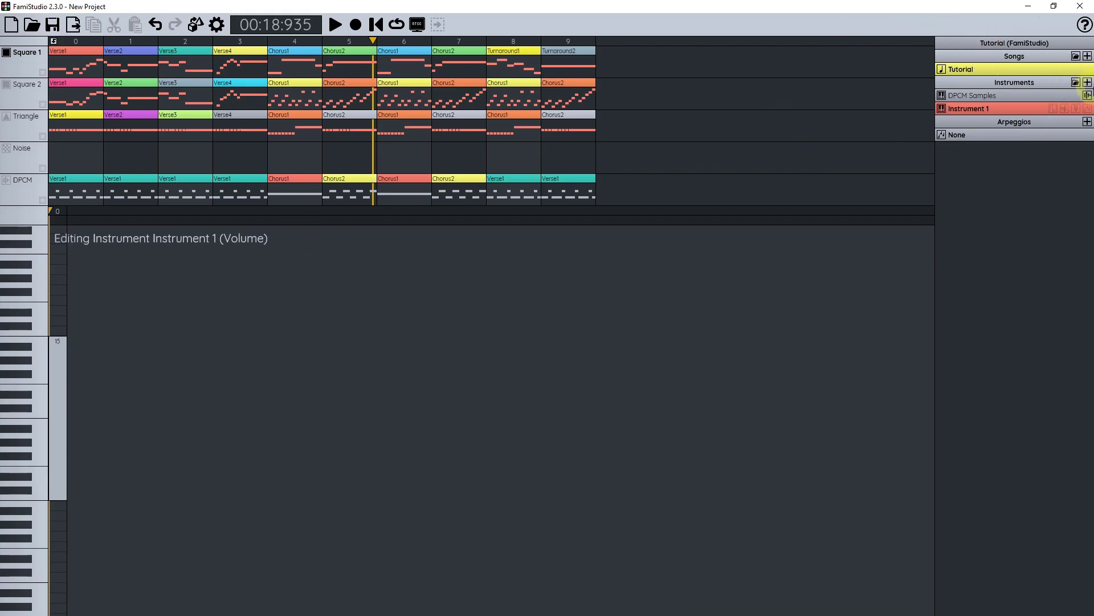
left_click(1088, 83)
double_click(997, 123)
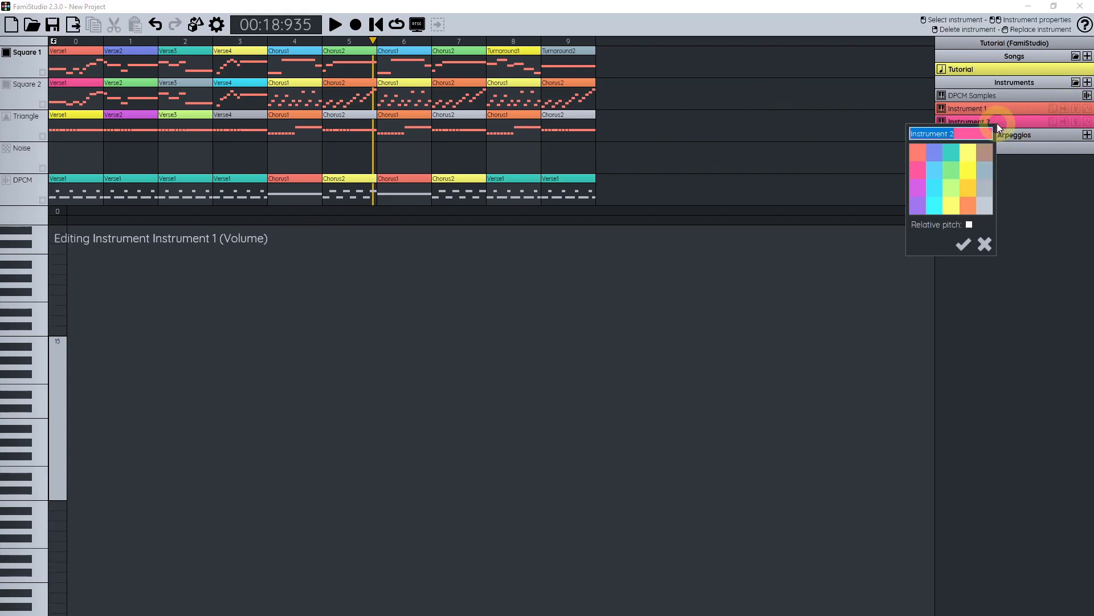
type("LeadVerse1")
key("Return")
Step: Extend LeadVerse1's volume envelope to 19 frames and shape frames 0 to 13 as 6 rising to 7 and falling to 5
left_click(1063, 122)
scroll(251, 320, "down", 1)
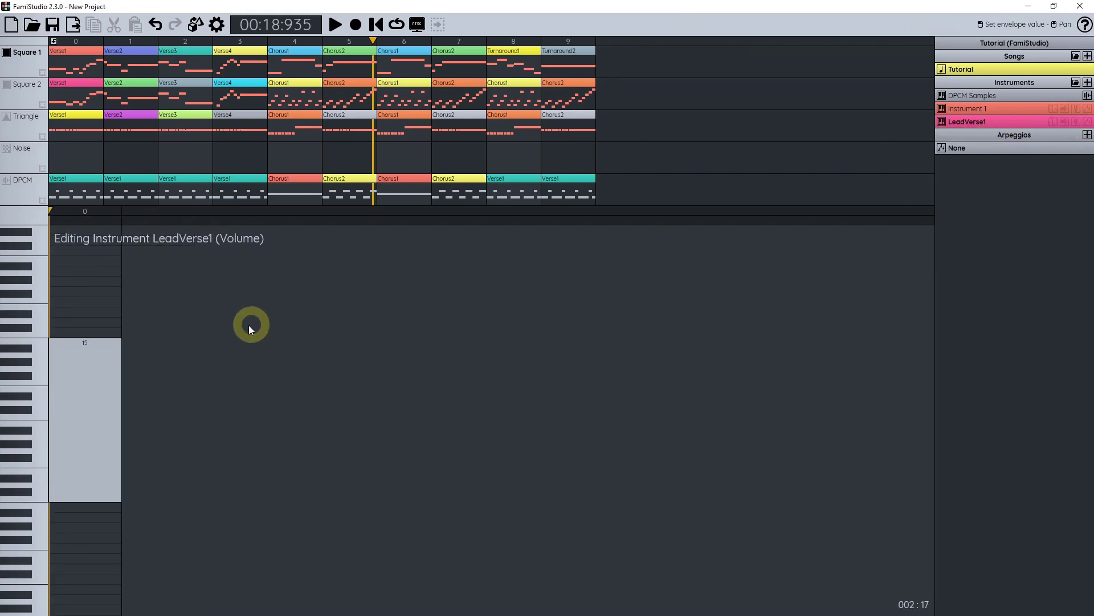
left_click_drag(264, 211, 733, 230)
left_click_drag(348, 220, 741, 215)
mouse_move(59, 422)
left_mouse_down()
mouse_move(210, 423)
mouse_move(381, 452)
mouse_move(542, 447)
left_mouse_up()
scroll(542, 447, "down", 1)
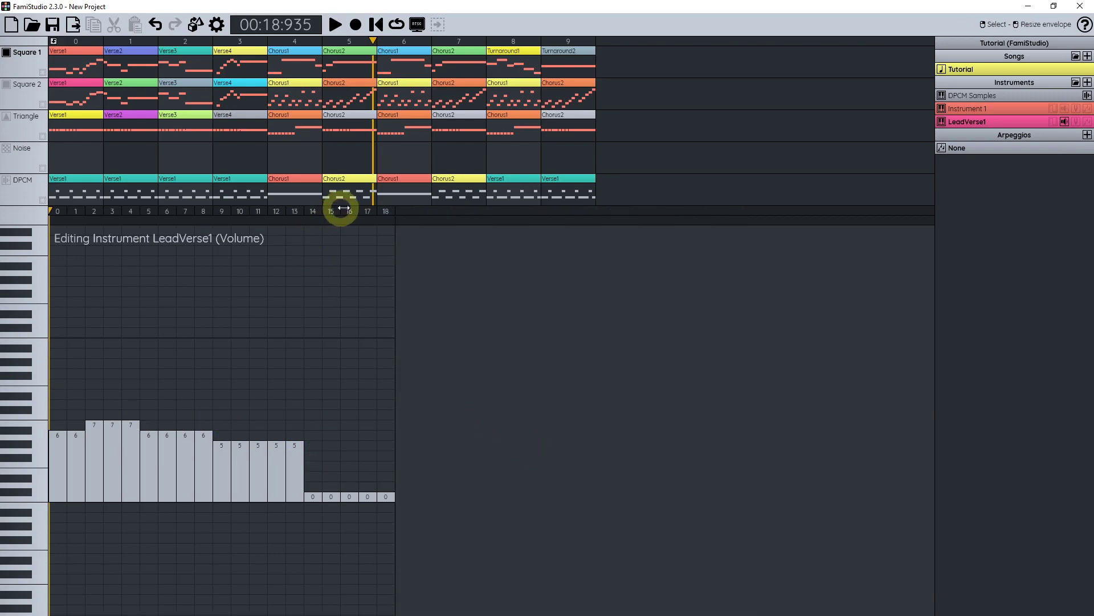
Step: Extend LeadVerse1's volume envelope to 30 frames and fade it from 4 at frame 14 down to 1 at the end
left_click_drag(336, 210, 578, 212)
left_click_drag(314, 461, 494, 473)
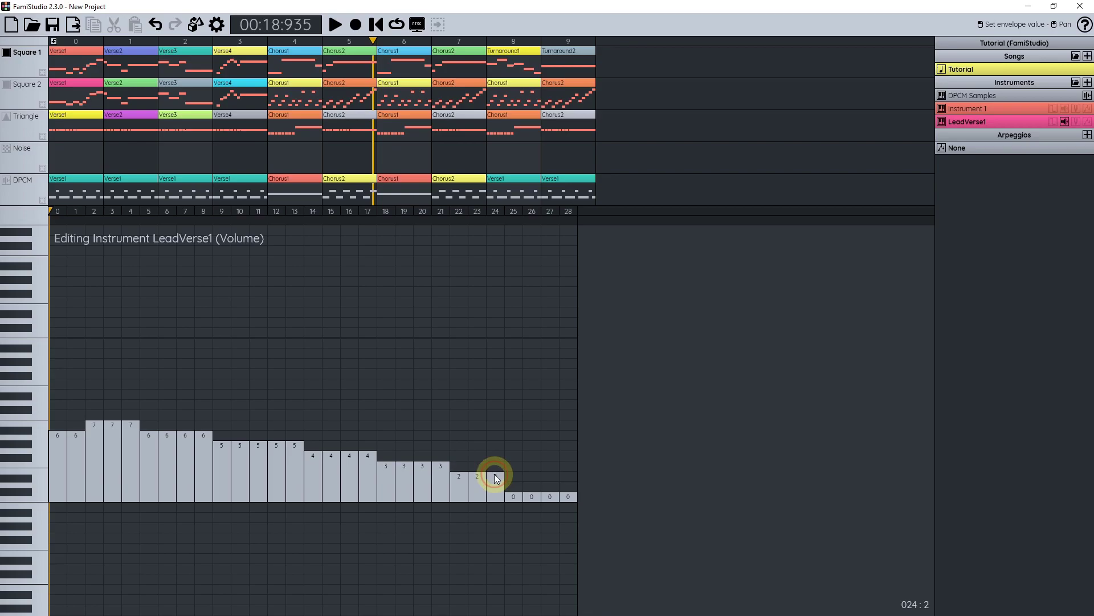
left_click(539, 488)
left_click_drag(574, 216, 603, 212)
left_click(587, 488)
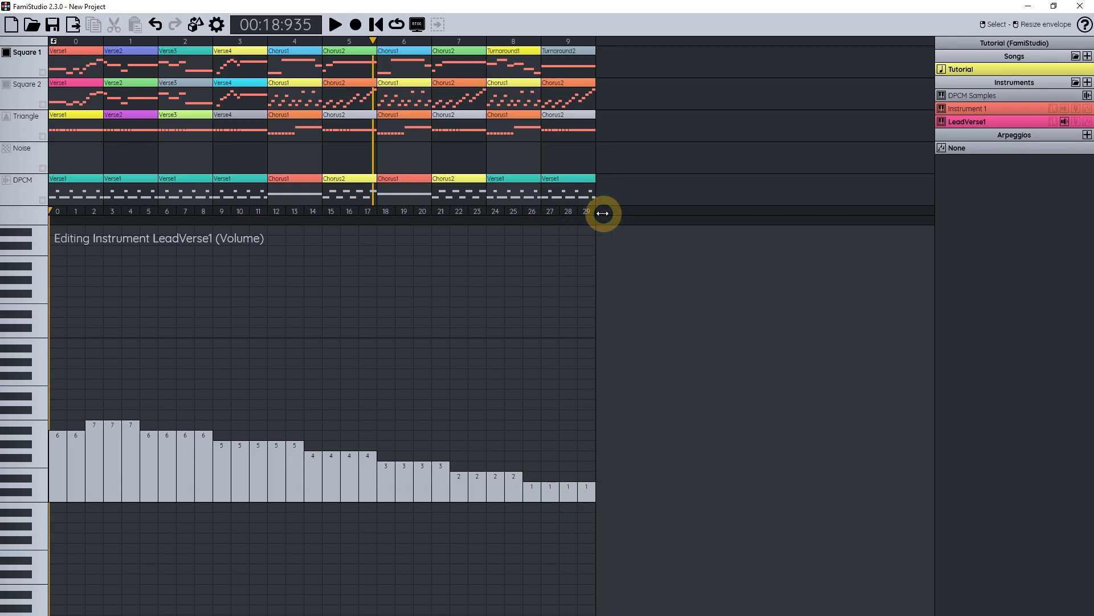
Step: Give the volume envelope a loop point at frame 9 and a release point at frame 10, and audition it
right_click(234, 220)
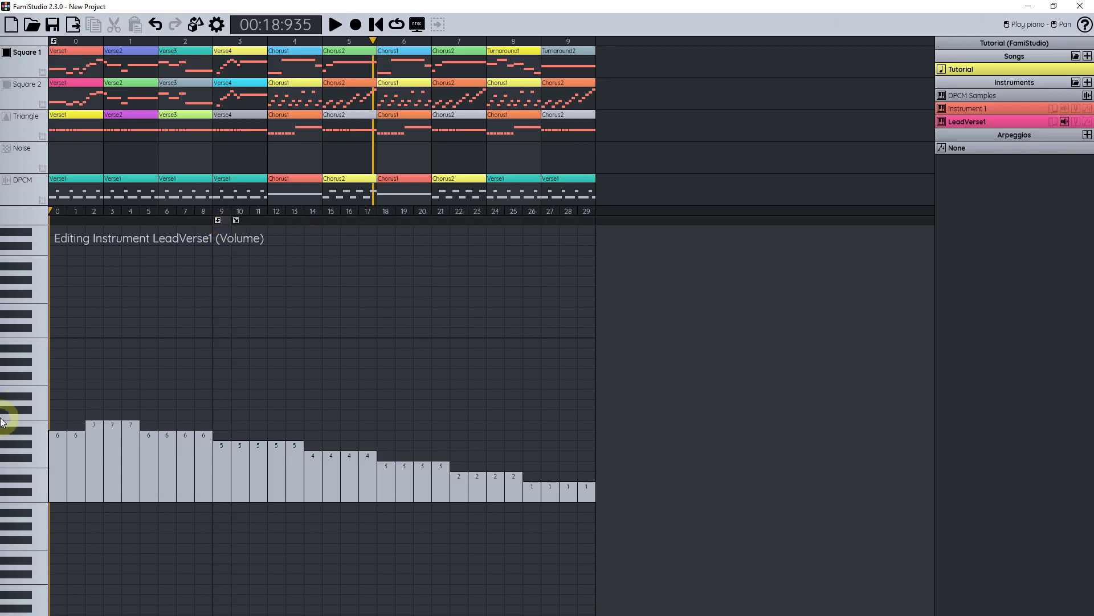
left_click(35, 415)
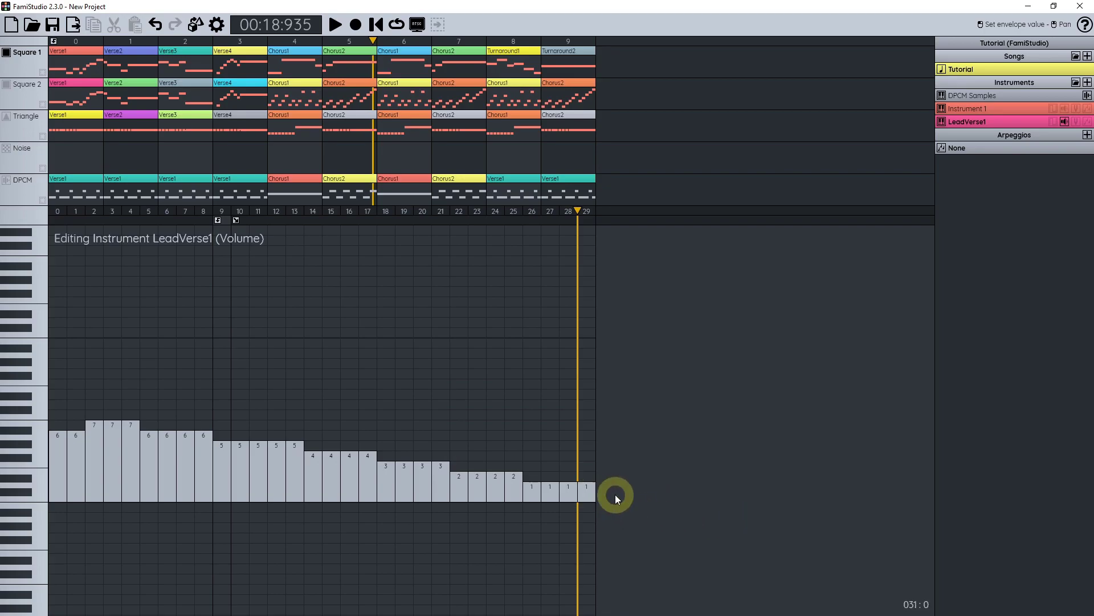
scroll(455, 459, "down", 1)
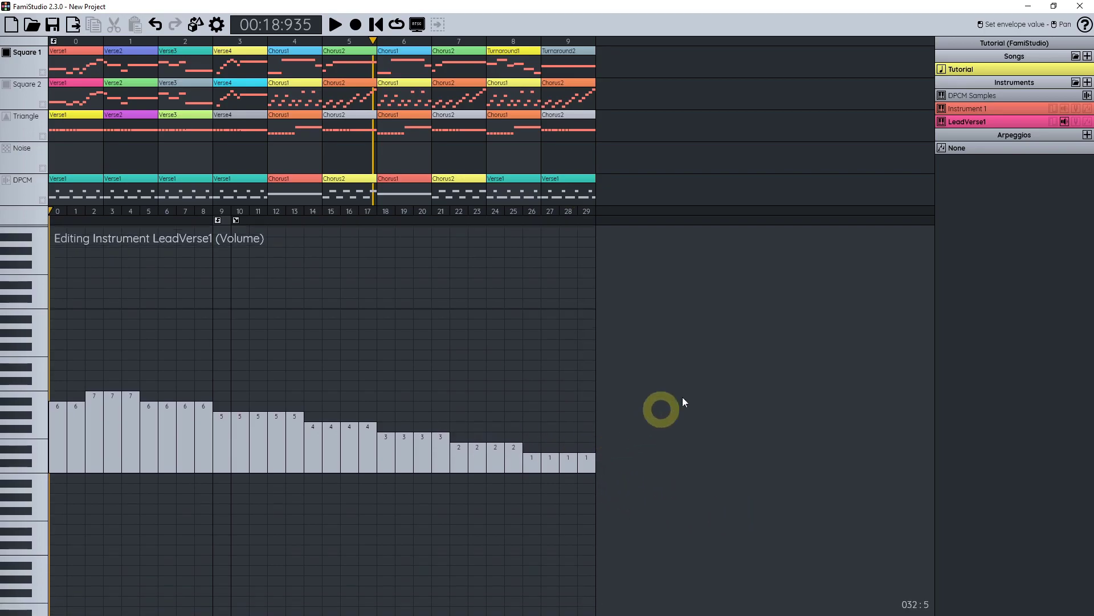
Step: Open LeadVerse1's pitch envelope and extend it to more than 60 frames
left_click(1076, 121)
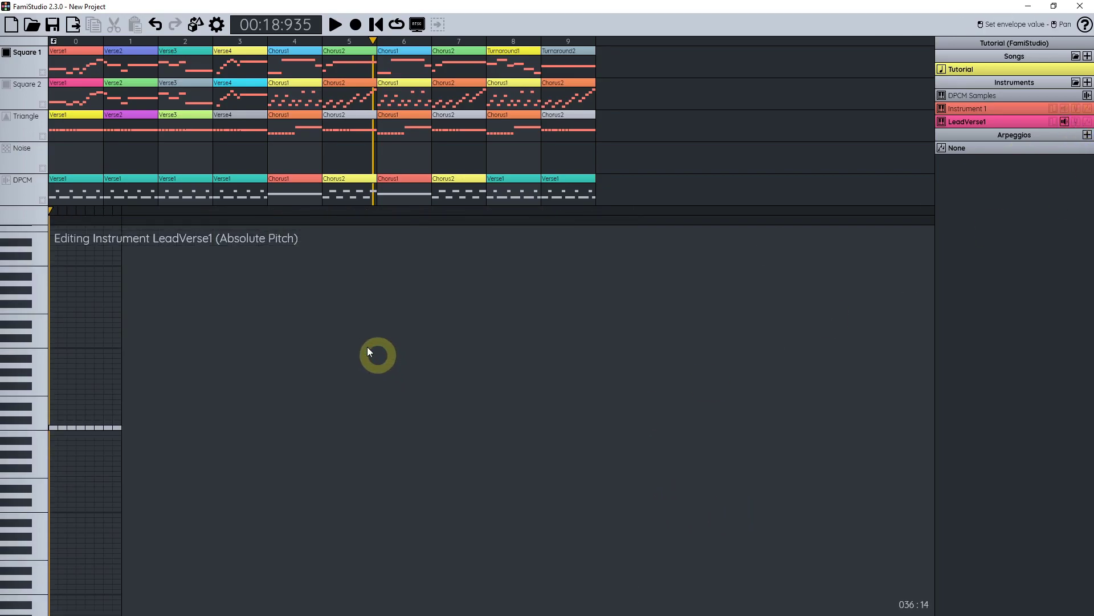
left_click_drag(123, 213, 724, 213)
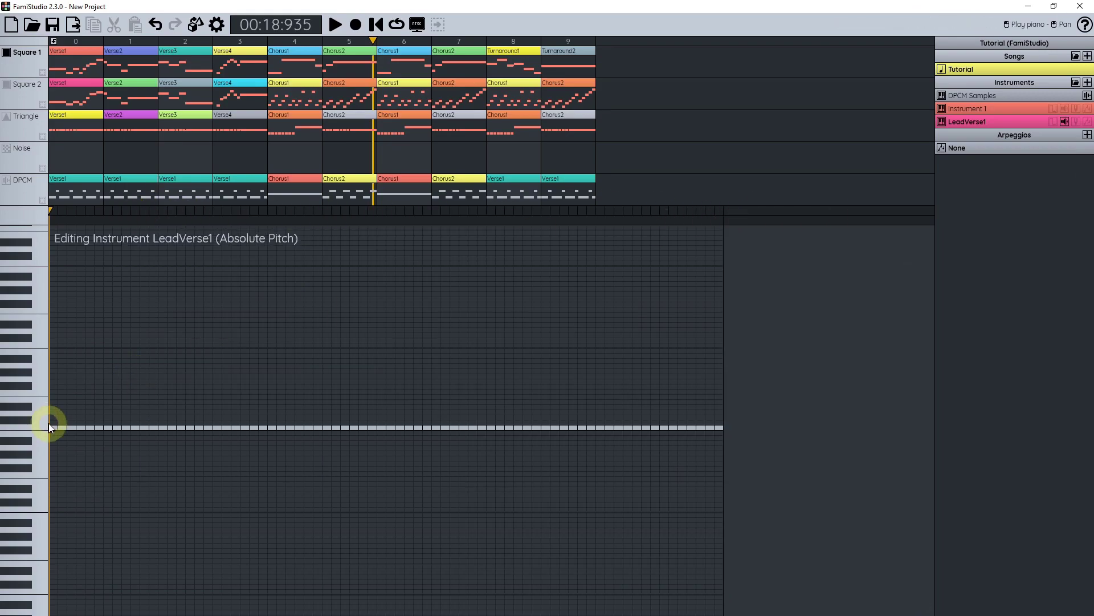
Step: Try a gradually rising curve across the whole pitch envelope, audition it, and undo the curve
mouse_move(56, 427)
left_mouse_down()
mouse_move(431, 420)
mouse_move(717, 381)
mouse_move(721, 369)
left_mouse_up()
left_click(39, 425)
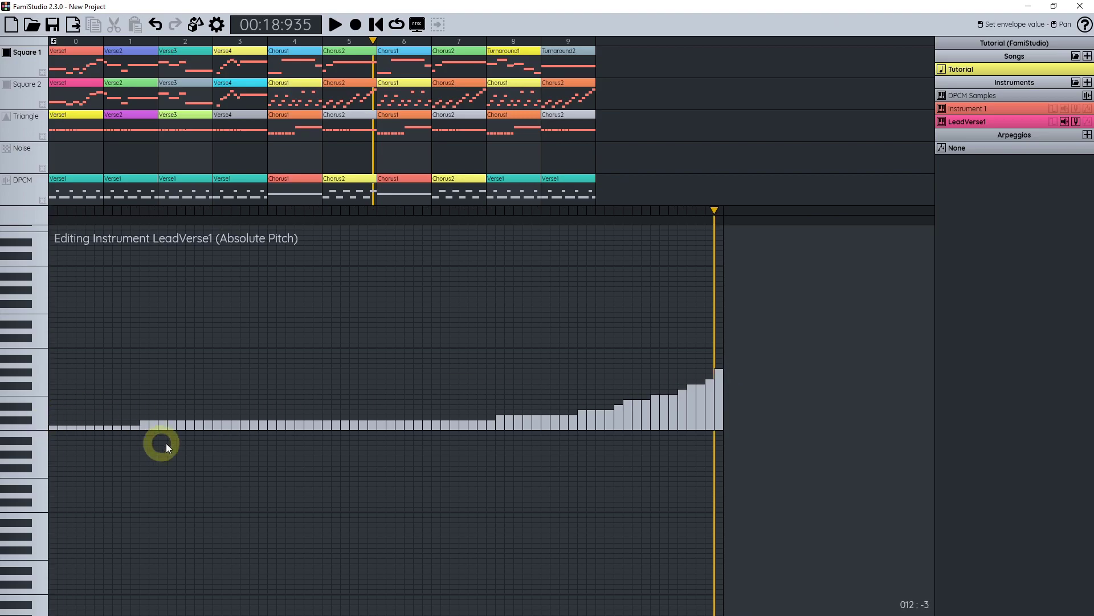
key("ctrl+z")
Step: Draw a vibrato wave over frames 31 to 39 of the pitch envelope, with values 1, 2, 2, 1, 0, -1, -2, -2, -1
scroll(334, 449, "up", 2)
scroll(361, 353, "down", 3)
scroll(416, 351, "up", 2)
scroll(606, 360, "left", 3)
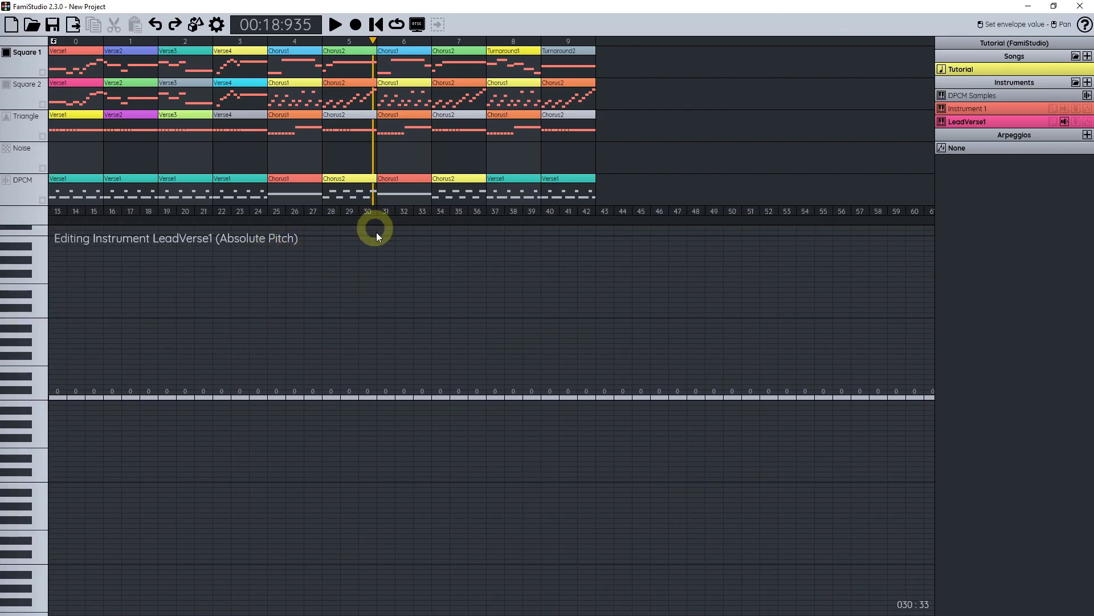
left_click_drag(403, 391, 440, 394)
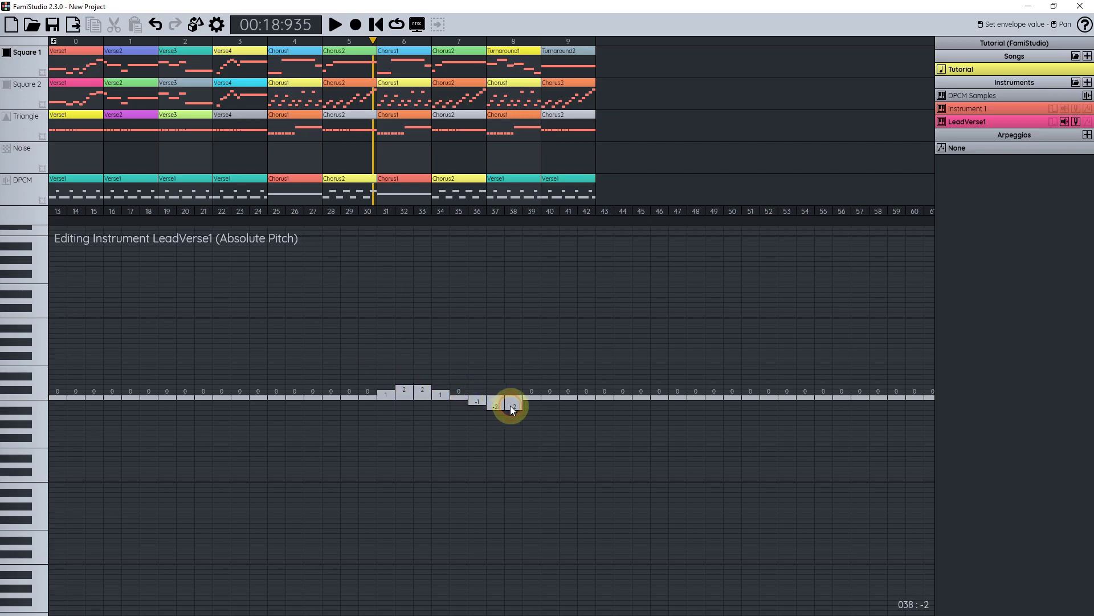
left_click_drag(529, 400, 529, 400)
Step: Trim the pitch envelope to 40 frames with a loop point at frame 30, and audition the vibrato
left_click_drag(383, 208, 550, 213)
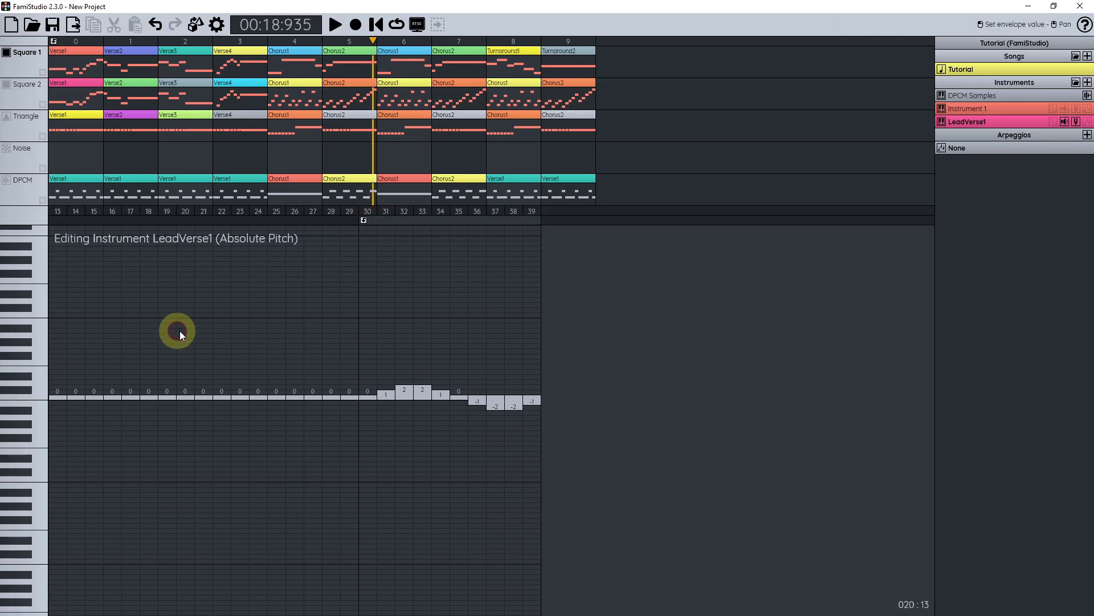
scroll(182, 333, "down", 5)
scroll(101, 350, "up", 4)
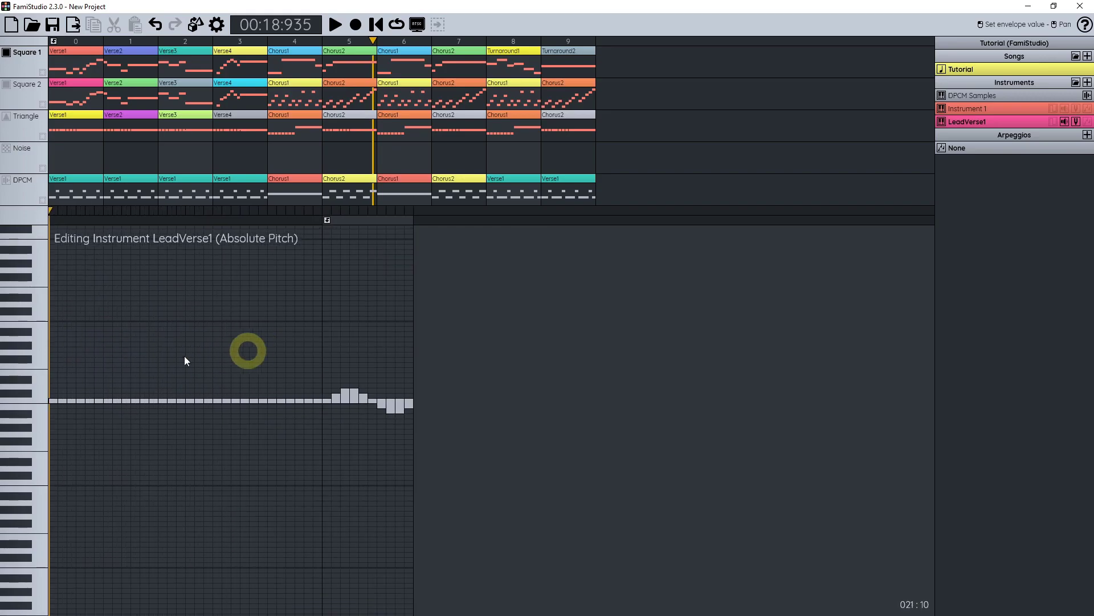
left_click(33, 402)
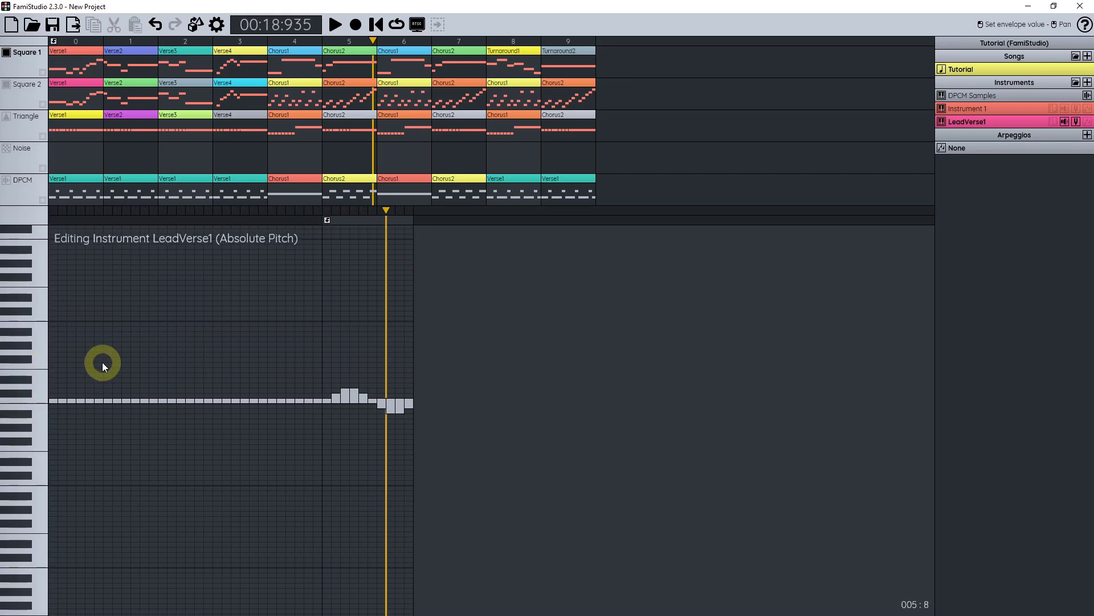
scroll(154, 349, "down", 1)
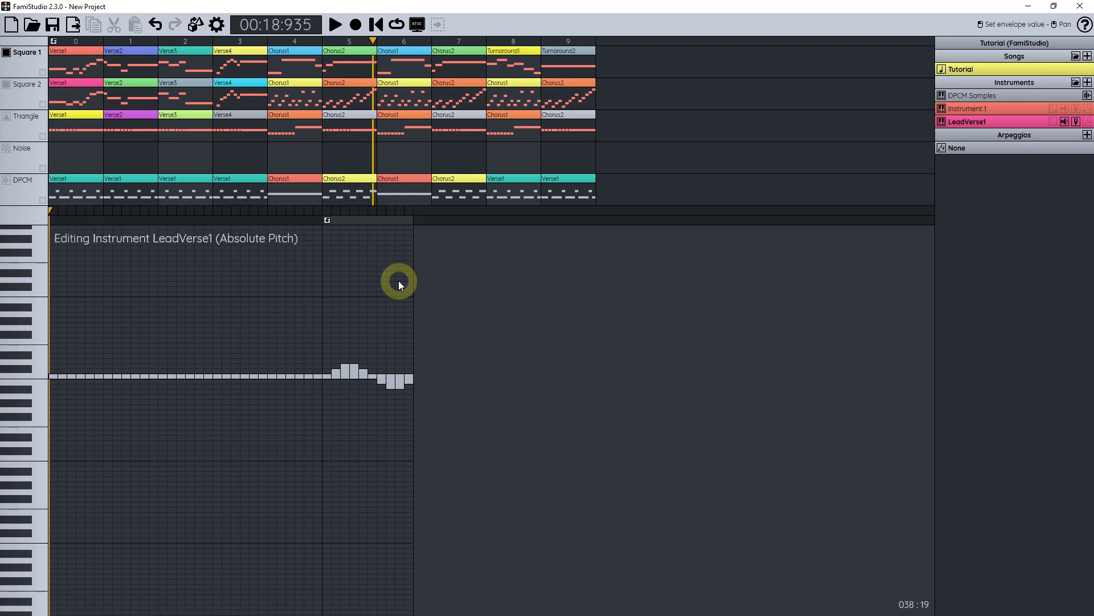
Step: Open LeadVerse1's duty cycle envelope, set its single frame to 1 and then 2, and audition the sound
left_click(1054, 122)
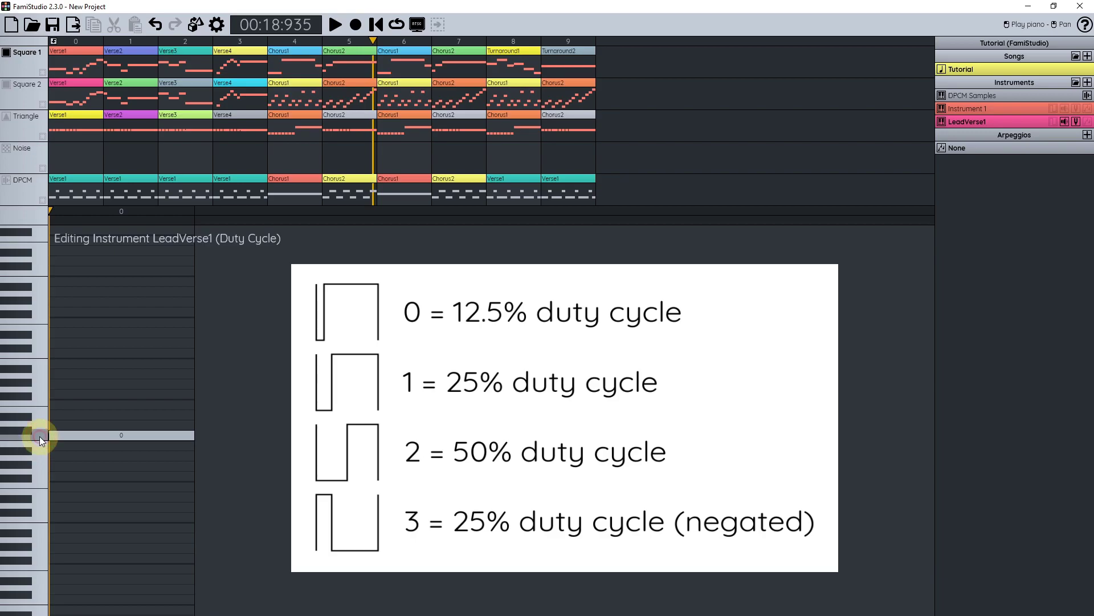
left_click(108, 428)
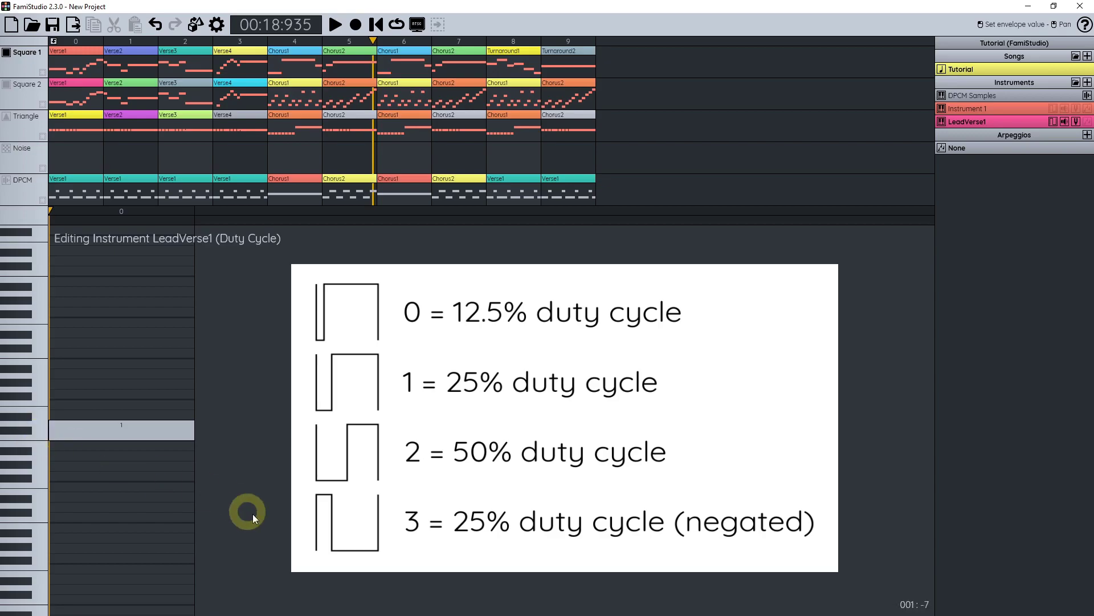
left_click(152, 412)
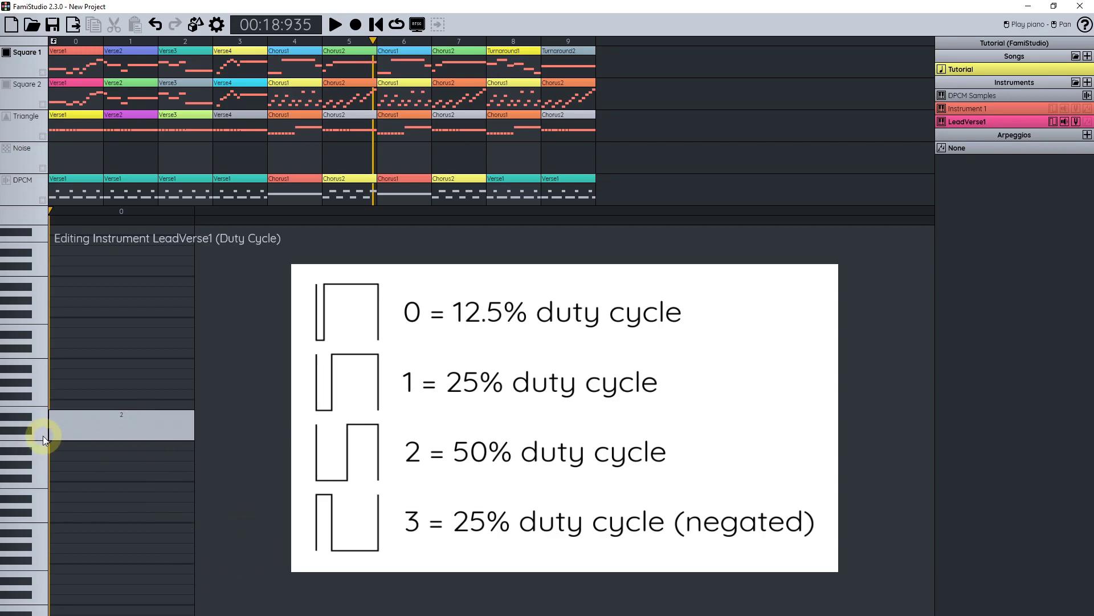
left_click(42, 435)
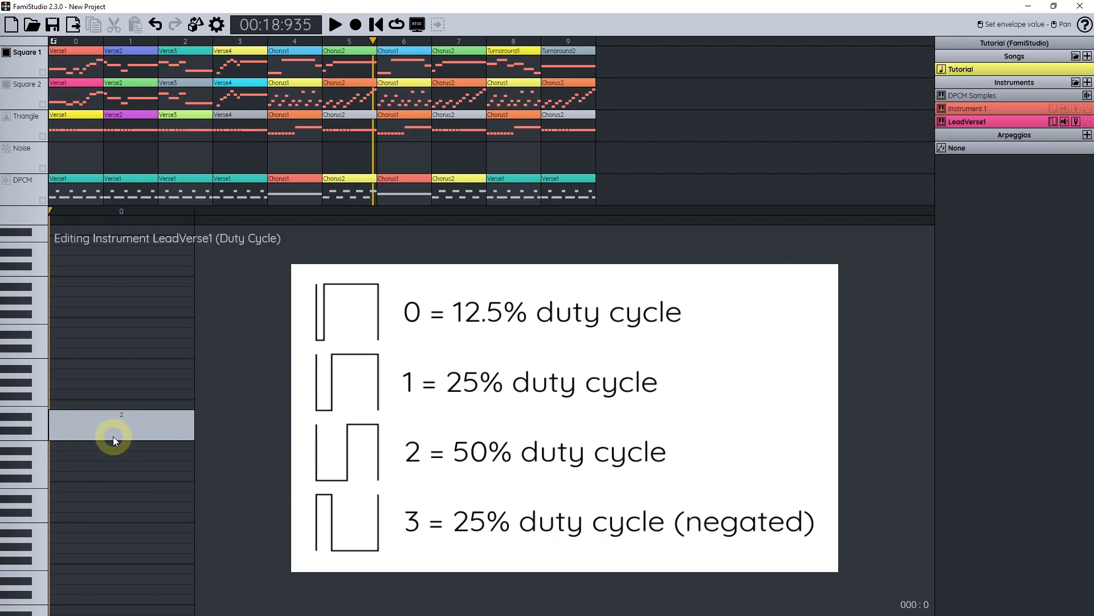
Step: Extend LeadVerse1's duty cycle envelope to two frames, set frame 0 to 1, and audition it
left_click(321, 214)
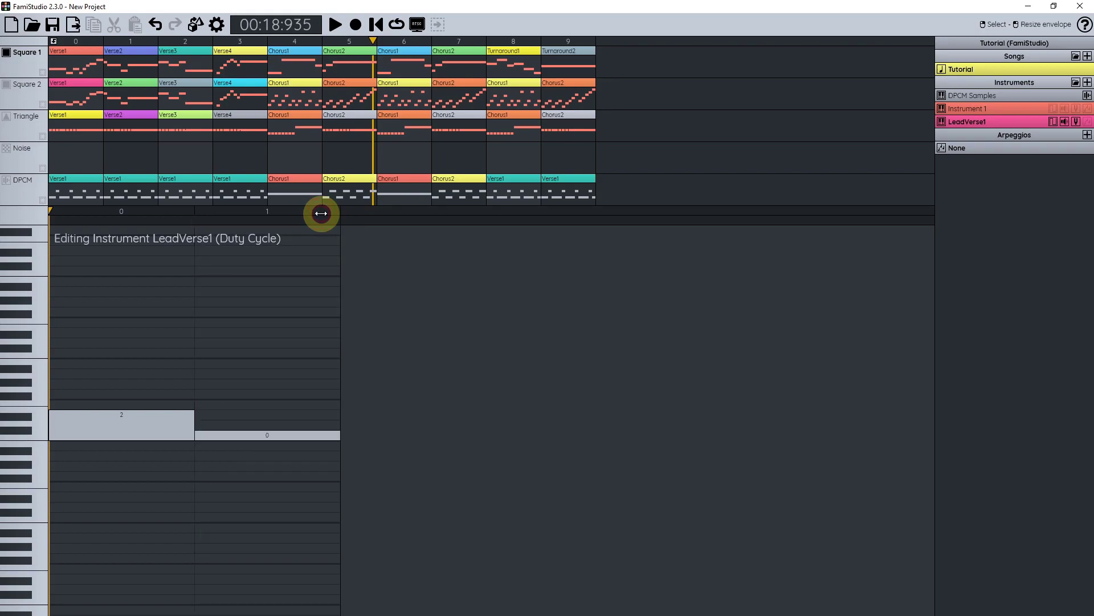
left_click(179, 425)
left_click(45, 436)
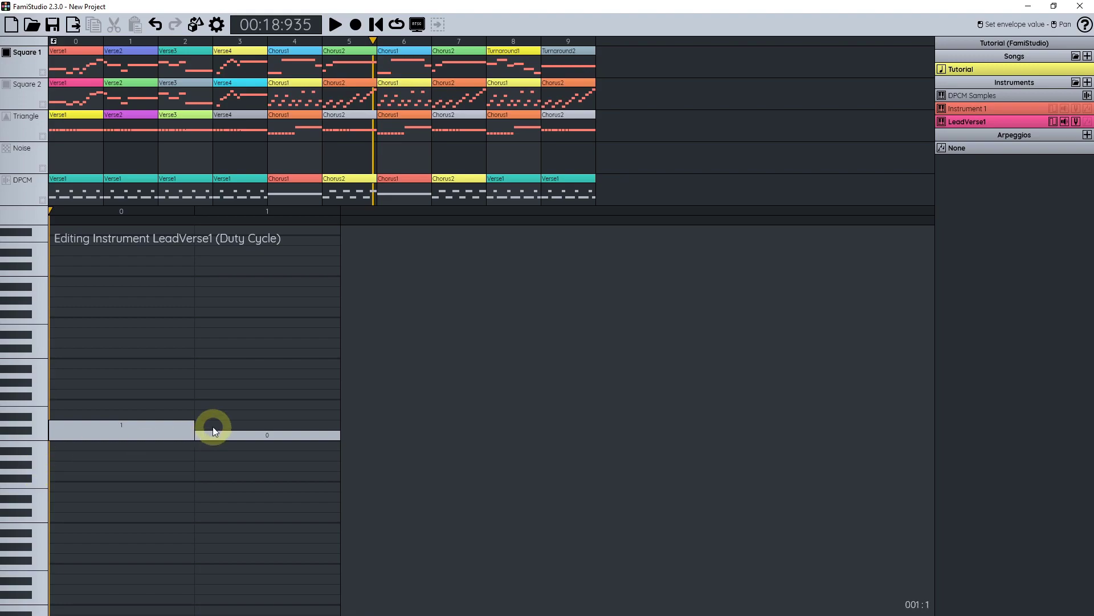
scroll(214, 426, "down", 1)
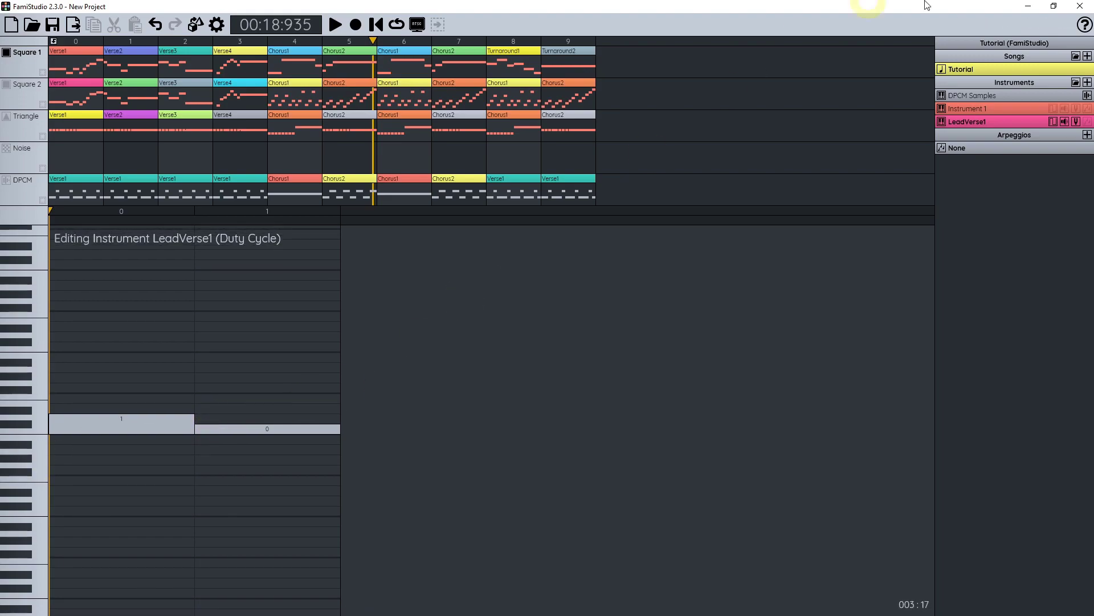
Step: Add another instrument and name it LeadVerse2
left_click(1088, 83)
double_click(986, 122)
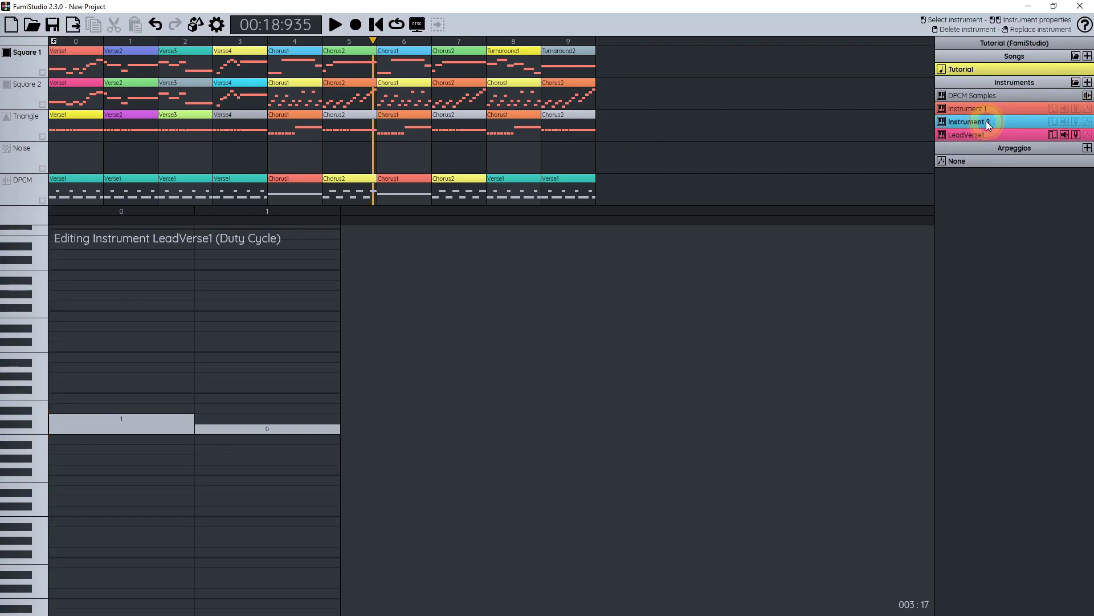
type("Lead")
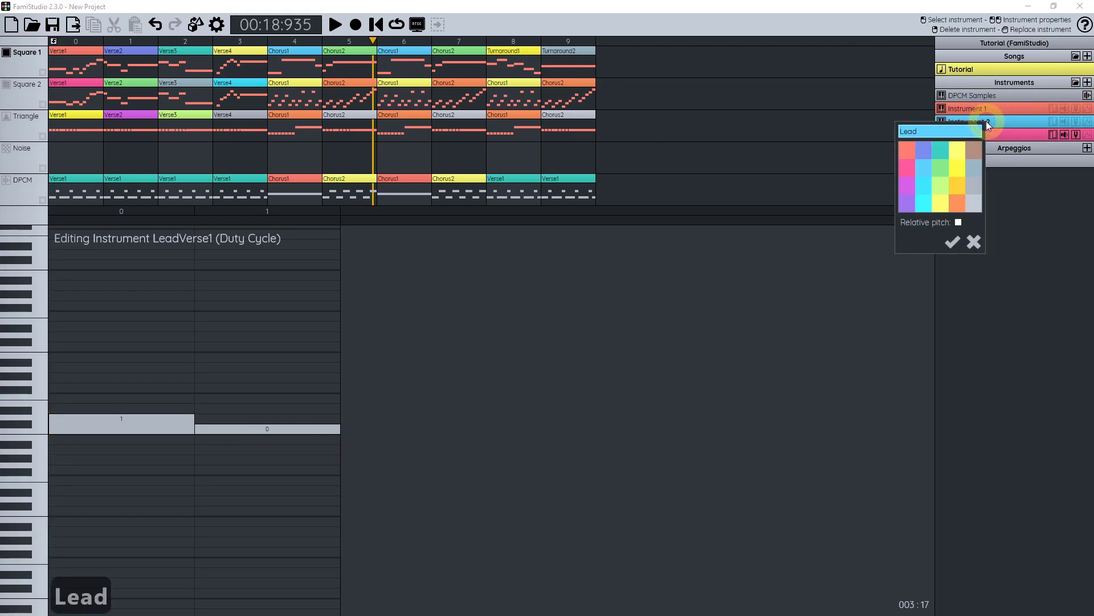
type("Verse2")
key("Return")
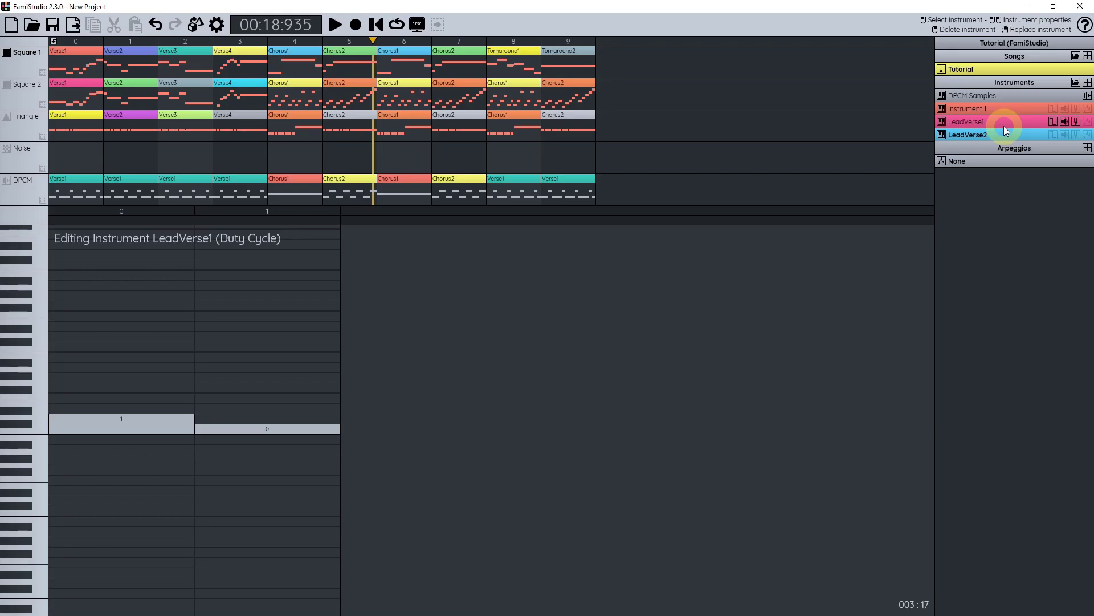
Step: Copy the pitch, volume and duty cycle envelopes from LeadVerse1 to LeadVerse2
left_click(1078, 123)
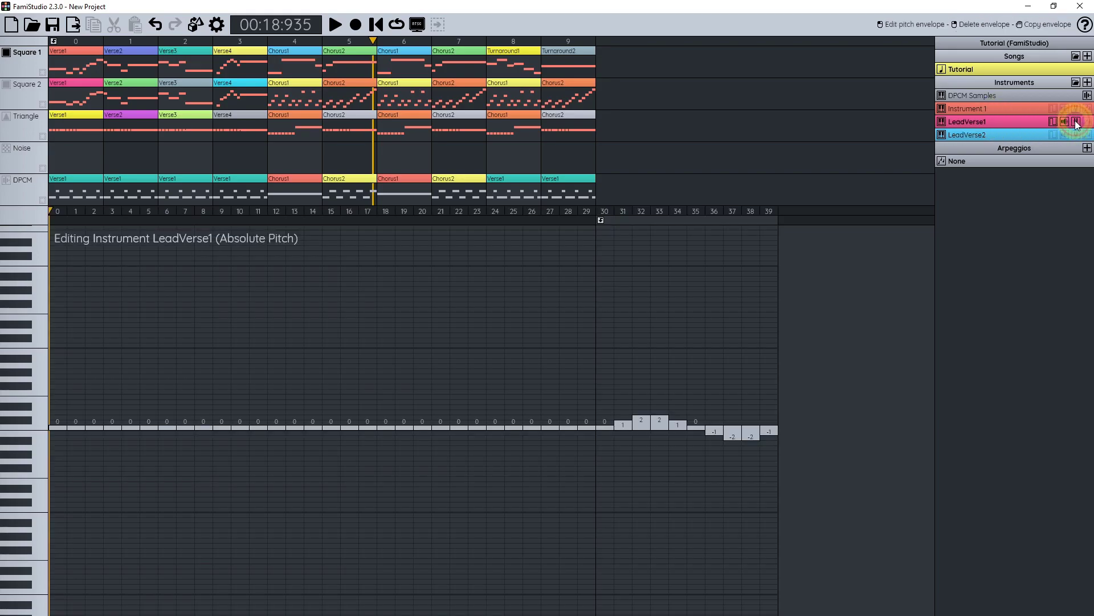
left_click_drag(1080, 125, 1077, 134)
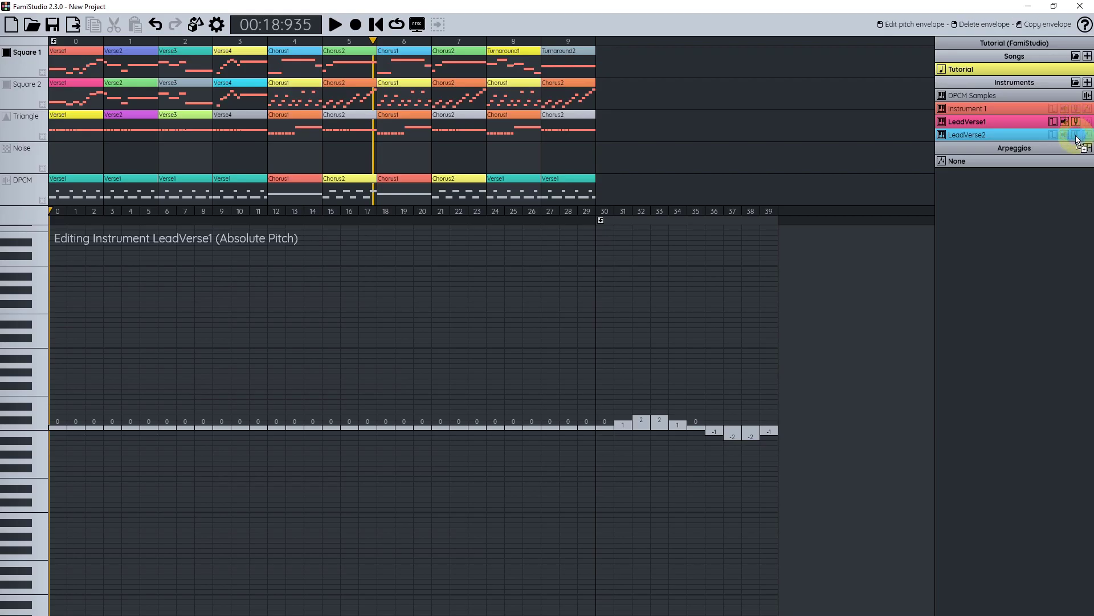
left_click(576, 348)
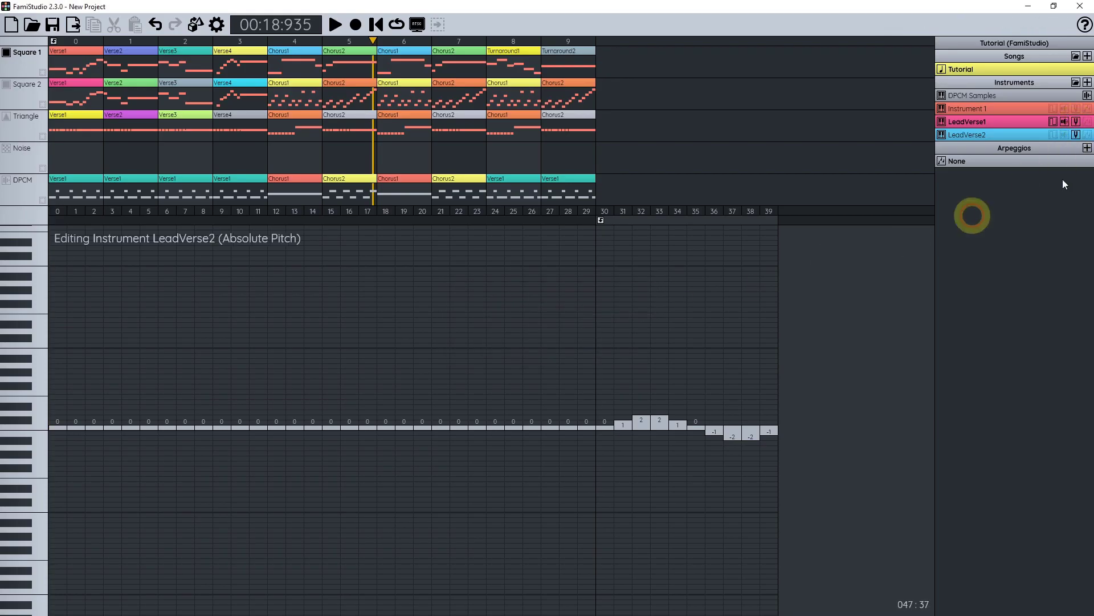
left_click(1064, 122)
left_click_drag(1065, 121, 1053, 134)
left_click(582, 353)
left_click(1053, 121)
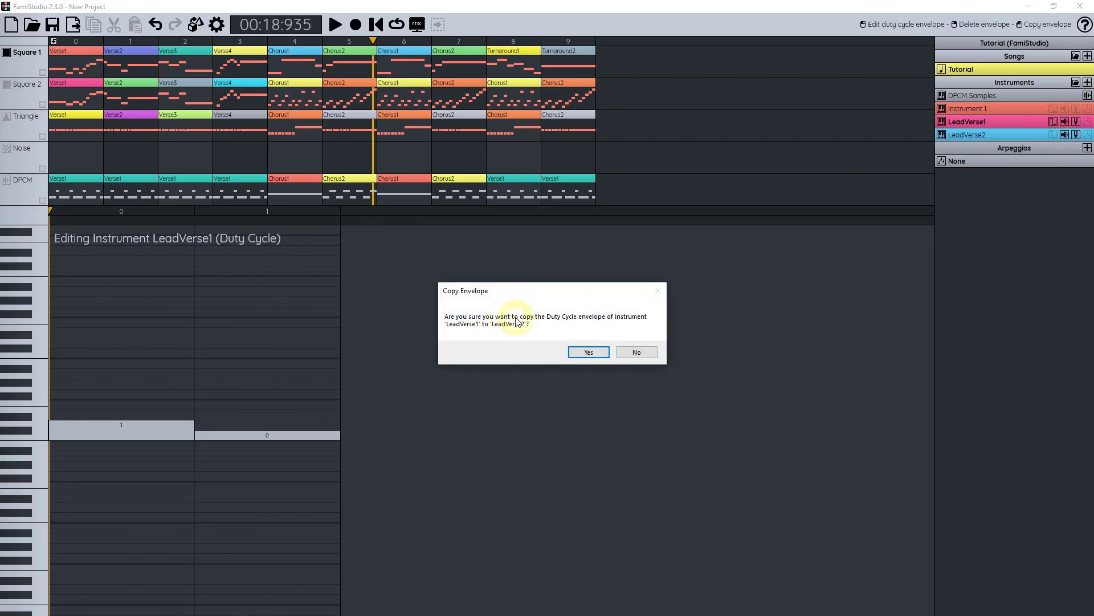
left_click(587, 351)
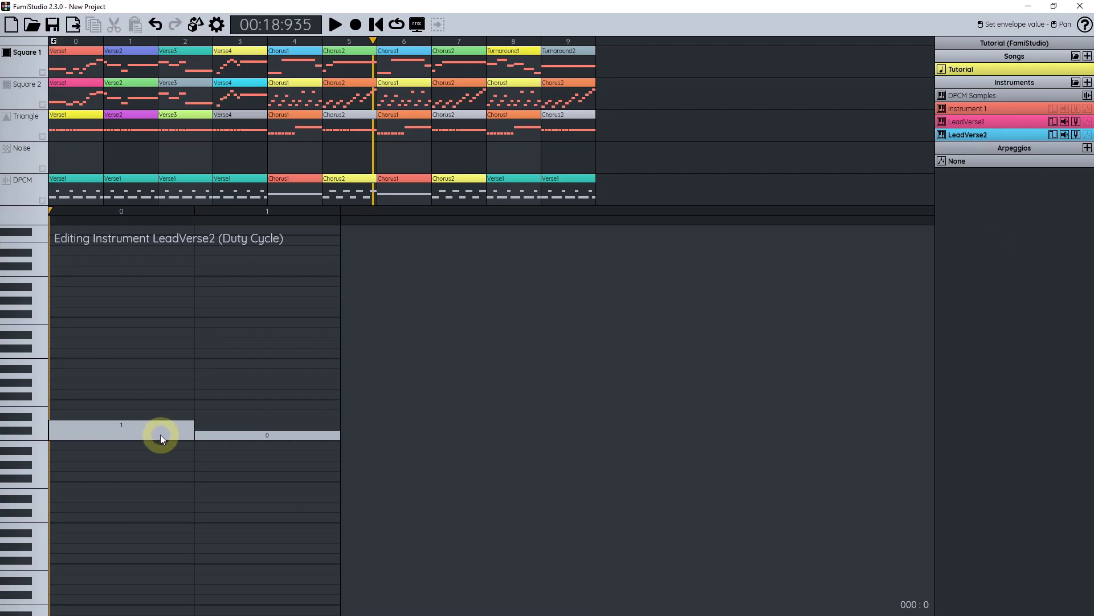
Step: Change LeadVerse2's duty cycle envelope to 0 at frame 0 and 1 at frame 1, and audition it
left_click(178, 436)
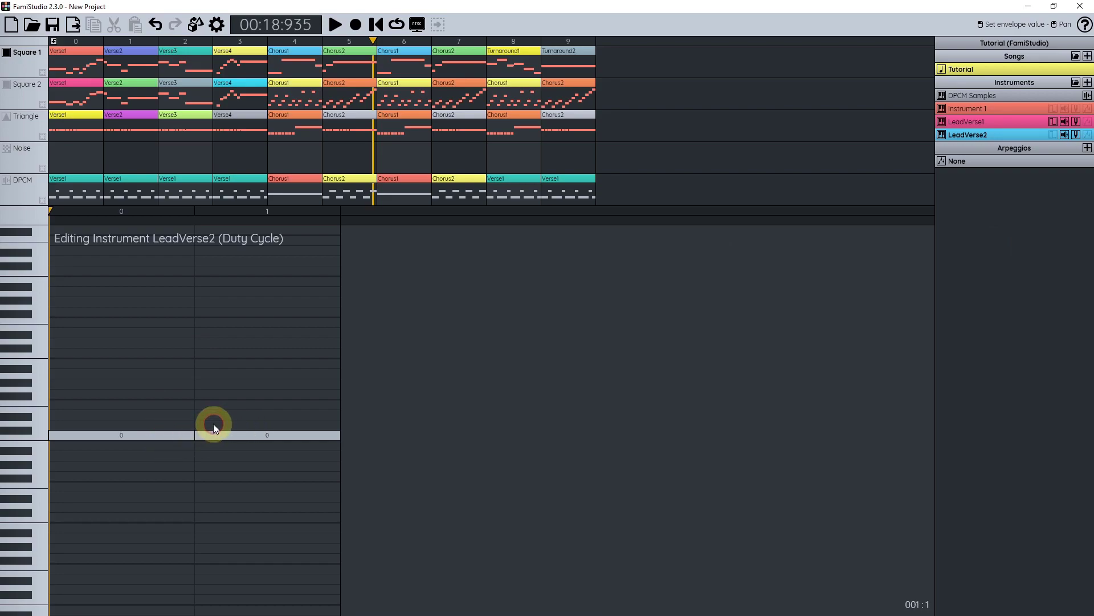
left_click(214, 423)
left_click(34, 437)
left_click(981, 122)
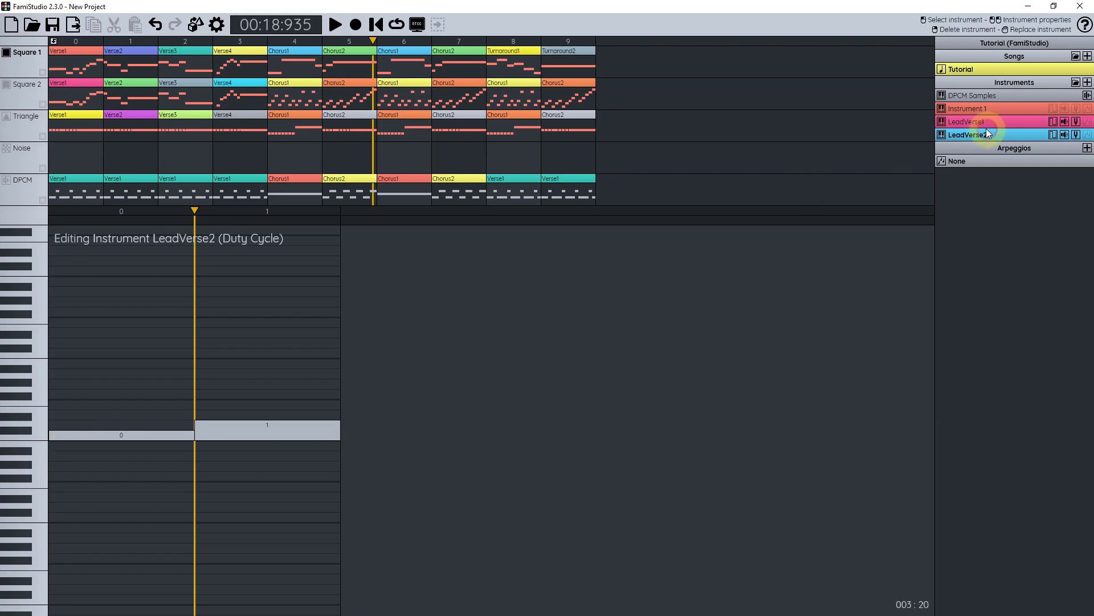
Step: Assign the LeadVerse1 instrument to all Square 1 notes from Verse1 through Verse4
left_click(43, 437)
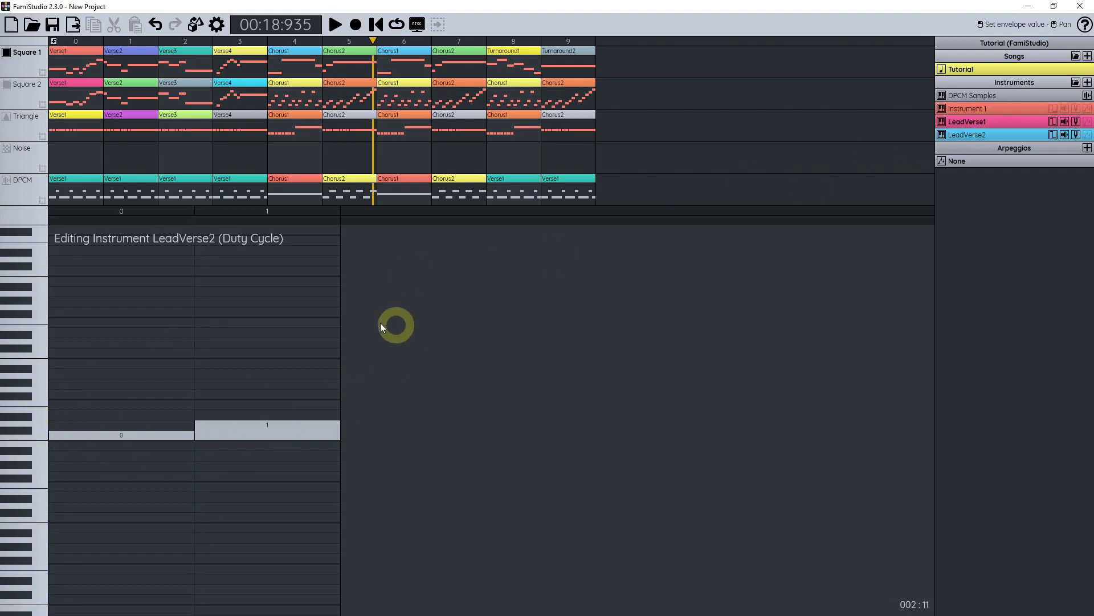
scroll(285, 315, "down", 2)
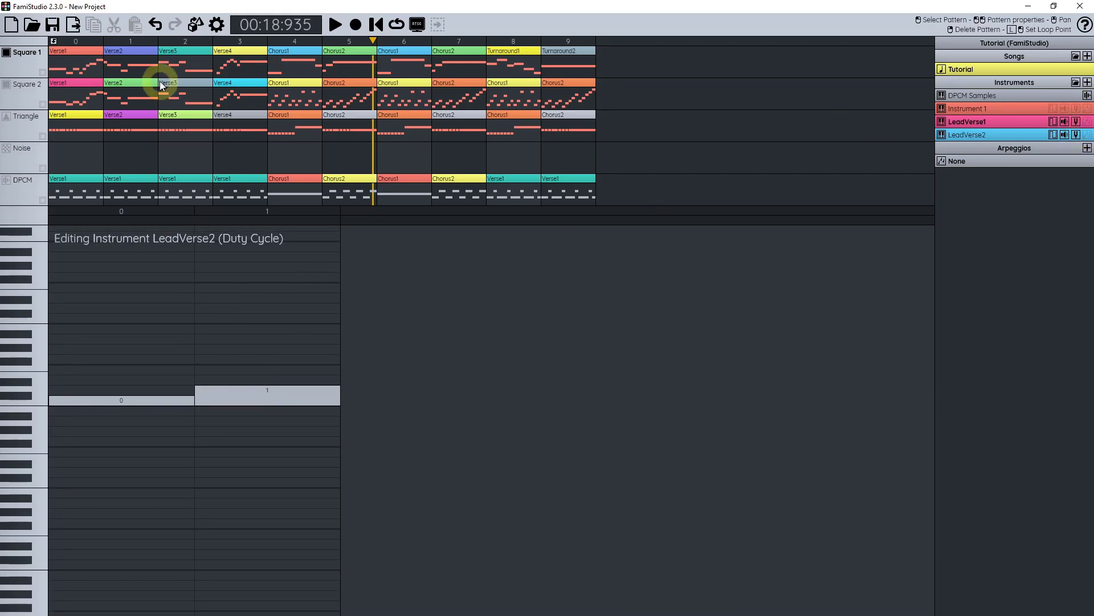
double_click(77, 66)
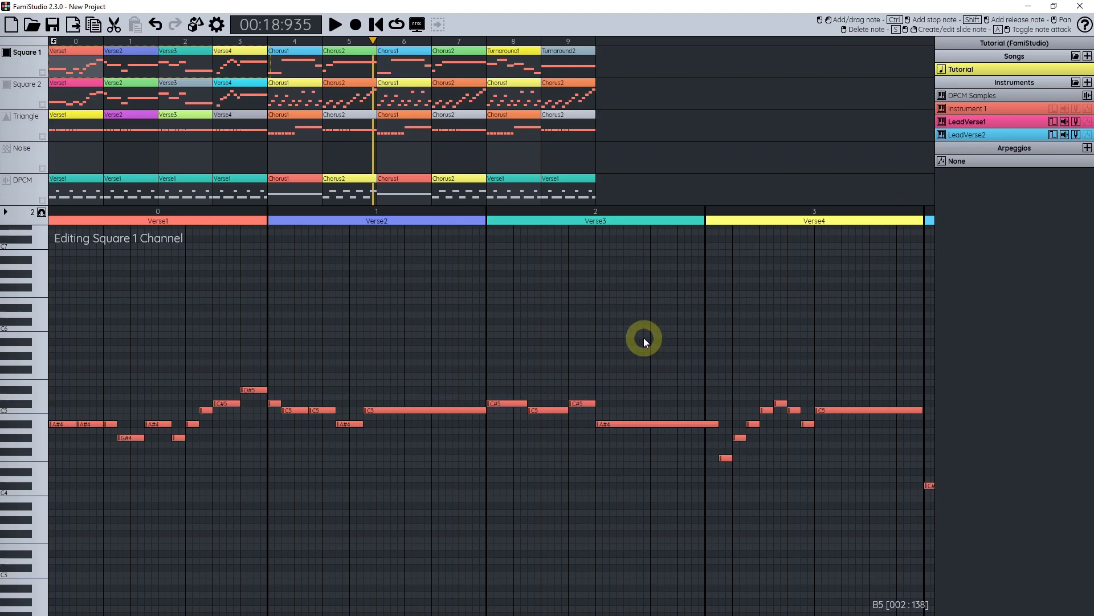
left_click_drag(924, 215, 9, 183)
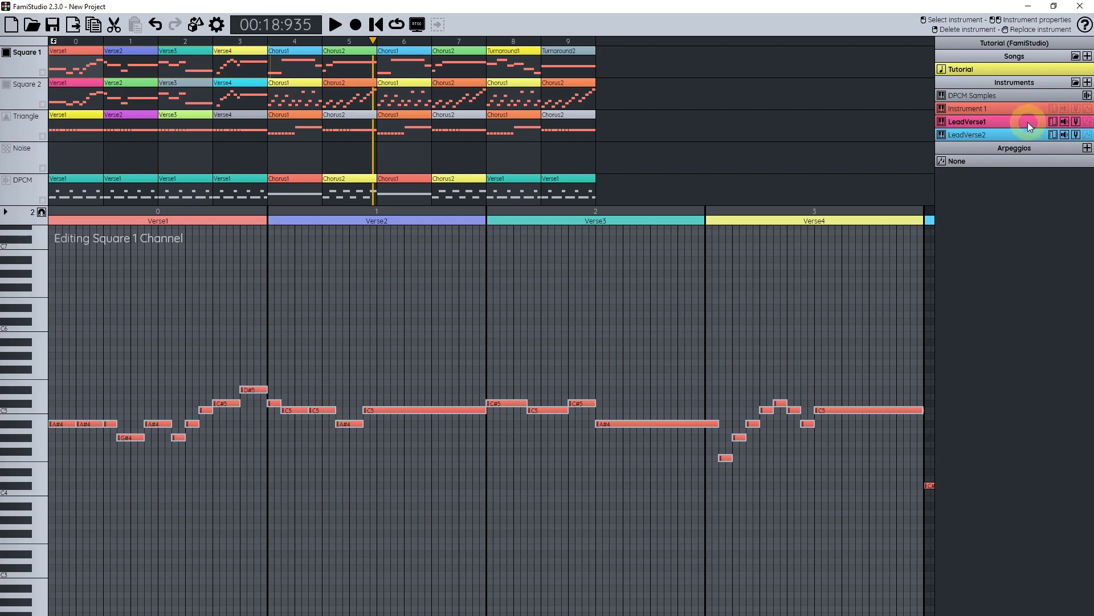
left_click_drag(962, 145, 403, 361)
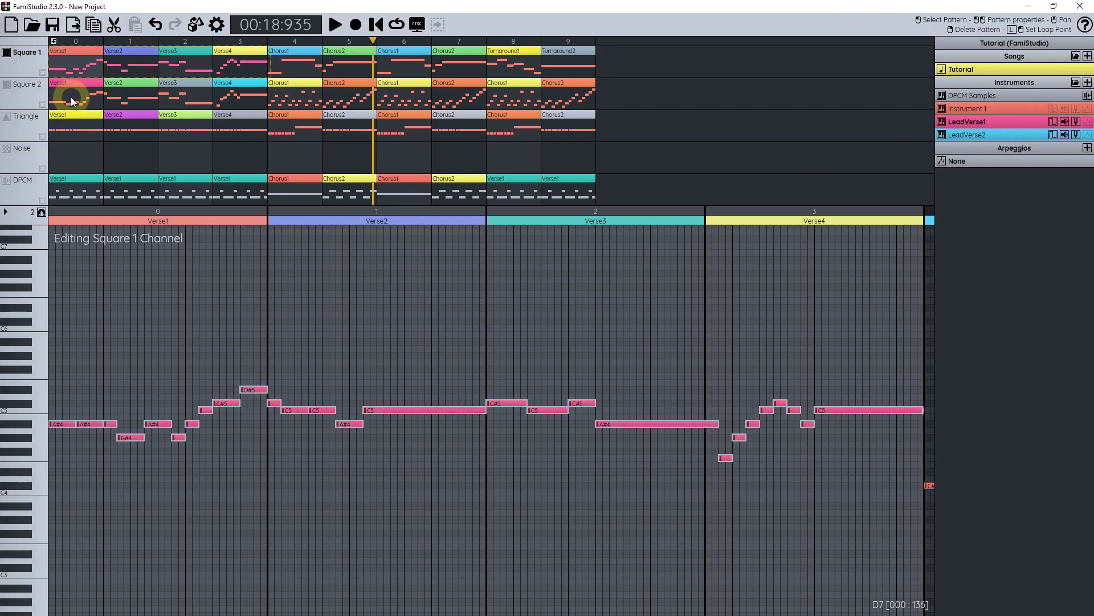
Step: Assign the LeadVerse2 instrument to all Square 2 notes from Verse1 through Verse4 and clear the selection
double_click(69, 97)
left_click_drag(914, 210, 37, 148)
left_click_drag(967, 134, 212, 329)
key("Escape")
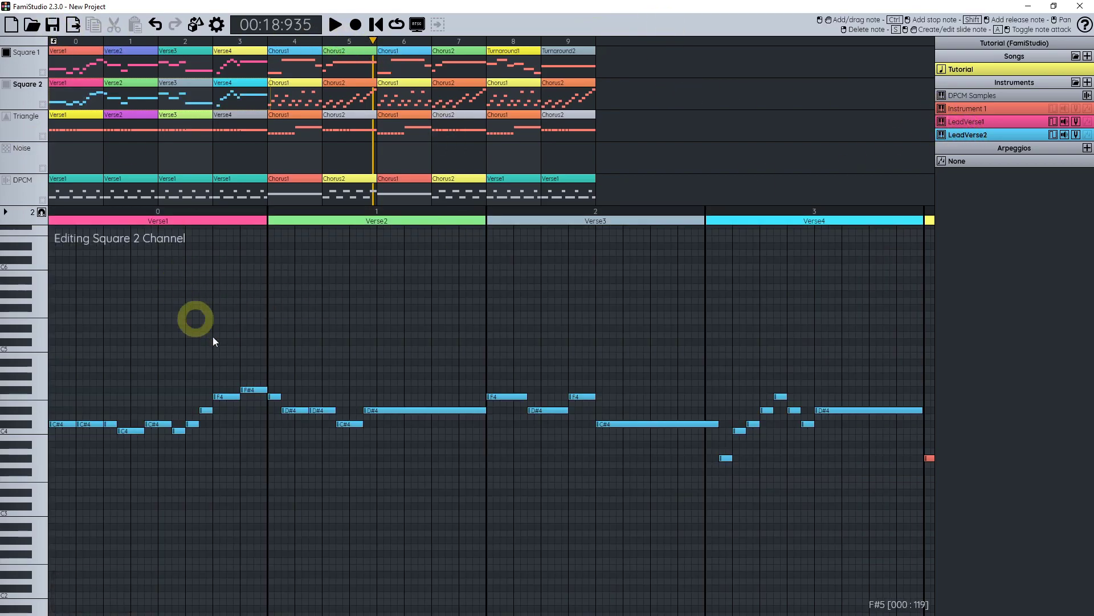
Step: Play the song from the beginning to hear the verses with the lead instruments, stopping near the end of Verse4
key("shift+space")
key("space")
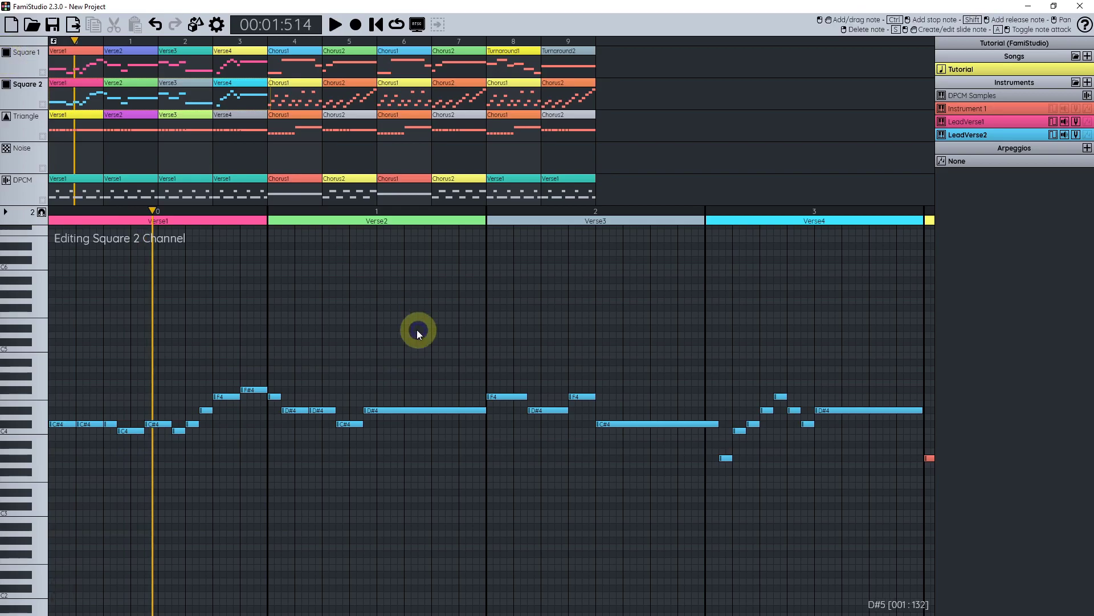
key("shift+space")
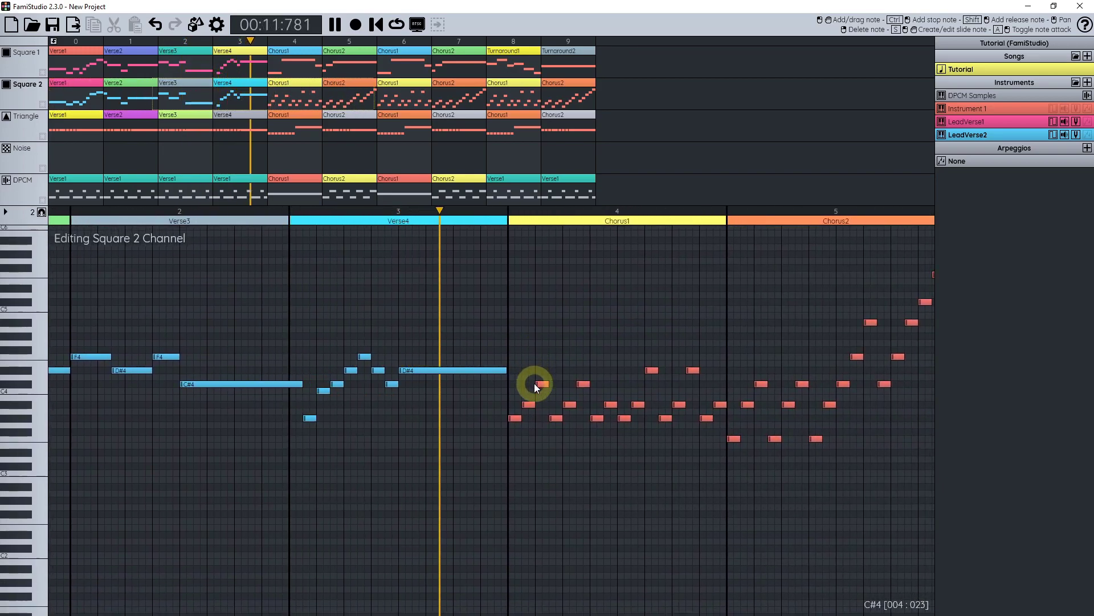
key("space")
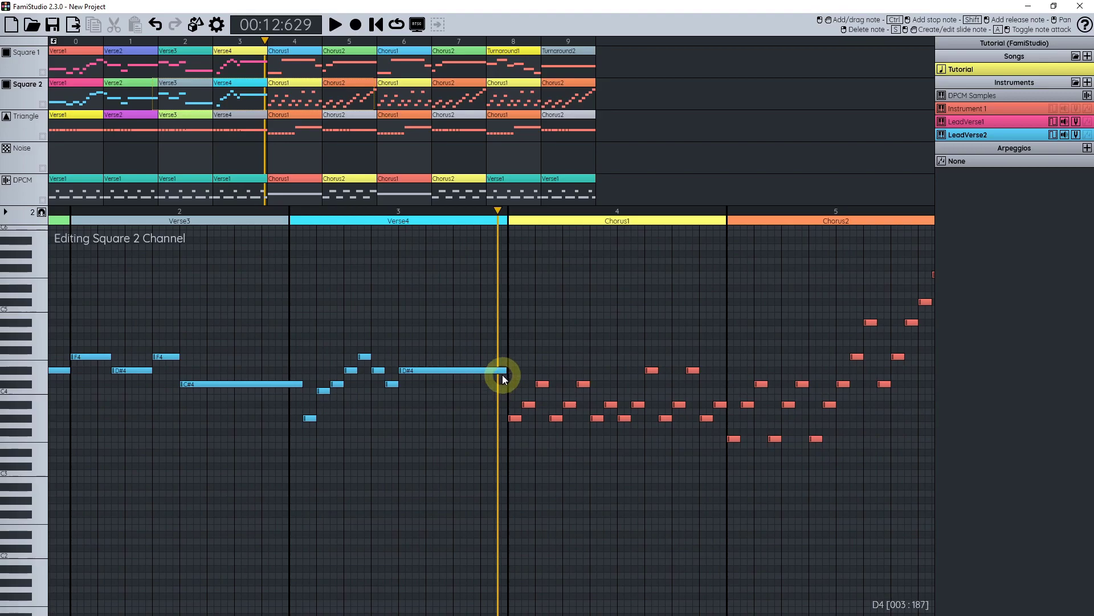
Step: Inspect the end of the last Verse4 note and the transition into Chorus1 on Square 2 and Square 1
scroll(501, 375, "up", 2)
left_click_drag(515, 374, 456, 351)
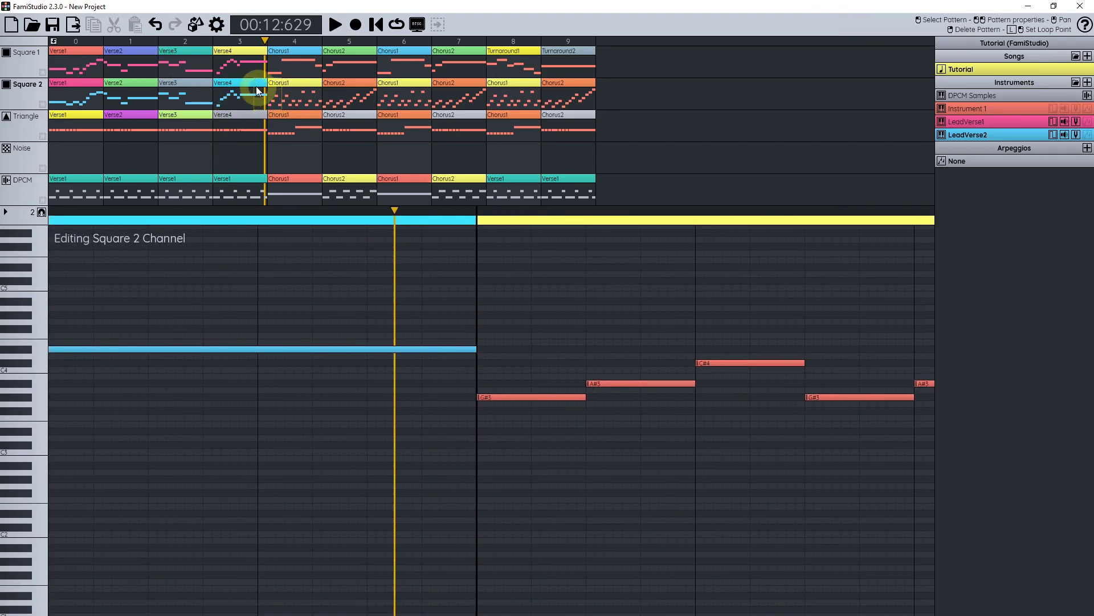
double_click(254, 72)
scroll(590, 358, "up", 3)
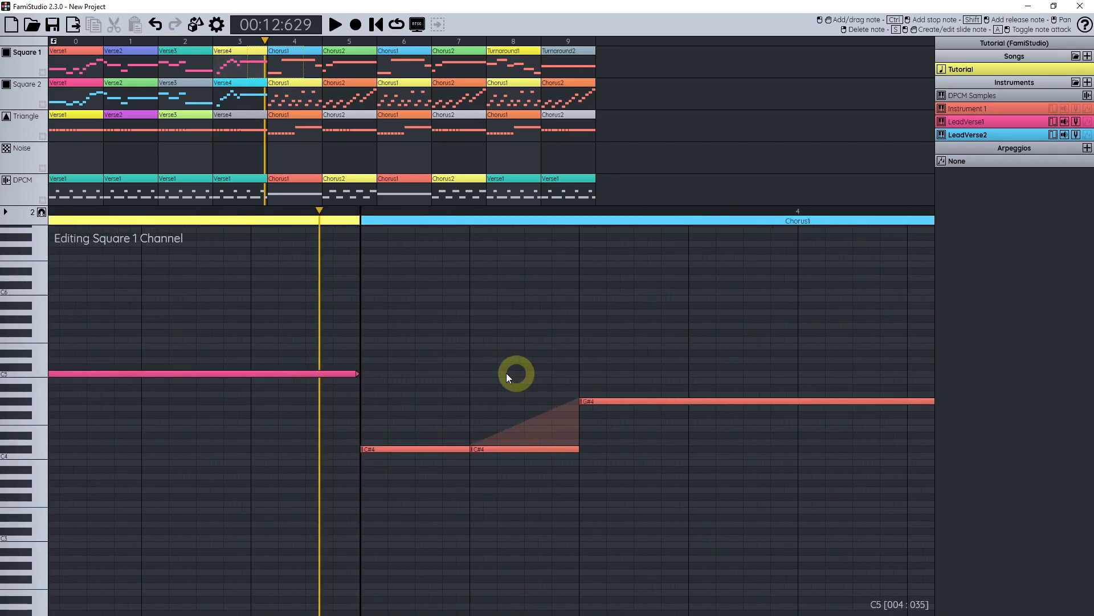
scroll(518, 373, "up", 1)
scroll(217, 372, "down", 2)
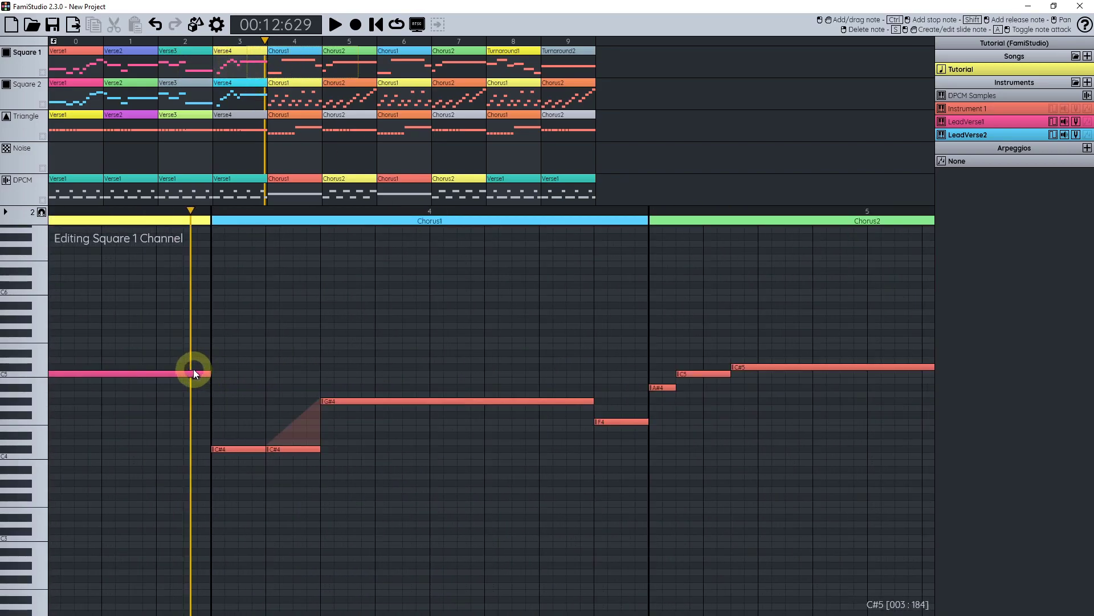
scroll(280, 313, "left", 5)
scroll(489, 350, "down", 2)
scroll(791, 337, "left", 1)
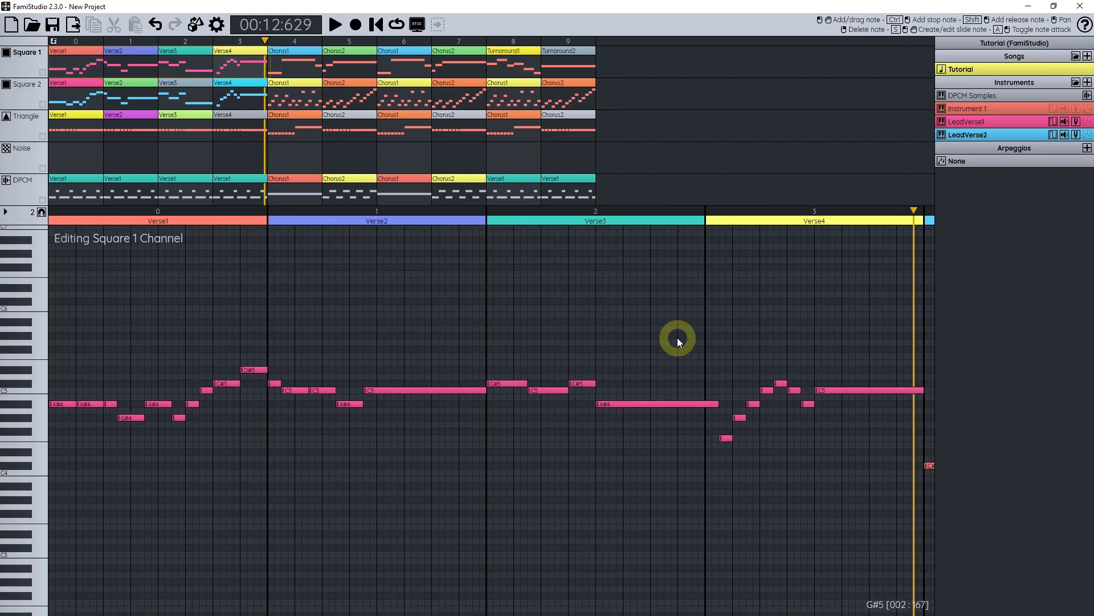
scroll(544, 310, "down", 1)
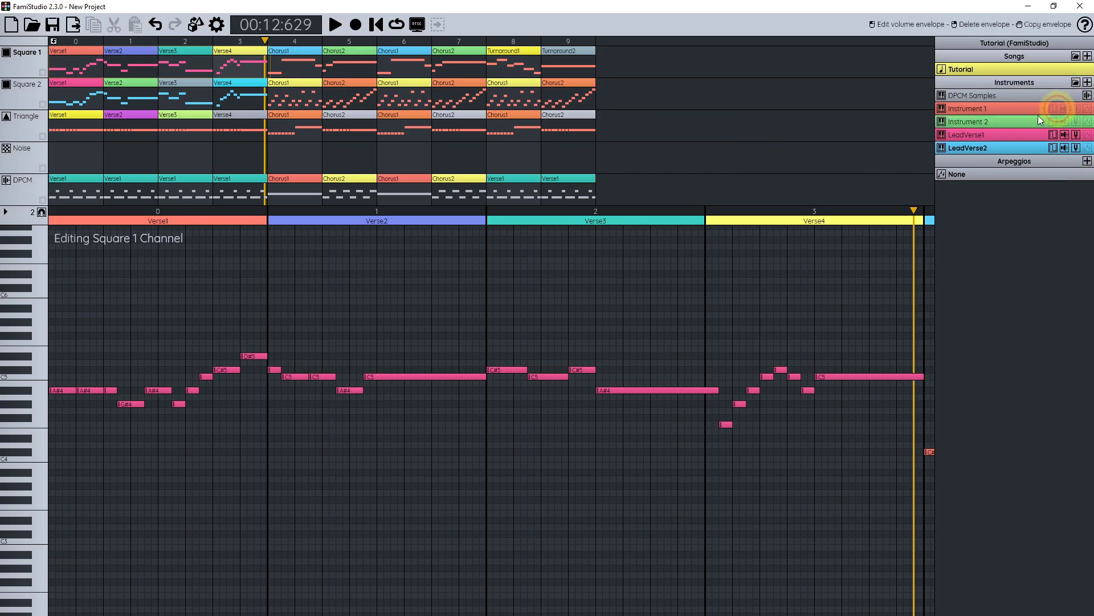
Step: Name the new instrument LeadChorus and set its duty cycle envelope to 2
double_click(1003, 120)
type("LeadChorus")
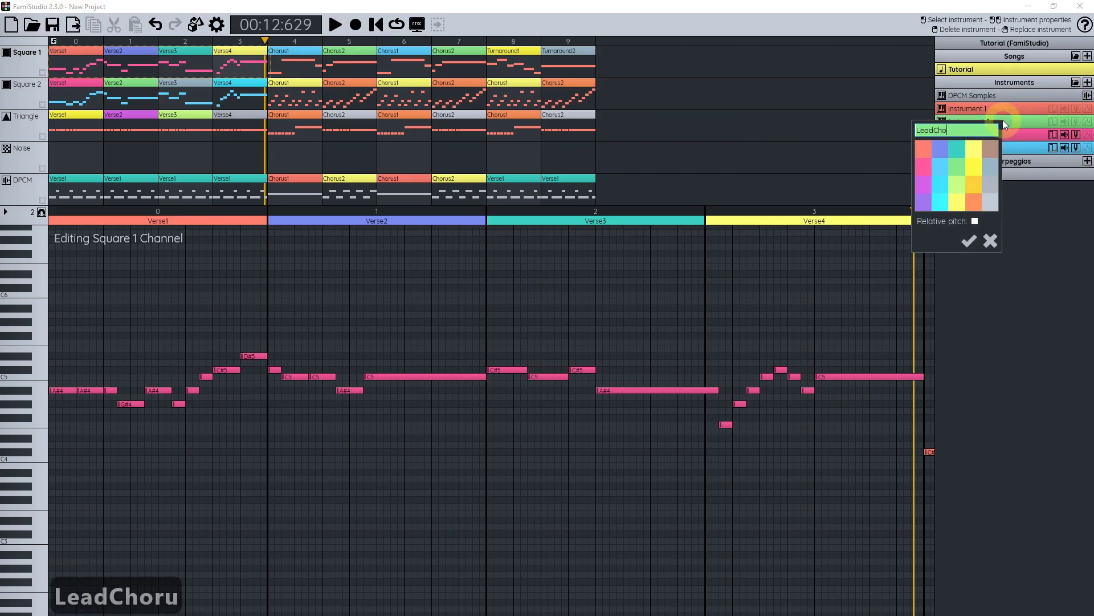
key("Return")
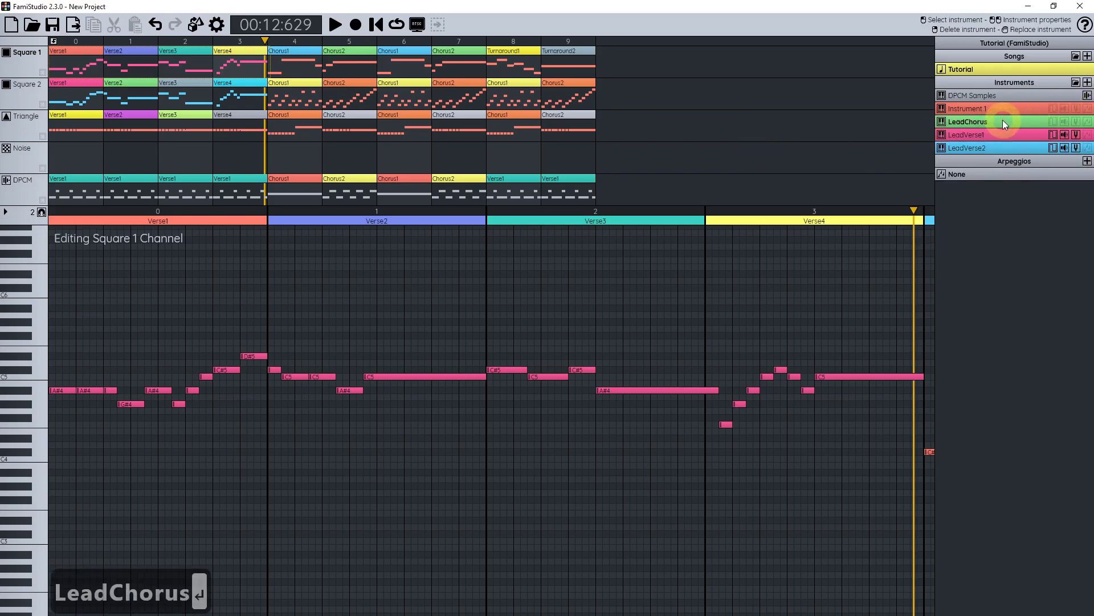
left_click(1053, 121)
left_click(146, 419)
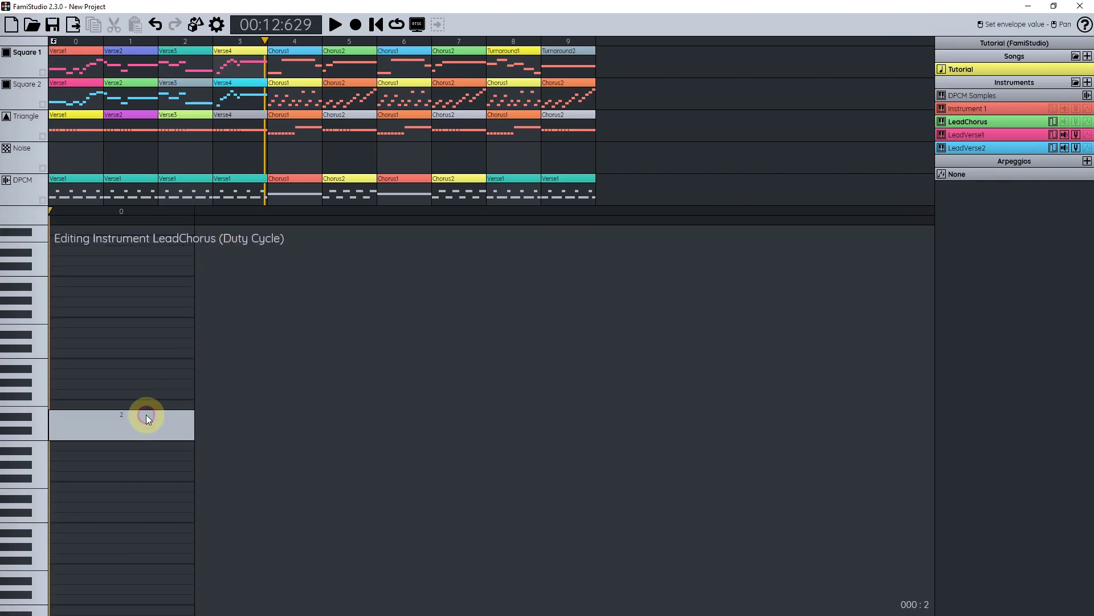
Step: Extend LeadChorus's volume envelope to three frames, set them to 5, 6 and 7, and audition the instrument
left_click(1064, 123)
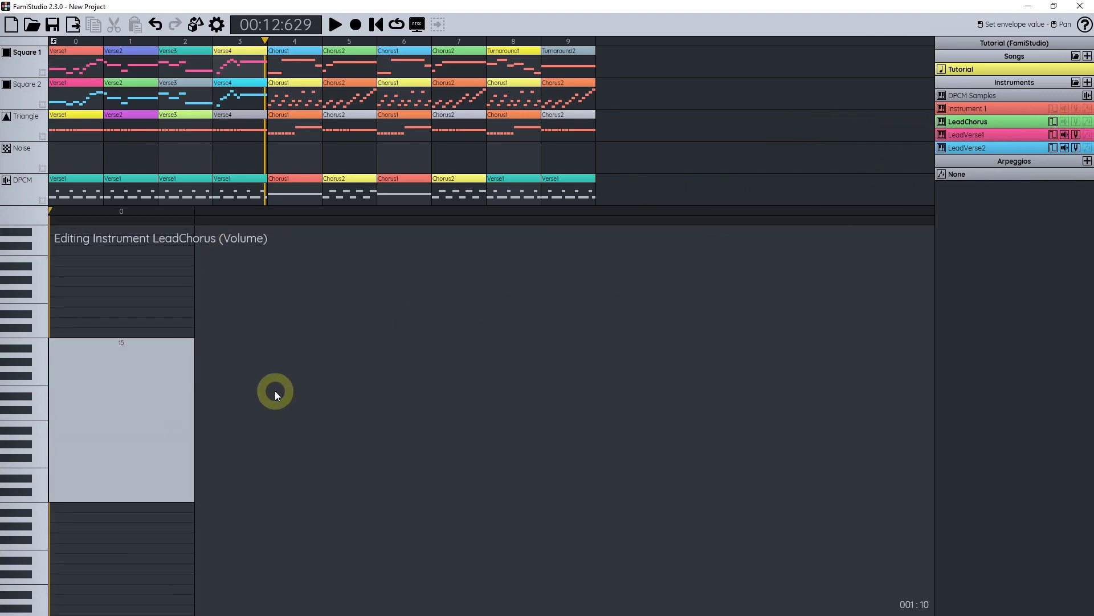
left_click_drag(294, 211, 420, 213)
left_click(155, 409)
left_click_drag(153, 410, 150, 445)
left_click(223, 436)
left_click(367, 429)
left_click(32, 497)
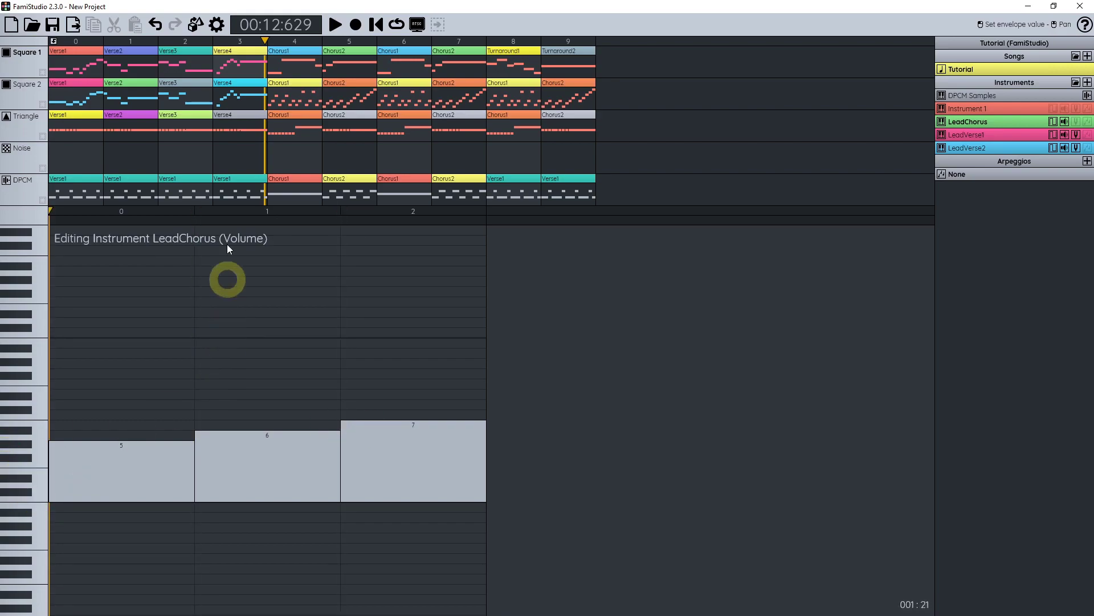
Step: Copy the pitch envelope from LeadVerse1 to LeadChorus
left_click(1078, 138)
left_click_drag(1078, 139, 1076, 121)
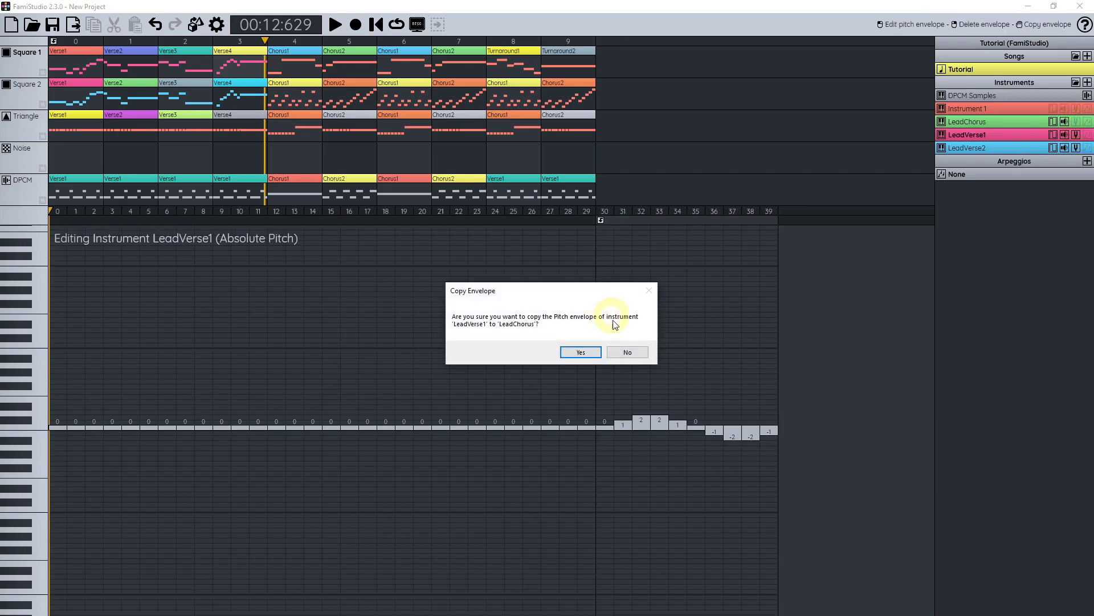
left_click(581, 351)
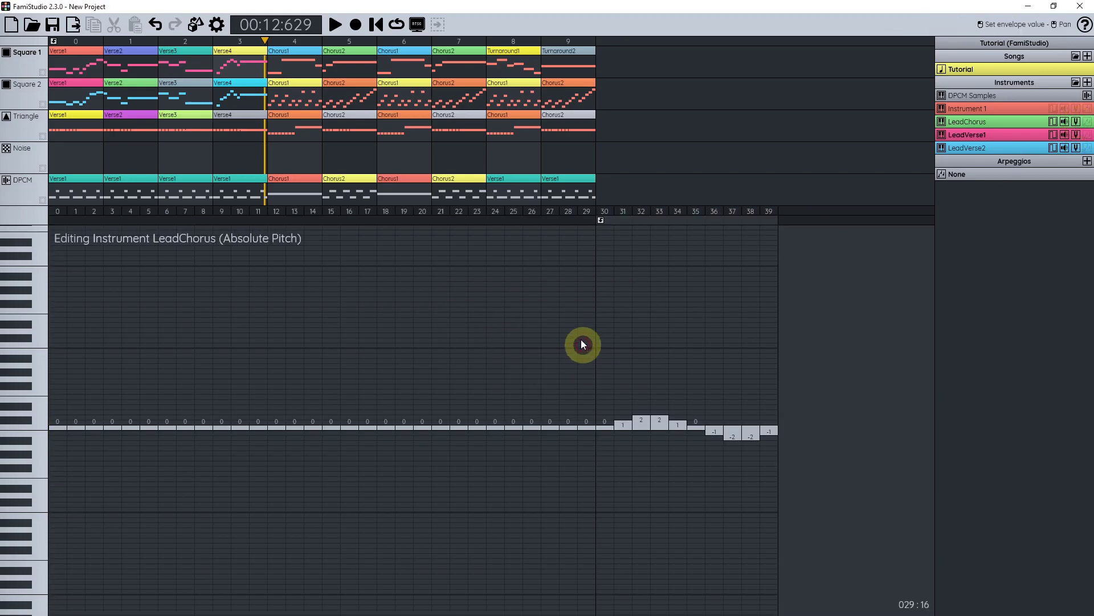
Step: Assign the LeadChorus instrument to all Square 1 notes from the first Chorus1 to the end of the song
double_click(295, 66)
scroll(410, 349, "down", 2)
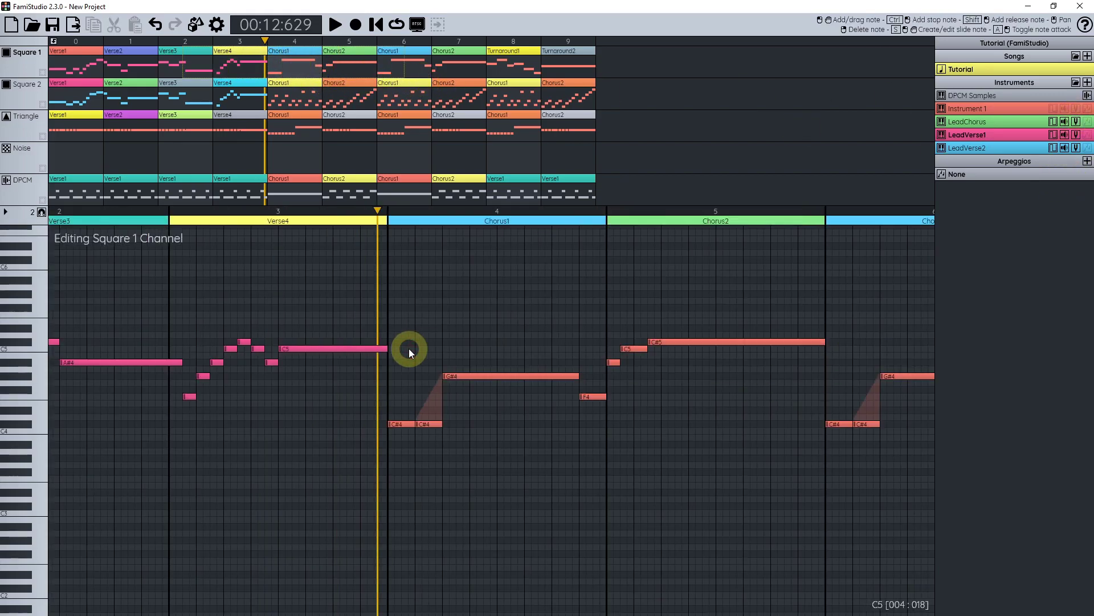
scroll(319, 285, "right", 2)
right_click(245, 212)
left_click_drag(257, 213, 889, 212)
left_click_drag(576, 334, 912, 334)
left_click_drag(228, 351, 777, 330)
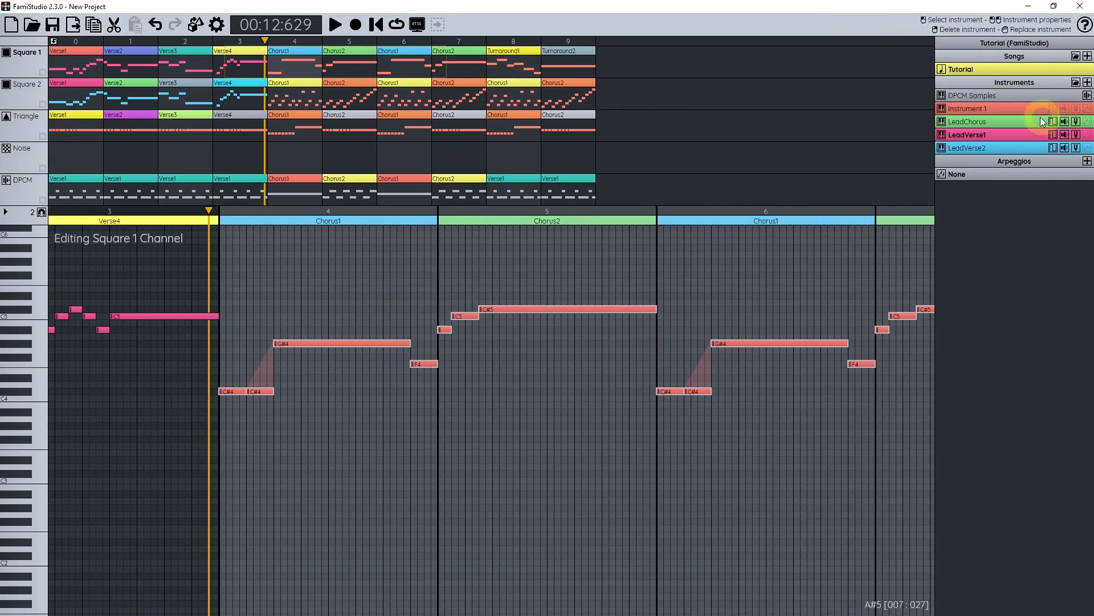
left_click_drag(1004, 122, 411, 360)
scroll(319, 374, "up", 1)
key("Escape")
Step: Play from the end of Verse4 through Chorus1 to hear the LeadChorus instrument
left_click_drag(206, 422, 180, 439)
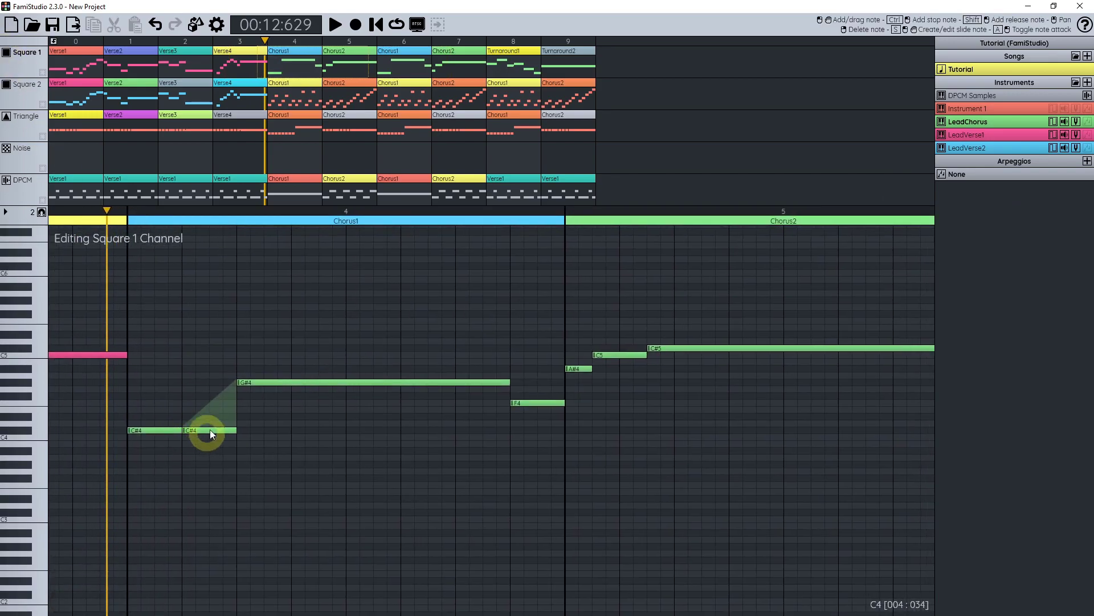
left_click_drag(223, 390, 196, 372)
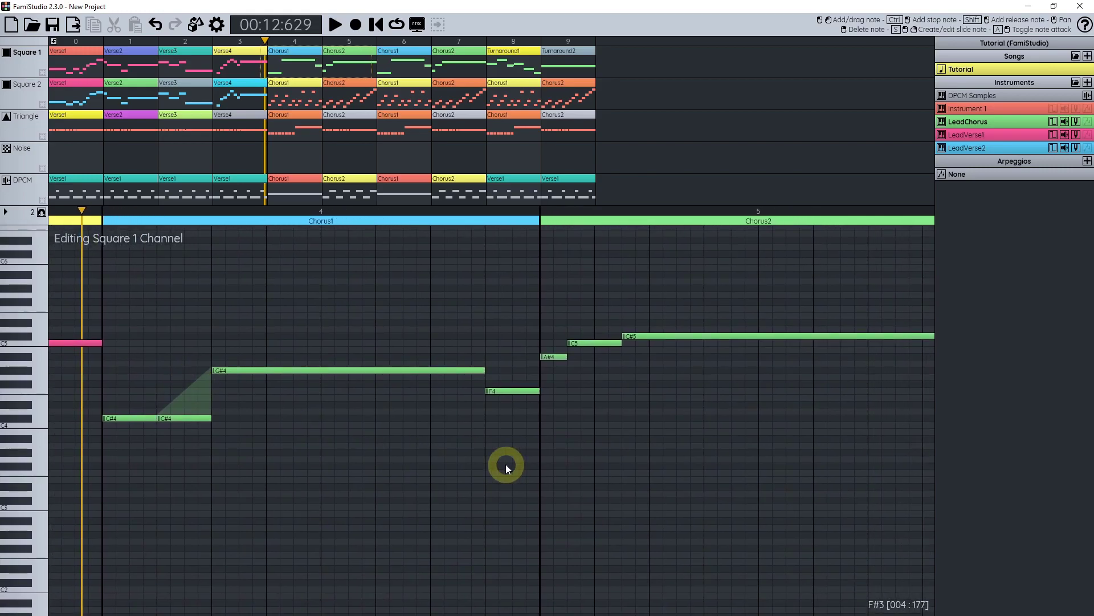
key("space")
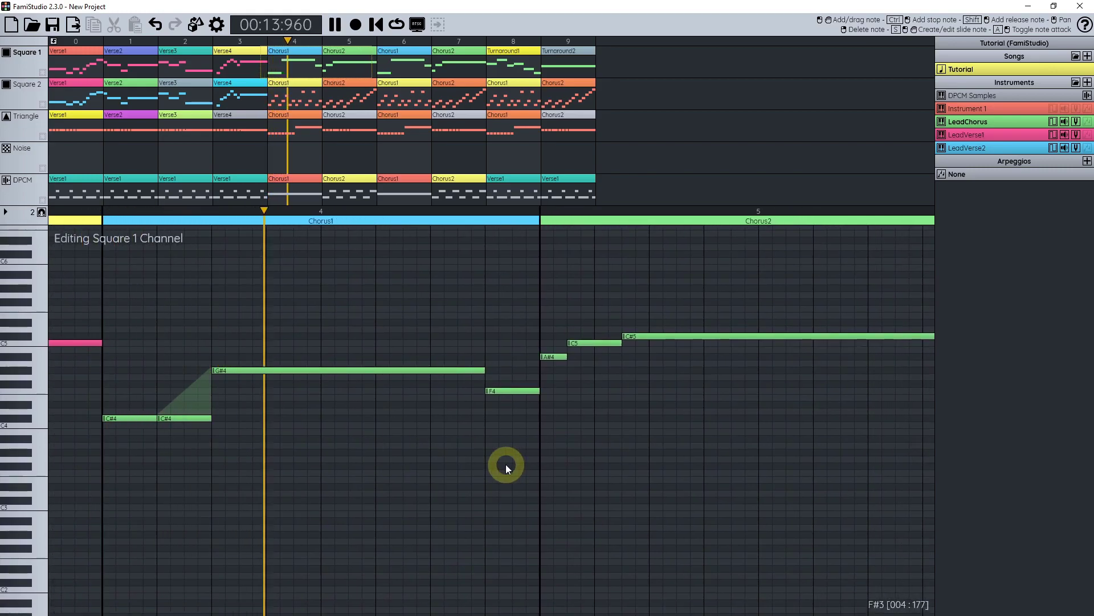
key("space")
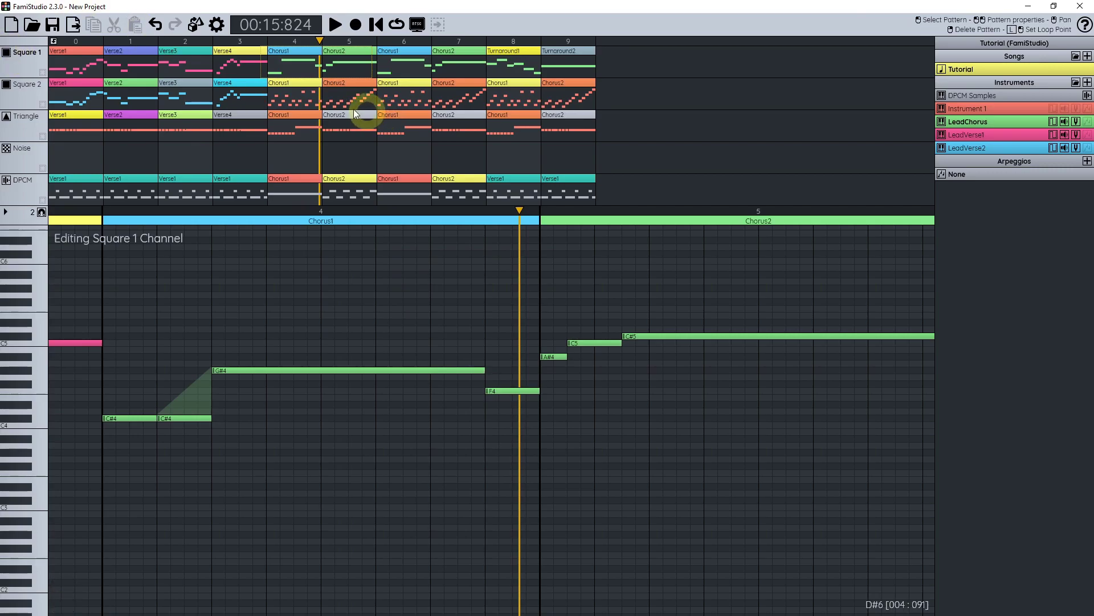
Step: Solo the Square 1 channel and replay the start of Chorus1 from just before its first note
right_click(6, 53)
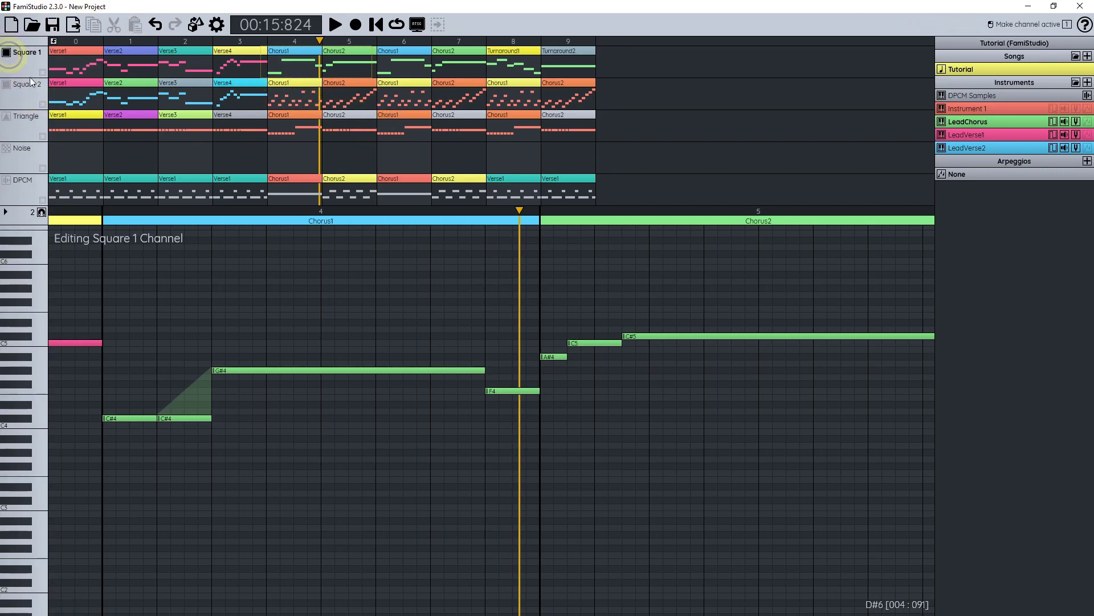
left_click(55, 211)
key("space")
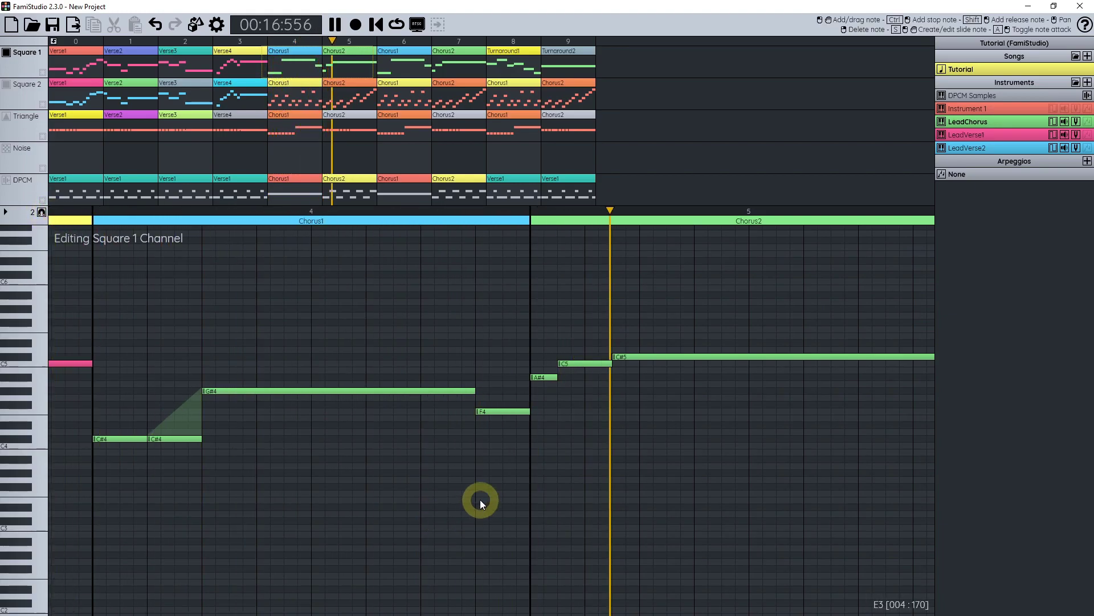
key("space")
left_click(75, 212)
key("space")
key("space")
Step: Examine the slide from the second C#4 note up to G#4 at the start of Chorus1 on Square 1
scroll(160, 422, "up", 2)
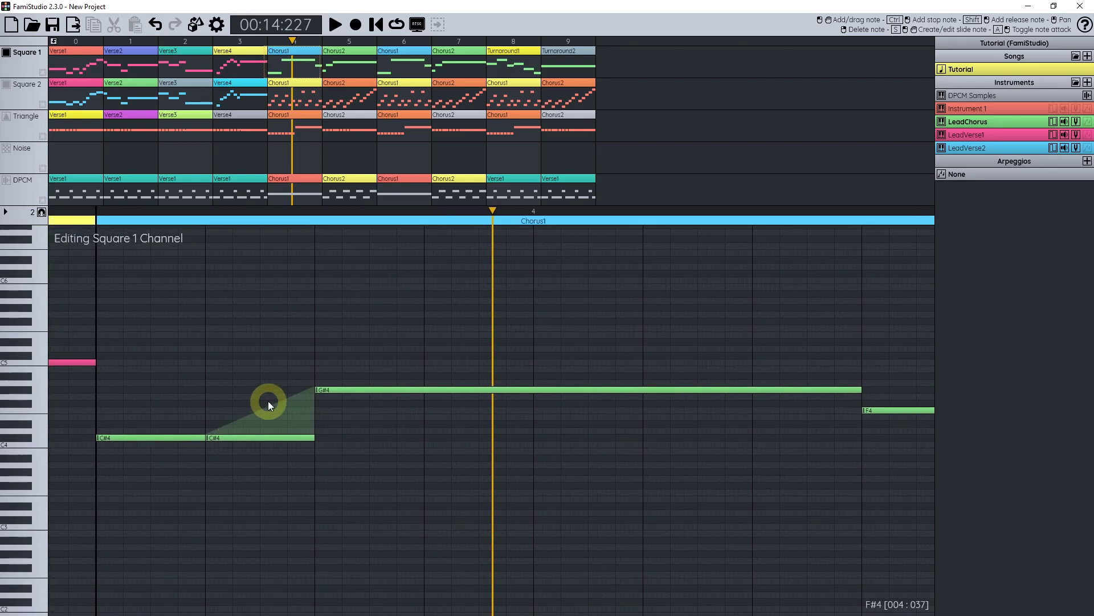
key("ctrl+3")
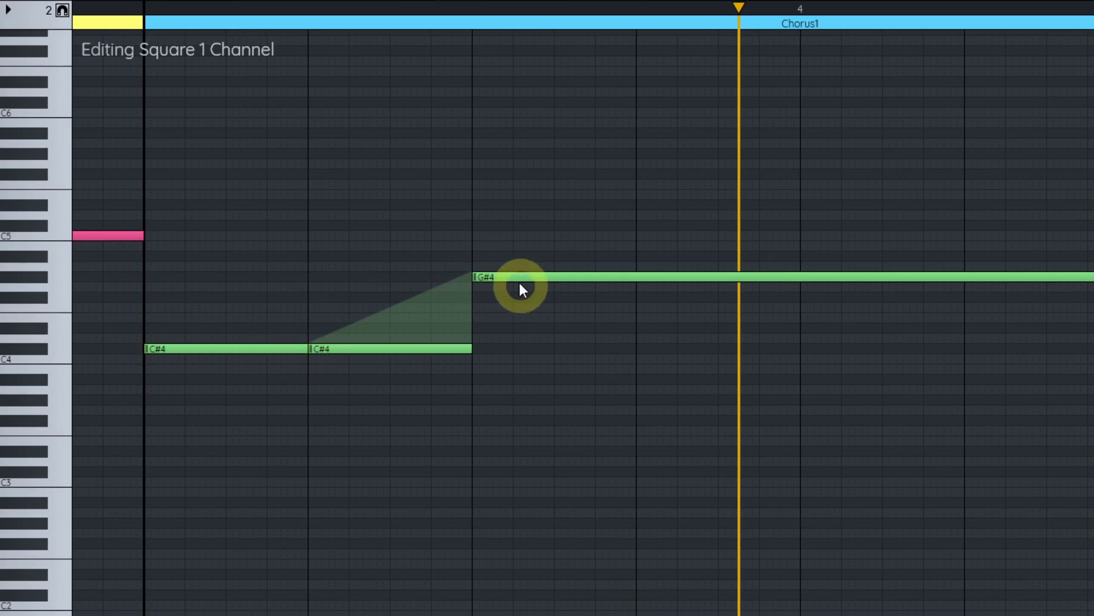
scroll(488, 282, "right", 1)
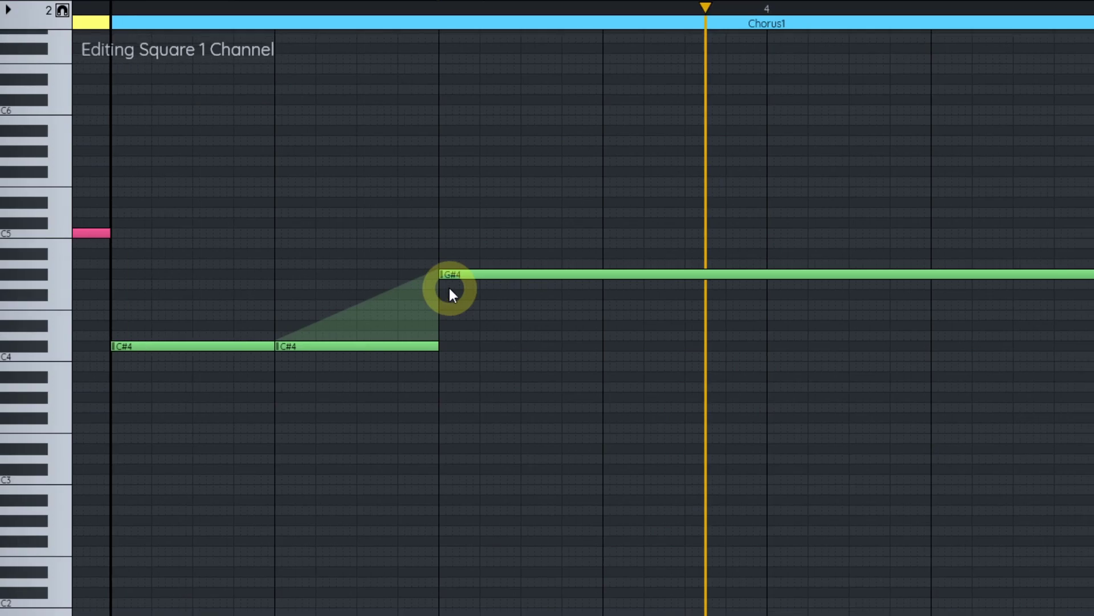
scroll(476, 285, "left", 1)
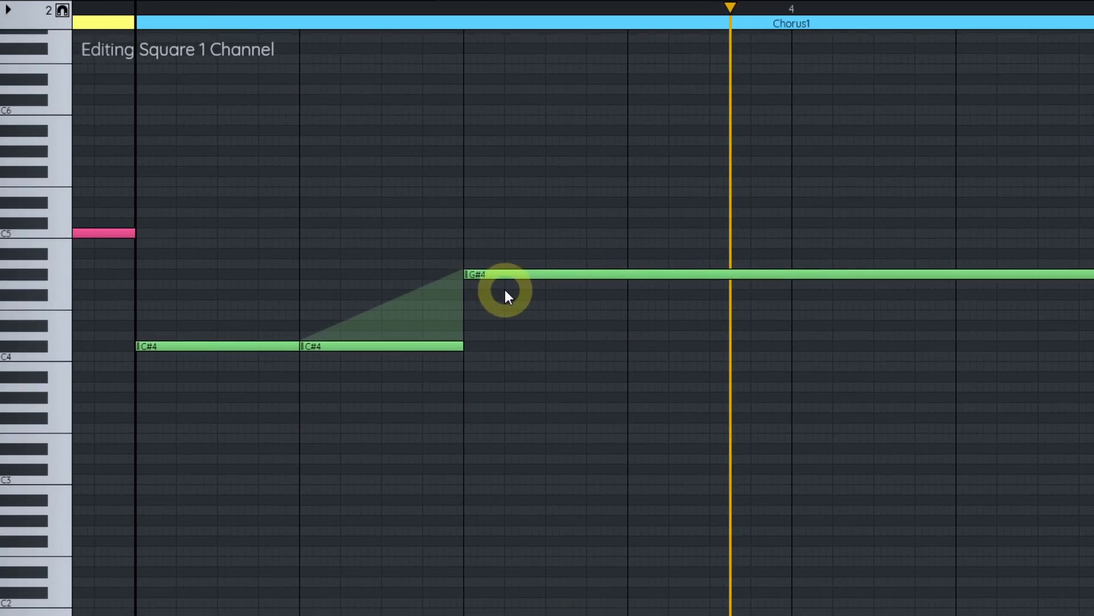
scroll(505, 292, "left", 1)
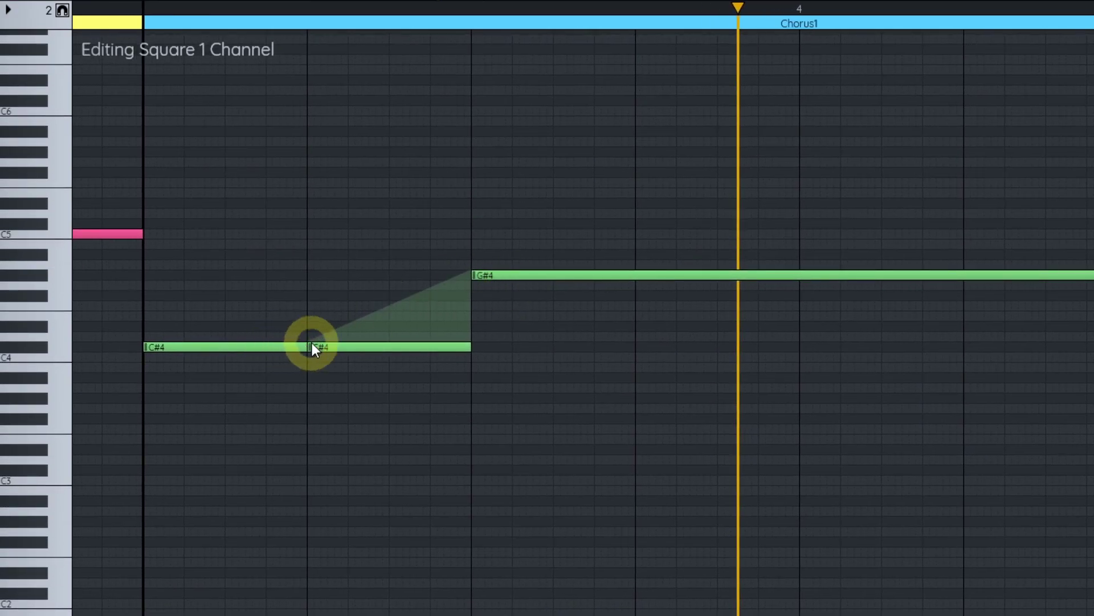
left_click_drag(529, 333, 482, 353)
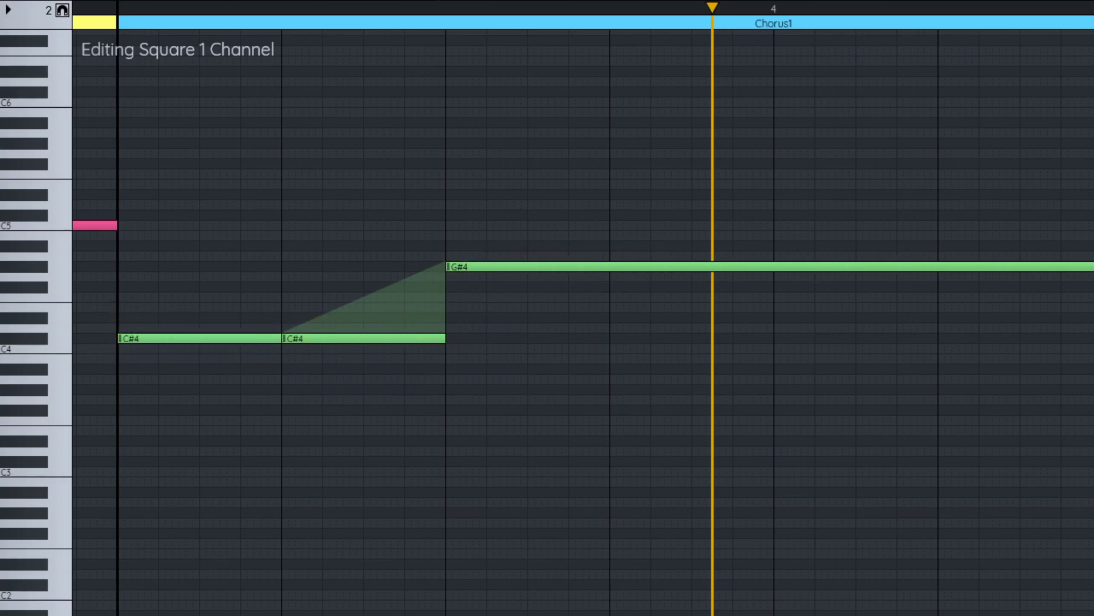
Step: Turn off the note attack on the second C#4 and on the G#4 at the start of Chorus1 on Square 1
left_click_drag(1038, 336, 1075, 289)
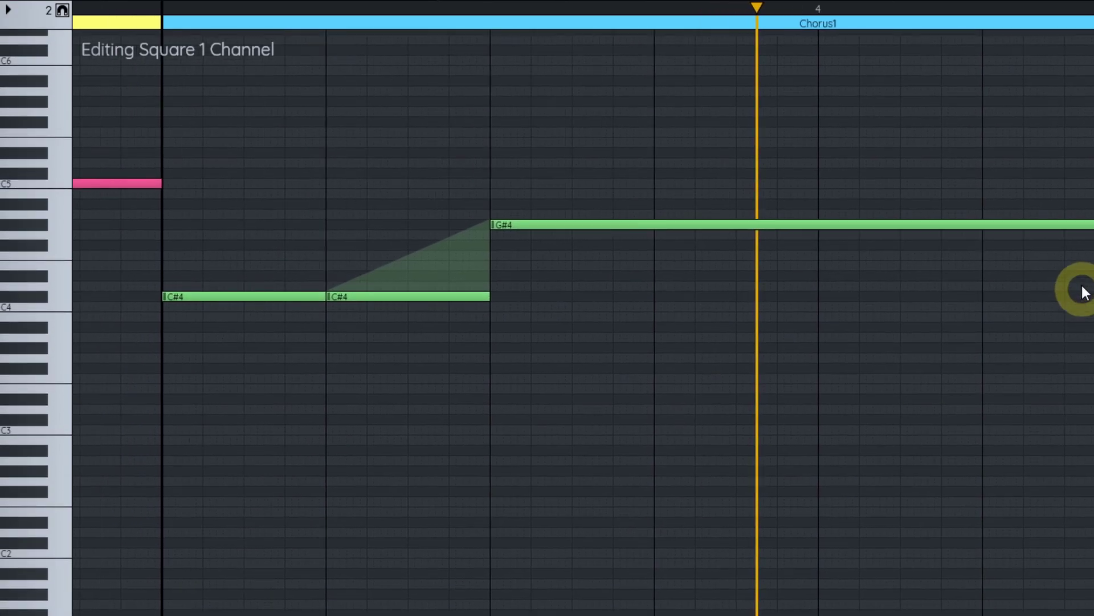
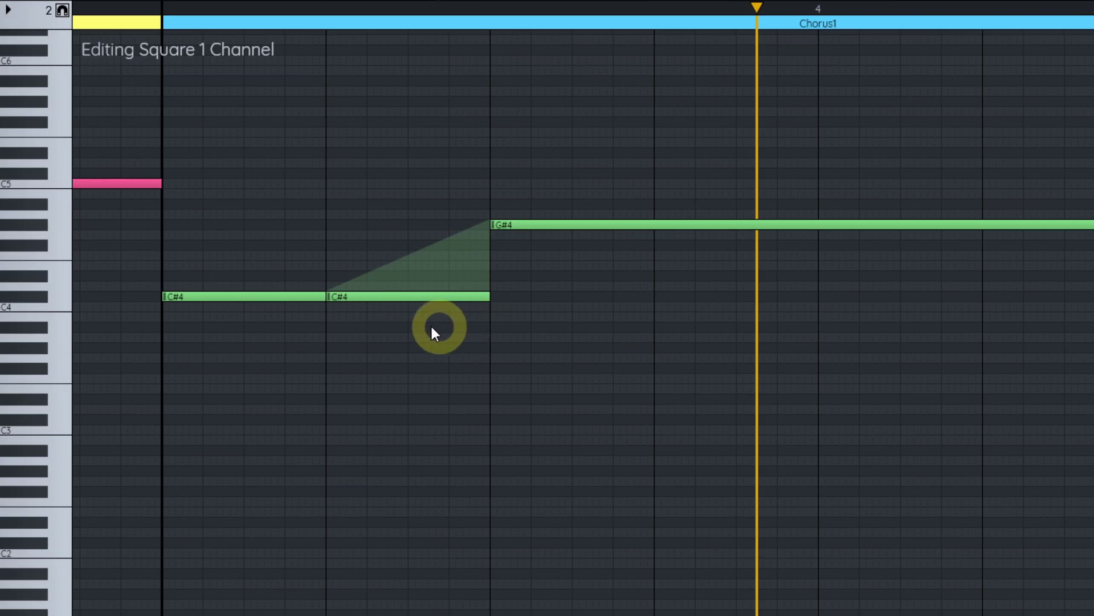
key("a")
key("a")
key("a")
key("a")
key("a")
key("a")
key("a")
key("a")
key("a")
key("a")
key("a")
key("a")
key("a")
key("a")
key("a")
key("a")
key("a")
key("a")
key("a")
key("a")
key("a")
key("a")
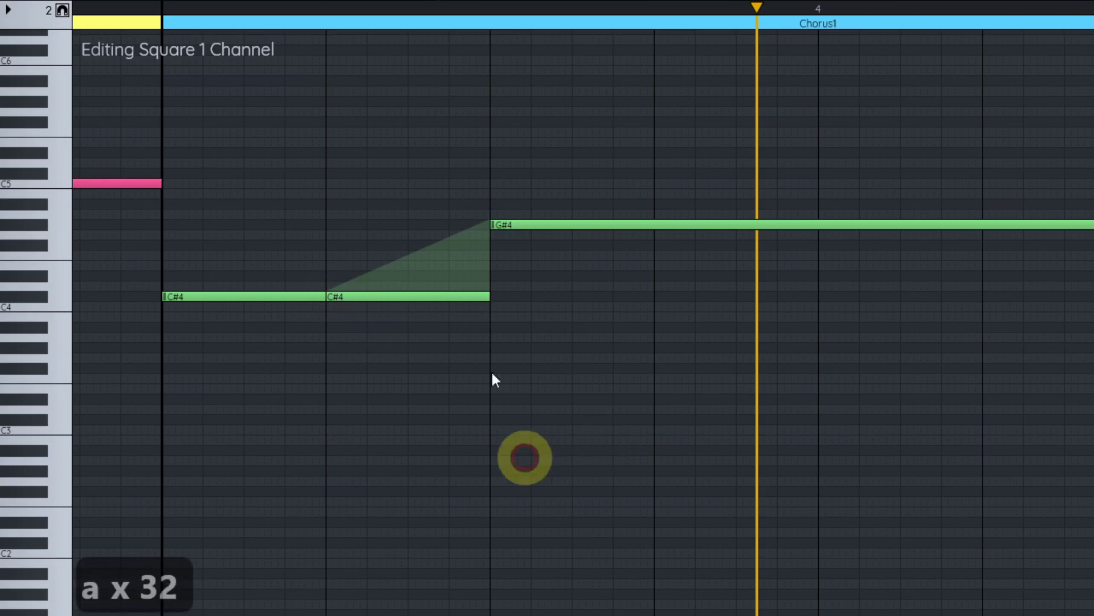
key("a")
key("a")
key("a")
key("a")
key("a")
key("a")
key("a")
key("a")
key("a")
key("a")
key("a")
key("a")
key("a")
key("a")
key("a")
key("a")
key("a")
key("a")
key("a")
key("a")
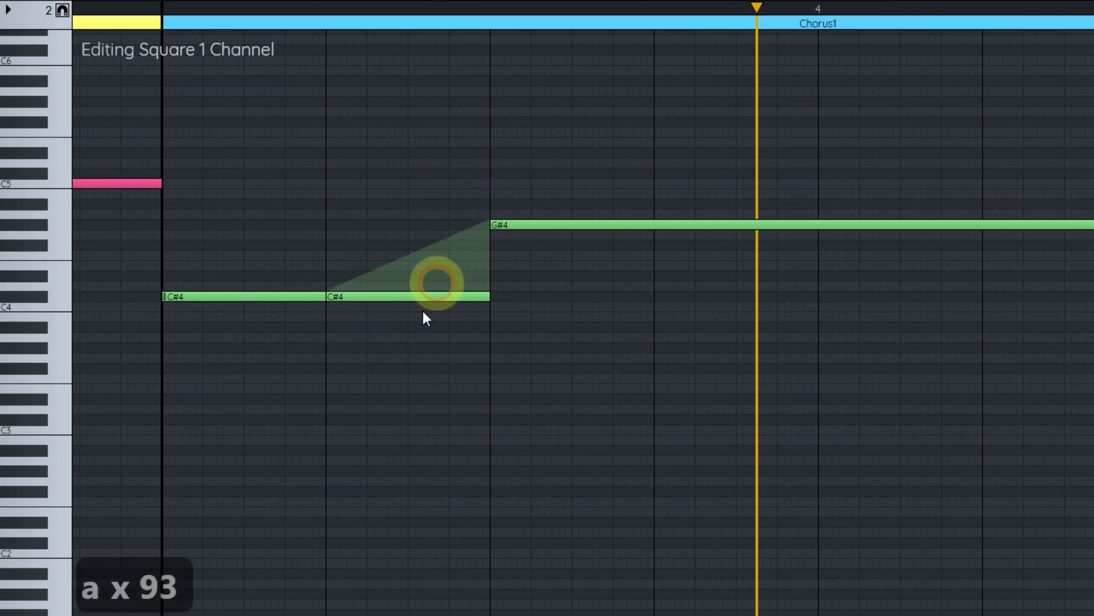
Step: Play from just before Chorus1 to hear the slide from C#4 to G#4 without the extra attacks
scroll(399, 347, "down", 1)
scroll(342, 363, "right", 2)
left_click(142, 8)
key("space")
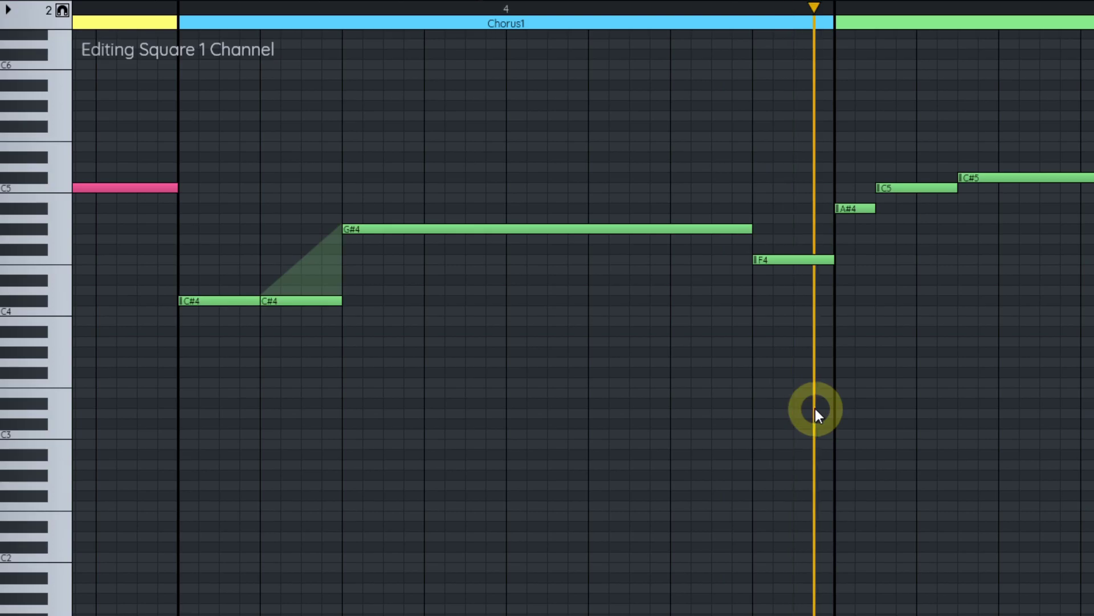
key("space")
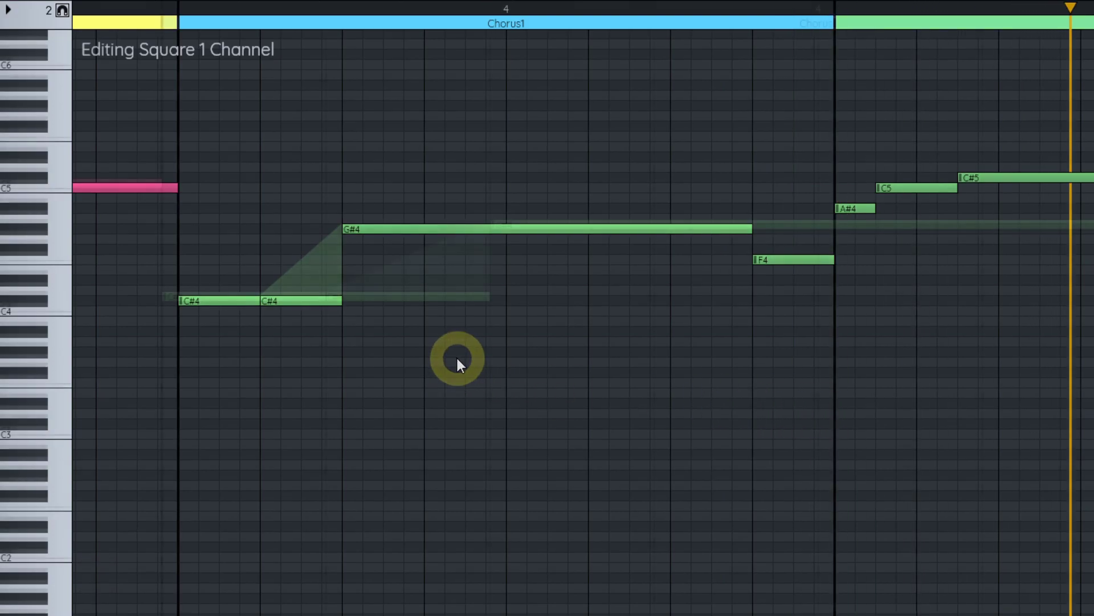
Step: Turn all channels back on and bring the Square 1 verse patterns up in the piano roll
scroll(456, 354, "up", 2)
key("ctrl+2")
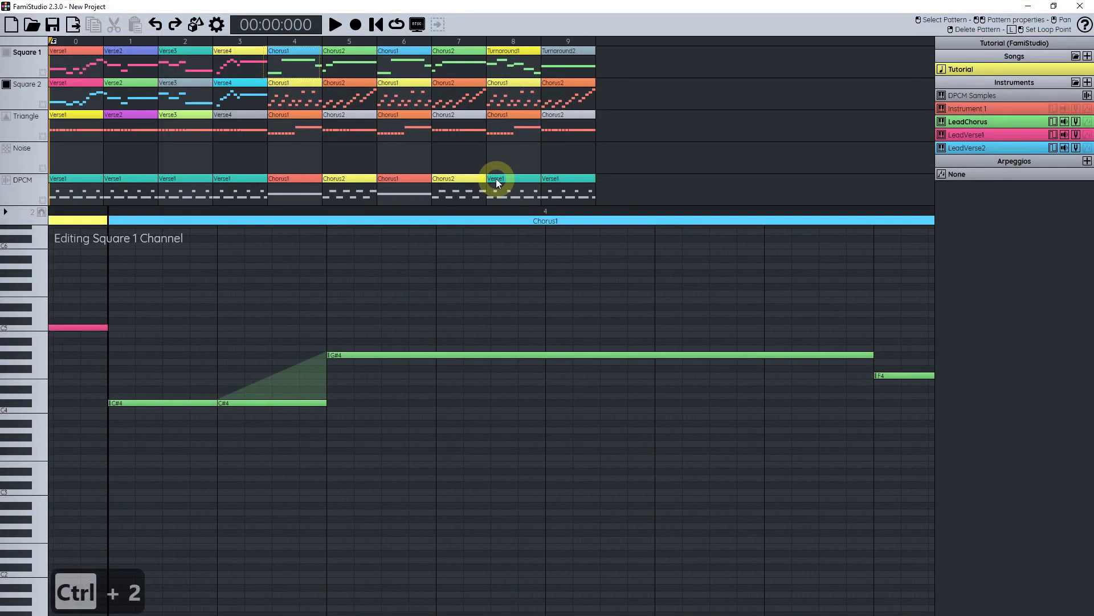
double_click(122, 67)
scroll(398, 371, "down", 2)
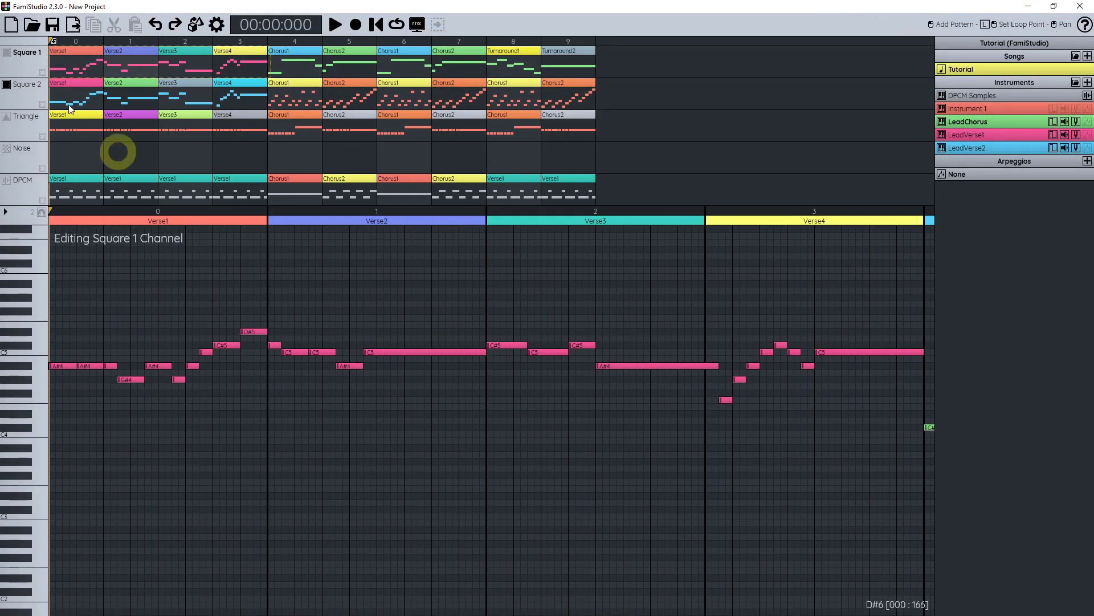
scroll(461, 308, "down", 1)
scroll(465, 316, "up", 1)
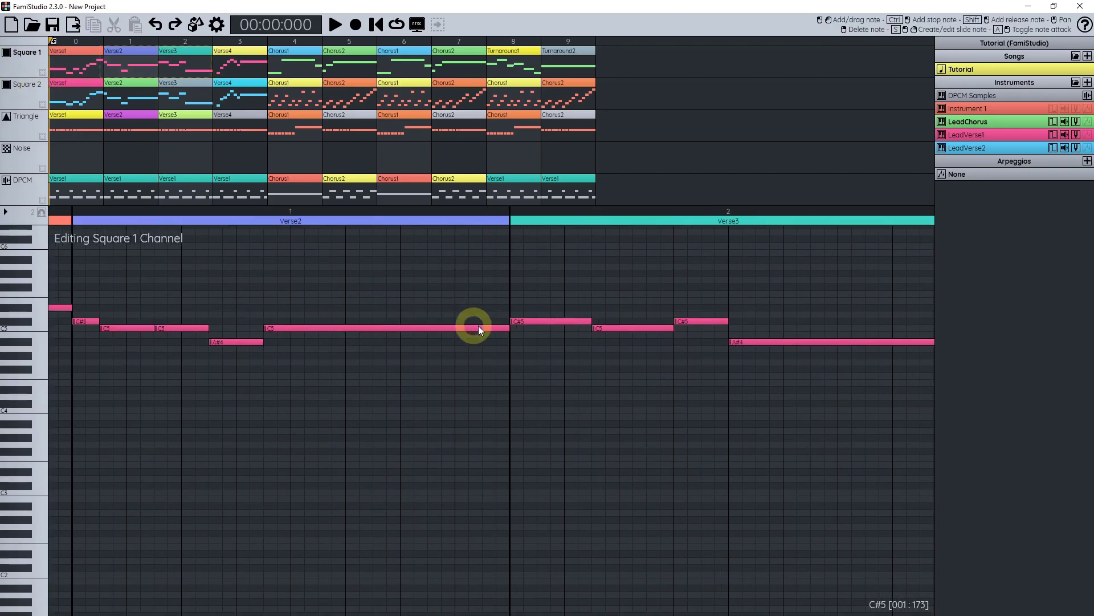
scroll(460, 328, "up", 1)
scroll(528, 356, "down", 1)
left_click_drag(530, 358, 463, 352)
scroll(466, 355, "down", 1)
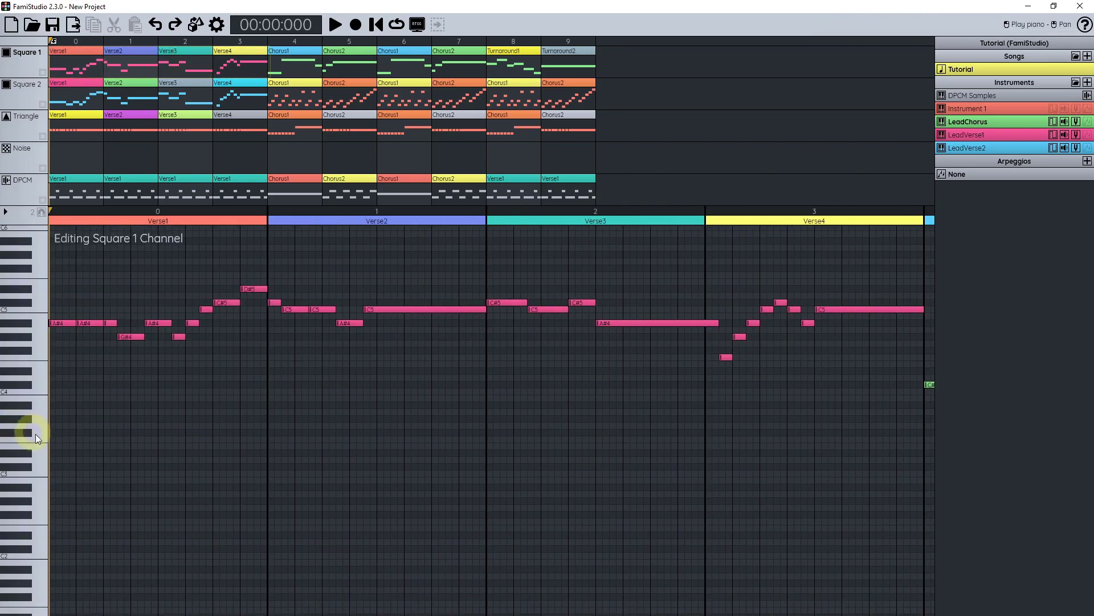
Step: Select the LeadVerse1 instrument and add a release point one beat before the end of the long C5 note in Verse2
left_click(969, 135)
left_click_drag(432, 334, 432, 354)
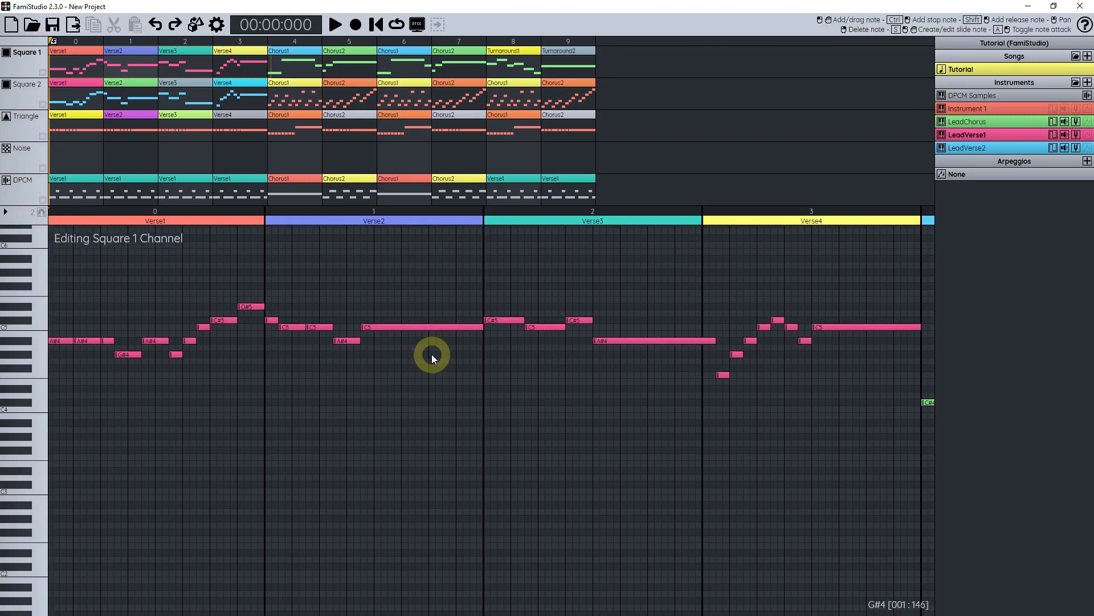
scroll(455, 347, "up", 1)
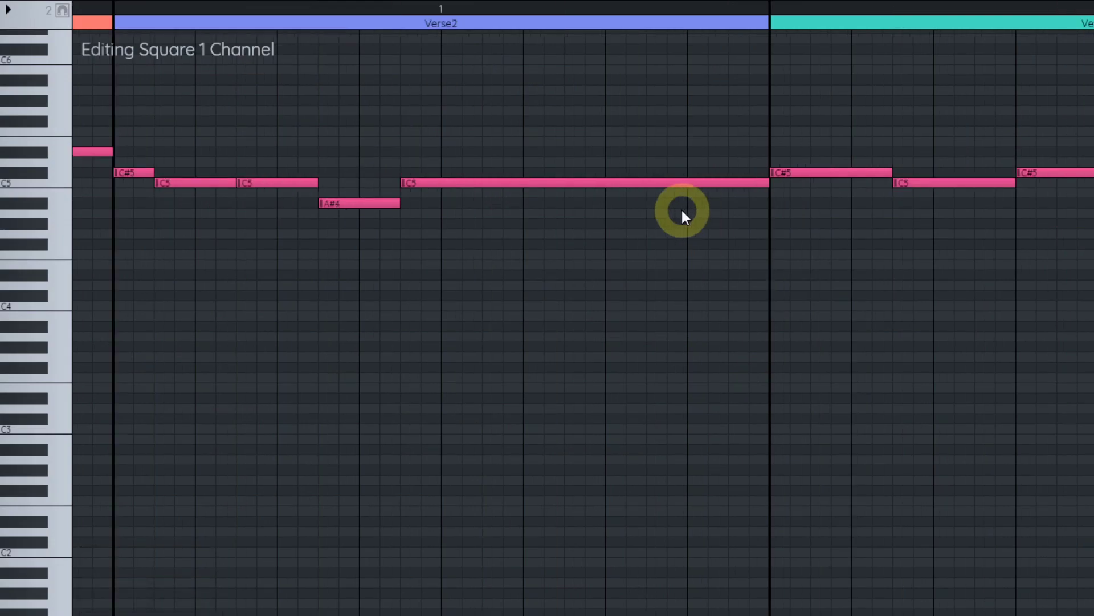
scroll(683, 211, "up", 2)
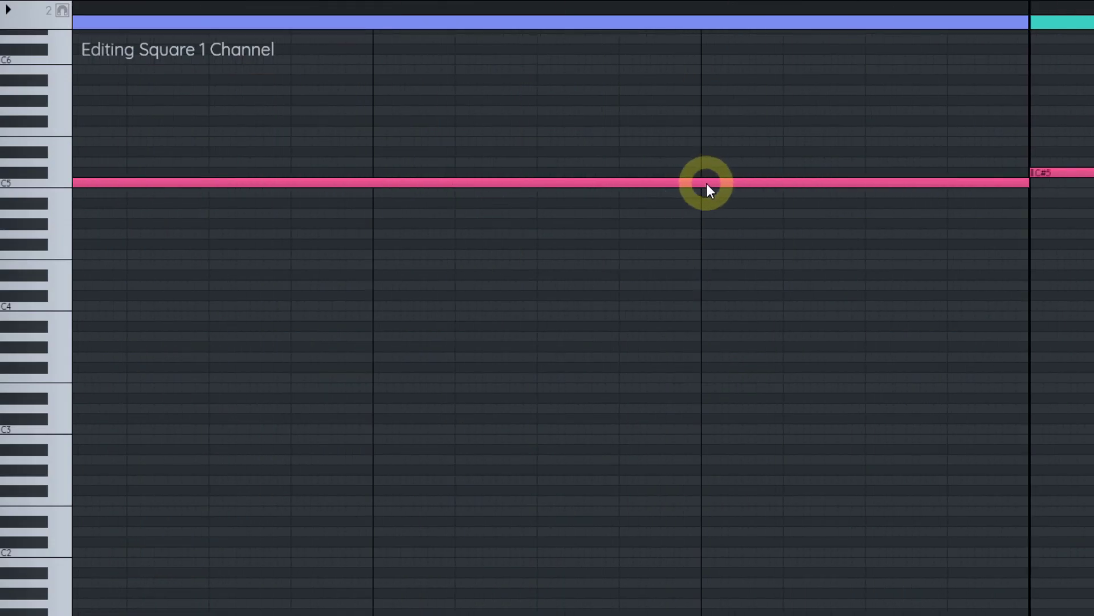
left_click(707, 184)
scroll(741, 297, "down", 2)
left_click_drag(708, 288, 507, 265)
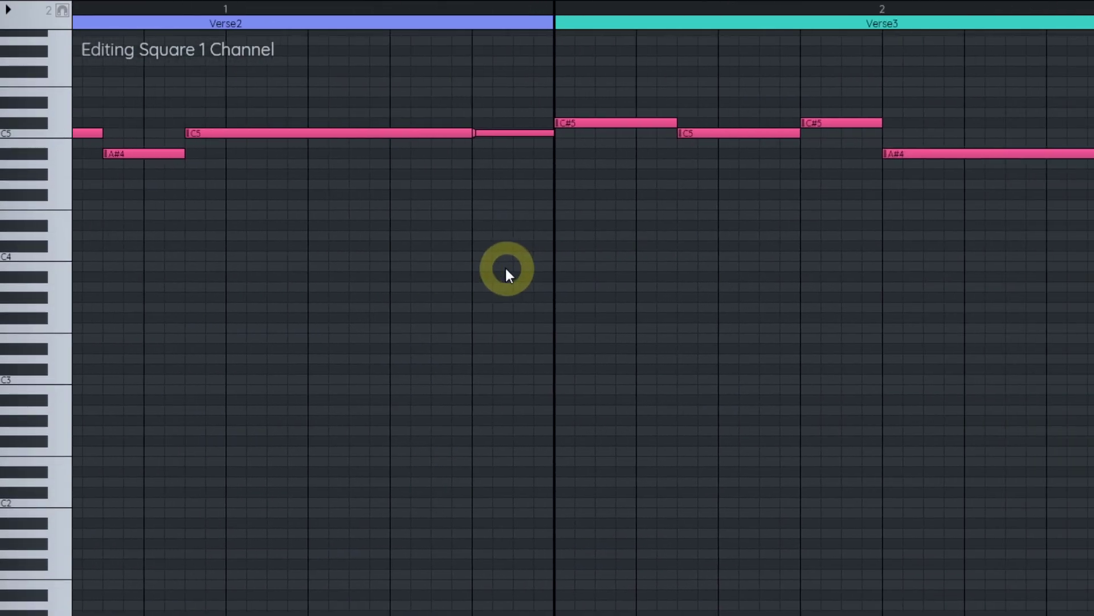
scroll(803, 182, "right", 4)
scroll(802, 182, "up", 1)
left_click(859, 175)
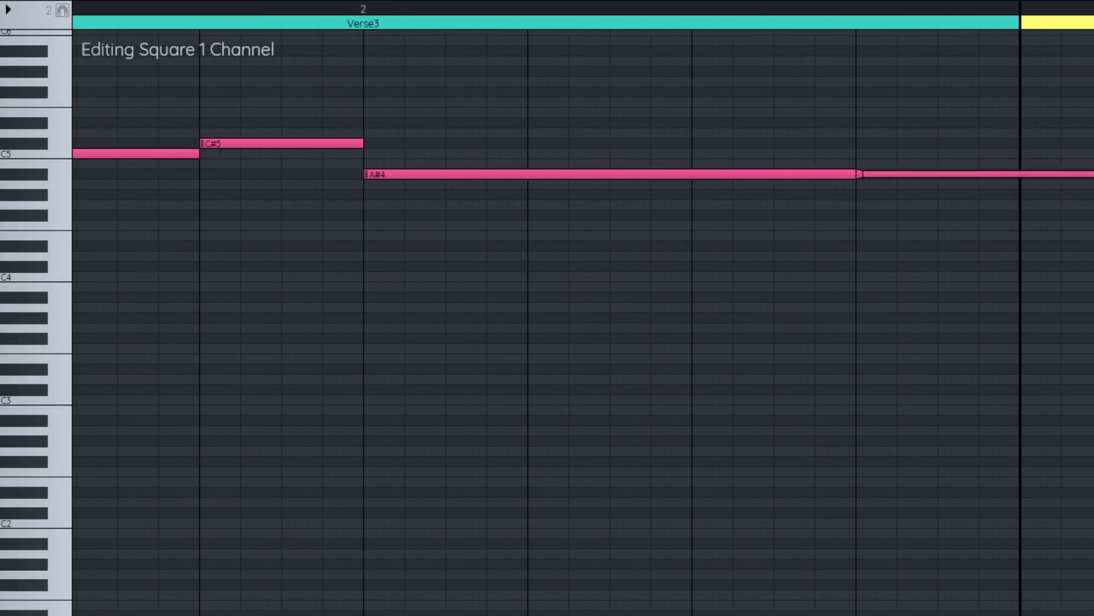
scroll(333, 258, "down", 2)
scroll(692, 232, "right", 1)
scroll(443, 208, "up", 1)
key("ctrl+z")
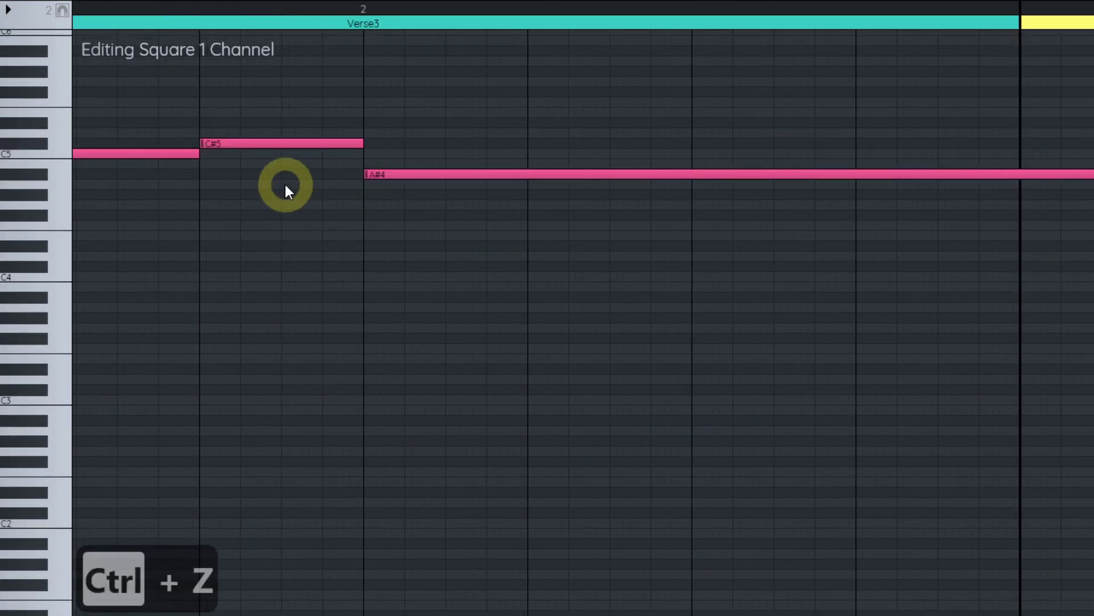
Step: Add release points one beat before the end of the long A#4 in Verse3 and the long C5 in Verse4
left_click_drag(285, 188, 425, 244)
left_click(1079, 230)
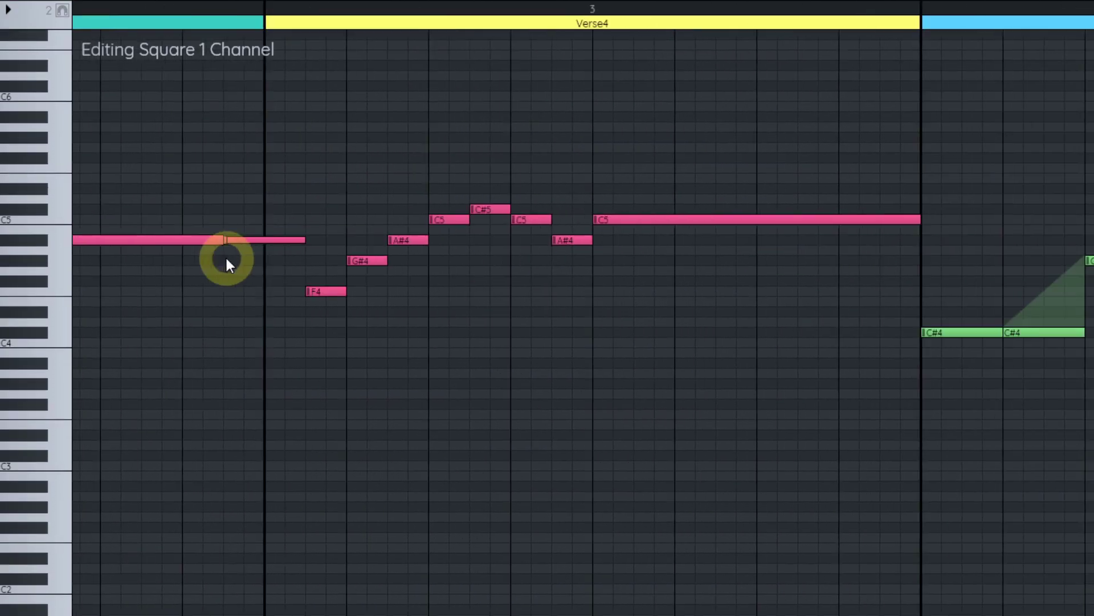
scroll(772, 234, "right", 2)
scroll(746, 222, "up", 1)
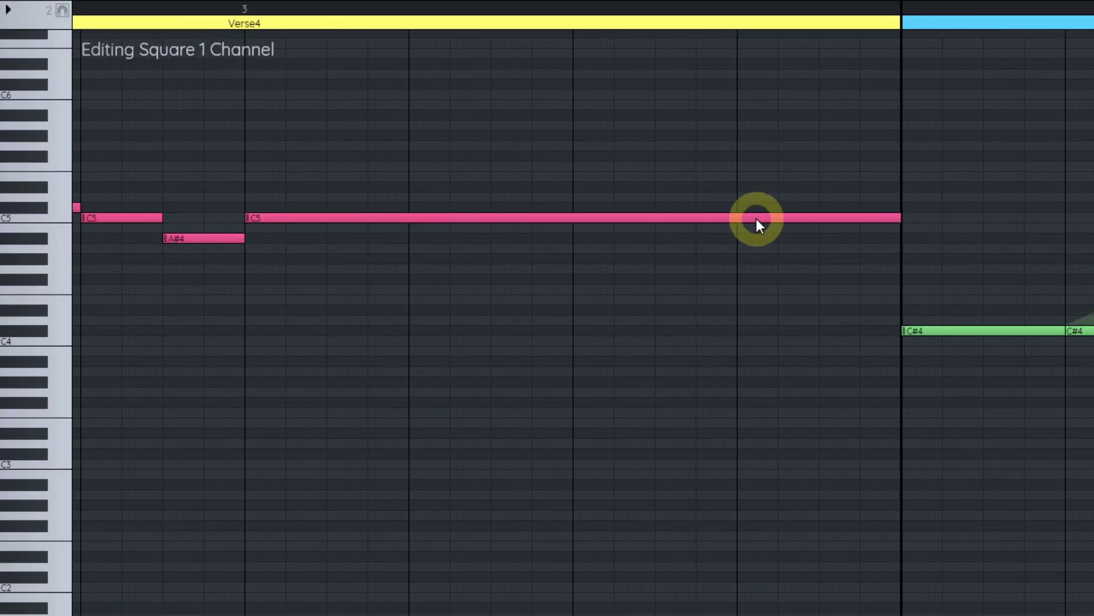
scroll(741, 257, "down", 2)
Step: On Square 2, add release points one beat before the end of the long final notes of Verse2, Verse3 and Verse4
key("2")
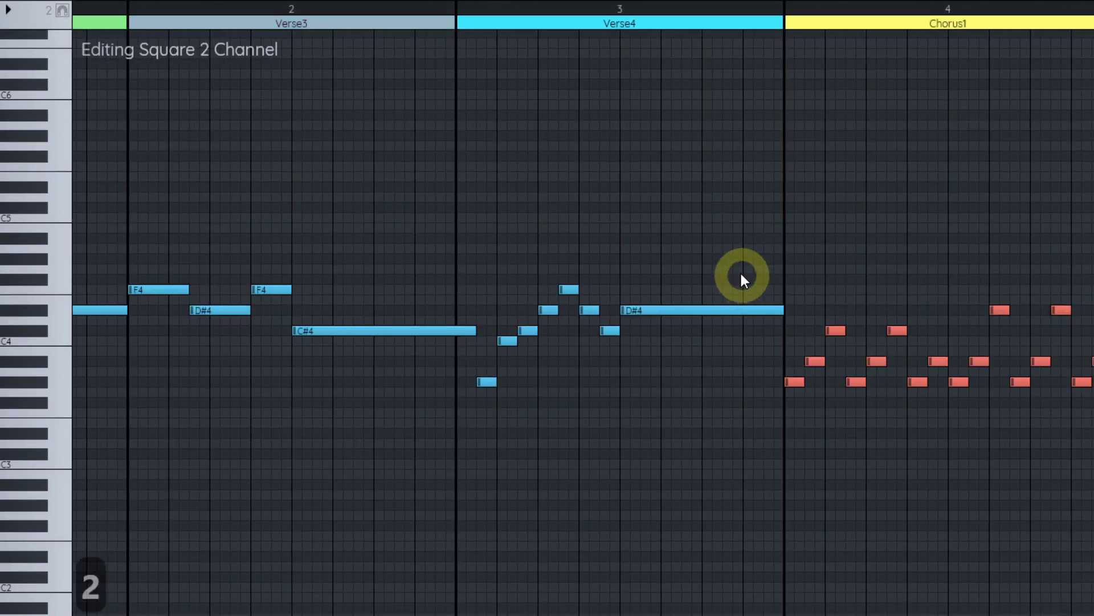
scroll(727, 260, "up", 1)
scroll(781, 242, "left", 6)
scroll(780, 290, "down", 2)
left_click(613, 219, "ctrl+shift")
left_click_drag(437, 222, 1062, 300)
left_click_drag(393, 285, 942, 260)
scroll(943, 267, "up", 3)
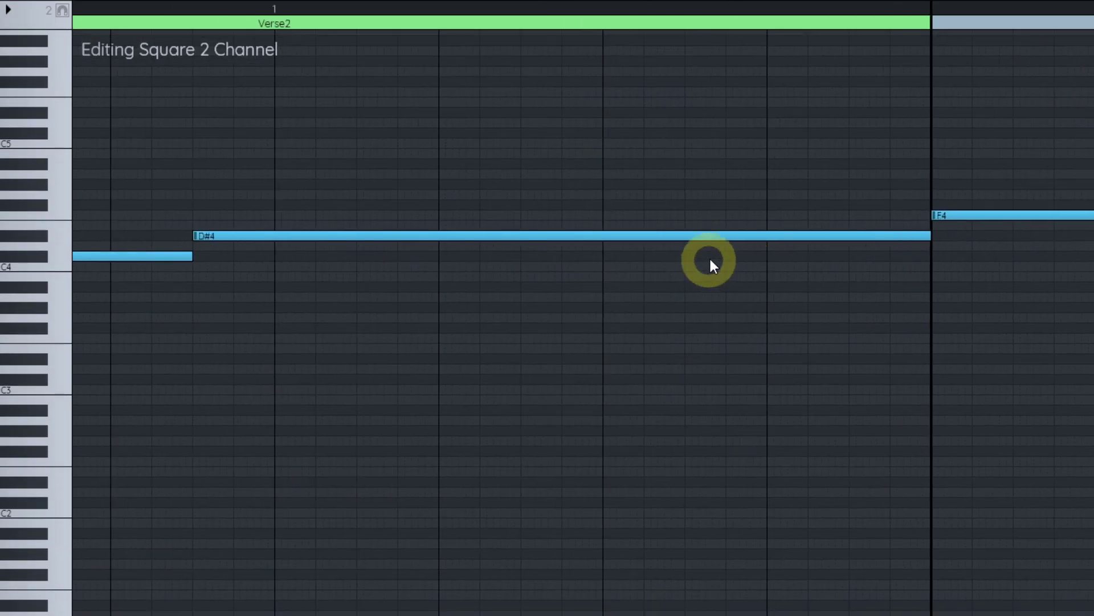
left_click(768, 236, "ctrl+shift")
scroll(771, 236, "down", 3)
scroll(912, 342, "up", 1)
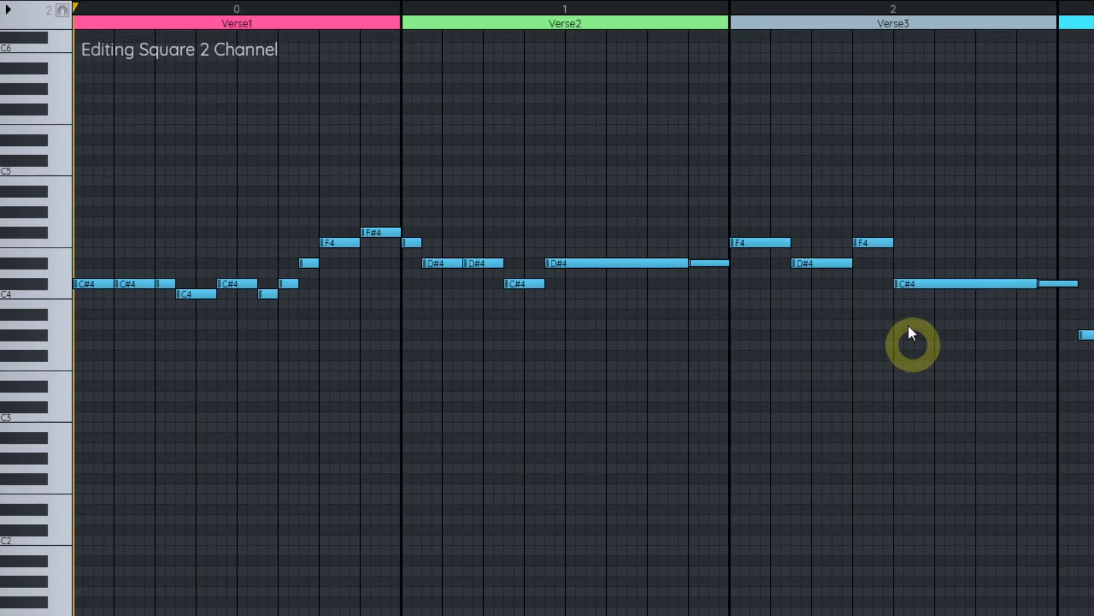
Step: Play the song from Verse3 into the start of Chorus1 to hear the released notes
left_click(669, 255)
left_click(672, 12)
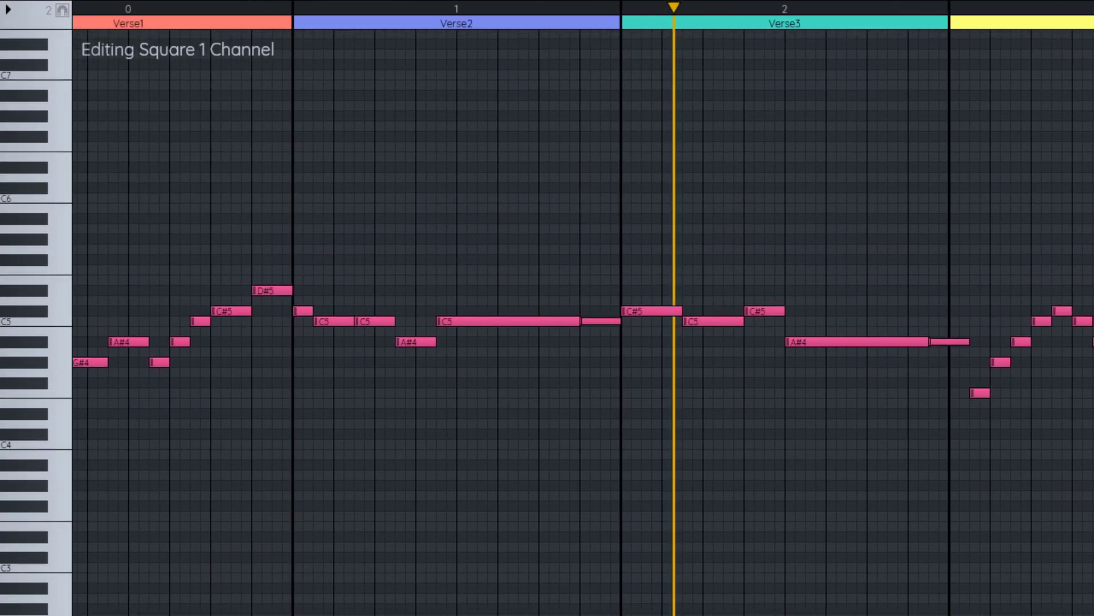
key("space")
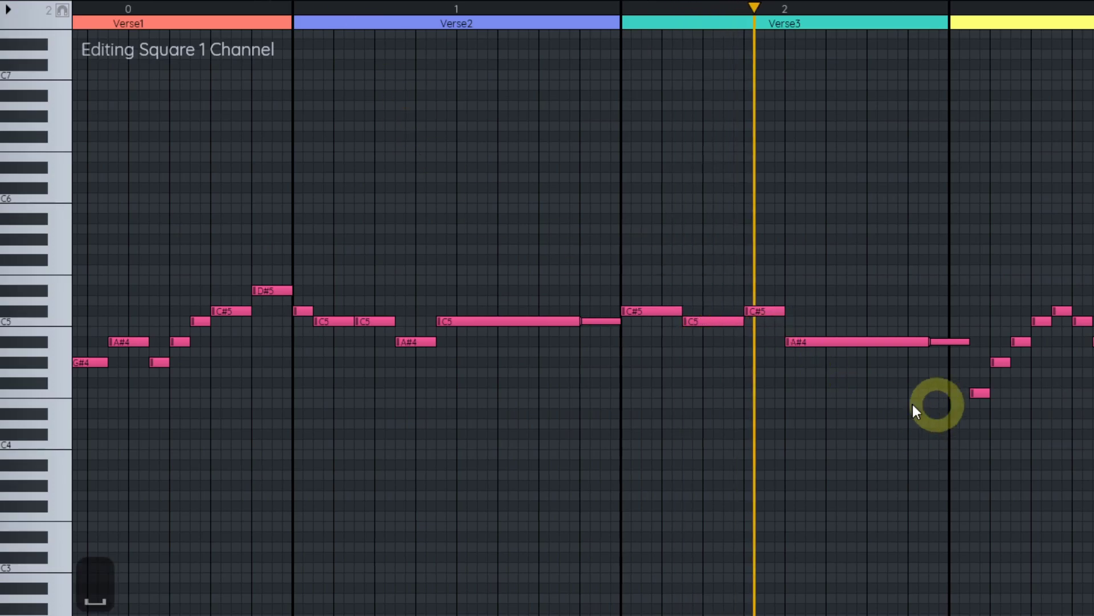
scroll(536, 385, "up", 1)
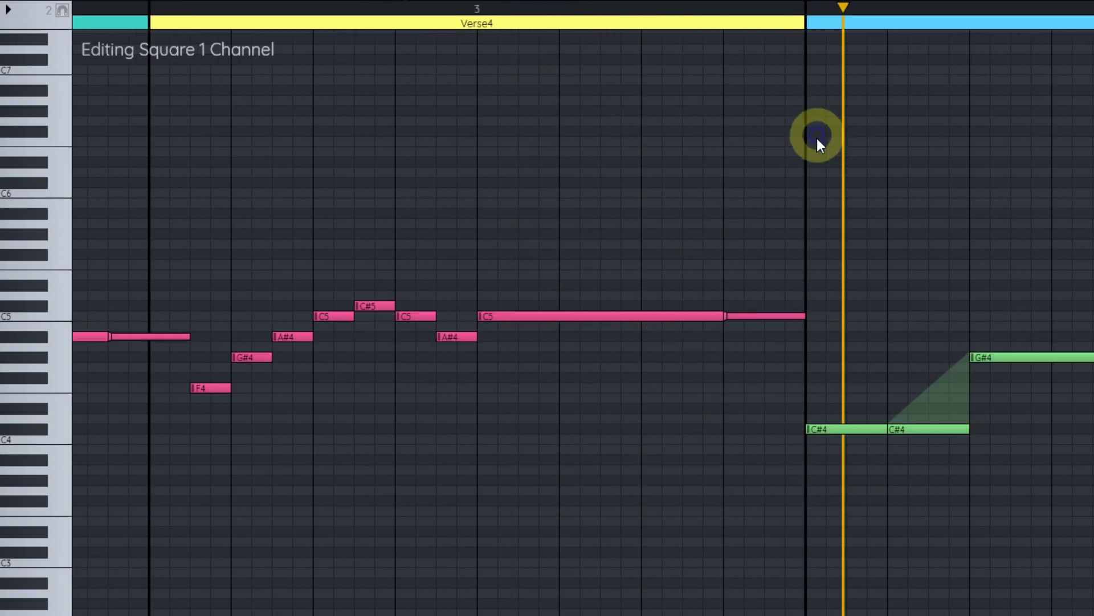
Step: Create a new instrument named Bleep and set its duty cycle envelope to 2
left_click_drag(817, 136, 611, 94)
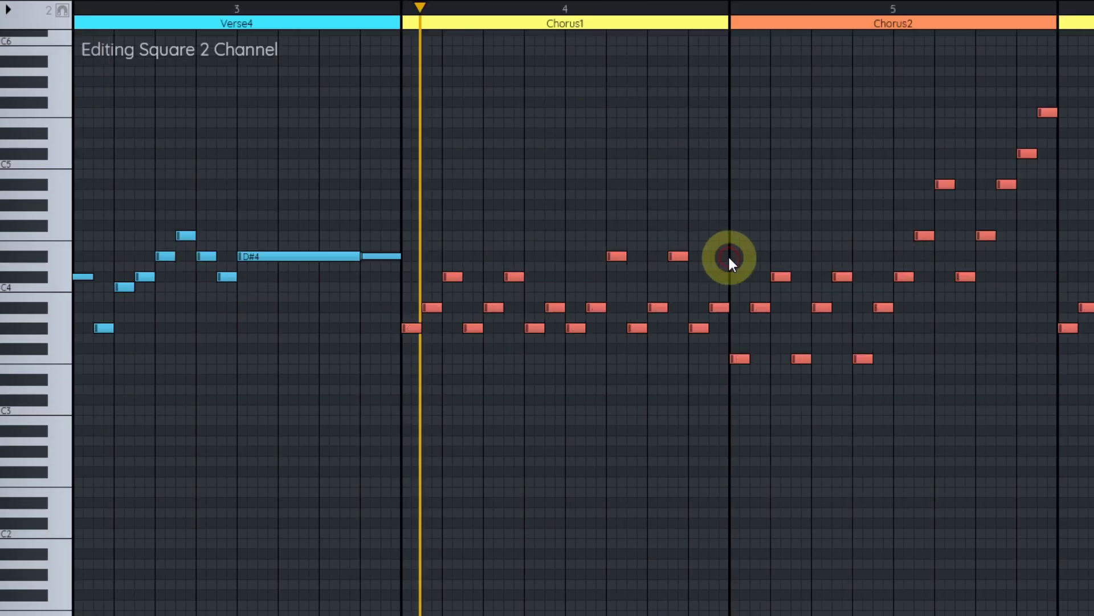
left_click_drag(728, 254, 596, 289)
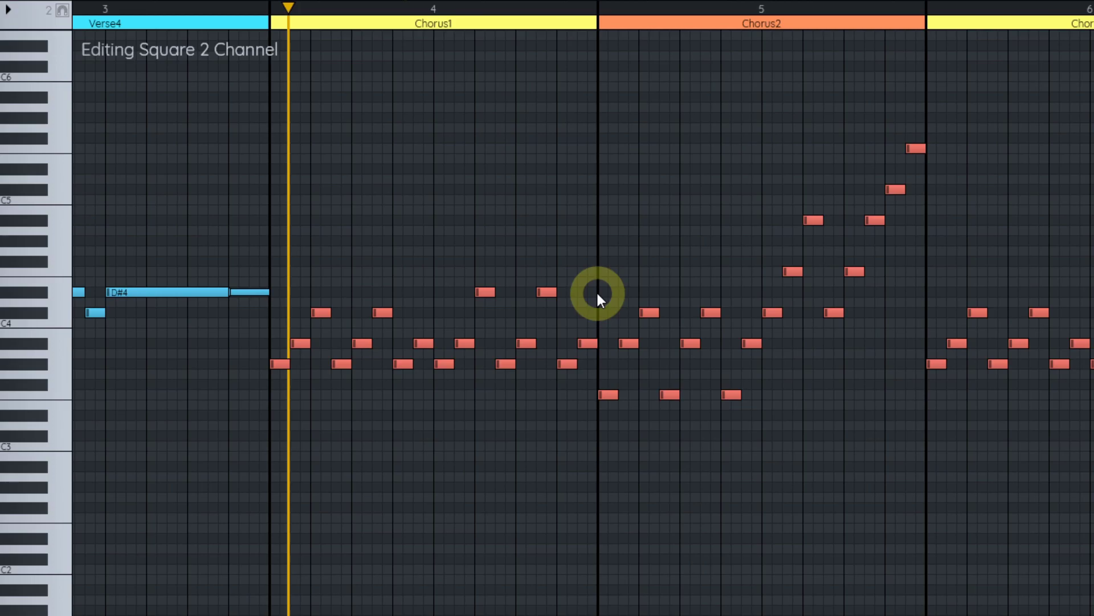
key("ctrl+2")
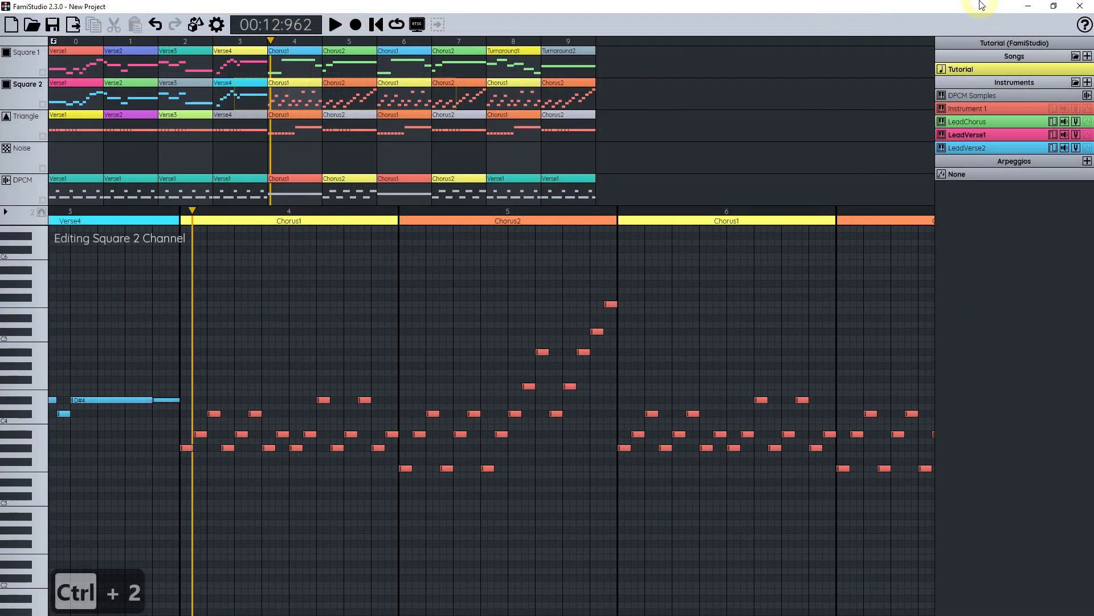
left_click(1088, 82)
double_click(993, 122)
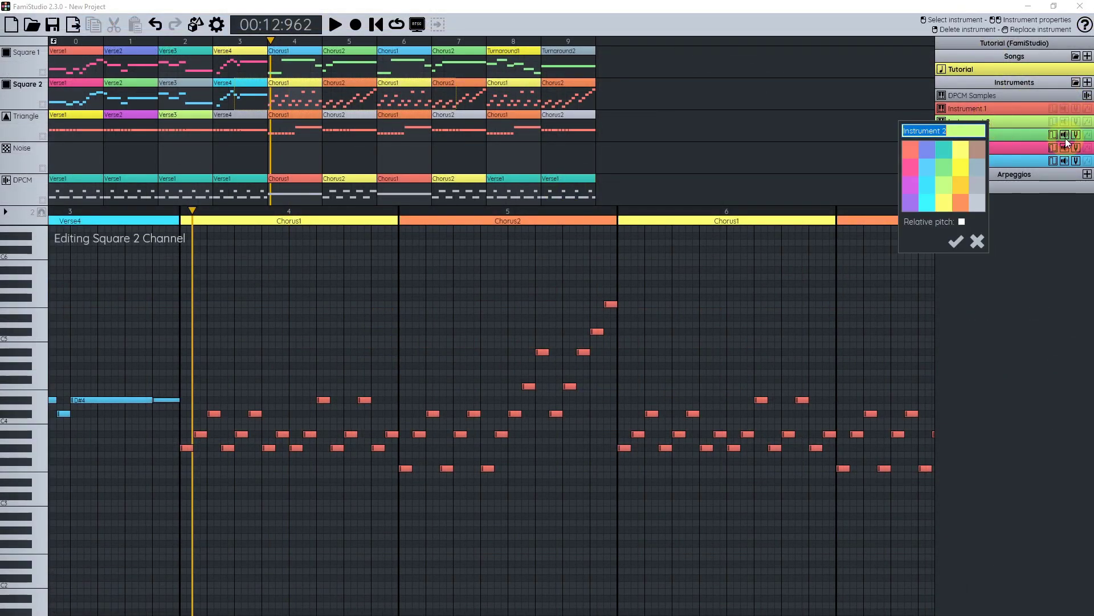
type("Bleep")
key("Return")
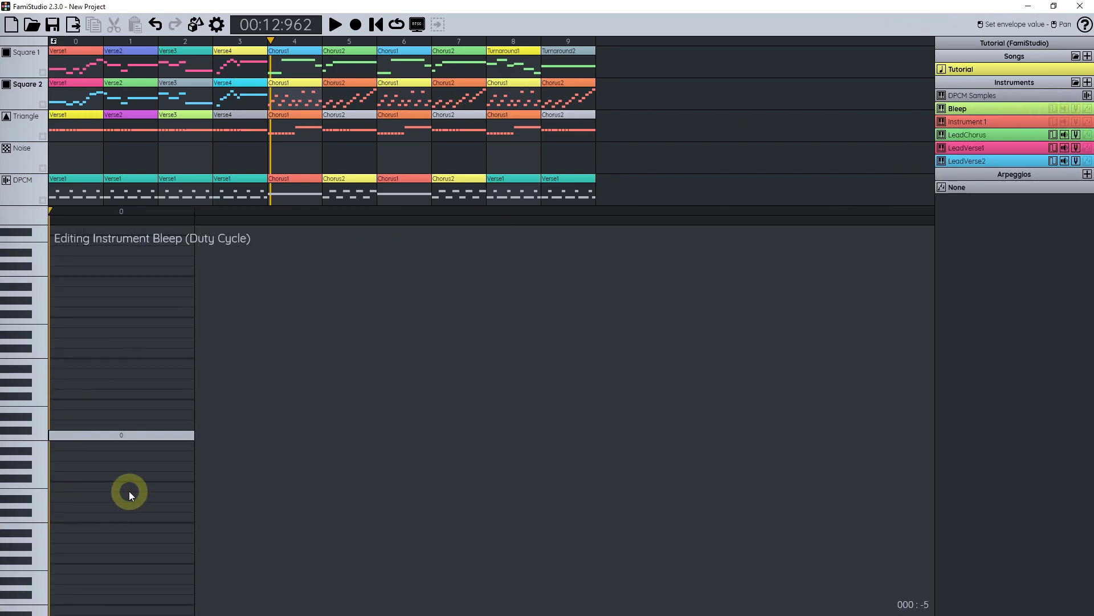
left_click(118, 416)
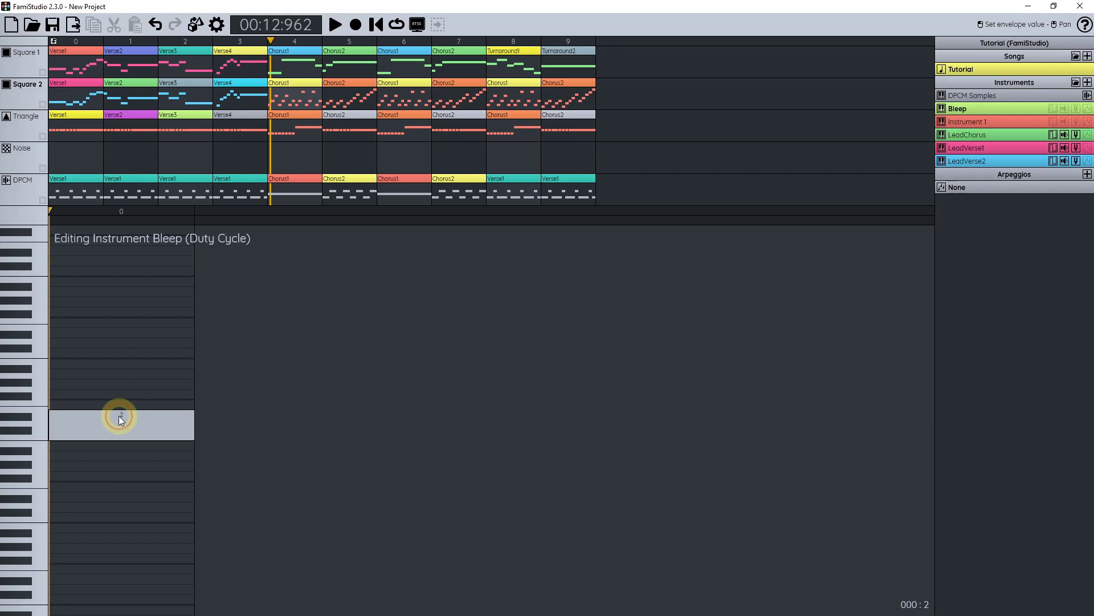
Step: Give Bleep a five-step volume envelope with the values 8, 7, 6, 5 and 4, and audition it
left_click(1064, 108)
left_click(82, 412)
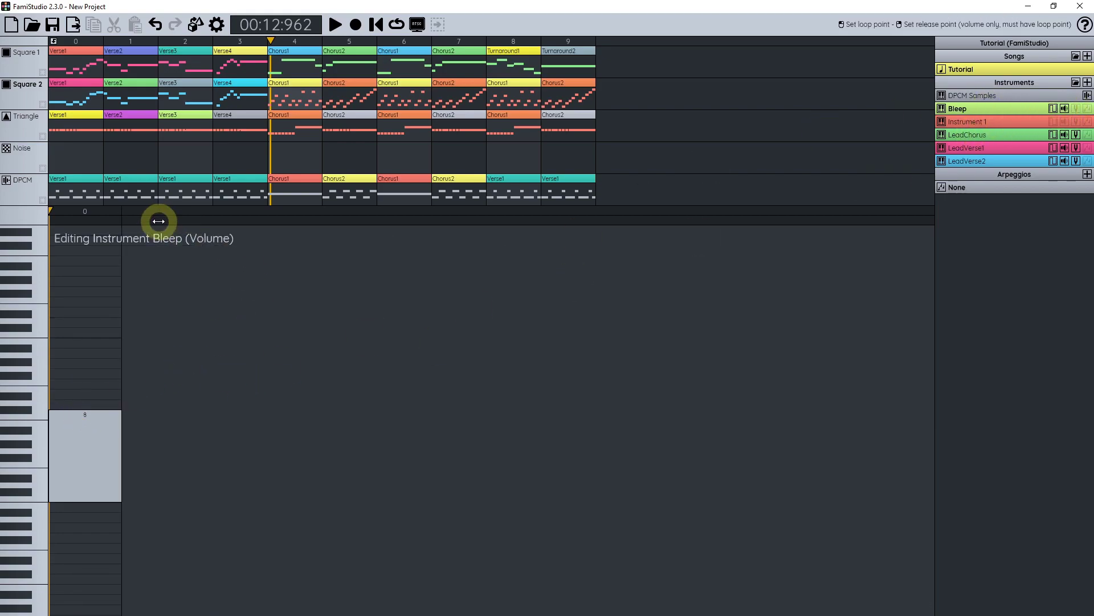
left_click_drag(319, 211, 376, 211)
left_click(181, 425)
left_click(237, 436)
left_click(299, 447)
left_click(359, 462)
left_click_drag(36, 488, 36, 374)
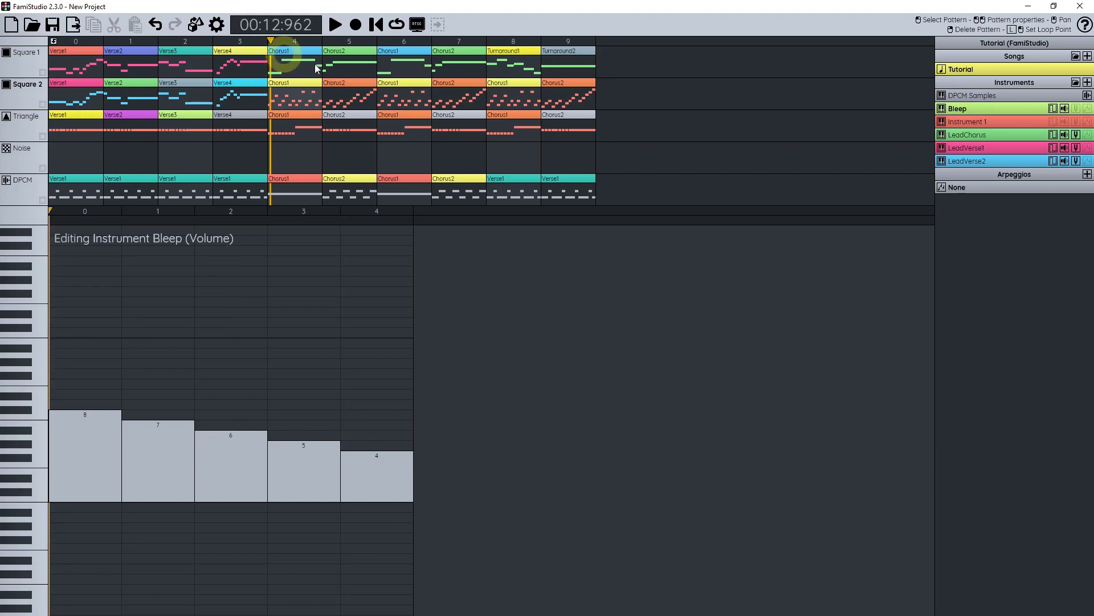
Step: Assign the Bleep instrument to all the notes of Square 2's first Chorus1 and Chorus2
double_click(299, 92)
scroll(460, 355, "down", 2)
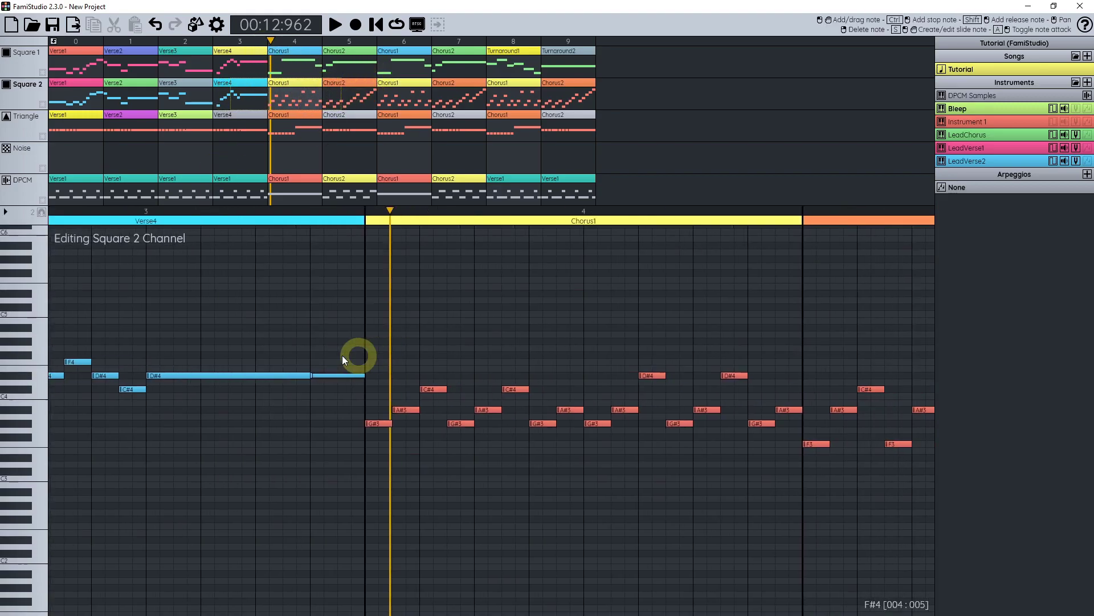
right_click(326, 215)
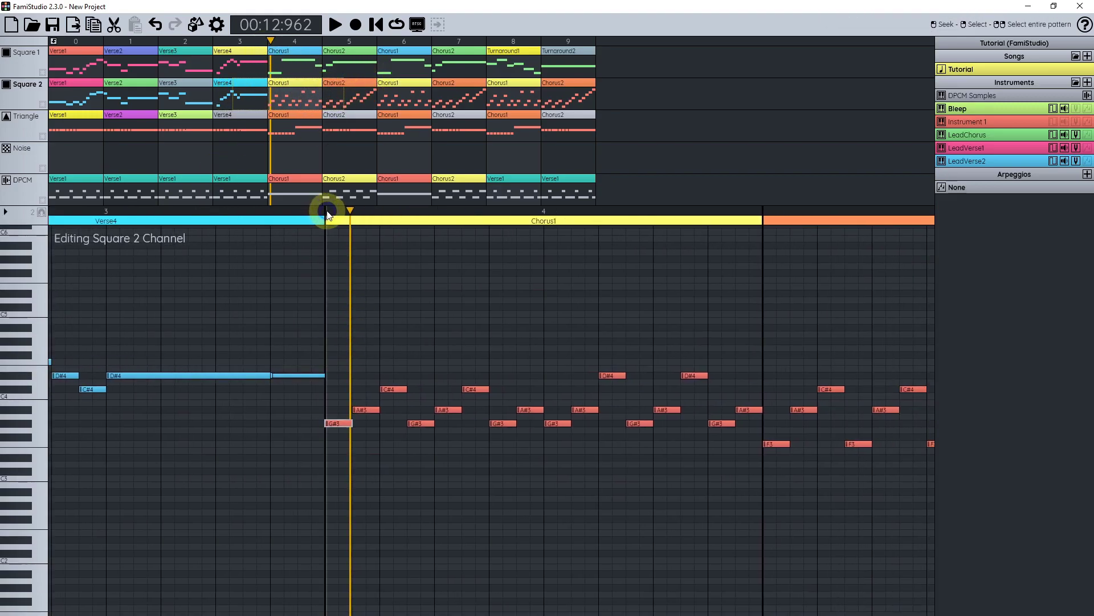
left_click_drag(327, 215, 391, 221)
scroll(724, 217, "down", 1)
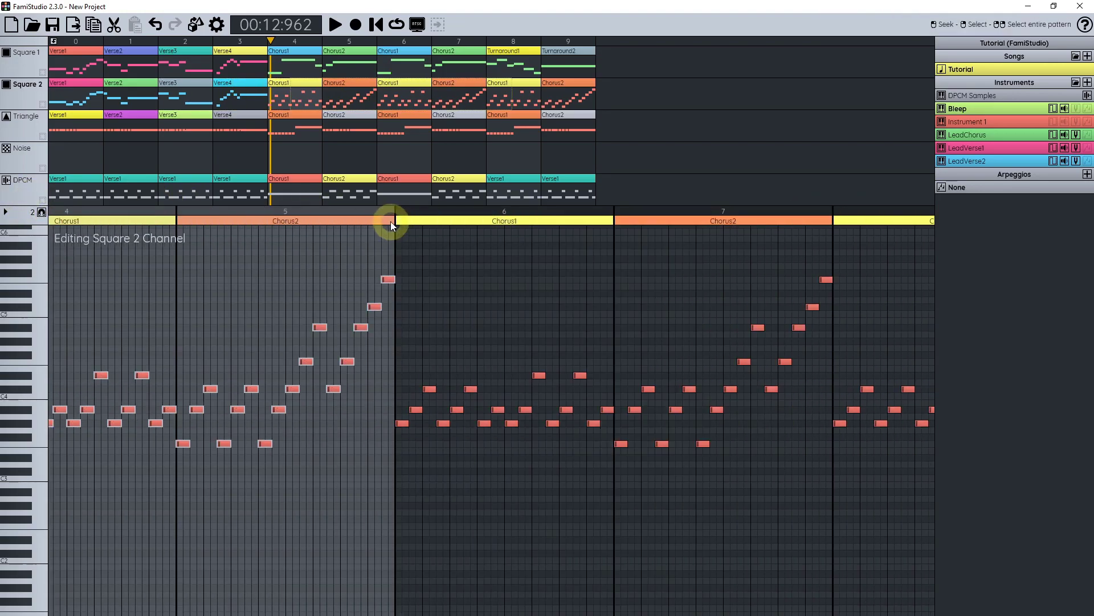
left_click_drag(280, 349, 605, 333)
left_click_drag(1003, 110, 443, 379)
Step: Change the Bleep instrument's color to blue and clear the note selection
double_click(993, 107)
left_click(931, 135)
key("Return")
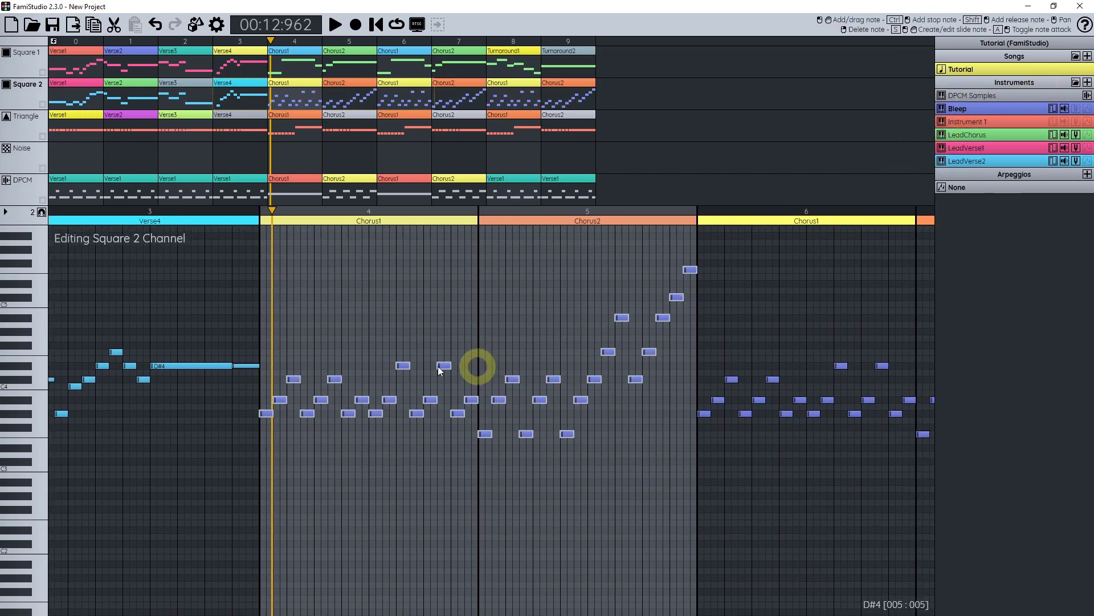
scroll(478, 368, "up", 4)
key("Escape")
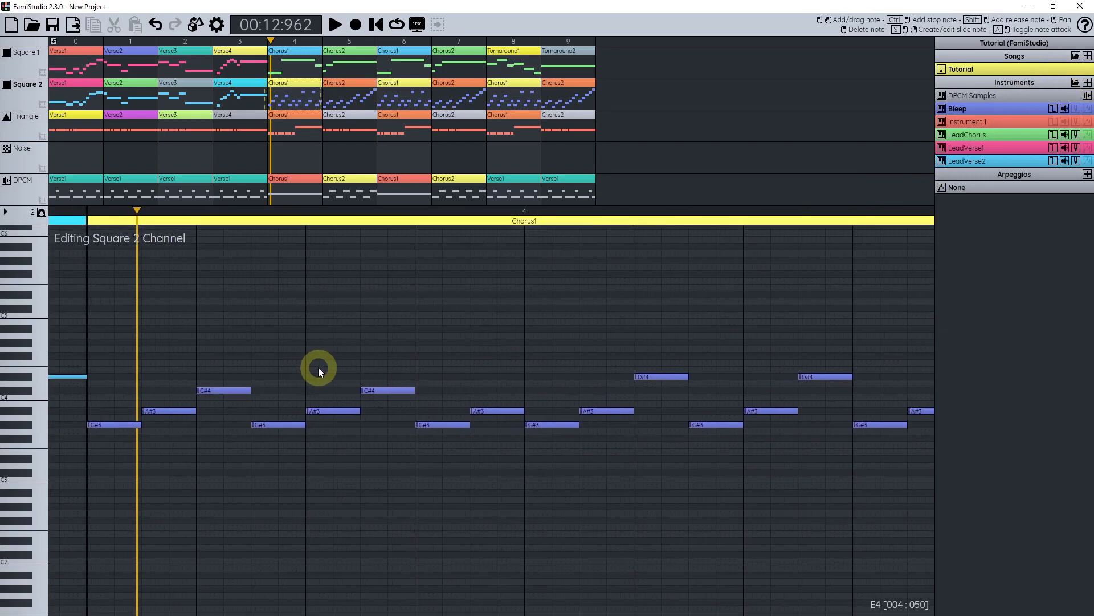
scroll(293, 386, "down", 3)
left_click_drag(156, 412, 216, 402)
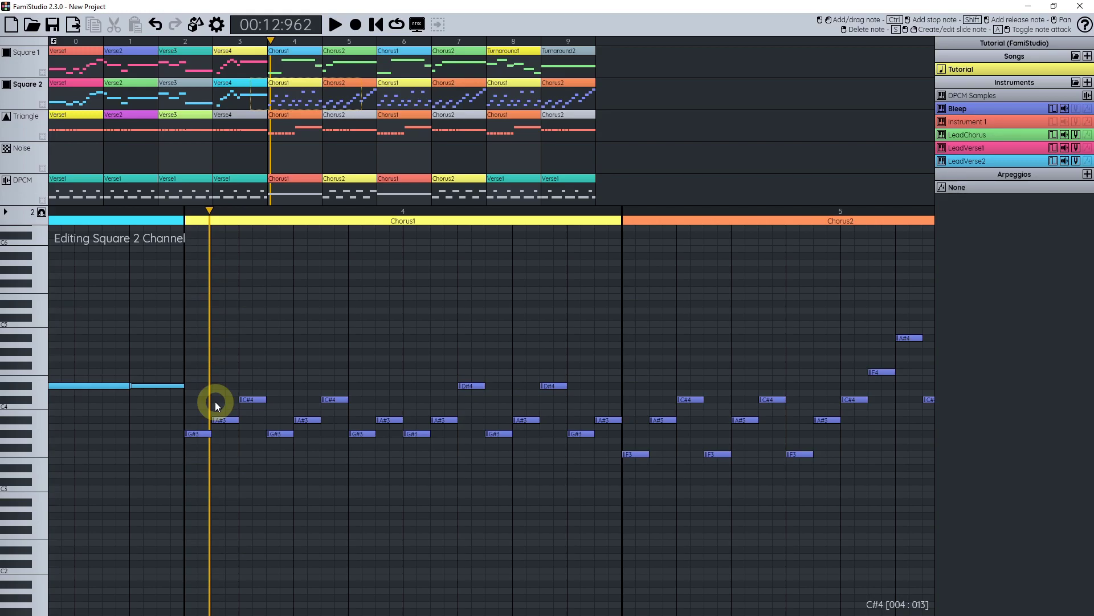
Step: Create a new instrument named BleepEho
left_click(1088, 82)
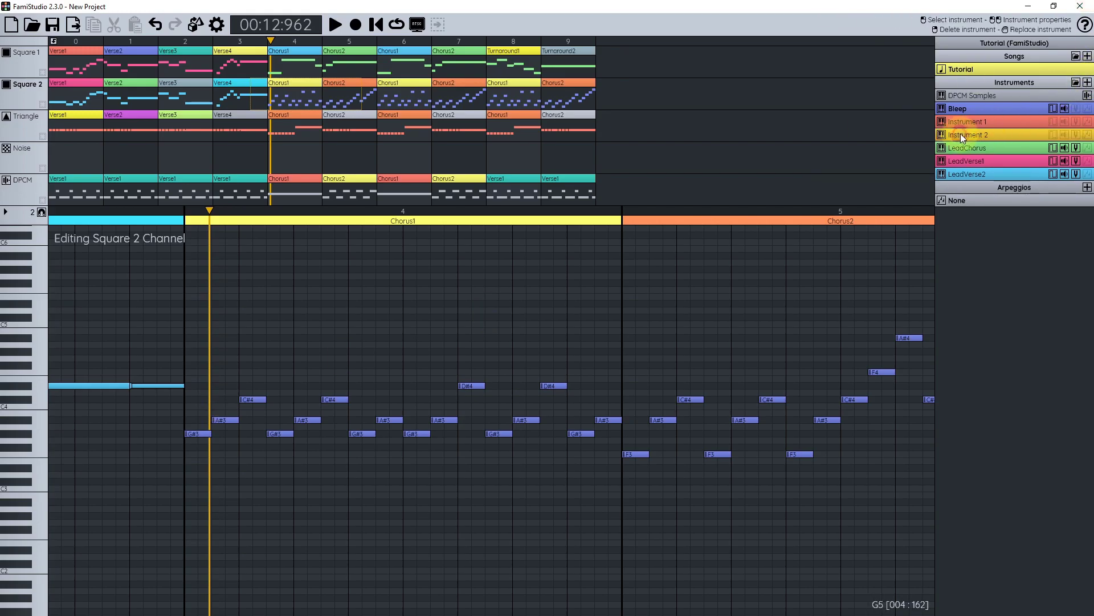
double_click(970, 131)
type("BleepE")
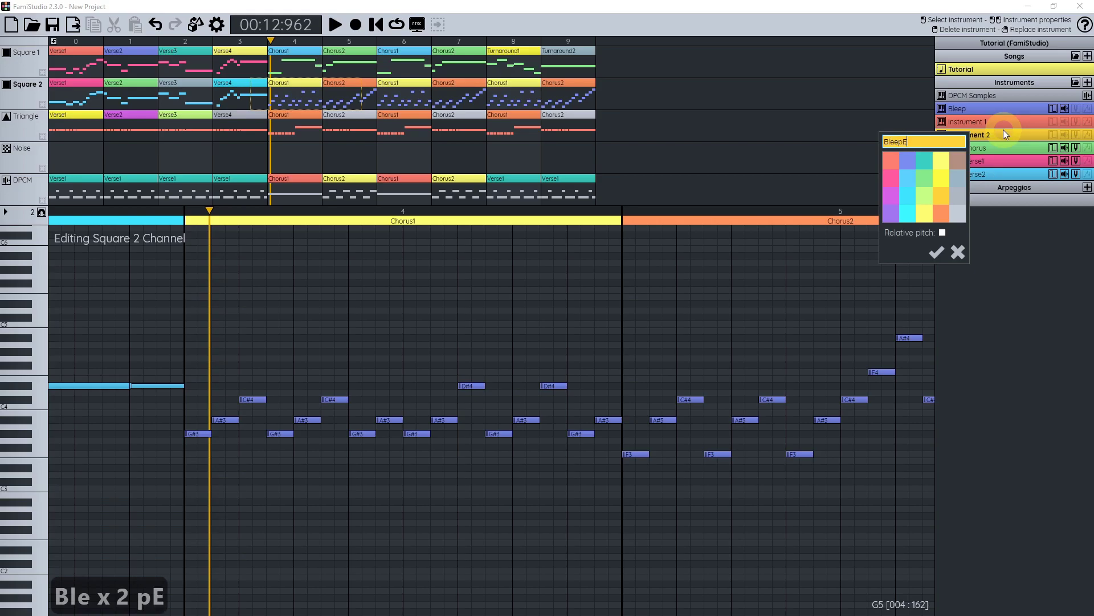
type("ho")
key("Return")
Step: Copy Bleep's duty cycle envelope to BleepEho and set BleepEho's volume envelope to 4
left_click(1053, 110)
left_click_drag(1054, 123, 1053, 123)
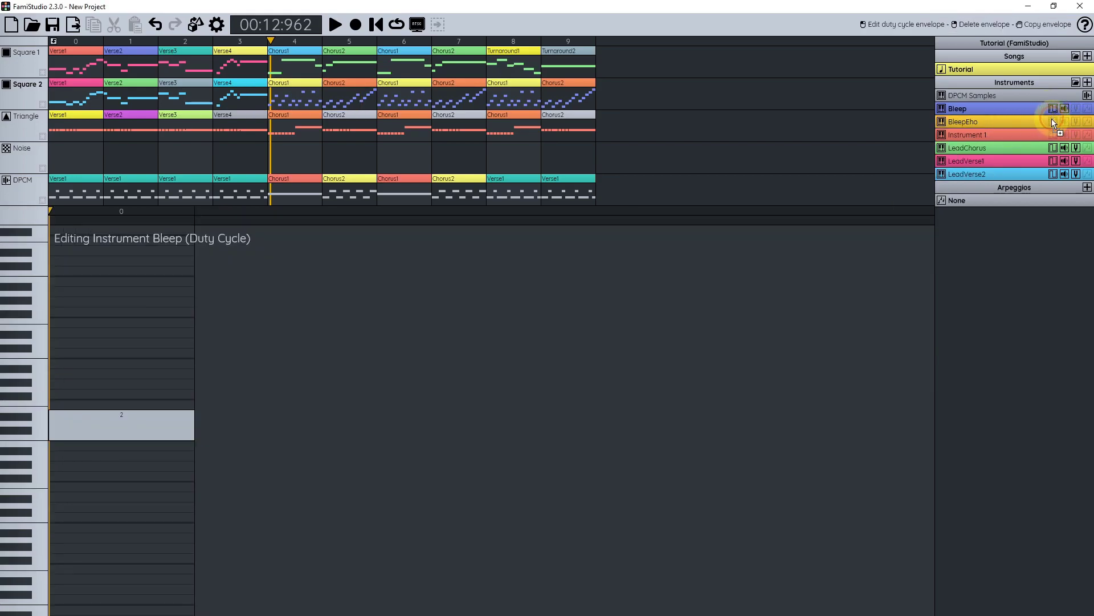
left_click(590, 348)
left_click(1064, 121)
left_click_drag(135, 402, 138, 461)
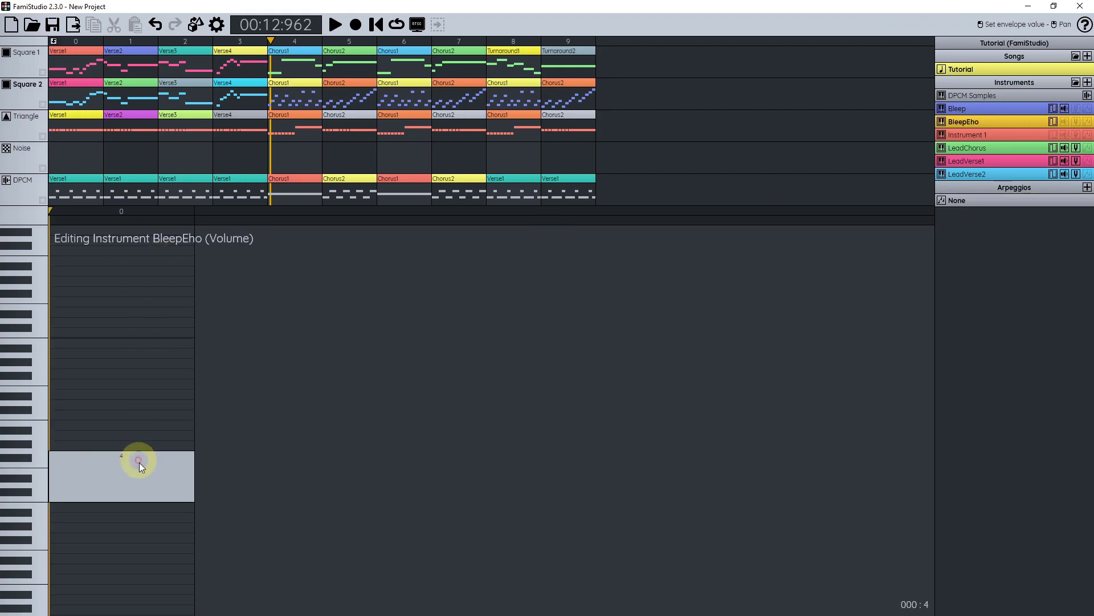
Step: On Square 2, add short BleepEho notes at the ends of Chorus1's opening notes from the second one on, each repeating the preceding note's pitch
double_click(306, 94)
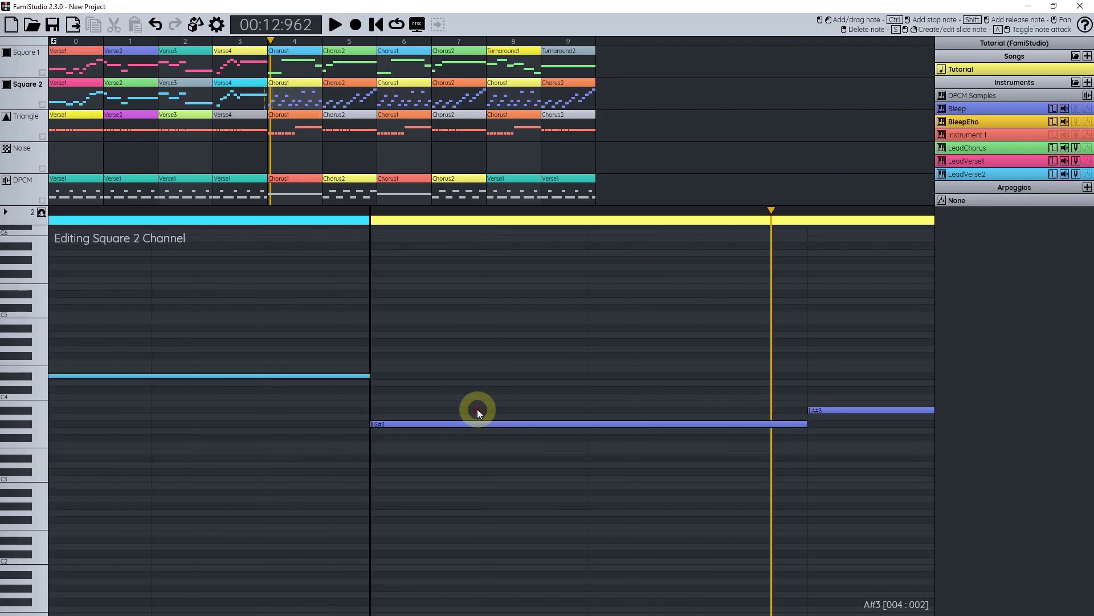
scroll(477, 408, "down", 1)
scroll(581, 339, "up", 1)
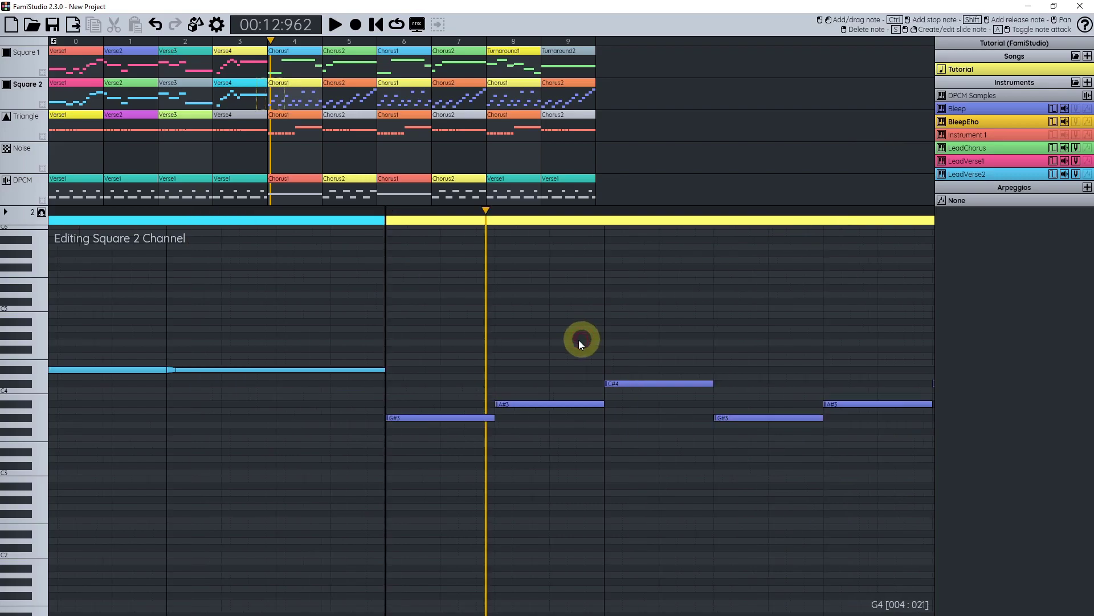
left_click_drag(581, 339, 417, 342)
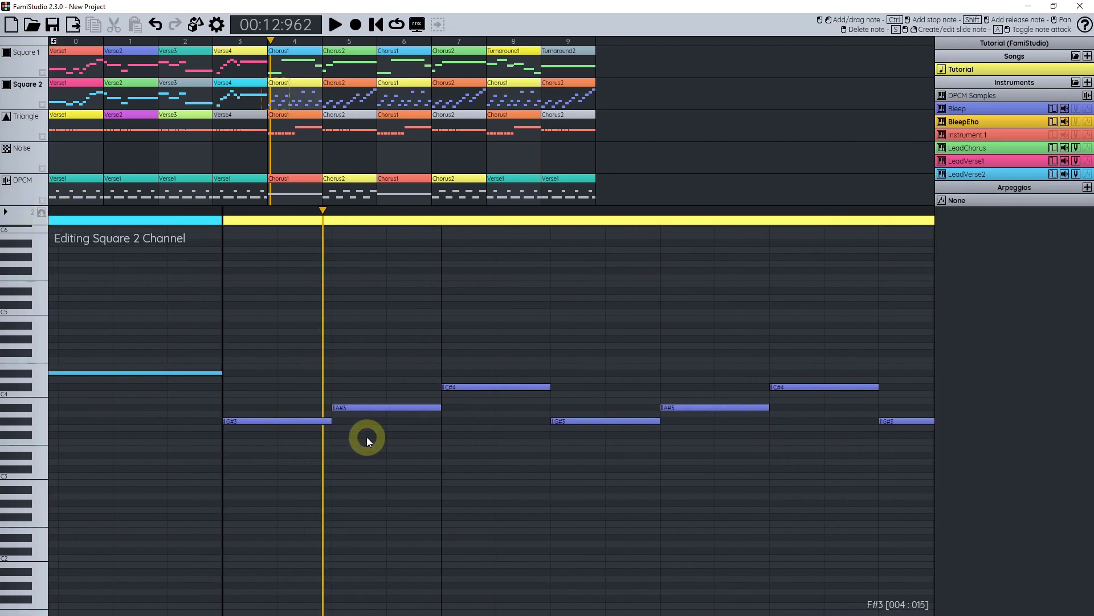
key("ctrl+3")
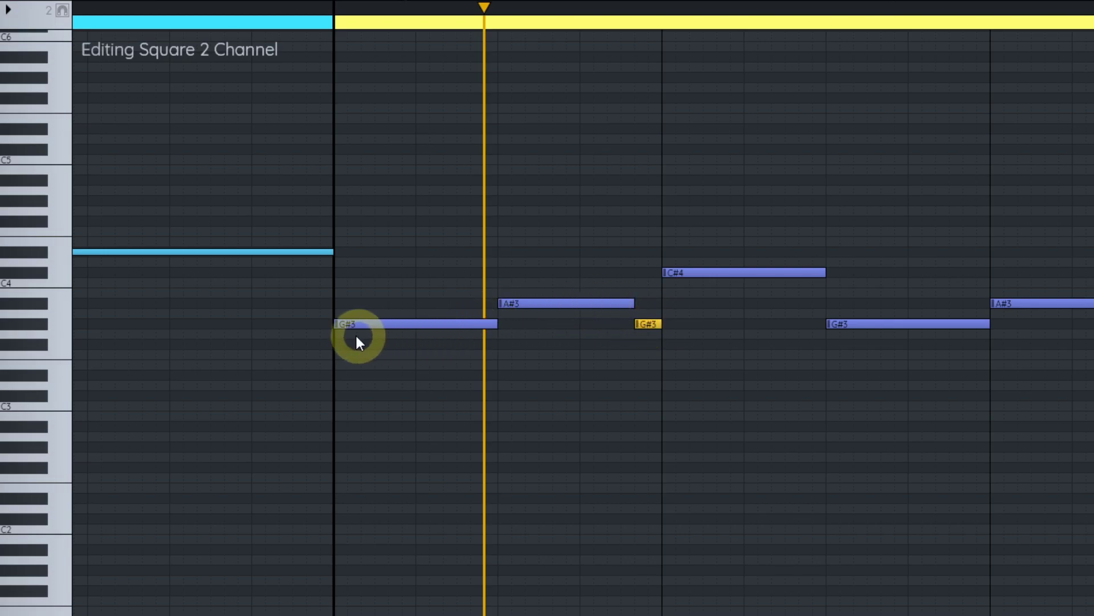
scroll(660, 323, "right", 5)
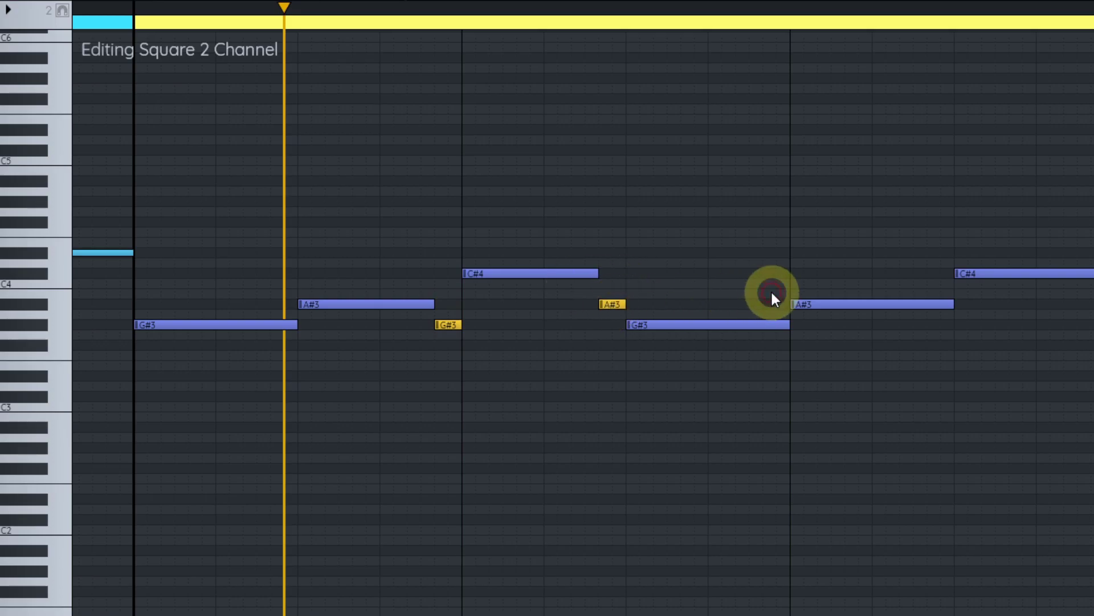
left_click(770, 273)
left_click(938, 325)
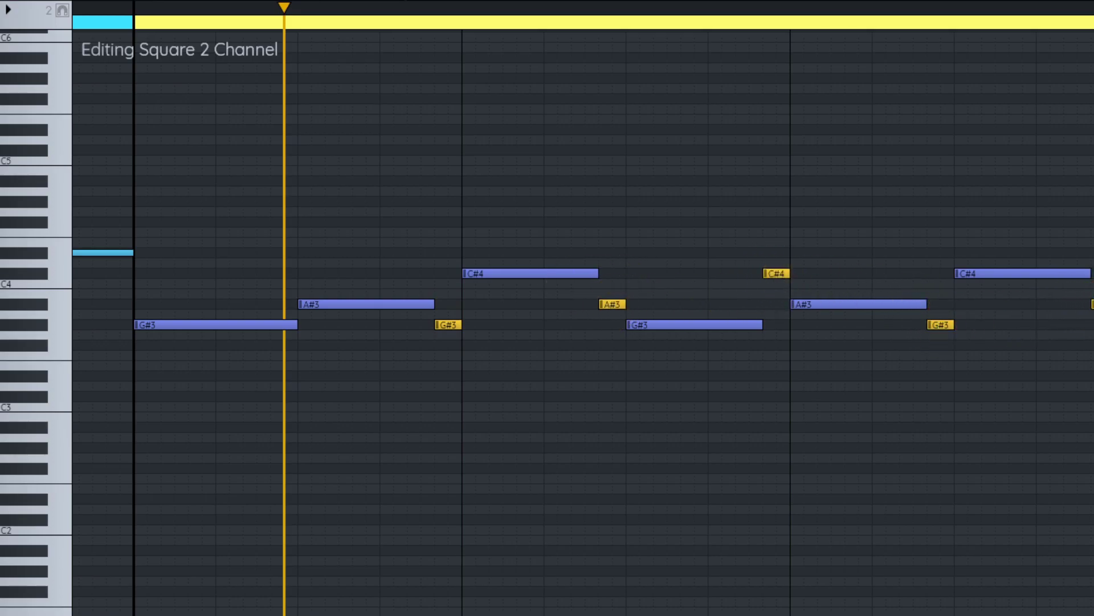
Step: Continue the short BleepEho echo notes through the rest of Square 2's Chorus1, each repeating the preceding note's pitch
scroll(753, 328, "right", 15)
left_click(779, 325)
left_click(937, 303)
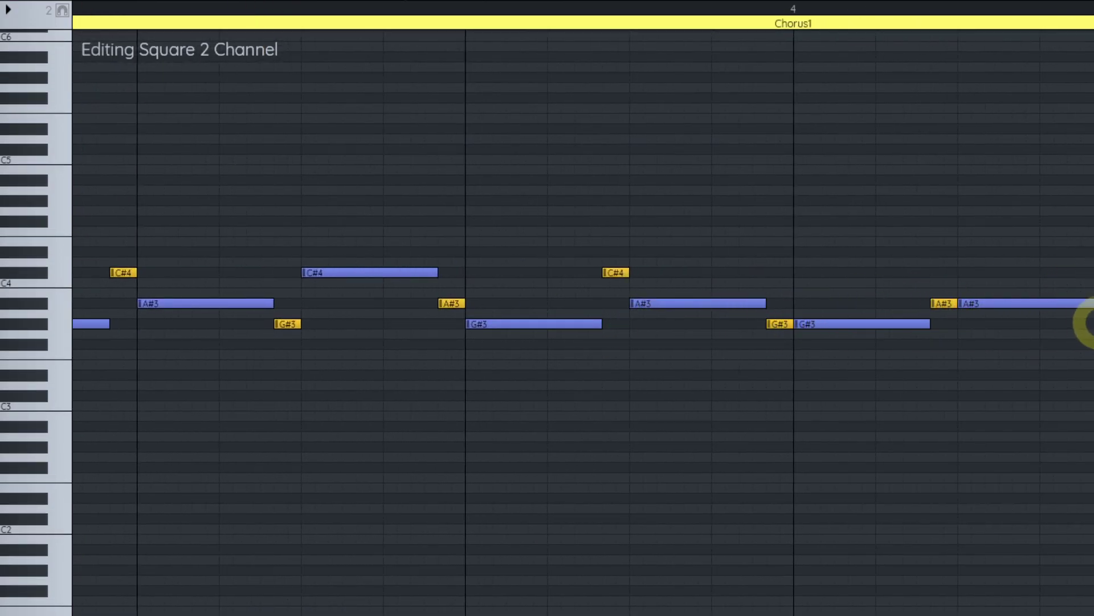
scroll(1086, 324, "right", 6)
left_click(1006, 306)
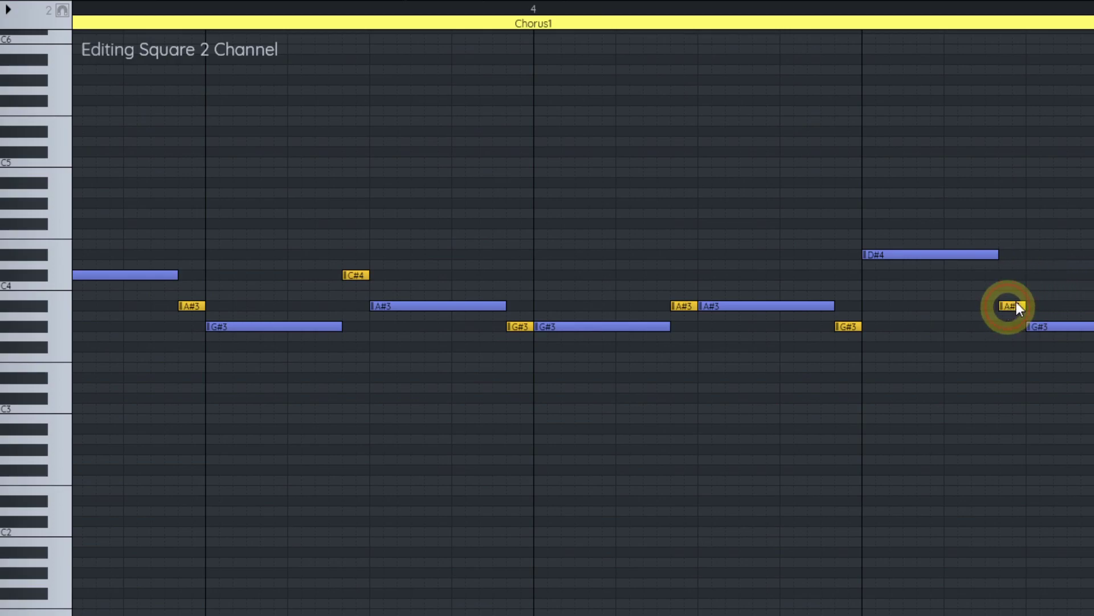
scroll(884, 323, "right", 11)
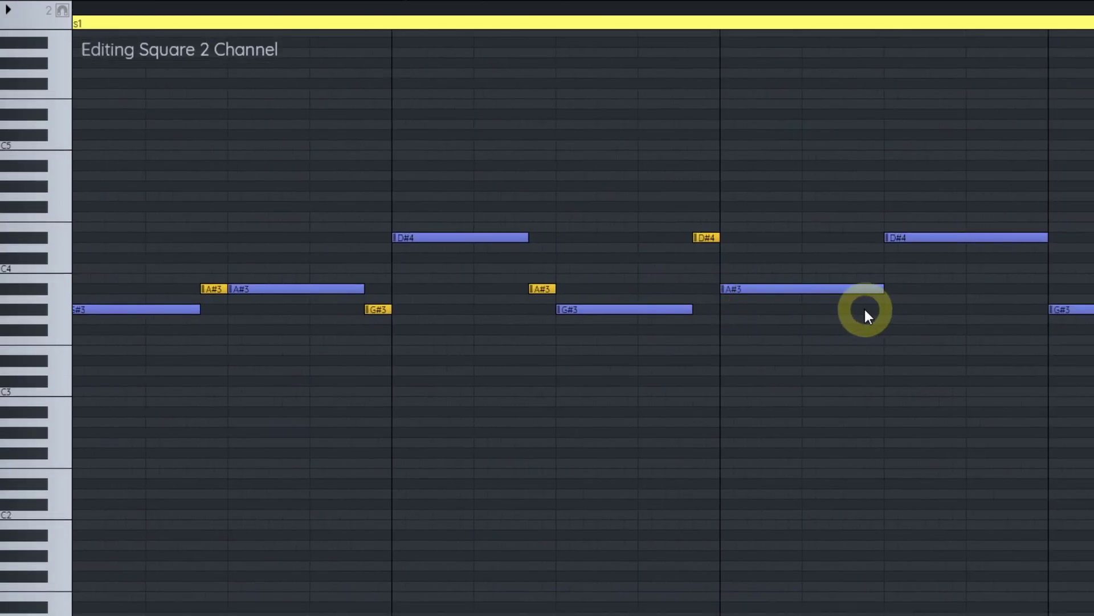
left_click(1025, 289)
scroll(1017, 350, "right", 3)
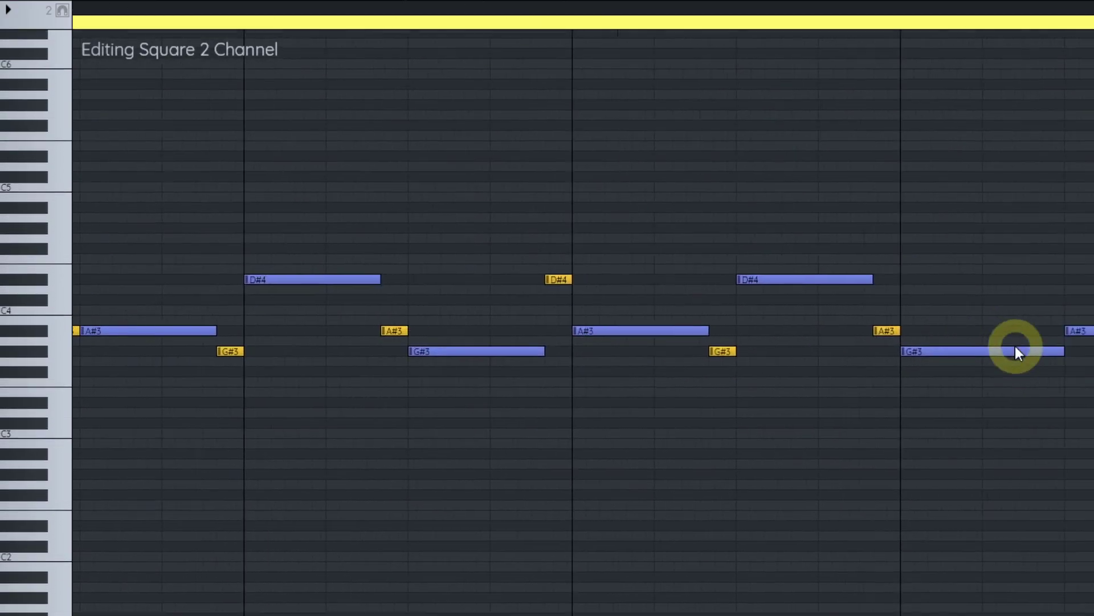
left_click(1041, 280)
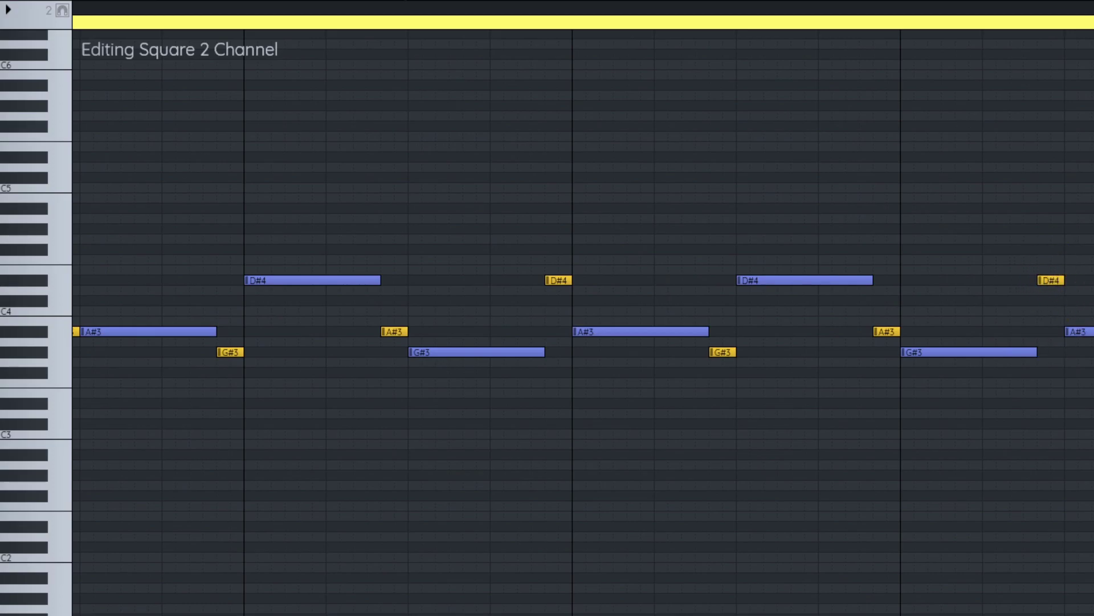
Step: Play Square 2 from just before Chorus1 to hear the manually placed echo notes
scroll(750, 348, "down", 2)
scroll(652, 368, "right", 2)
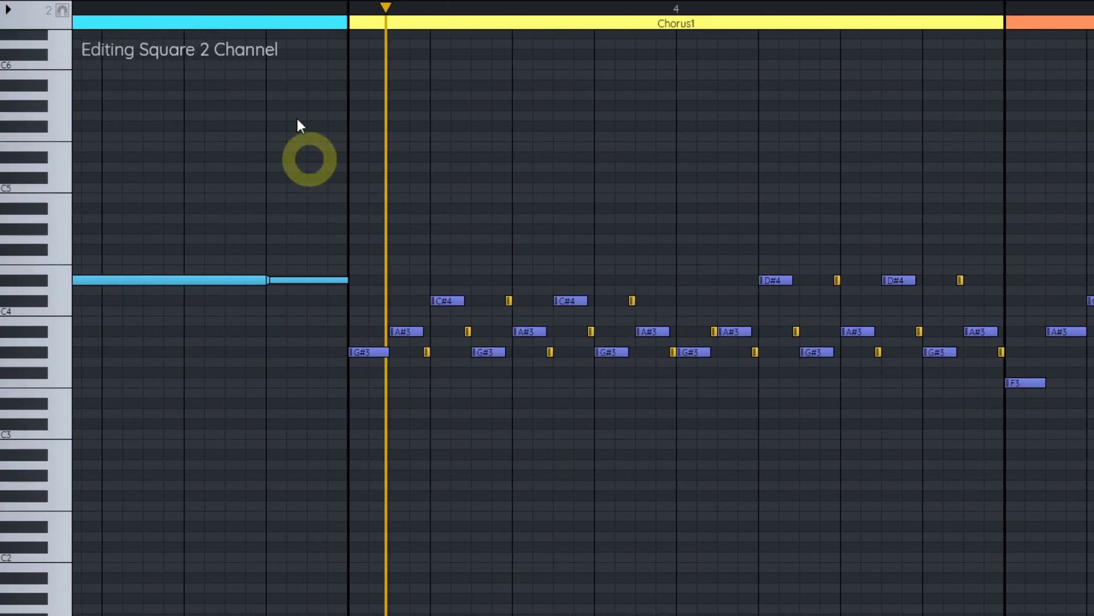
left_click(346, 6)
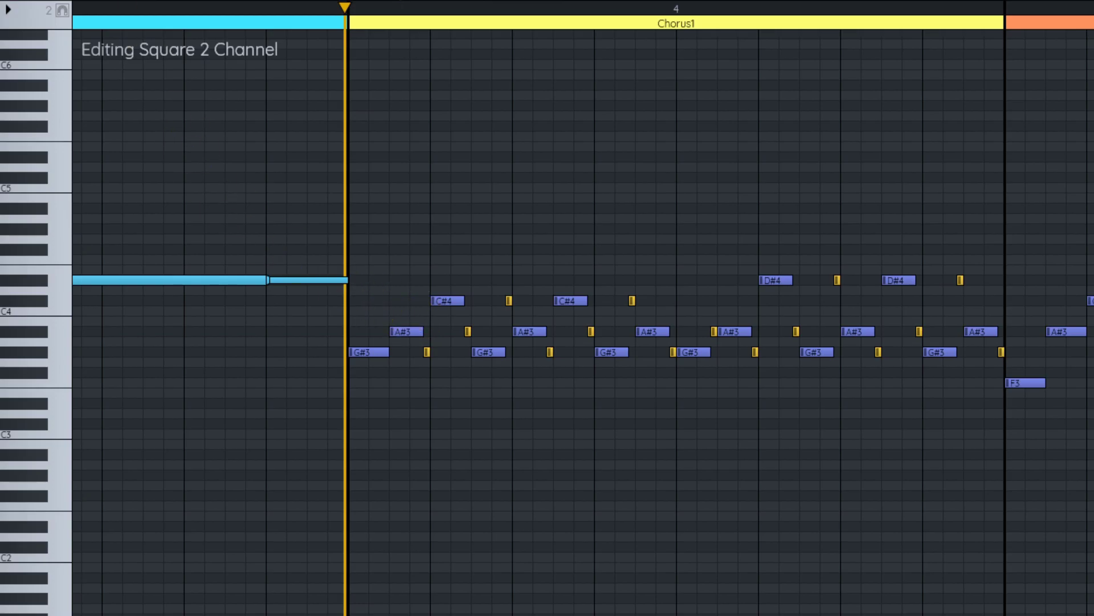
key("space")
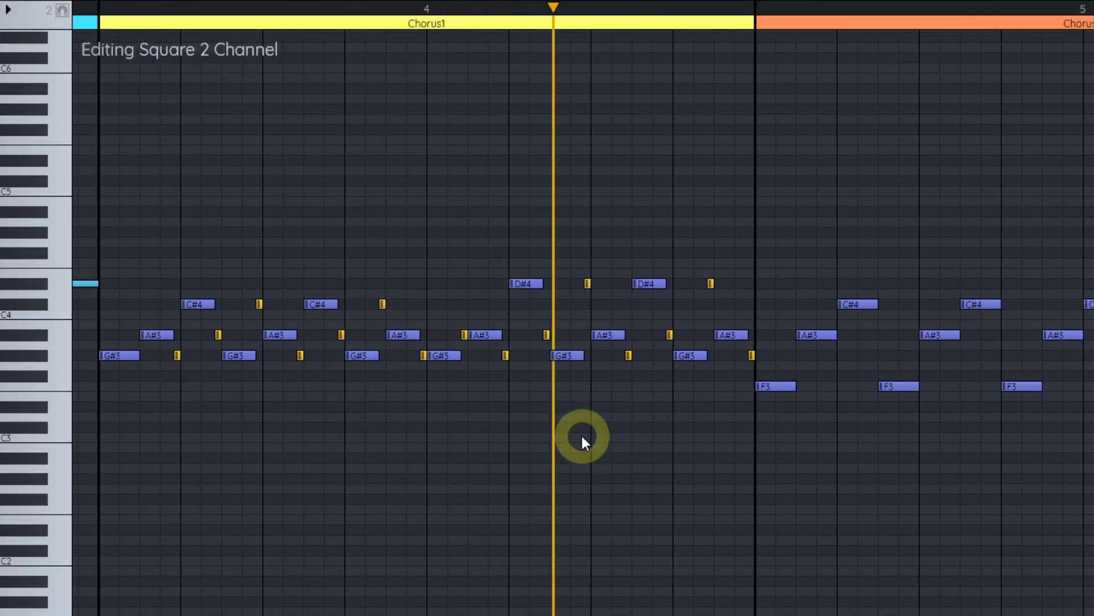
left_click_drag(429, 391, 539, 387)
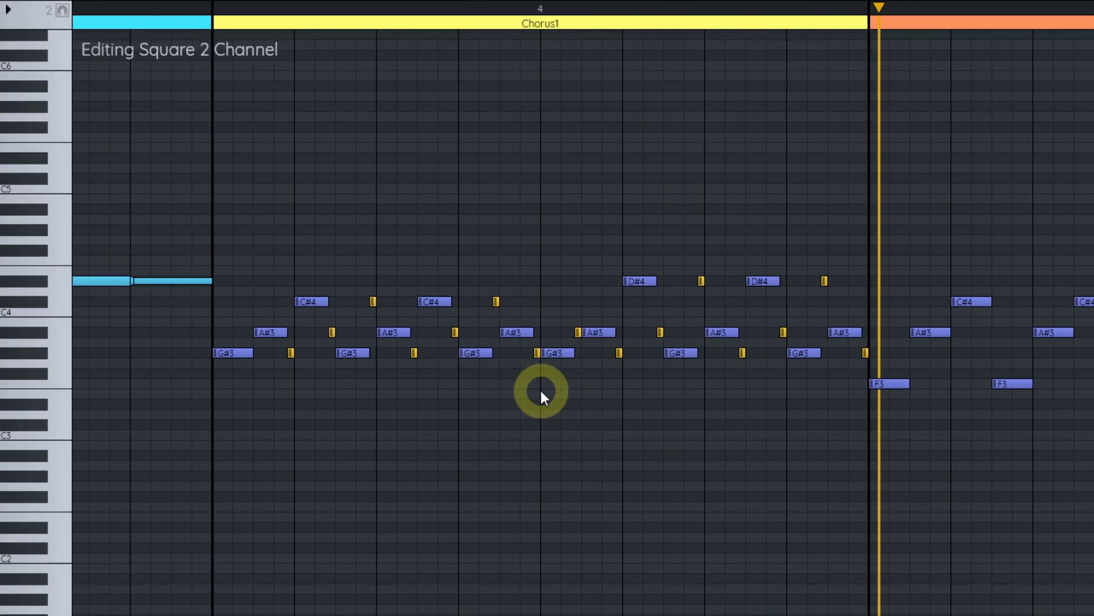
Step: Undo all the echo notes added to Square 2's Chorus1 and delete the BleepEho instrument
key("ctrl+z")
key("ctrl+z")
key("ctrl+z")
key("ctrl+z")
key("ctrl+z")
key("ctrl+z")
key("ctrl+z")
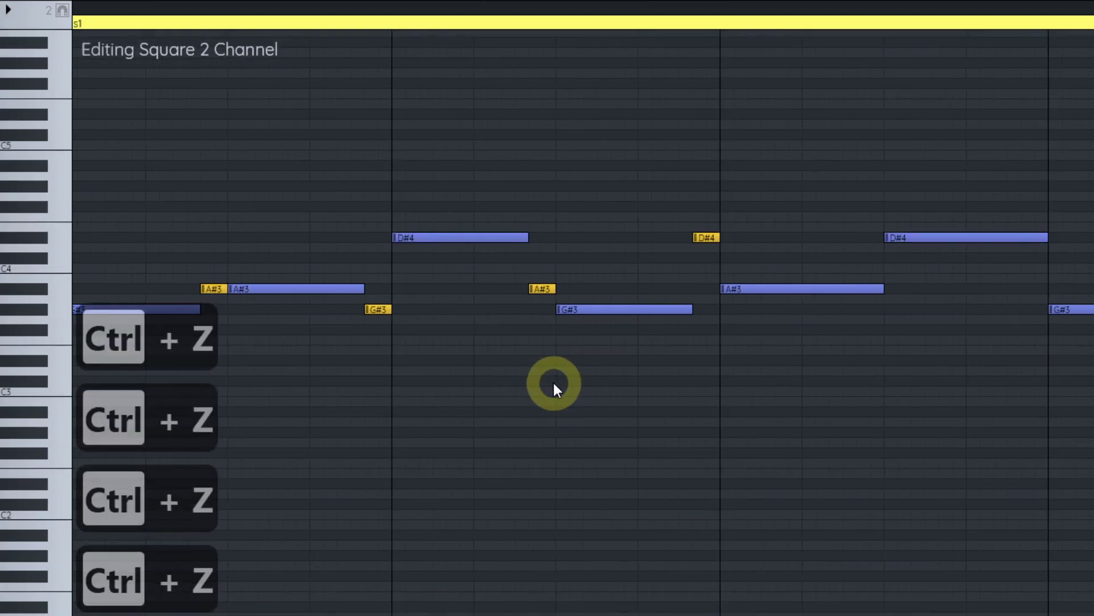
key("ctrl+z")
key("ctrl+z")
key("ctrl+z")
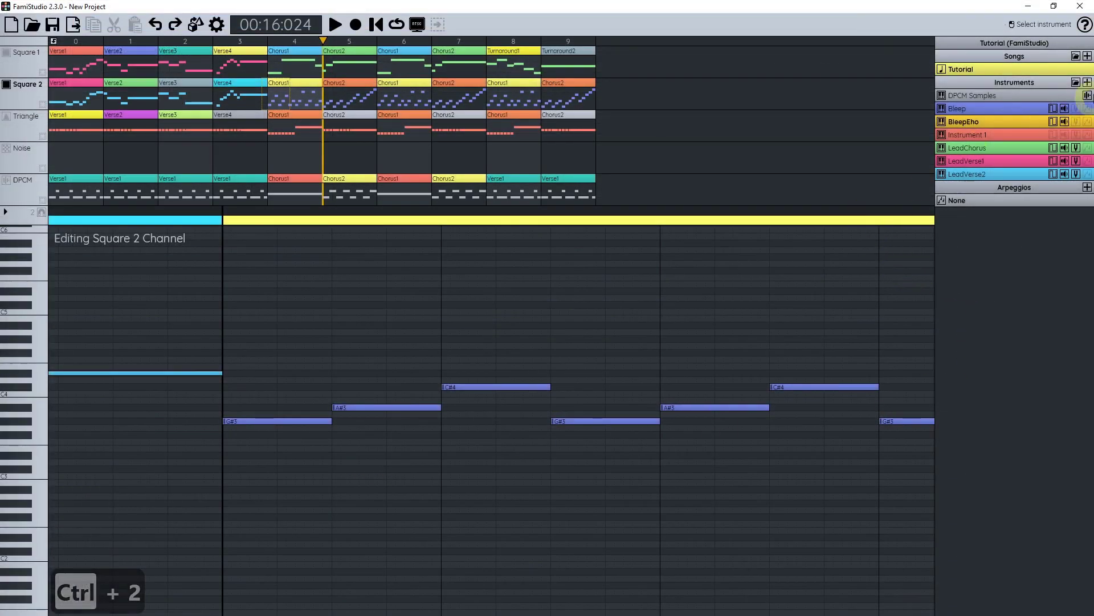
right_click(976, 121)
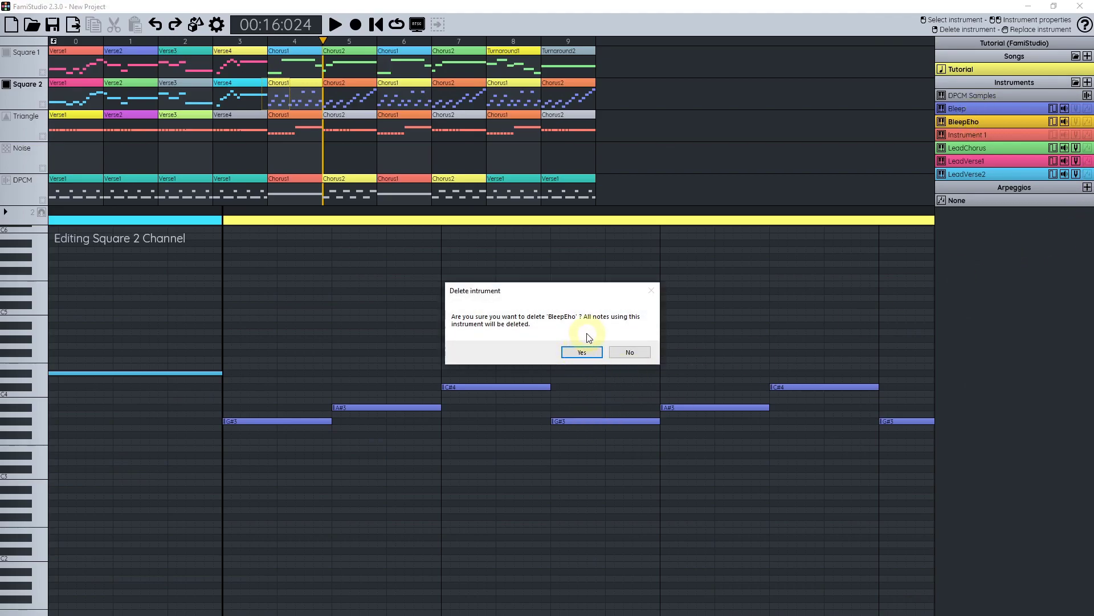
left_click(586, 350)
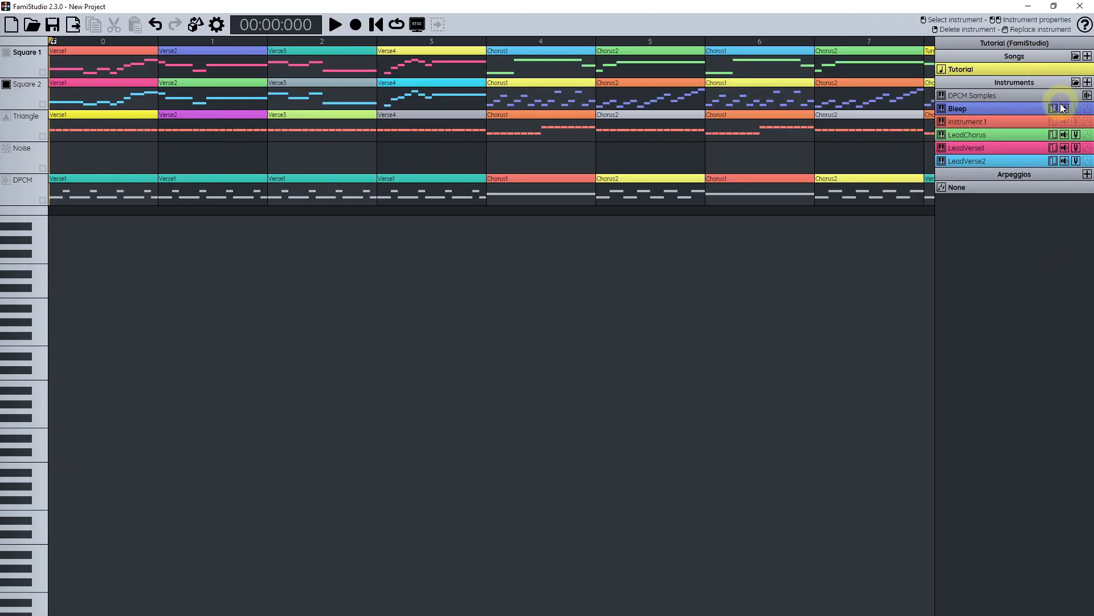
Step: Extend Bleep's volume envelope to seven steps with a loop point at 4, a release point at 5 and final values 4 and 3, and audition it
left_click(1063, 108)
scroll(483, 346, "down", 1)
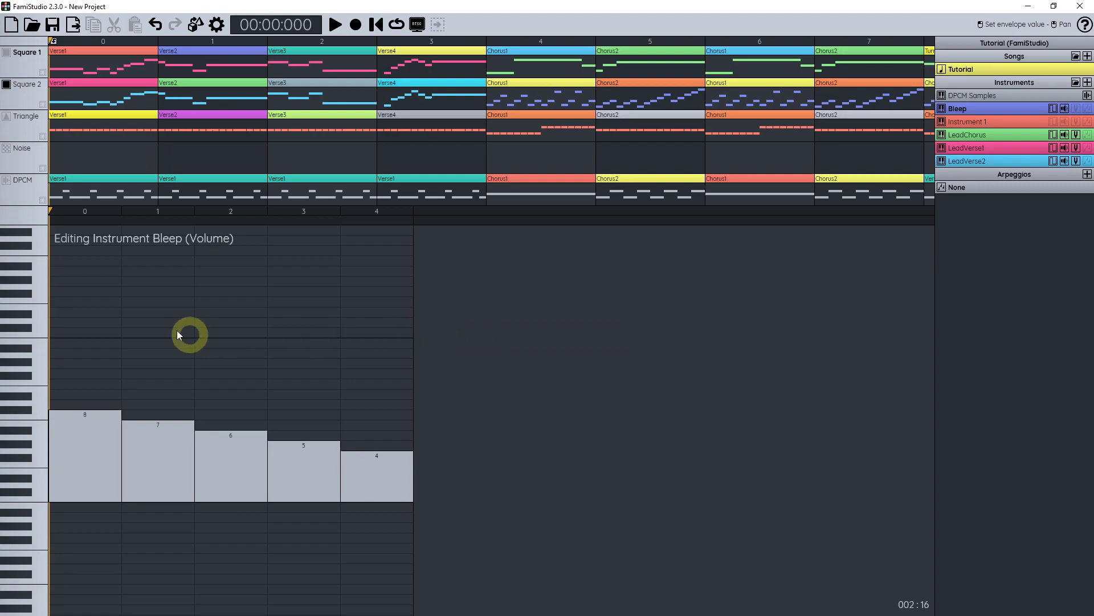
left_click_drag(429, 211, 542, 212)
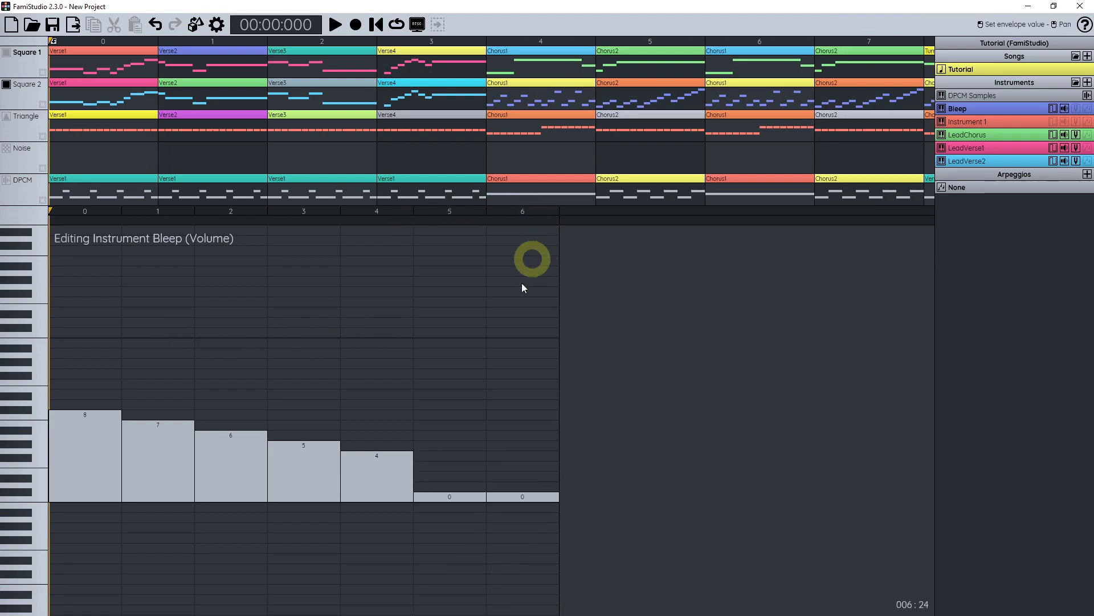
left_click(344, 222)
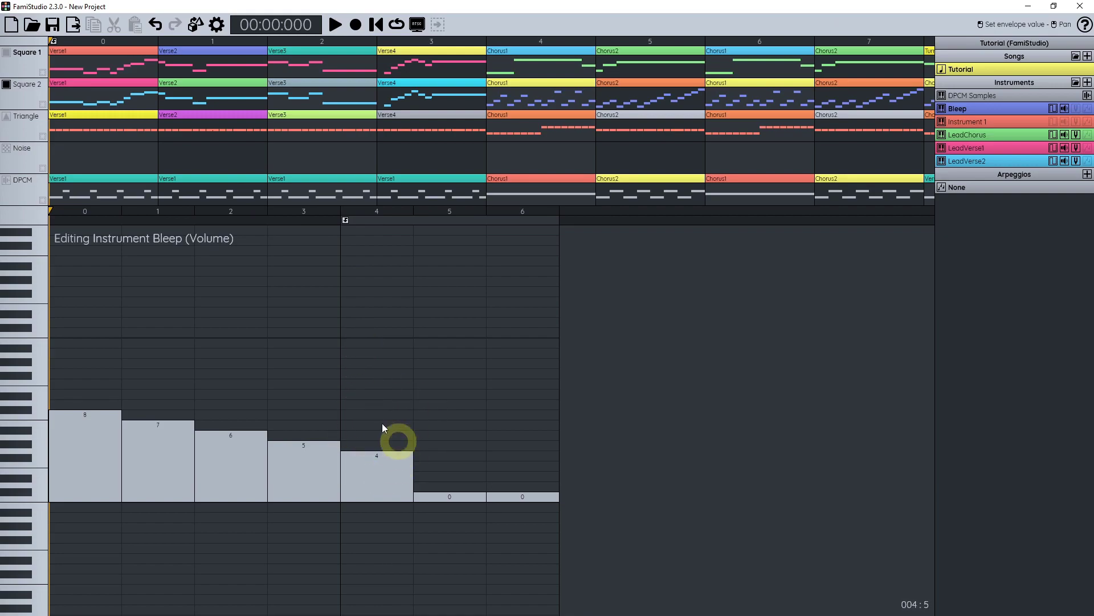
right_click(416, 220)
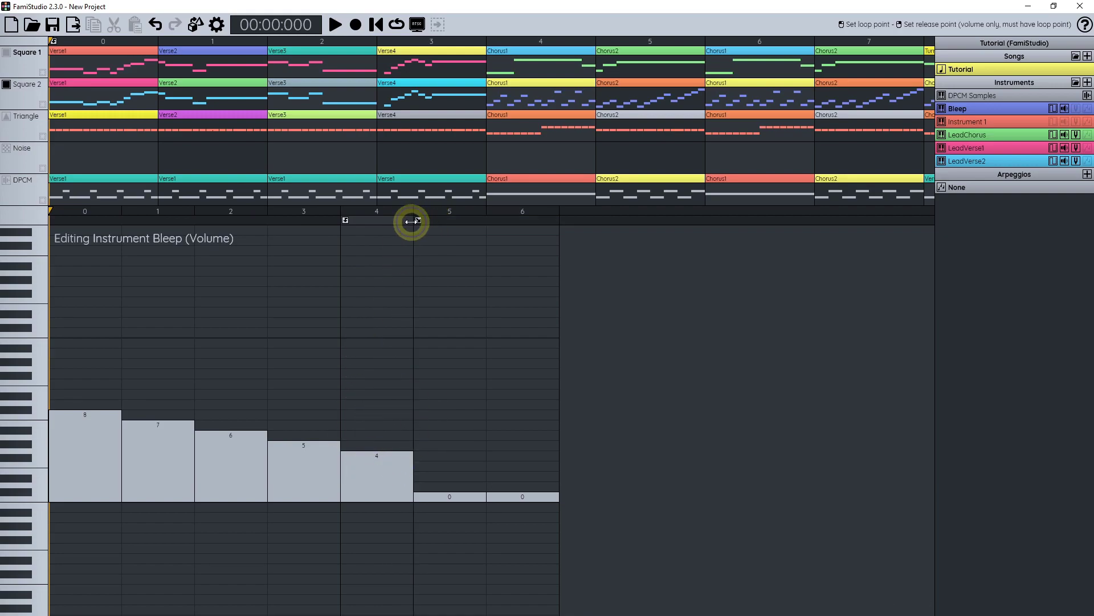
left_click(457, 455)
left_click(533, 464)
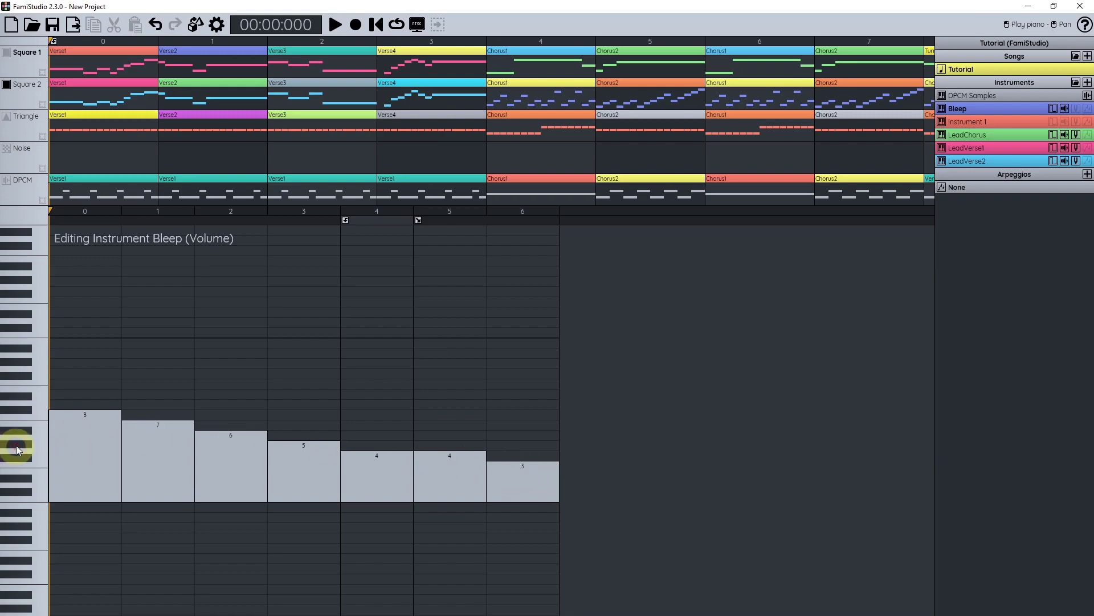
left_click_drag(34, 419, 39, 413)
Step: Open Square 2's Chorus1 for editing and add a release point near the end of its second note, A#3
double_click(512, 84)
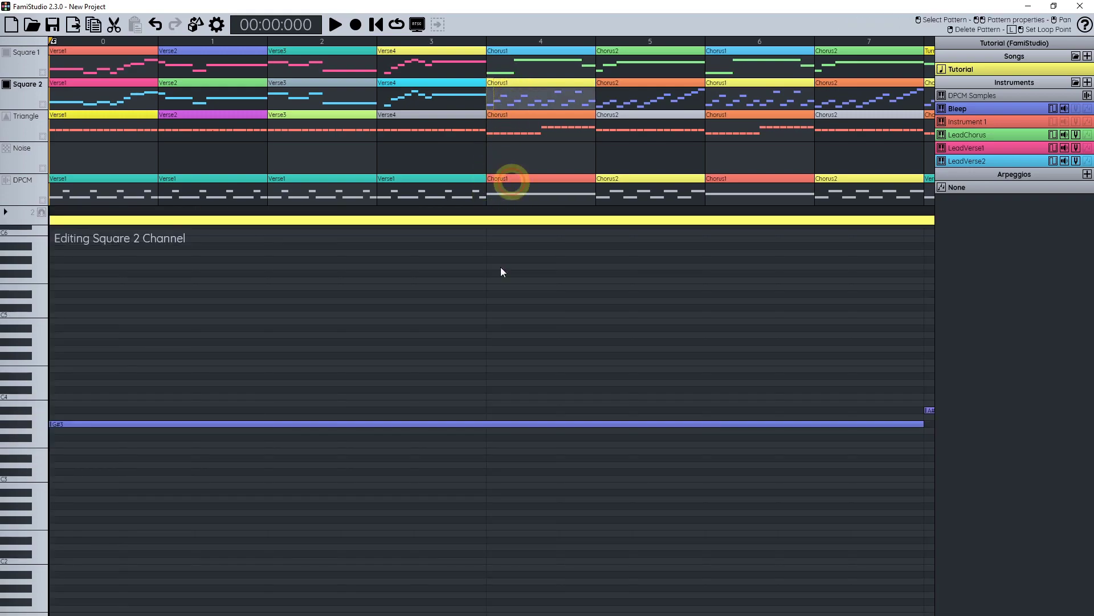
left_click_drag(450, 389, 289, 411)
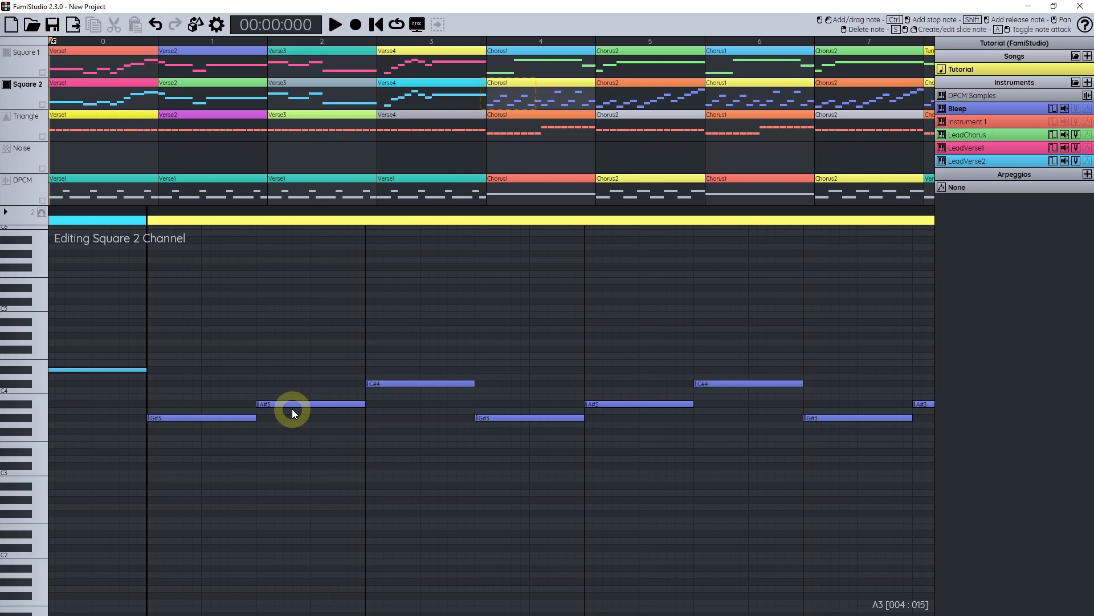
left_click_drag(371, 430, 285, 409)
key("ctrl+3")
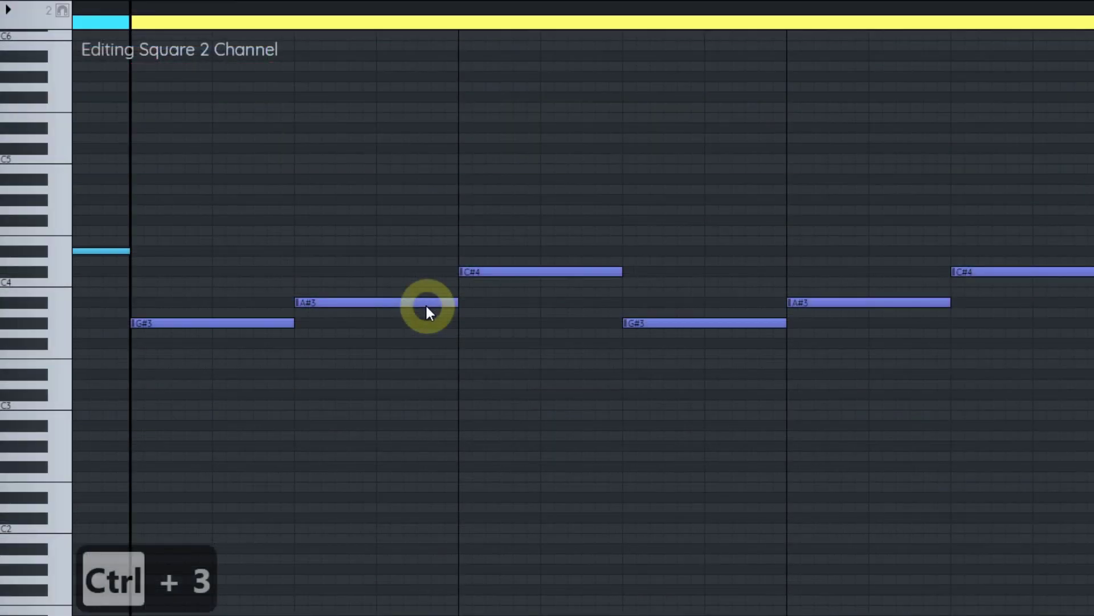
left_click(429, 303)
scroll(421, 391, "right", 5)
scroll(445, 336, "left", 2)
Step: Try turning off the attack of the C#4 and G#3 notes that follow the A#3, and undo both changes
key("a")
left_click(423, 275)
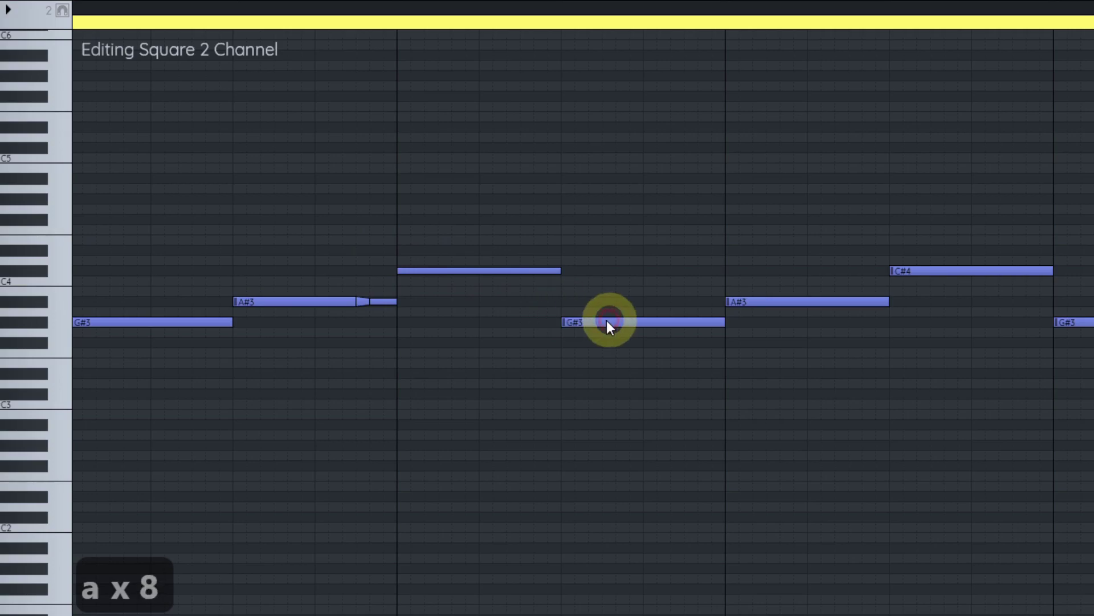
left_click(587, 323)
key("a")
key("a")
scroll(570, 353, "left", 2)
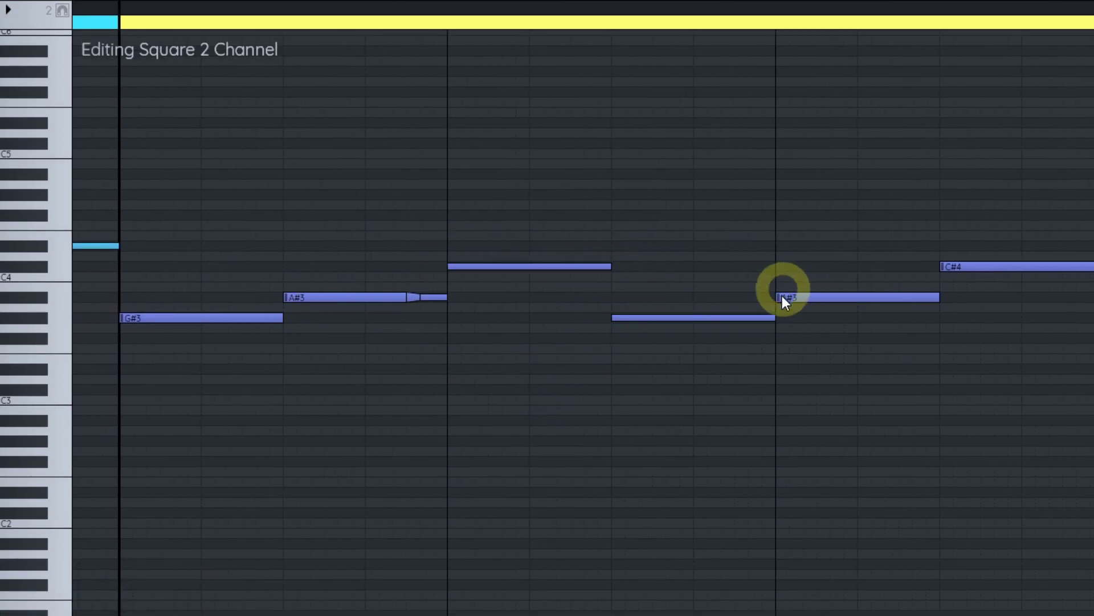
scroll(771, 302, "down", 1)
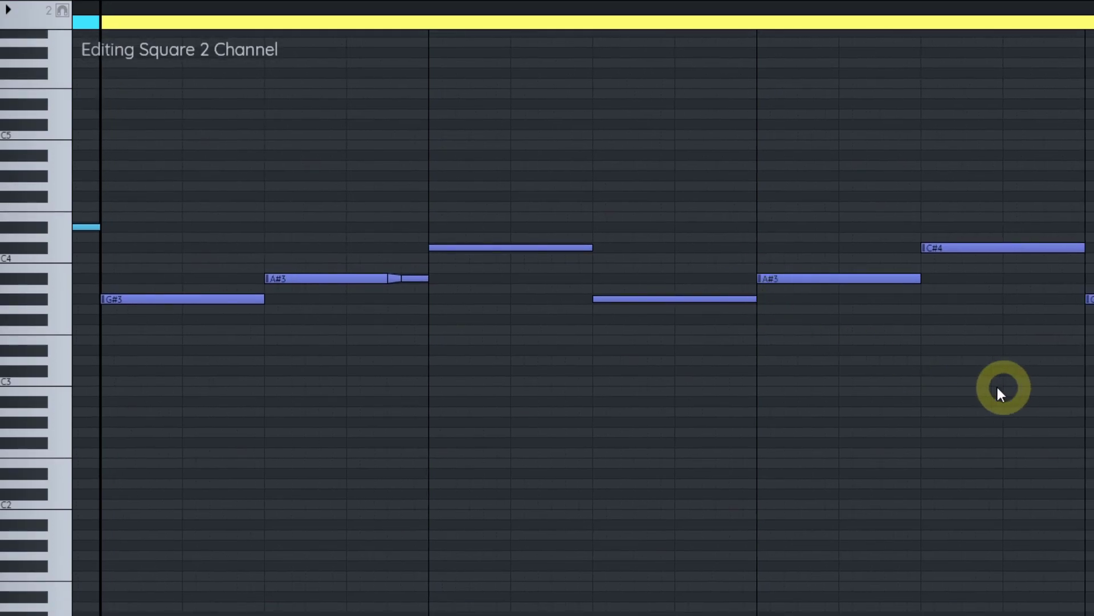
key("ctrl+z")
key("ctrl+z")
scroll(384, 300, "left", 3)
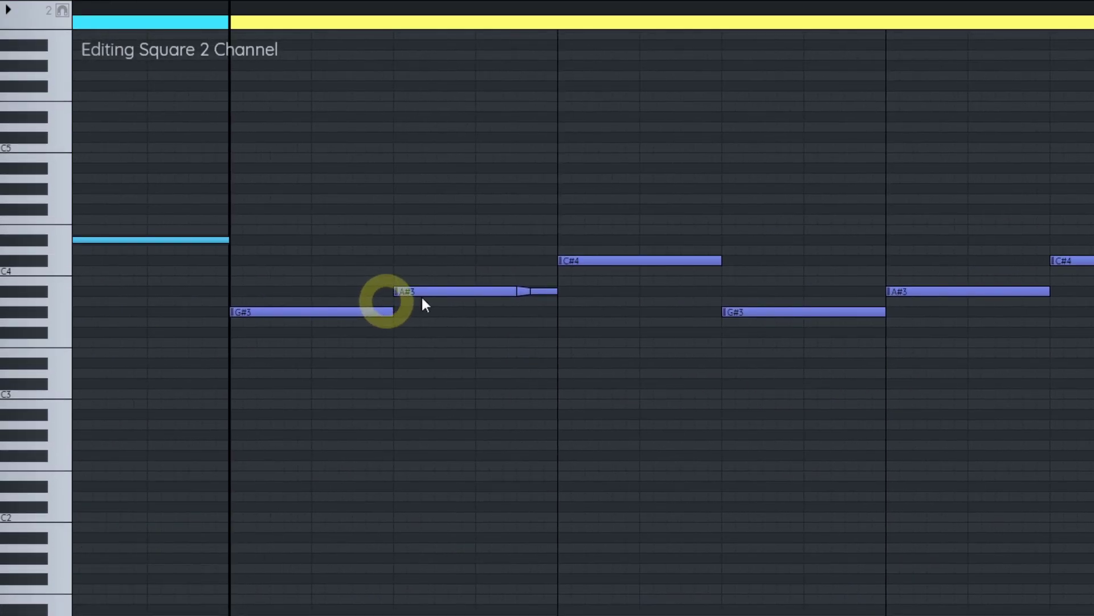
Step: Place a short attackless echo note at G#3 directly after the release point of Chorus1's first A#3 note
key("a")
left_click_drag(539, 292, 519, 315)
scroll(630, 287, "right", 1)
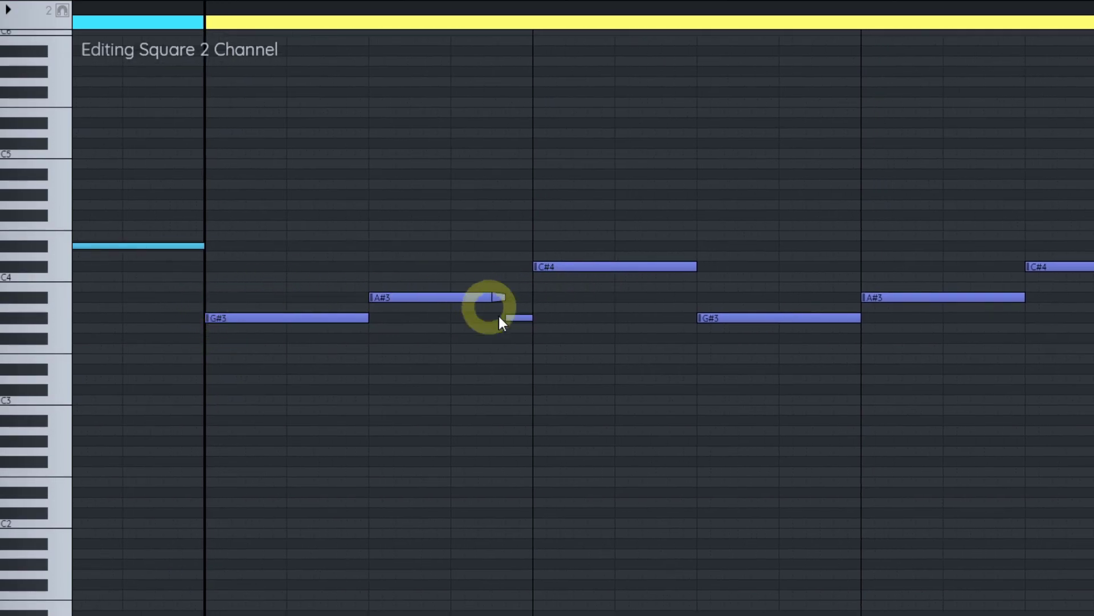
scroll(367, 298, "right", 3)
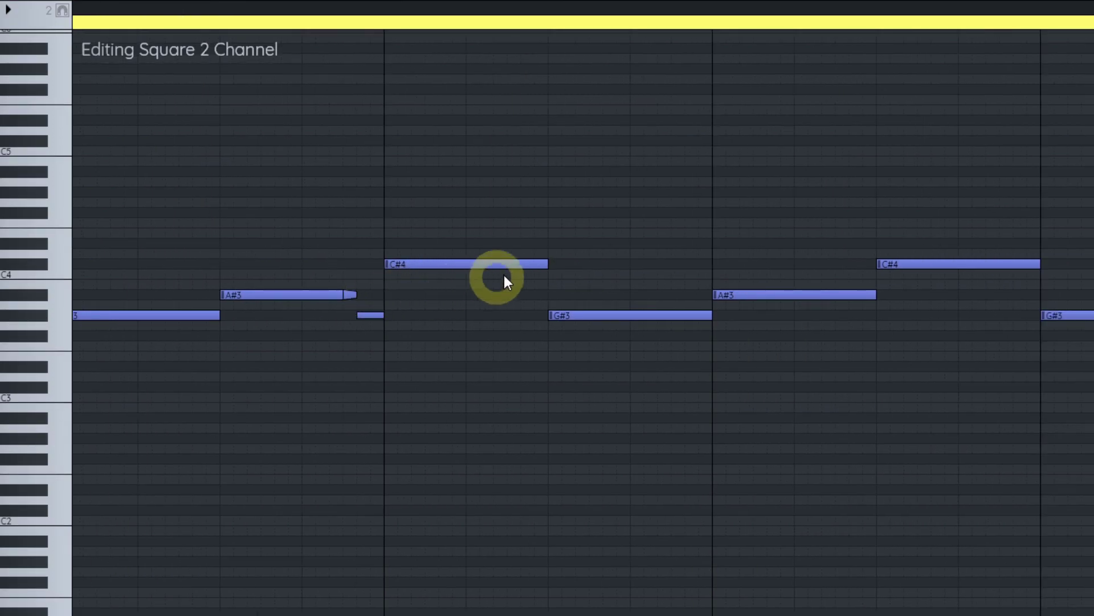
Step: Add release points to the next four Chorus1 notes, each followed by a short attackless echo note at A#3, C#4, G#3 and A#3
key("a")
left_click_drag(520, 265, 525, 295)
key("a")
left_click_drag(693, 316, 693, 264)
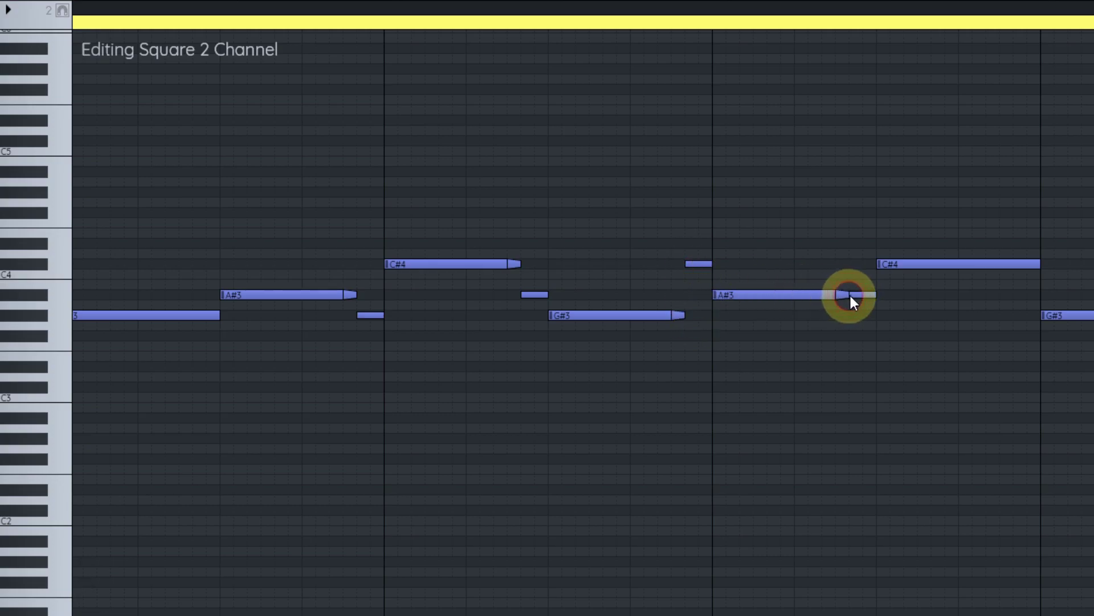
key("a")
left_click_drag(857, 295, 858, 316)
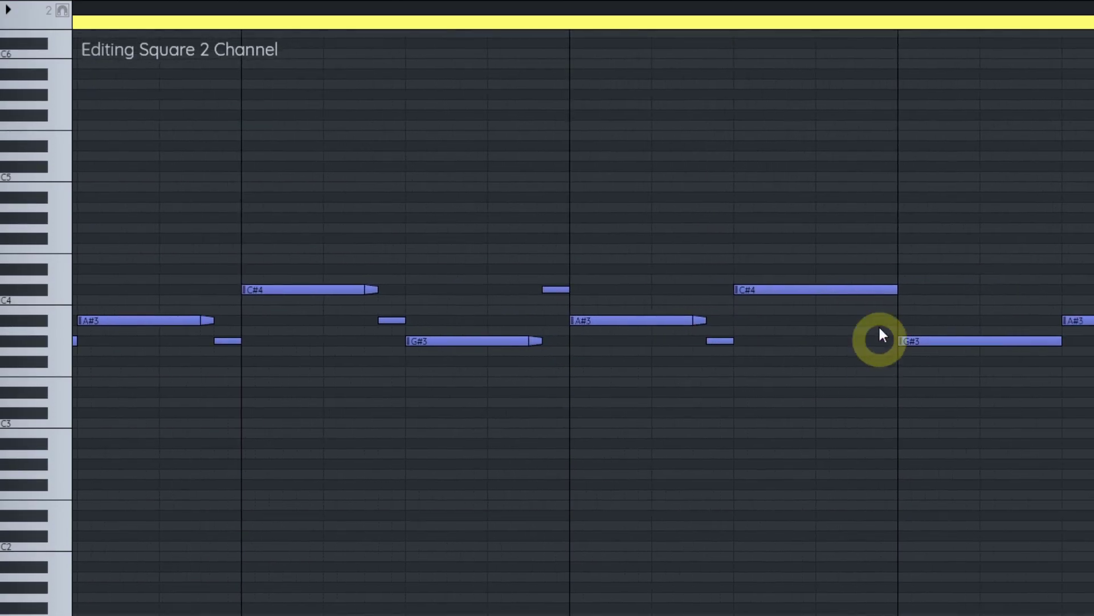
key("a")
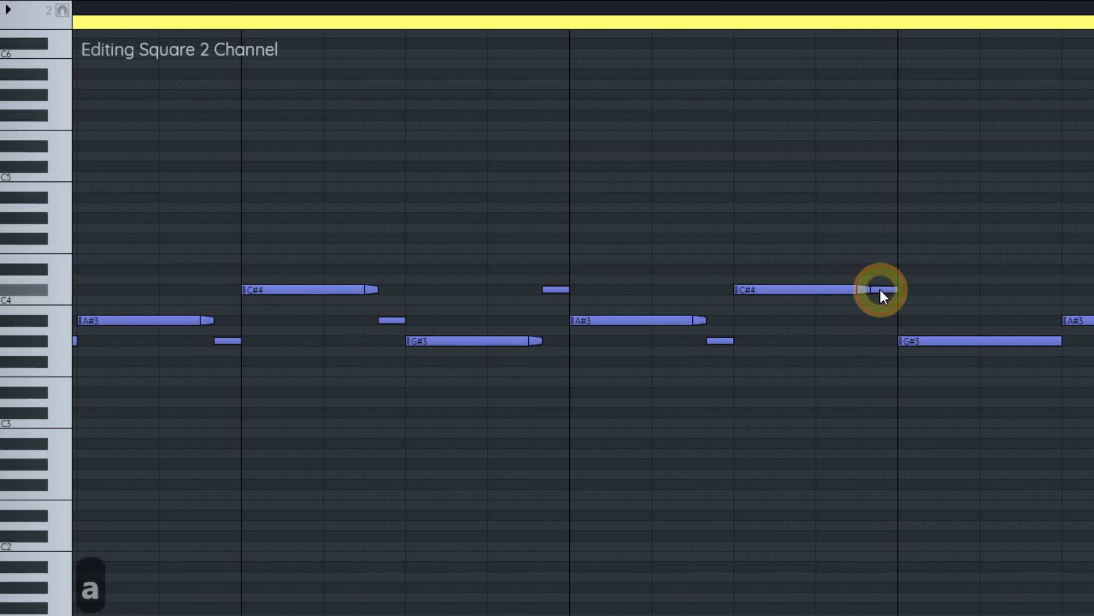
left_click_drag(880, 290, 880, 317)
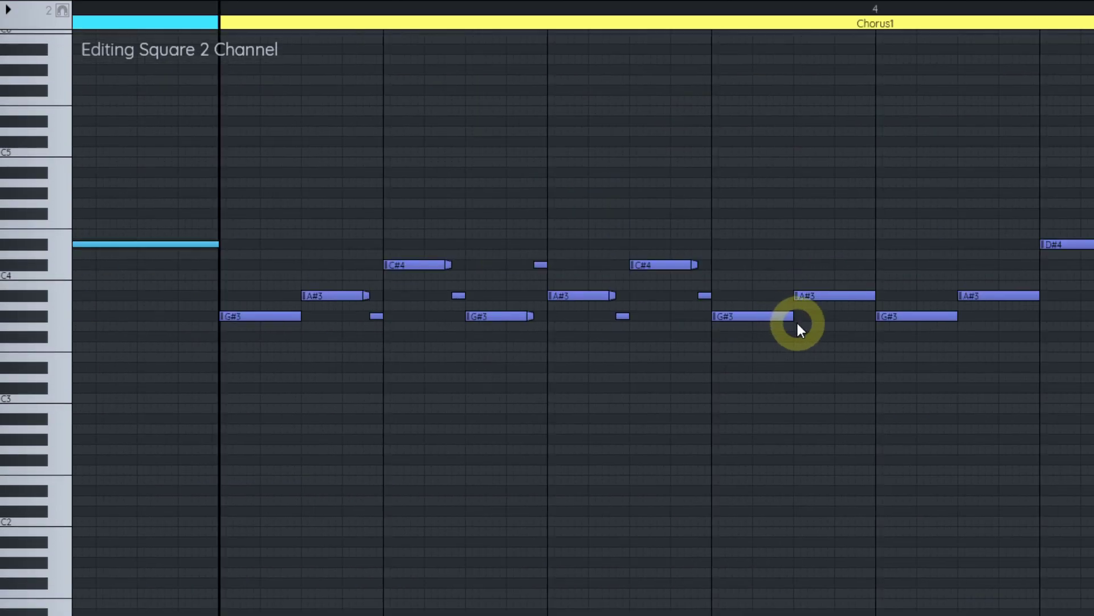
Step: Continue the release points and attackless echo notes through the rest of Square 2's Chorus1 and Chorus2, each echo repeating the preceding note's pitch
scroll(793, 320, "up", 2)
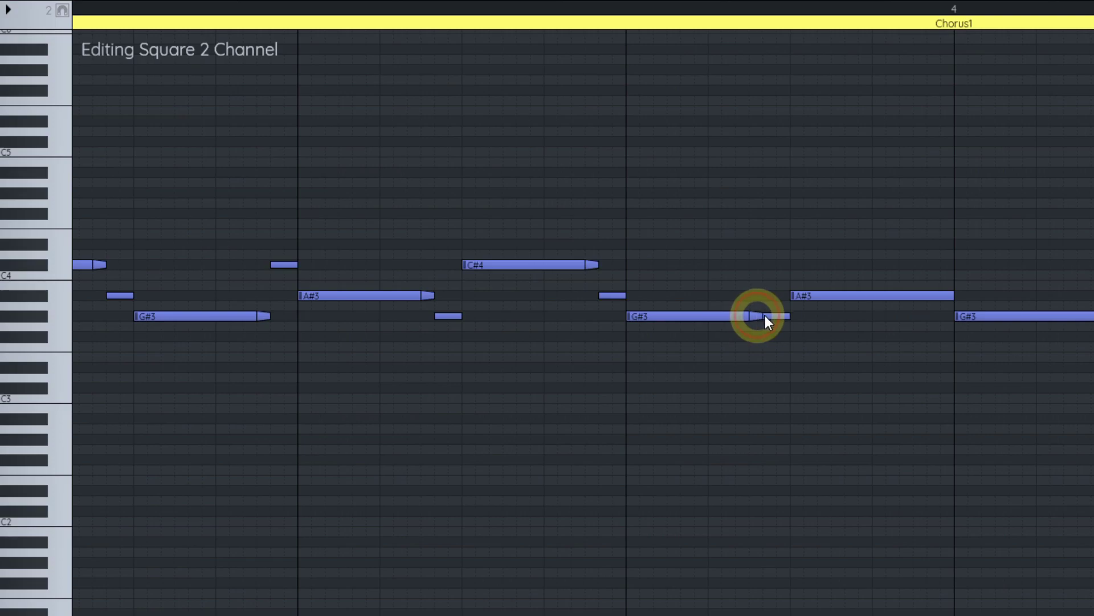
scroll(918, 346, "right", 10)
key("a")
left_click(566, 324)
scroll(878, 327, "right", 8)
key("ctrl+z")
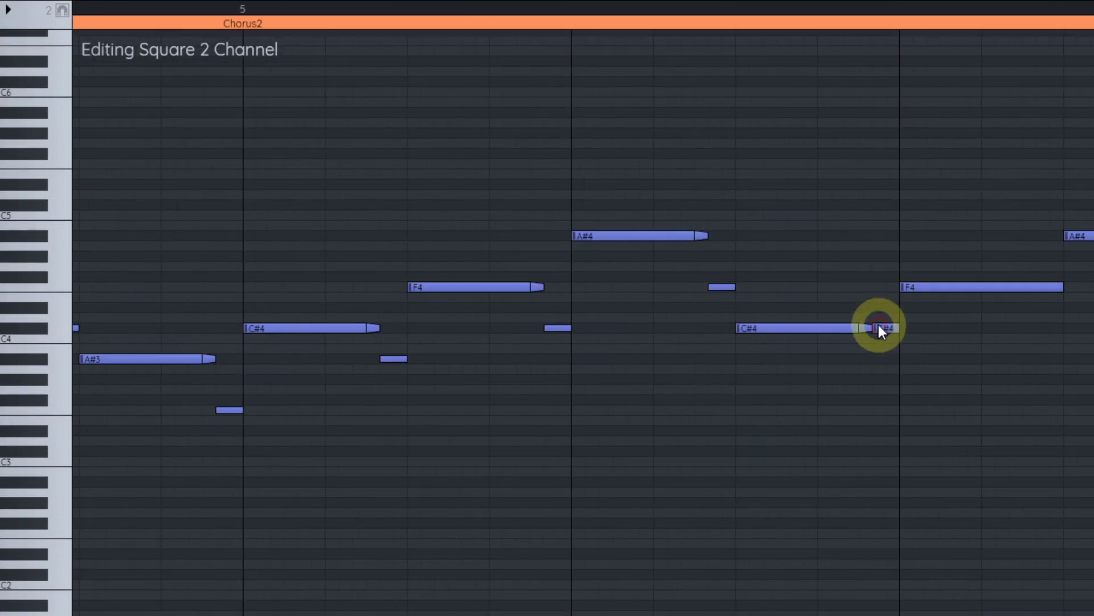
scroll(976, 306, "down", 2)
scroll(846, 426, "right", 3)
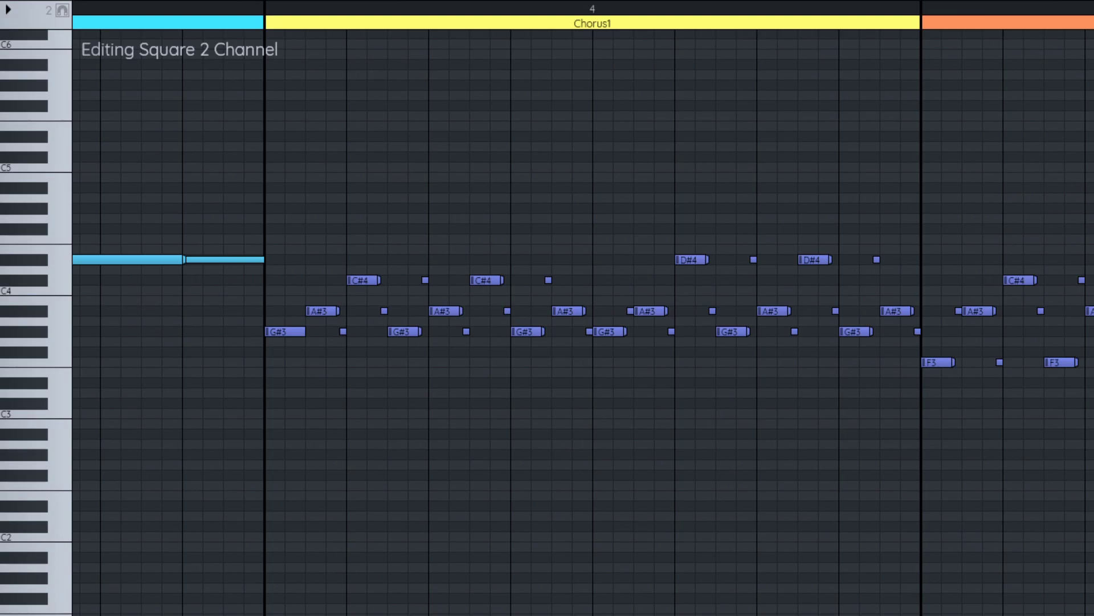
scroll(775, 217, "right", 3)
scroll(775, 217, "up", 1)
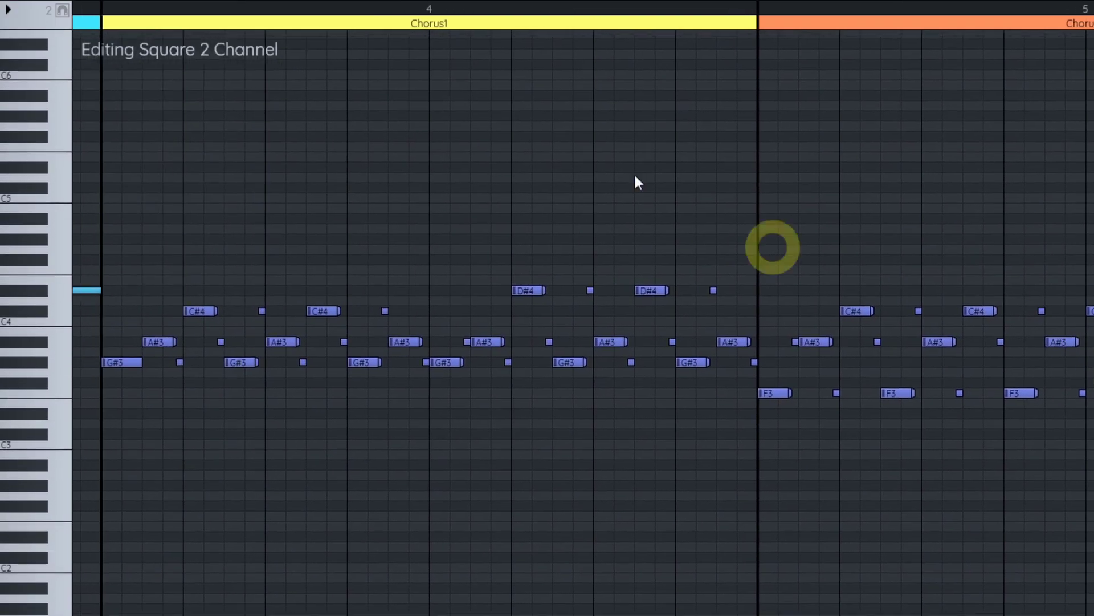
Step: Play Square 2 from just before Chorus1 through Chorus2 to hear the release-point echo, and stop playback
left_click(93, 6)
key("space")
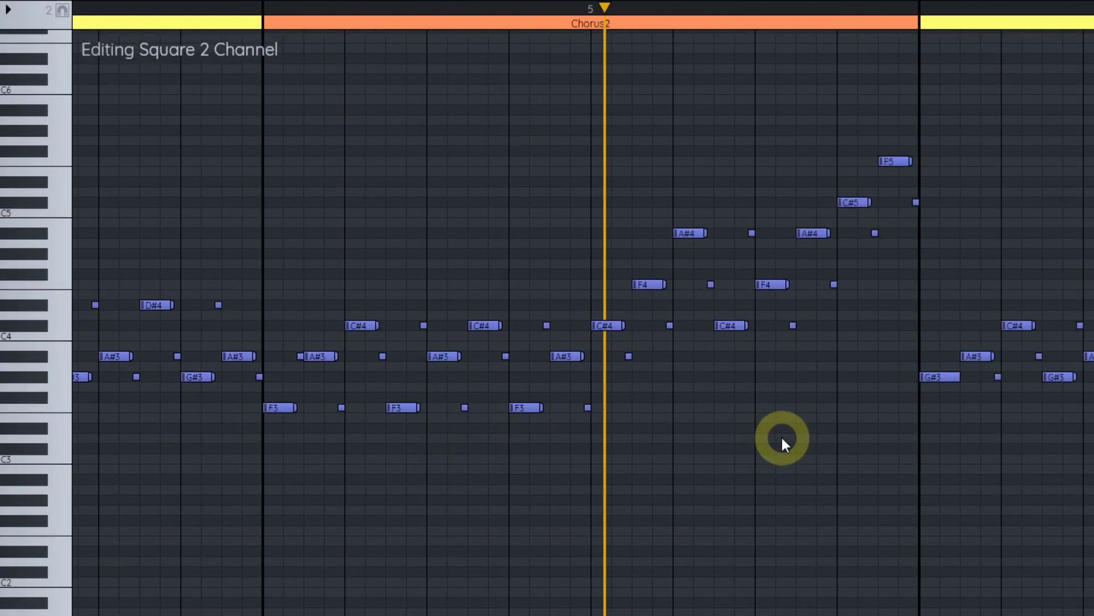
key("space")
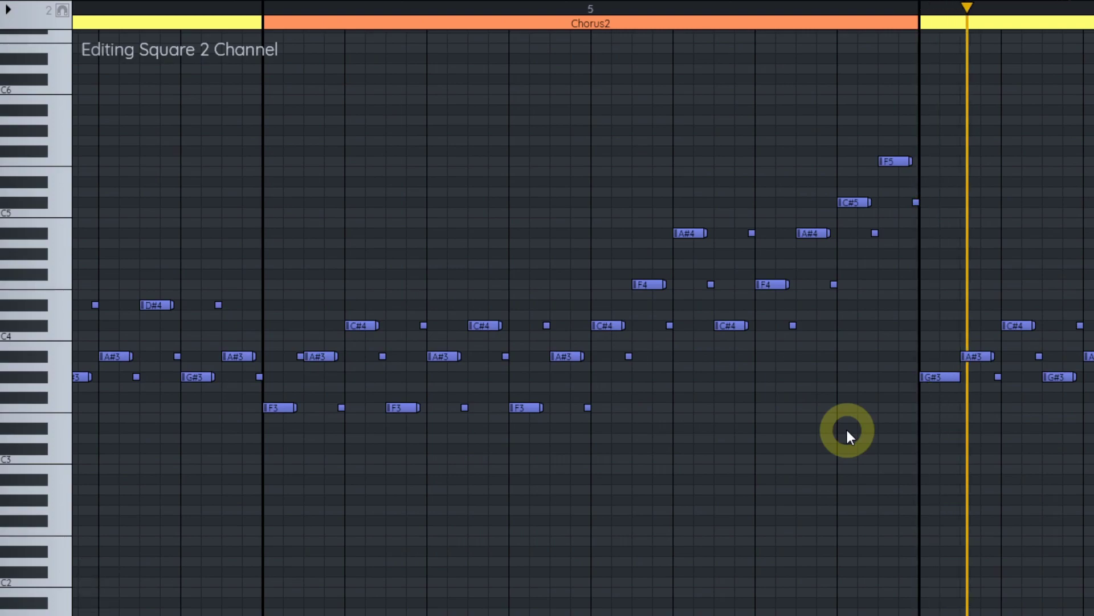
scroll(652, 294, "right", 10)
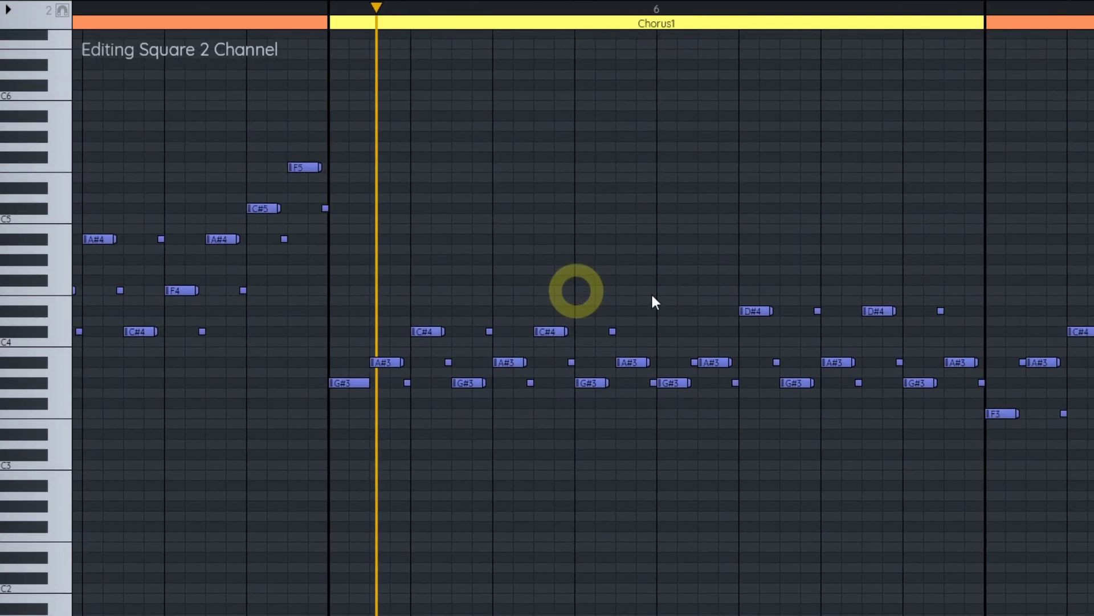
scroll(612, 294, "left", 12)
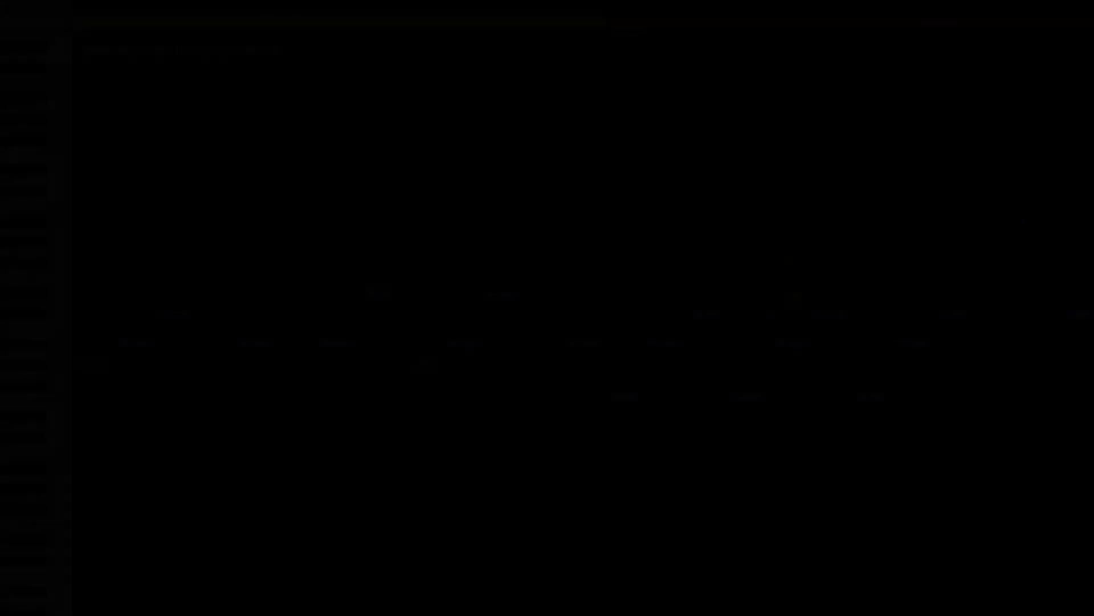
Step: Turn off Square 2's solo so all channels are audible, and rename Instrument 1 to Bass
key("ctrl+2")
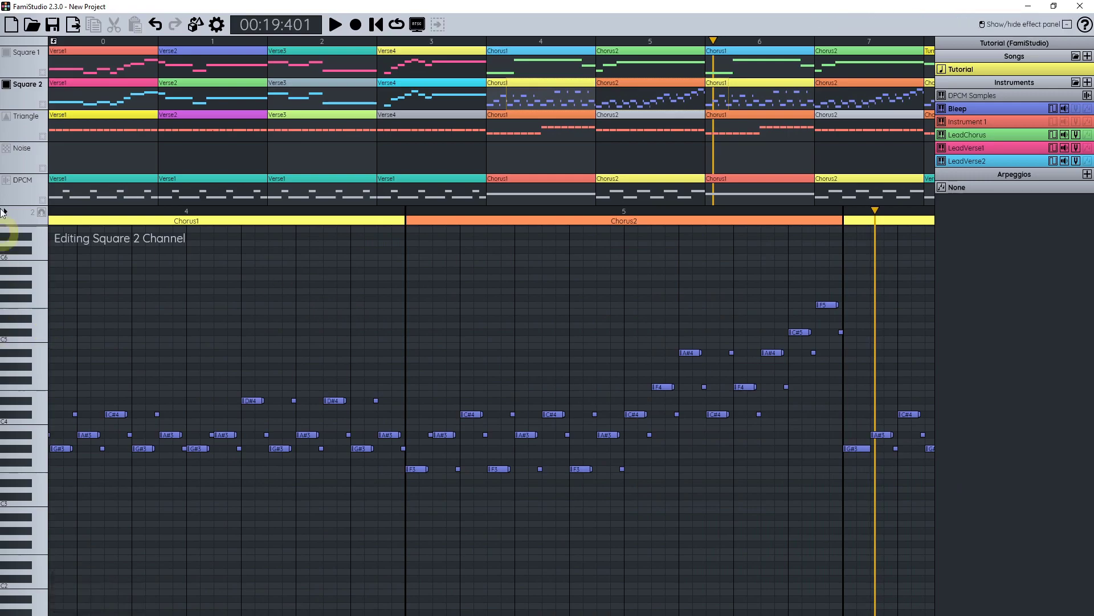
left_click(6, 84)
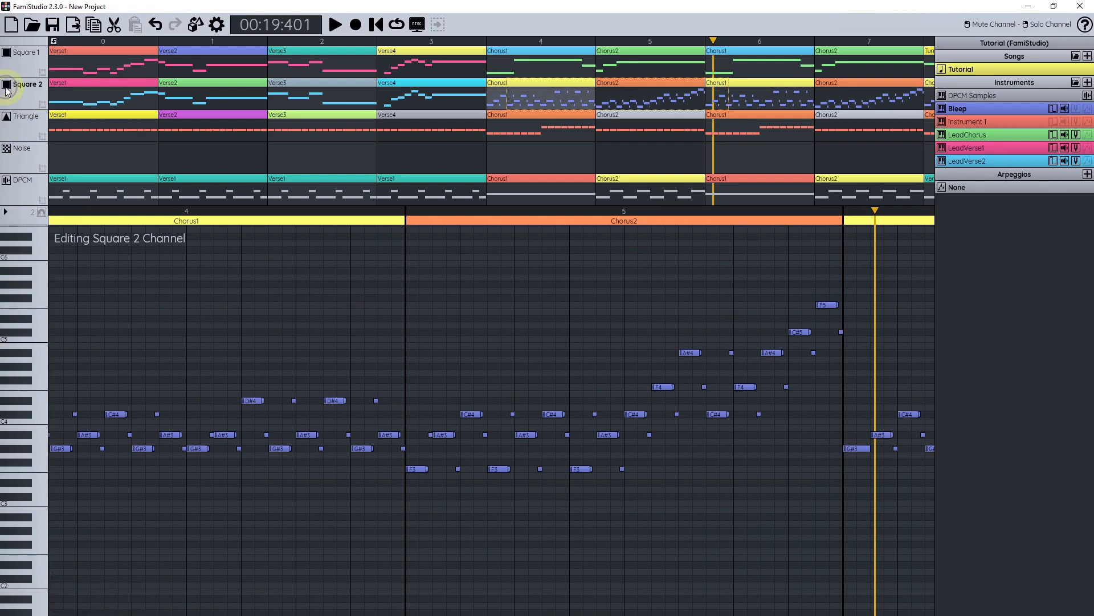
double_click(987, 121)
type("Bas")
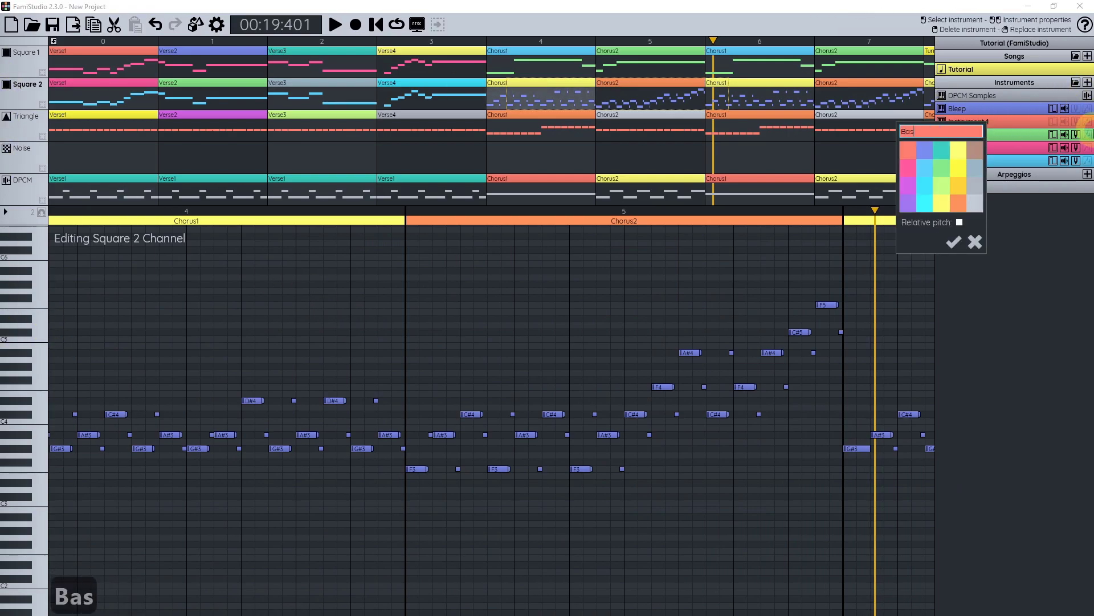
type("s")
key("Return")
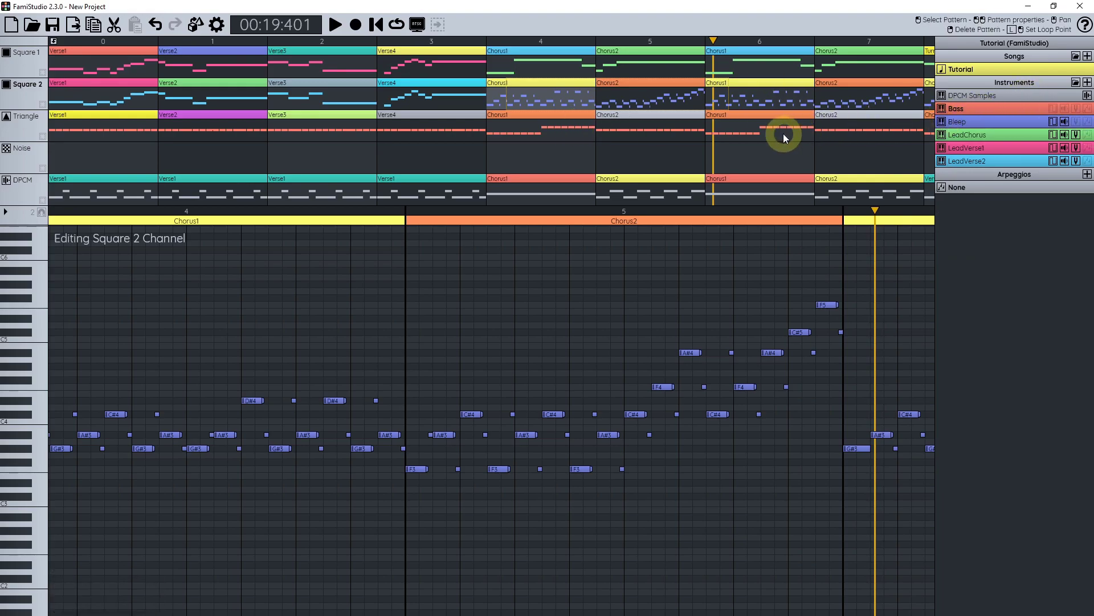
scroll(783, 135, "down", 1)
scroll(146, 125, "up", 1)
left_click_drag(146, 125, 564, 137)
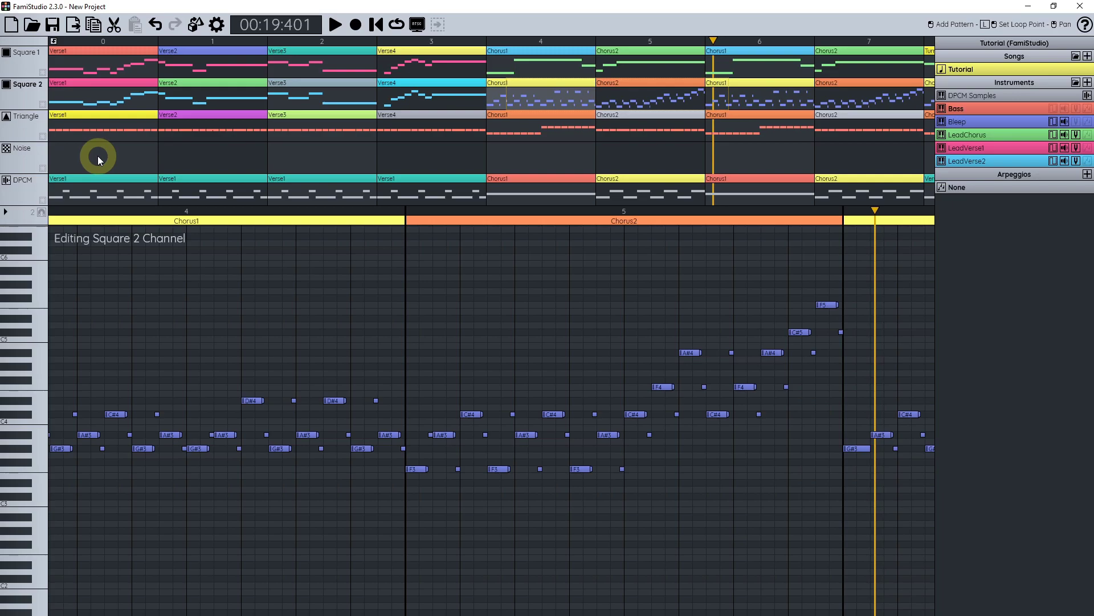
Step: Create a new instrument named HiHat
left_click(1087, 82)
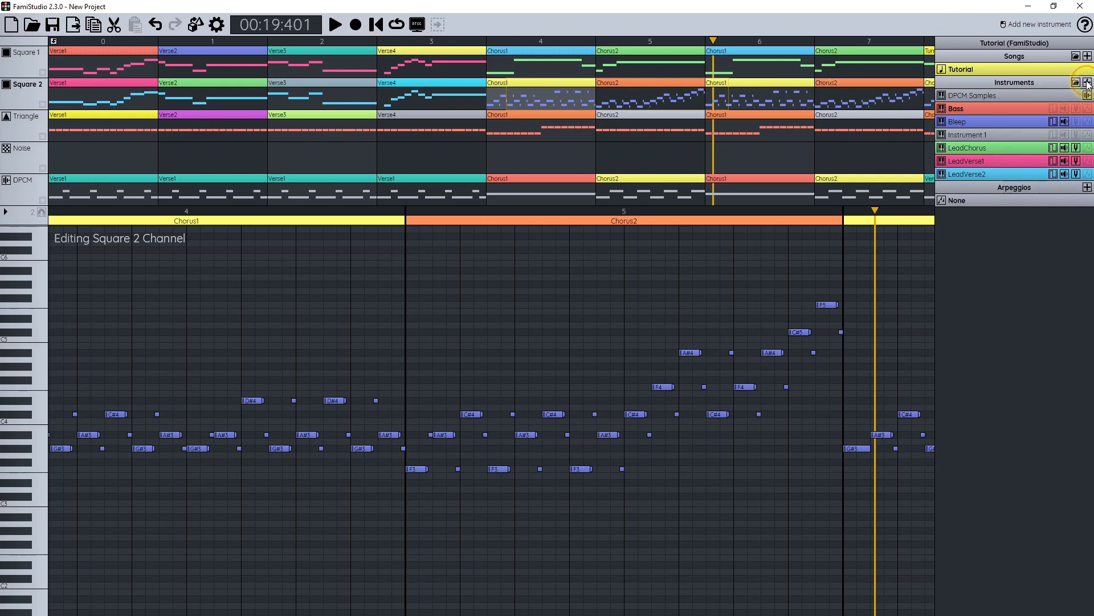
double_click(998, 136)
type("HiHat")
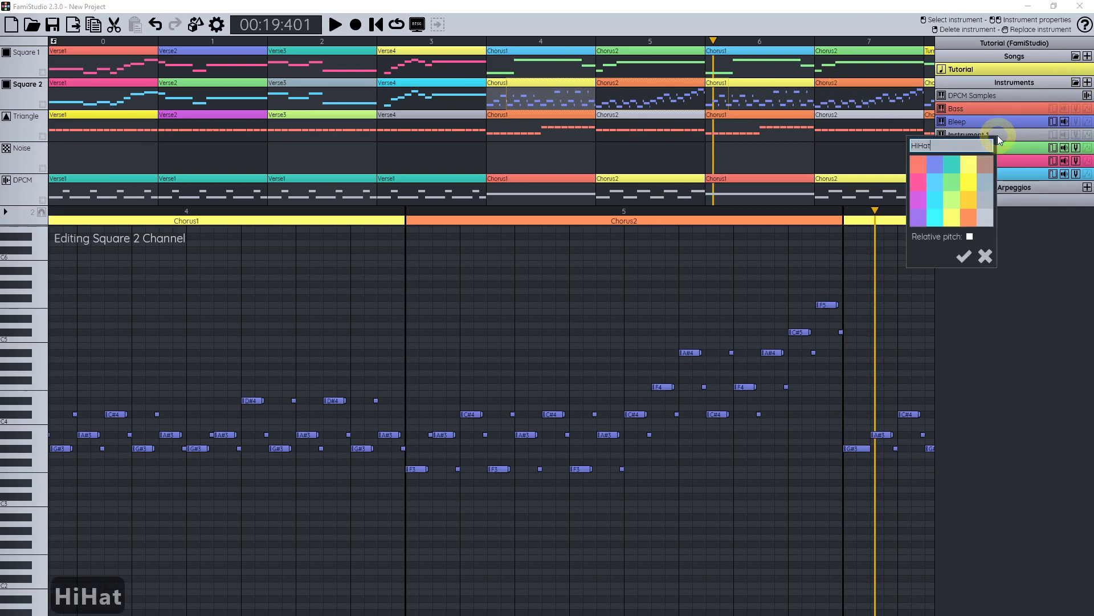
key("Return")
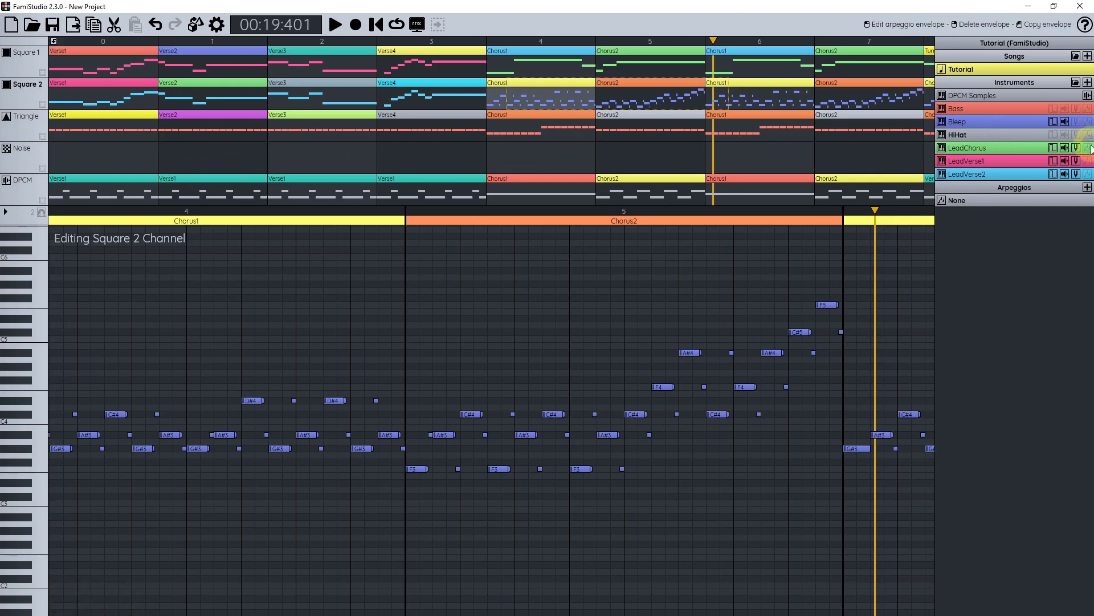
Step: Give HiHat a nine-step volume envelope with the values 10, 10, 7, 6, 6, 5, 5, 5 and 5
left_click(1063, 137)
scroll(319, 269, "down", 2)
left_click_drag(238, 212, 721, 212)
scroll(477, 332, "down", 1)
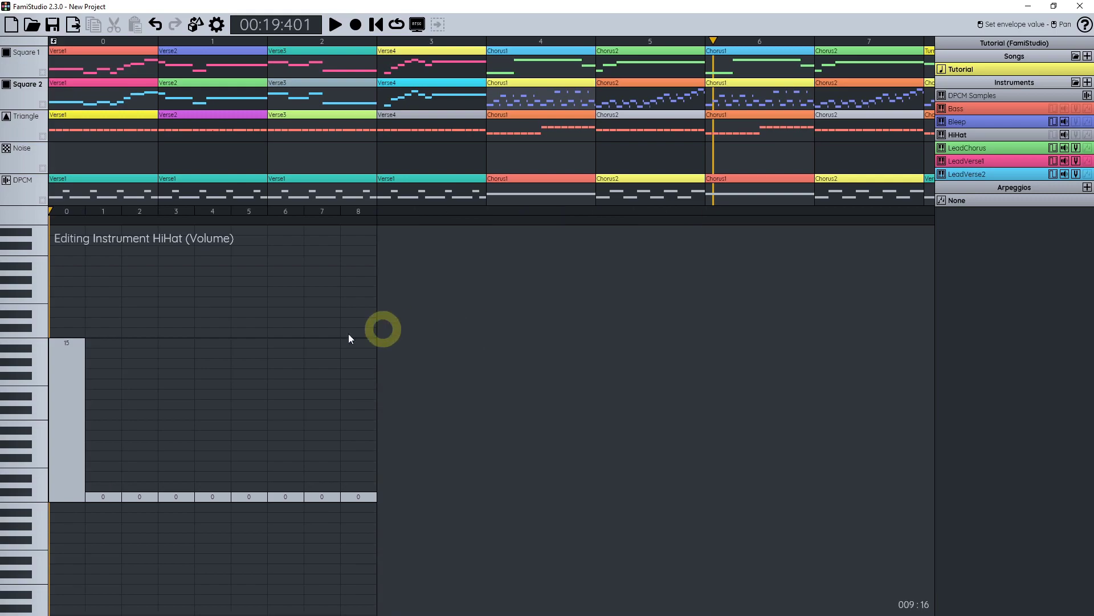
mouse_move(50, 351)
left_mouse_down()
mouse_move(52, 389)
mouse_move(109, 391)
mouse_move(177, 442)
mouse_move(349, 453)
left_mouse_up()
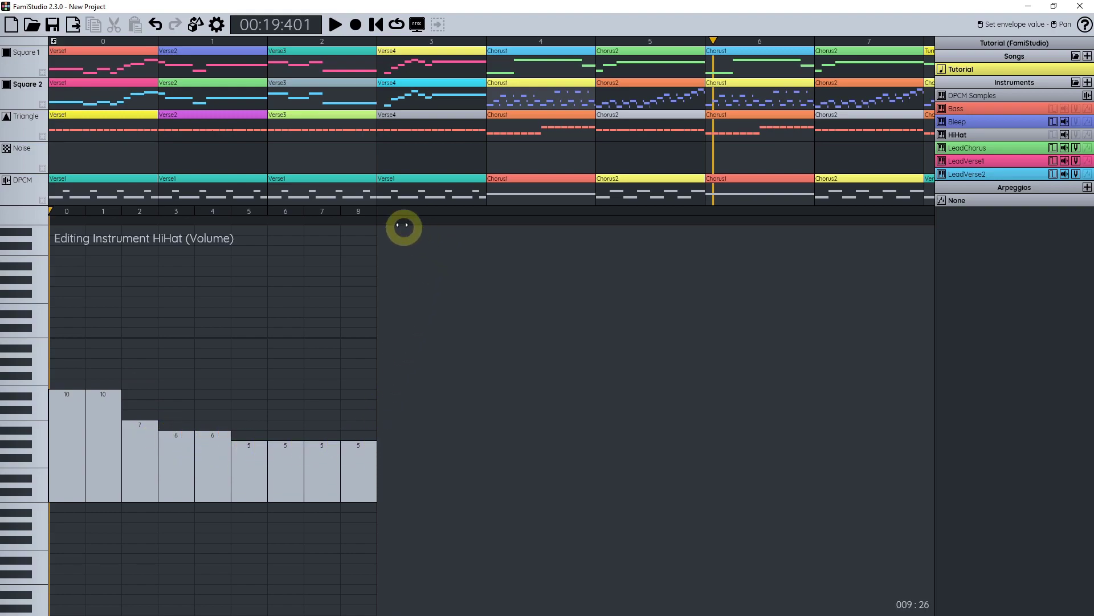
Step: Extend HiHat's volume envelope to 18 steps, with the added values 4, 3, 2, five steps of 1, and 0
left_click_drag(406, 225, 652, 215)
mouse_move(398, 456)
left_mouse_down()
mouse_move(489, 484)
mouse_move(587, 490)
mouse_move(611, 487)
mouse_move(672, 439)
left_mouse_up()
left_click_drag(670, 211, 700, 206)
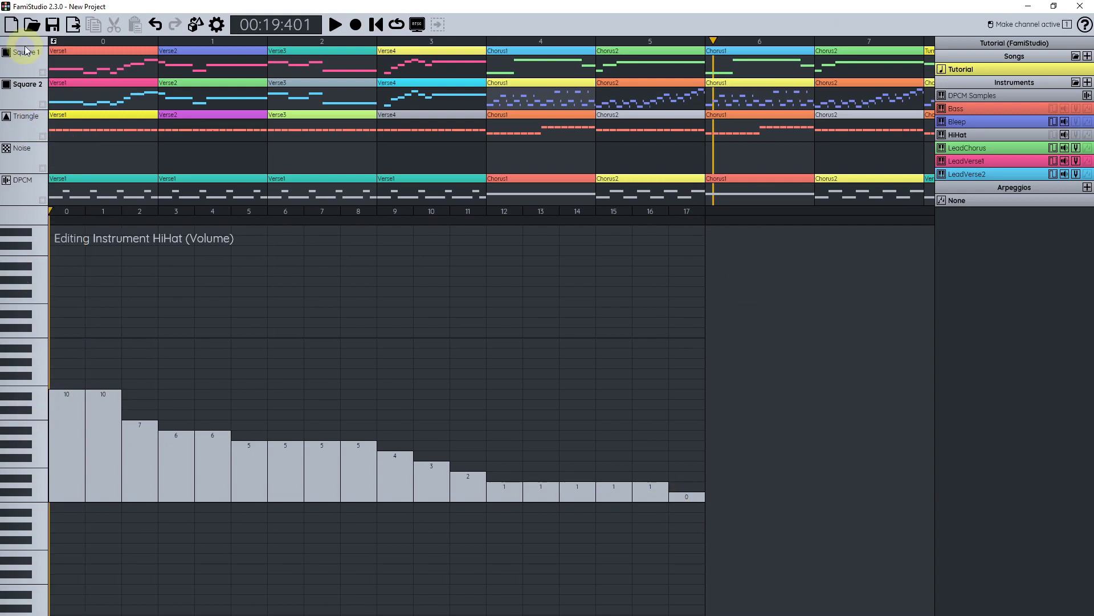
Step: Make the Noise channel active and audition HiHat on various piano keys from low to high
left_click(23, 150)
left_click_drag(27, 402, 32, 516)
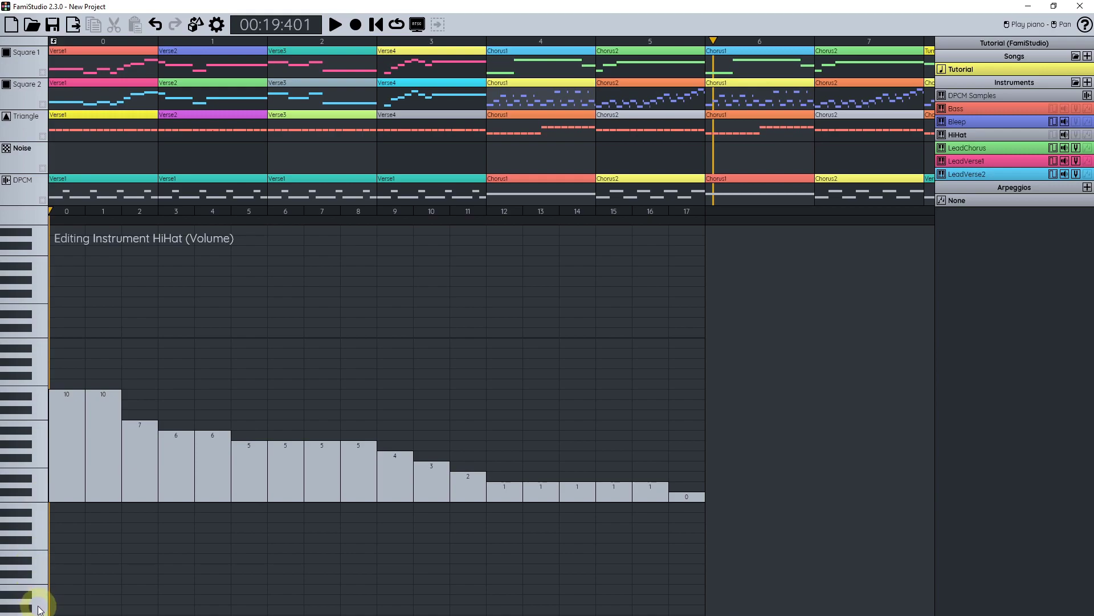
left_click_drag(40, 608, 47, 260)
left_click(147, 418)
scroll(143, 417, "down", 1)
left_click(32, 374)
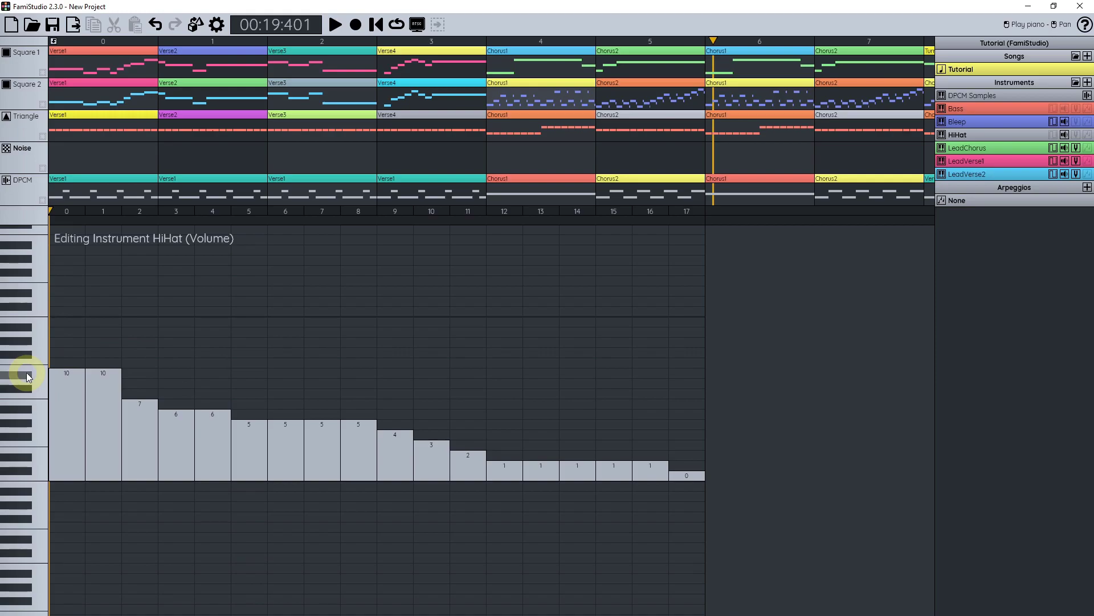
left_click(23, 406)
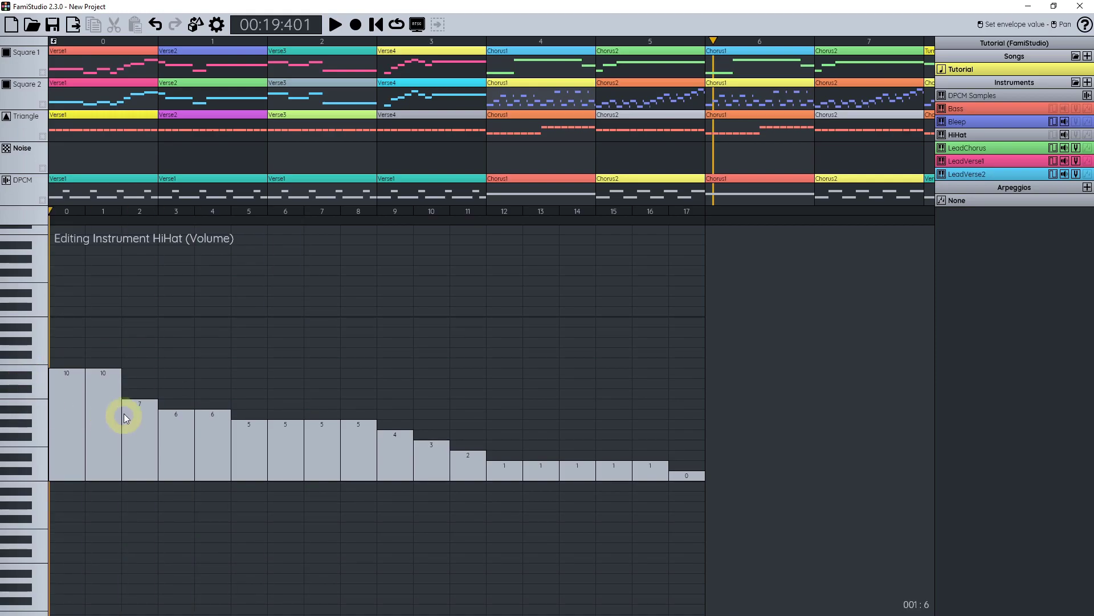
Step: Give HiHat a six-step arpeggio envelope with the values 0, 0, +4, +4, +7 and +7
scroll(276, 412, "up", 1)
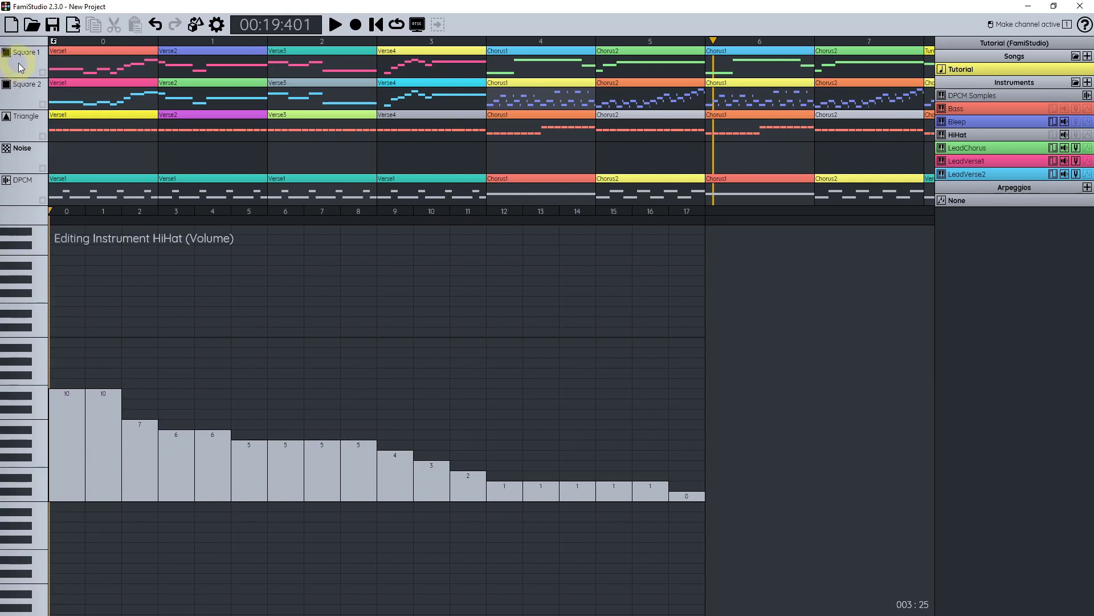
left_click(1088, 134)
left_click_drag(344, 210, 613, 217)
left_click(166, 409)
mouse_move(164, 409)
left_mouse_down()
mouse_move(151, 427)
mouse_move(151, 414)
mouse_move(235, 391)
left_mouse_up()
left_click(143, 406)
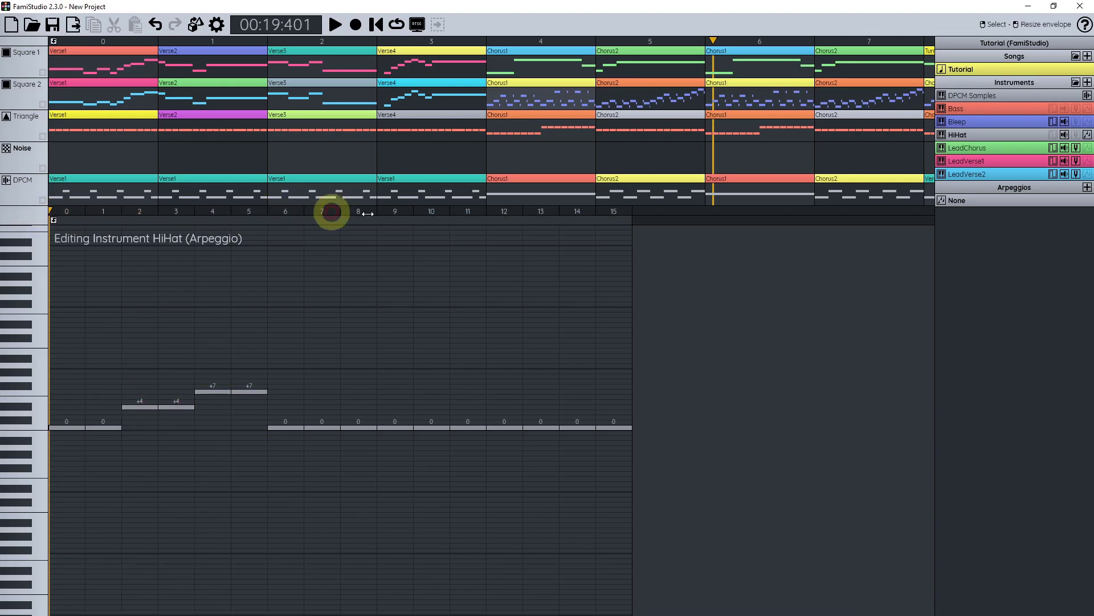
left_click(290, 209)
left_click_drag(291, 209, 268, 209)
Step: Make the Square 1 channel active and audition the HiHat arpeggio on a few piano keys
left_click(20, 52)
left_click(18, 448)
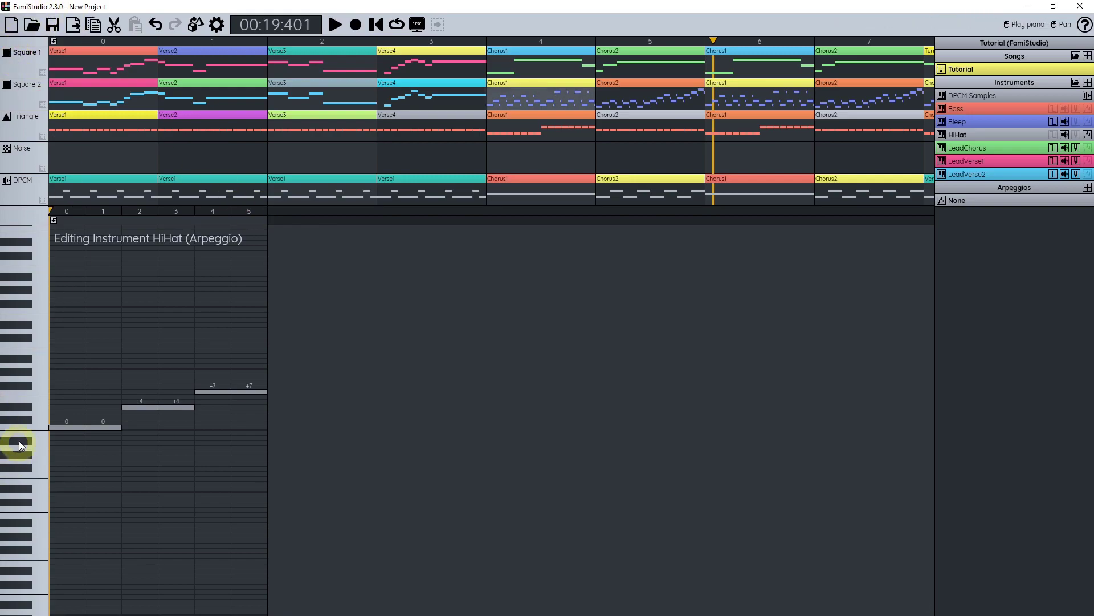
left_click(36, 426)
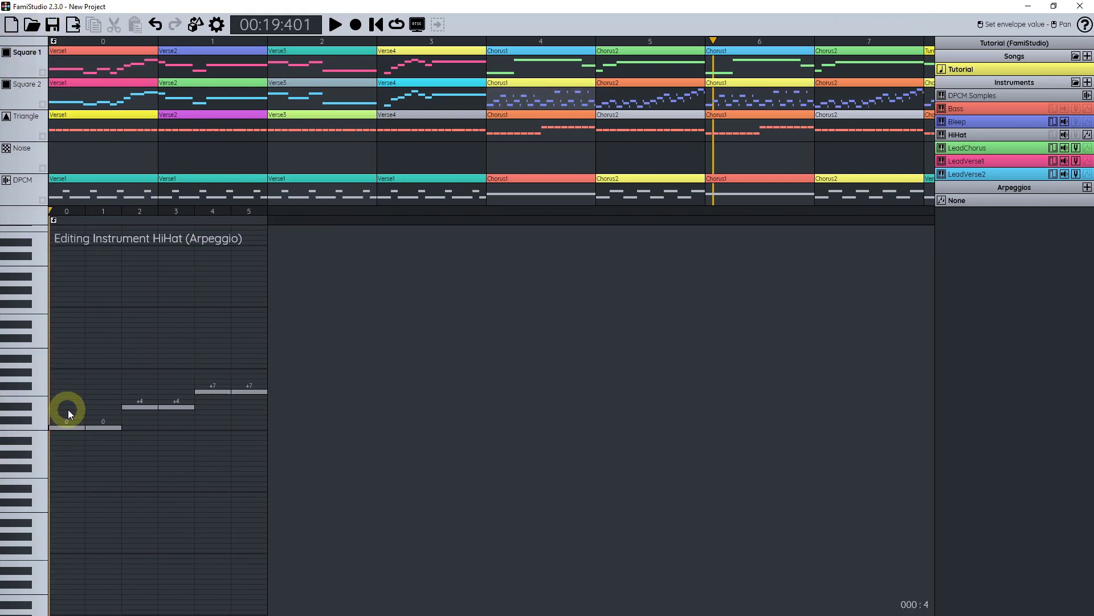
left_click(44, 423)
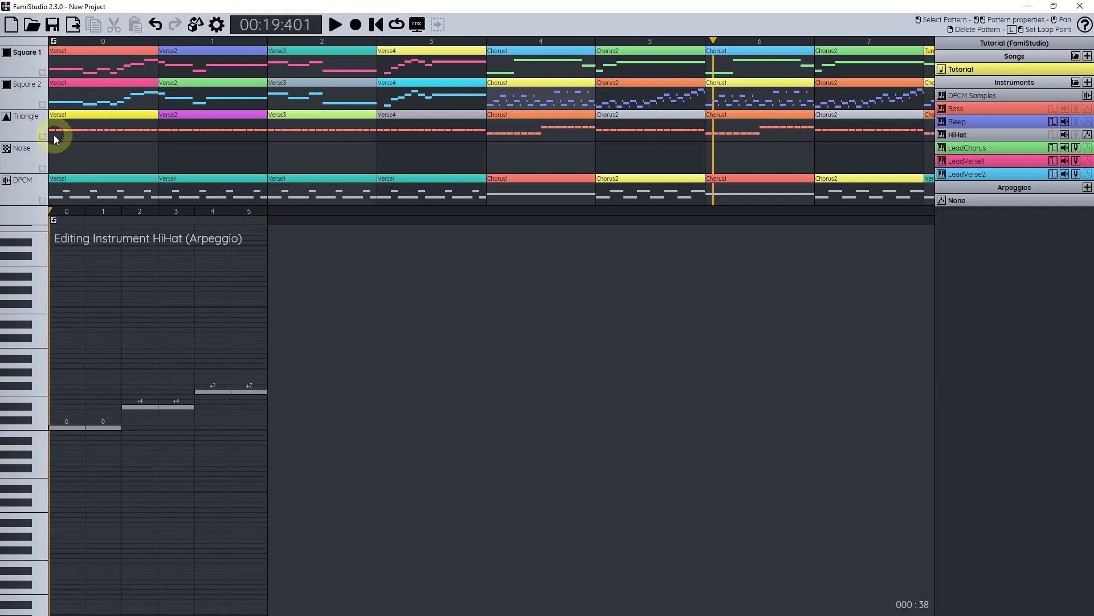
Step: Make Noise active and redraw HiHat's arpeggio envelope as 12 steps: 0, +1, +1, +1, +1, +2, +1, +2, +1, +2, +1, +2
left_click(29, 168)
scroll(160, 408, "up", 2)
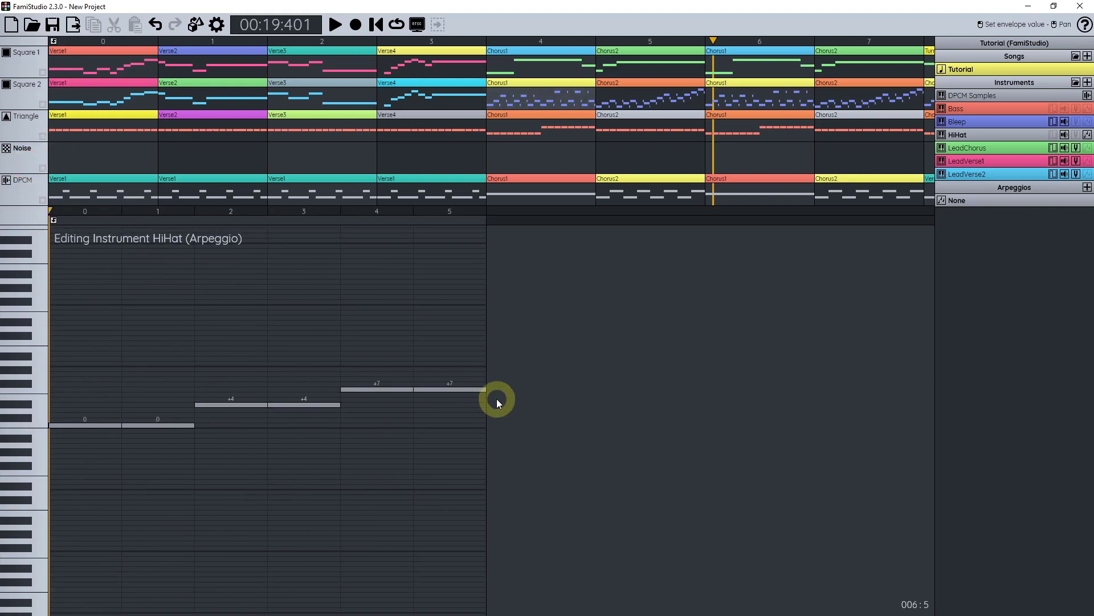
left_click_drag(491, 209, 831, 211)
scroll(336, 408, "down", 1)
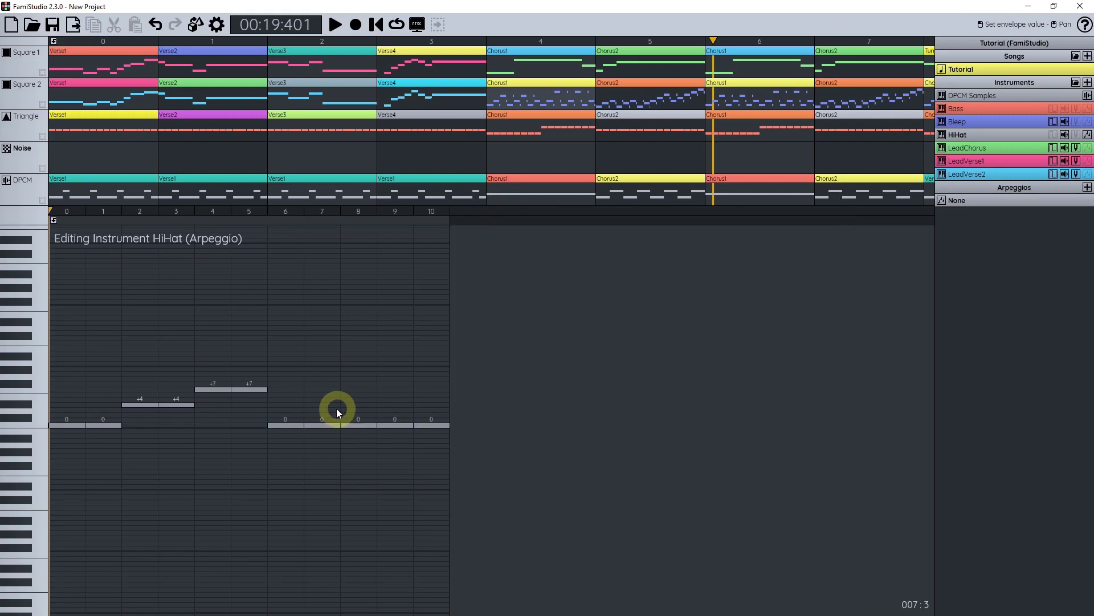
mouse_move(179, 415)
left_mouse_down()
mouse_move(103, 417)
mouse_move(366, 420)
mouse_move(340, 416)
left_mouse_up()
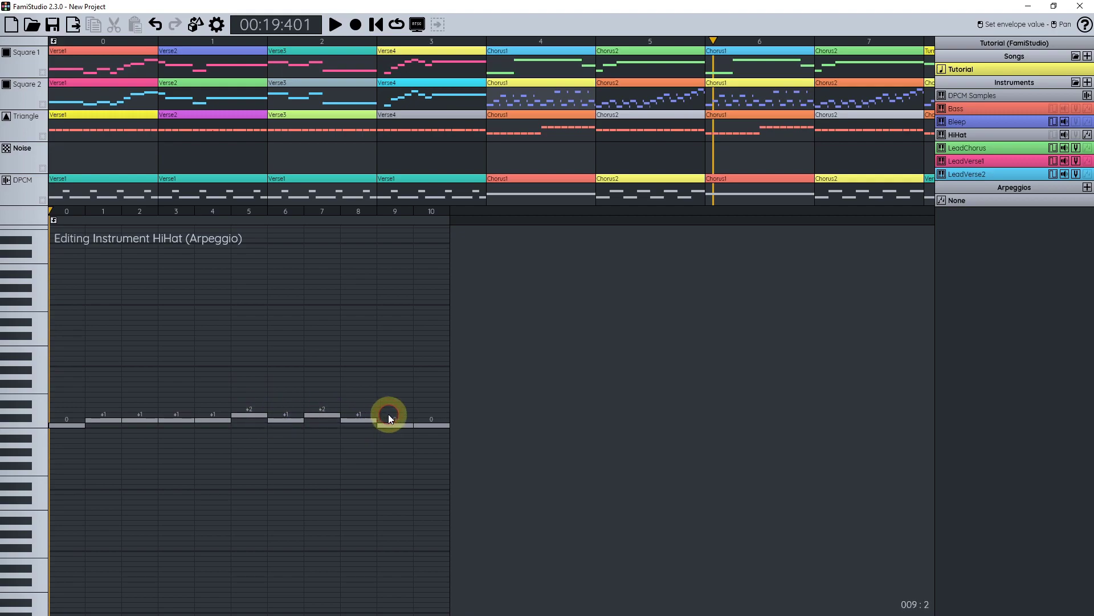
left_click_drag(432, 418, 434, 419)
mouse_move(451, 215)
left_mouse_down()
mouse_move(465, 205)
mouse_move(479, 215)
left_mouse_up()
left_click_drag(460, 419, 461, 412)
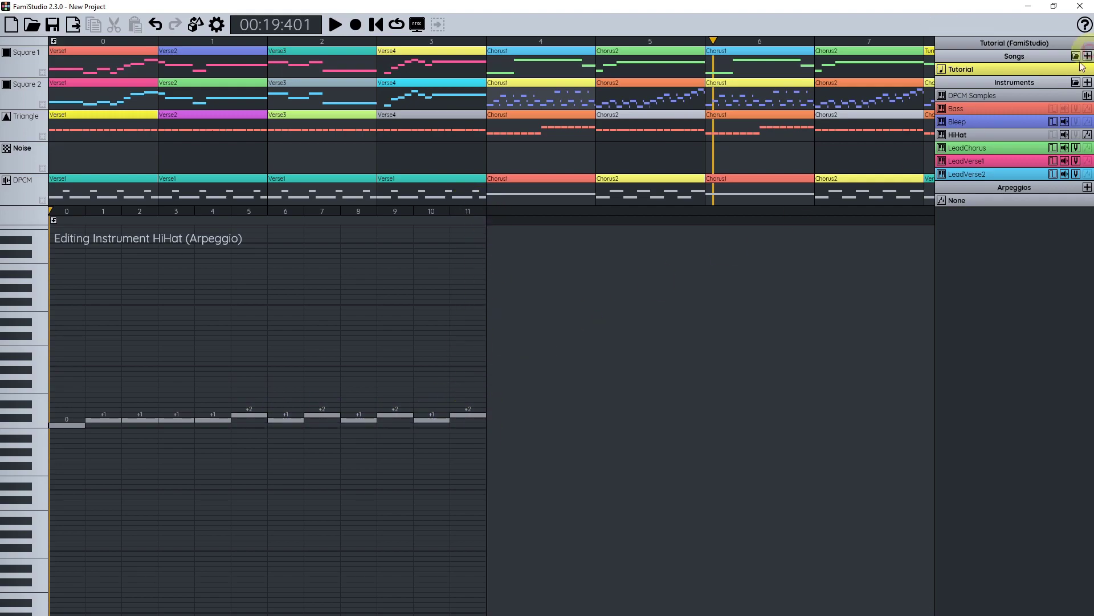
Step: Add a pattern in the first Noise slot and edit it with the DPCM channel's notes displayed in the background
left_click(121, 148)
left_click(46, 178)
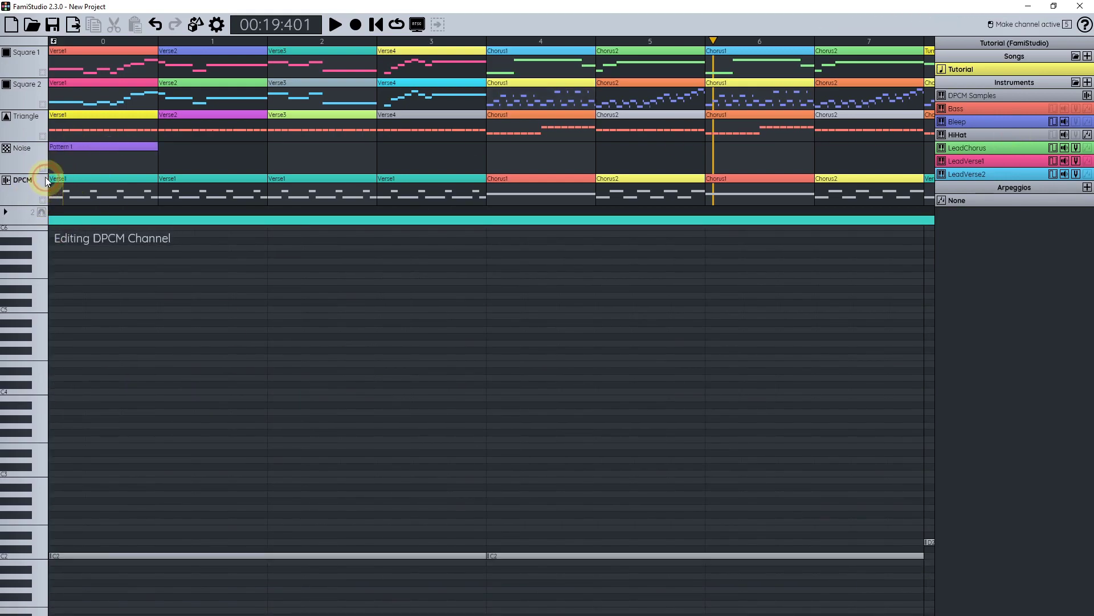
left_click(60, 197)
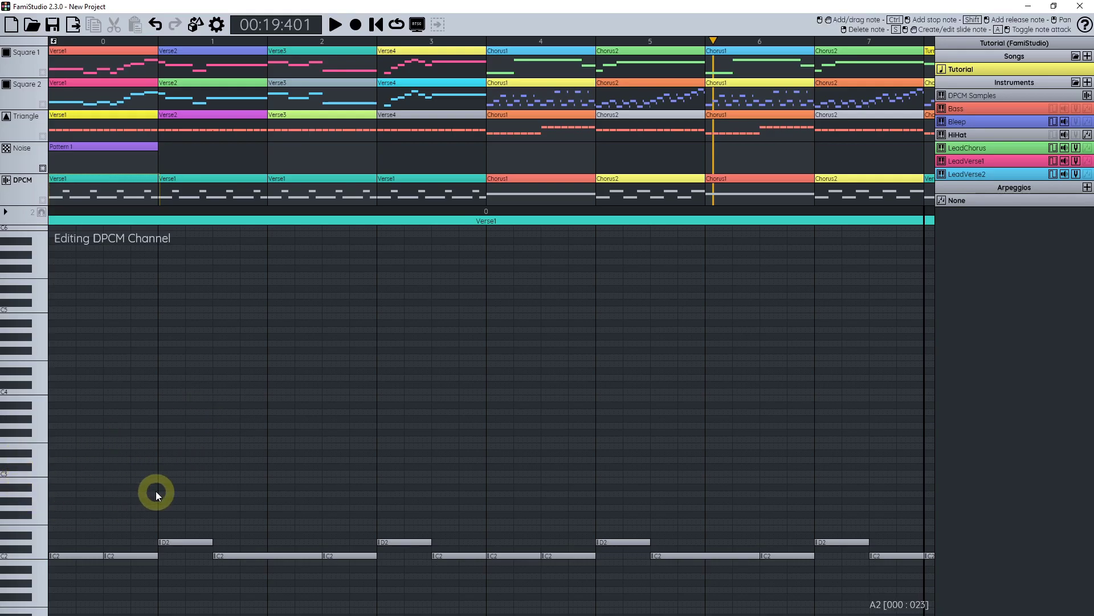
scroll(154, 491, "down", 2)
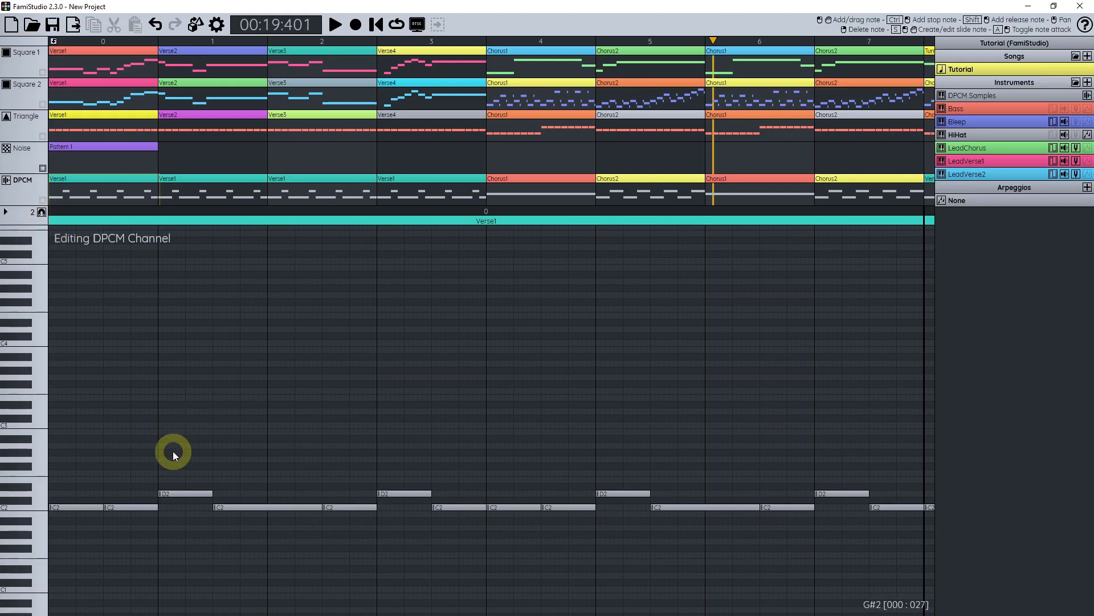
left_click_drag(162, 450, 205, 433)
key("ctrl+z")
left_click(65, 161)
scroll(357, 270, "down", 2)
left_click(42, 199)
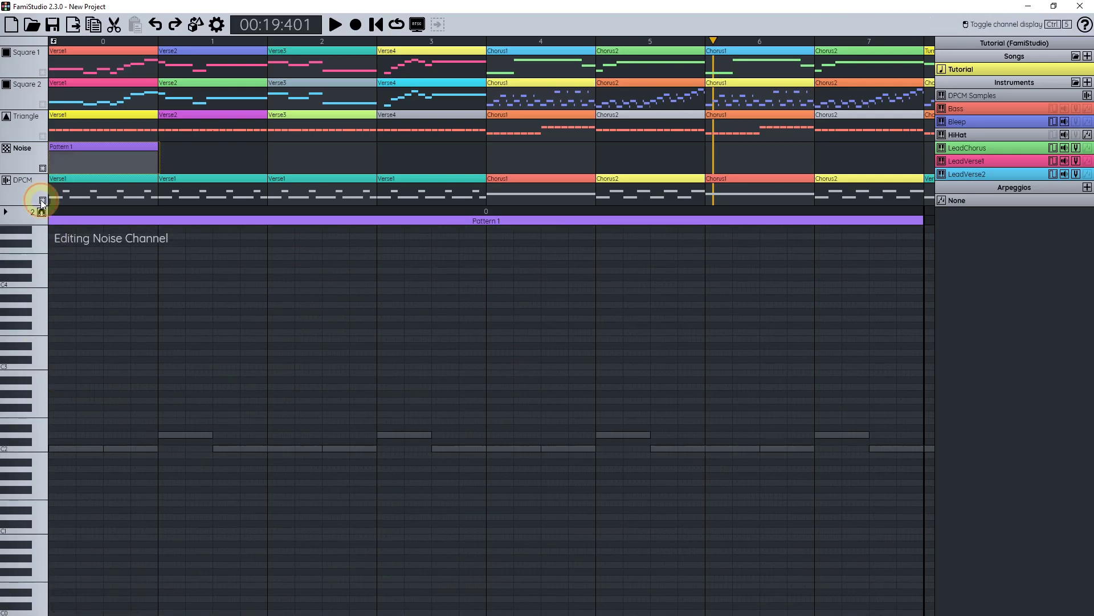
scroll(162, 460, "up", 2)
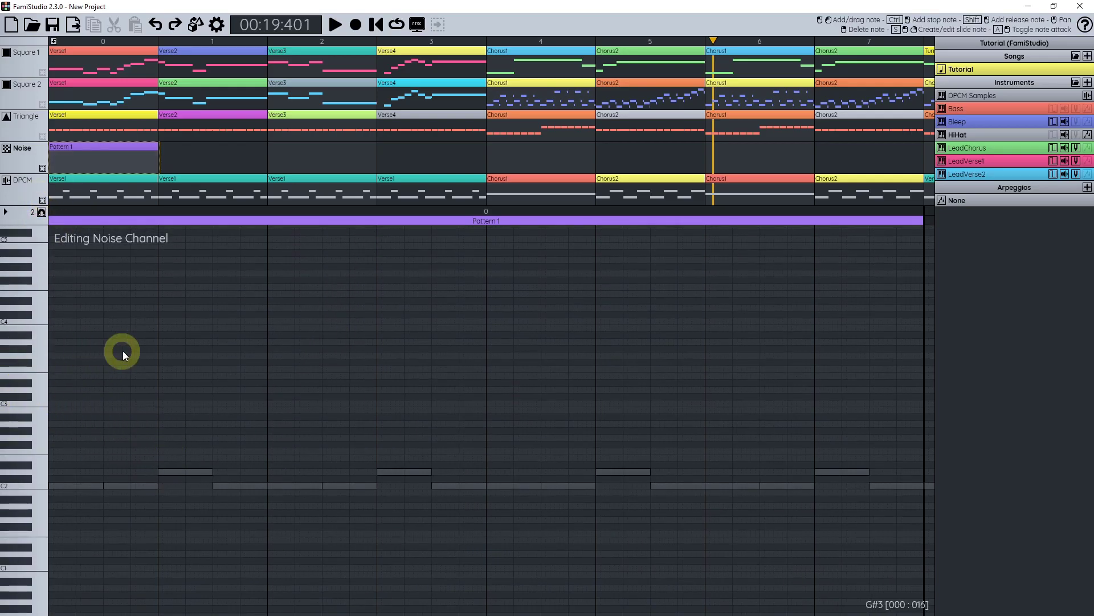
Step: Place eight G#3 HiHat notes in the Noise pattern, at each DPCM D2 note and the C2 note following it
left_click(166, 347)
left_click(224, 348)
left_click(389, 350)
left_click(440, 349)
left_click(621, 350)
left_click(661, 349)
left_click(879, 346)
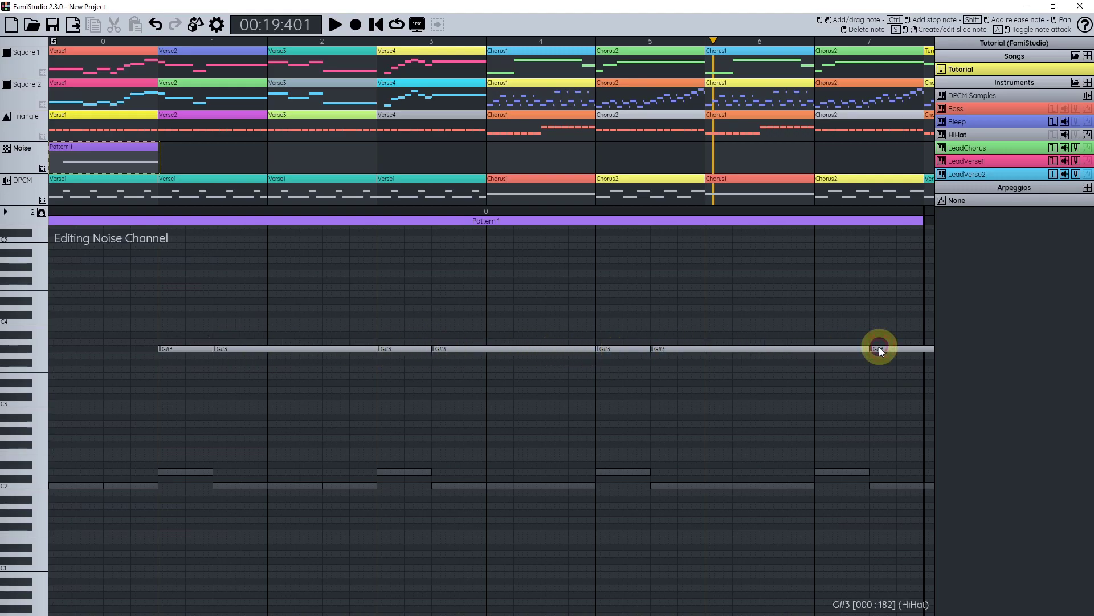
scroll(594, 371, "down", 2)
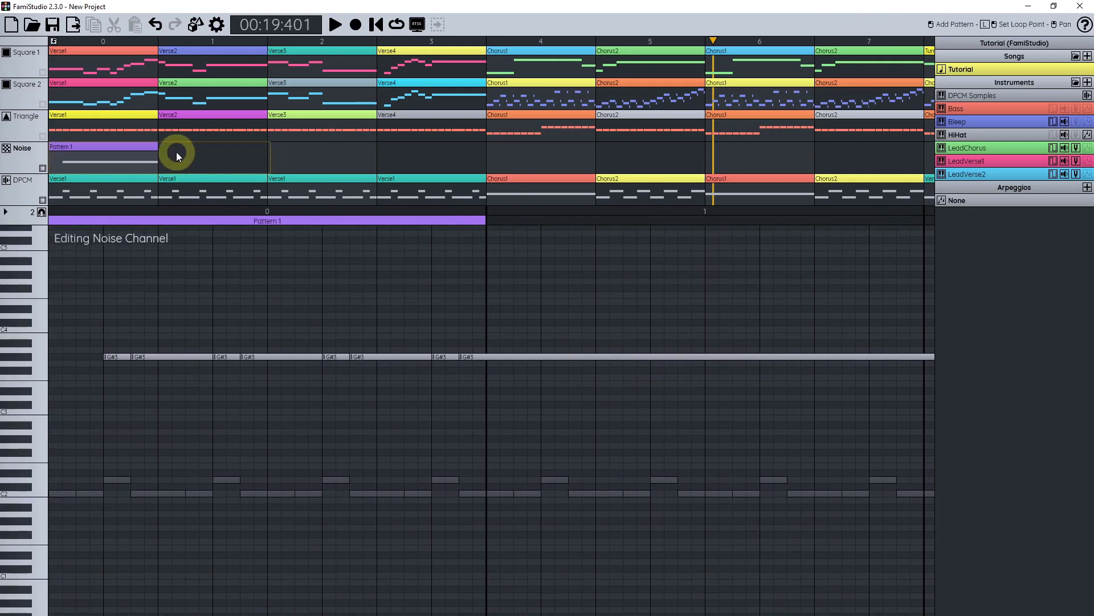
Step: Rename the Noise channel's first pattern as Verse1
double_click(84, 156)
type("Verse1")
key("Return")
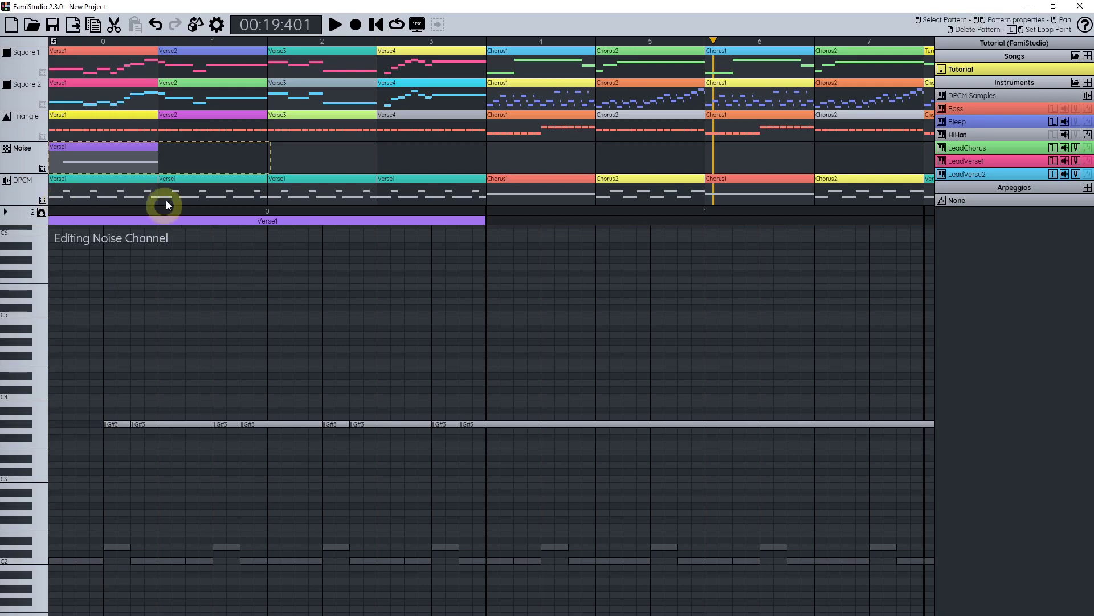
Step: Repeat the Noise channel's Verse1 pattern in slots 1 to 3
mouse_move(125, 152)
left_mouse_down()
mouse_move(300, 160)
mouse_move(250, 159)
left_mouse_up()
key("ctrl+z")
key("ctrl+z")
key("ctrl+z")
mouse_move(104, 156)
left_mouse_down()
mouse_move(416, 155)
mouse_move(374, 173)
left_mouse_up()
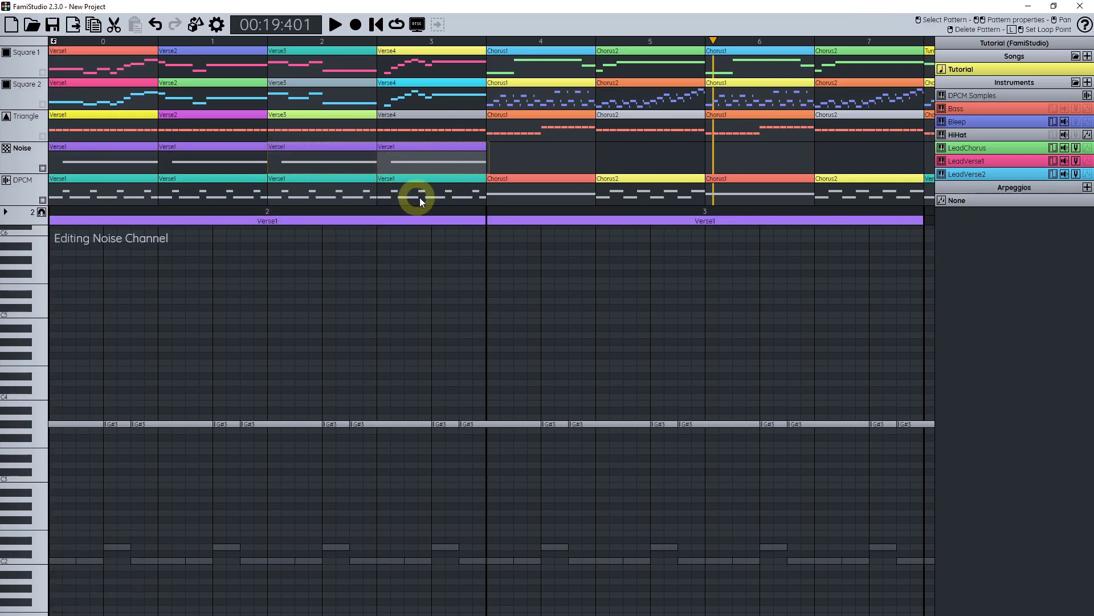
Step: Add a Noise pattern in slot 4 and name it Chorus1
double_click(505, 156)
type("Chorus")
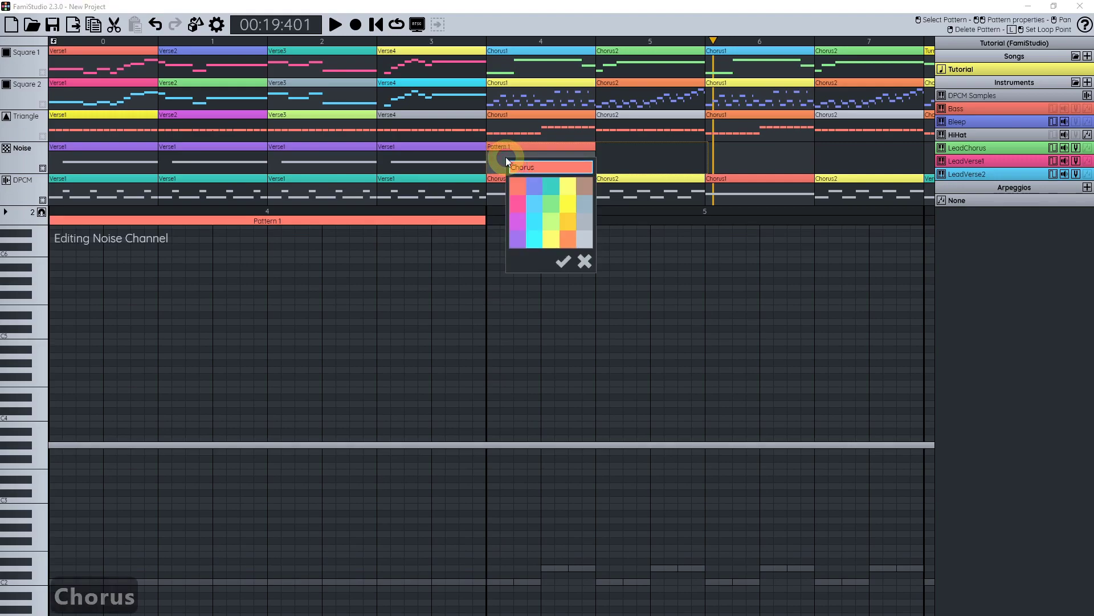
type("1")
key("Return")
Step: Place eight evenly spaced G#3 HiHat notes across the Noise channel's Chorus1 pattern, starting at its beginning
left_click_drag(378, 476, 457, 448)
scroll(539, 416, "down", 1)
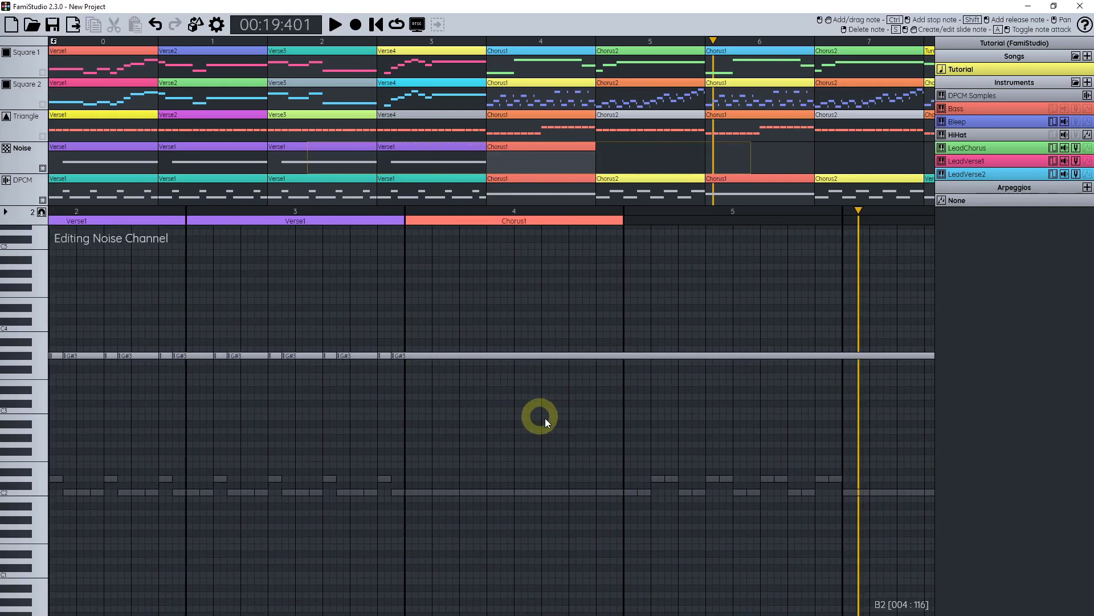
scroll(453, 371, "up", 1)
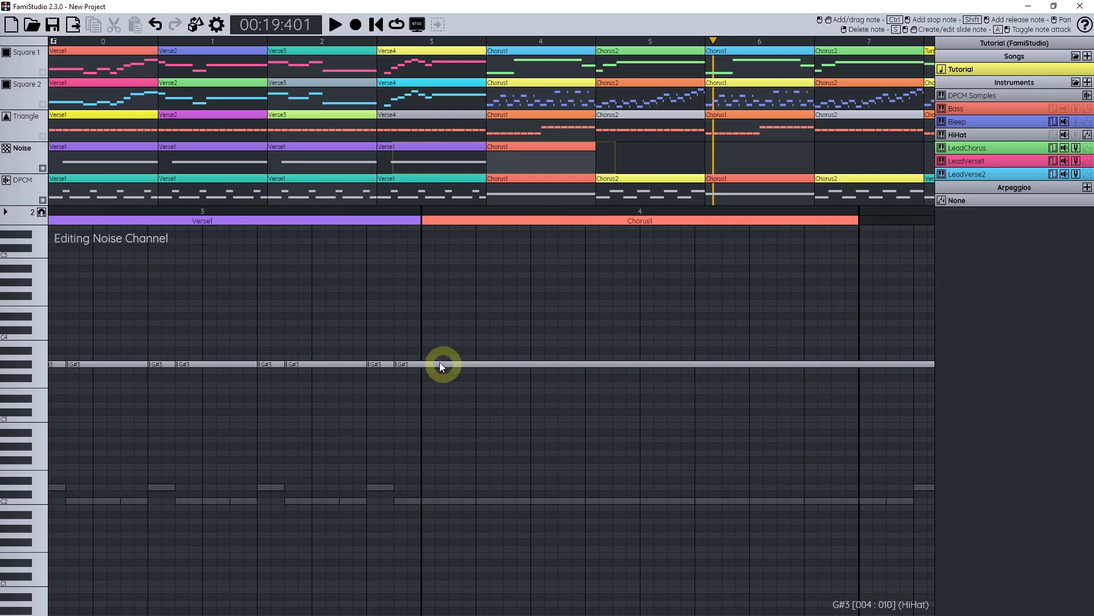
left_click(483, 365)
left_click(532, 365)
left_click(603, 363)
left_click(650, 364)
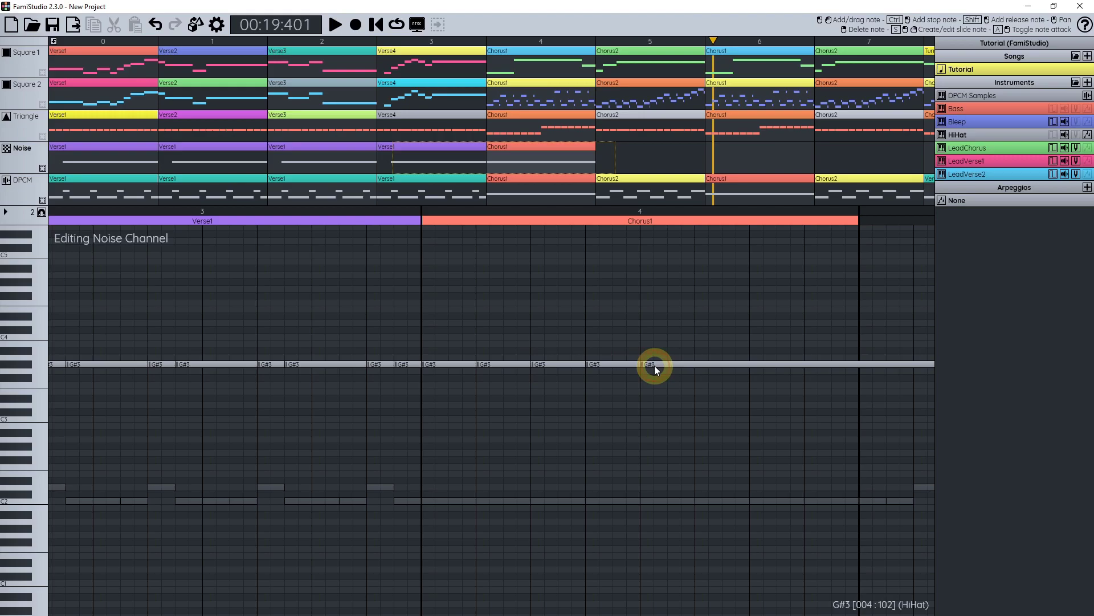
left_click(699, 364)
left_click(757, 364)
left_click(809, 365)
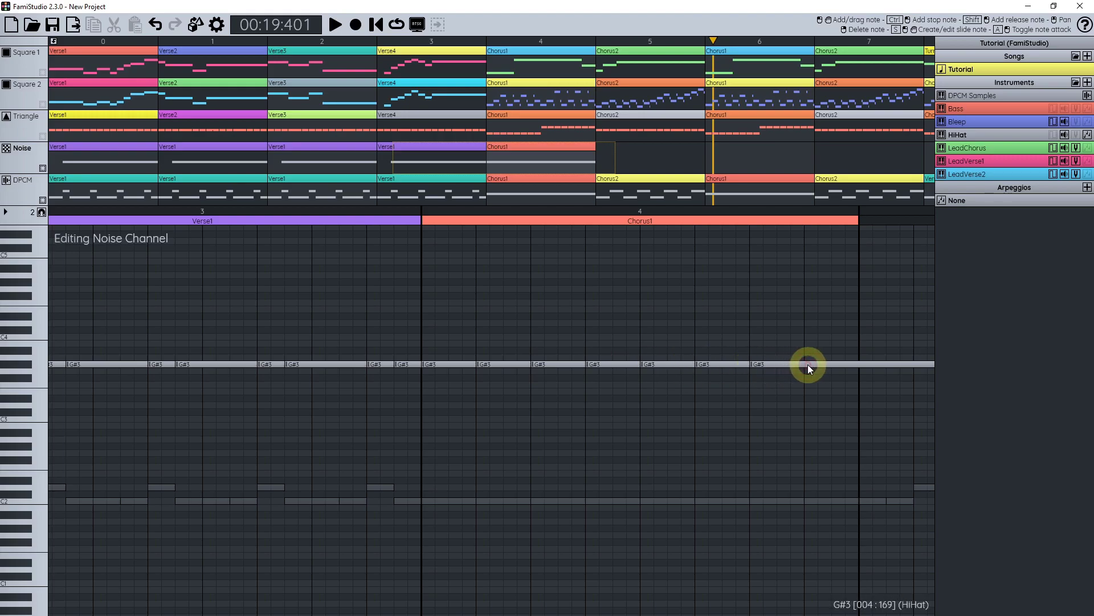
scroll(532, 405, "down", 1)
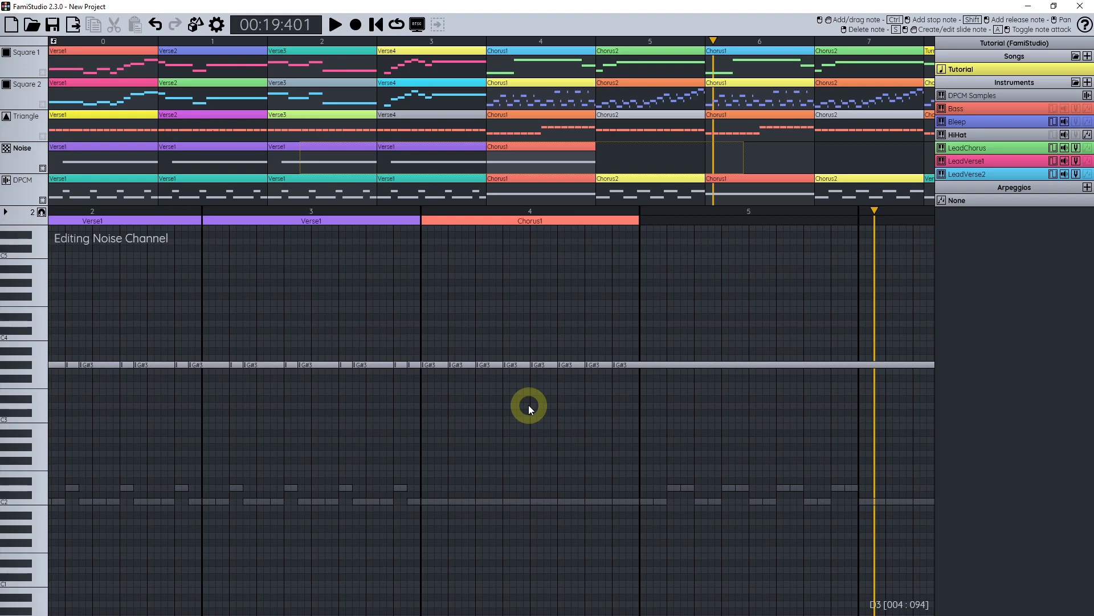
Step: Fill the remaining Noise slots with pattern copies: Chorus1 in slot 6 and Verse1 in slots 5, 7, 8 and 9
scroll(395, 163, "down", 1)
left_click(252, 156)
left_click_drag(252, 156, 357, 152)
left_click_drag(441, 152, 549, 155)
left_click(462, 156)
Step: Solo Noise together with DPCM and play the drums from near the start of the song
left_click_drag(87, 46, 63, 43)
right_click(7, 148)
left_click(10, 183)
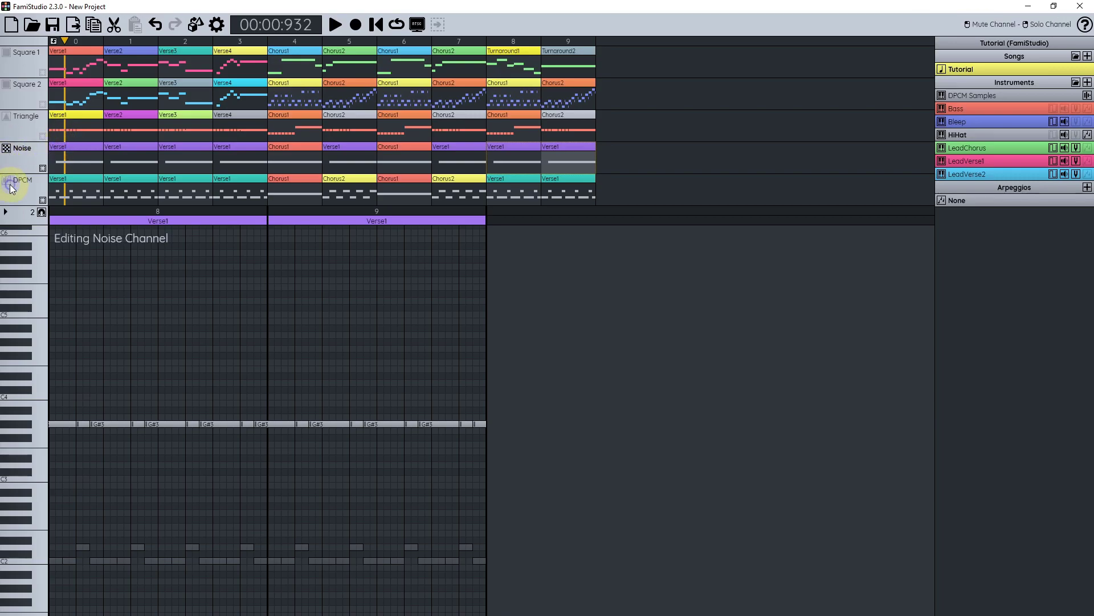
key("space")
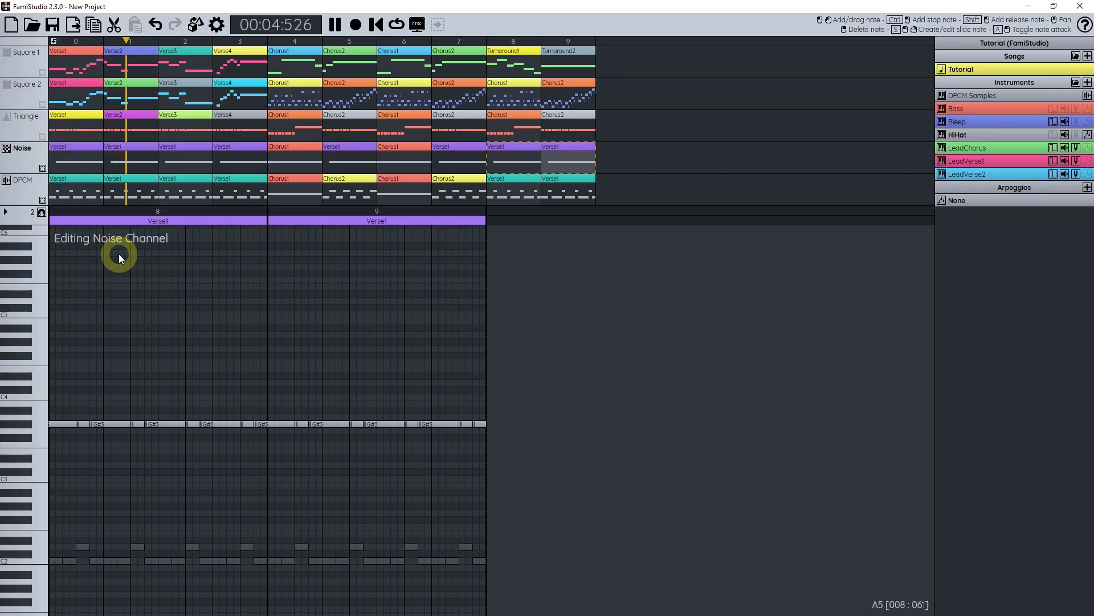
key("space")
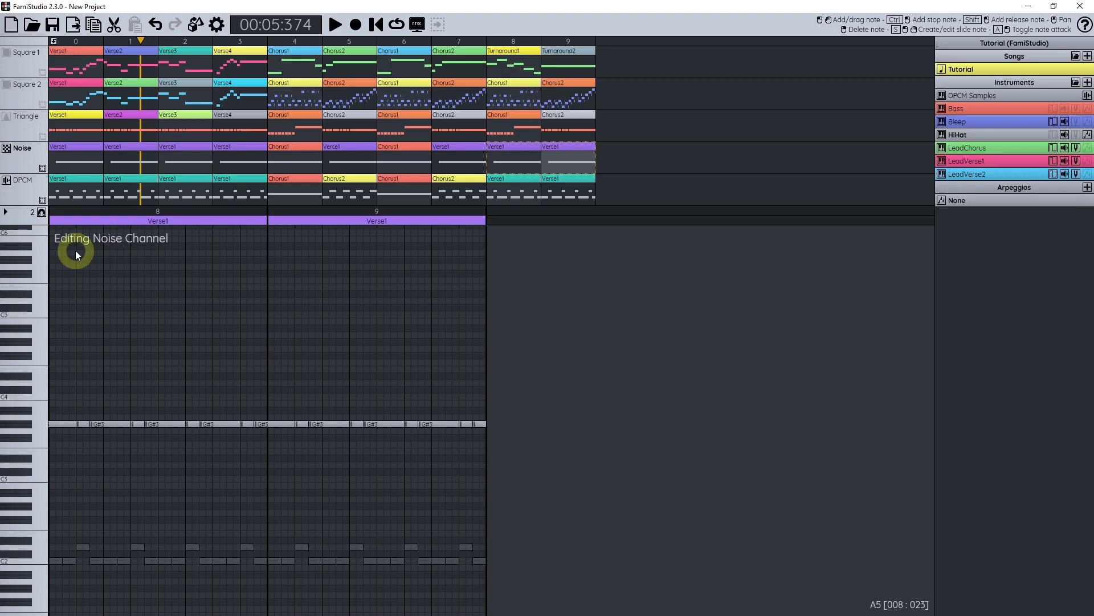
Step: Open the Triangle channel's Verse1 pattern and turn off the background display of the Noise and DPCM notes
left_click(69, 123)
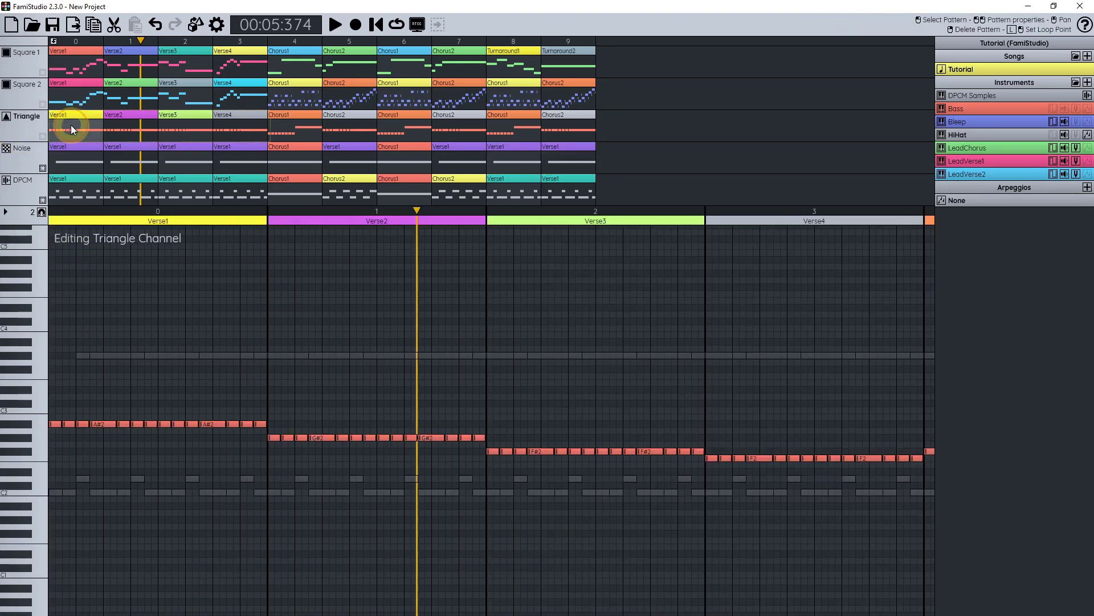
scroll(171, 319, "down", 1)
left_click(42, 168)
left_click(43, 200)
key("ctrl+3")
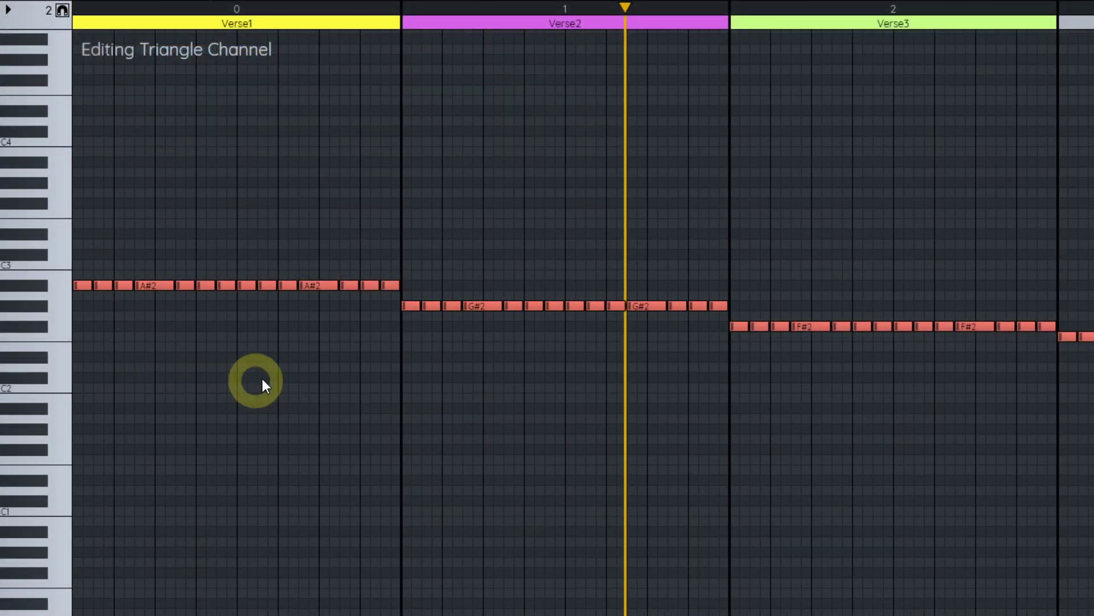
Step: In Triangle's Verse1, lower the short note after each long A#2 to F2 and play from the song's start
left_click_drag(179, 286, 185, 332)
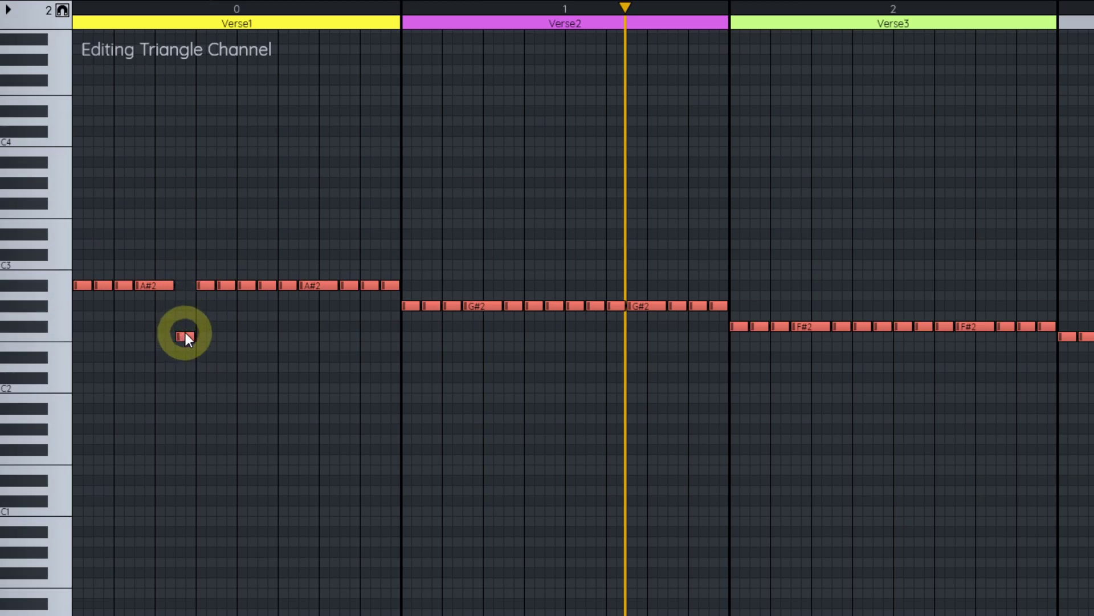
left_click_drag(357, 284, 350, 334)
key("shift+space")
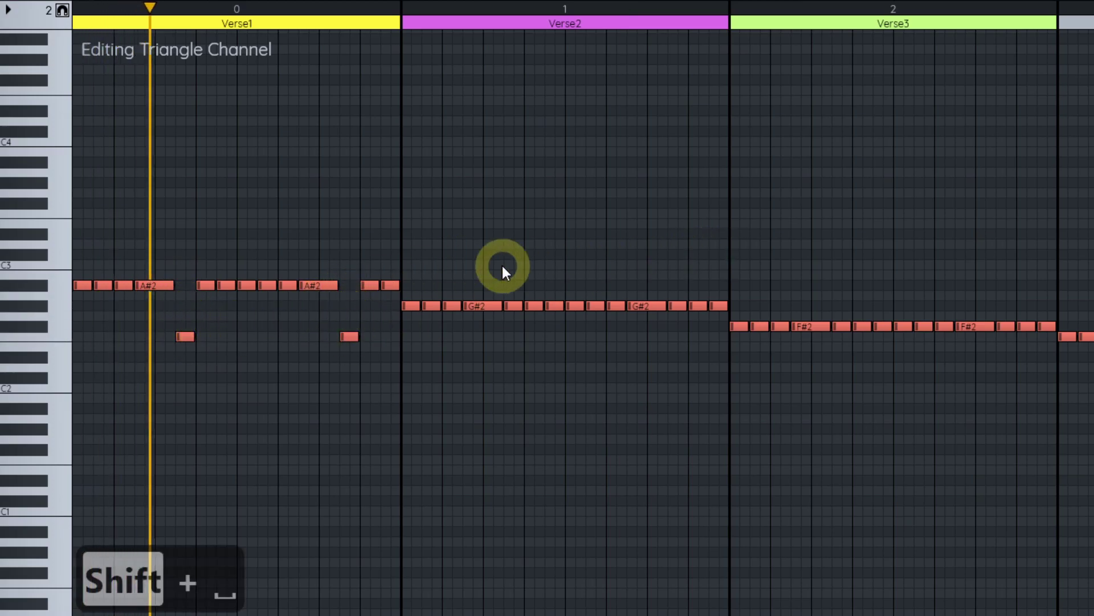
Step: In Triangle's Verse2, raise the short note after each long G#2 to D#3 and the last note to C#3
left_click_drag(518, 306, 520, 239)
left_click_drag(676, 307, 679, 233)
left_click_drag(717, 306, 717, 255)
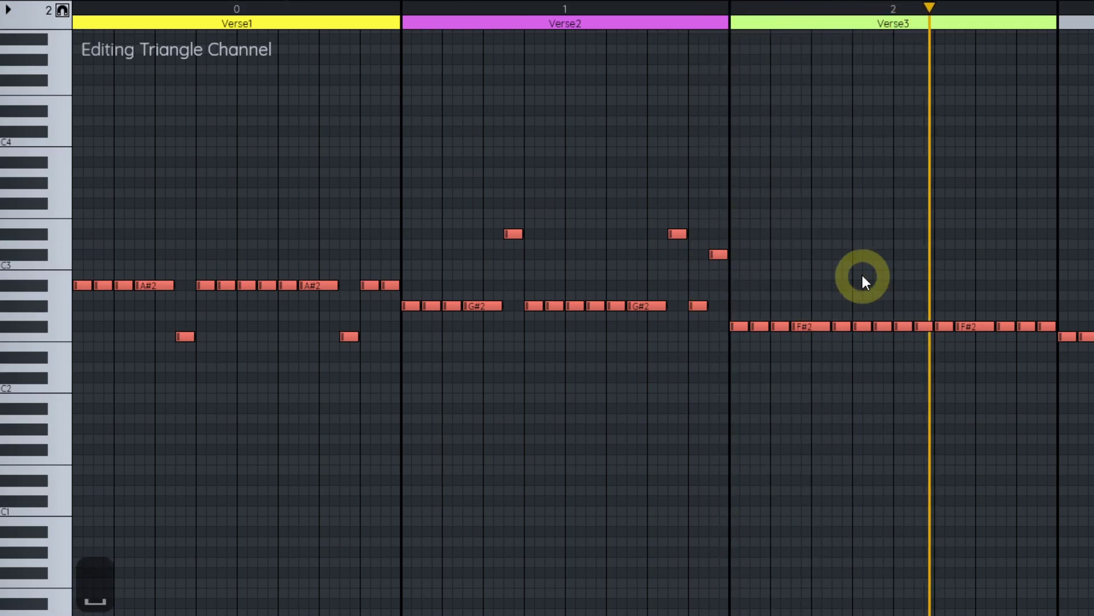
Step: In Triangle's Verse3, raise the note after the second long F#2 to F3 and the last note to D#3, and play the song
scroll(844, 271, "right", 5)
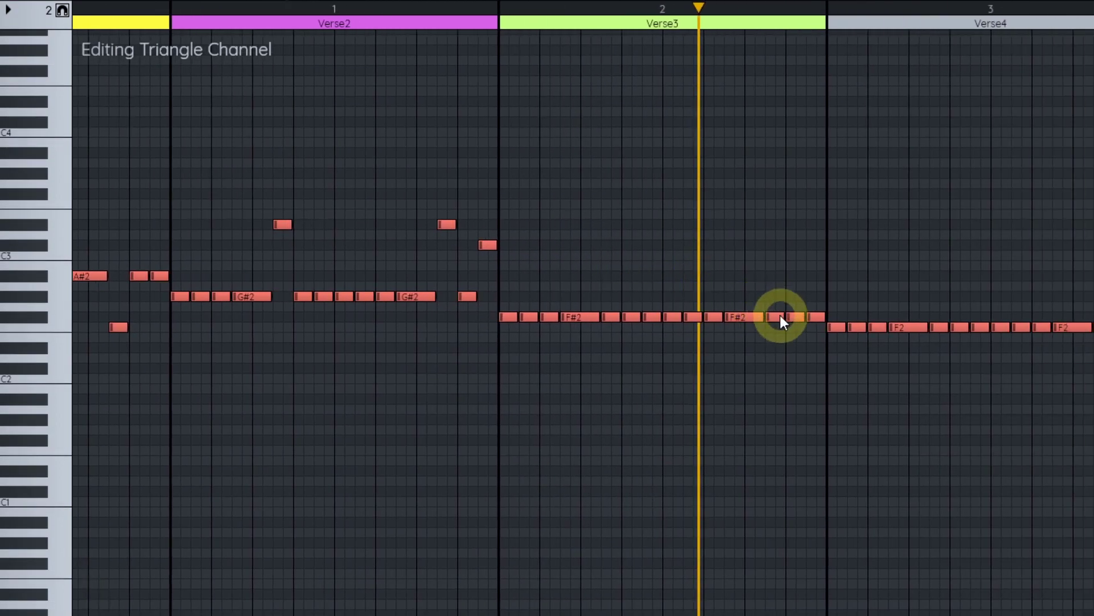
left_click_drag(781, 315, 778, 204)
left_click_drag(831, 259, 450, 288)
left_click_drag(450, 331, 455, 236)
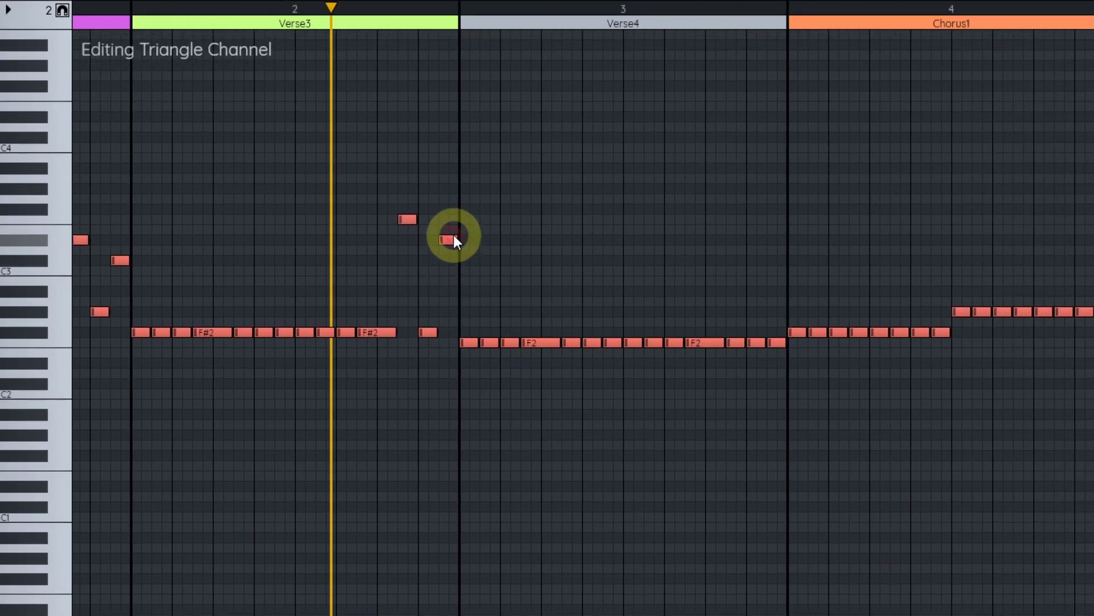
key("space")
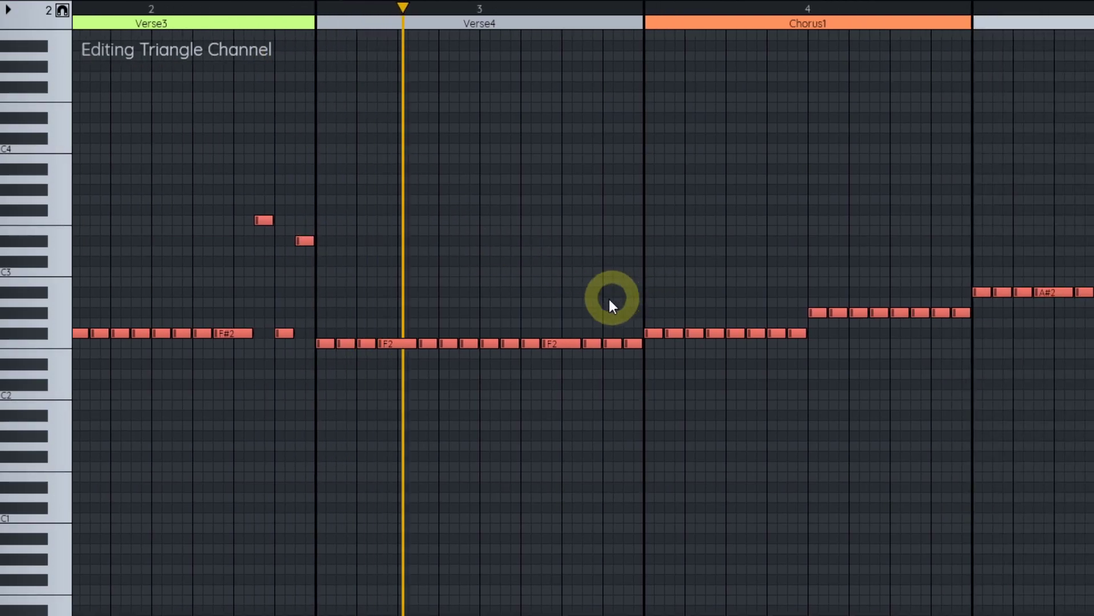
Step: In Triangle's Verse4, raise the note after the second long F2 to C3 and the last note to C#3, and play the song
key("space")
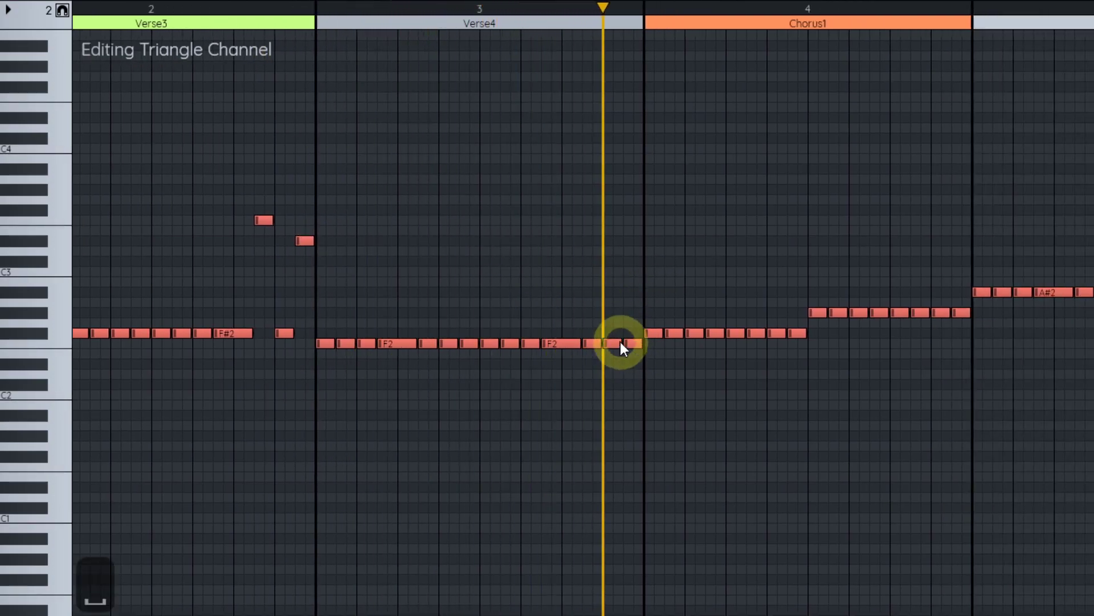
left_click_drag(600, 343, 601, 272)
left_click_drag(633, 343, 630, 262)
key("space")
scroll(590, 326, "right", 3)
scroll(590, 326, "up", 1)
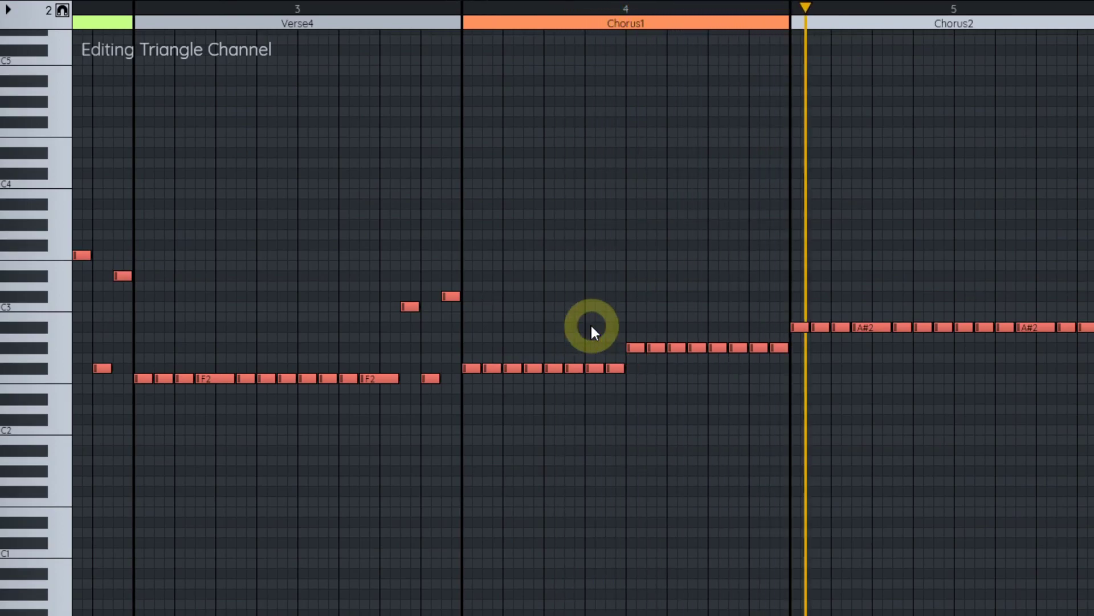
scroll(931, 337, "right", 1)
scroll(931, 338, "up", 1)
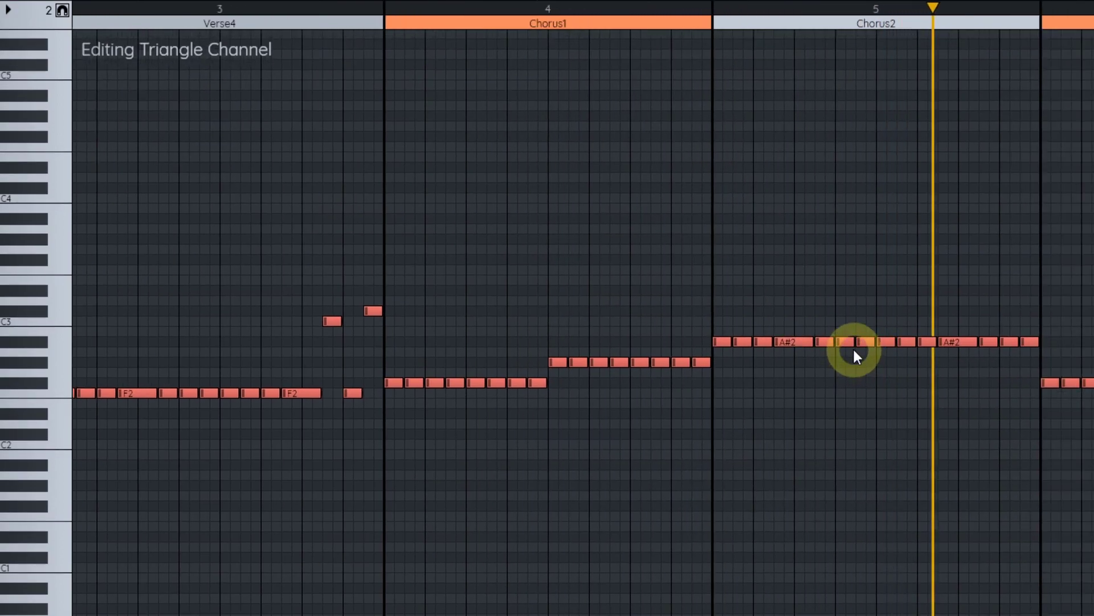
Step: In Triangle's Chorus2, raise the second long A#2 to C3 and the last three notes to C#3
key("space")
left_click_drag(947, 334, 966, 319)
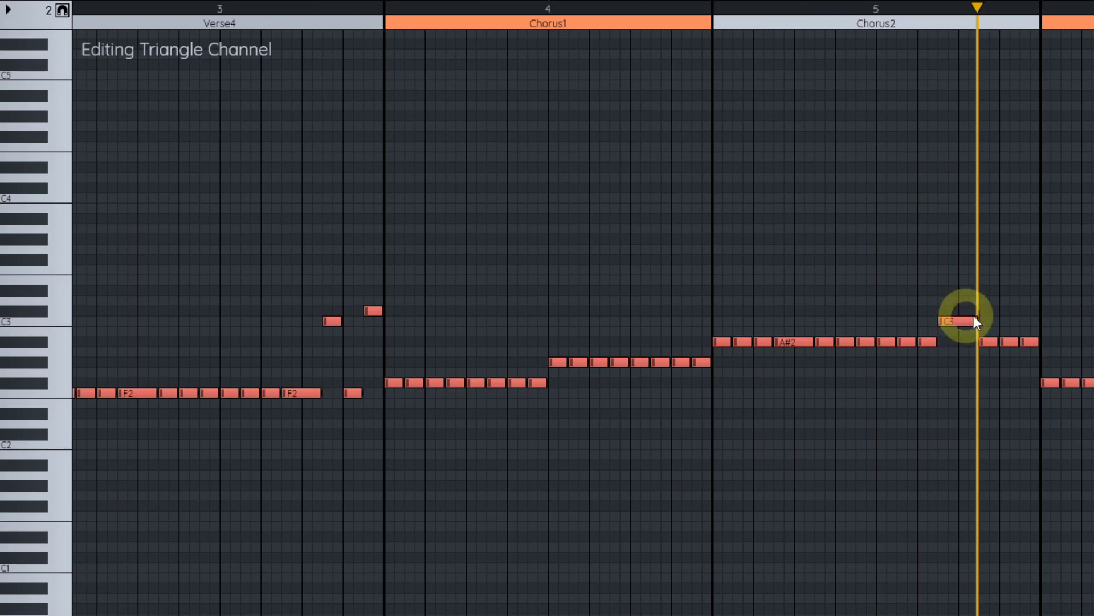
left_click_drag(1001, 15, 1018, 15)
key("Up")
key("Up")
key("Up")
Step: Add a downward slide to the last note of Triangle's Chorus2 and clear the note selection
key("s")
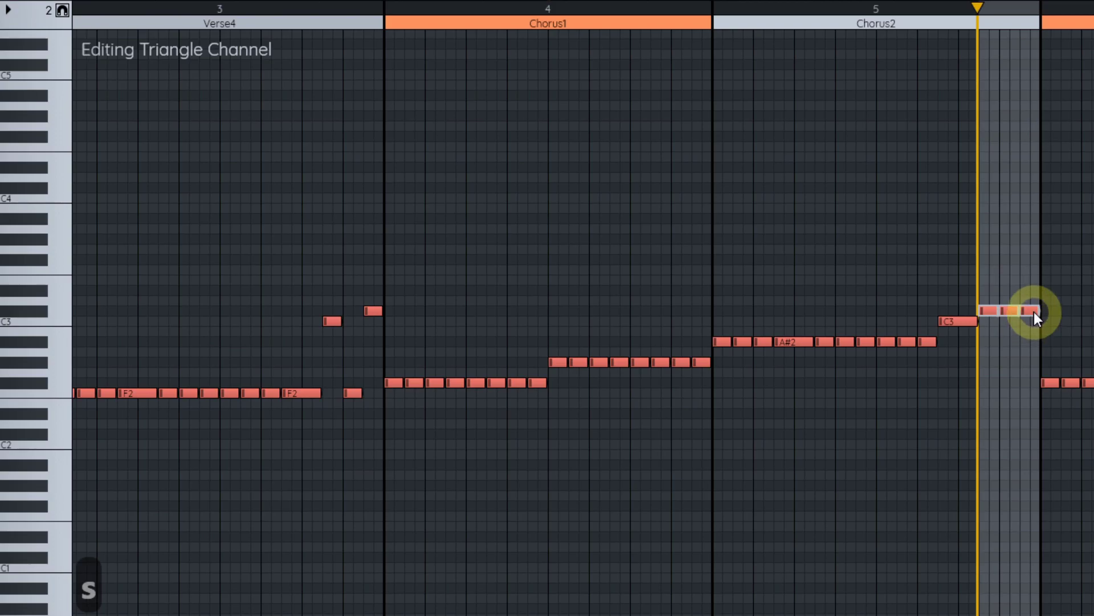
left_click_drag(1034, 312, 1031, 375)
scroll(996, 358, "left", 5)
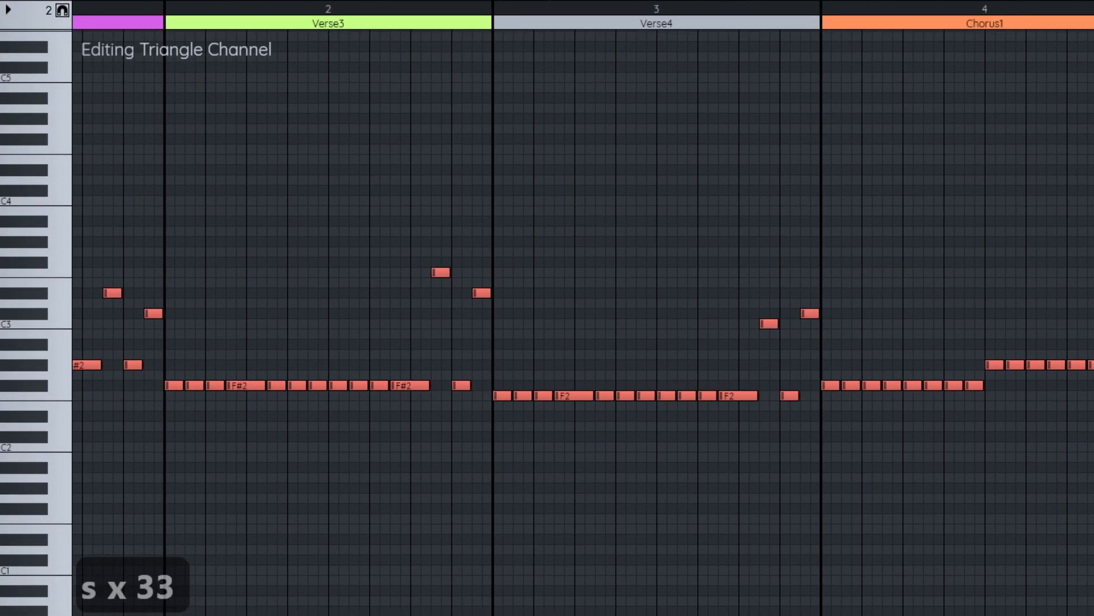
key("Escape")
Step: Play the song from the start through the second chorus to check the varied Triangle bass line
scroll(1039, 230, "left", 7)
key("shift+space")
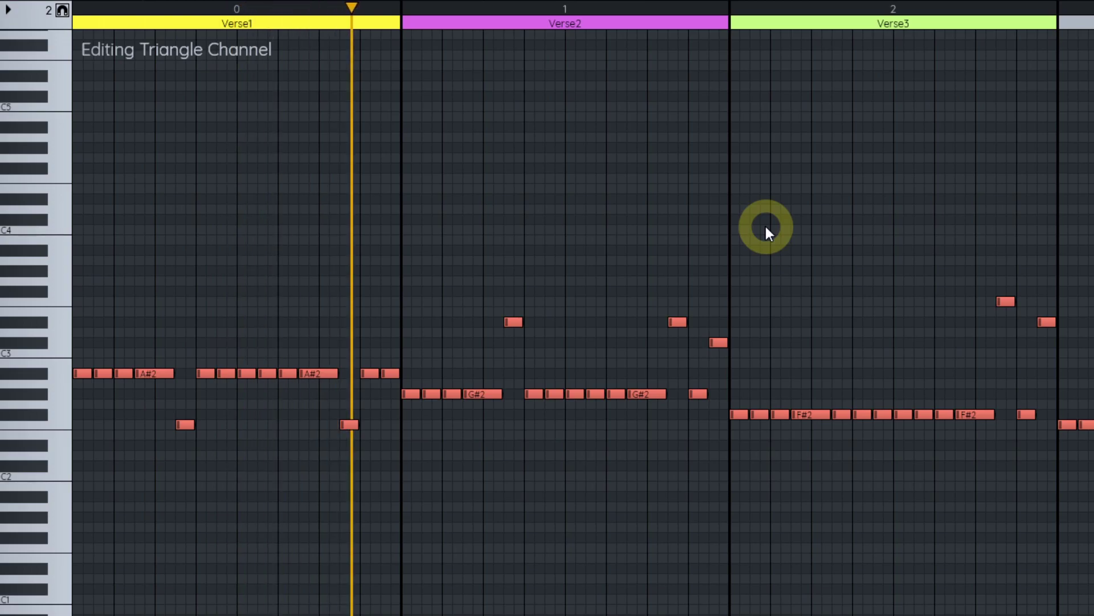
key("ctrl+3")
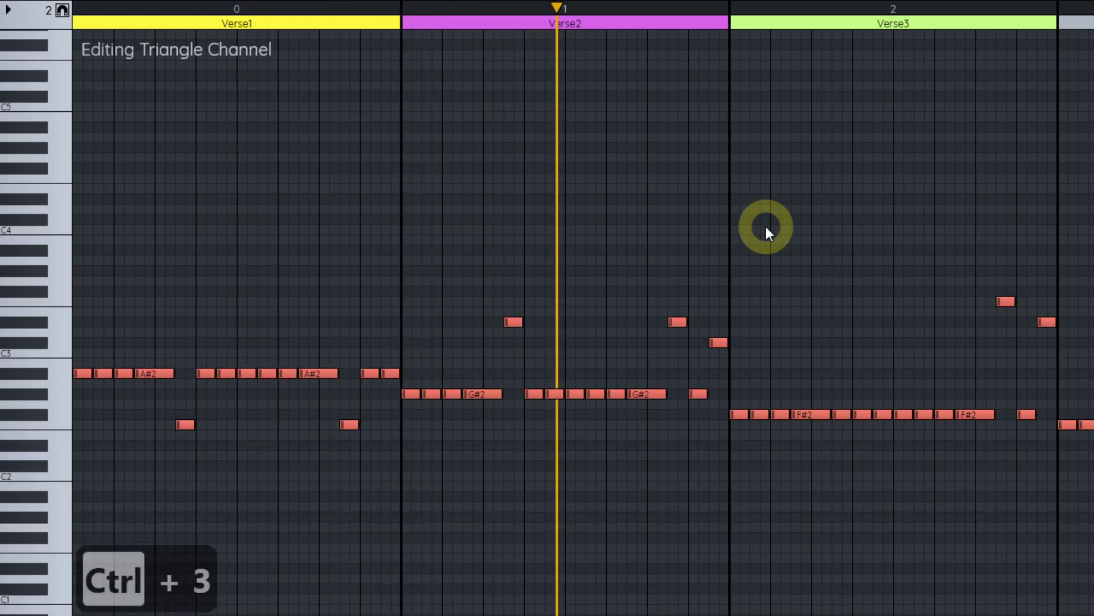
key("ctrl+2")
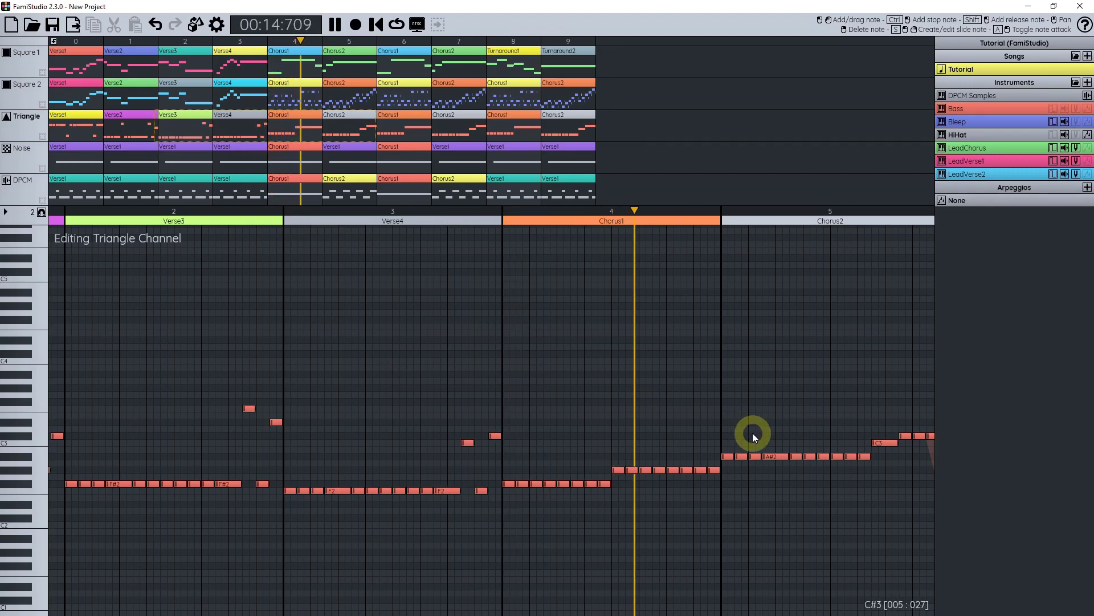
left_click_drag(753, 433, 155, 404)
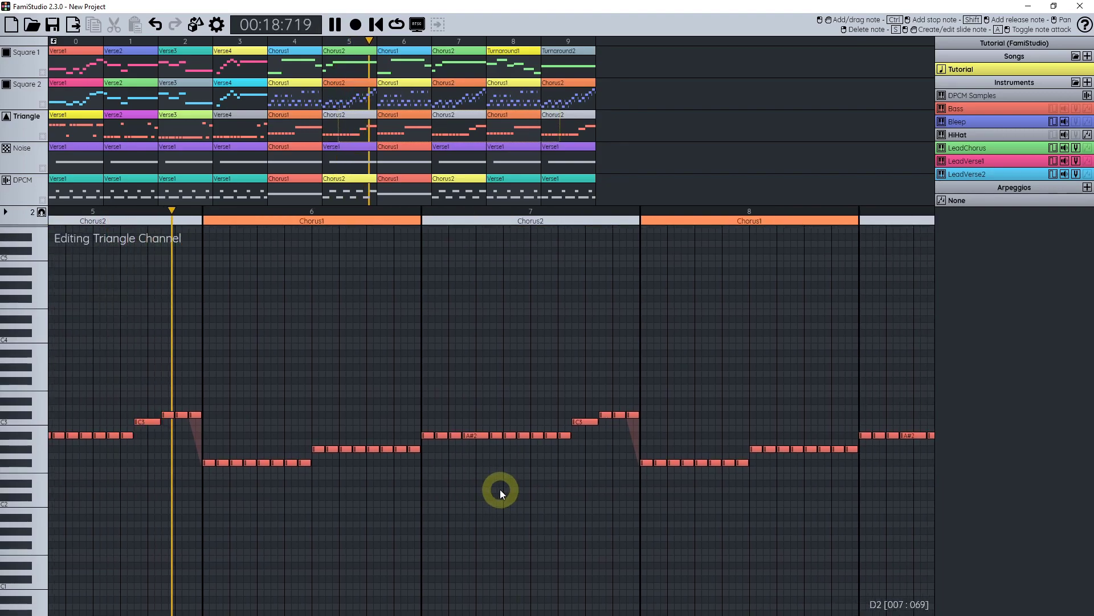
key("space")
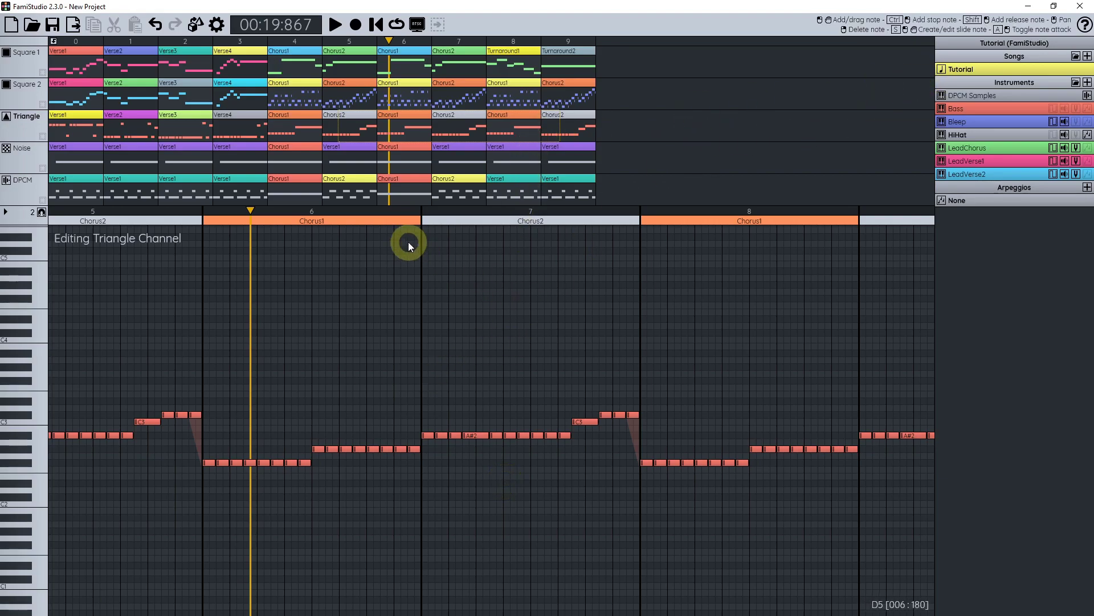
Step: Extend the Tutorial song's length to 11 patterns and shift all existing patterns on every channel one slot later
double_click(960, 68)
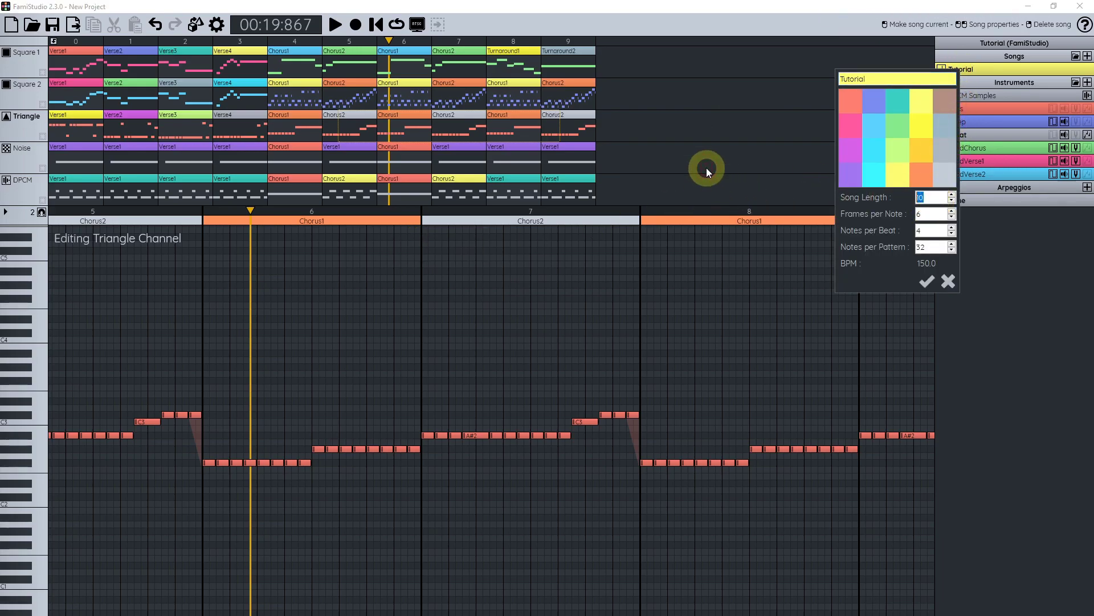
type("11")
left_click(927, 281)
left_click_drag(69, 42, 546, 47)
left_click_drag(64, 62, 120, 63)
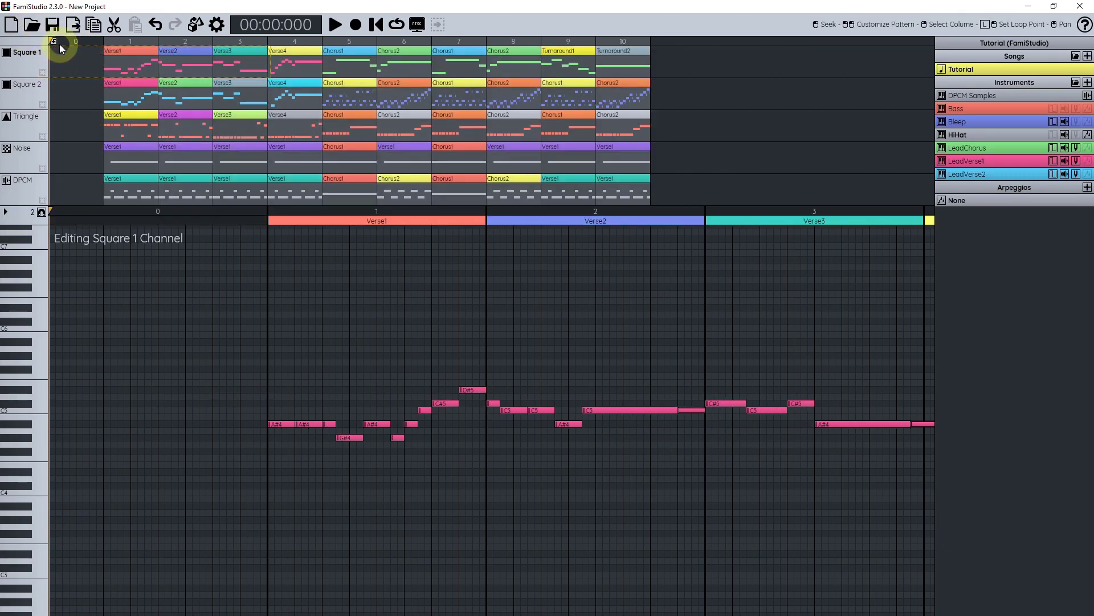
key("Escape")
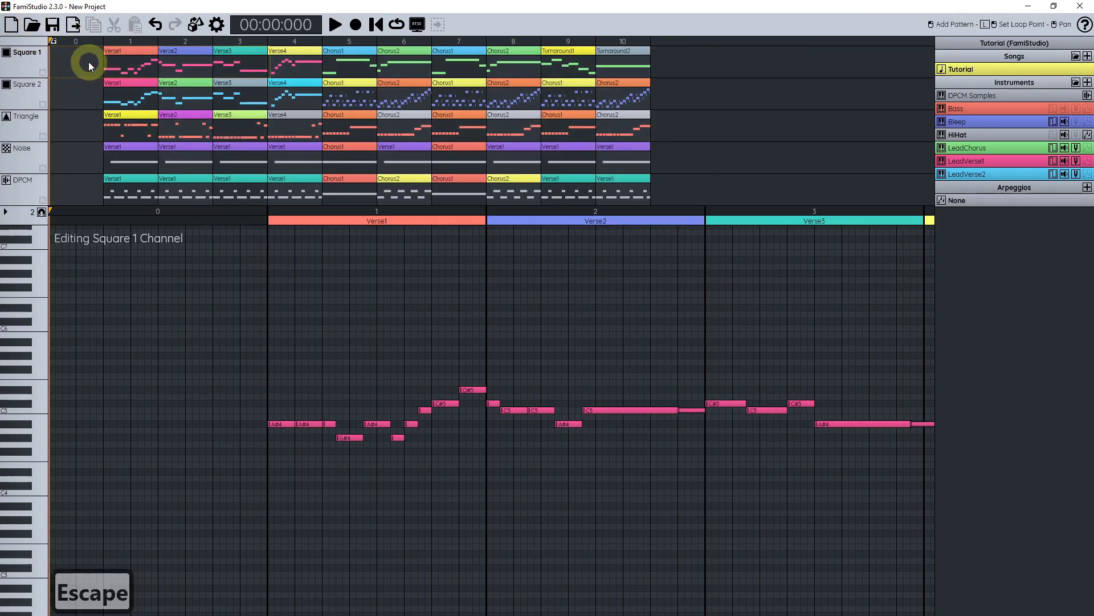
Step: Add a pattern in Square 1's empty first slot and rename it Intro1
double_click(87, 61)
type("INtro1")
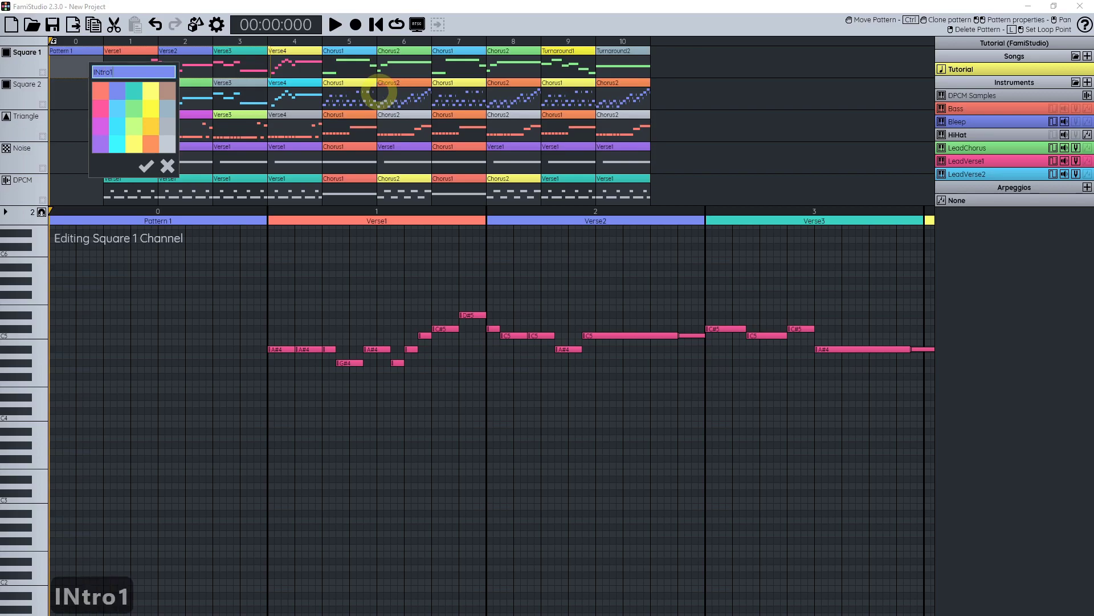
key("Home")
key("Right")
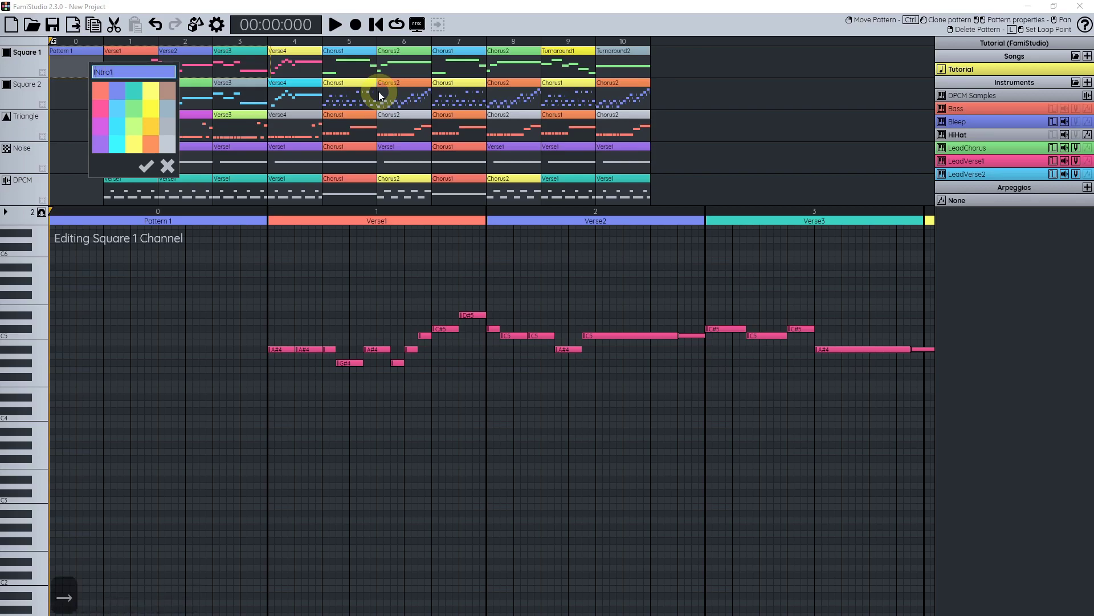
key("Delete")
type("n")
key("Return")
Step: With LeadVerse1, draw short pickup notes F4, G#4 and A#4 at the end of Square 1's Intro1 and play them into Verse1
scroll(197, 282, "down", 2)
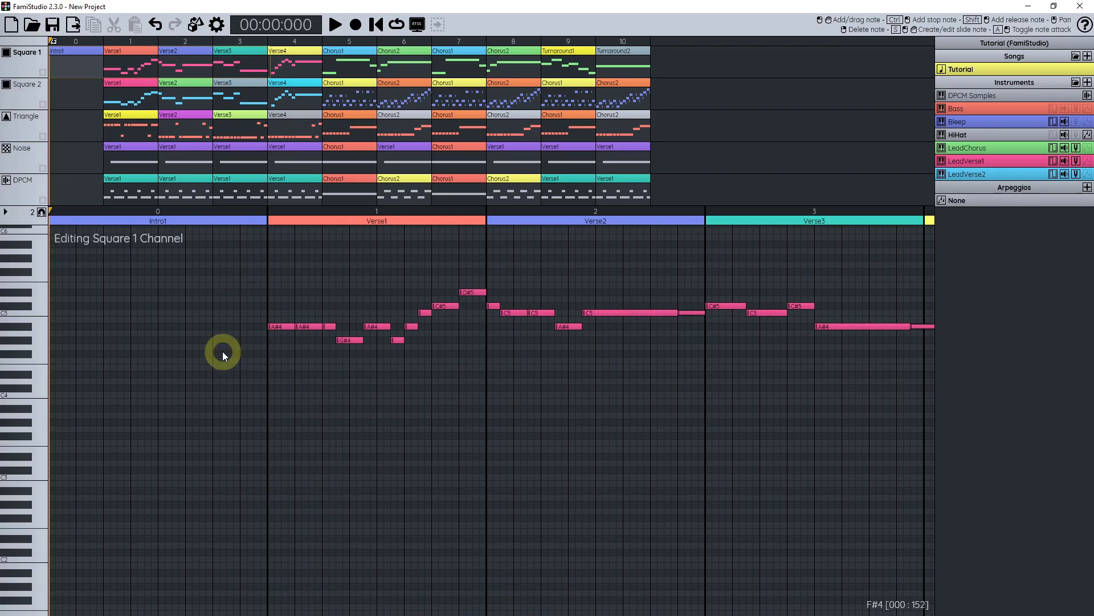
scroll(222, 351, "up", 1)
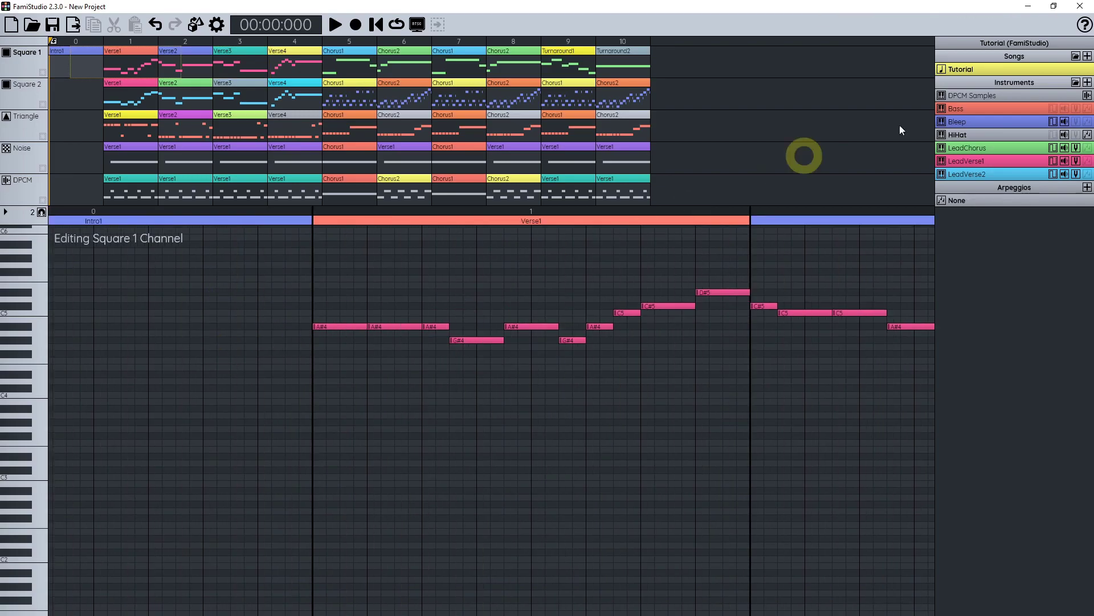
left_click(992, 160)
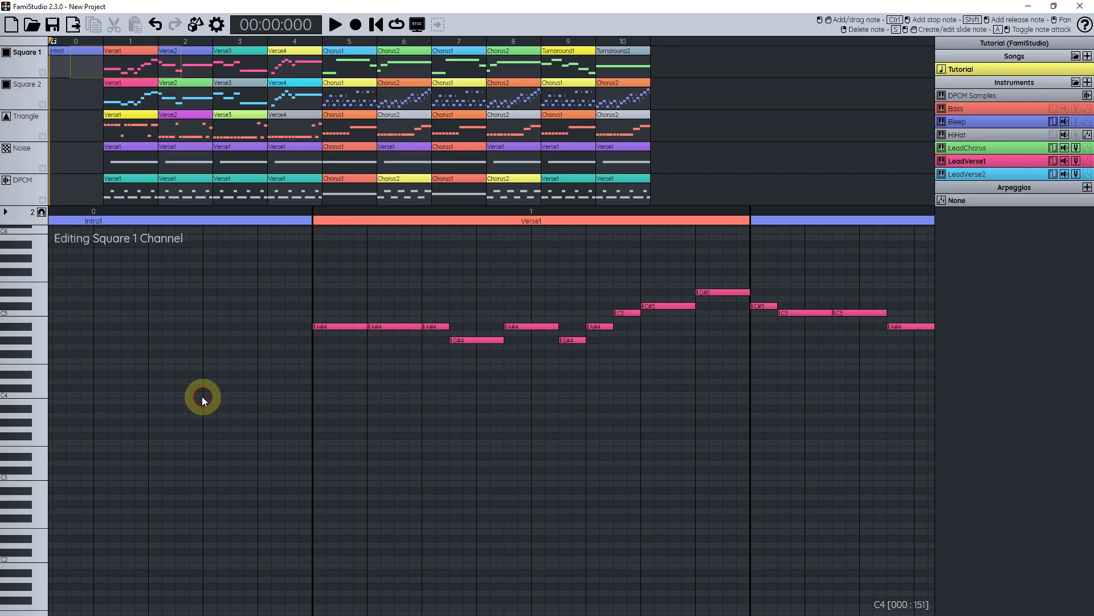
left_click(261, 360)
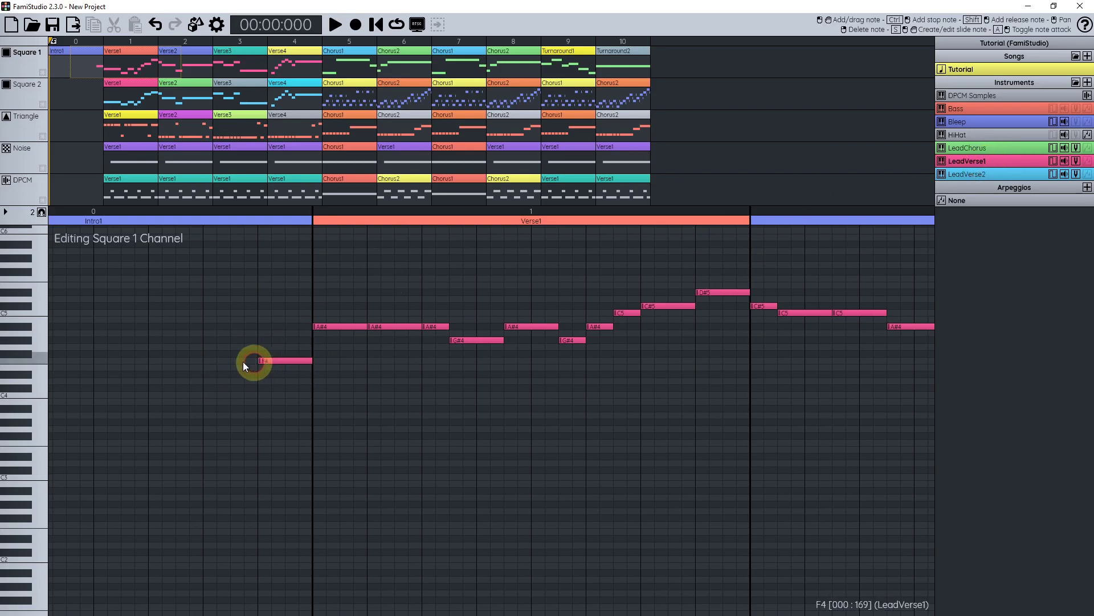
left_click(262, 341)
left_click(287, 327)
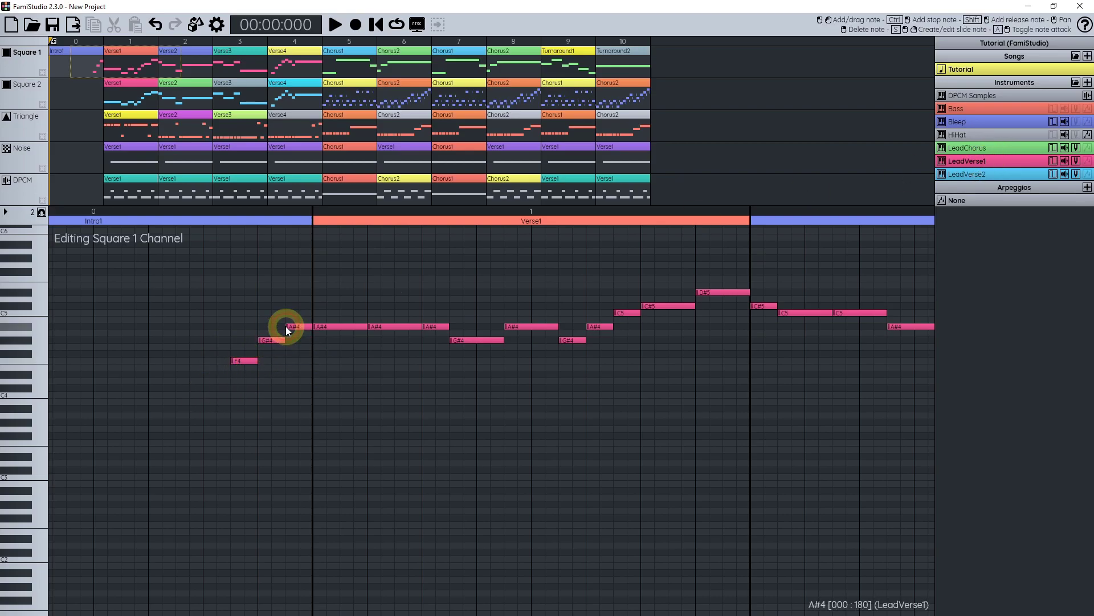
left_click(225, 209)
key("space")
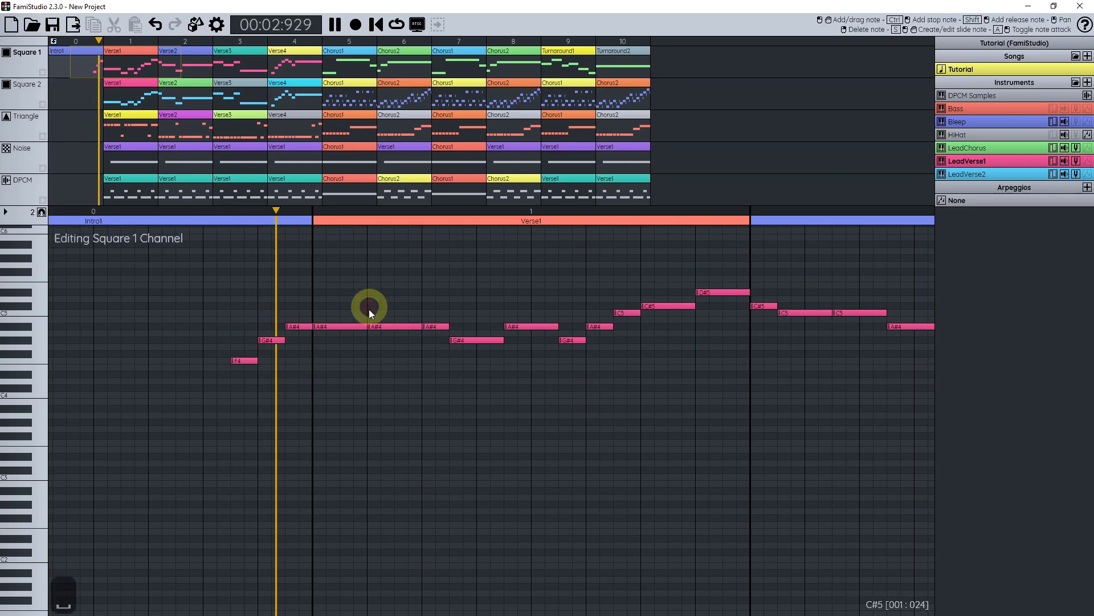
key("space")
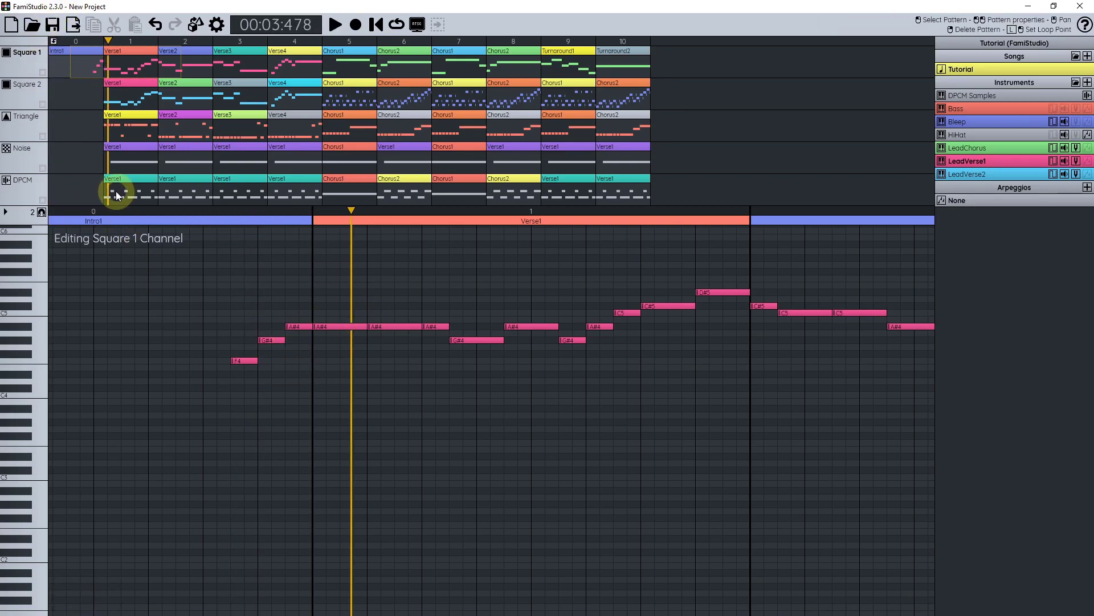
Step: Add a pattern in the DPCM channel's first slot and rename it Intro1
left_click(94, 194)
double_click(94, 194)
type("Intro1")
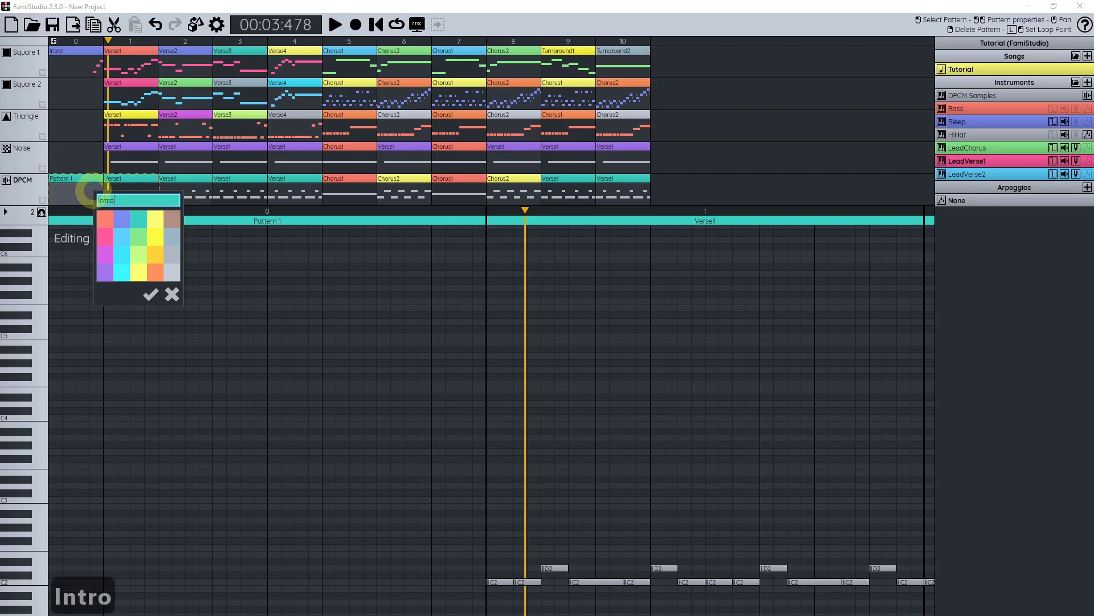
key("Return")
Step: Add a C2 and two D2 notes at the end of the DPCM Intro1 pattern and play the transition into Verse1
scroll(456, 484, "down", 3)
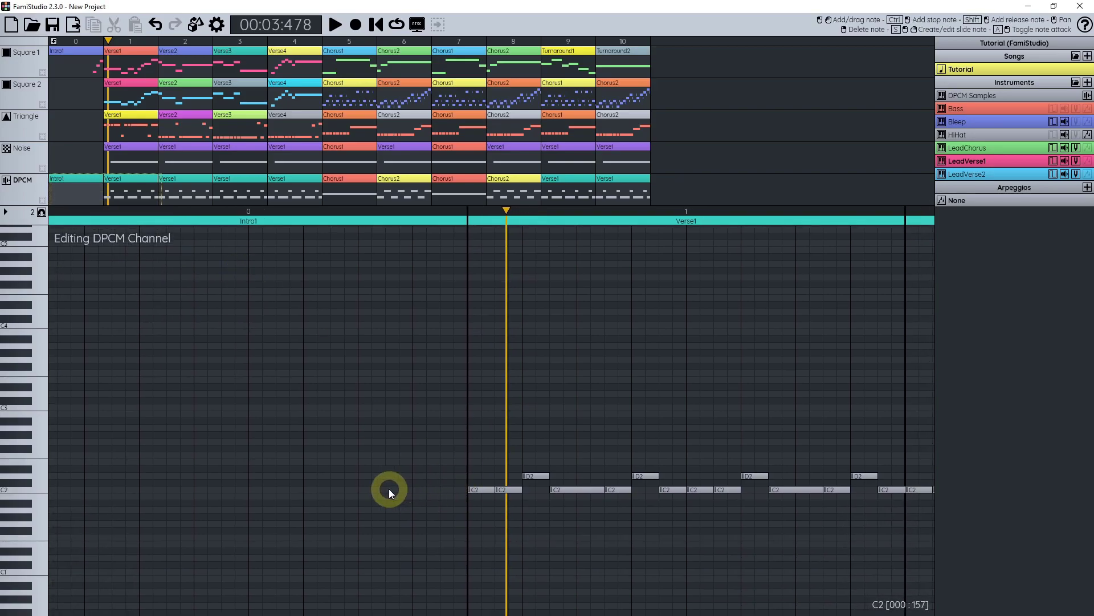
left_click(419, 475)
left_click(444, 473)
left_click(368, 212)
key("space")
key("space")
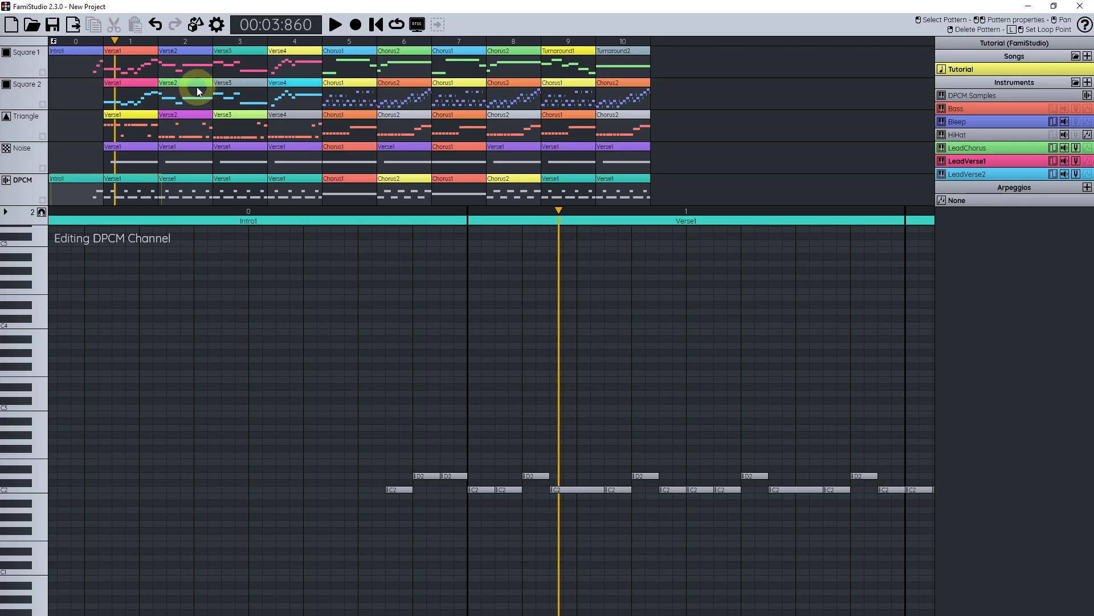
Step: Try a custom length of 6 notes per pattern for the intro column and undo it
scroll(90, 122, "up", 1)
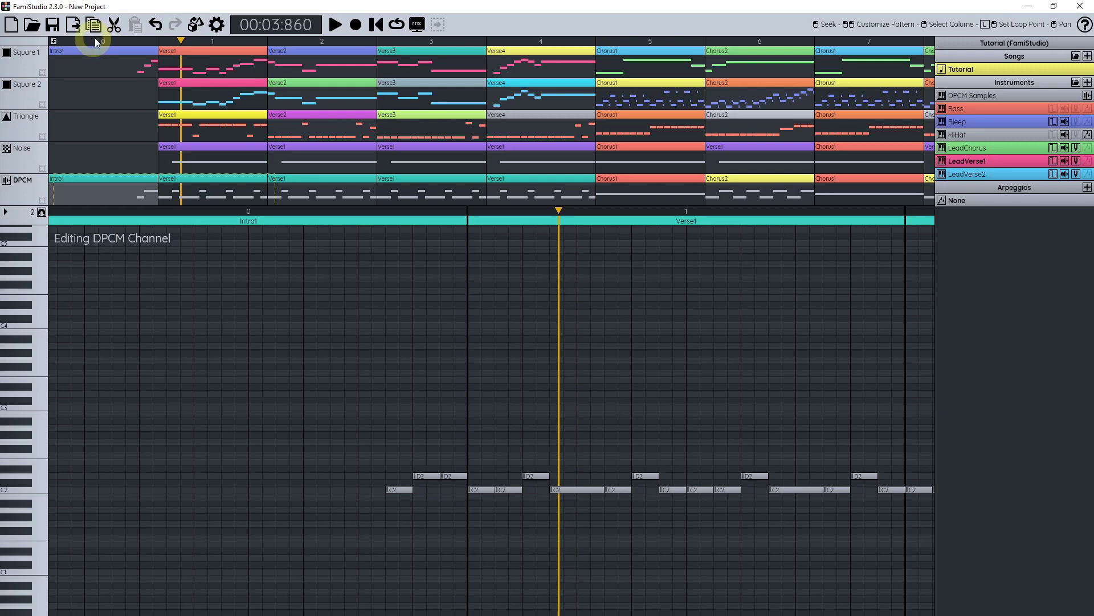
double_click(128, 42)
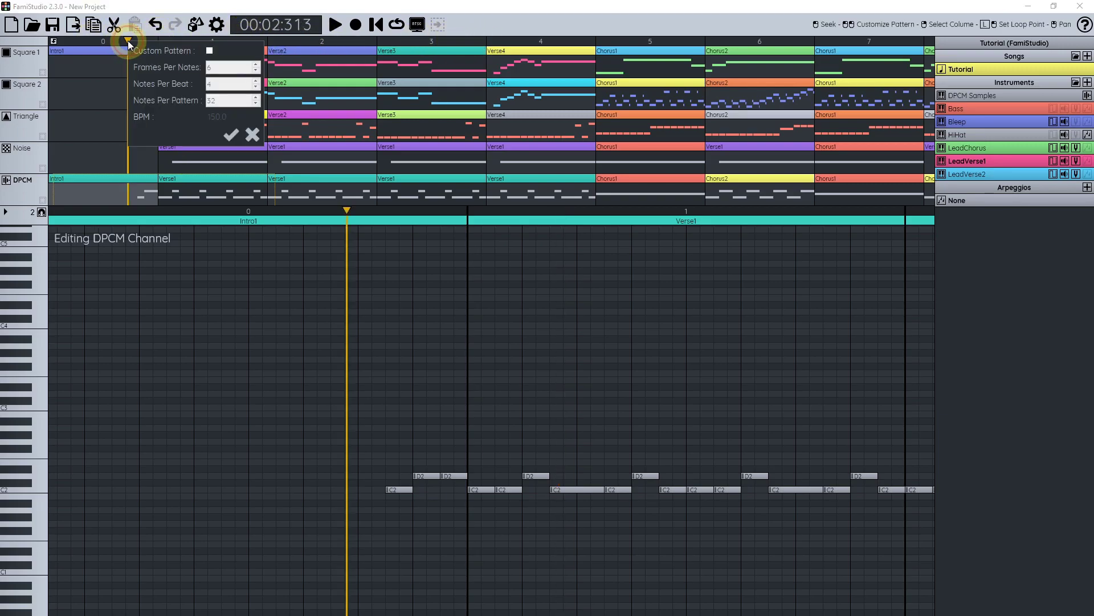
left_click(211, 51)
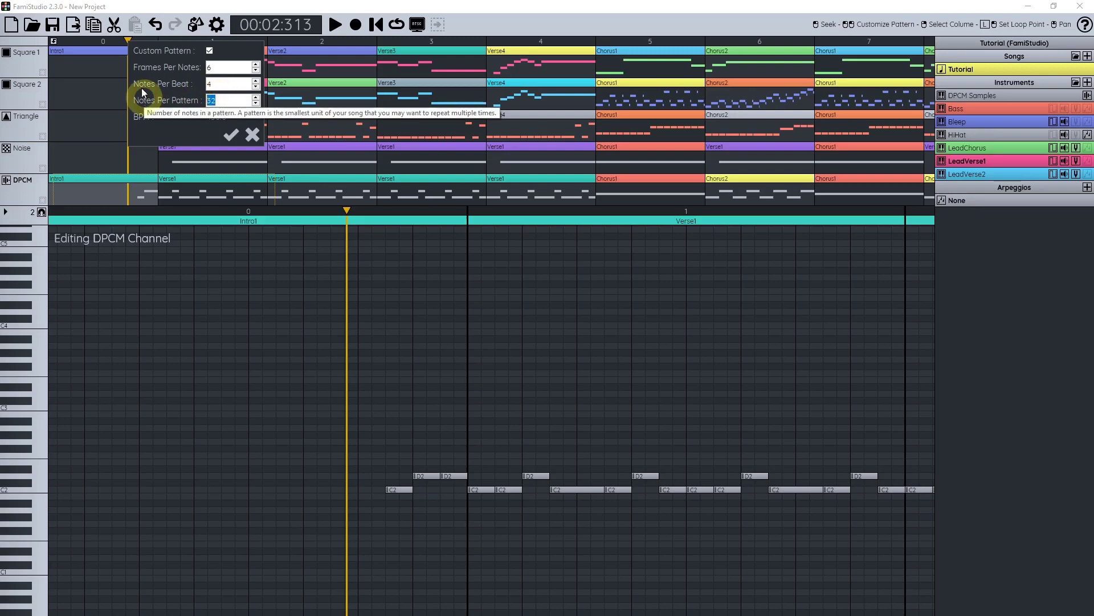
type("6")
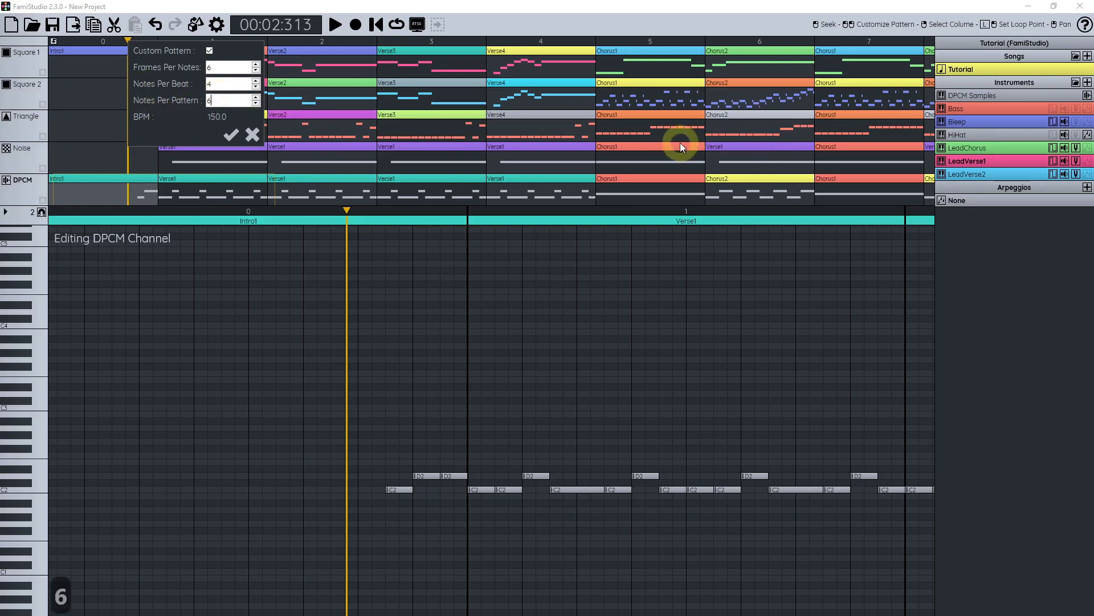
left_click(234, 135)
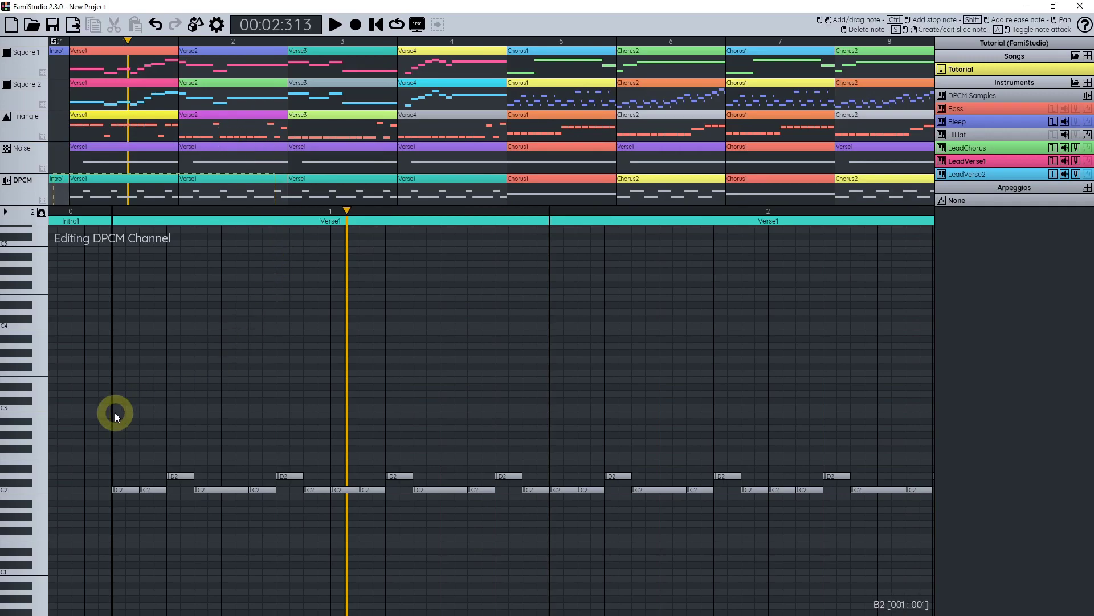
left_click_drag(115, 412, 176, 357)
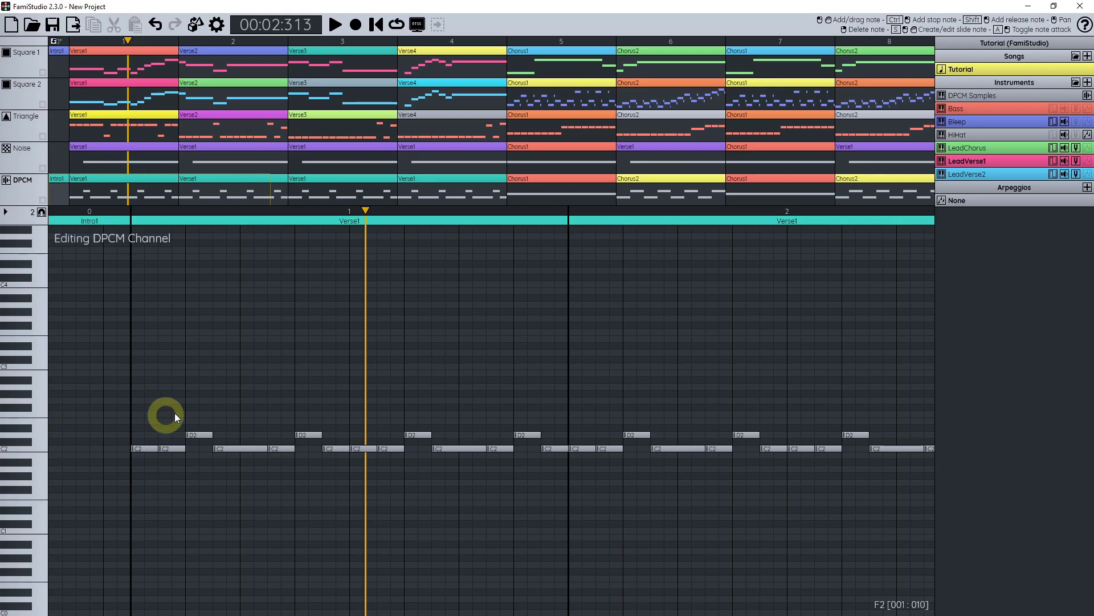
key("ctrl+z")
Step: Move the three DPCM intro notes to the very start of Intro1 and open Square 1's Intro1 pattern
left_click_drag(462, 212, 399, 209)
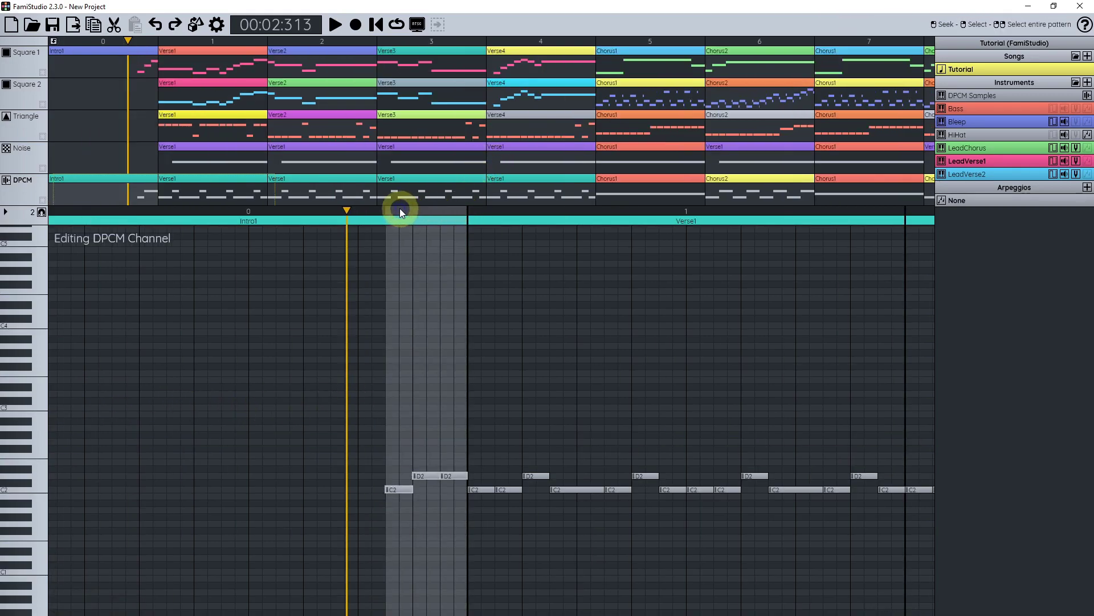
left_click_drag(395, 494, 57, 489)
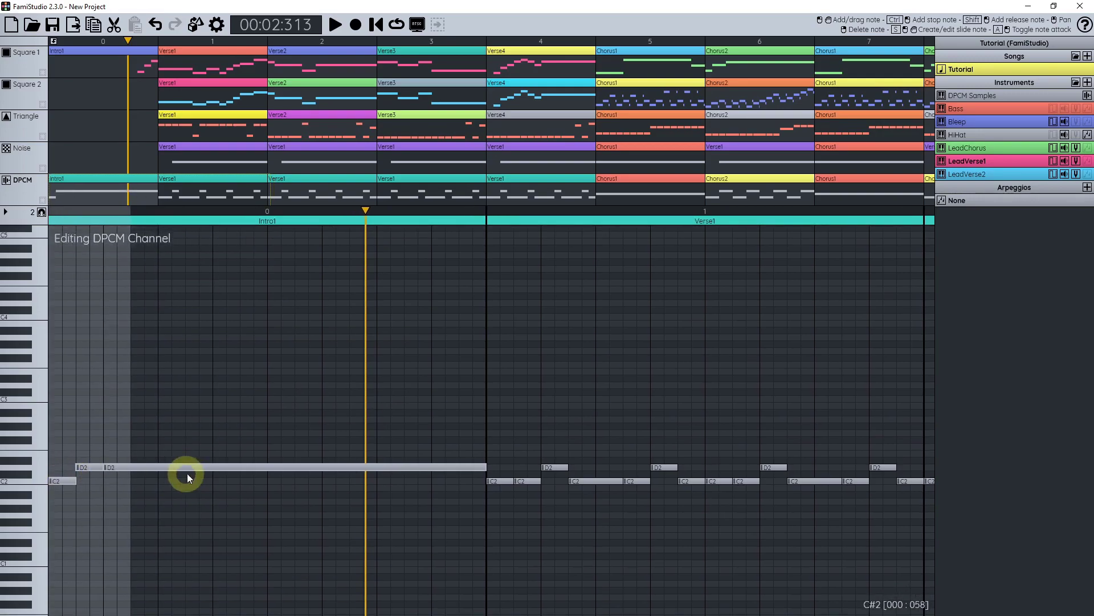
left_click(128, 71)
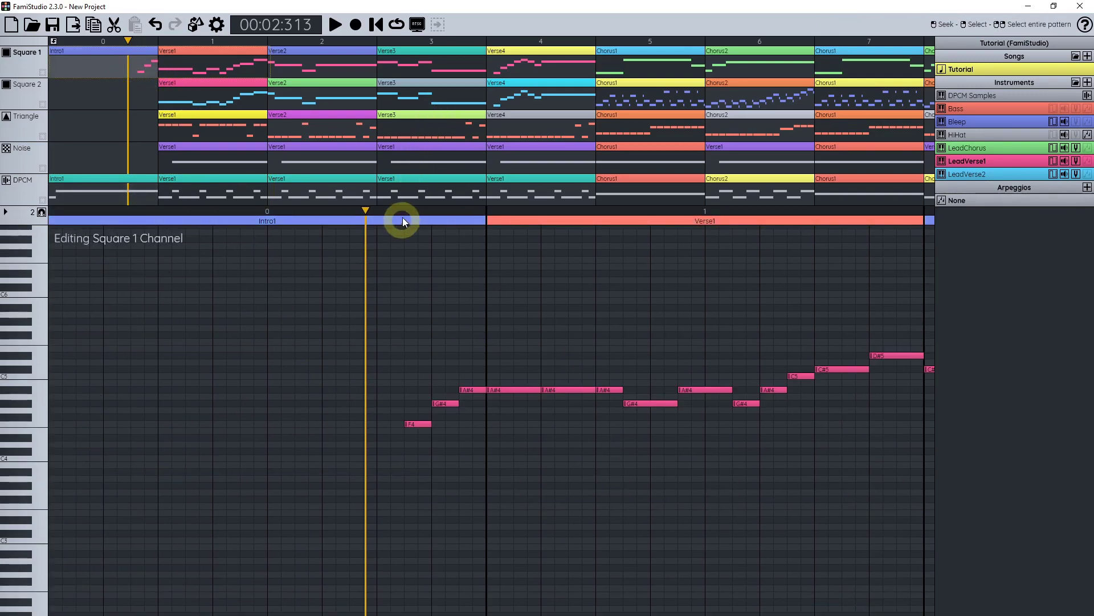
Step: Move the three Square 1 pickup notes to the start of Intro1 and give the intro column a custom length of 6 notes per pattern
left_click_drag(403, 218, 485, 214)
left_click_drag(382, 422, 72, 422)
left_click(102, 42)
double_click(102, 42)
left_click(184, 51)
left_click(193, 92)
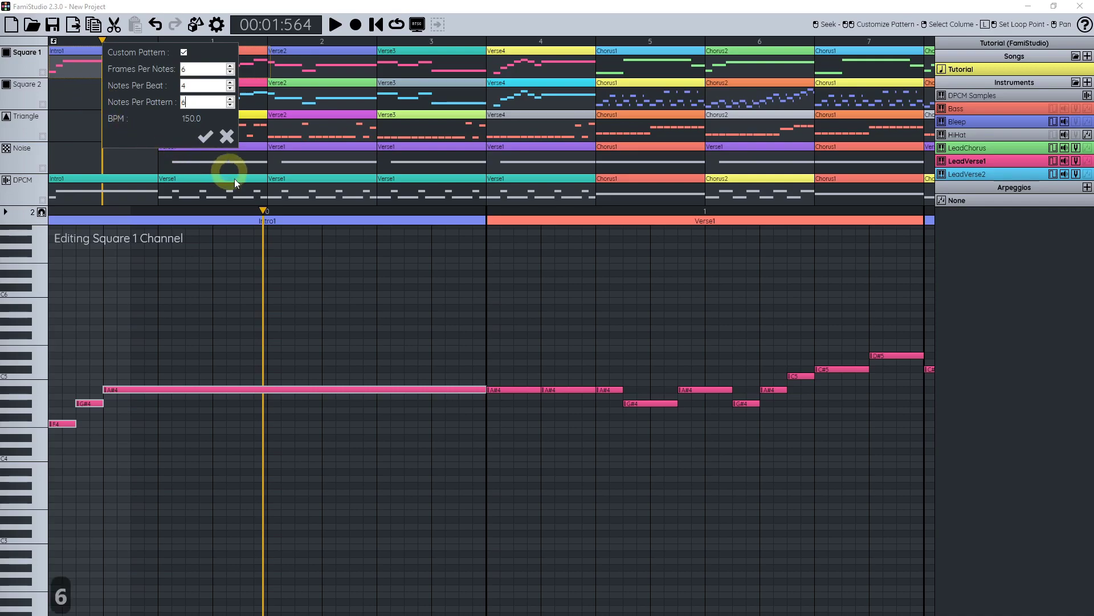
left_click(194, 136)
key("Escape")
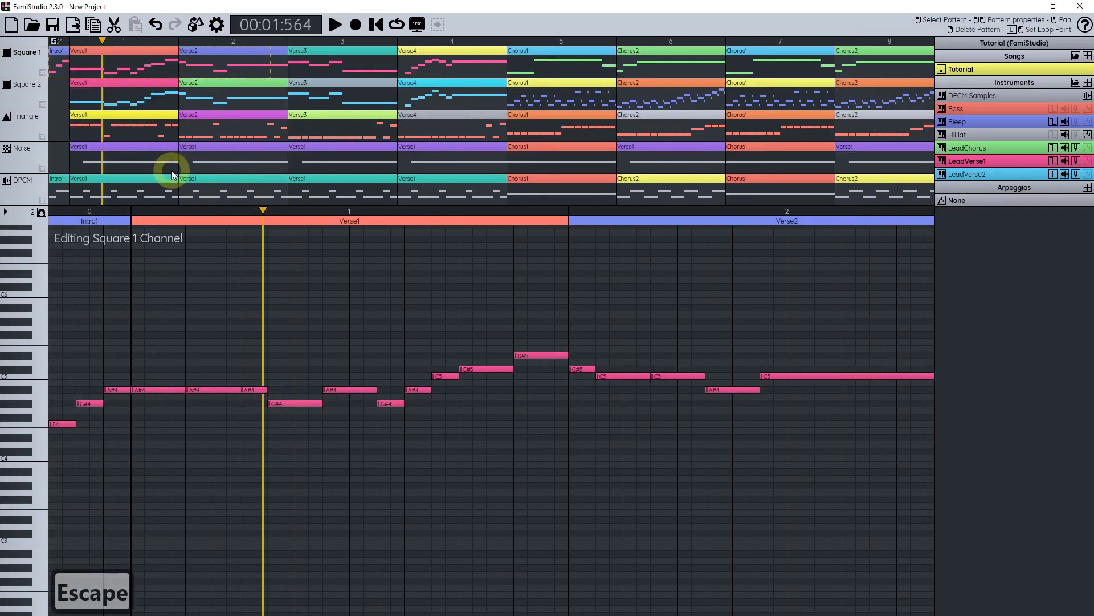
Step: Play the shortened intro and its transition into Verse1 from the start of the song
key("shift+space")
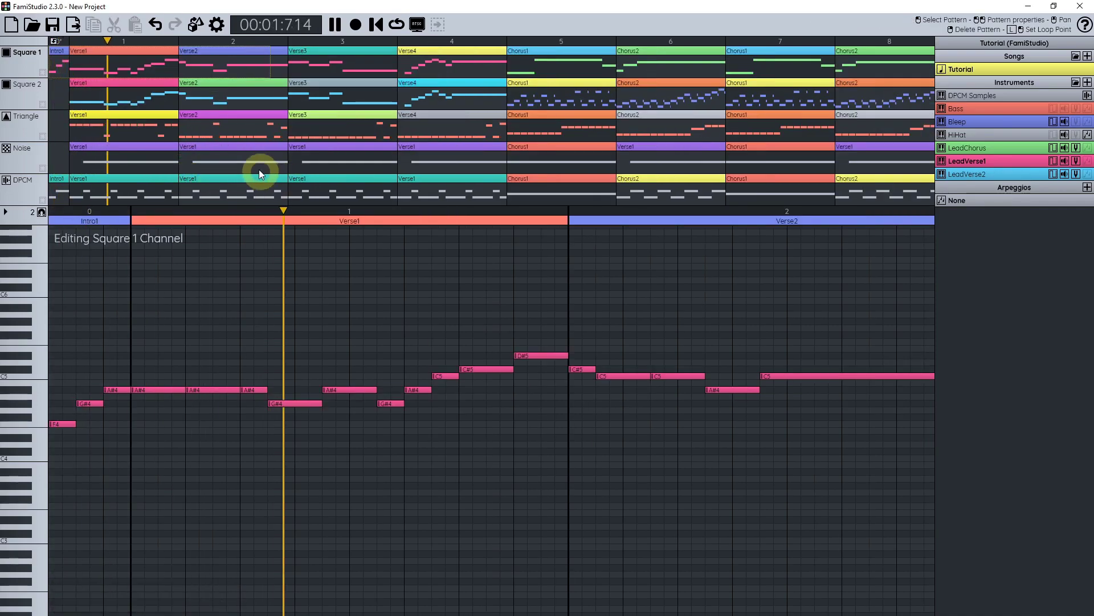
scroll(258, 169, "down", 1)
key("space")
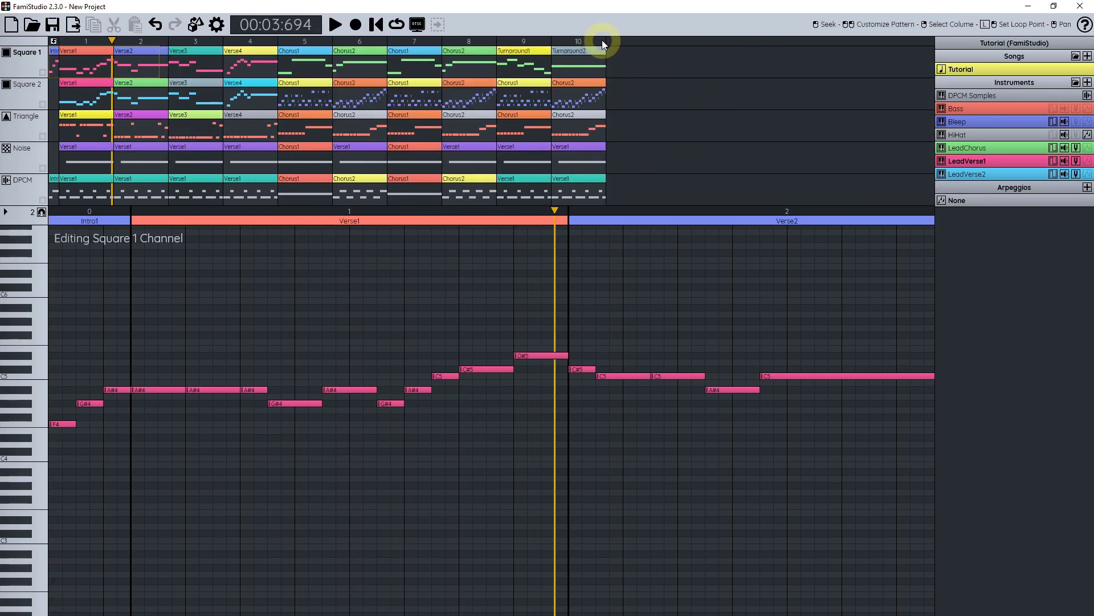
key("shift+space")
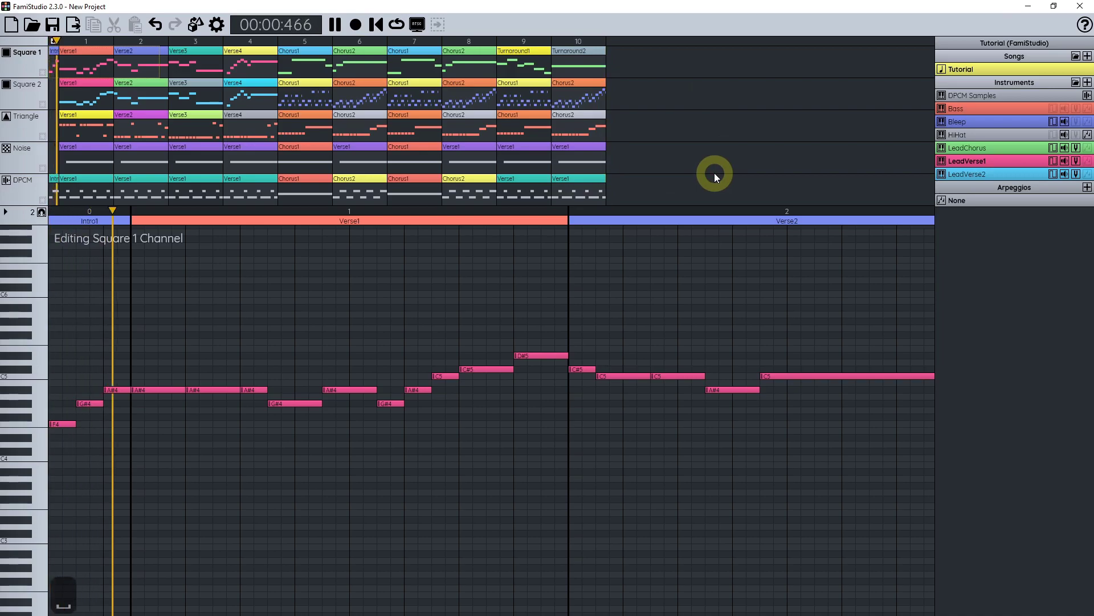
key("space")
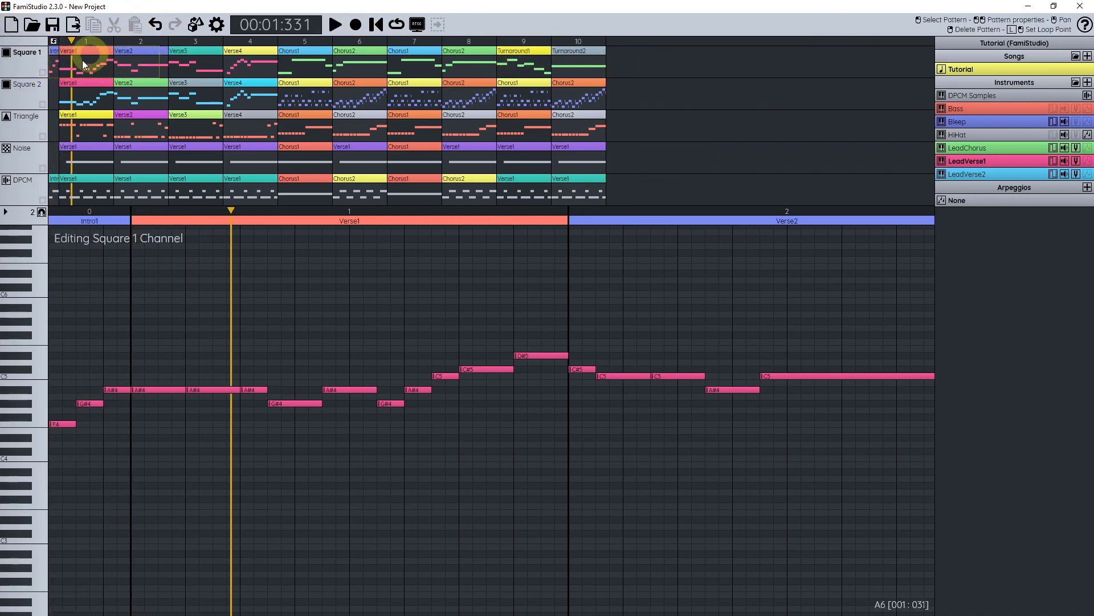
Step: Set the song's loop point at the Verse1 column and play the song from the start
scroll(80, 69, "up", 1)
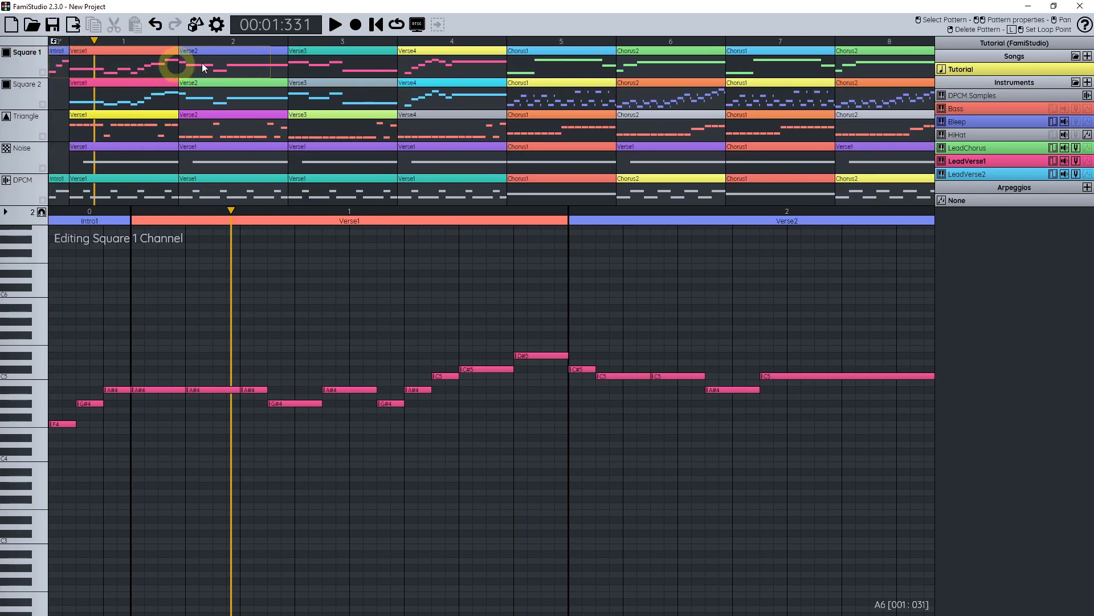
scroll(107, 65, "up", 1)
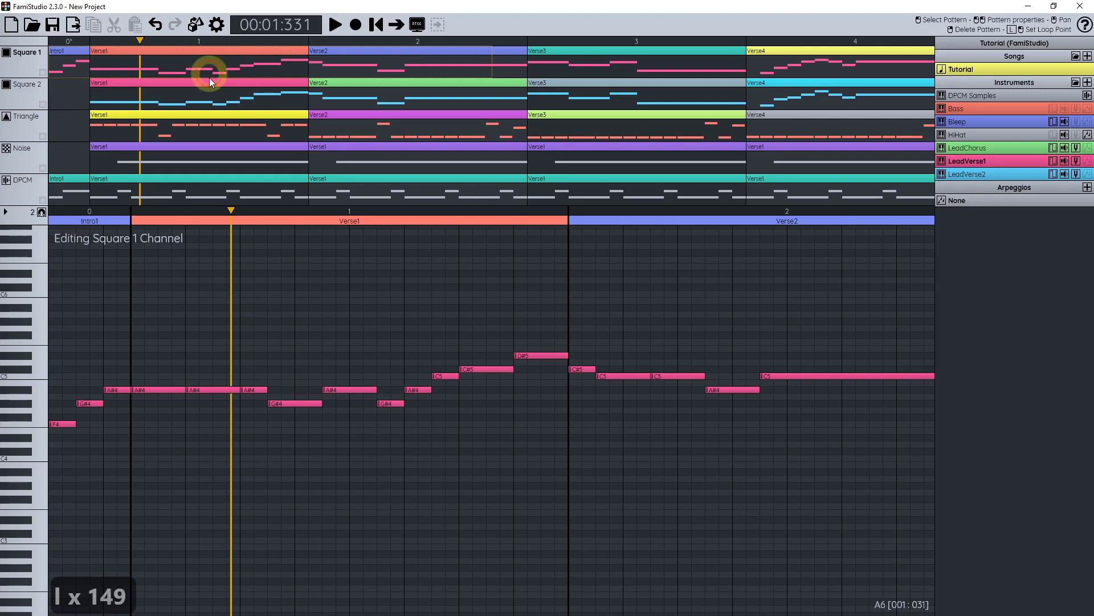
scroll(137, 70, "down", 2)
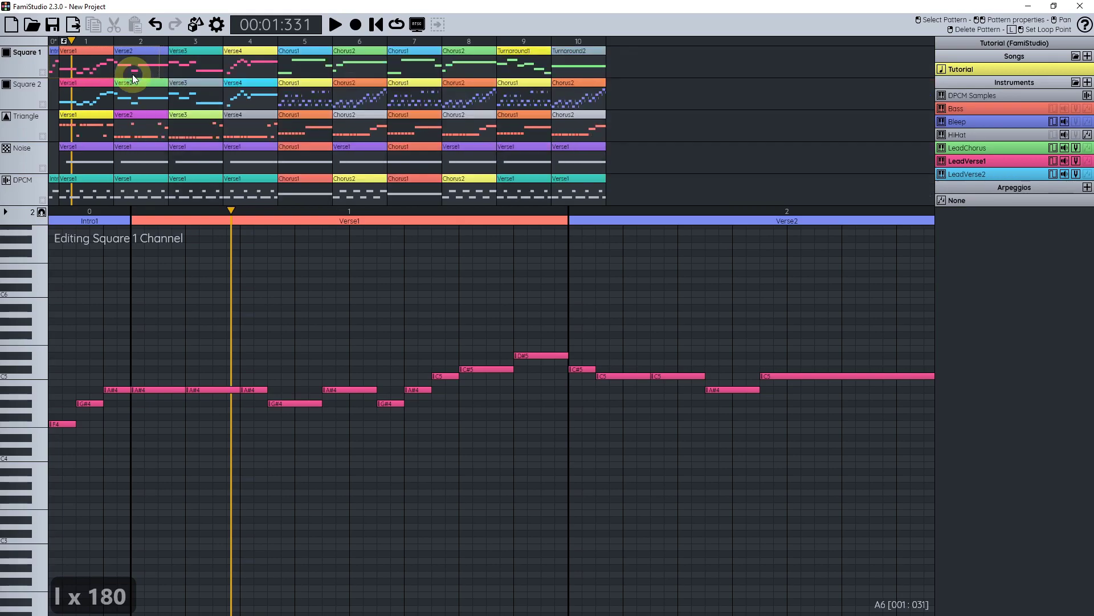
key("space")
key("Home")
key("space")
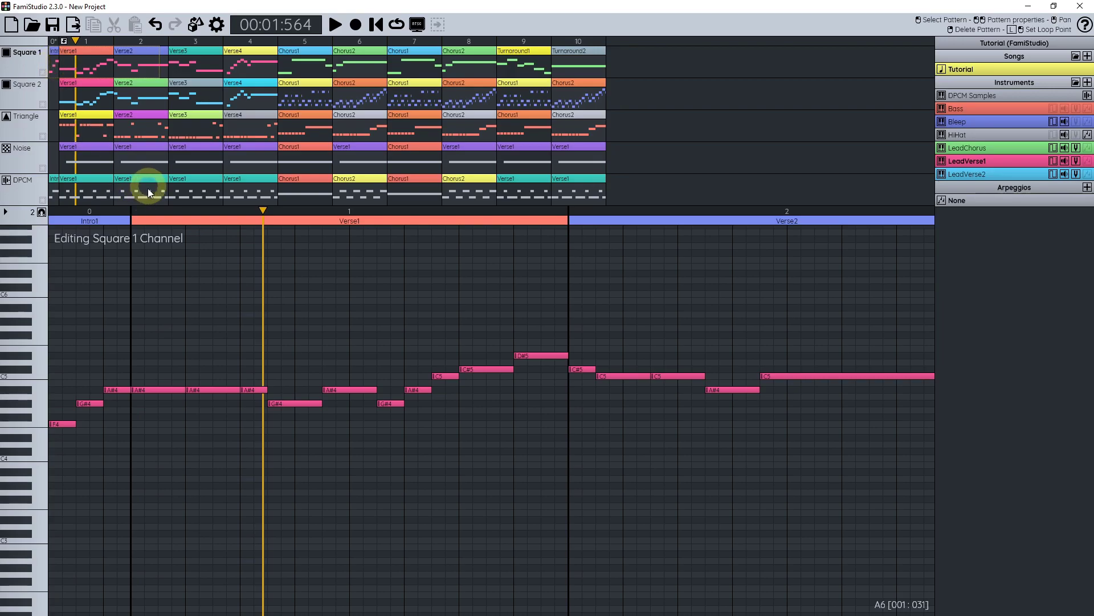
Step: Copy the three Square 1 Intro1 notes and paste them at the end of the Turnaround2 pattern
left_click(94, 220)
key("ctrl+c")
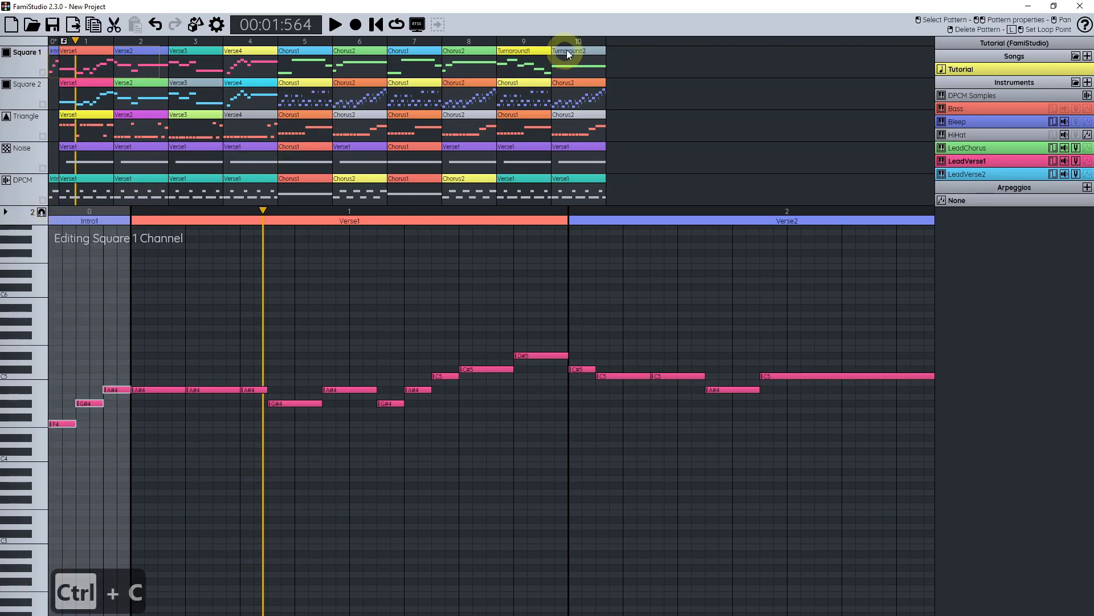
double_click(582, 53)
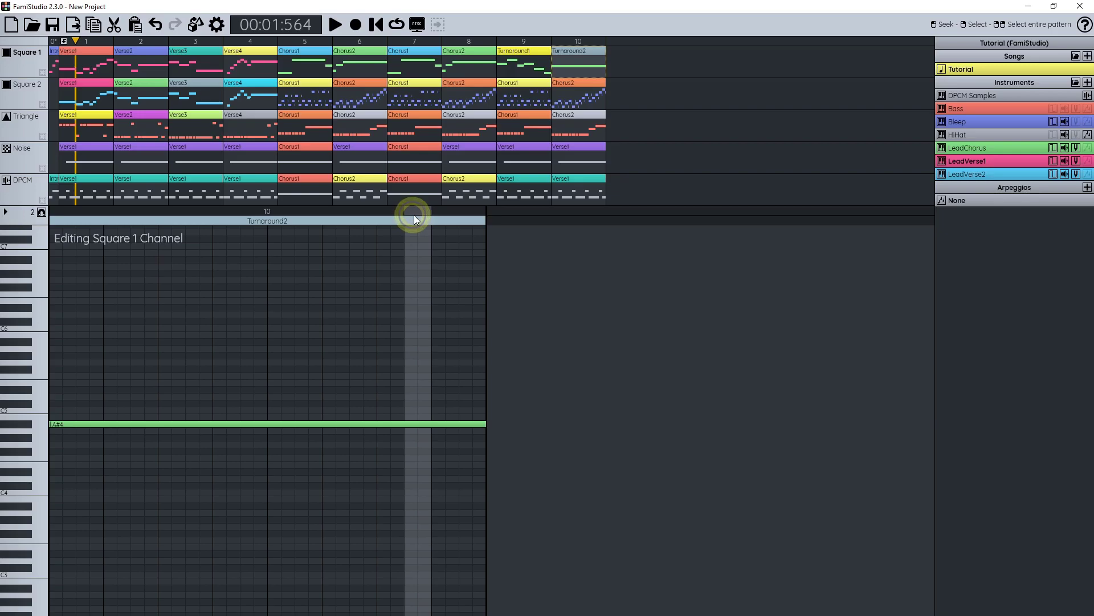
key("ctrl+v")
scroll(422, 294, "down", 1)
Step: Play from the second half of Turnaround2 through the loop back into the verses, and unmute the DPCM channel
left_click(375, 211)
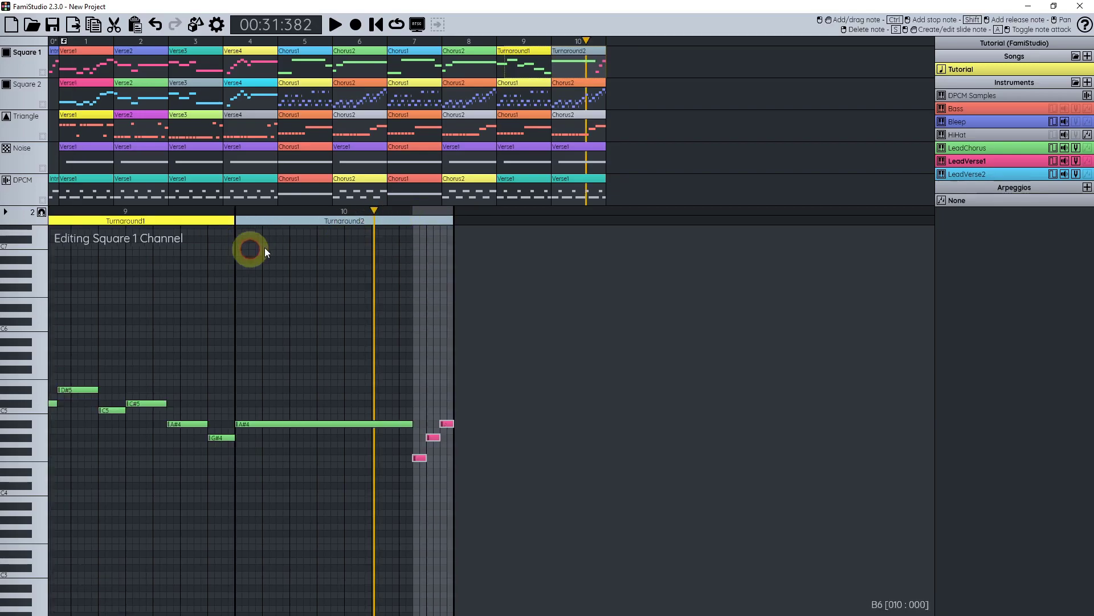
key("space")
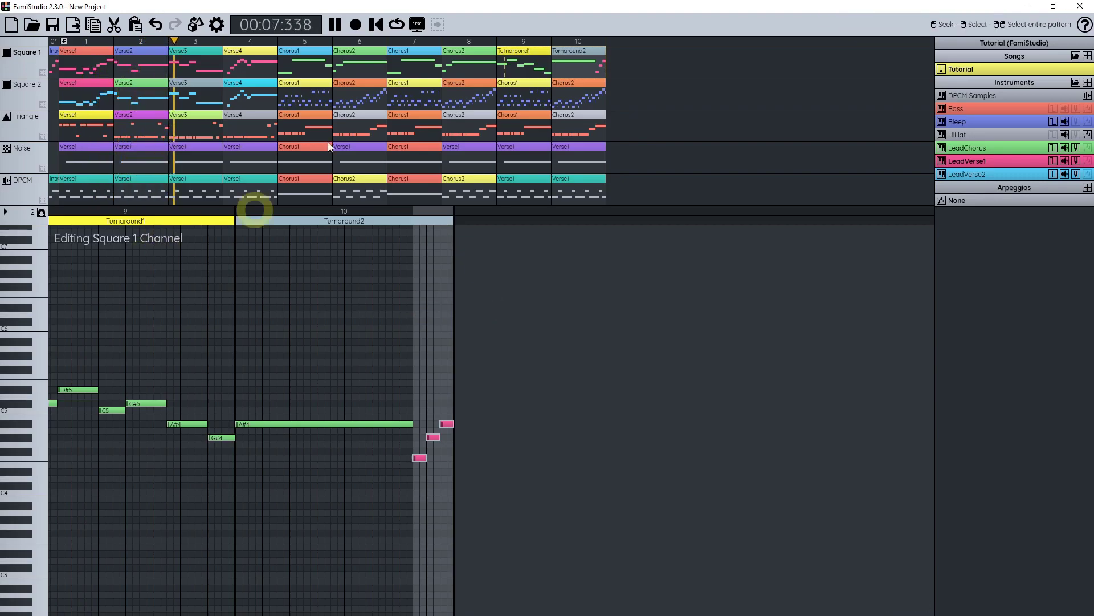
key("space")
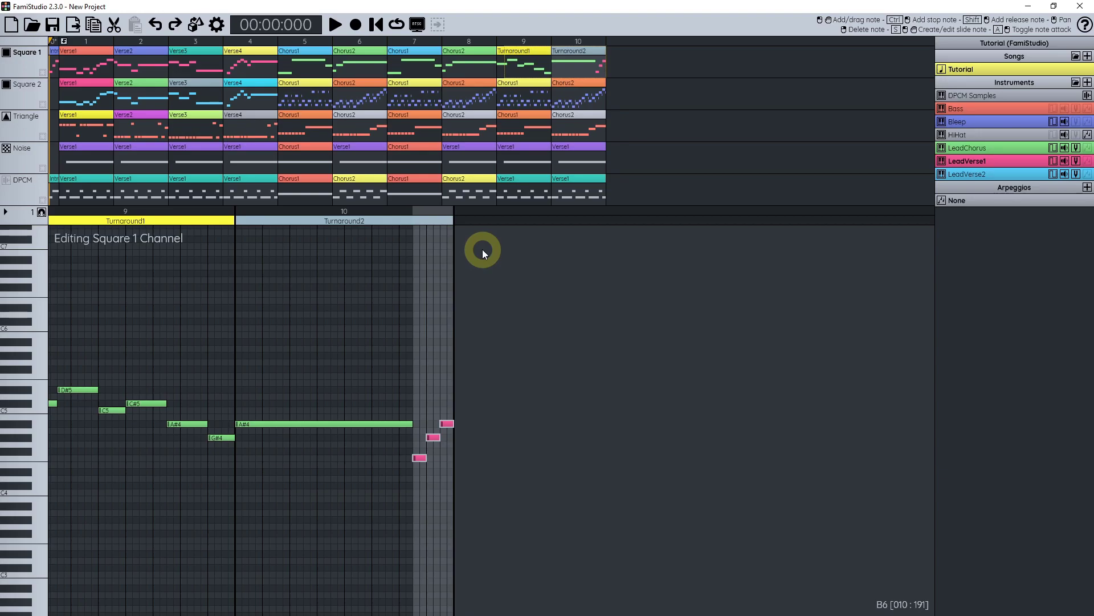
left_click(6, 179)
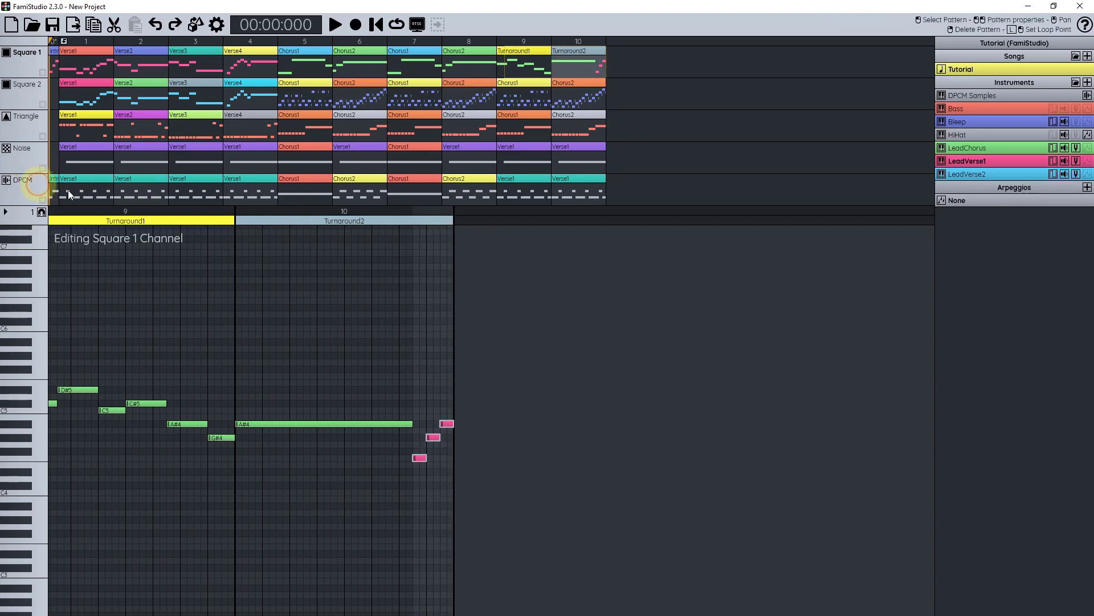
Step: Add a new song to the project and rename it Tutorial Without Samples
left_click(1087, 56)
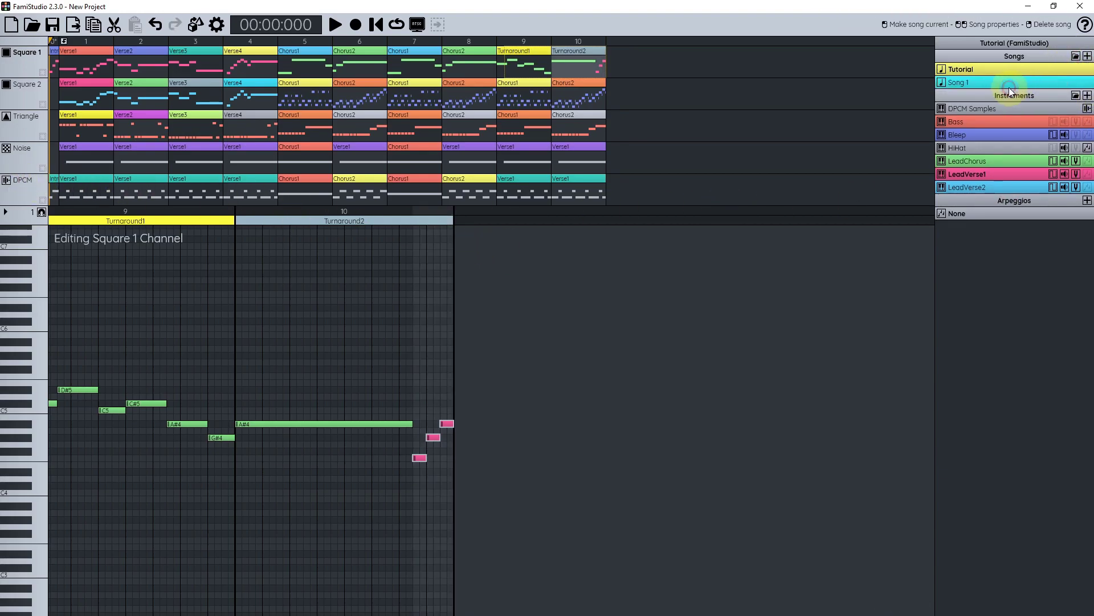
left_click(1009, 85)
double_click(1010, 86)
type("Tuto")
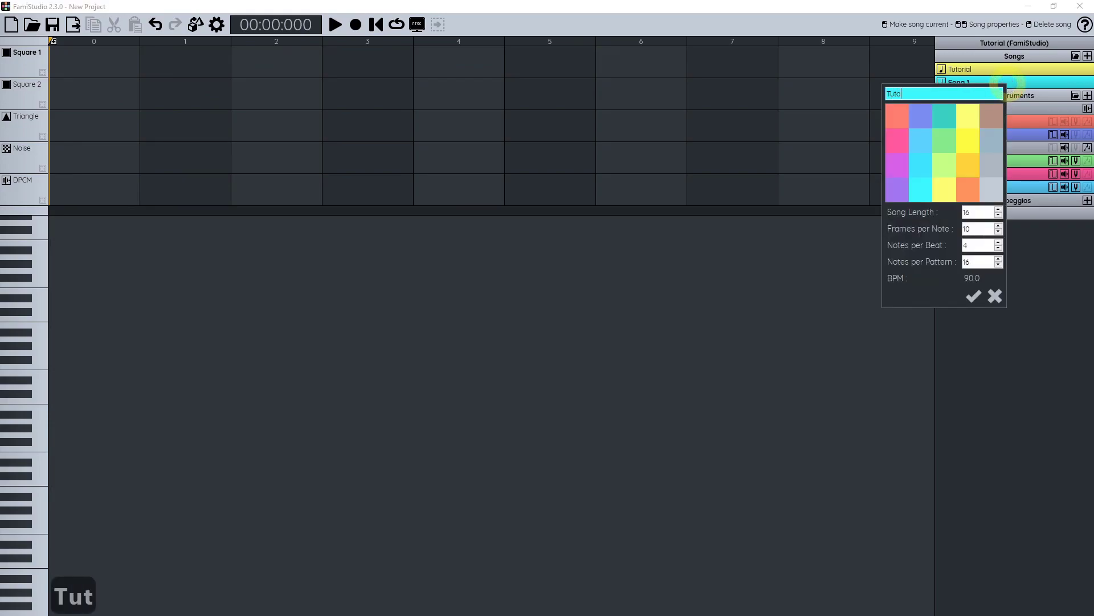
type("rial Without Samples")
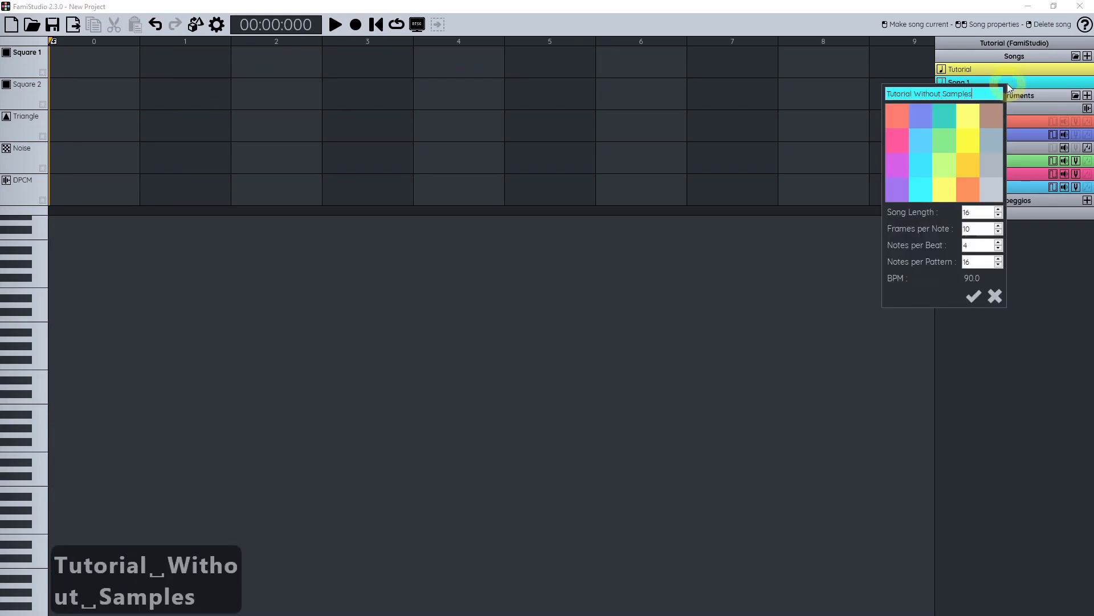
key("Return")
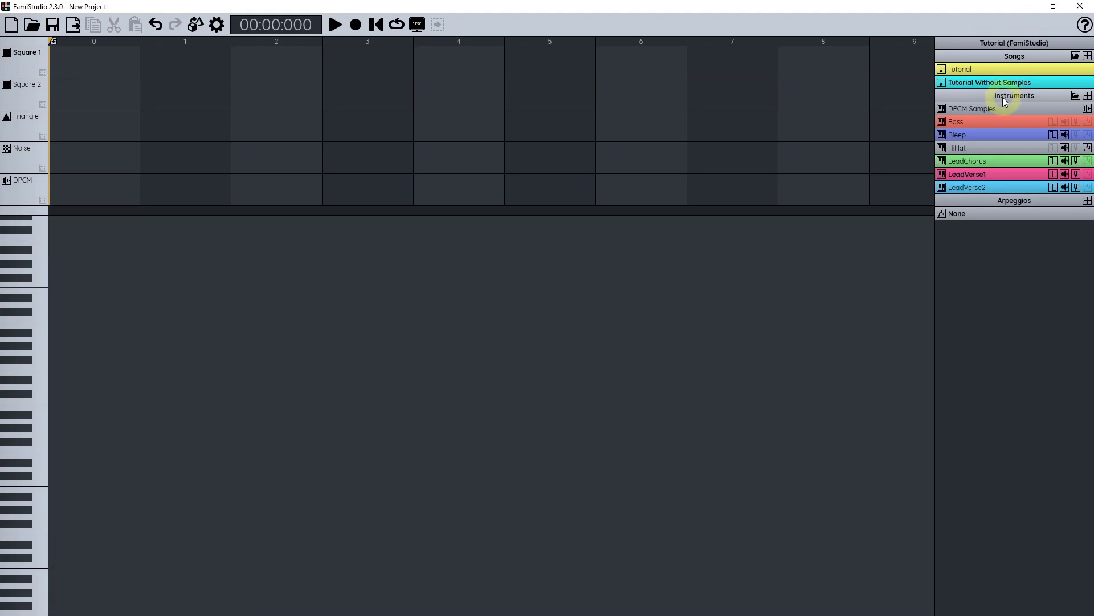
Step: Match Tutorial Without Samples to the Tutorial song's properties: song length 11, 6 frames per note and 32 notes per pattern
double_click(1002, 67)
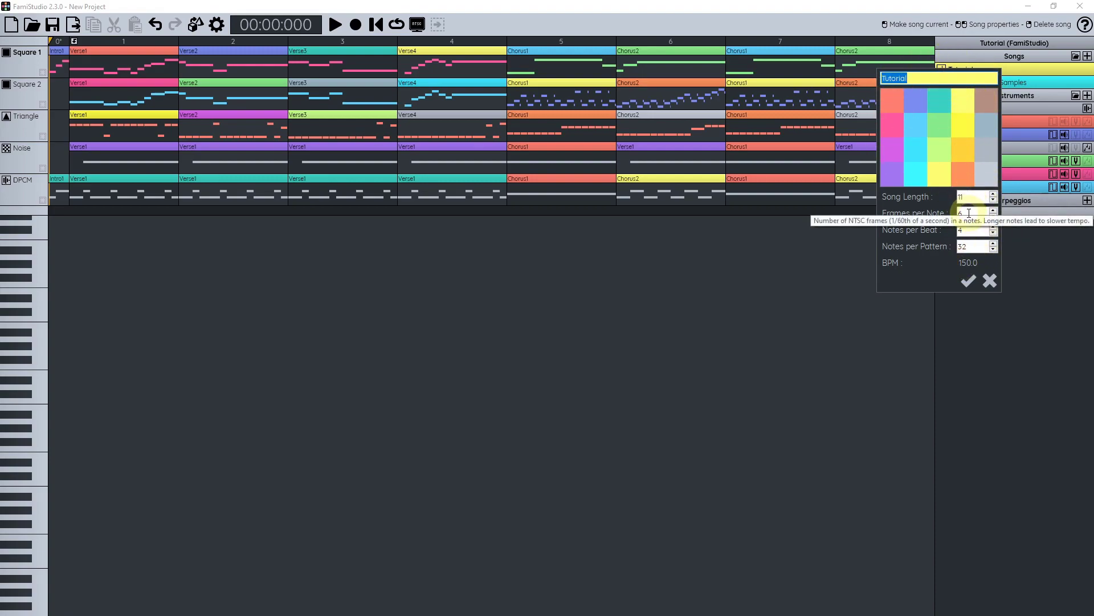
left_click(989, 280)
double_click(1003, 82)
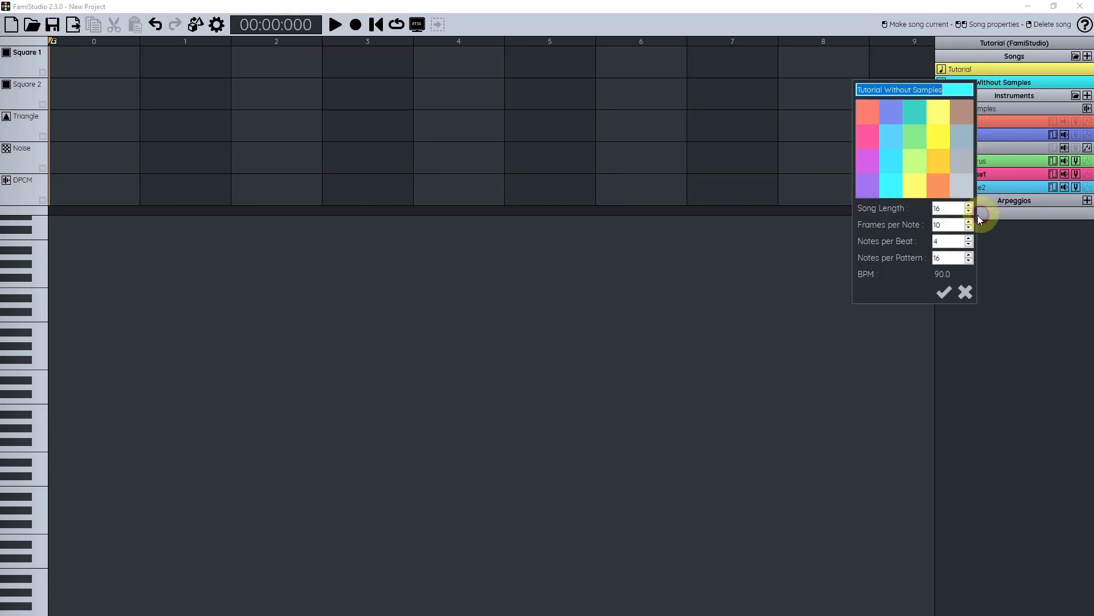
type("11")
key("Tab")
type("6")
key("ctrl+a")
type("6")
key("Tab")
key("Tab")
key("ctrl+a")
type("32")
key("Return")
key("space")
Step: Copy all pattern columns of the Tutorial song and paste them at the start of Tutorial Without Samples
left_click(1001, 69)
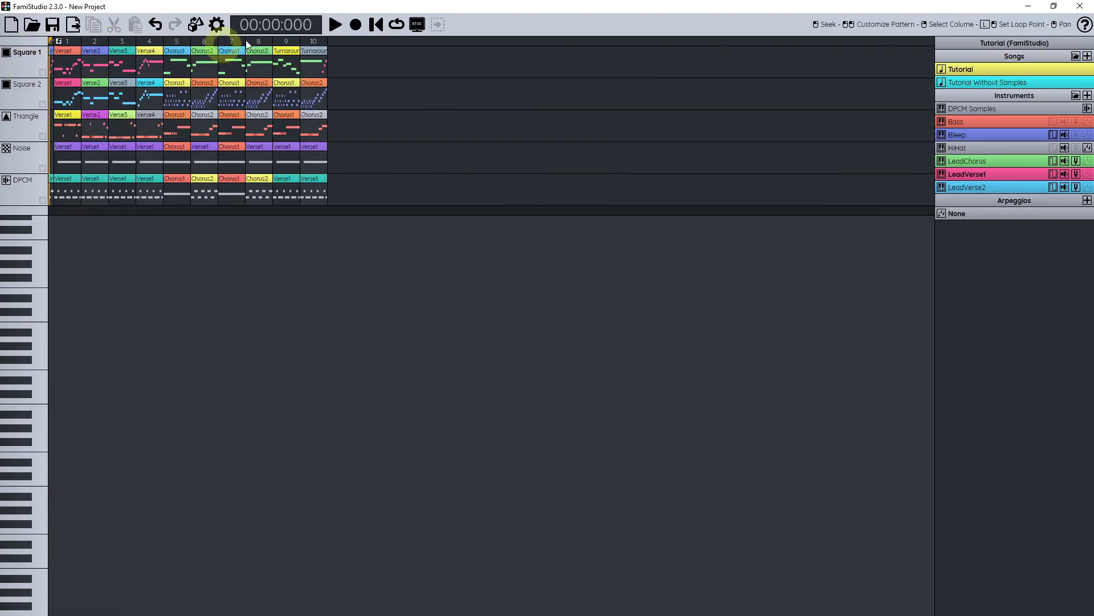
left_click_drag(313, 43, 66, 42)
key("ctrl+c")
left_click(987, 82)
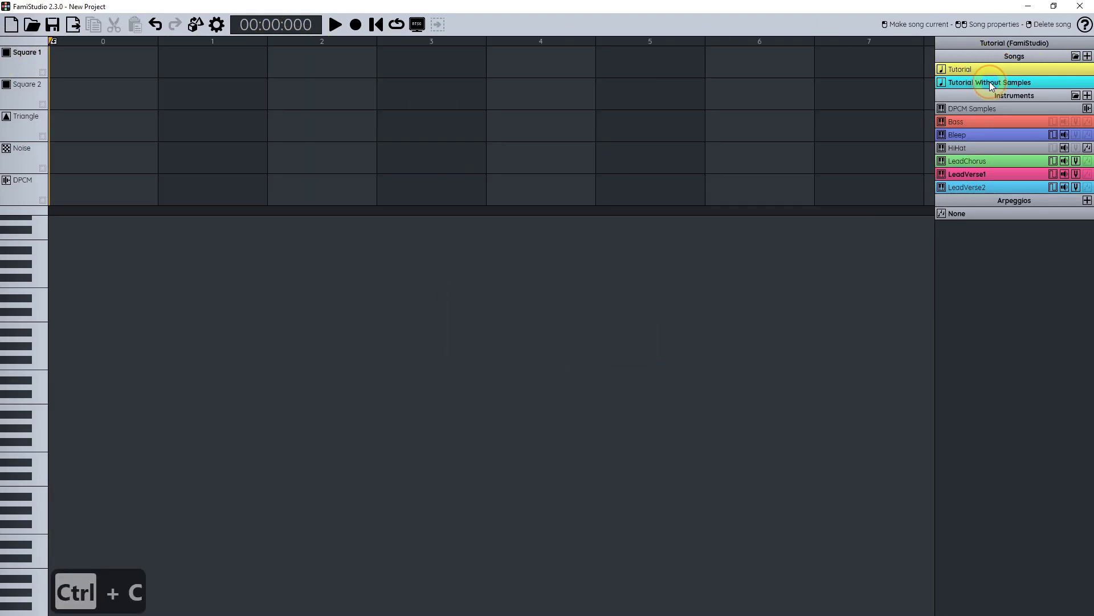
left_click(126, 45)
scroll(129, 45, "down", 2)
key("ctrl+v")
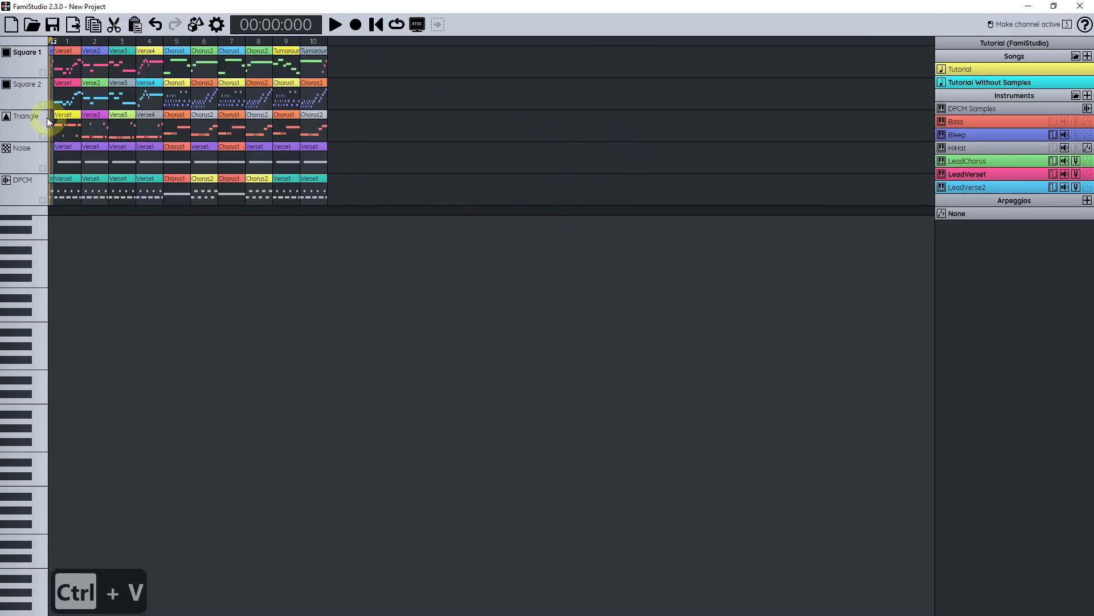
key("Escape")
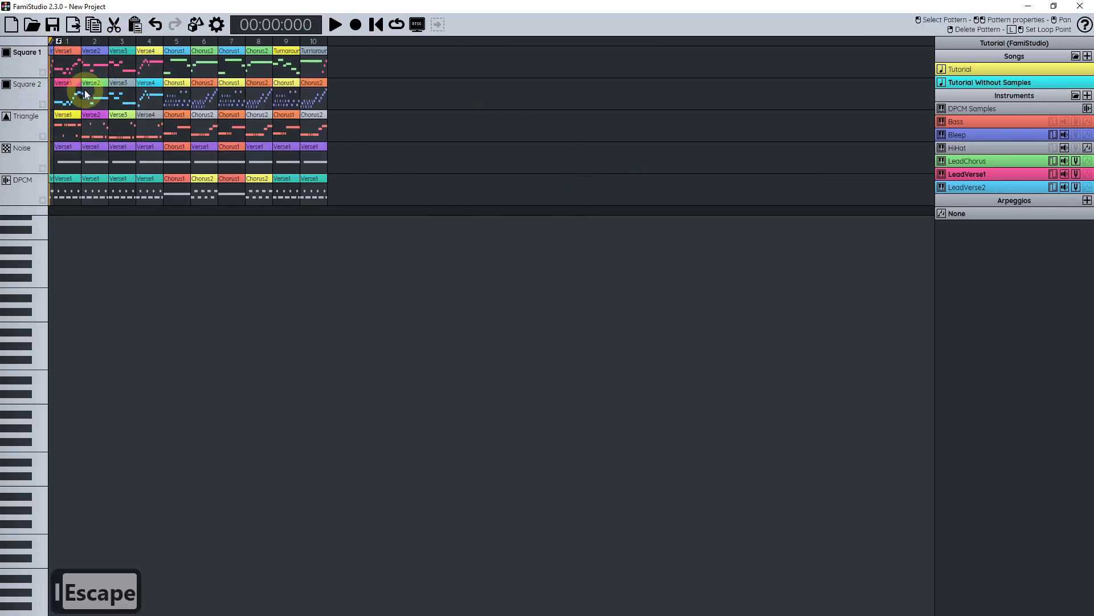
Step: Delete all patterns from the Noise channel of Tutorial Without Samples
scroll(503, 114, "up", 1)
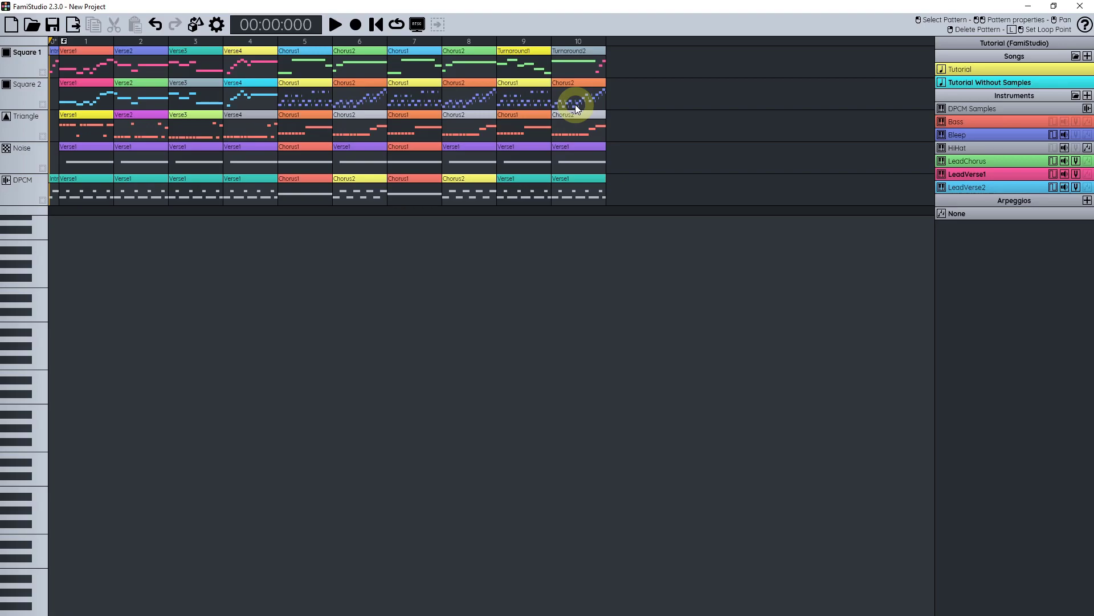
left_click_drag(84, 155, 870, 182)
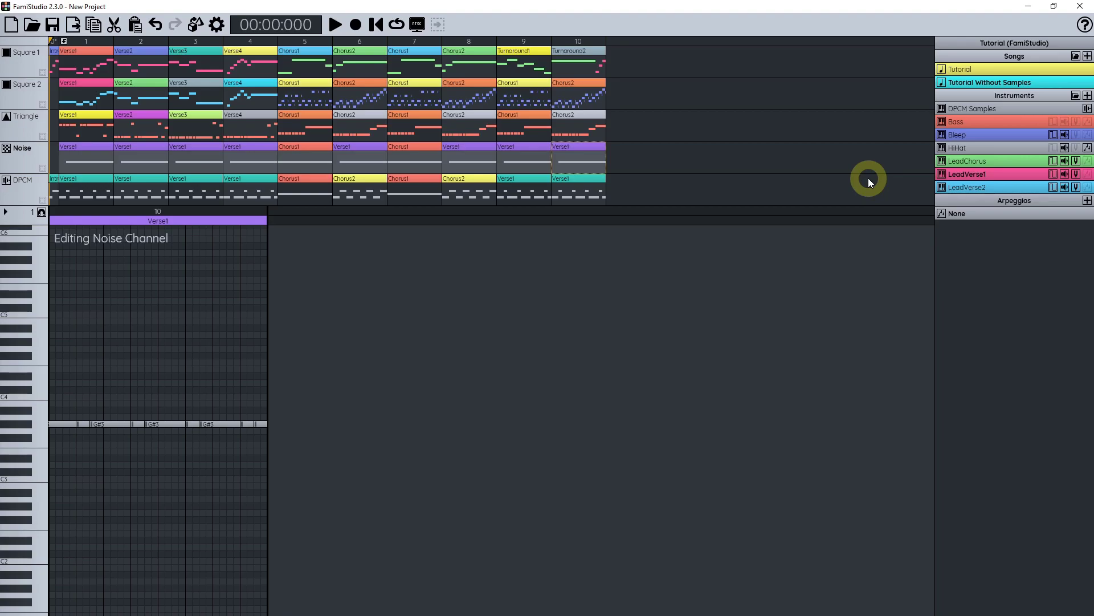
key("Delete")
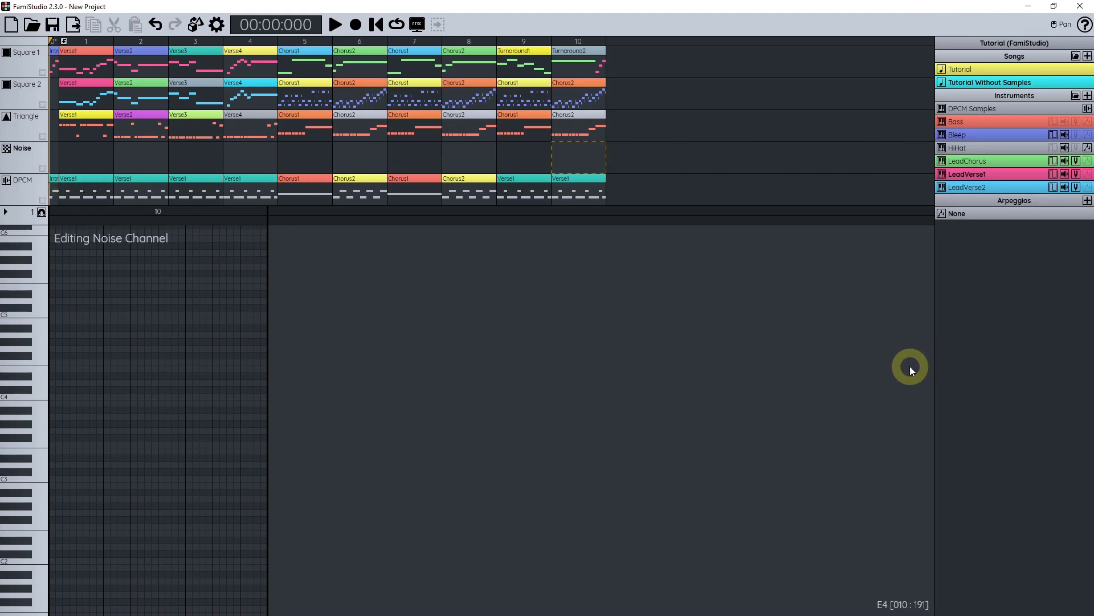
scroll(125, 379, "up", 1)
left_click_drag(125, 380, 692, 384)
scroll(631, 390, "down", 1)
left_click_drag(268, 399, 474, 415)
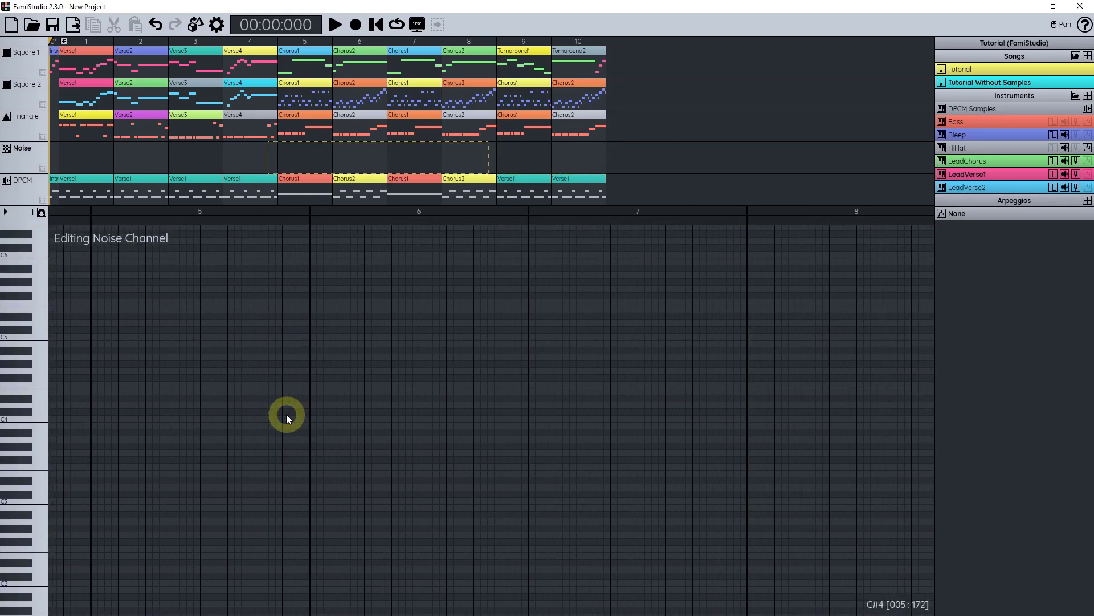
left_click_drag(287, 414, 564, 426)
left_click_drag(142, 404, 632, 420)
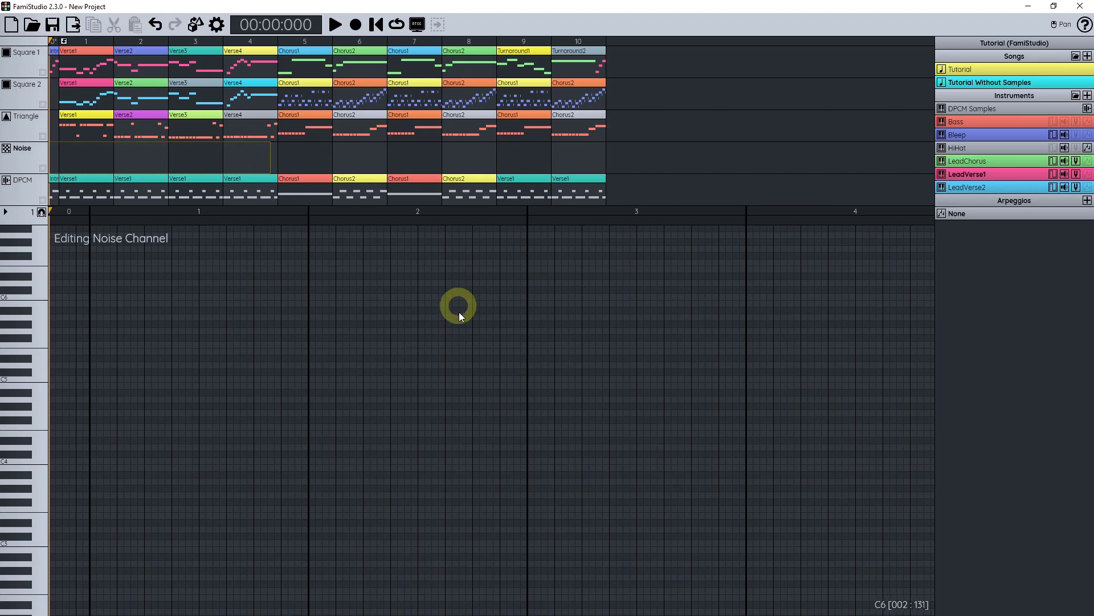
Step: Import the NoiseBassDrum, NoiseCymbal and NoiseSnare instruments from NoiseDrumInstruments.fms
left_click(1075, 97)
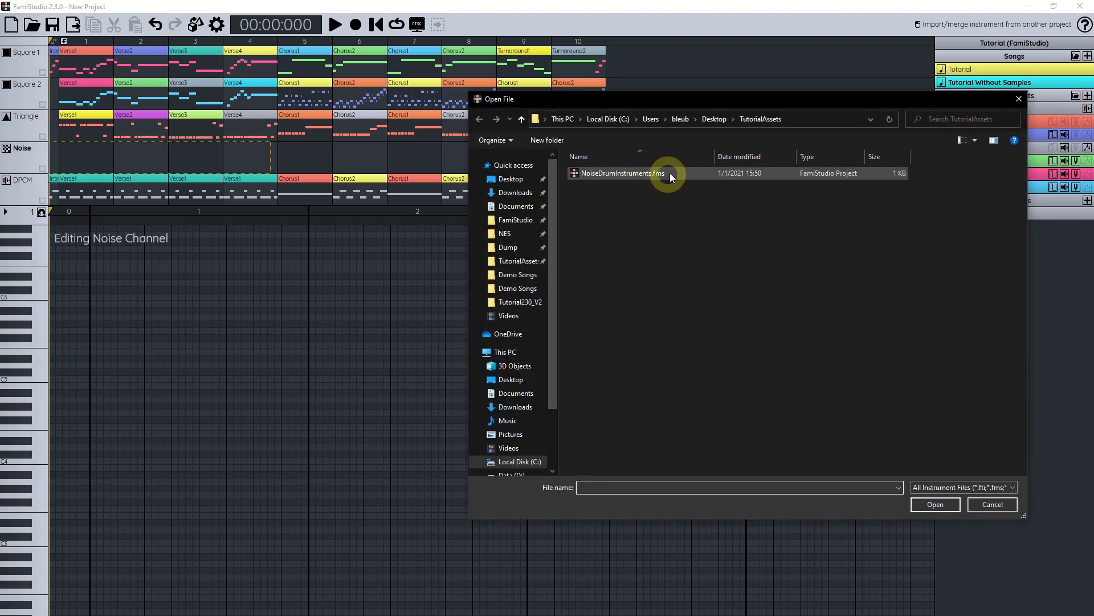
left_click(622, 176)
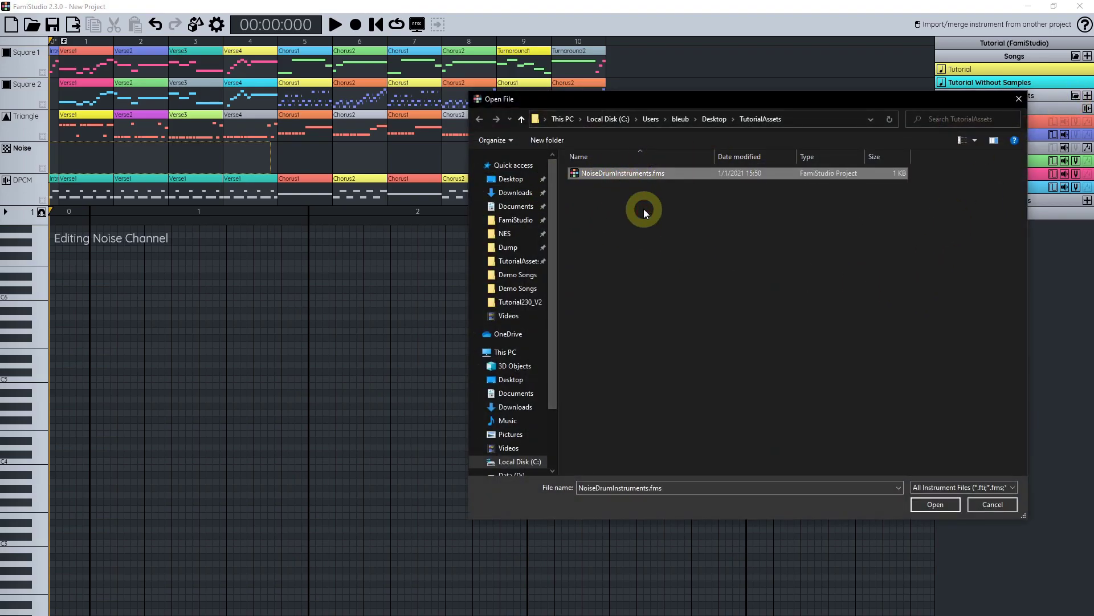
left_click(633, 174)
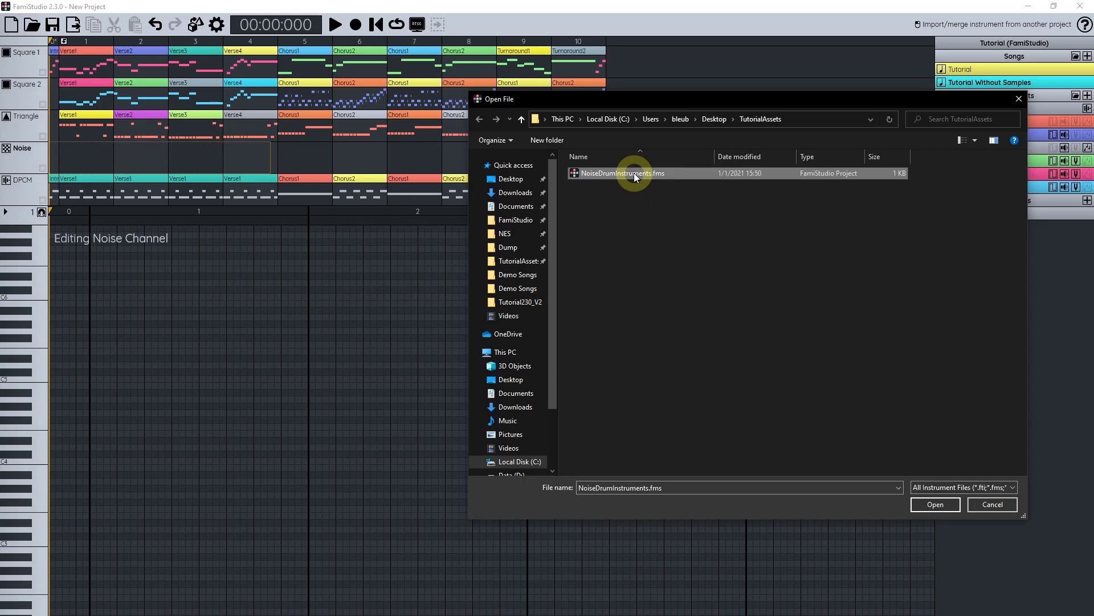
double_click(634, 173)
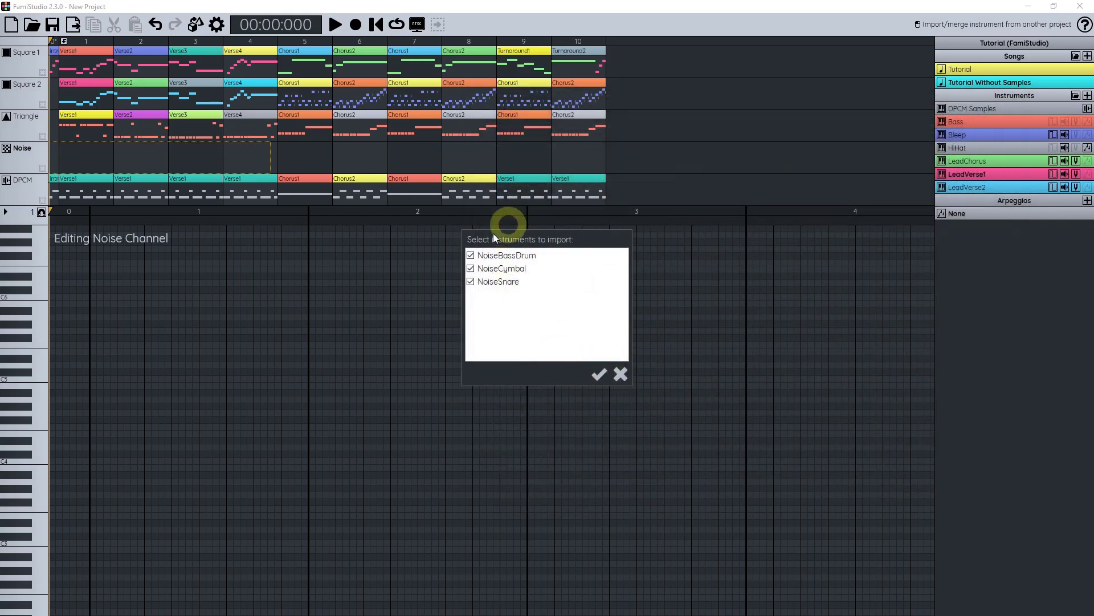
left_click(597, 377)
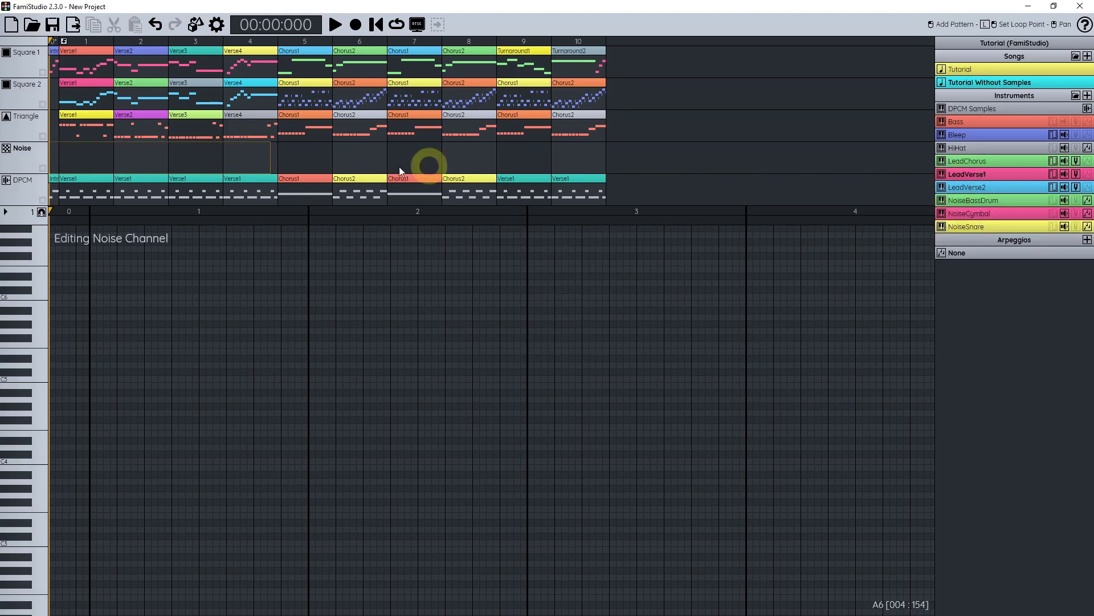
Step: Add a pattern to the Noise channel in column 1 and name it Verse1
double_click(78, 163)
type("Verse1")
key("Return")
Step: Examine the volume and arpeggio envelopes of the NoiseCymbal instrument
left_click(1066, 214)
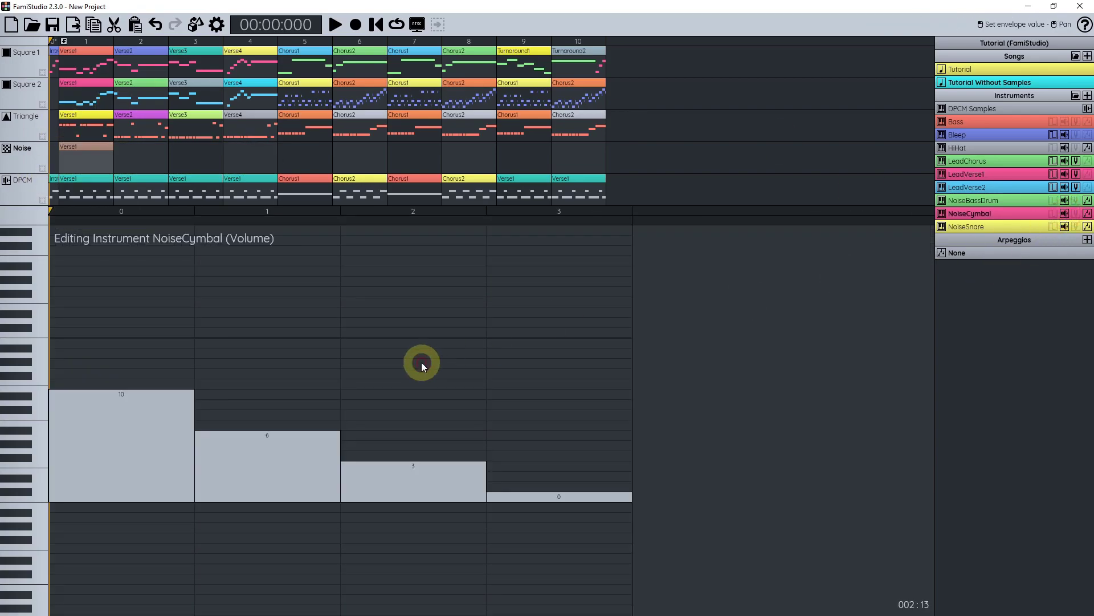
left_click(1087, 213)
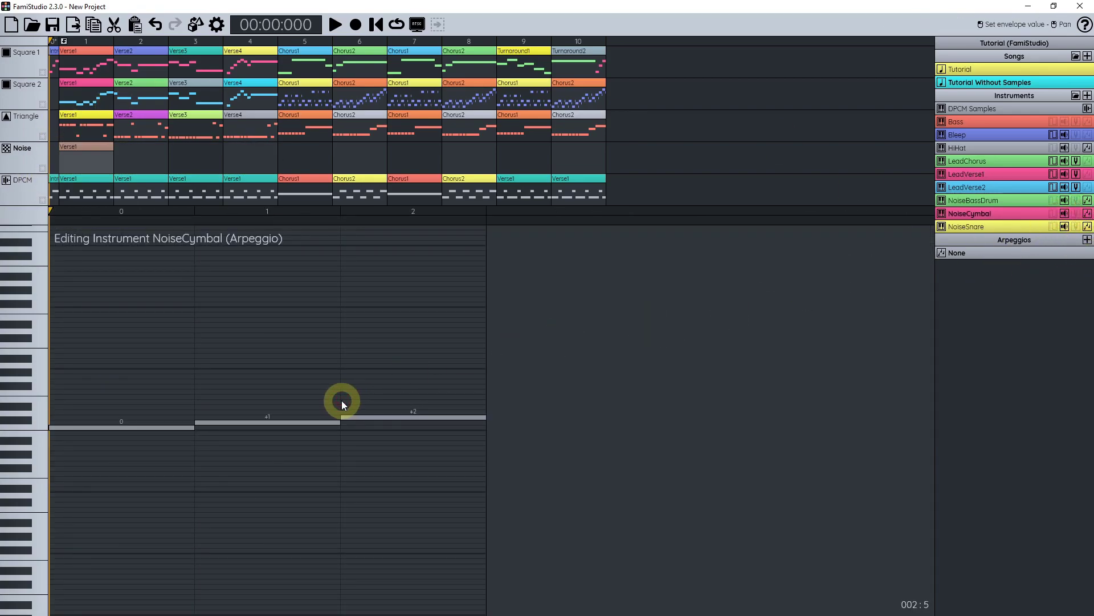
Step: Open the Noise channel's Verse1 pattern for editing and compare it with the DPCM channel's drum notes
double_click(98, 151)
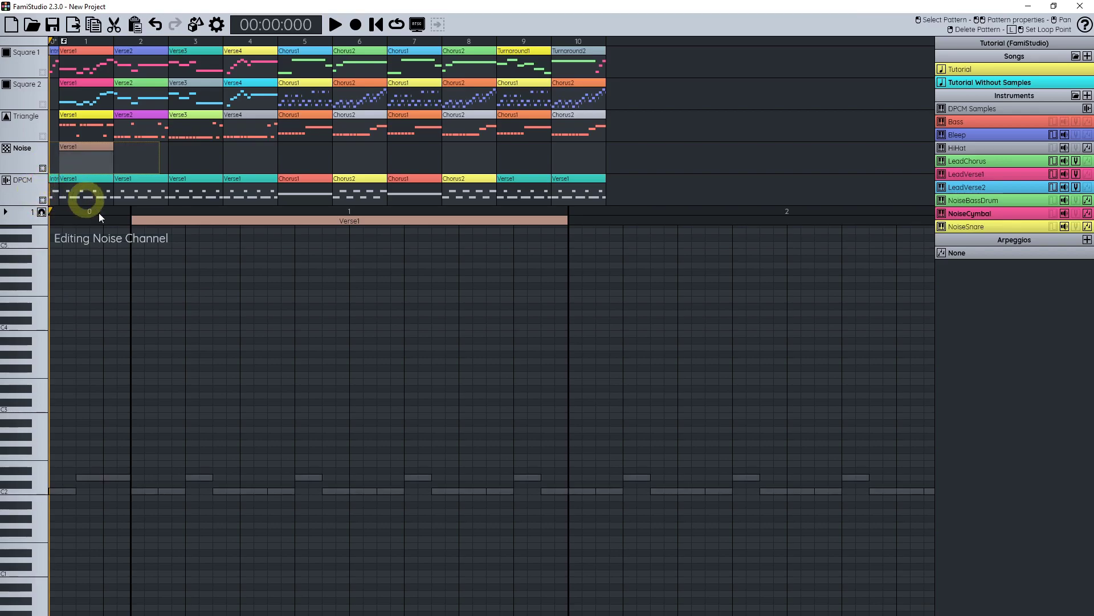
scroll(190, 388, "up", 2)
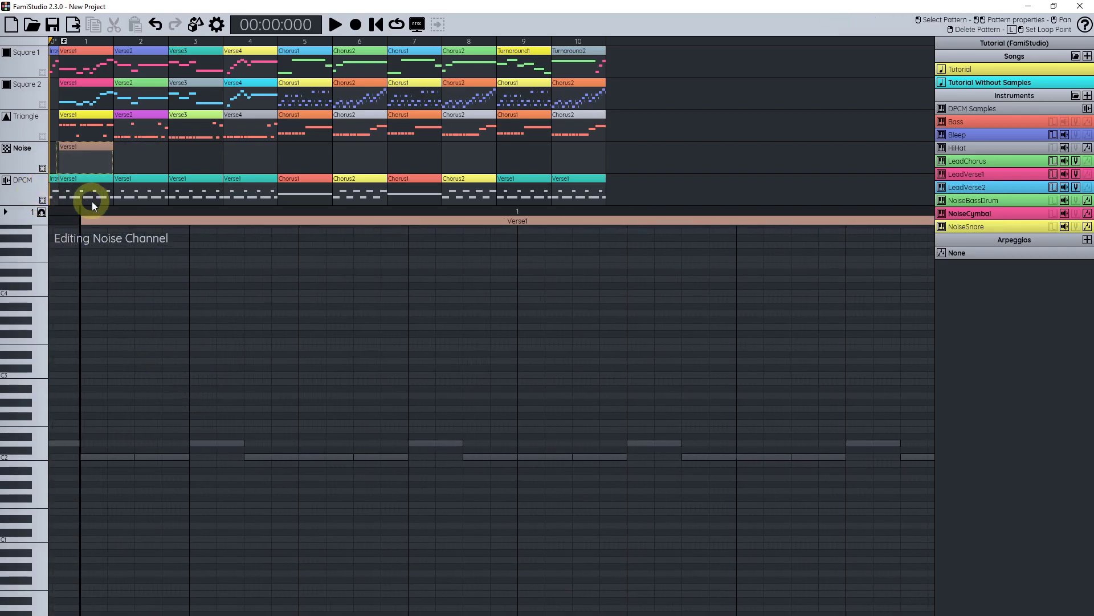
key("5")
key("4")
key("5")
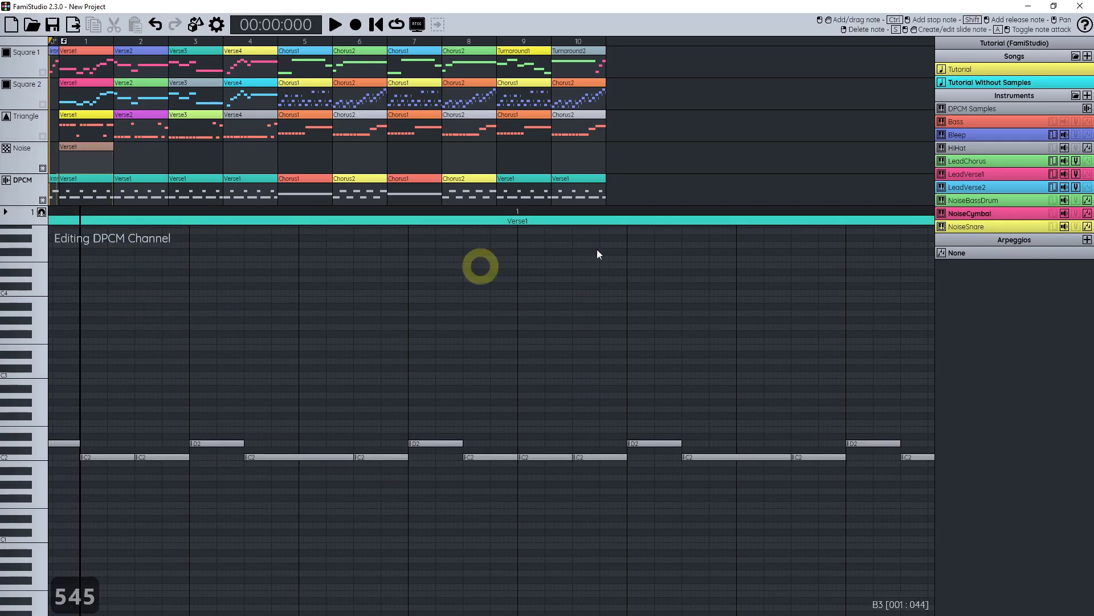
Step: Place a NoiseBassDrum G#2 note at the start of the Noise channel's Verse1 pattern
left_click(999, 201)
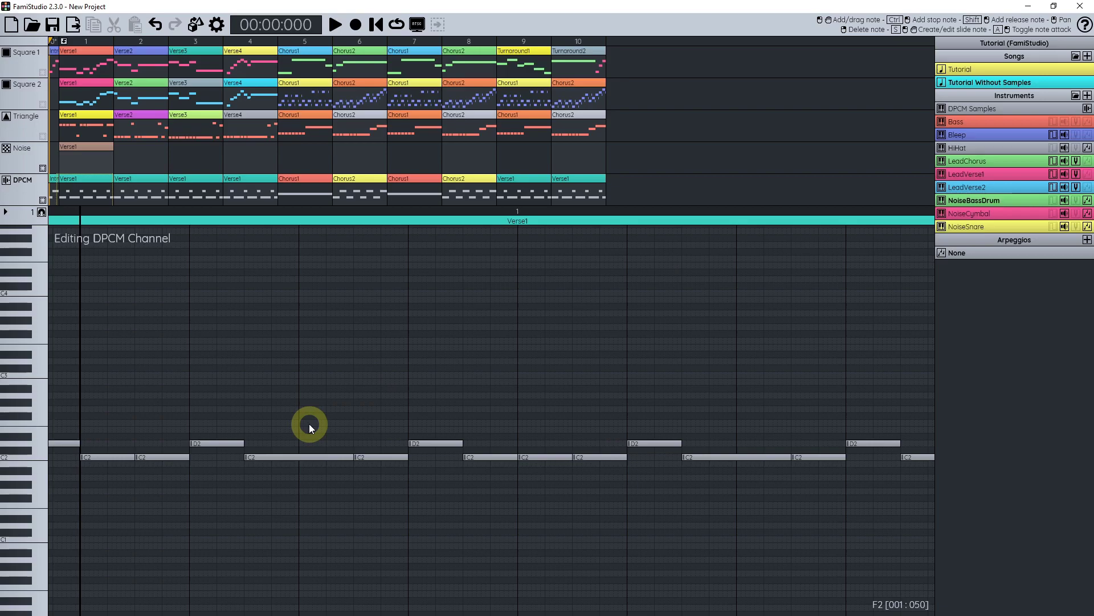
left_click(94, 401)
key("ctrl+z")
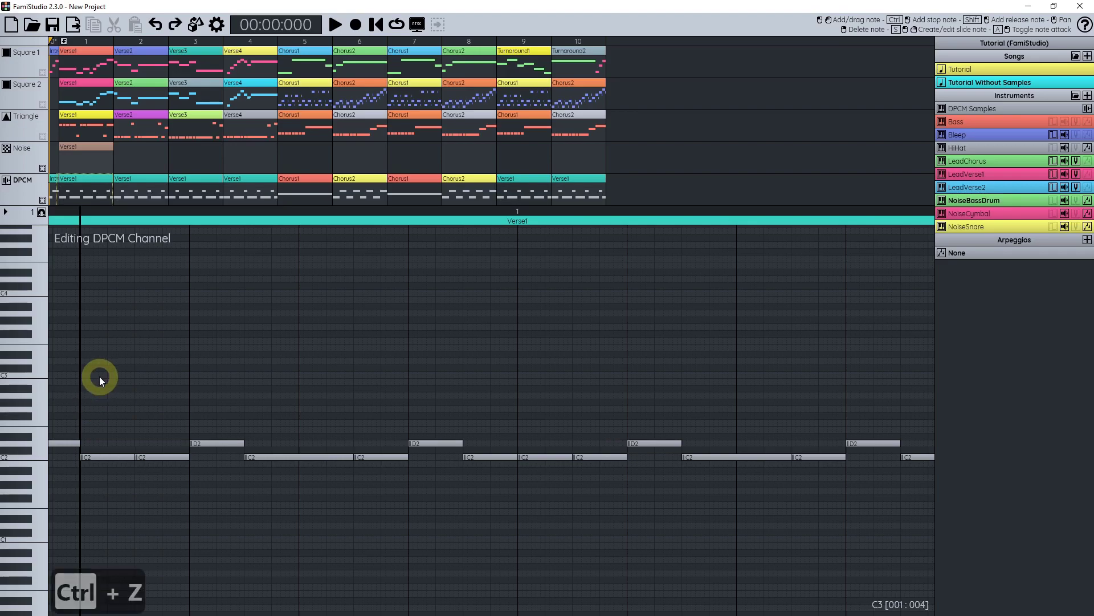
key("4")
left_click_drag(97, 375, 98, 405)
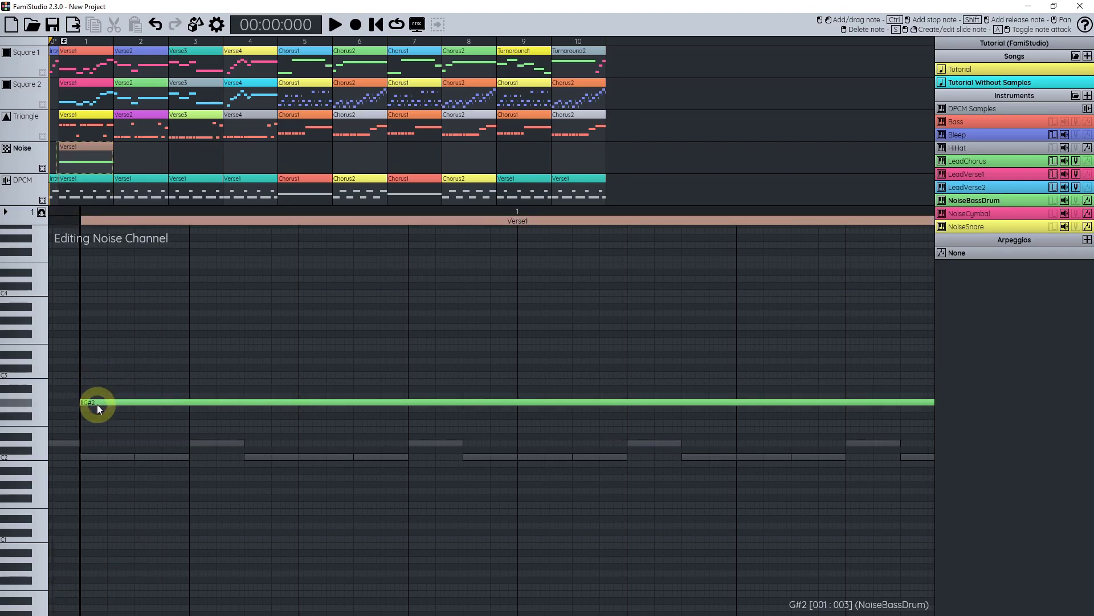
Step: Add NoiseBassDrum G#2 notes through the rest of Verse1, lined up with the C2 notes of the DPCM channel
key("5")
key("4")
key("5")
key("4")
key("5")
key("4")
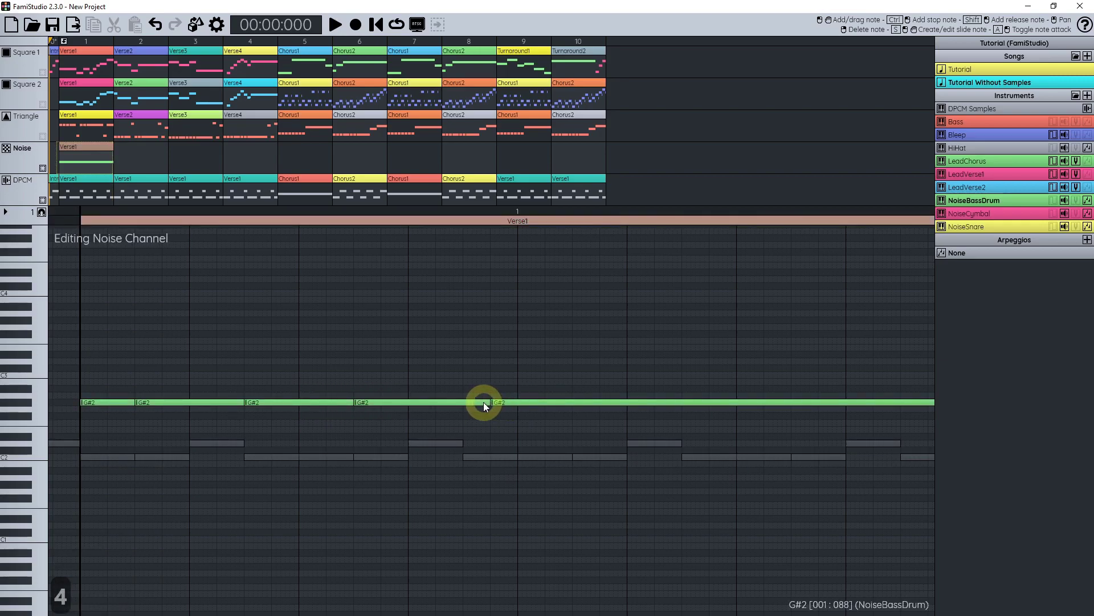
key("ctrl+z")
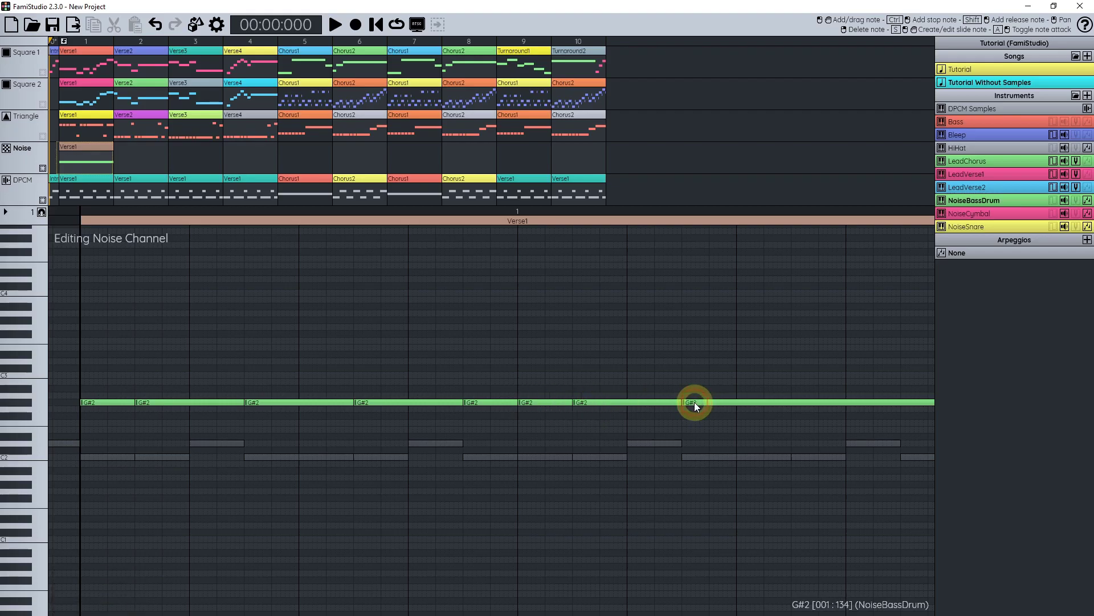
key("5")
key("4")
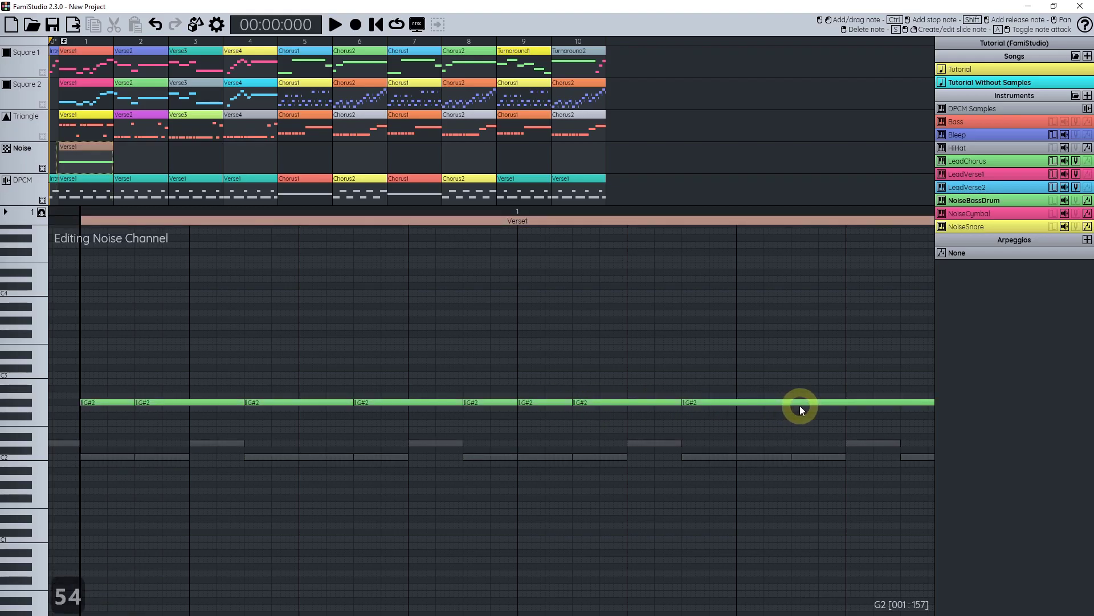
left_click(670, 407)
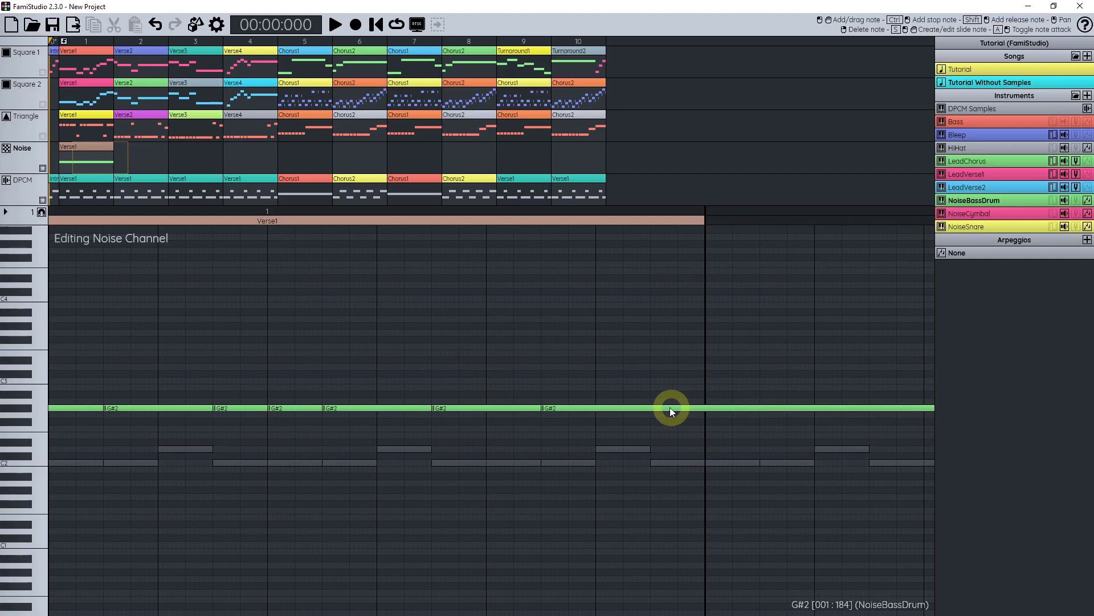
left_click_drag(268, 422, 547, 426)
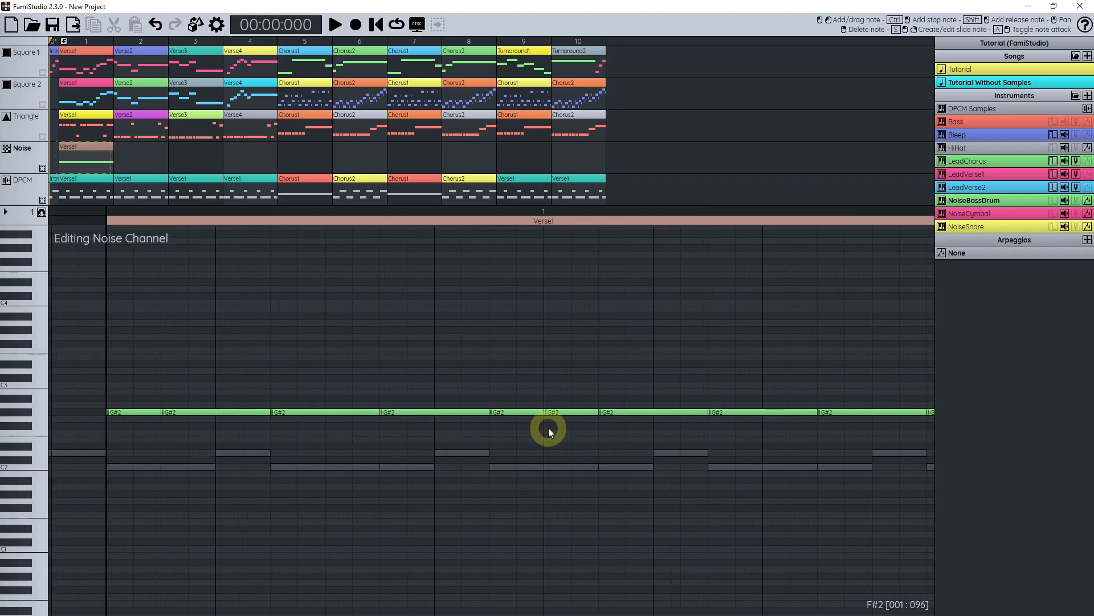
Step: Place four NoiseSnare D3 notes in the Noise Verse1 pattern, aligned with the DPCM channel's D2 notes
left_click(1002, 227)
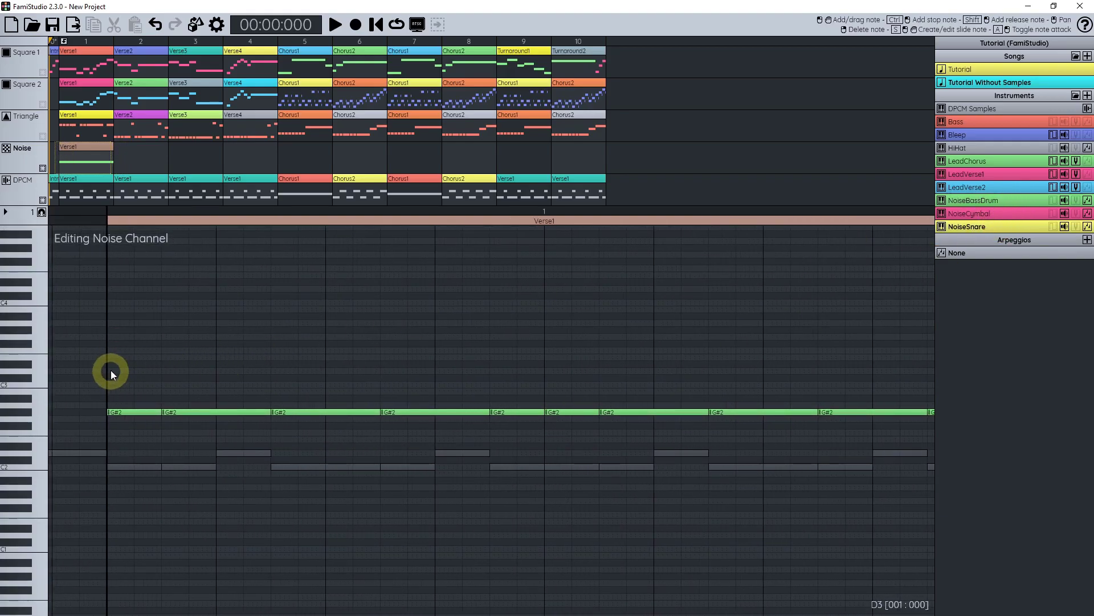
left_click(234, 369)
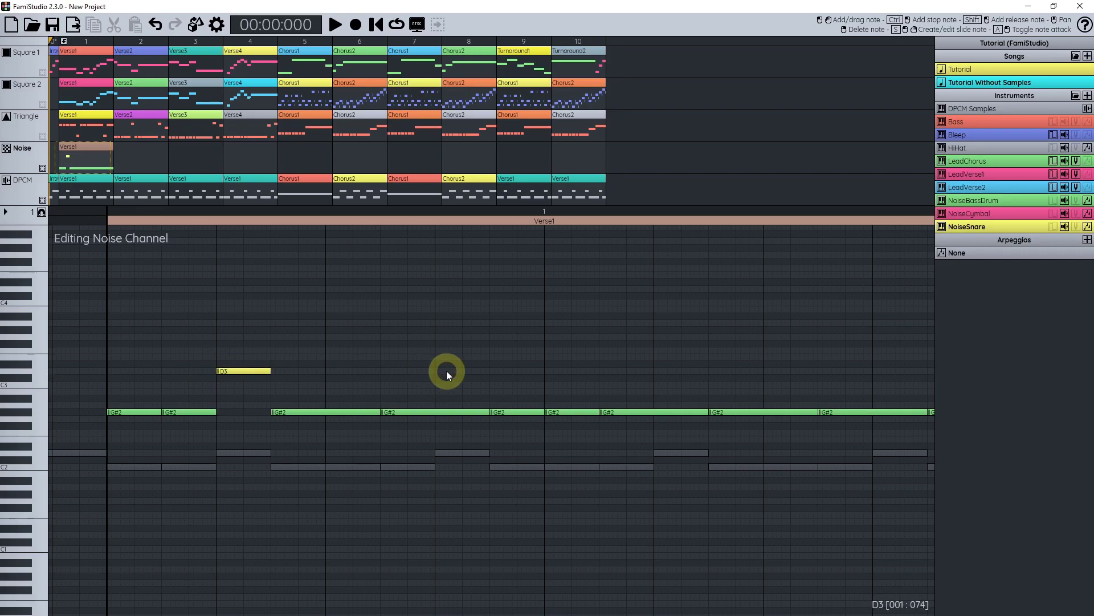
left_click(445, 372)
left_click(667, 372)
scroll(610, 382, "right", 3)
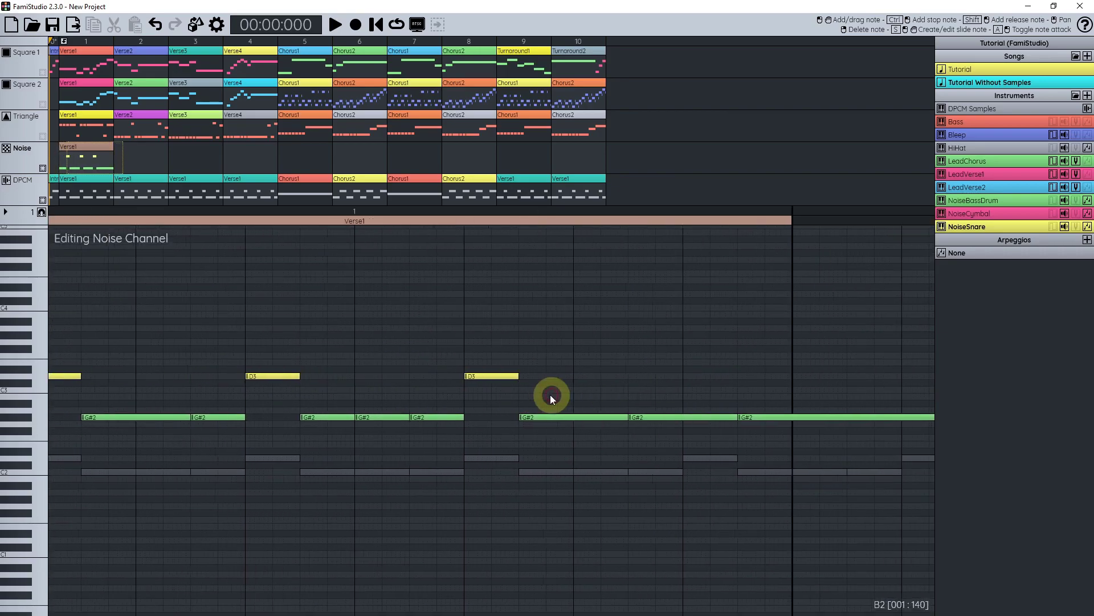
left_click(700, 373)
scroll(540, 436, "down", 2)
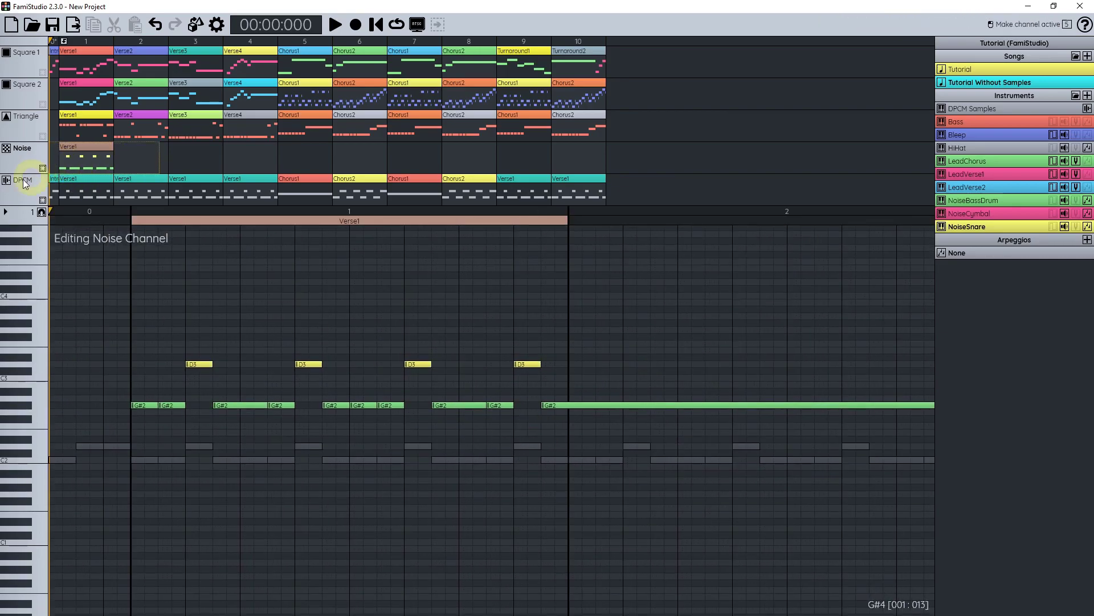
Step: Mute the DPCM channel and play the song through the first verse pattern
left_click(6, 180)
key("space")
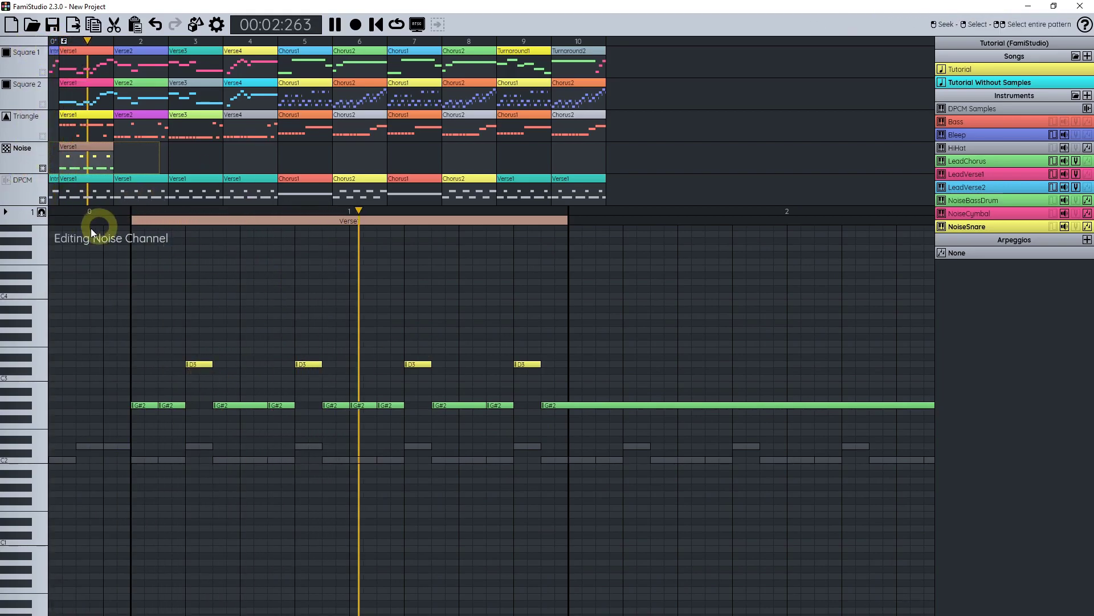
scroll(293, 379, "up", 1)
key("space")
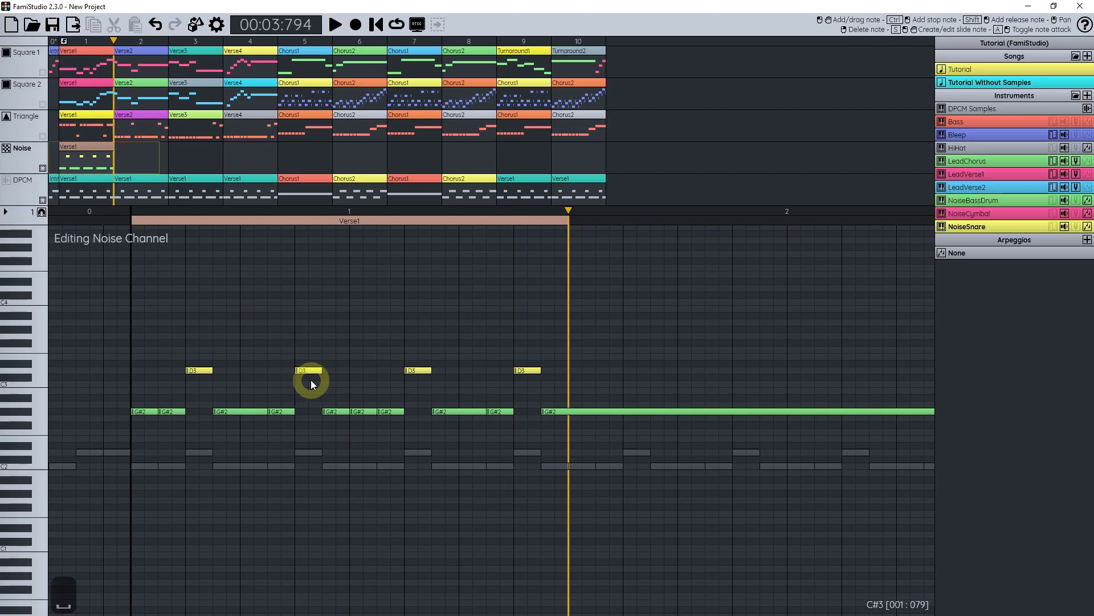
Step: Add NoiseCymbal G#3 notes in the gaps between the bass drum and snare hits of the Noise Verse1 pattern
scroll(209, 359, "up", 1)
left_click_drag(215, 361, 284, 370)
scroll(302, 356, "down", 1)
key("ctrl+3")
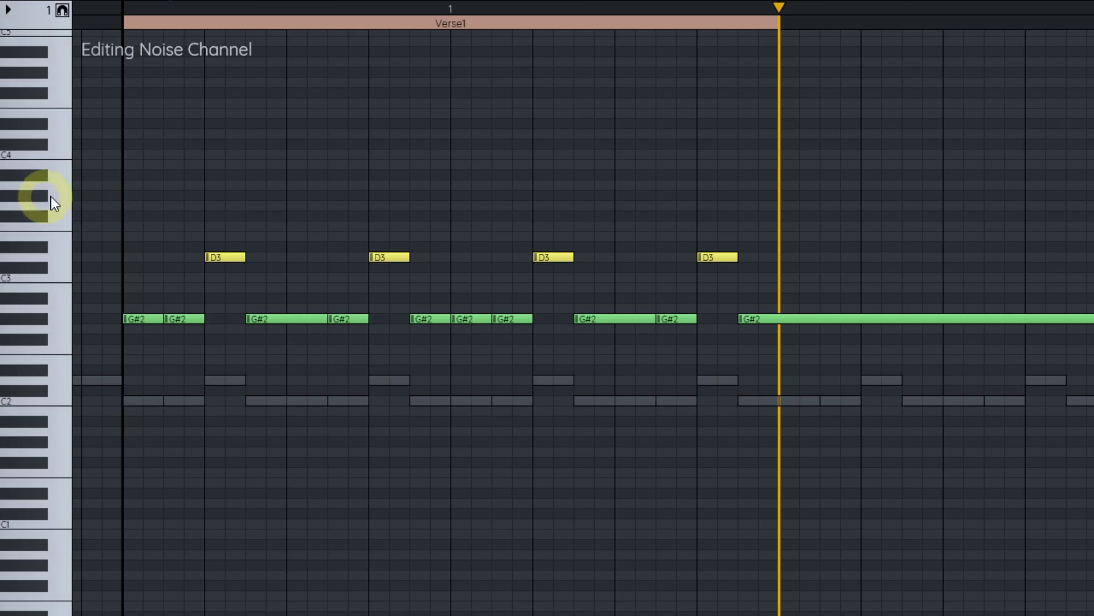
left_click(194, 196)
left_click_drag(282, 195, 323, 196)
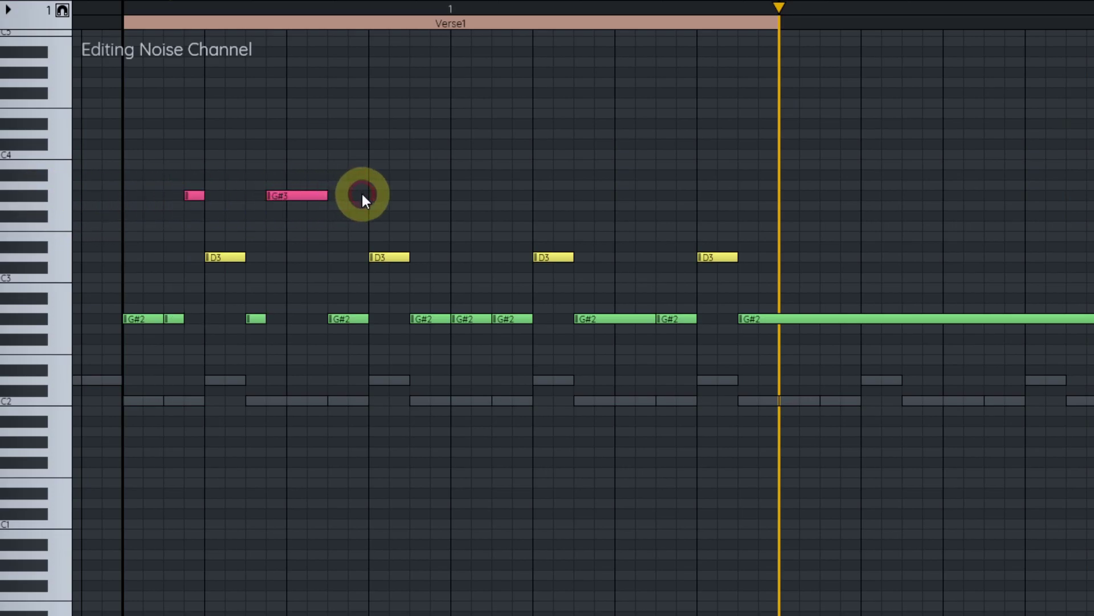
left_click(360, 195)
left_click(523, 195)
left_click(604, 196)
left_click(687, 195)
Step: Play back Verse1 from just before its start to check the noise drums with the cymbals
left_click(110, 11)
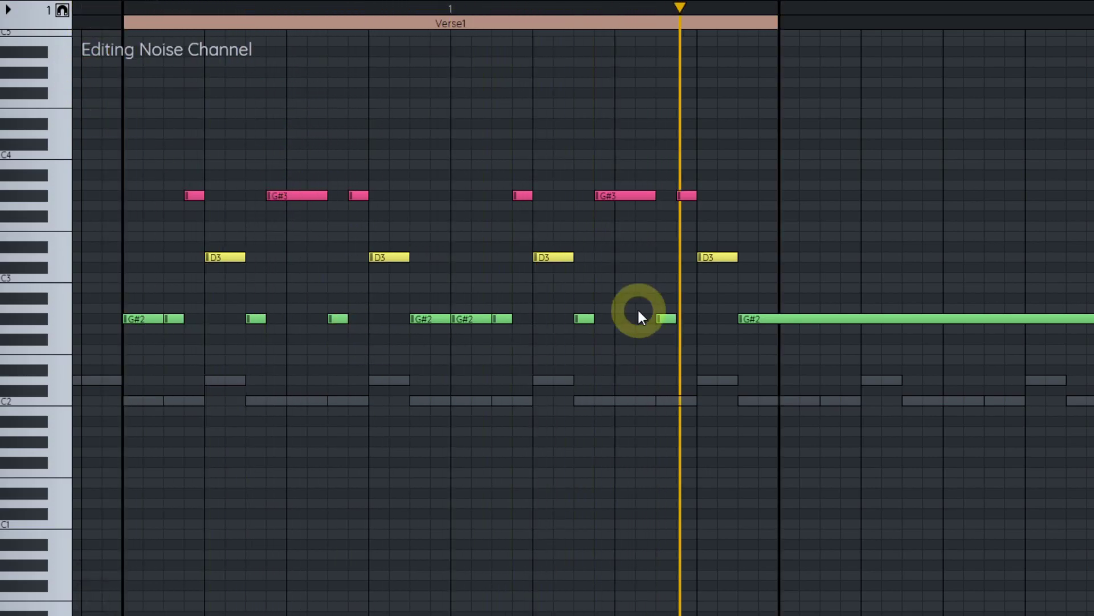
key("space")
left_click(246, 31)
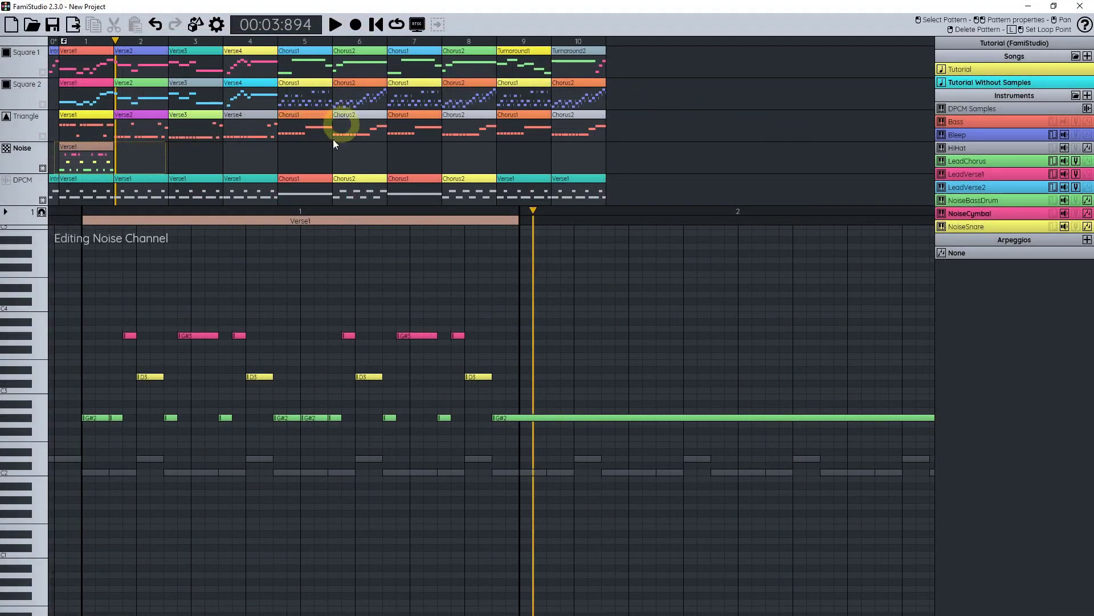
Step: Repeat the Noise channel's Verse1 pattern through column 4 and add a pattern named Chorus1 in column 5
left_click_drag(89, 163, 235, 154)
left_click(313, 154)
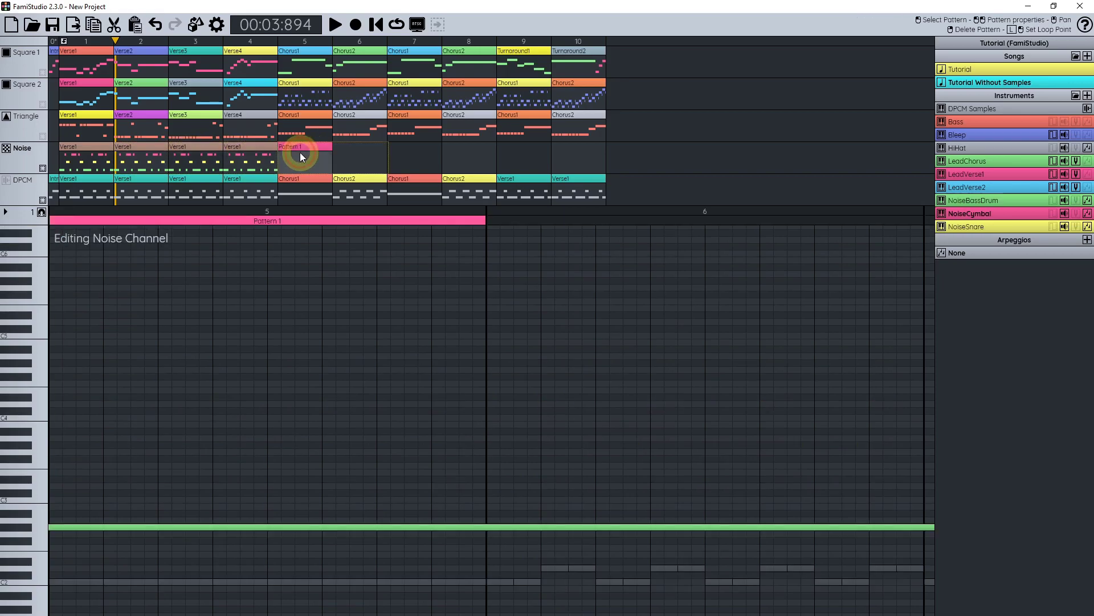
double_click(299, 152)
type("Chorus1")
key("Return")
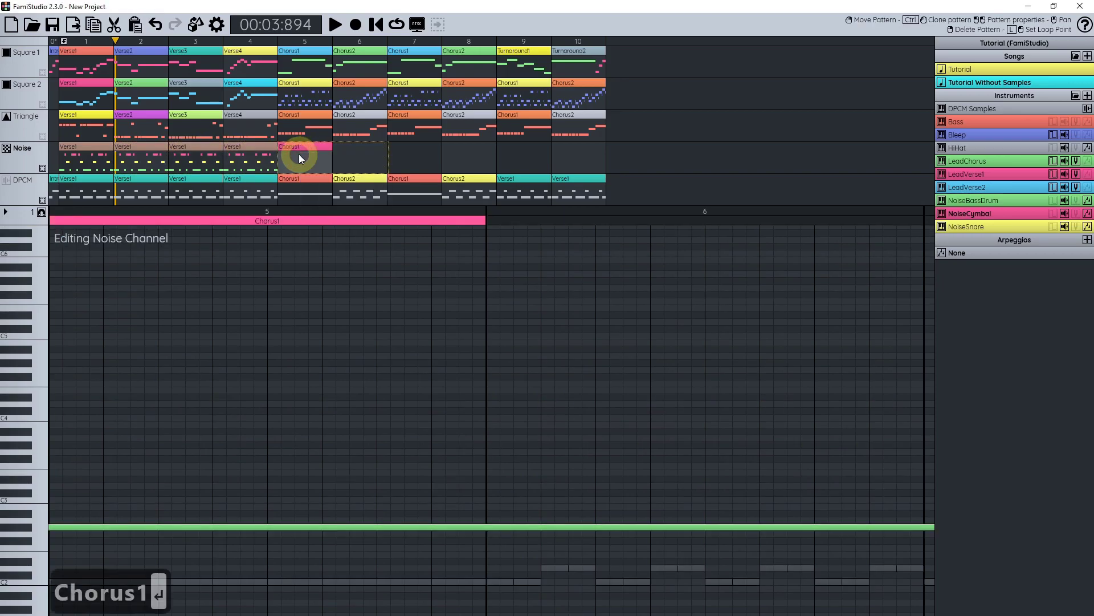
Step: With snapping at 2 notes, place a NoiseSnare D3 note on every beat of the Noise Chorus1 pattern
left_click_drag(211, 470, 300, 410)
scroll(41, 213, "up", 1)
key("ctrl+3")
left_click(273, 382)
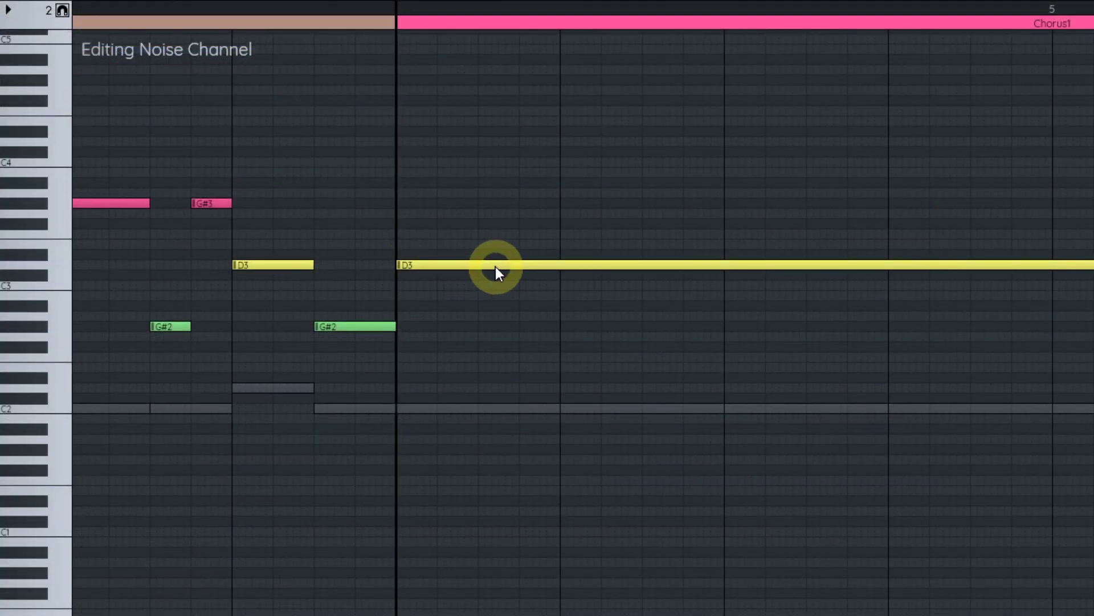
key("ctrl+z")
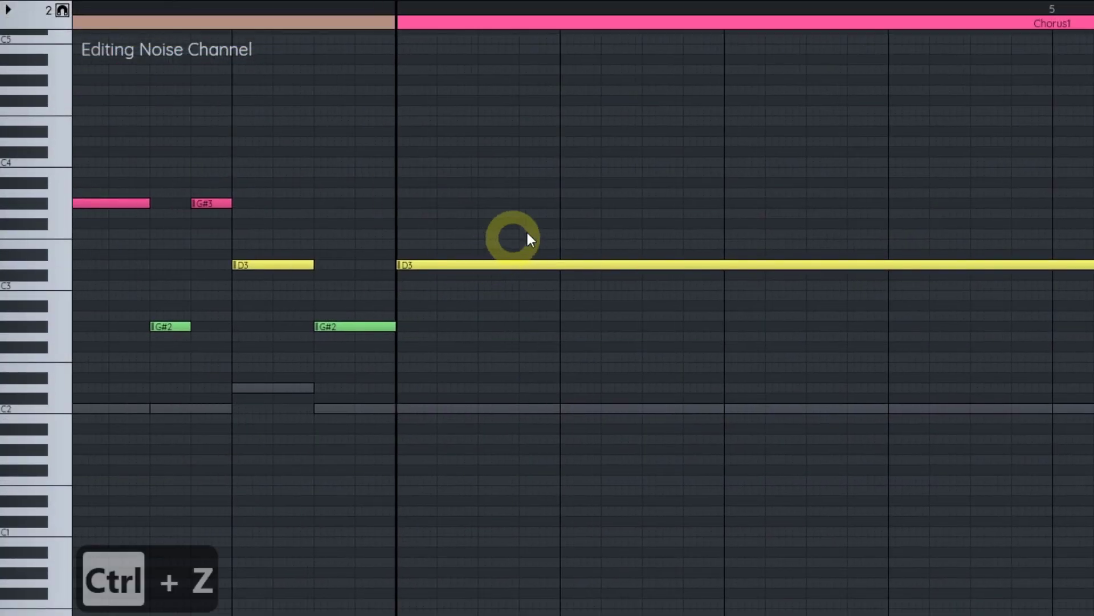
left_click_drag(844, 269, 531, 295)
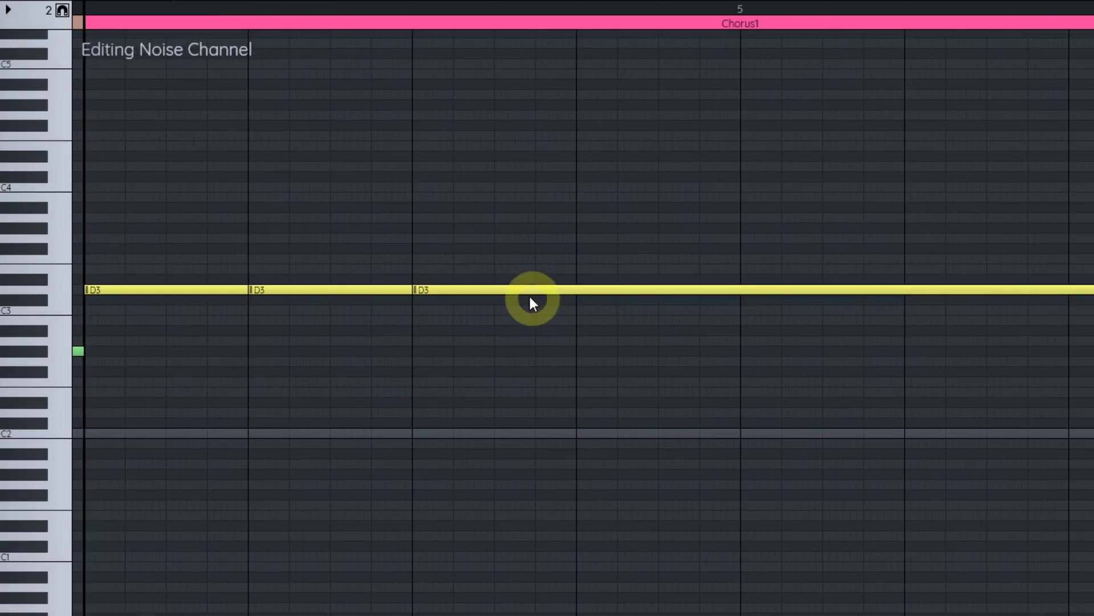
mouse_move(608, 293)
left_mouse_down()
mouse_move(1086, 289)
mouse_move(635, 301)
mouse_move(762, 295)
mouse_move(664, 284)
left_mouse_up()
scroll(762, 295, "down", 1)
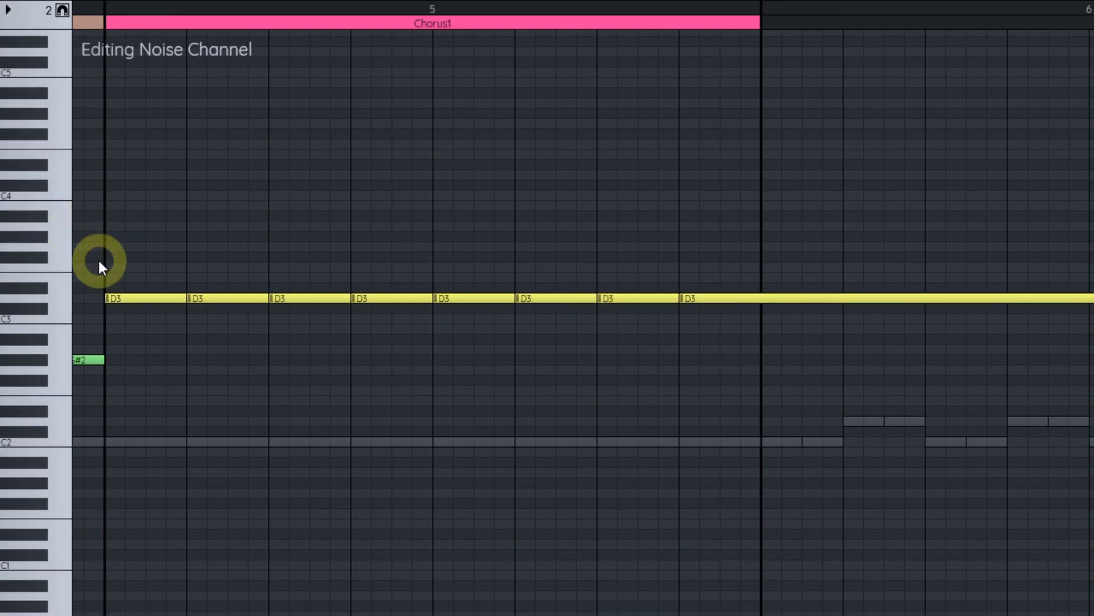
Step: Place NoiseCymbal G#3 notes halfway between the snare hits throughout the Noise Chorus1 pattern
left_click(155, 236)
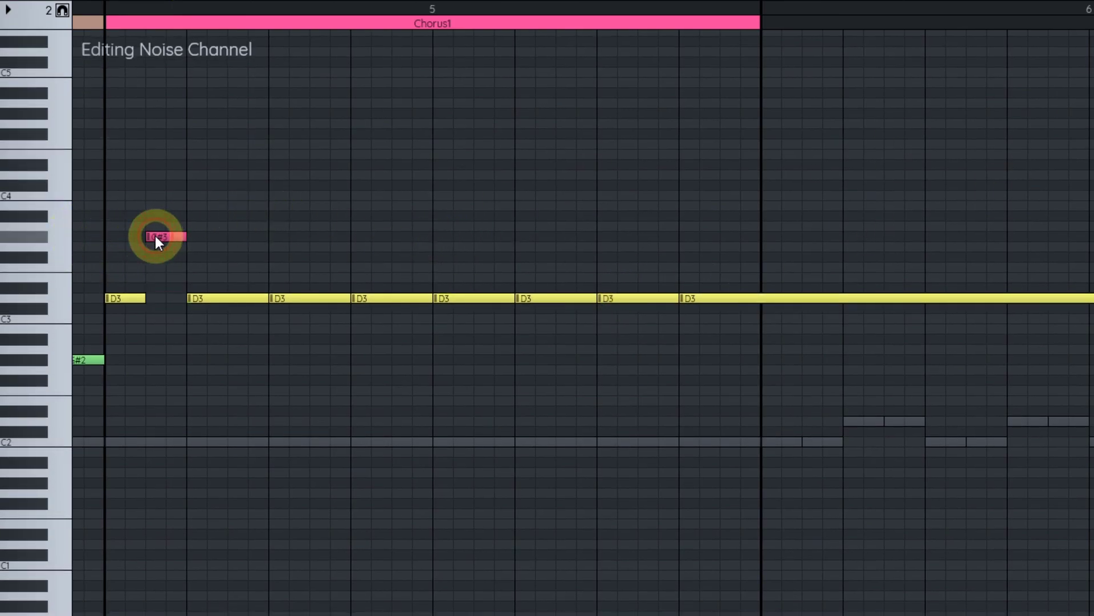
left_click(235, 237)
left_click(311, 237)
left_click(487, 236)
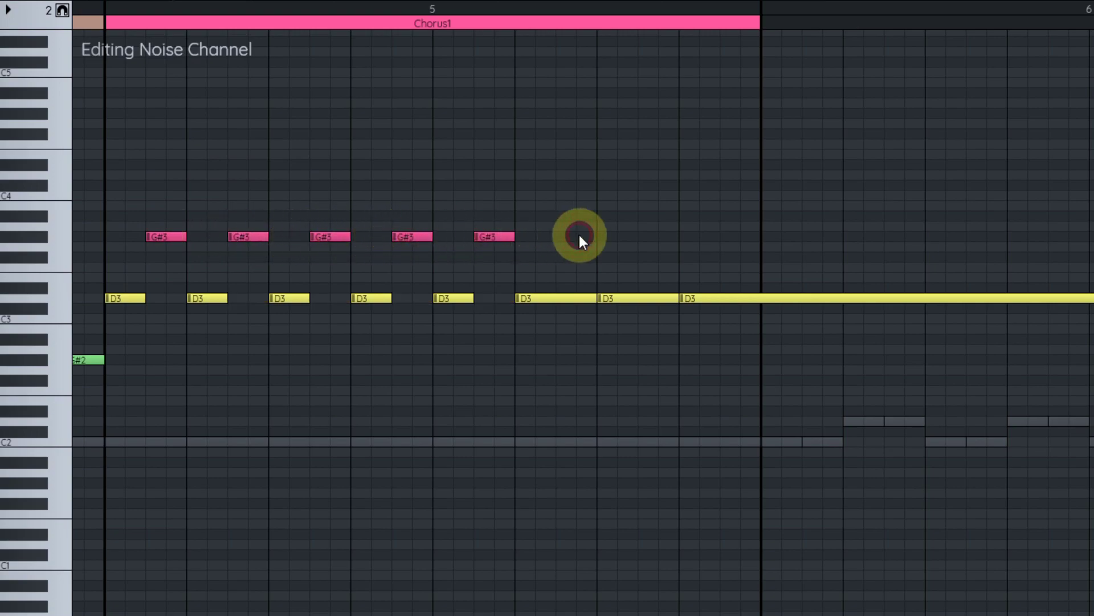
left_click(577, 236)
left_click(652, 236)
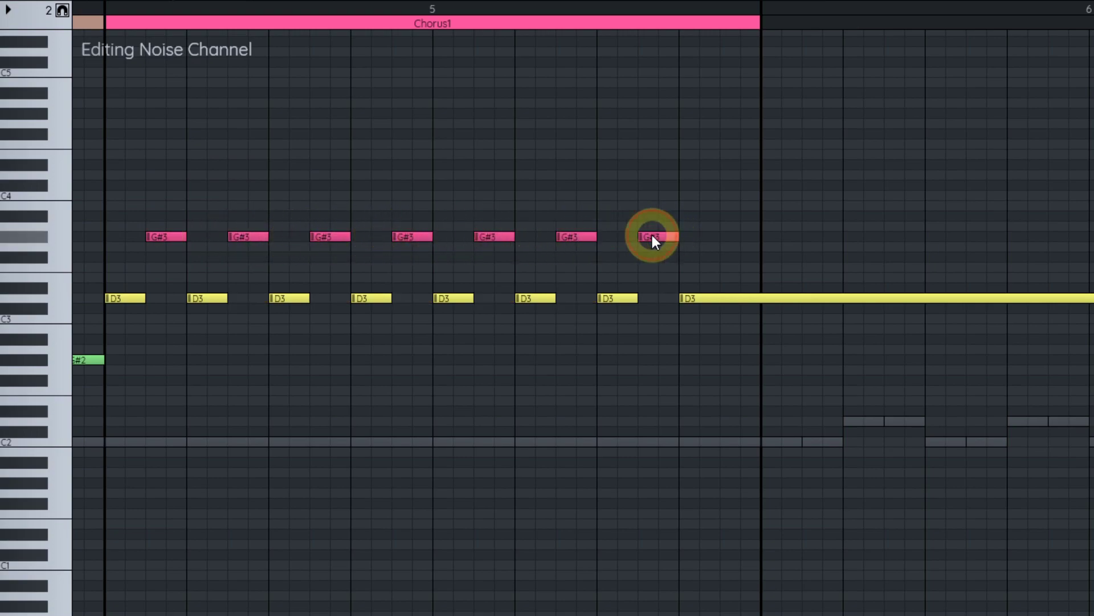
left_click(726, 237)
Step: Play back Chorus1 from its start to check the alternating noise snare and cymbal
scroll(111, 70, "left", 2)
left_click(165, 20)
key("space")
key("ctrl+2")
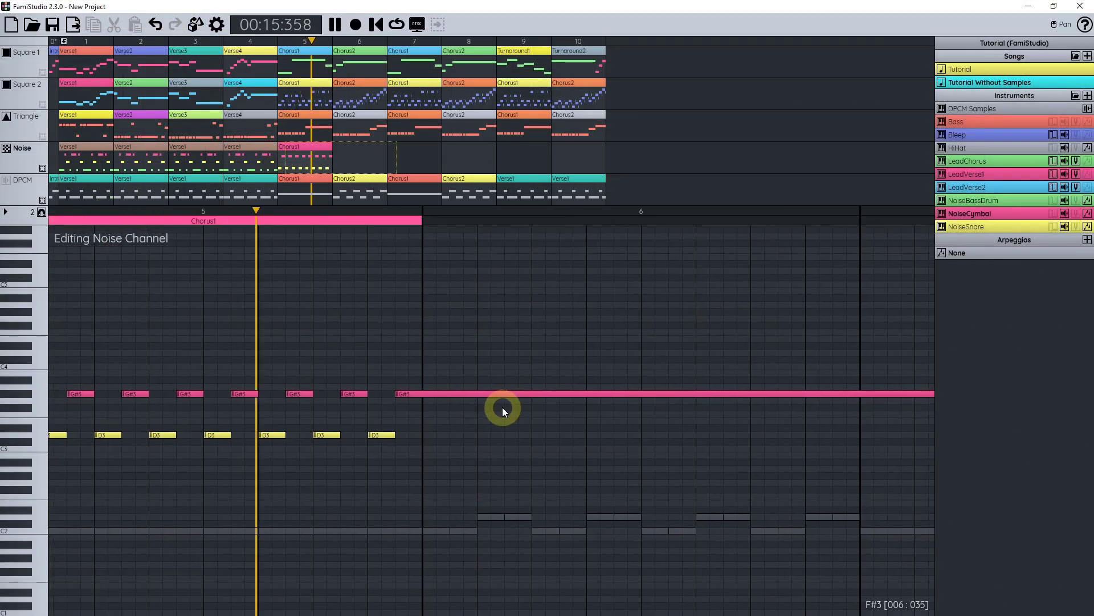
key("space")
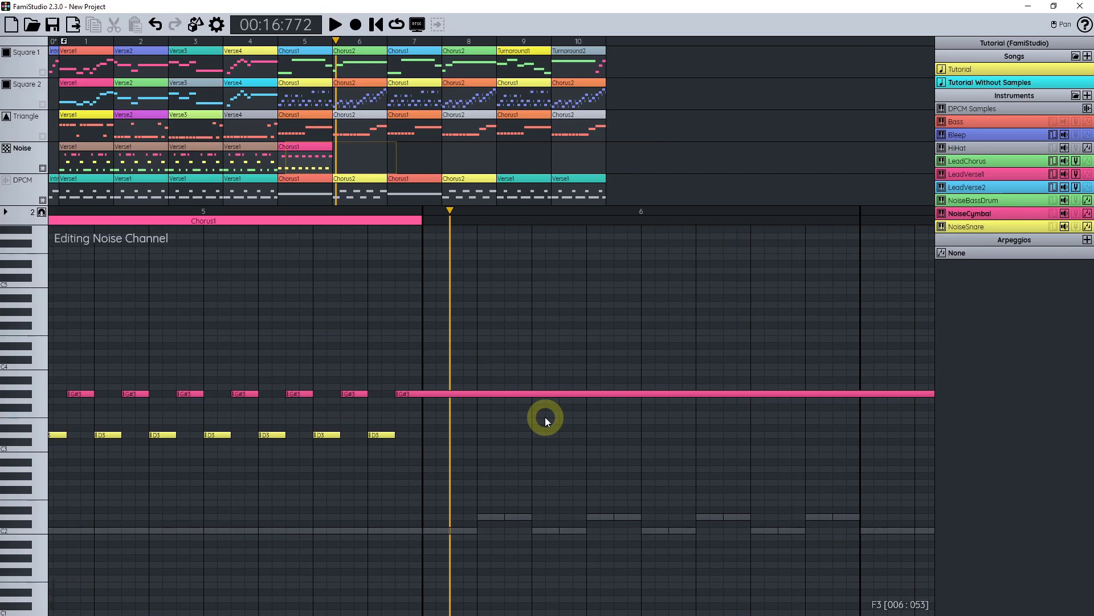
Step: Add a Noise channel pattern in column 6 and name it Chorus2
double_click(372, 160)
type("Chorus2")
key("Return")
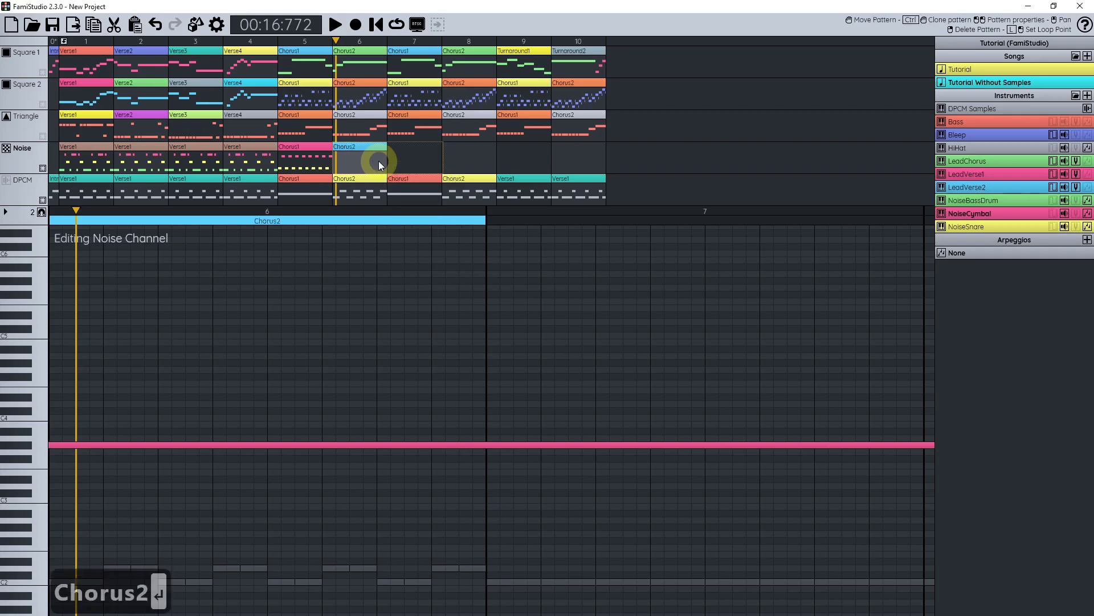
scroll(304, 375, "left", 5)
scroll(304, 374, "down", 1)
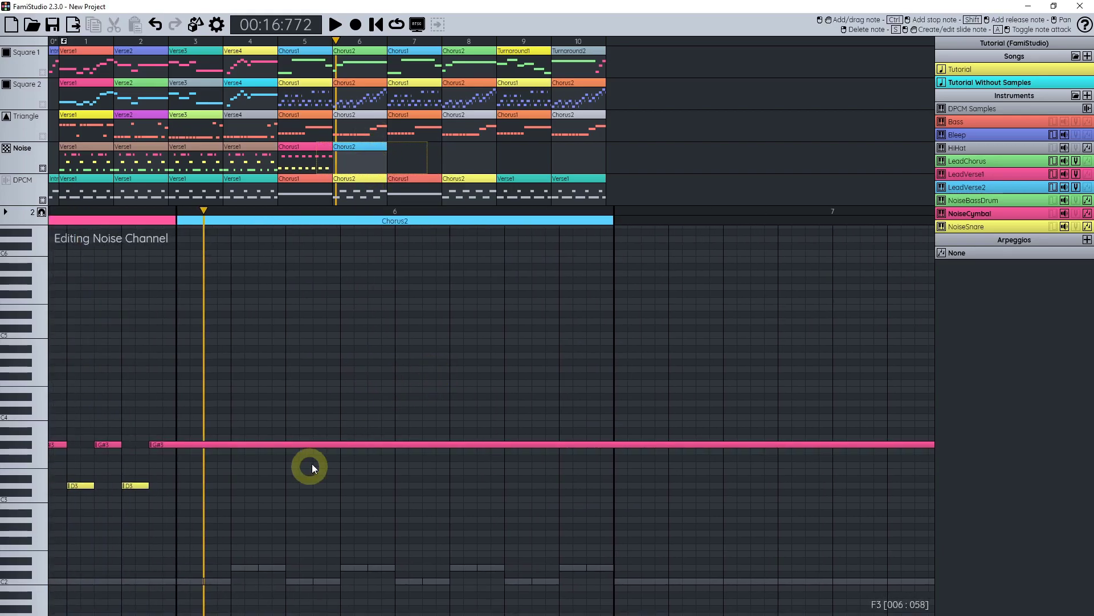
Step: Examine the DPCM channel's Chorus2 drum notes as the rhythm reference for the Noise channel
key("5")
key("4")
key("5")
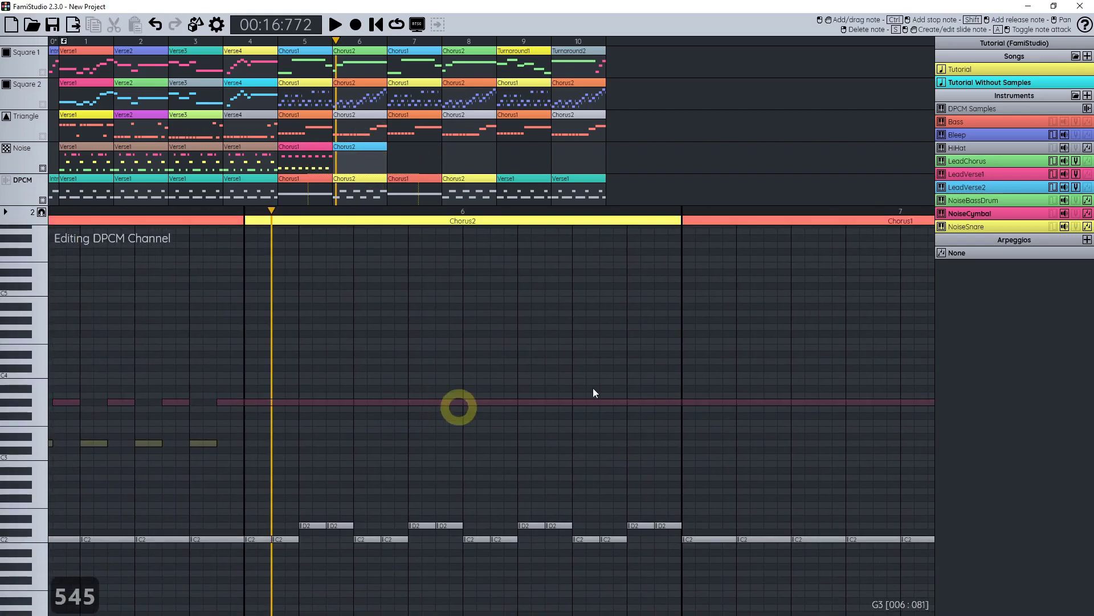
scroll(377, 342, "left", 2)
scroll(377, 342, "down", 1)
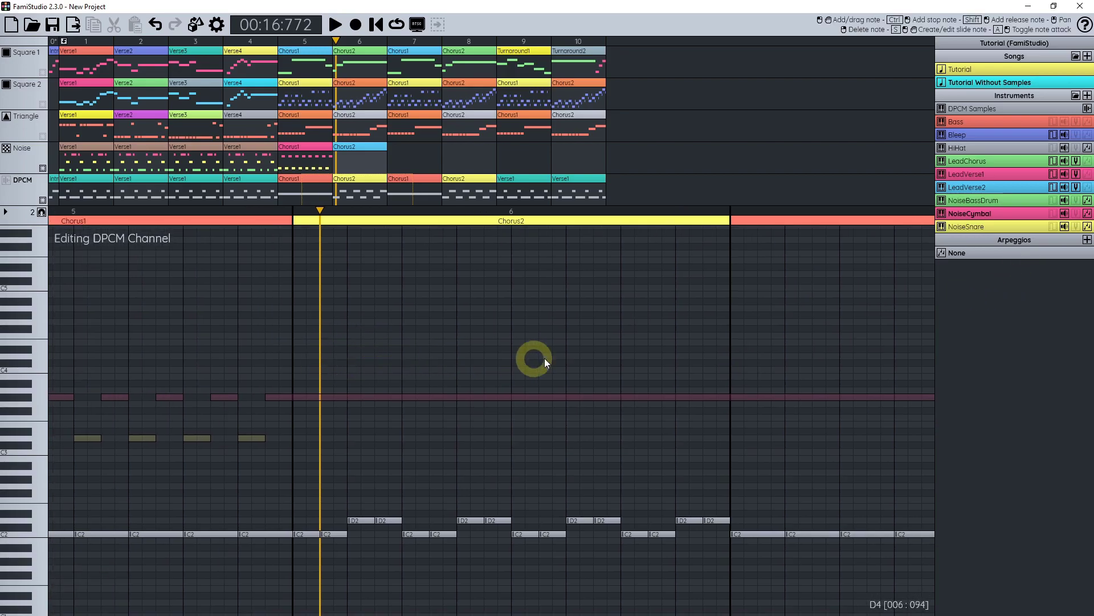
key("4")
key("5")
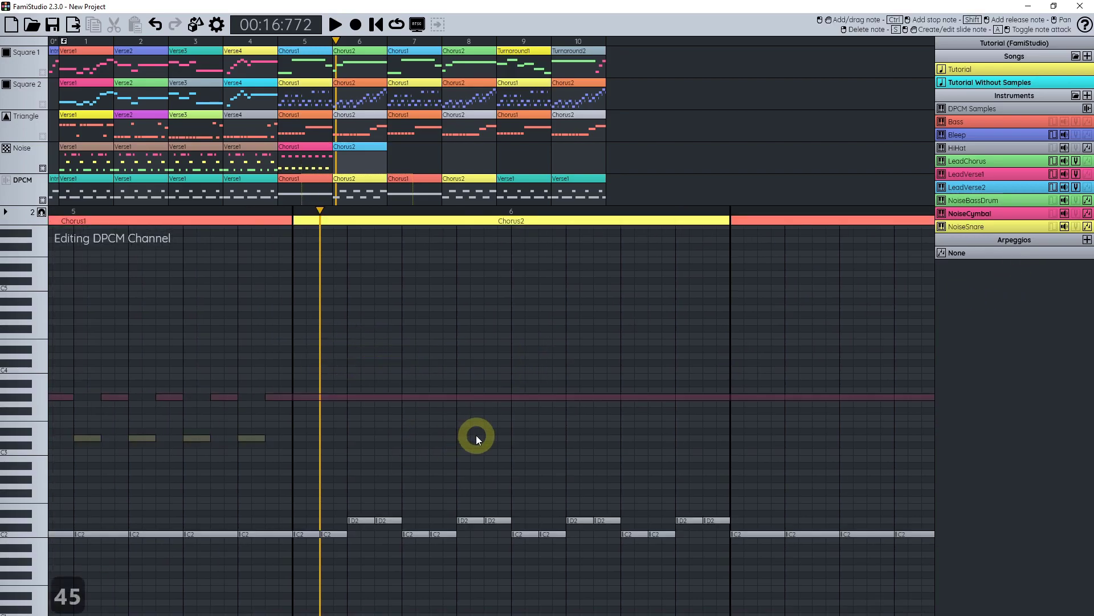
Step: Place pairs of NoiseBassDrum G#2 notes in the Noise Chorus2 pattern, matching the DPCM C2 hits
left_click(986, 199)
left_click(298, 438)
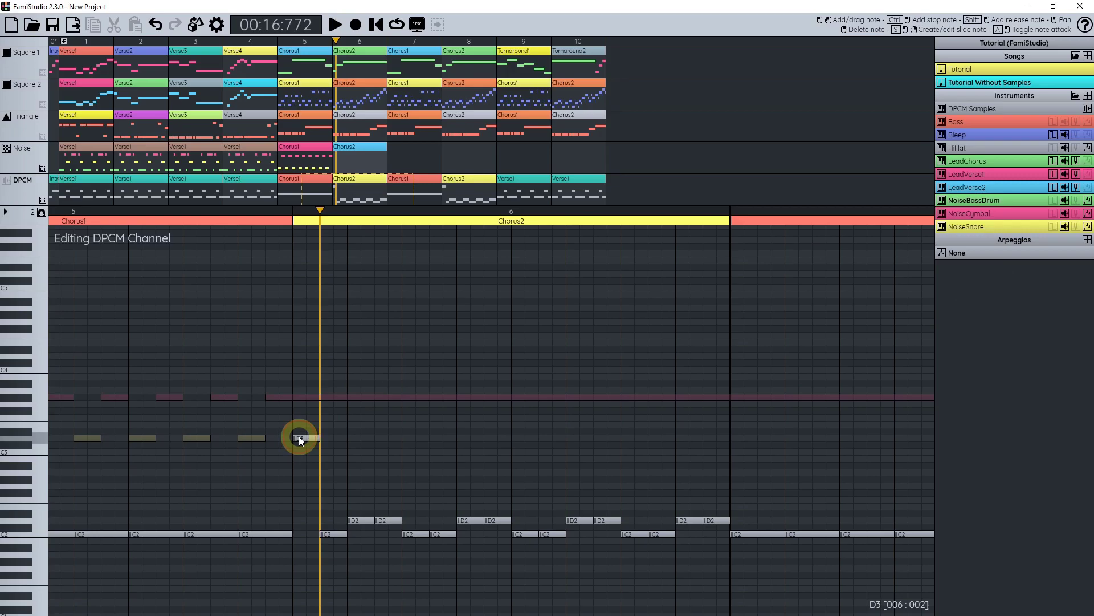
key("ctrl+z")
key("4")
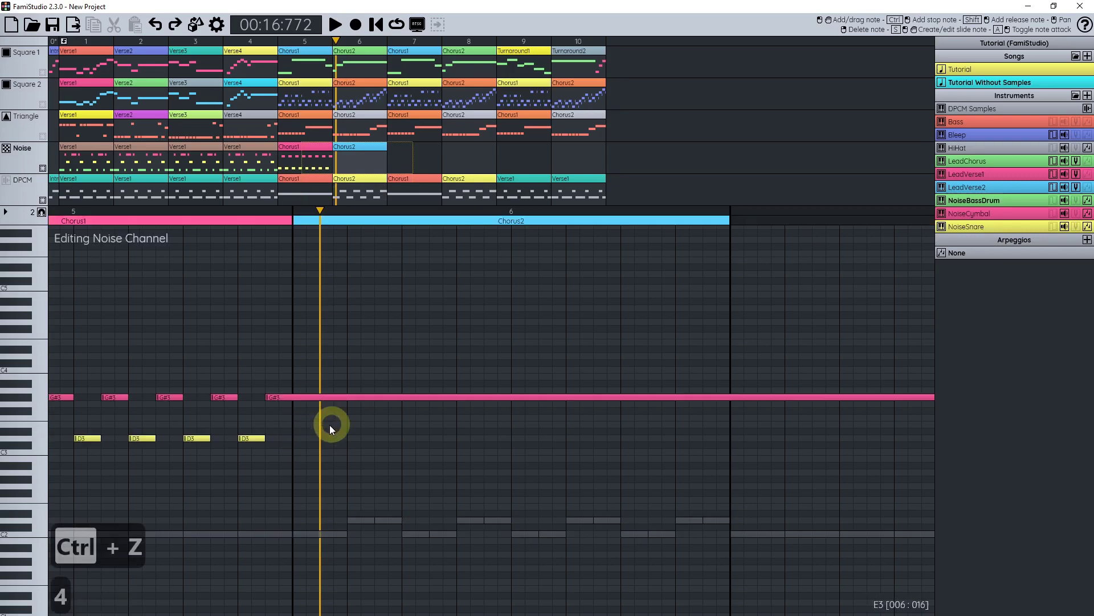
left_click_drag(293, 438, 430, 393)
left_click(429, 422)
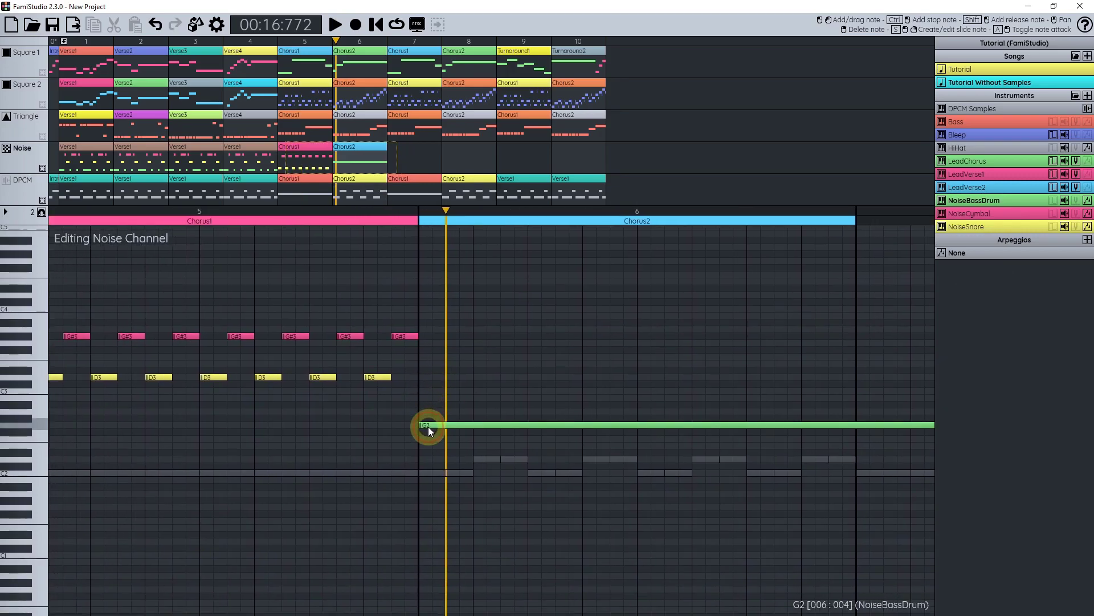
key("5")
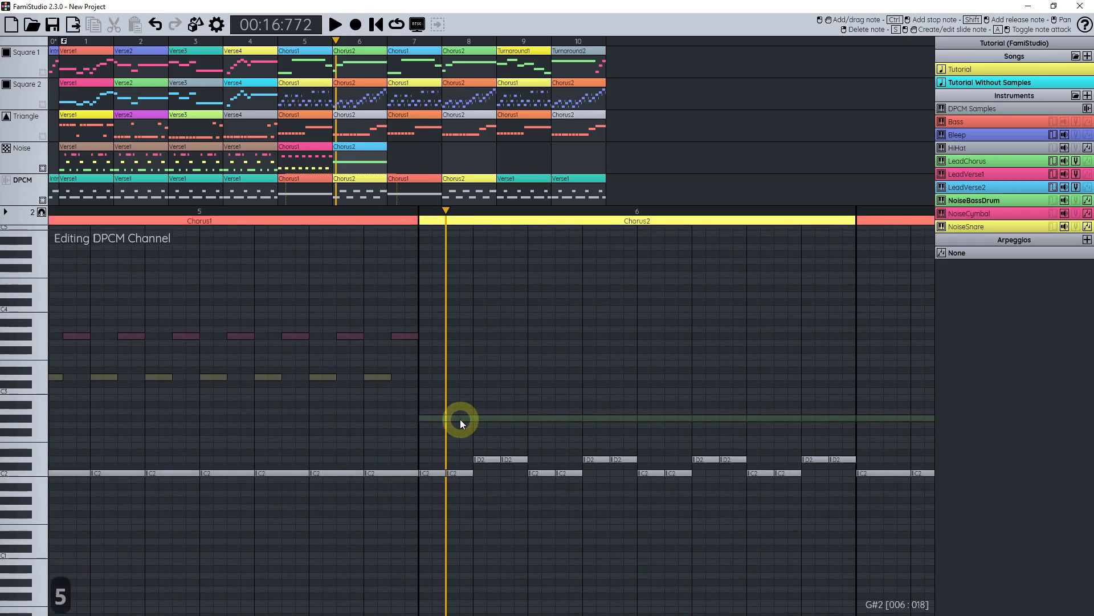
key("4")
key("5")
key("4")
left_click(538, 419)
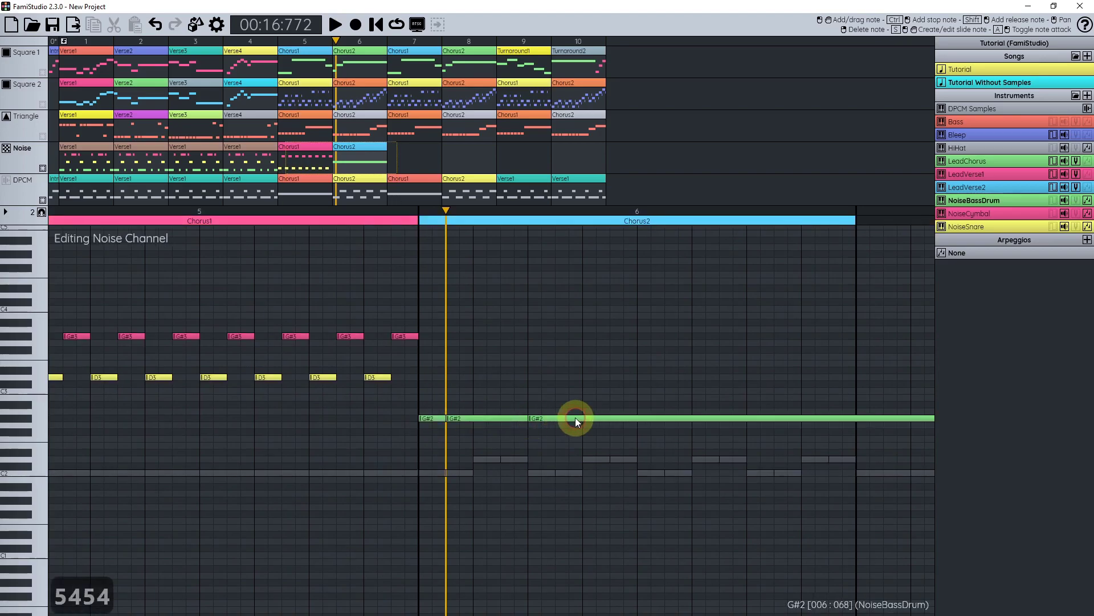
left_click(662, 418)
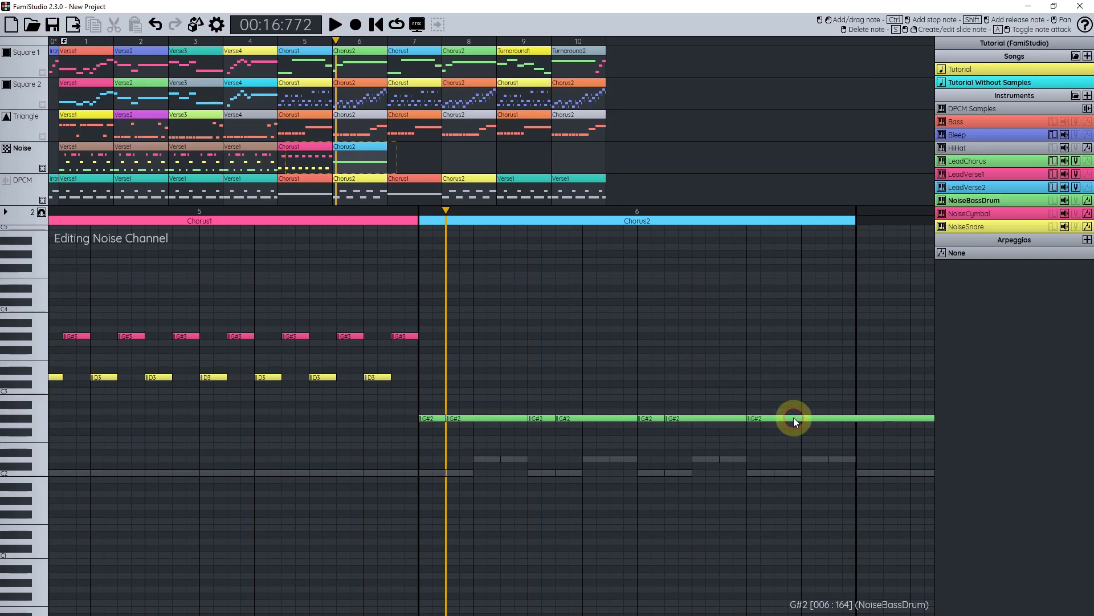
left_click_drag(762, 420, 715, 425)
Step: Place pairs of NoiseSnare D3 notes after each bass drum pair in Noise Chorus2, and select the NoiseCymbal instrument
left_click(979, 228)
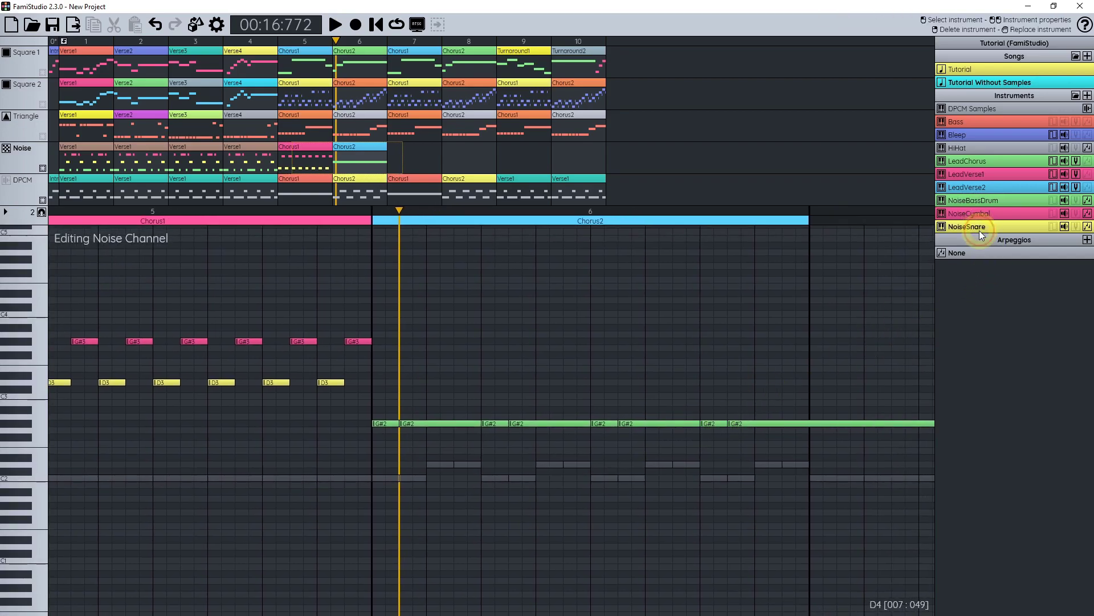
left_click(439, 382)
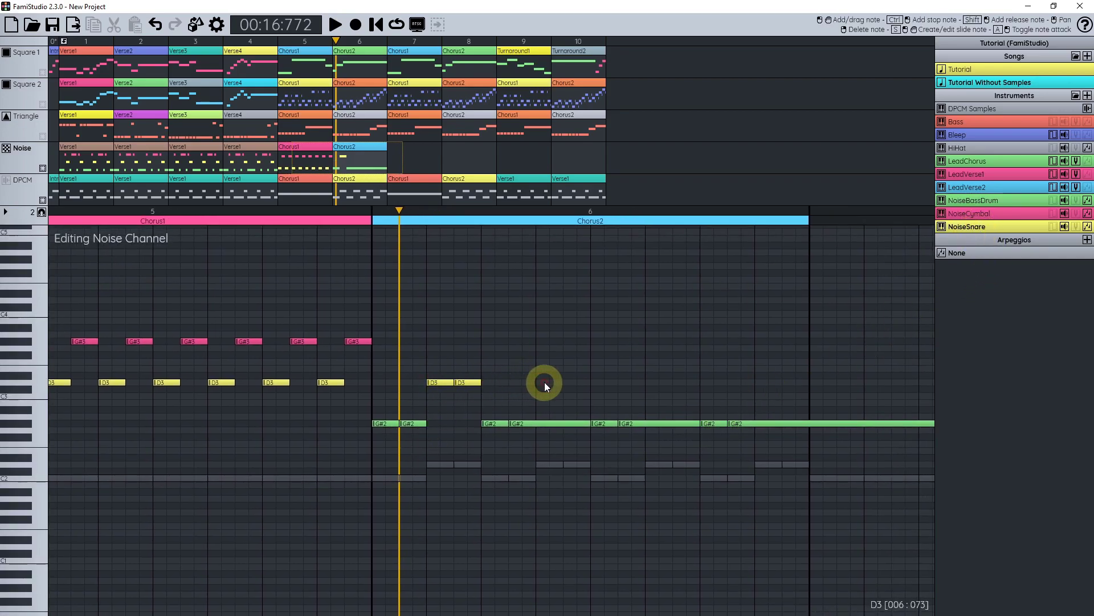
left_click_drag(545, 382, 578, 382)
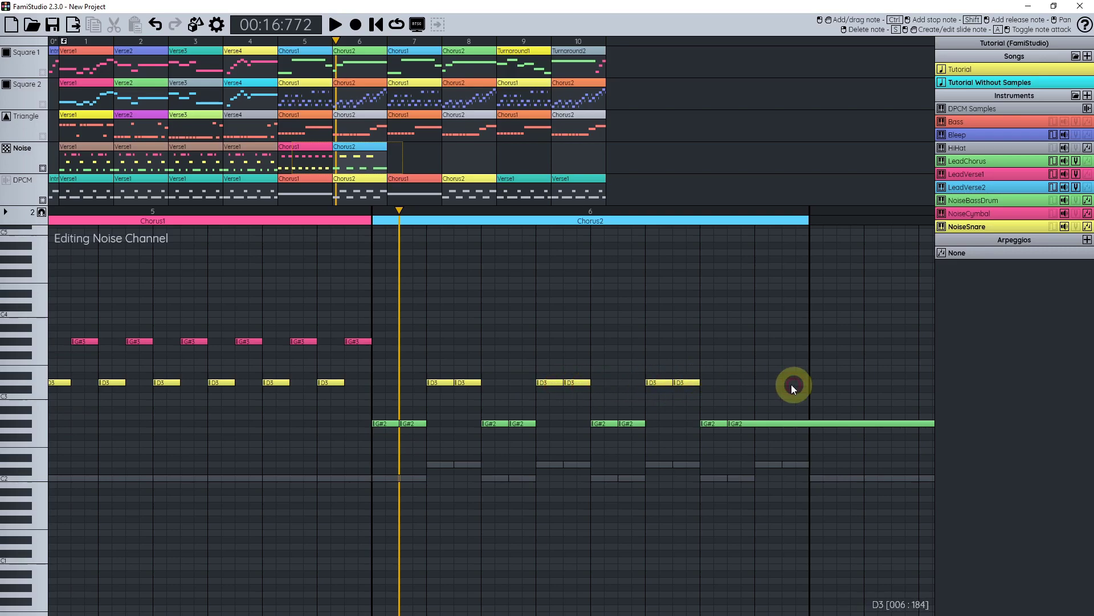
left_click(763, 381)
left_click_drag(794, 384, 485, 387)
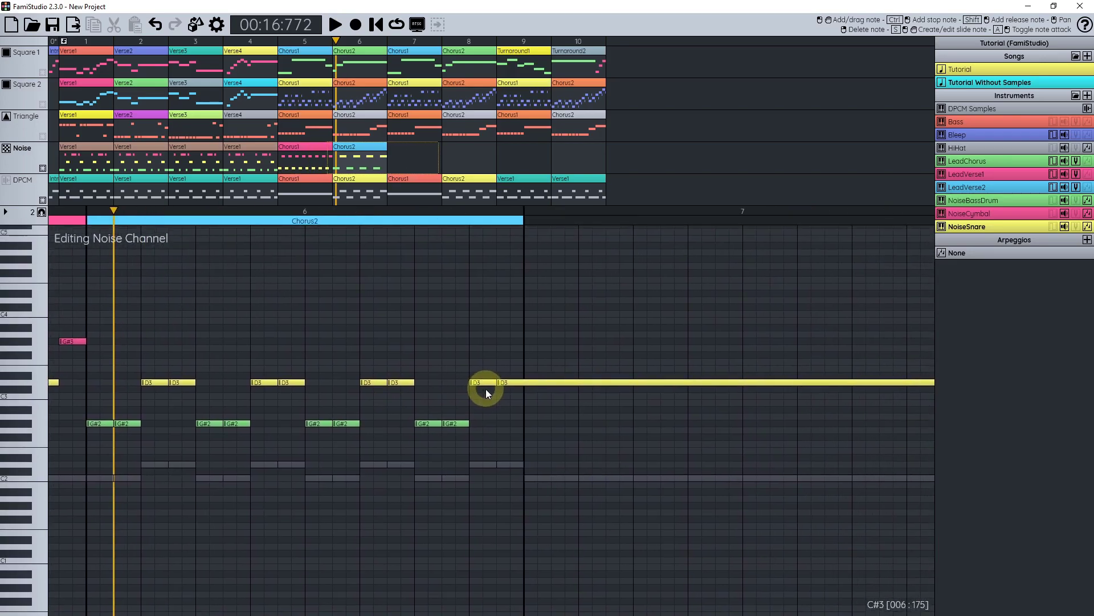
left_click(1006, 214)
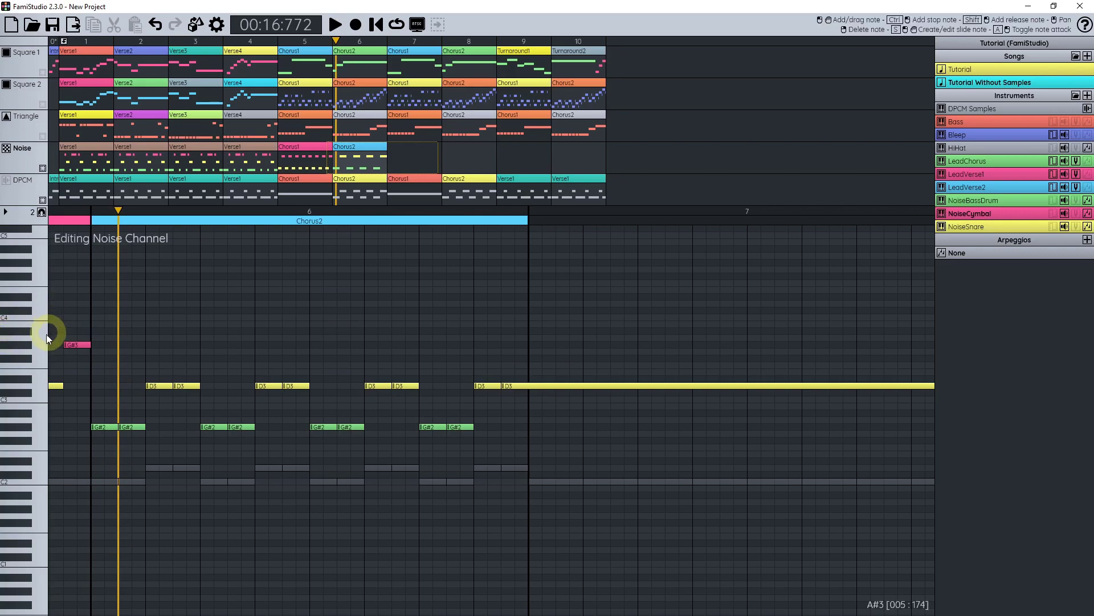
left_click(140, 346)
left_click(189, 344)
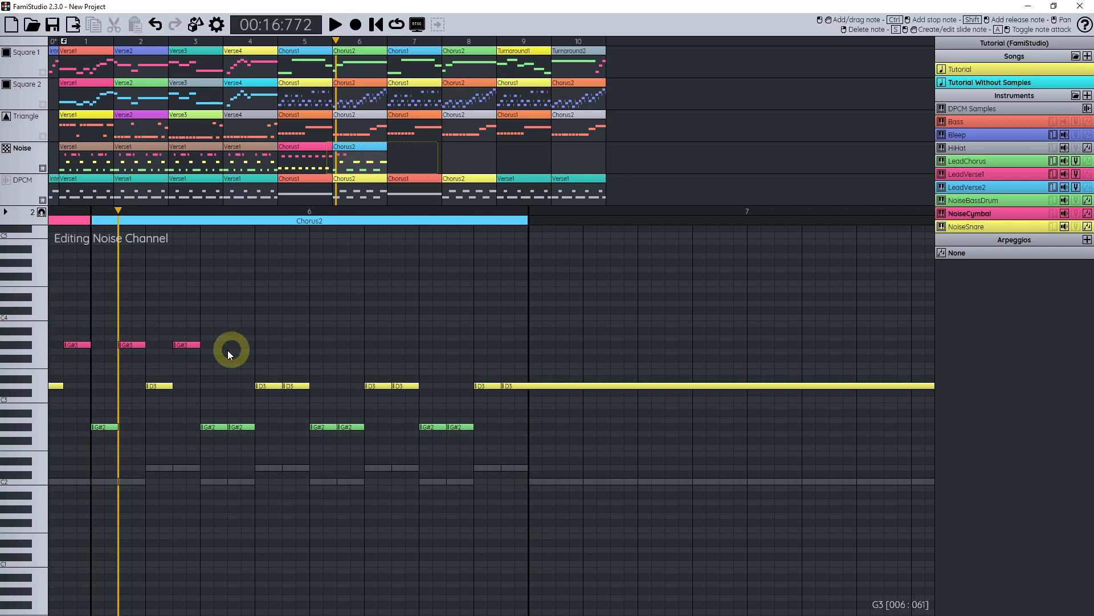
key("ctrl+z")
key("ctrl+z")
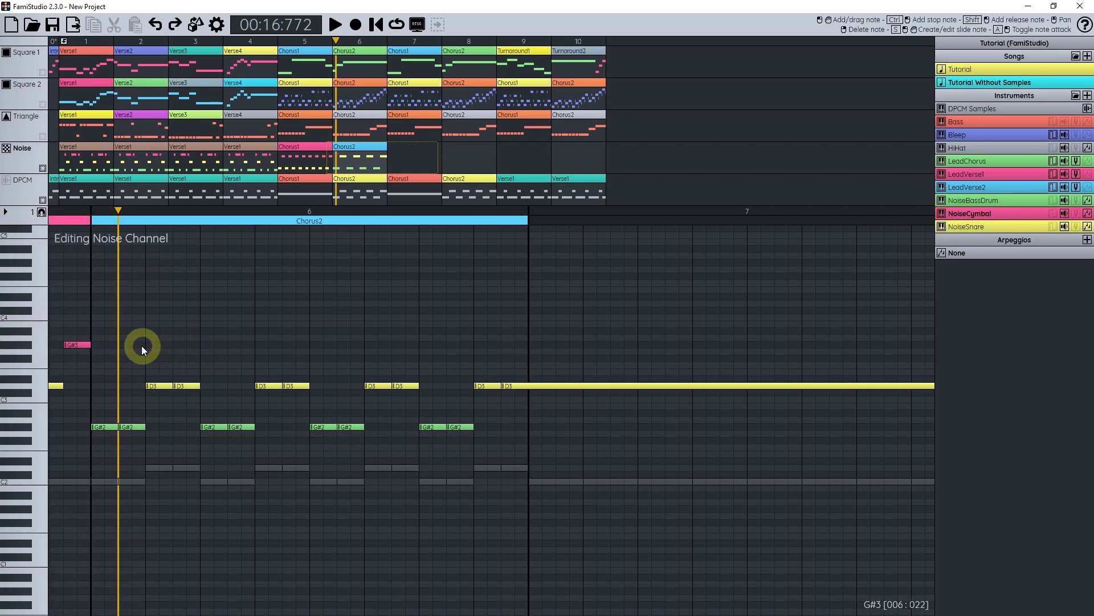
Step: With snapping at 1 note, add short NoiseCymbal G#3 notes ending each Noise Chorus2 note pair except the fourth and last
left_click(197, 344)
left_click(245, 344)
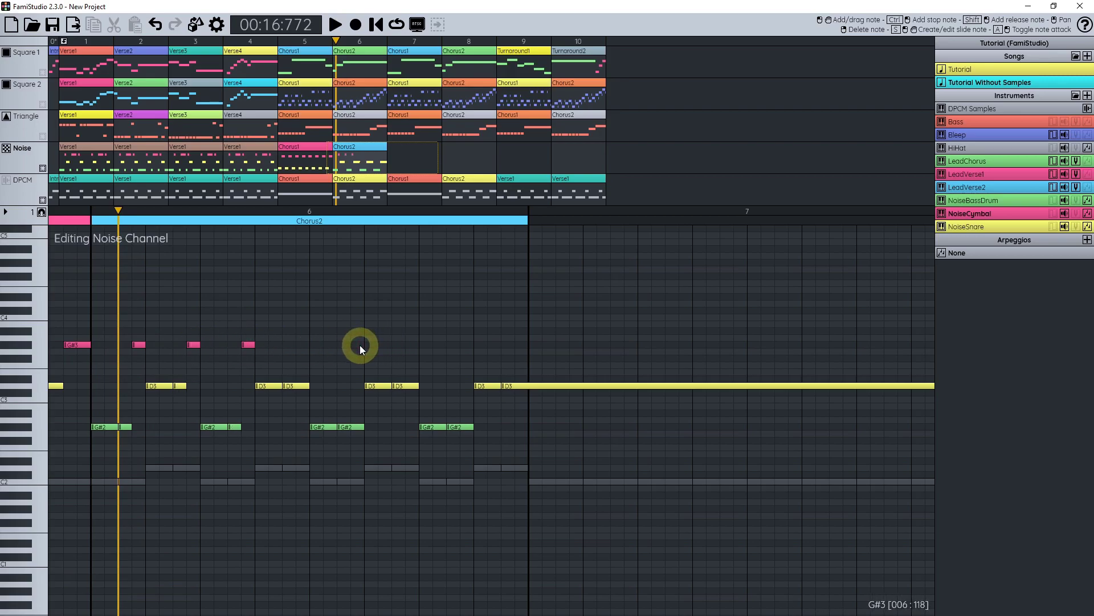
left_click(361, 344)
left_click(412, 344)
left_click(466, 345)
Step: Play back Chorus2 to check its noise bass drum, snare and cymbal
left_click_drag(443, 354, 493, 368)
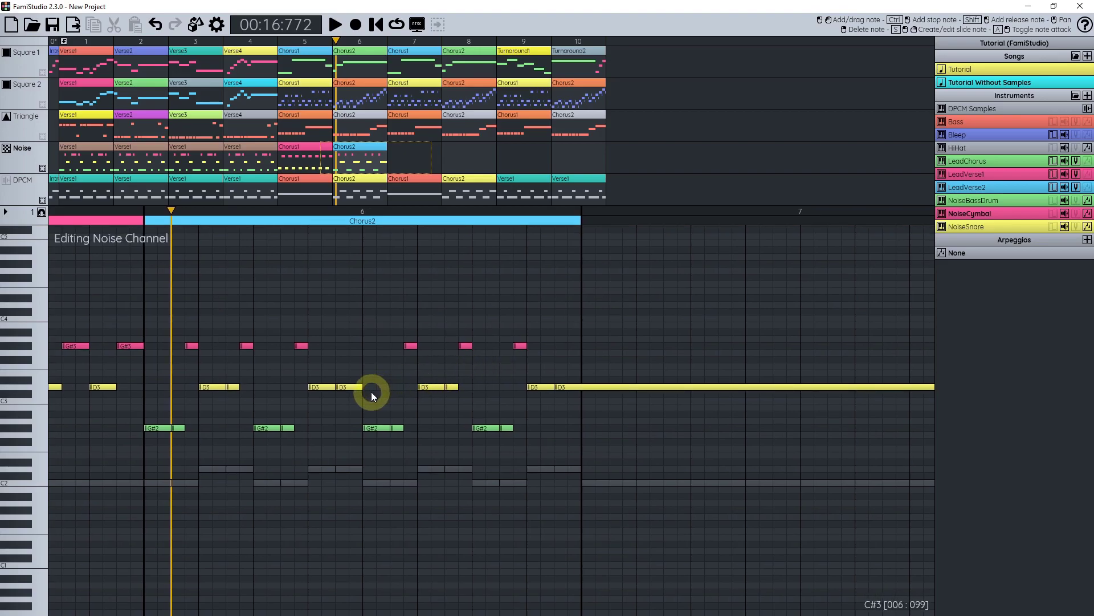
key("space")
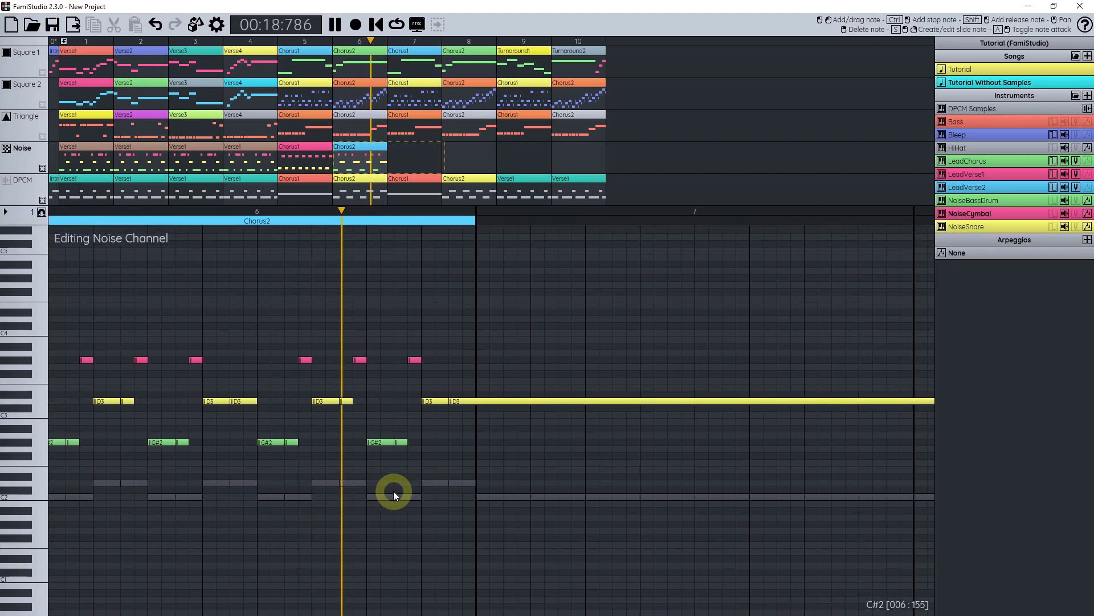
key("space")
Step: Repeat the Noise channel's Chorus1 and Chorus2 patterns in columns 7–8 and 9–10
left_click_drag(340, 170, 469, 157)
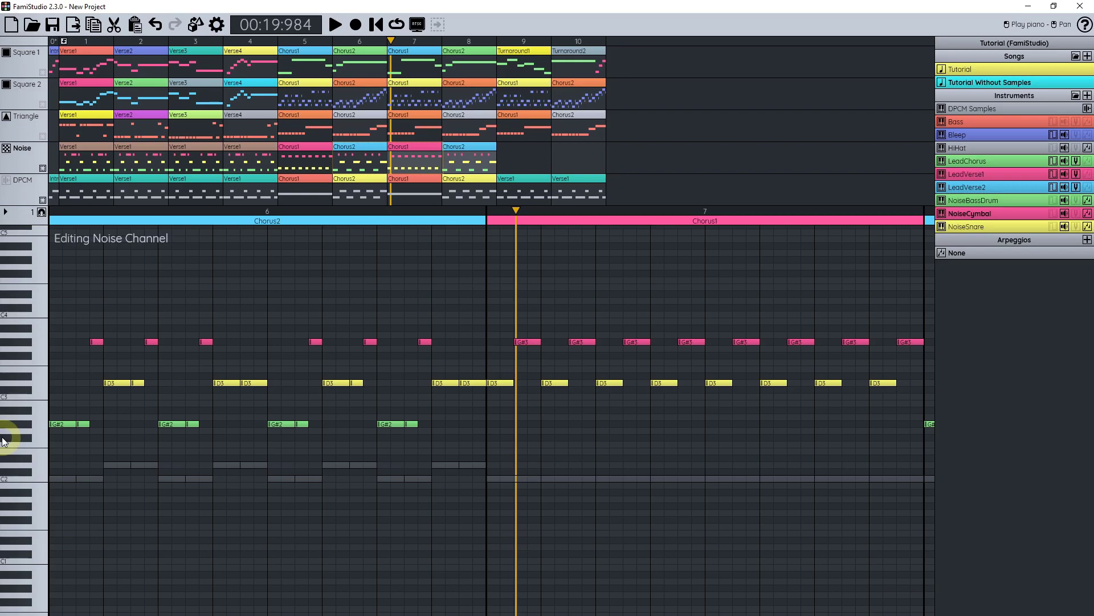
left_click_drag(461, 161, 574, 162)
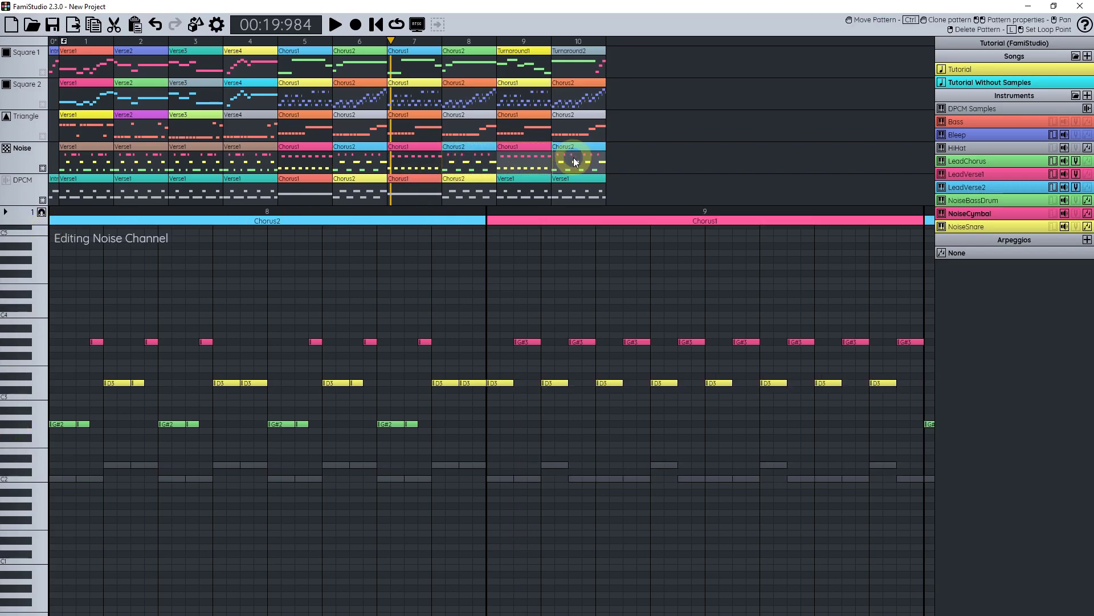
Step: Delete all DPCM channel patterns and turn off the background note display for the Noise and DPCM channels
left_click(567, 182, "ctrl")
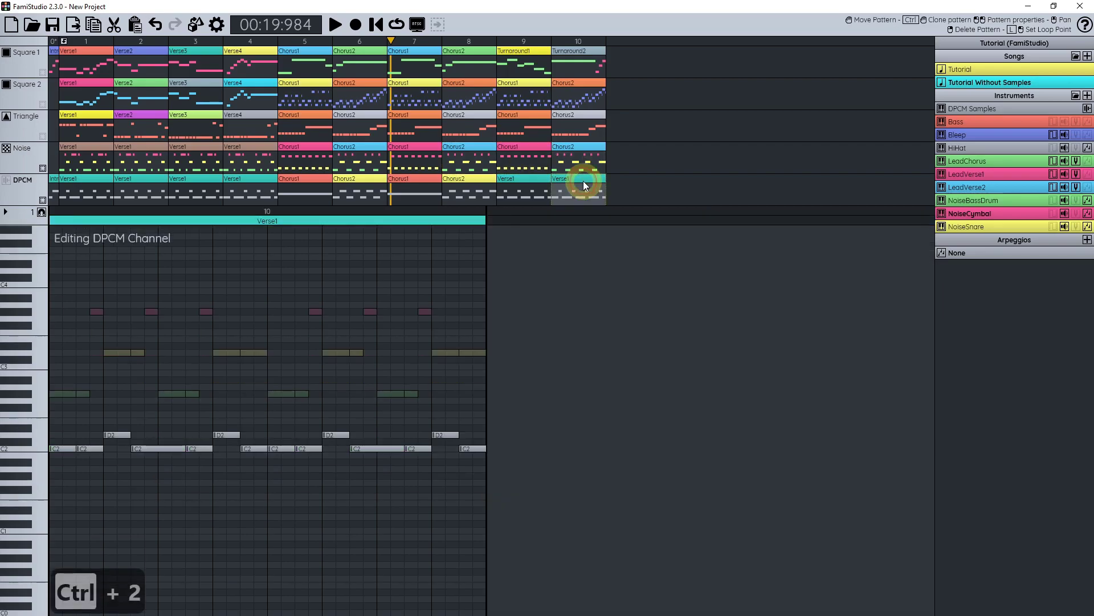
left_click(51, 192, "shift")
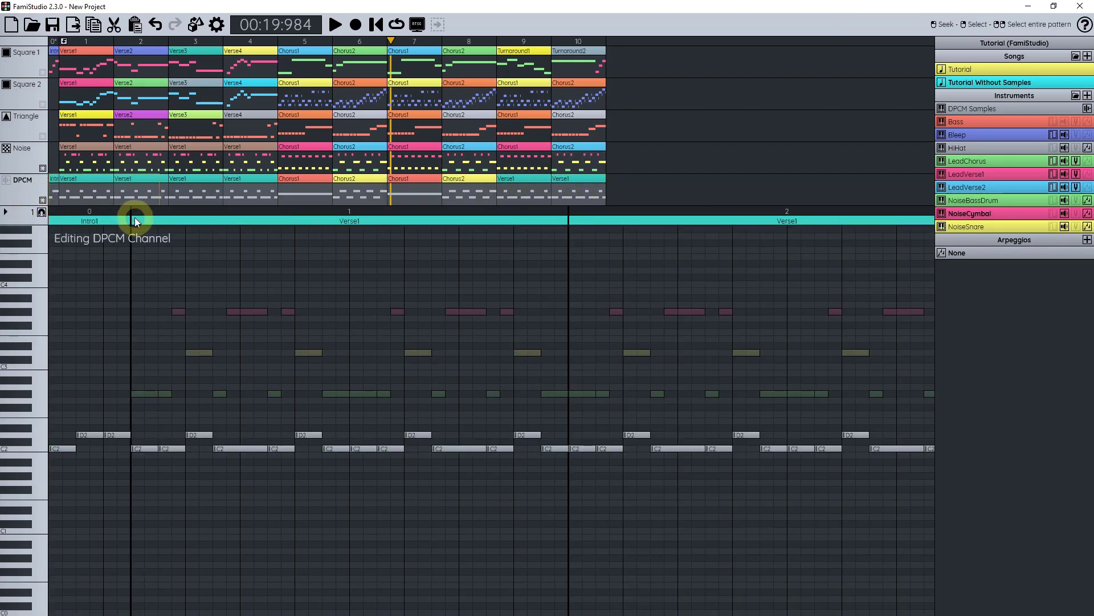
key("Delete")
left_click(43, 168)
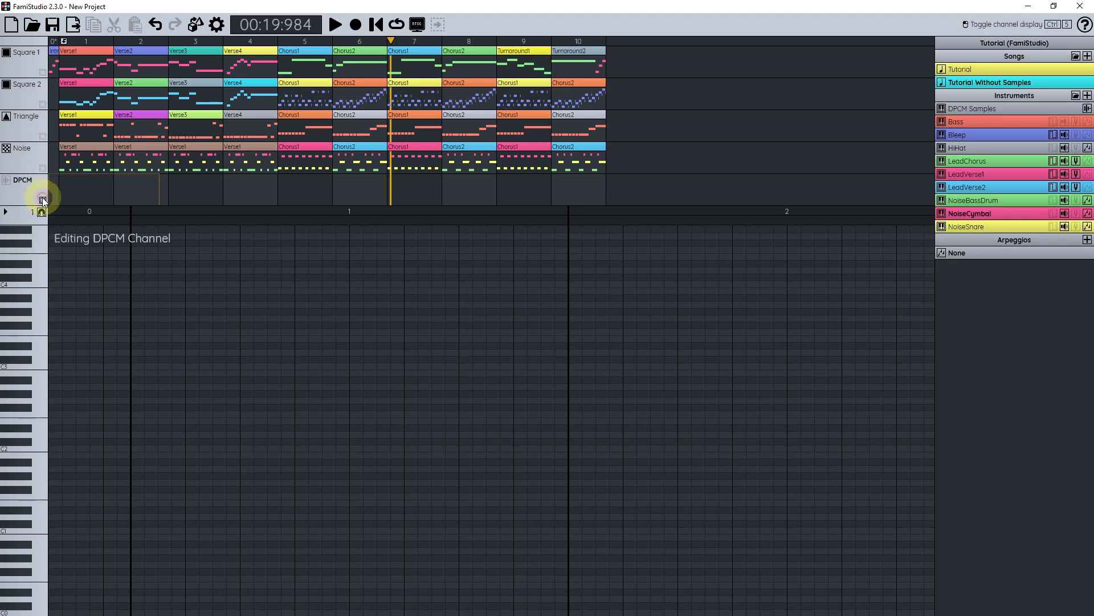
Step: Play the sample-free song from the start and review the Noise channel's notes in the piano roll
scroll(65, 126, "up", 1)
scroll(65, 125, "left", 1)
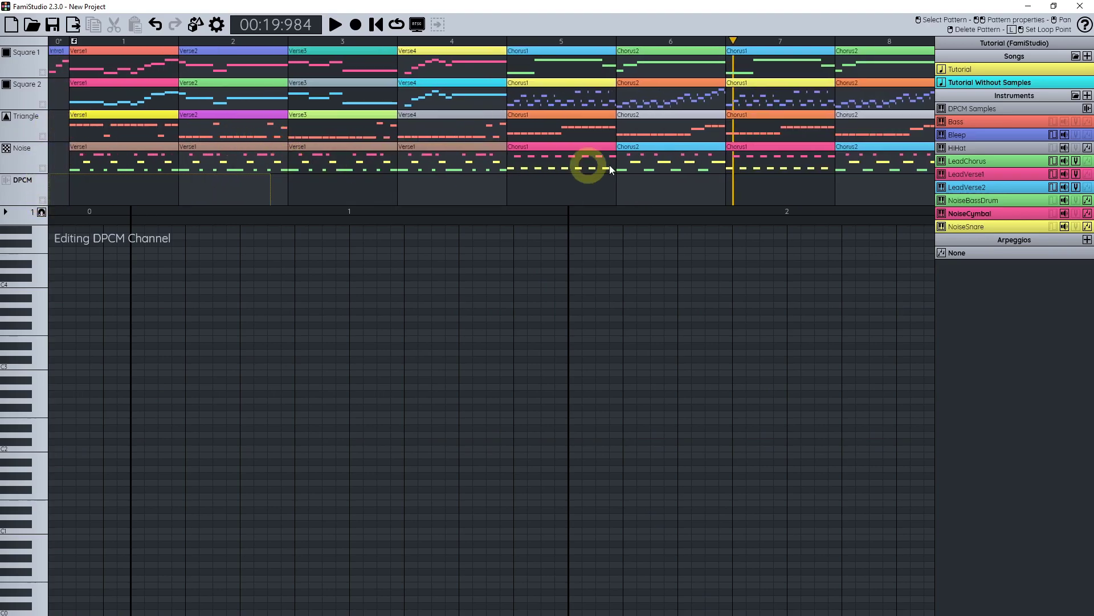
key("shift+space")
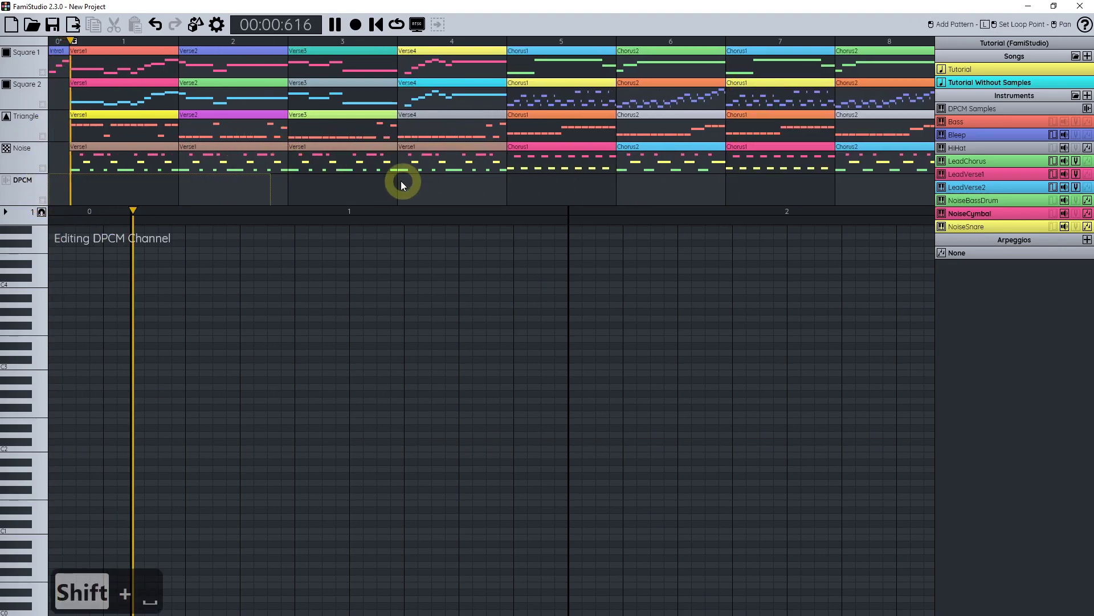
left_click(66, 151)
scroll(246, 329, "down", 3)
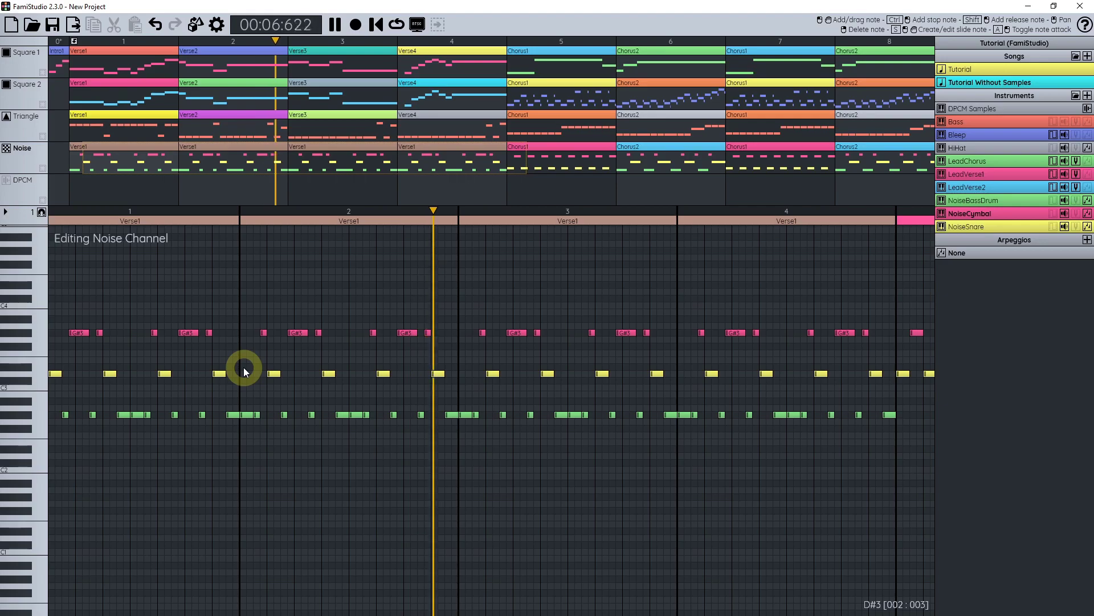
scroll(471, 146, "down", 2)
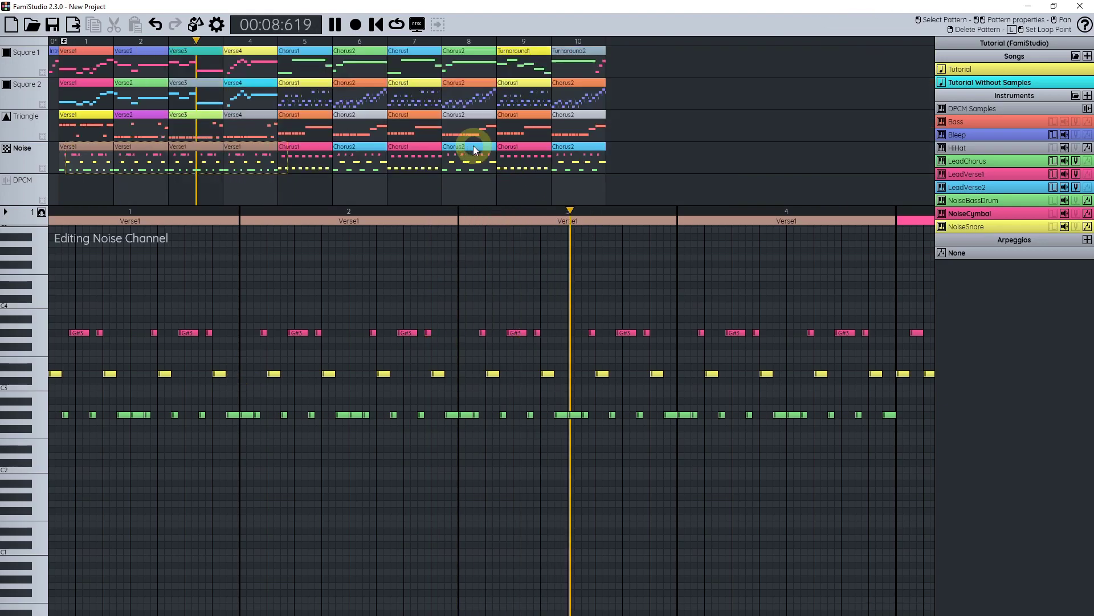
Step: Turn on follow mode so the view tracks playback, and stop the song
left_click(436, 24)
scroll(155, 124, "up", 2)
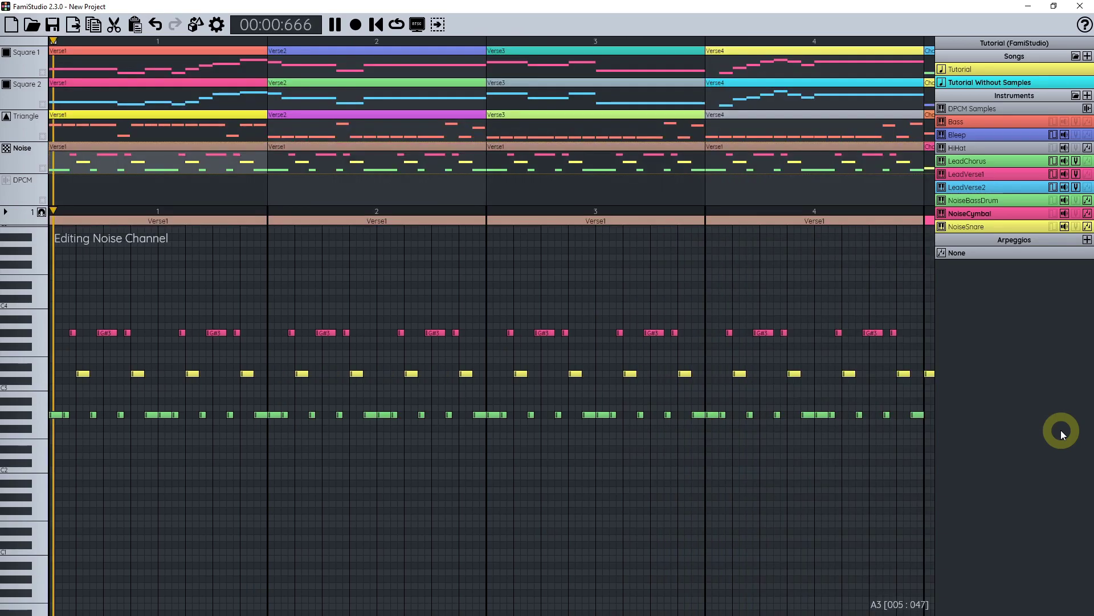
key("space")
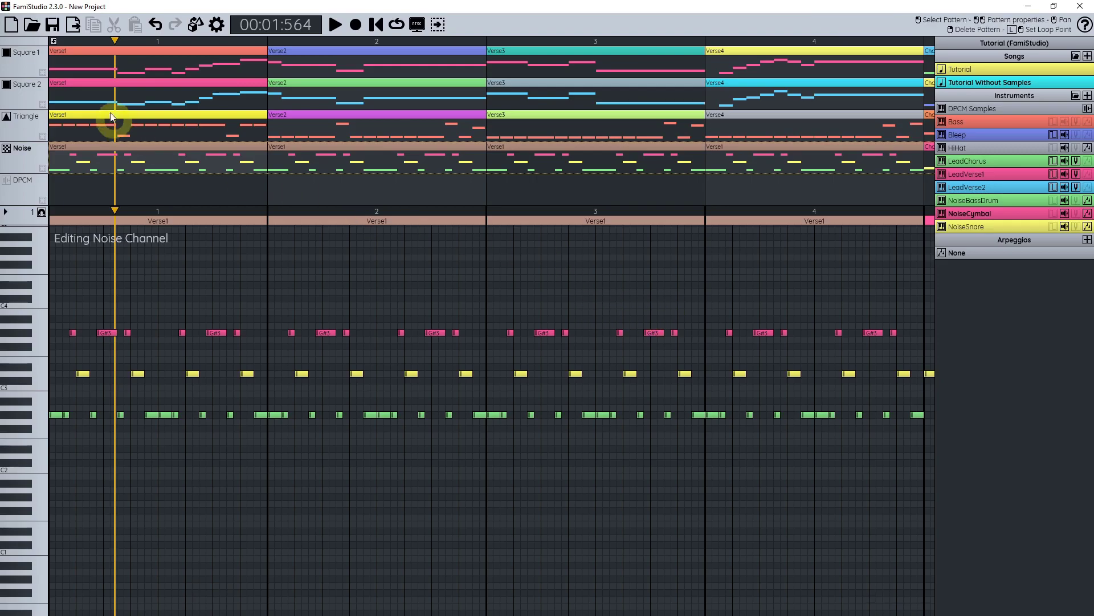
Step: Examine the WAV / MP3 export formats and the Video export settings, leaving without exporting
left_click(73, 25)
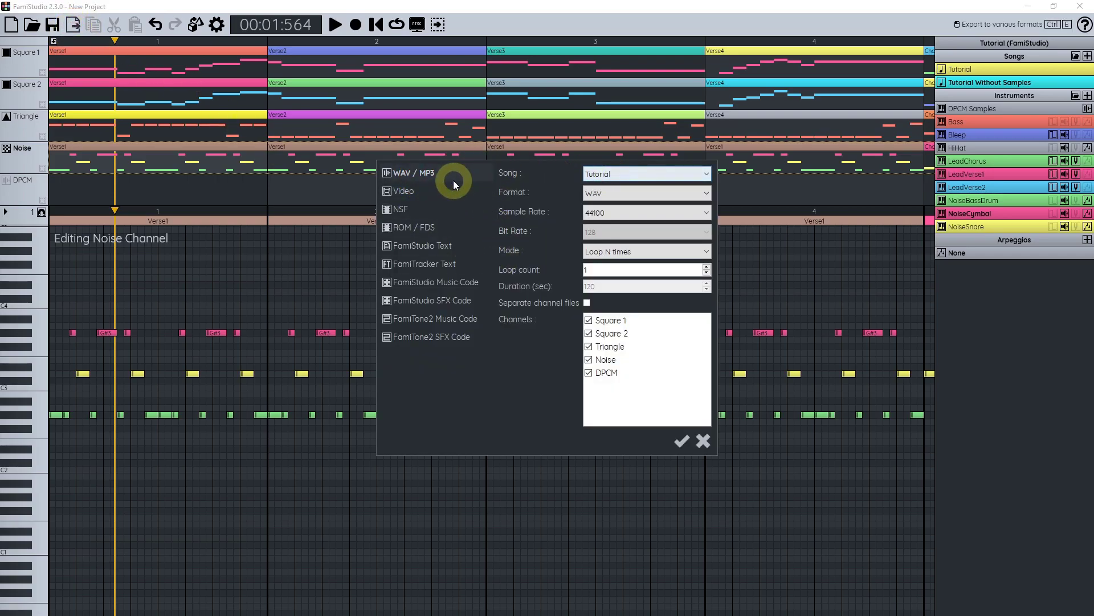
left_click(647, 192)
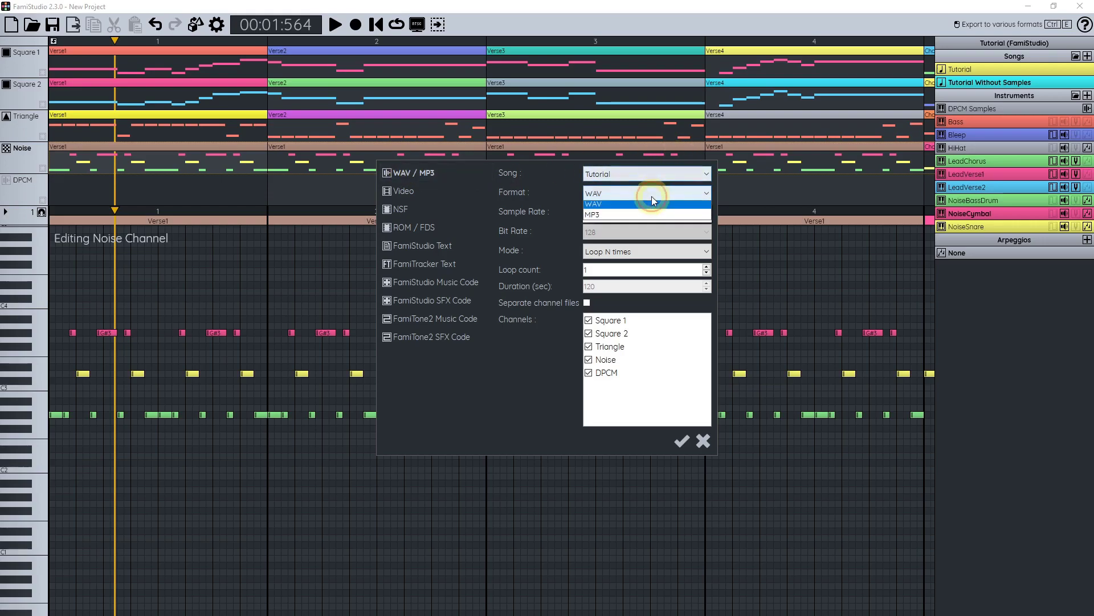
left_click(644, 193)
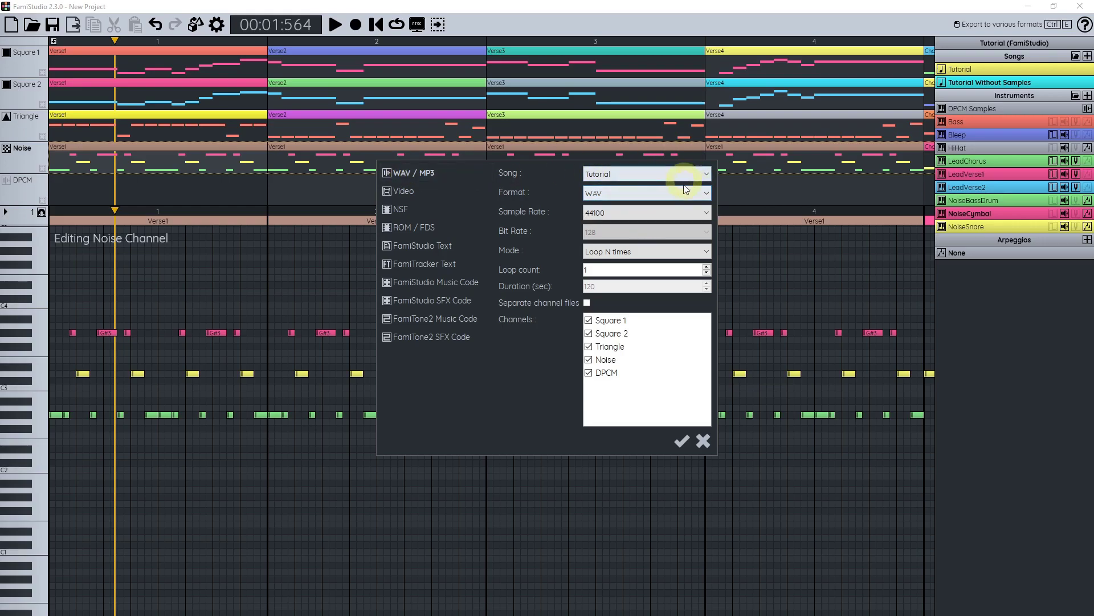
left_click(423, 195)
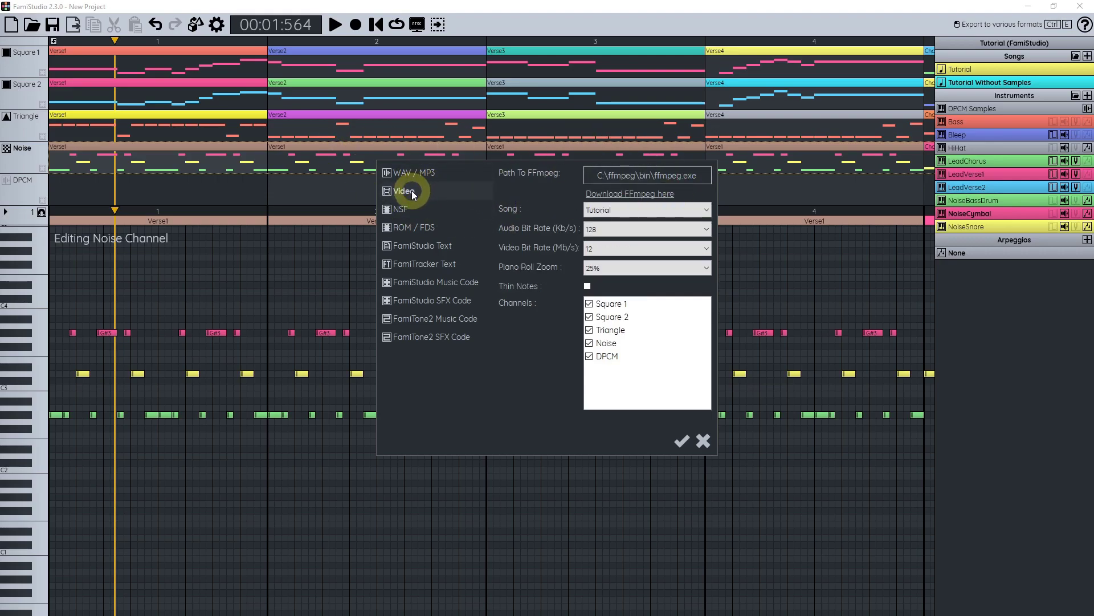
left_click(705, 442)
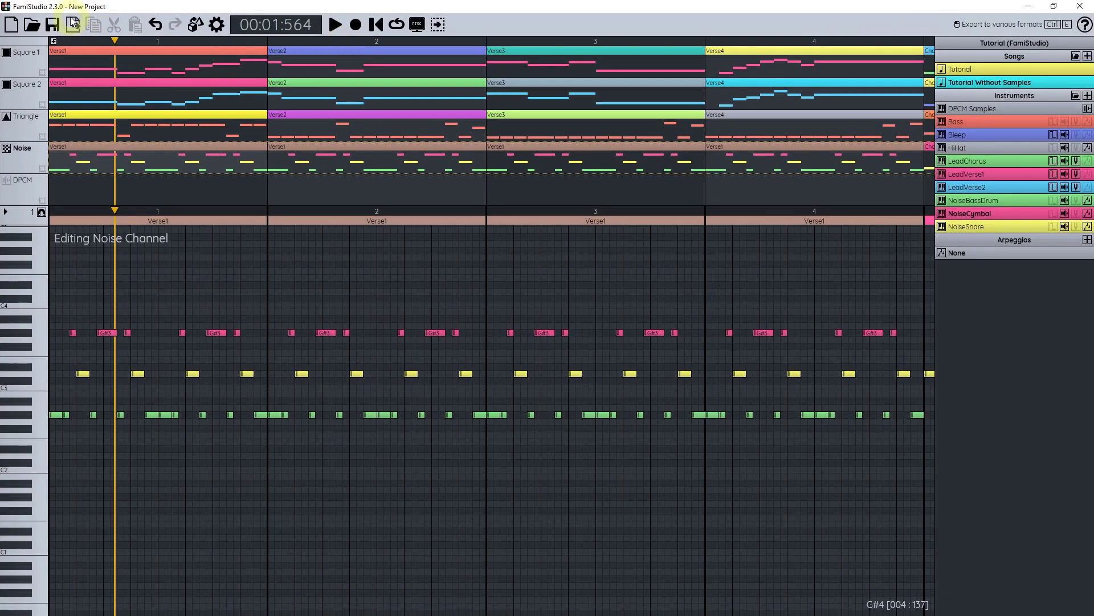
Step: Examine the ROM / FDS export options and song list, leaving without exporting
left_click(73, 24)
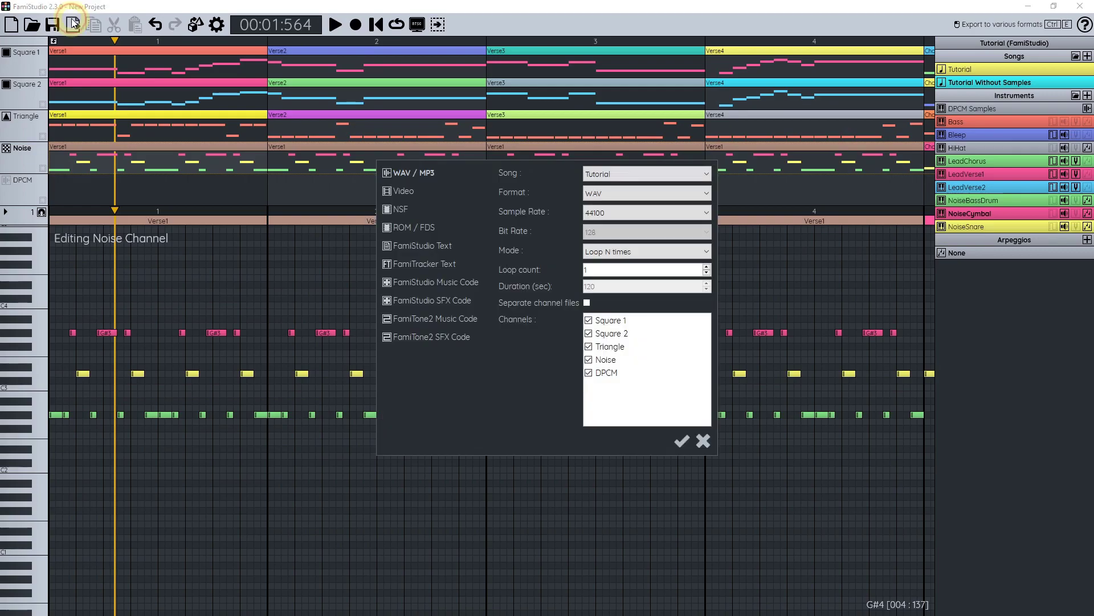
left_click(432, 221)
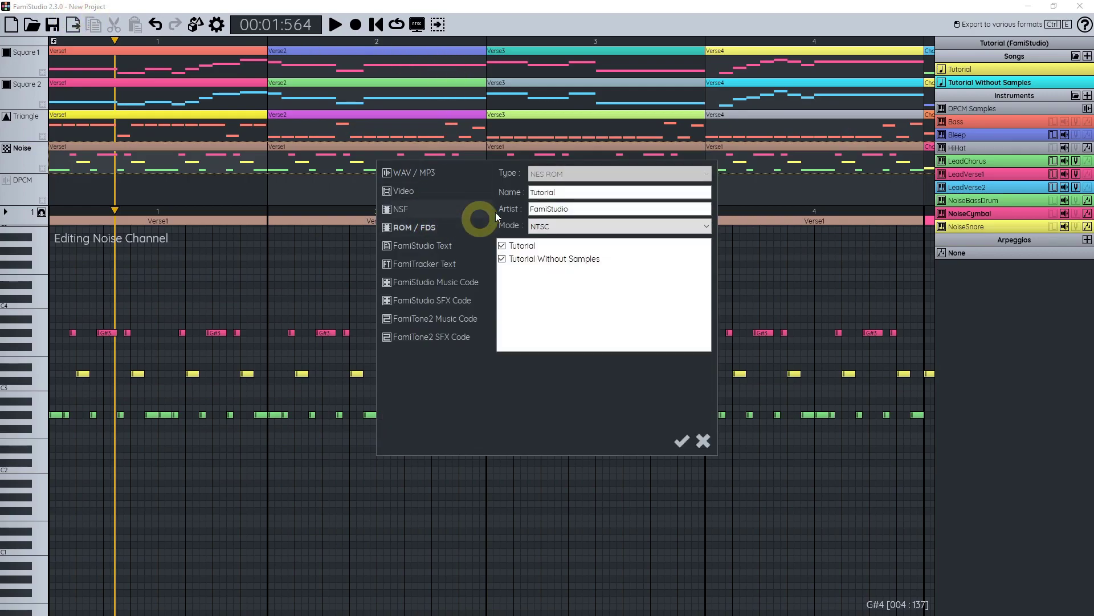
left_click(704, 441)
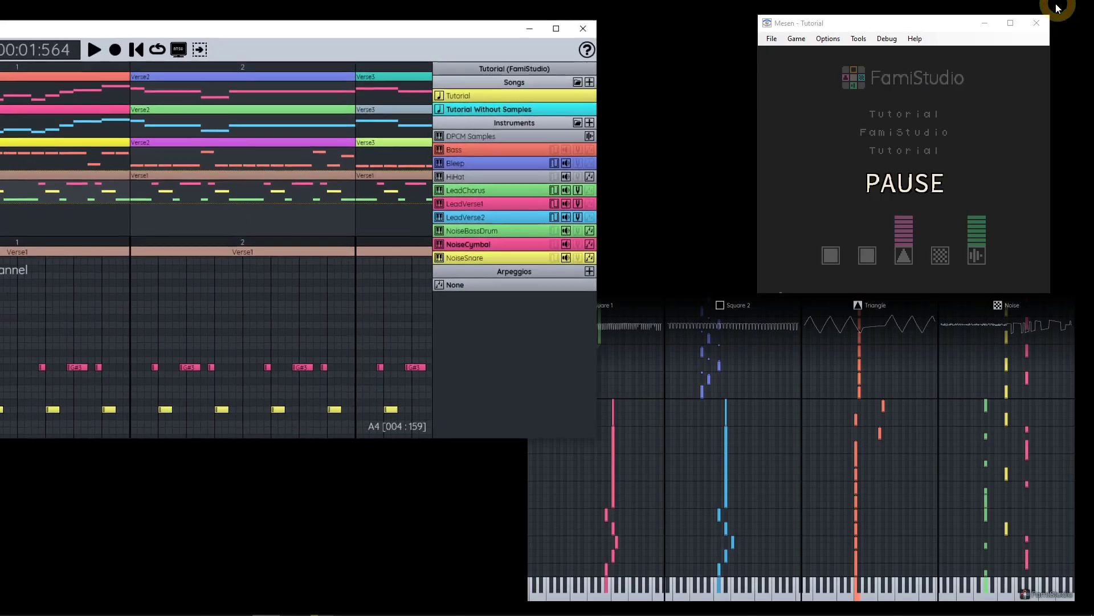
Step: Switch to the Mesen emulator, resume the exported Tutorial ROM to watch it play, pause it and return to FamiStudio
left_click(924, 169)
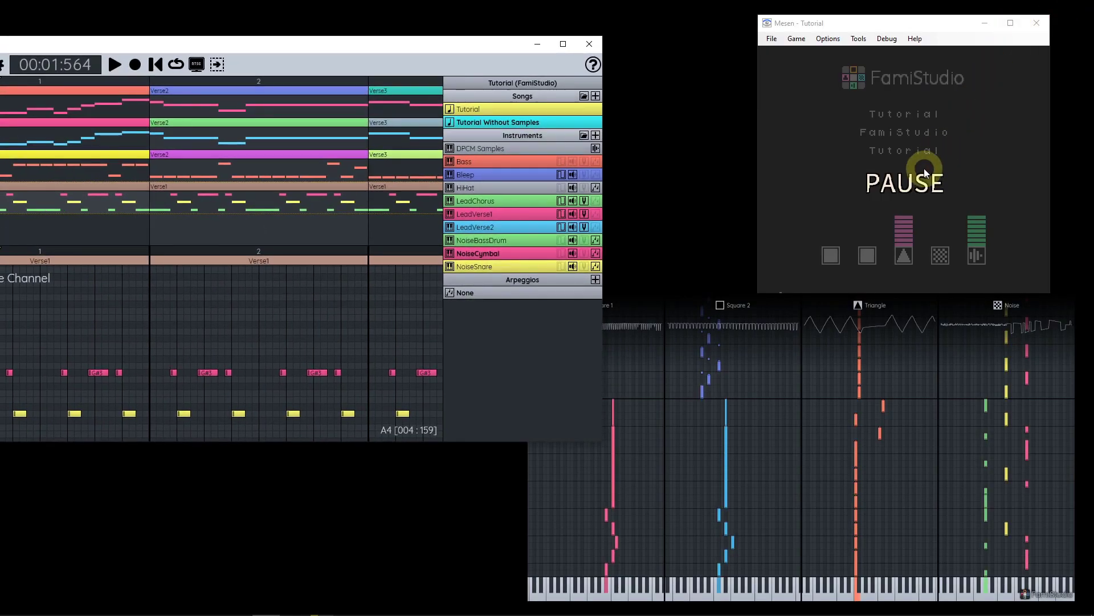
key("Escape")
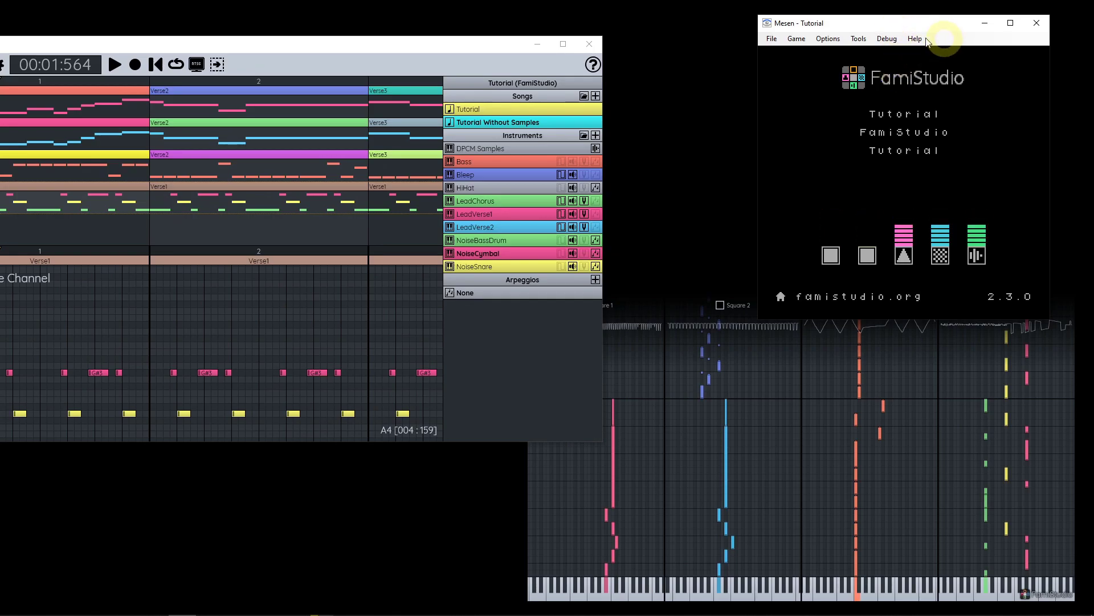
key("Escape")
double_click(370, 46)
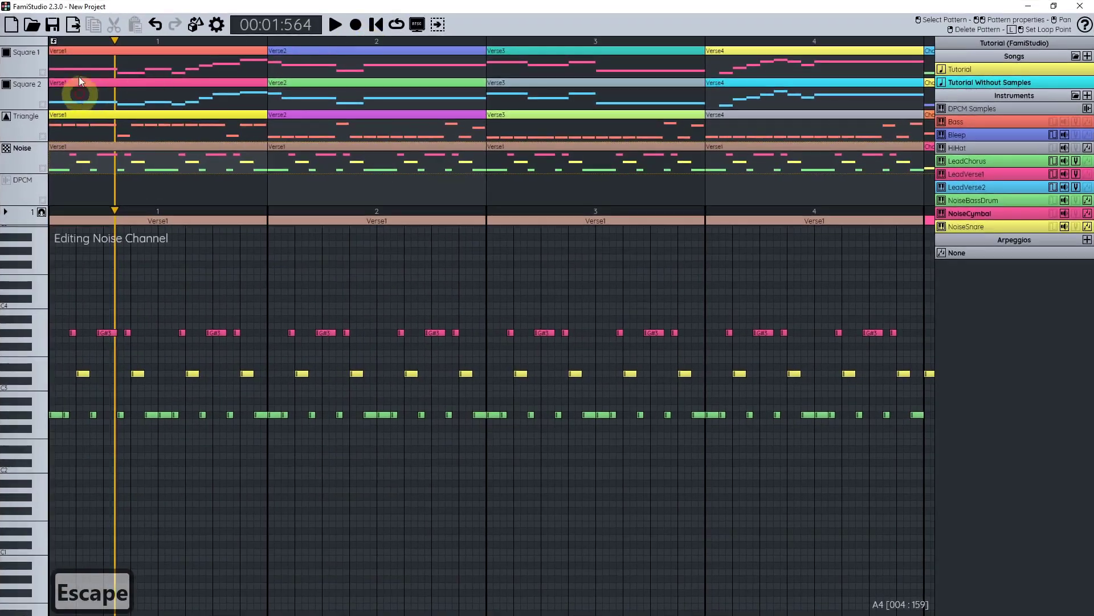
Step: Look over the FamiStudio, FamiTracker and FamiTone2 text and code export formats, leaving without exporting
left_click(74, 24)
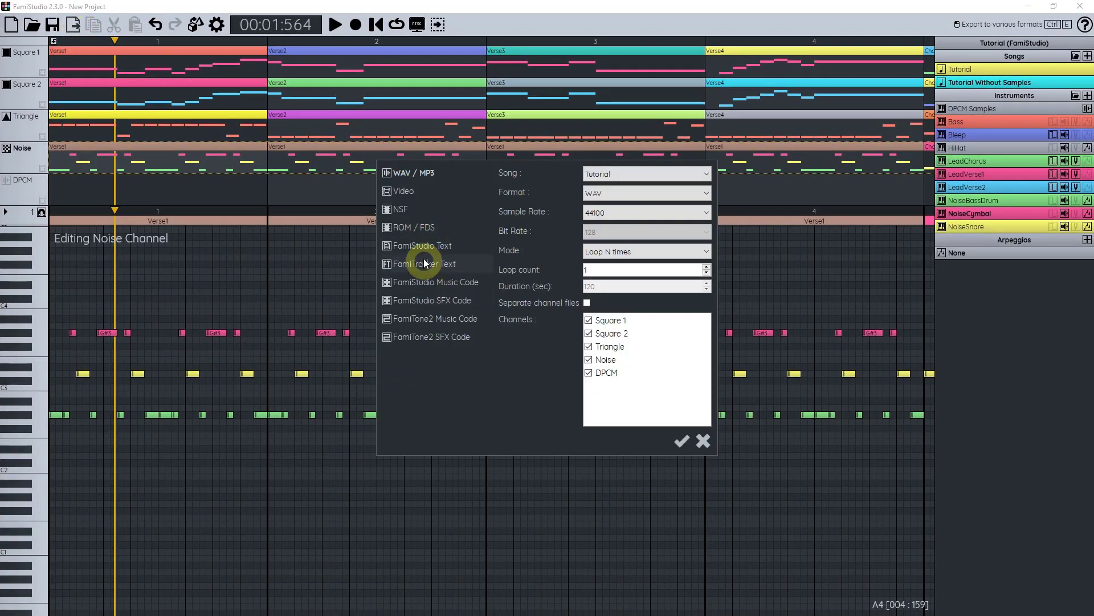
left_click(705, 442)
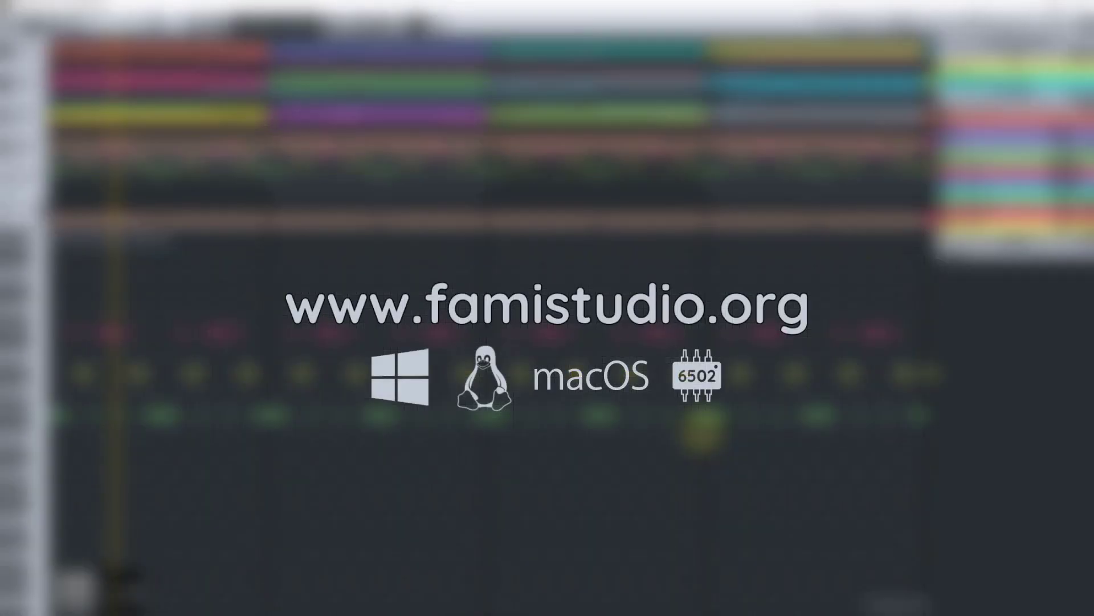